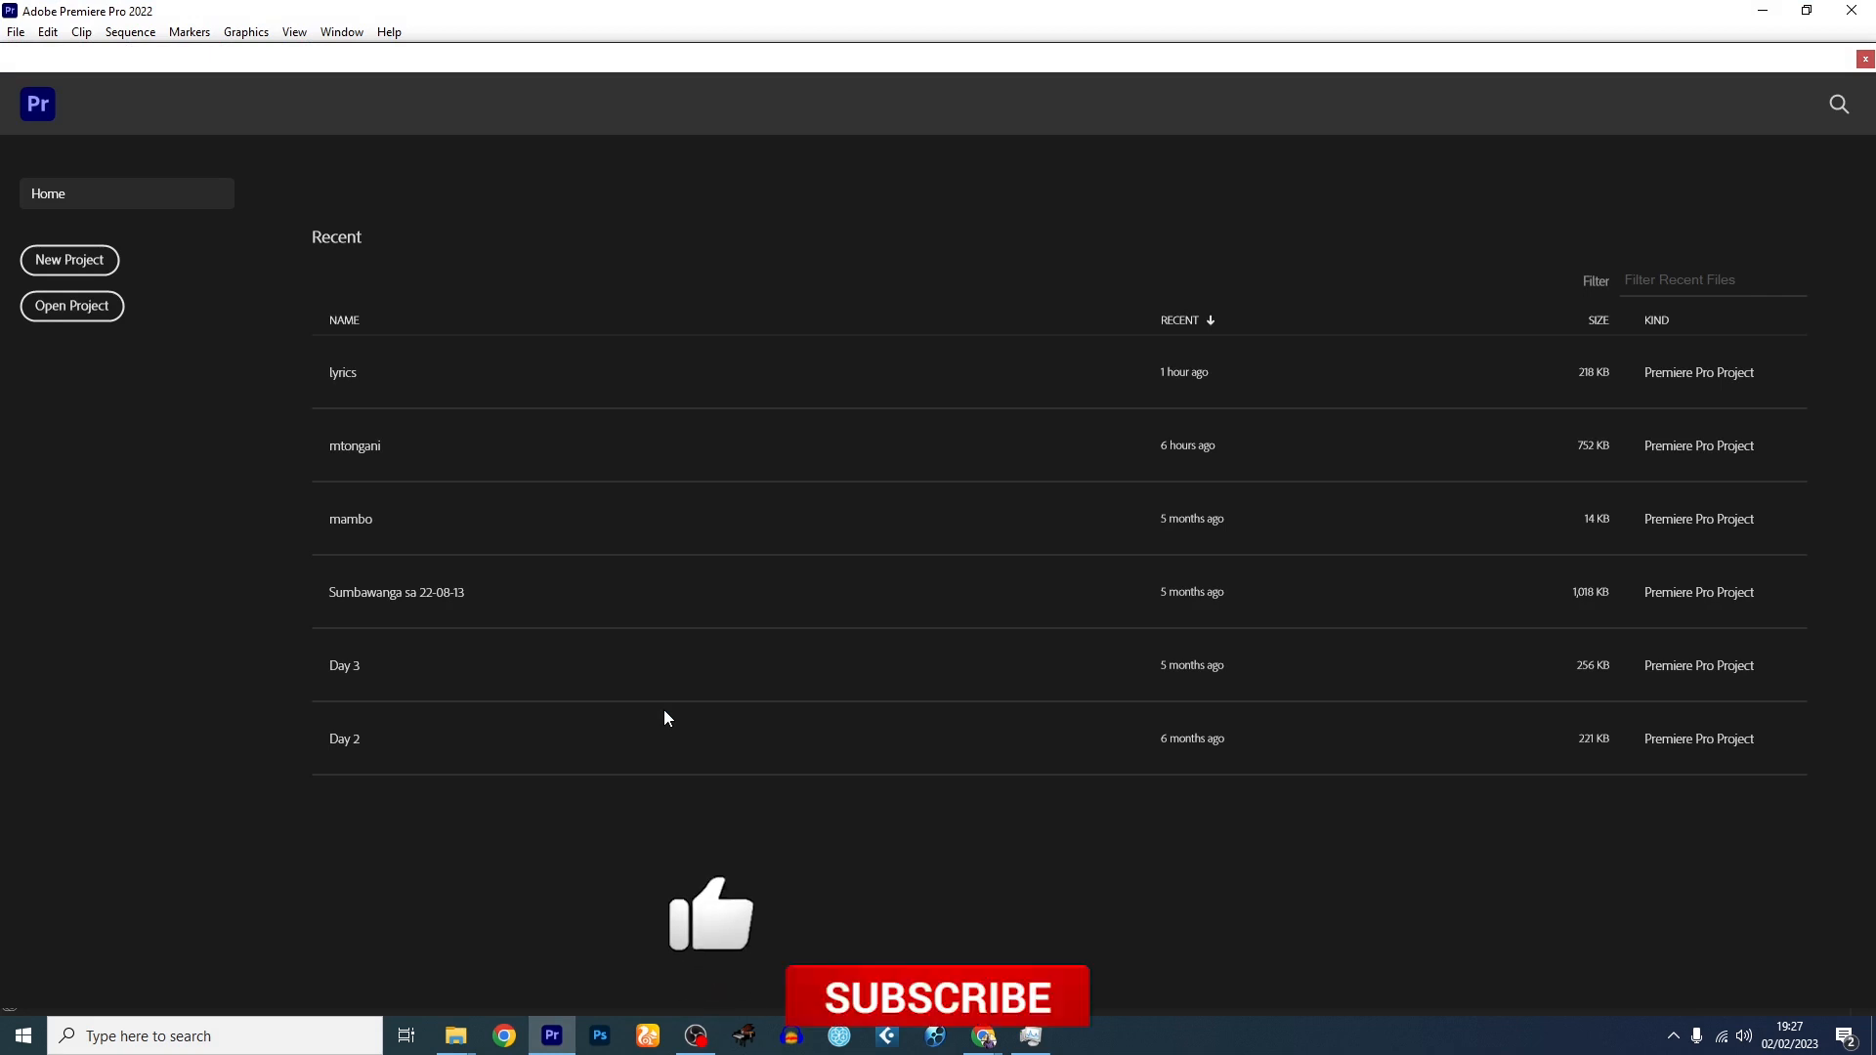
# - Create a new project named lyrics, saved in the H:\lyrics\project files folder
pyautogui.click(73, 272)
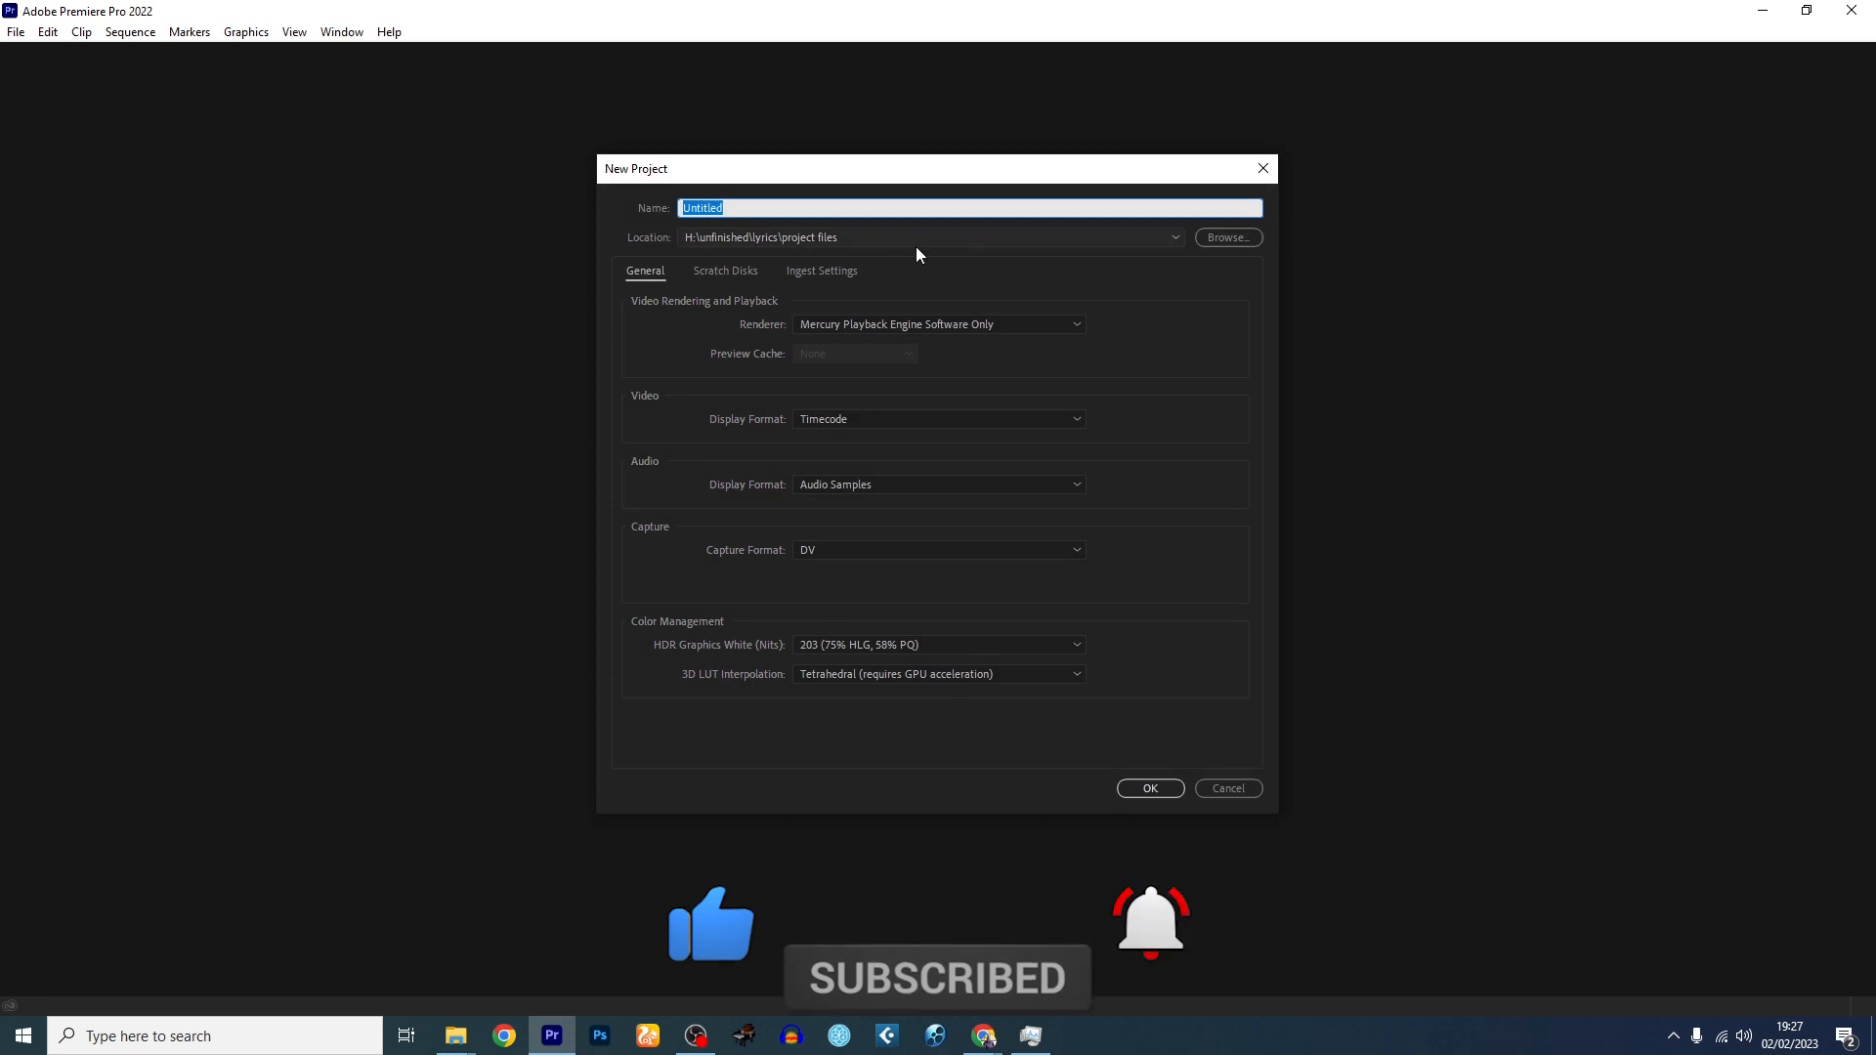
pyautogui.write('lyrics')
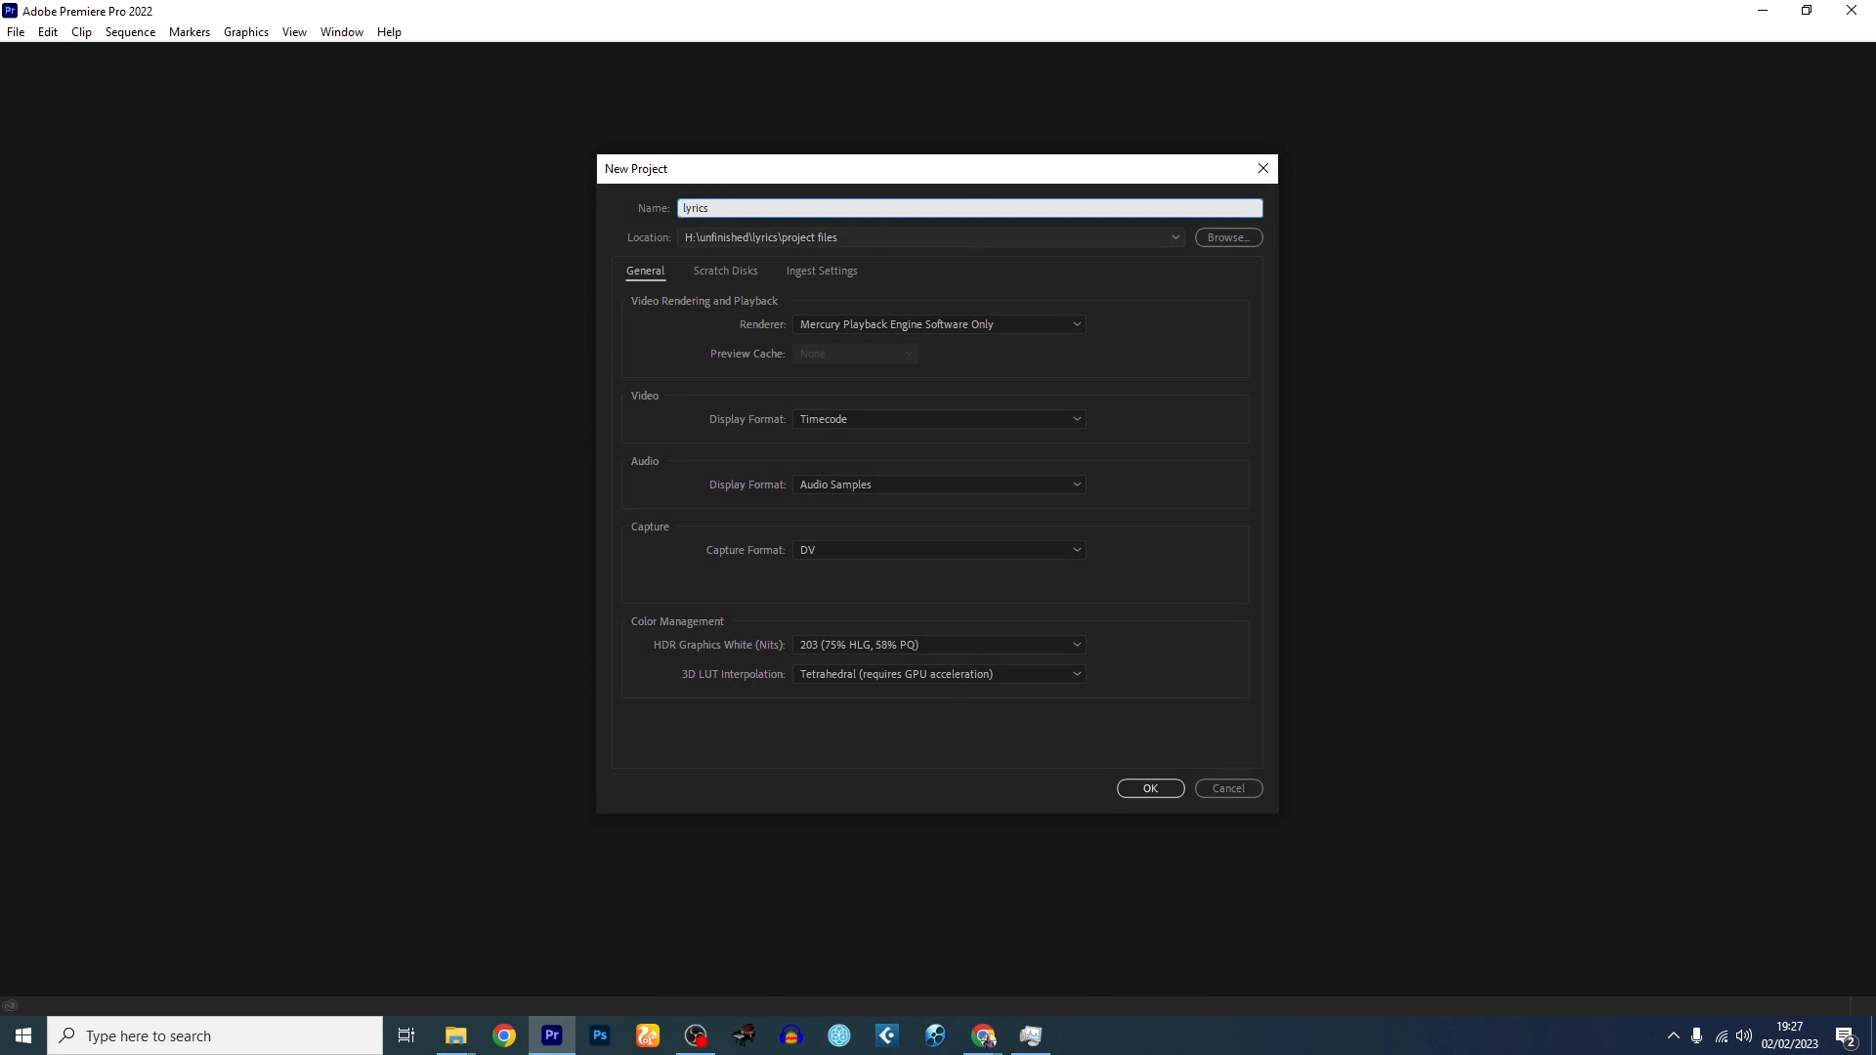
pyautogui.click(1217, 244)
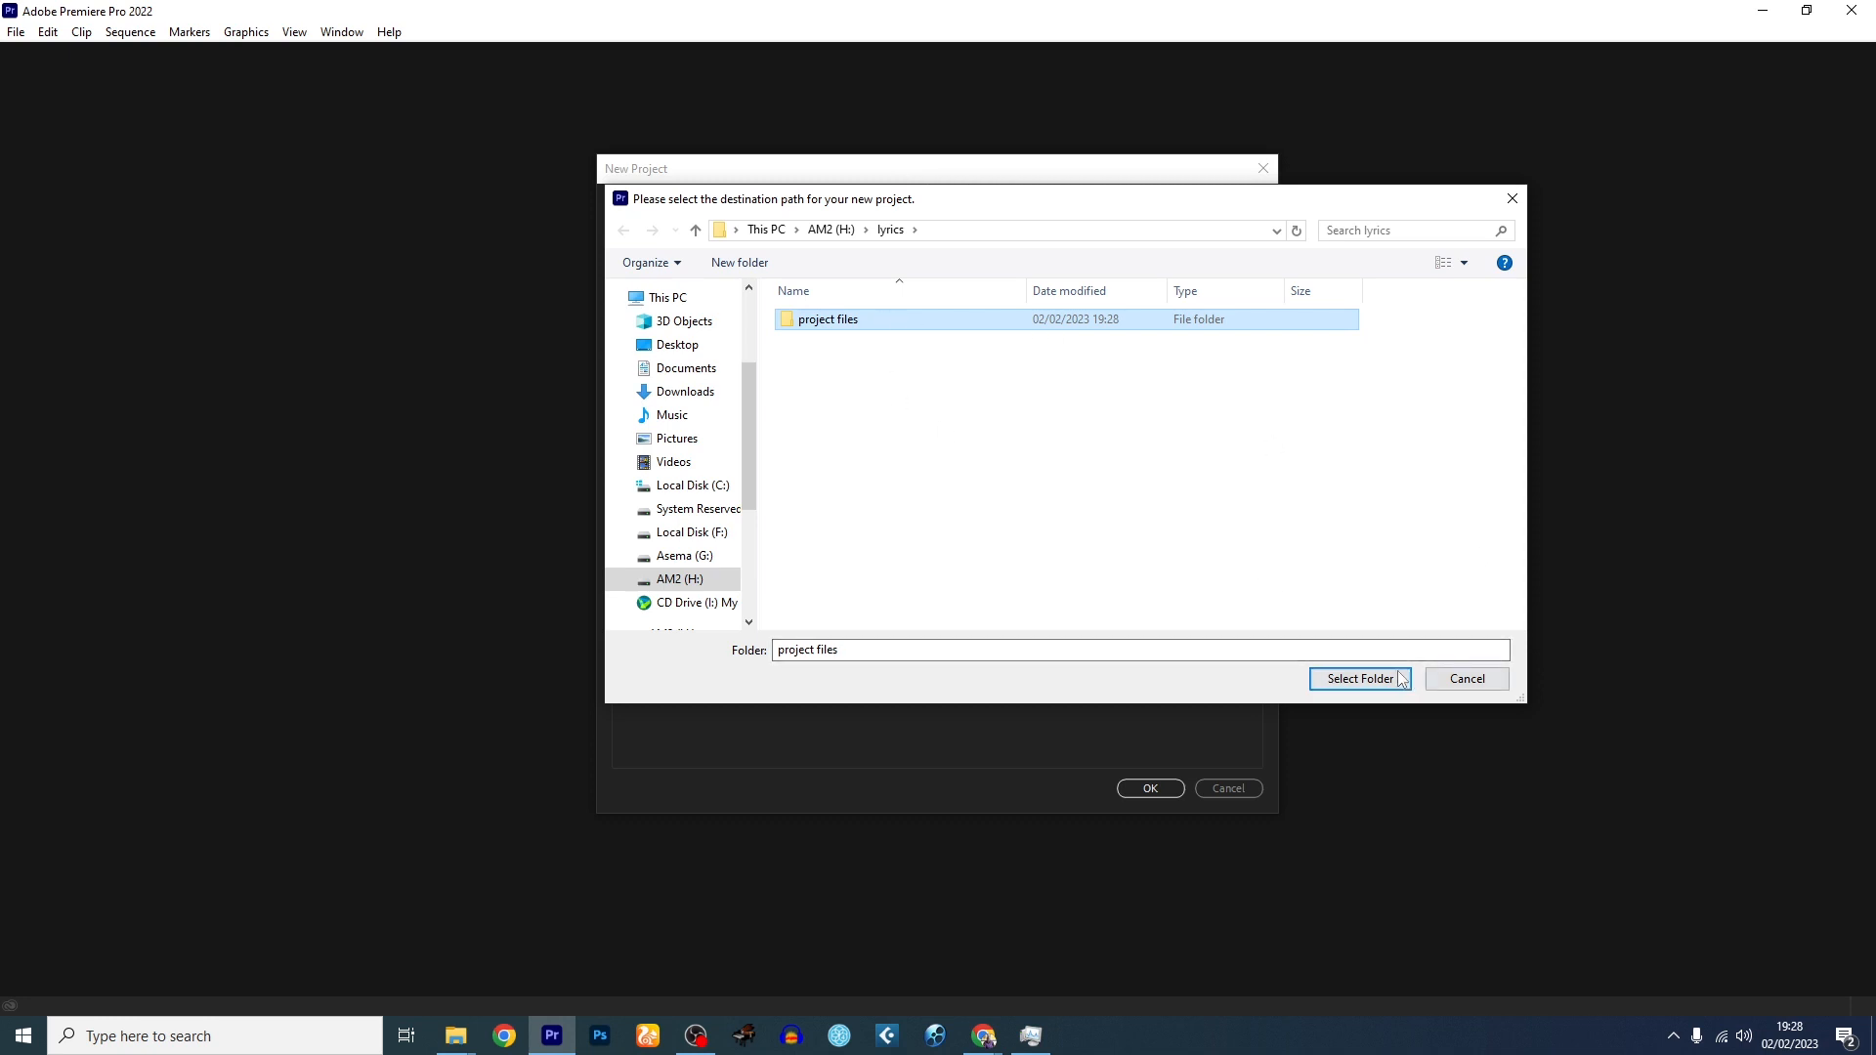
pyautogui.click(1356, 683)
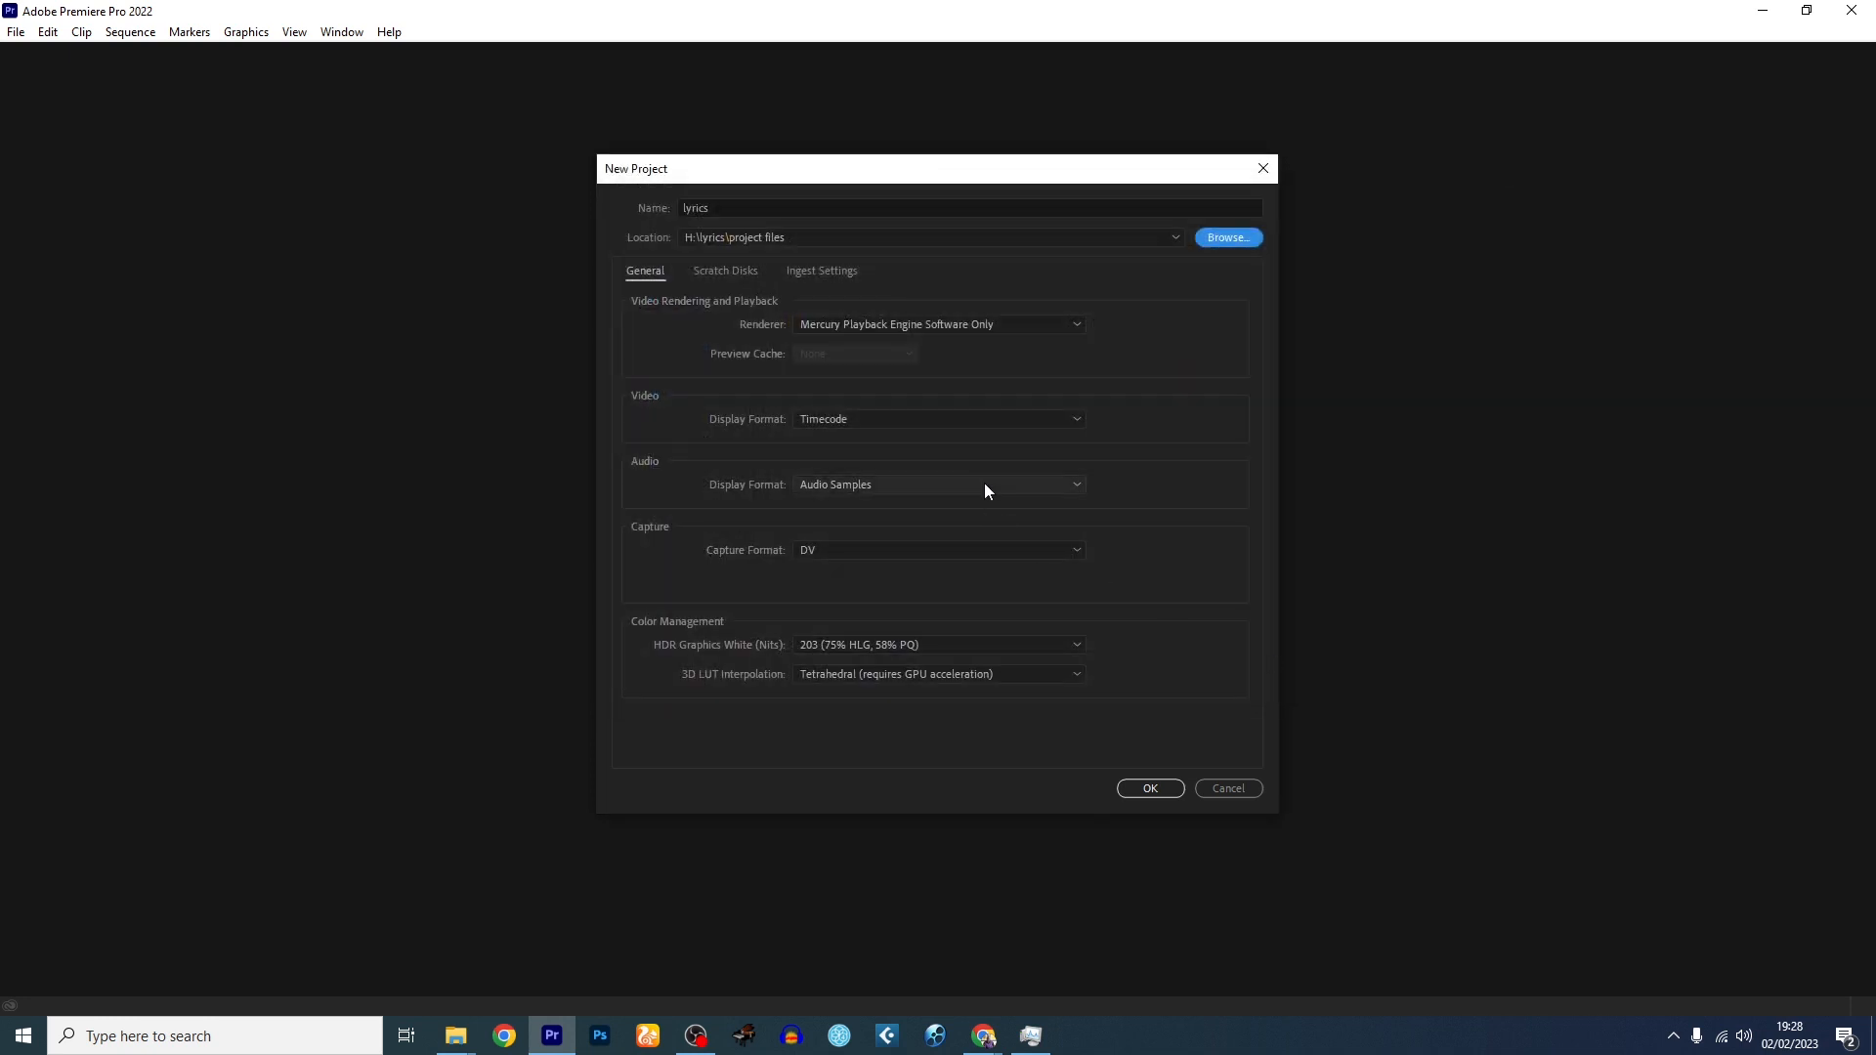
pyautogui.click(1177, 788)
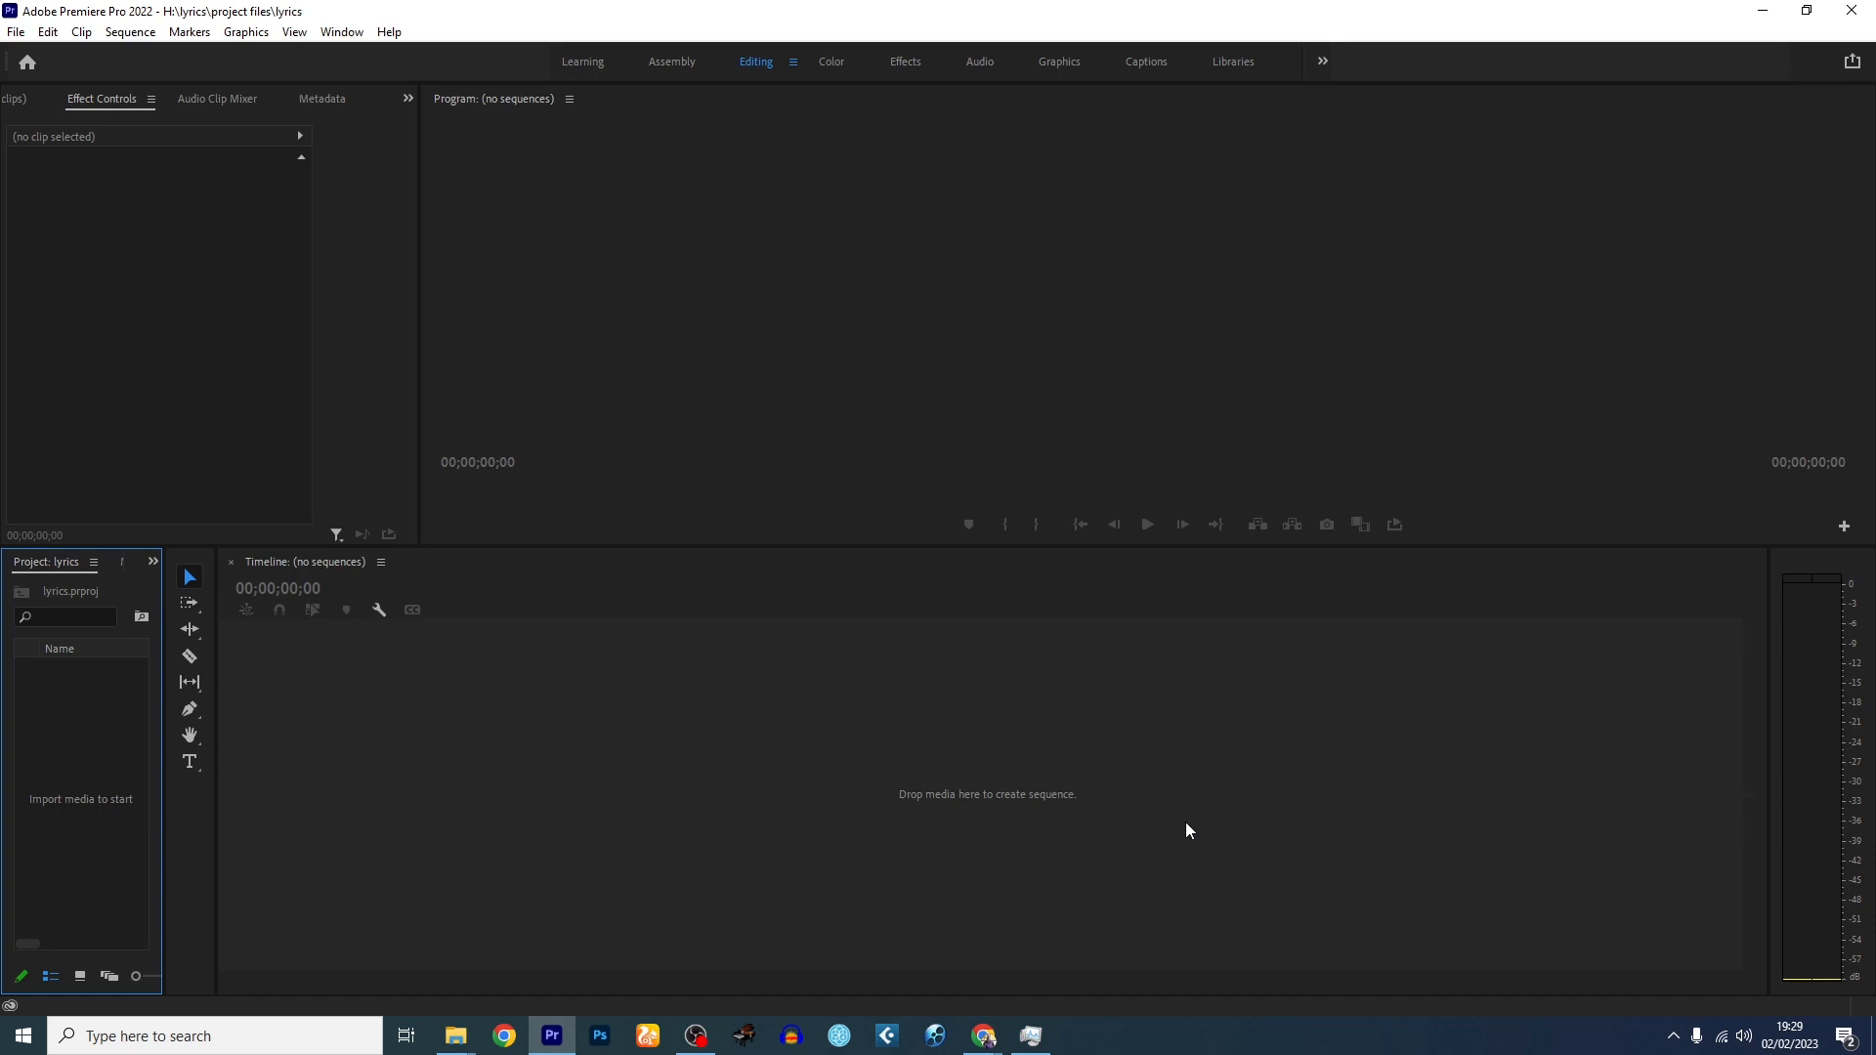
# - Create a sequence from the Digital SLR DSLR 1080p24 preset and name it "over and over lyrics video"
pyautogui.hotkey('ctrl', 'n')
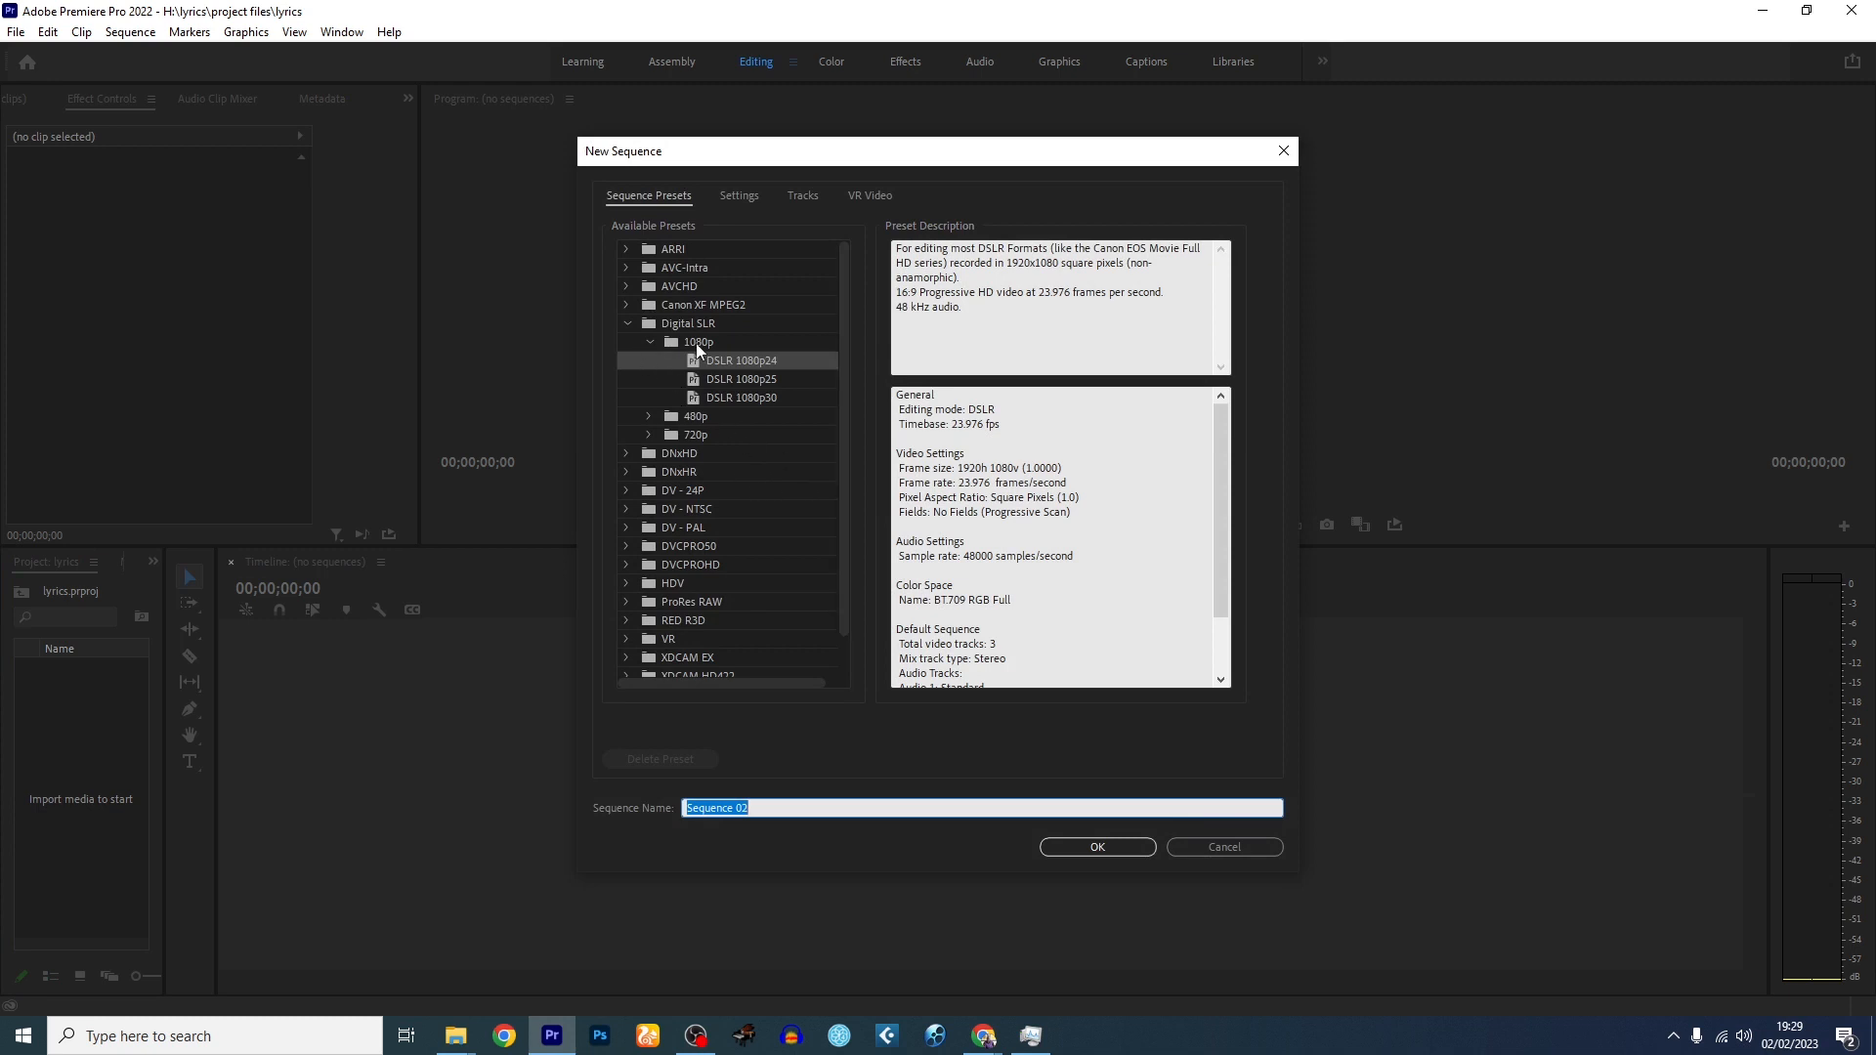
pyautogui.click(625, 323)
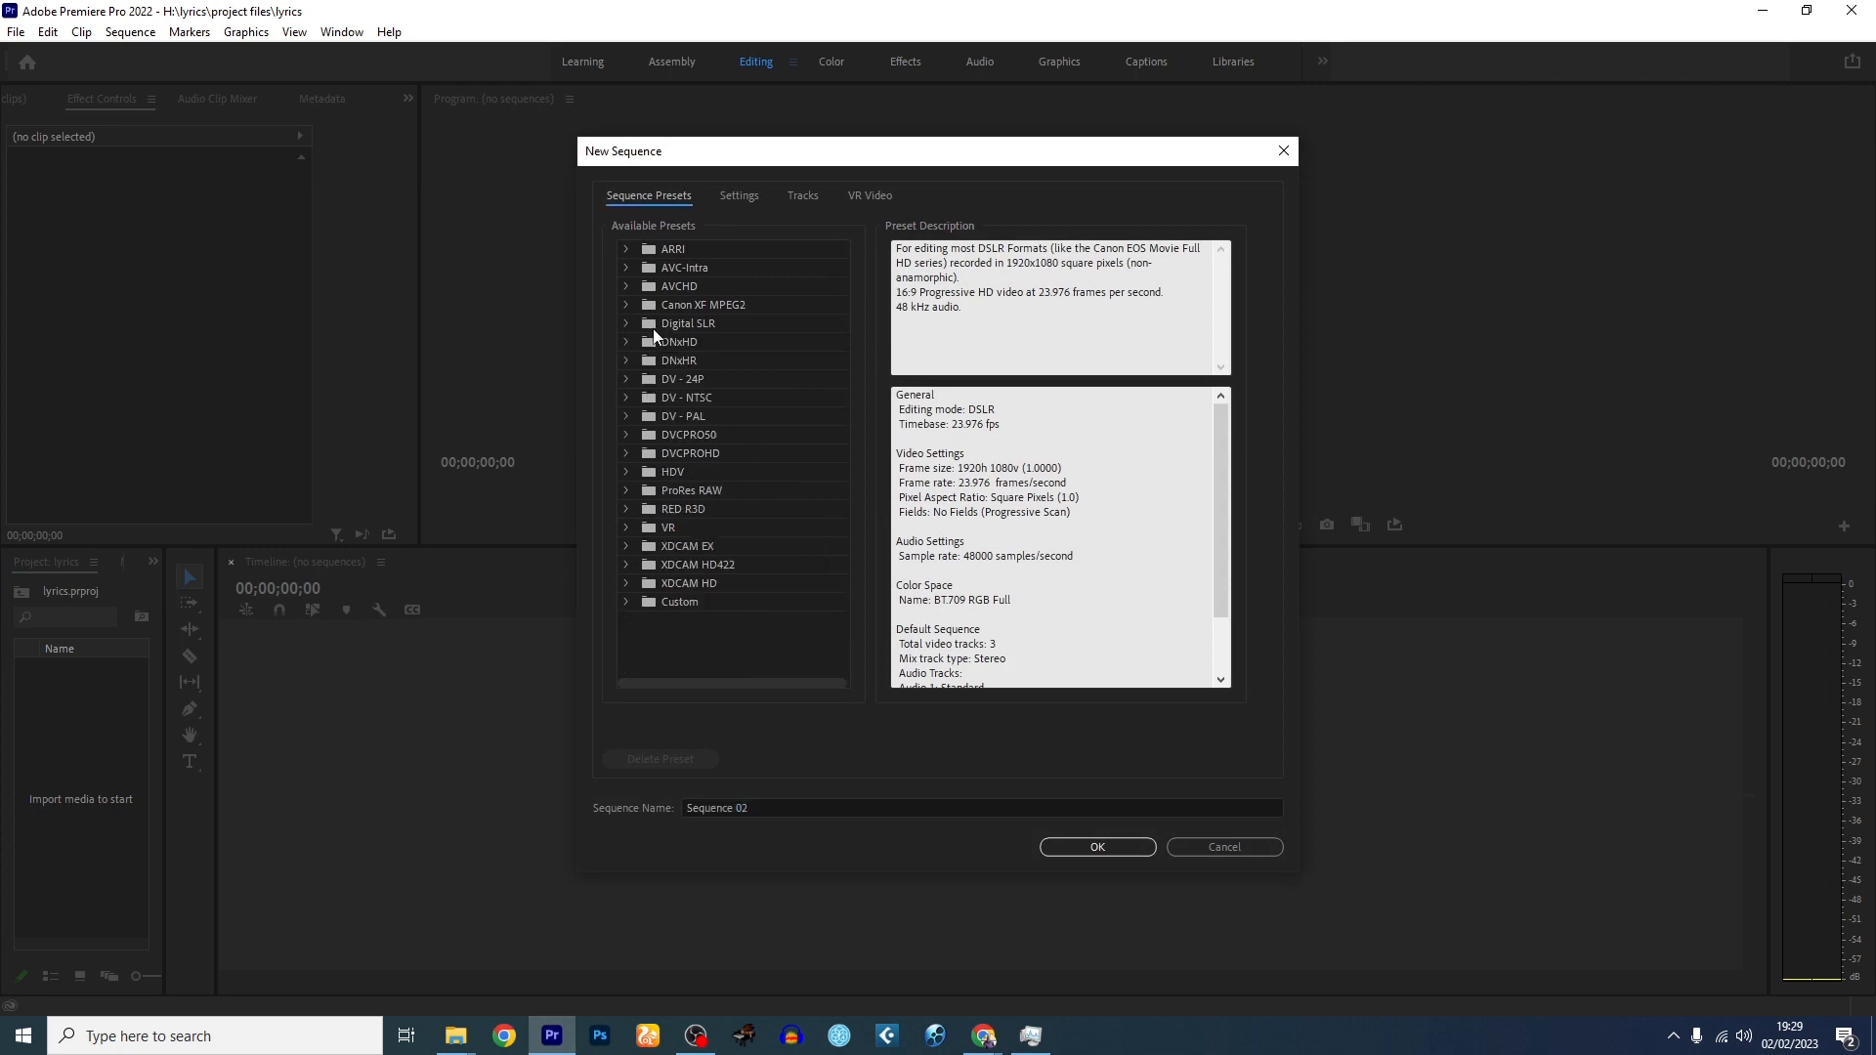
pyautogui.click(625, 324)
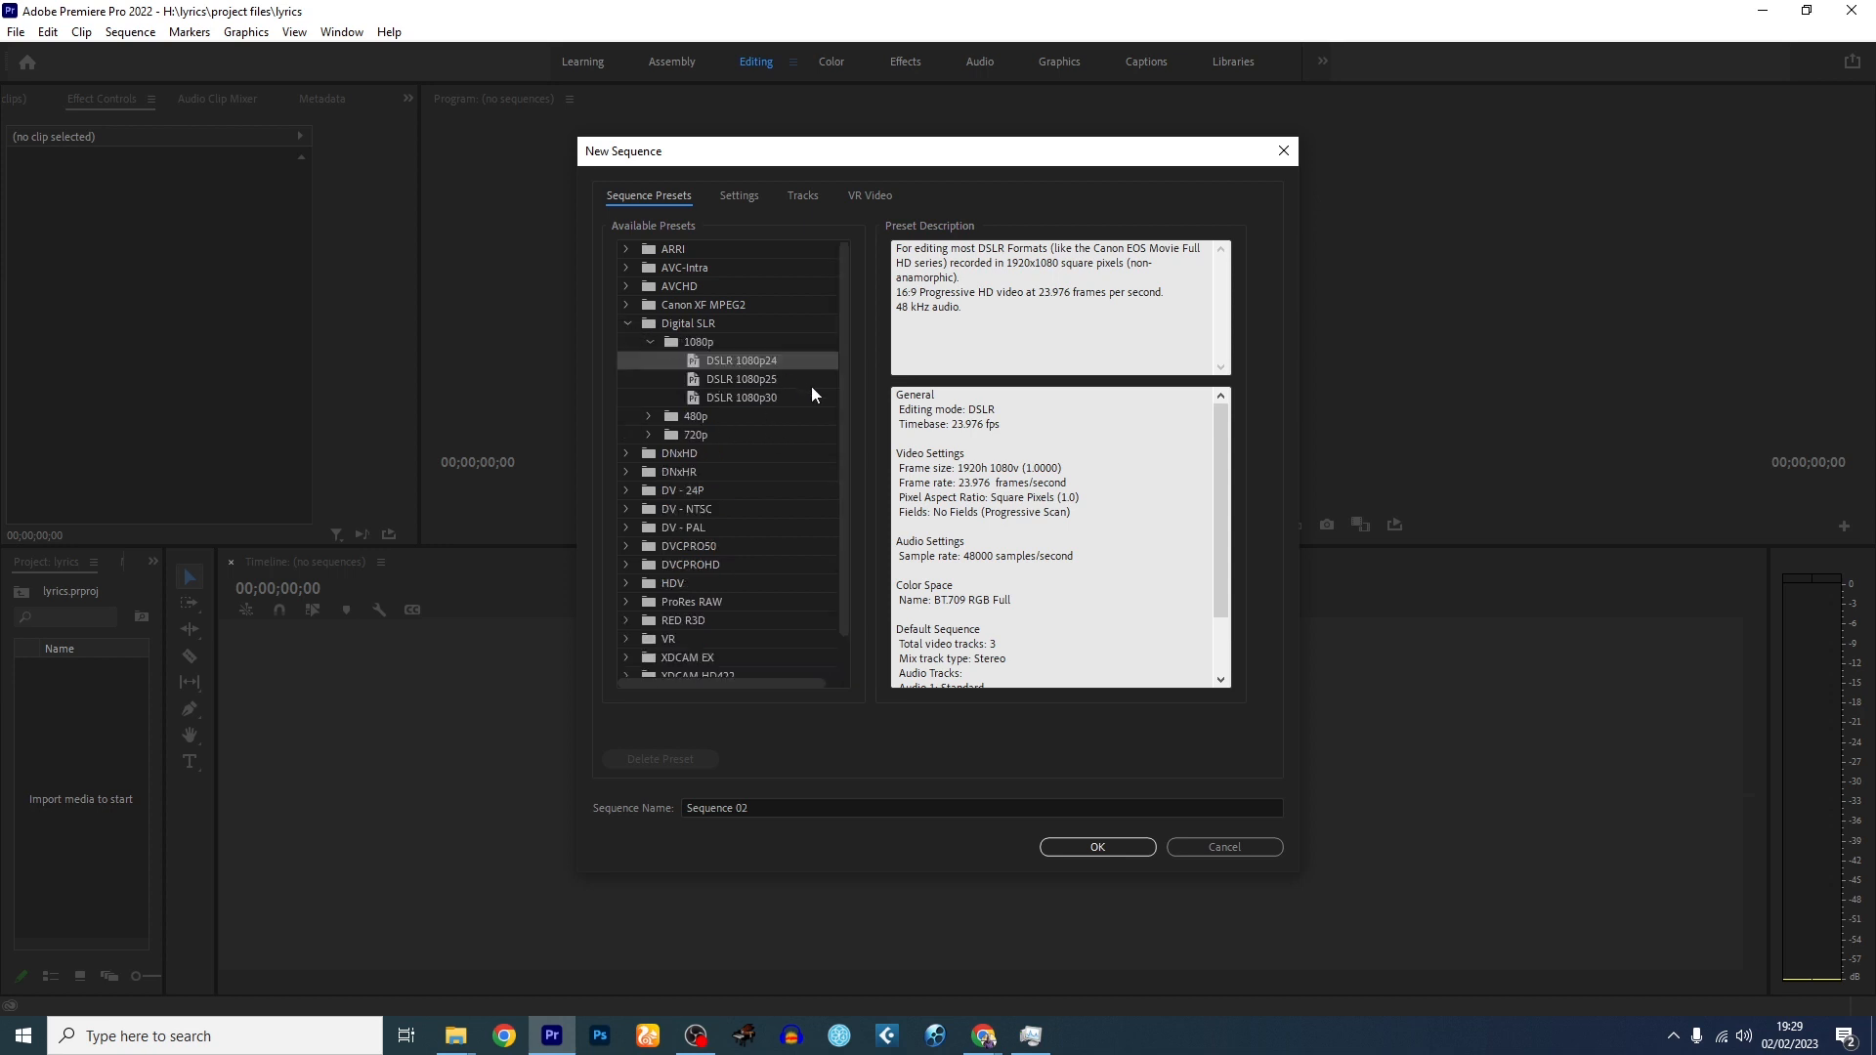
pyautogui.click(747, 810)
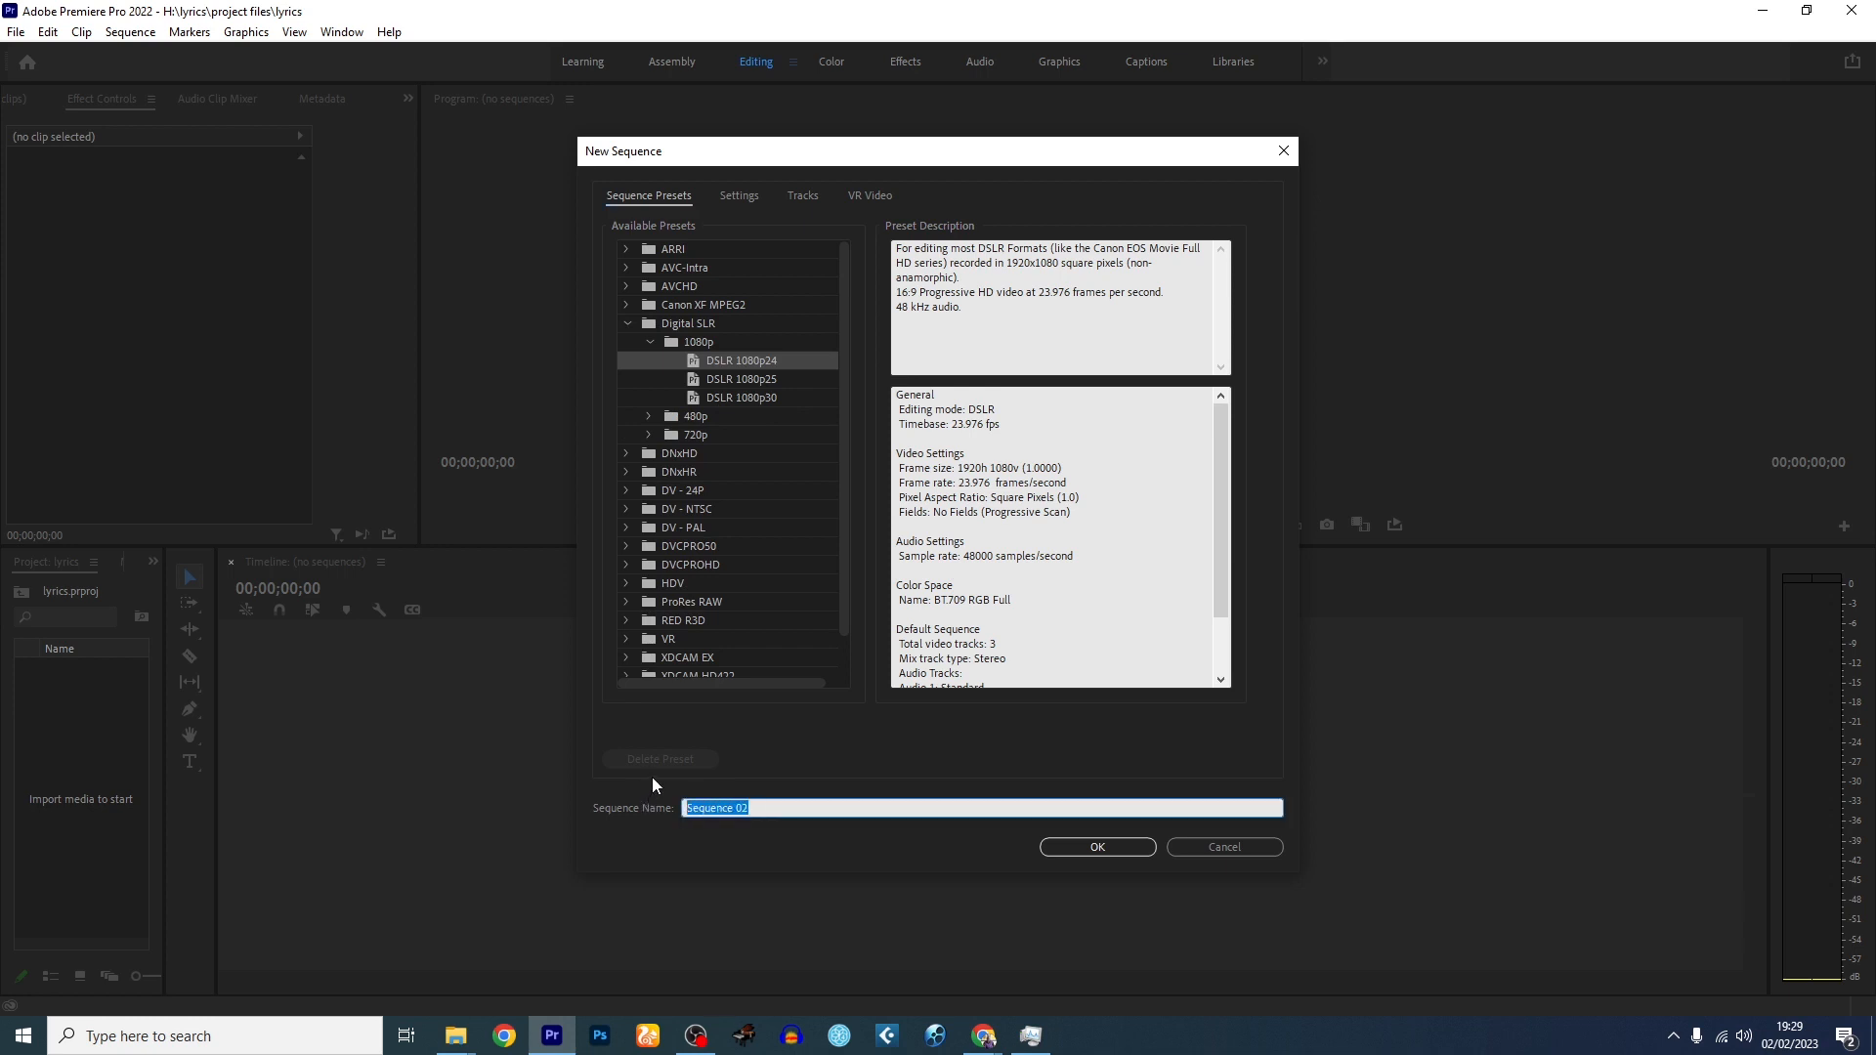
pyautogui.write('over and over lyrics video')
pyautogui.click(1095, 848)
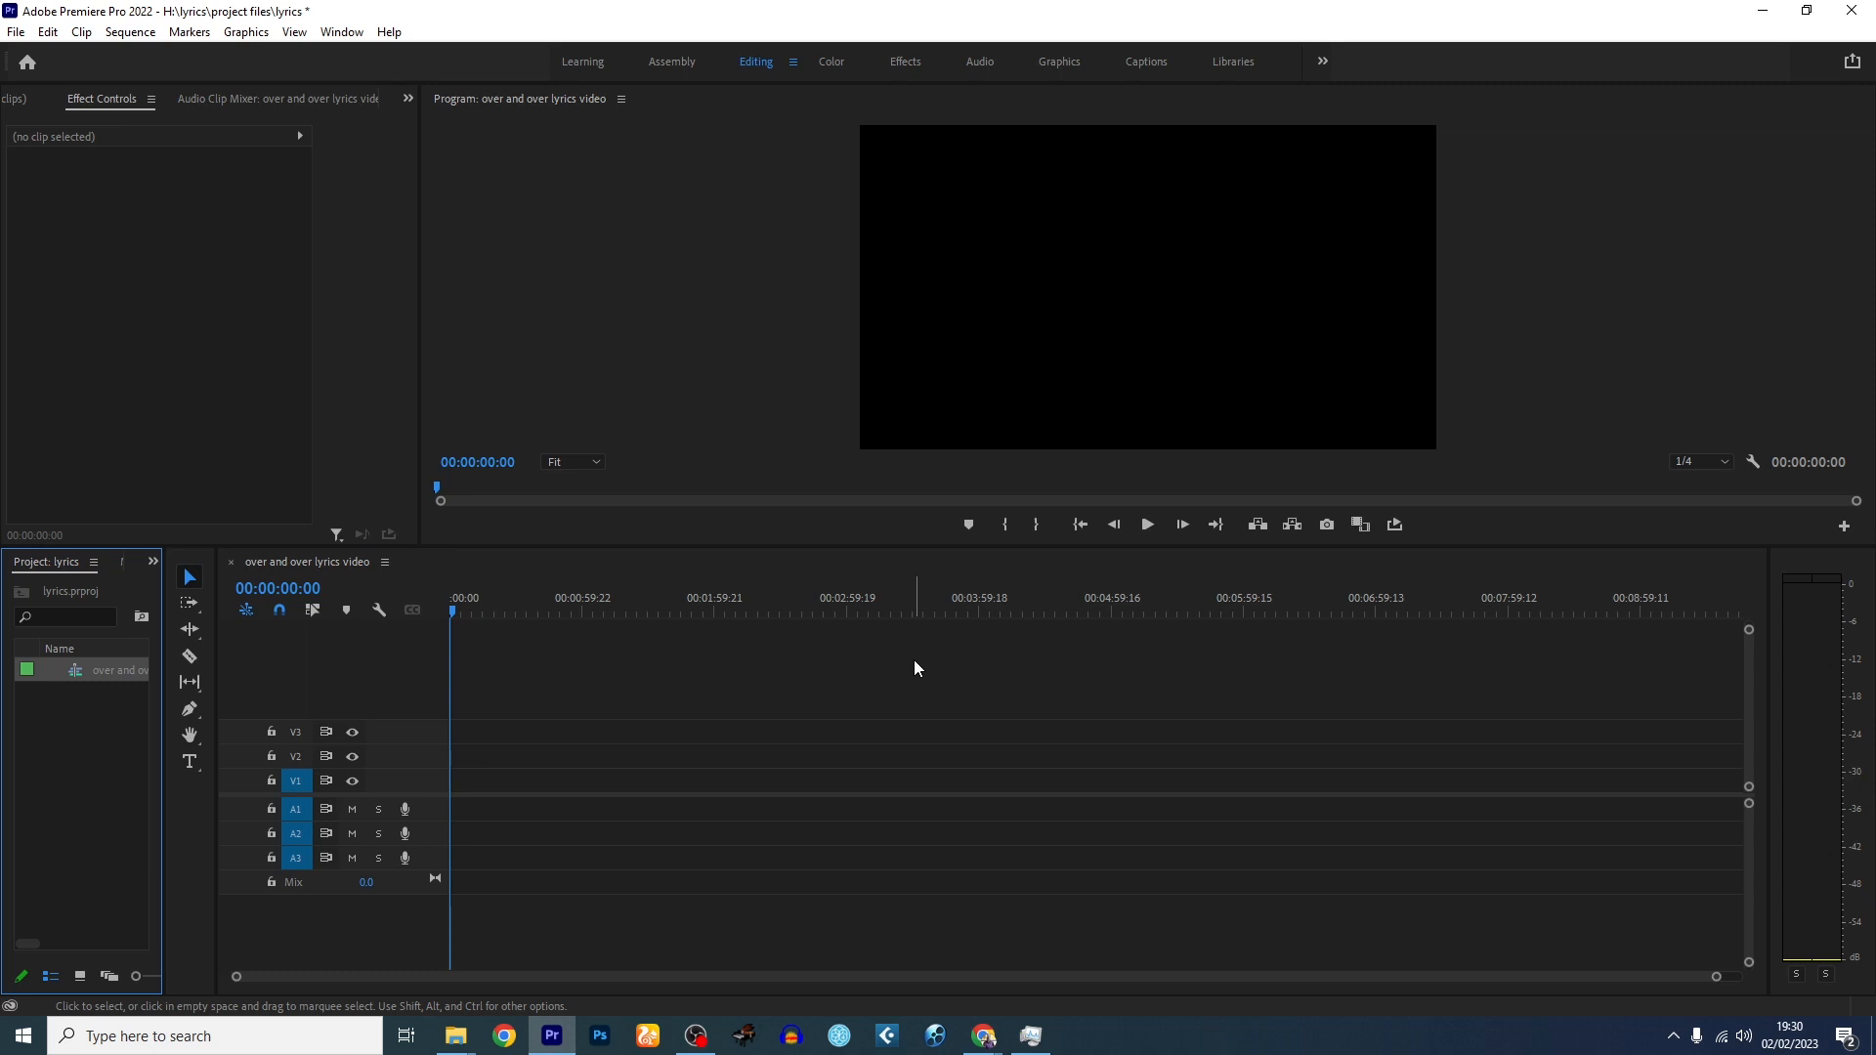
# - Switch to File Explorer and copy the AM_Premiere pro Shortcuts file from the AM Softwares folder on drive H
pyautogui.click(455, 1035)
pyautogui.doubleClick(275, 284)
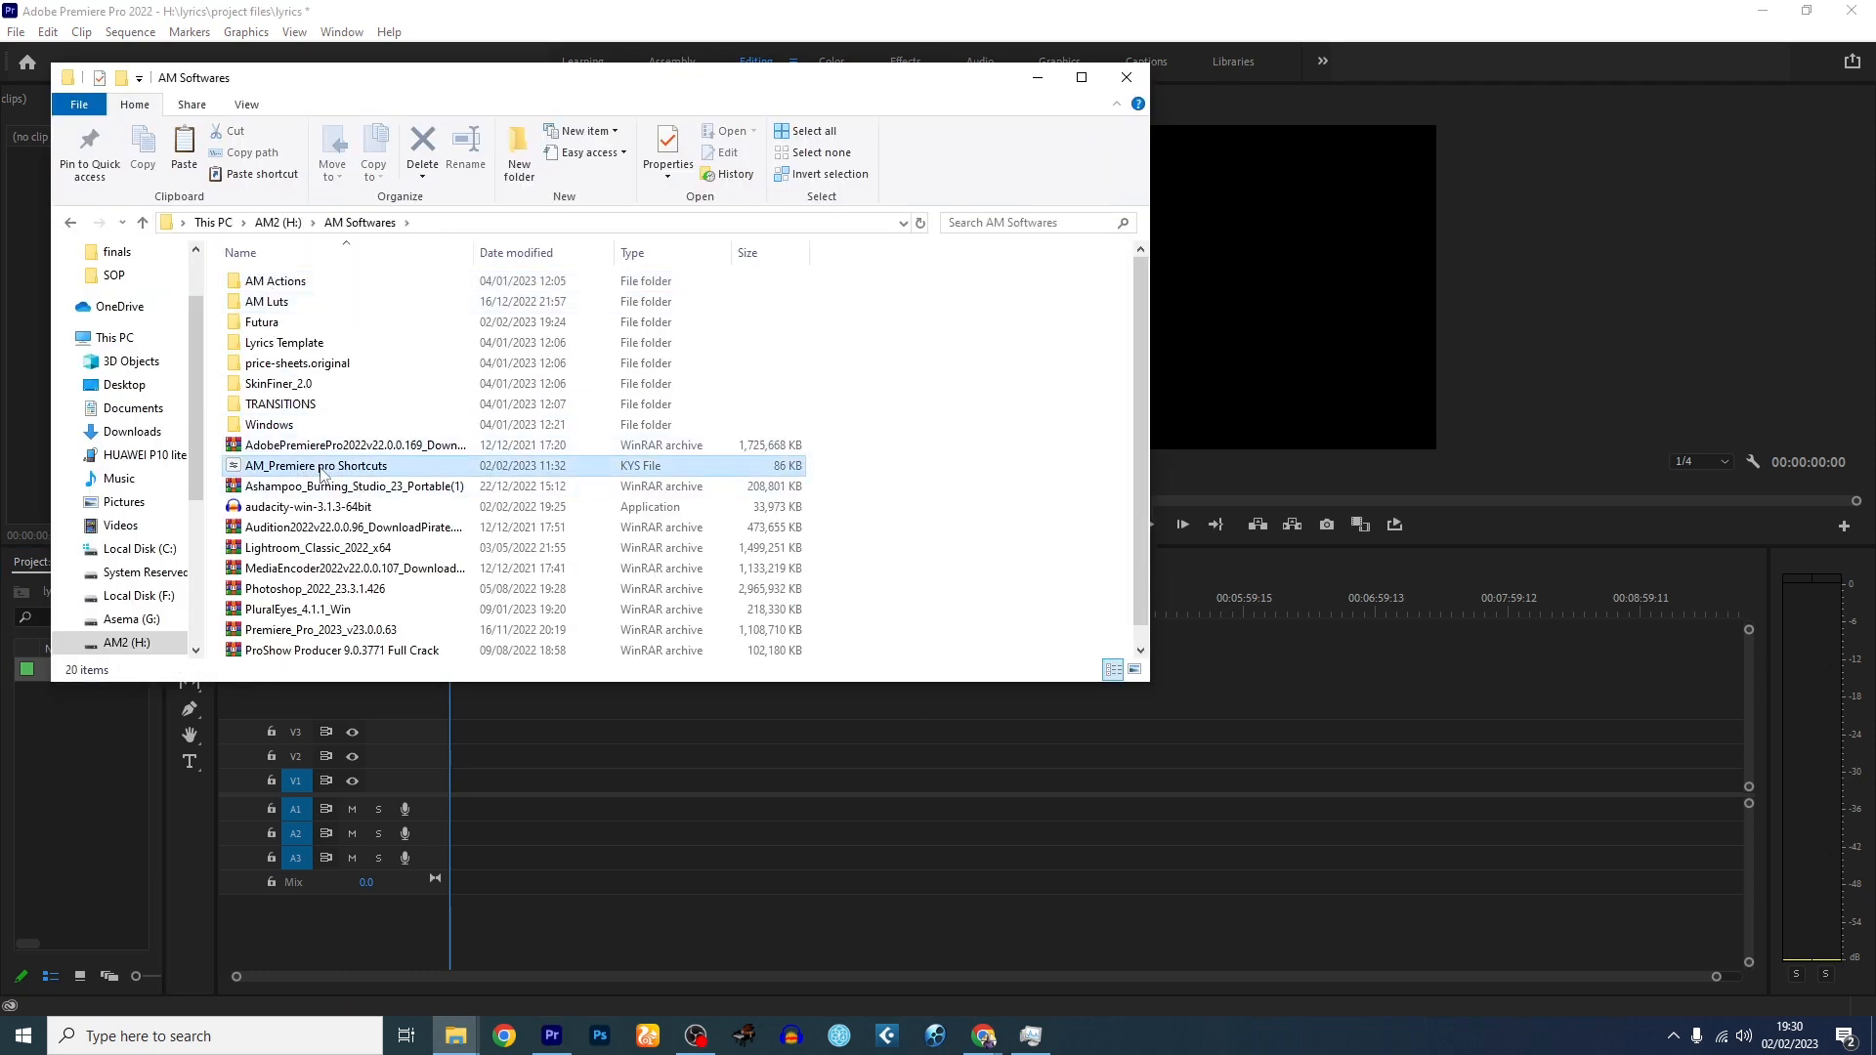
pyautogui.click(323, 472)
pyautogui.rightClick(322, 472)
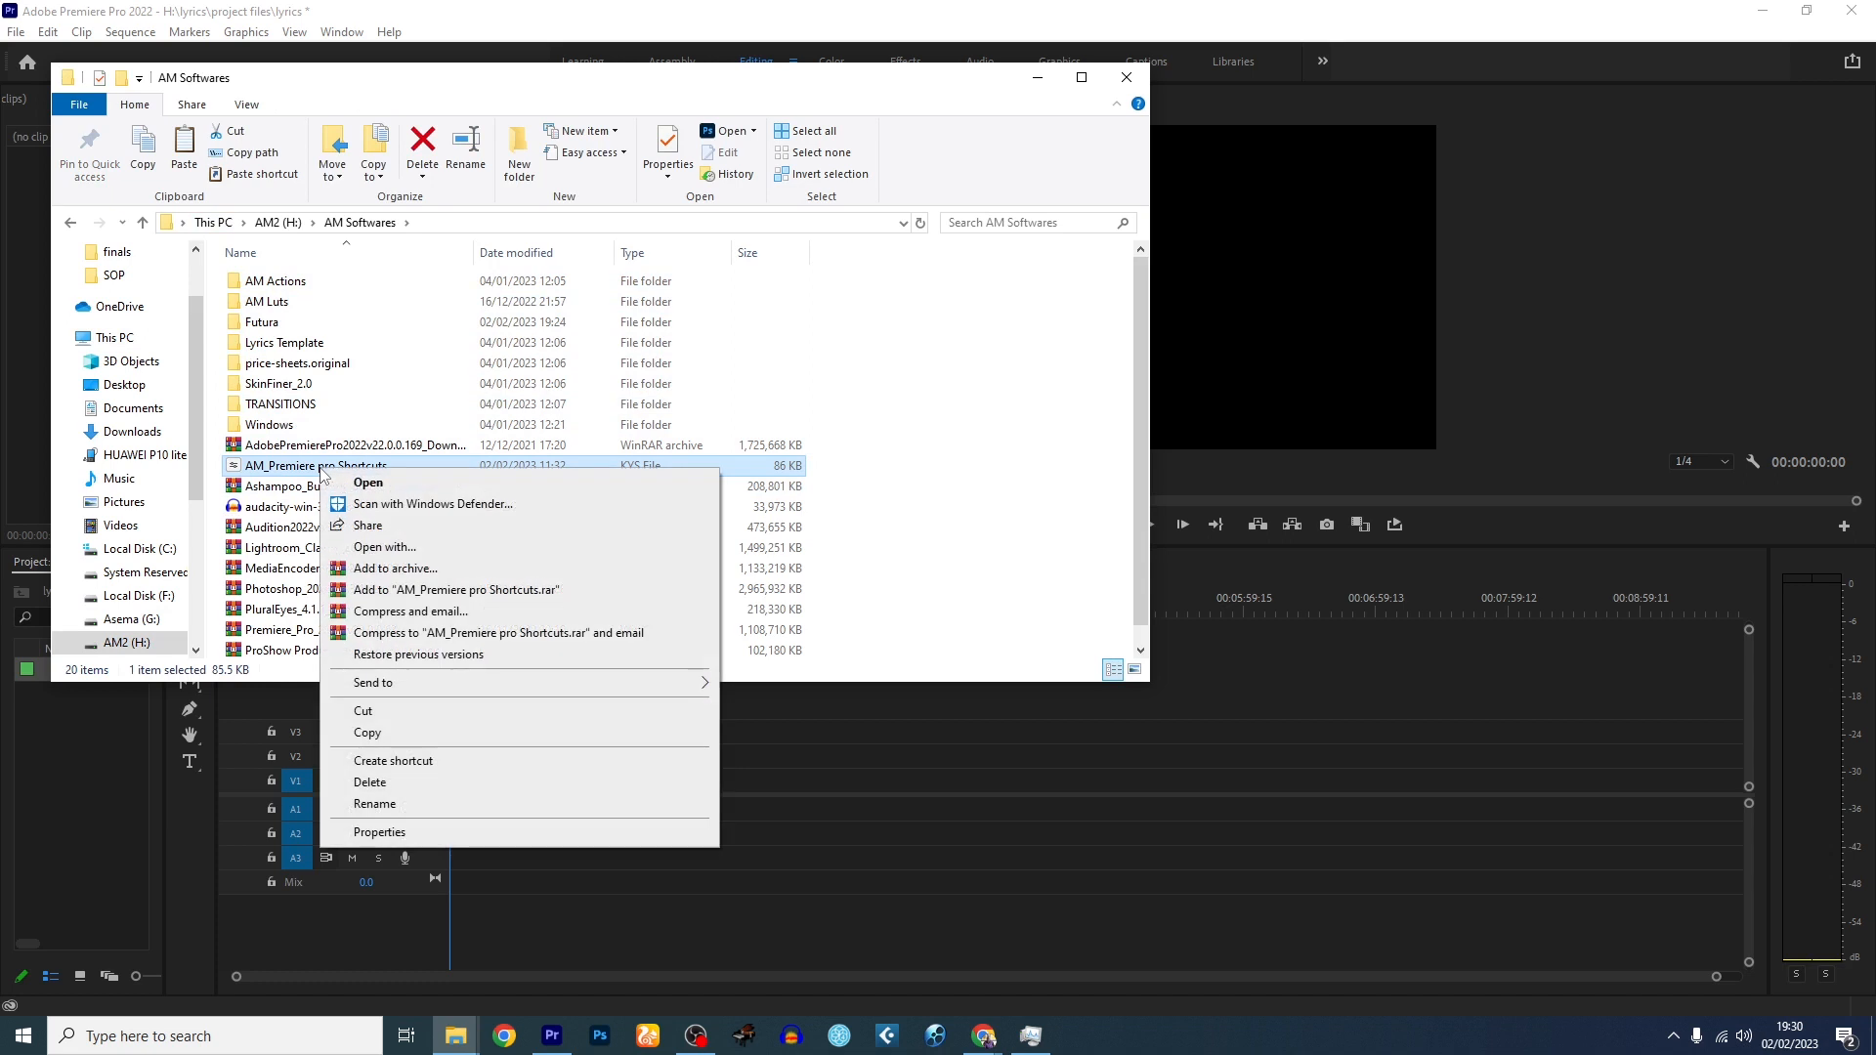
pyautogui.click(406, 729)
# - Paste the copied shortcuts file into the folder Documents\Adobe\Premiere Pro\22.0\Profile-User\Win
pyautogui.click(212, 223)
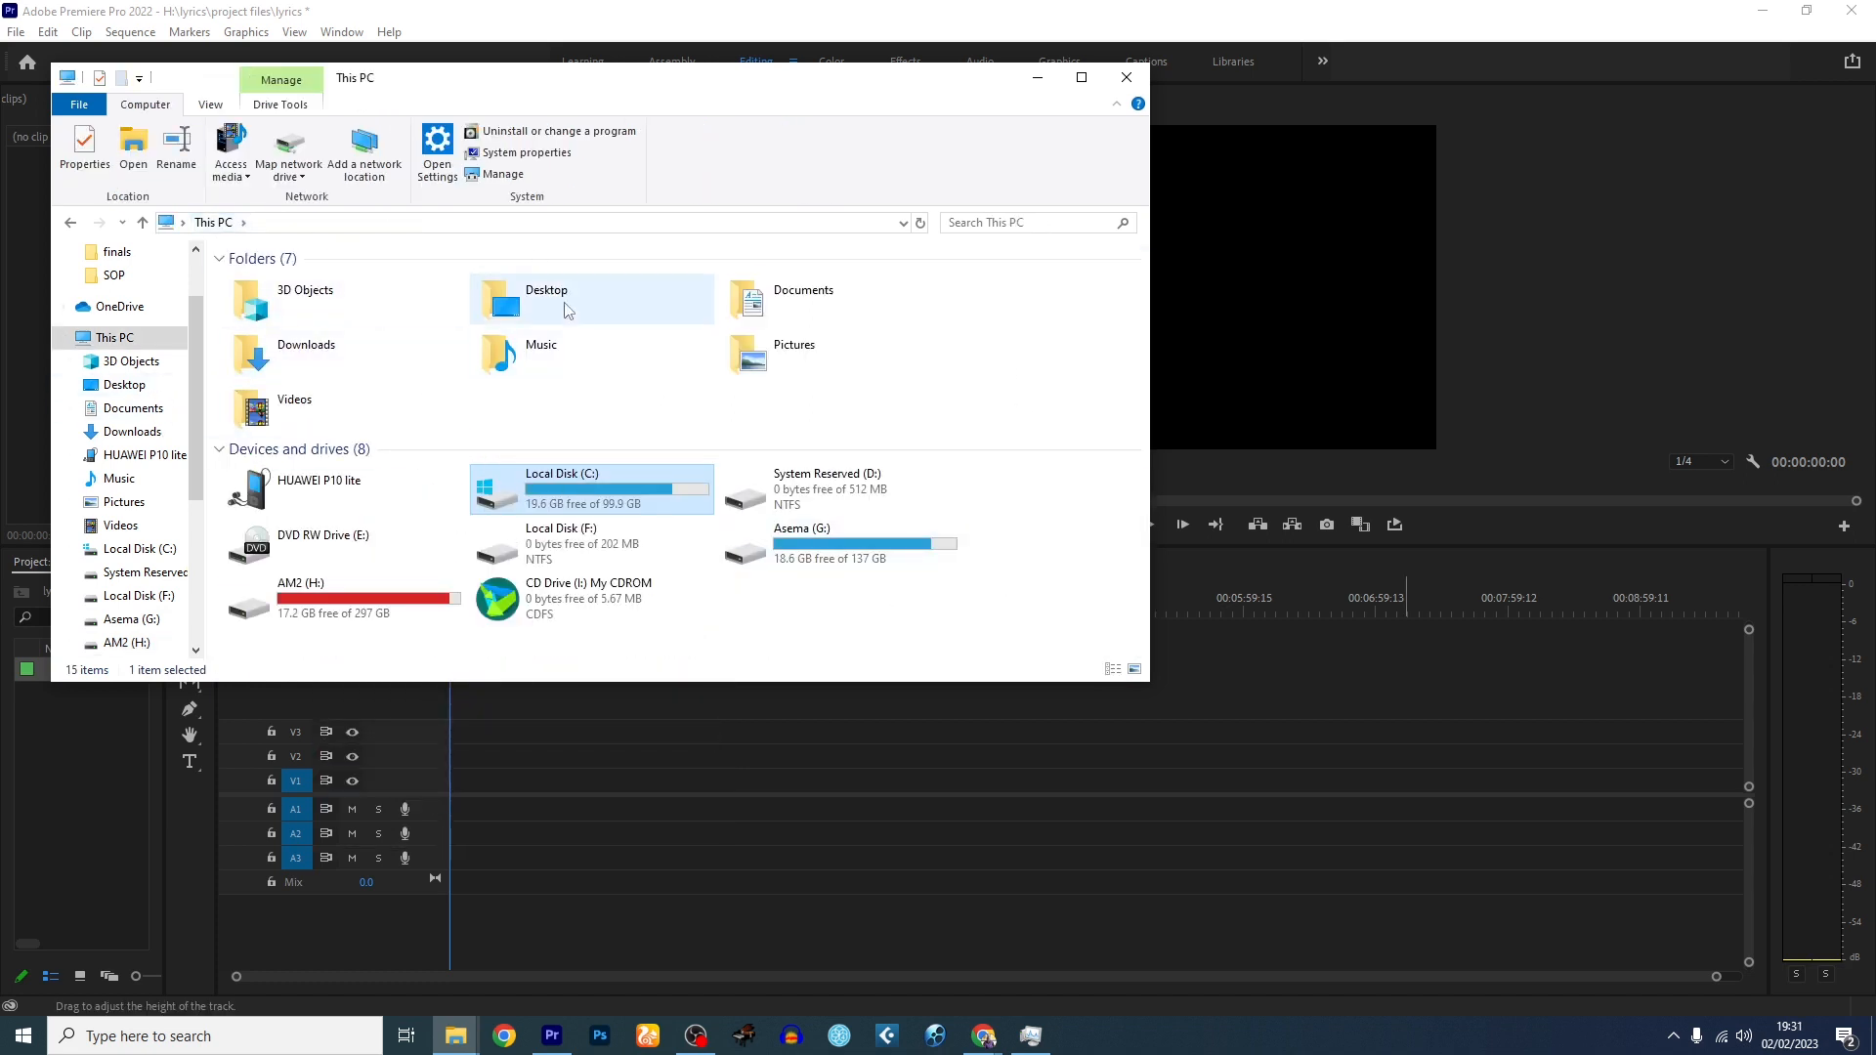
pyautogui.doubleClick(788, 295)
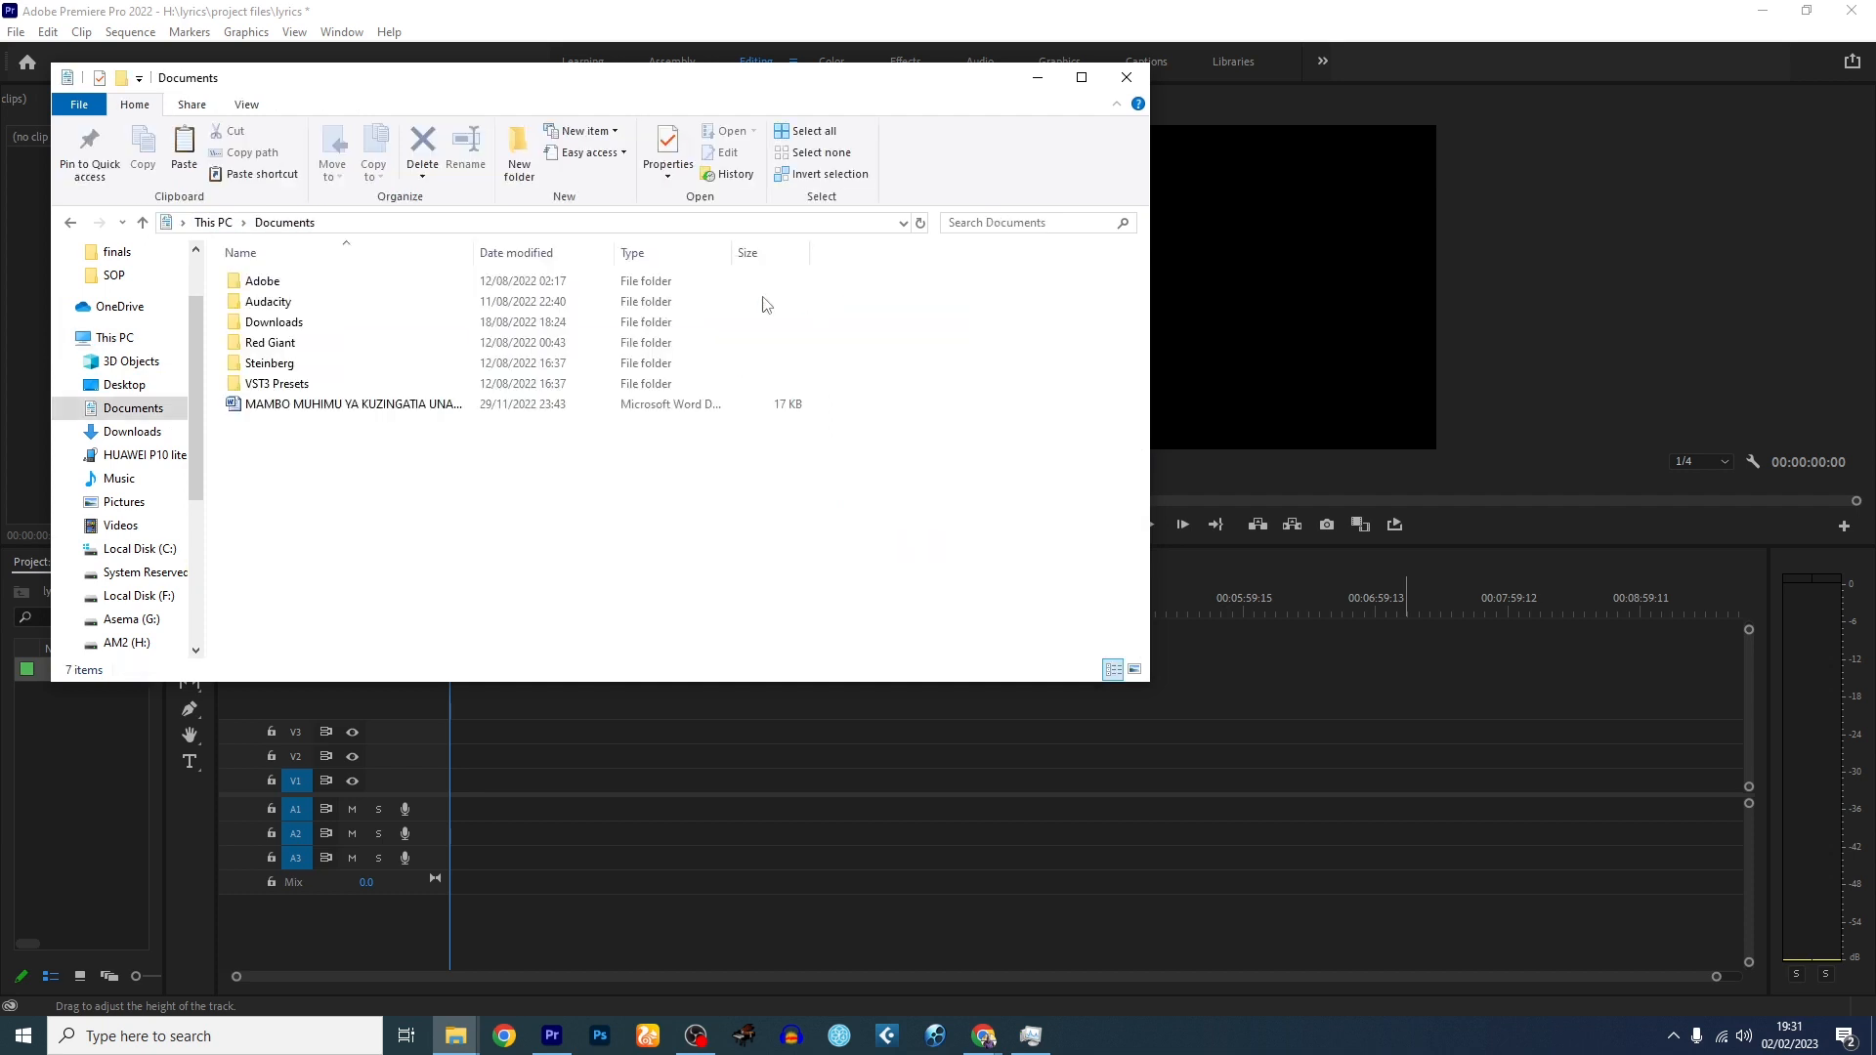
pyautogui.doubleClick(291, 284)
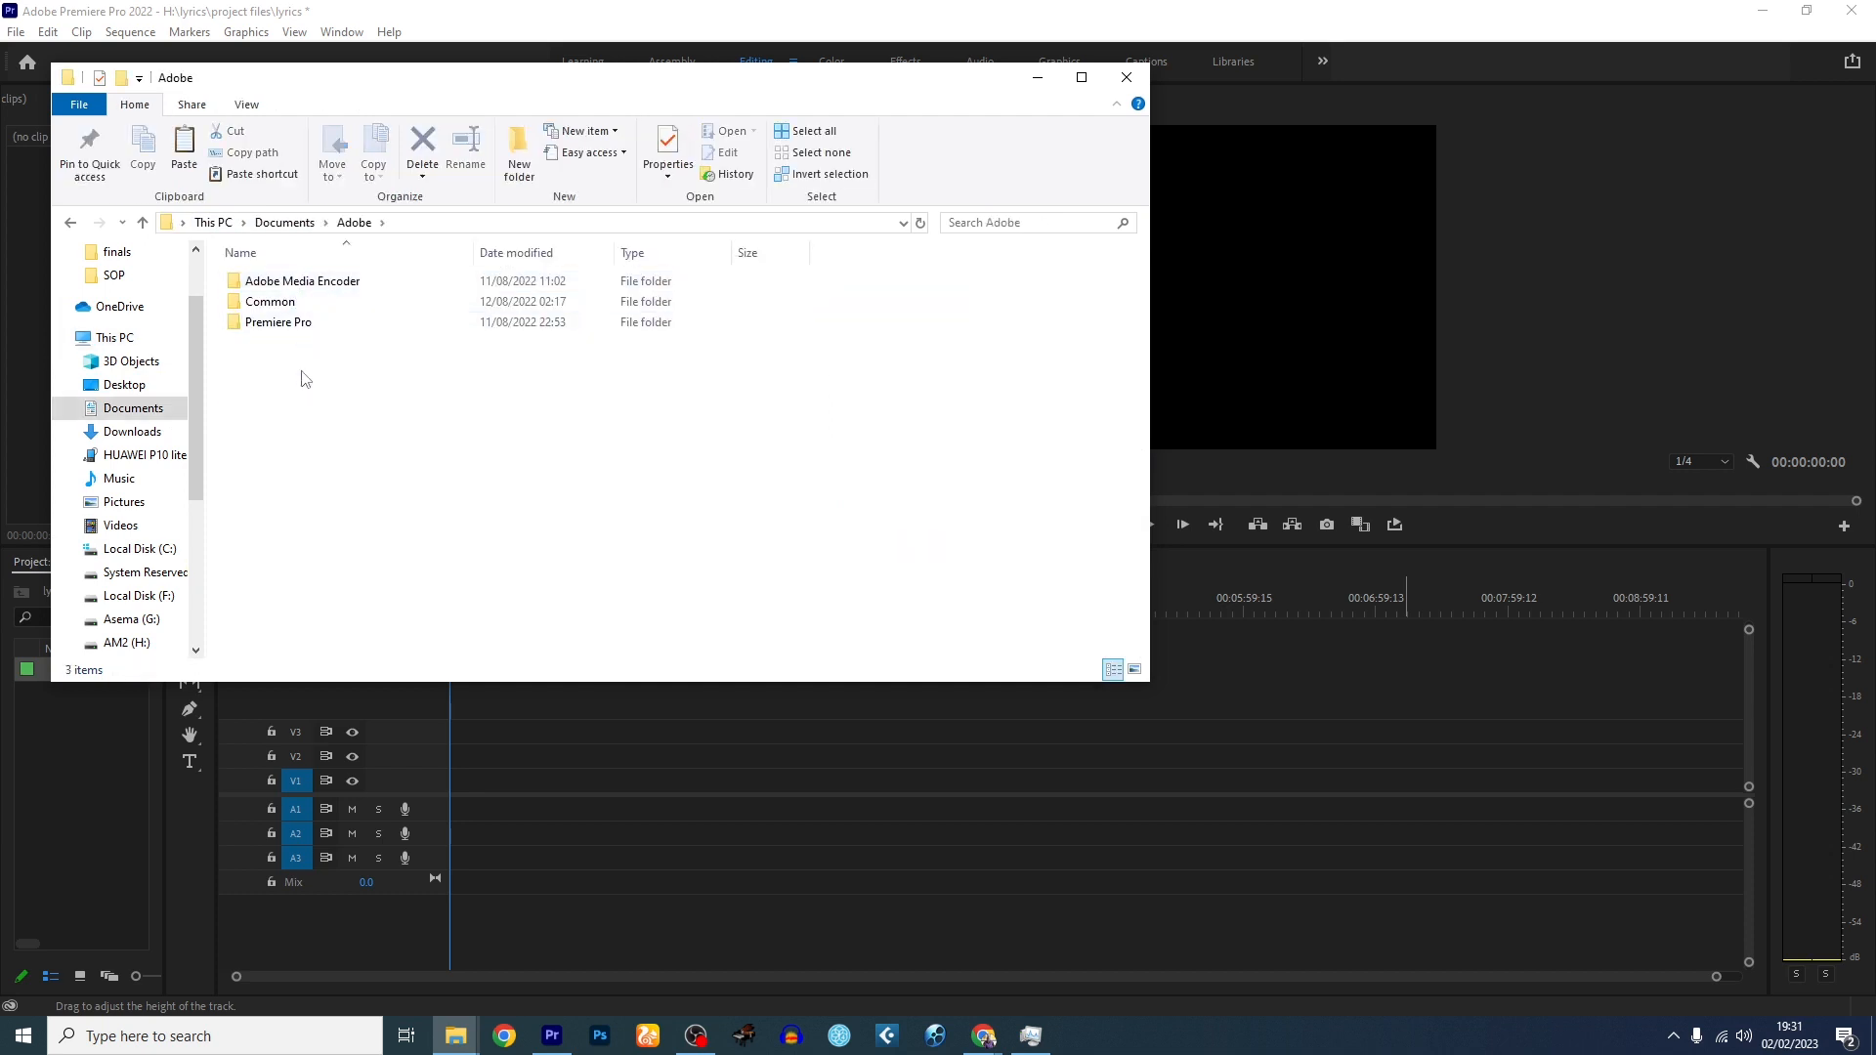
pyautogui.doubleClick(298, 324)
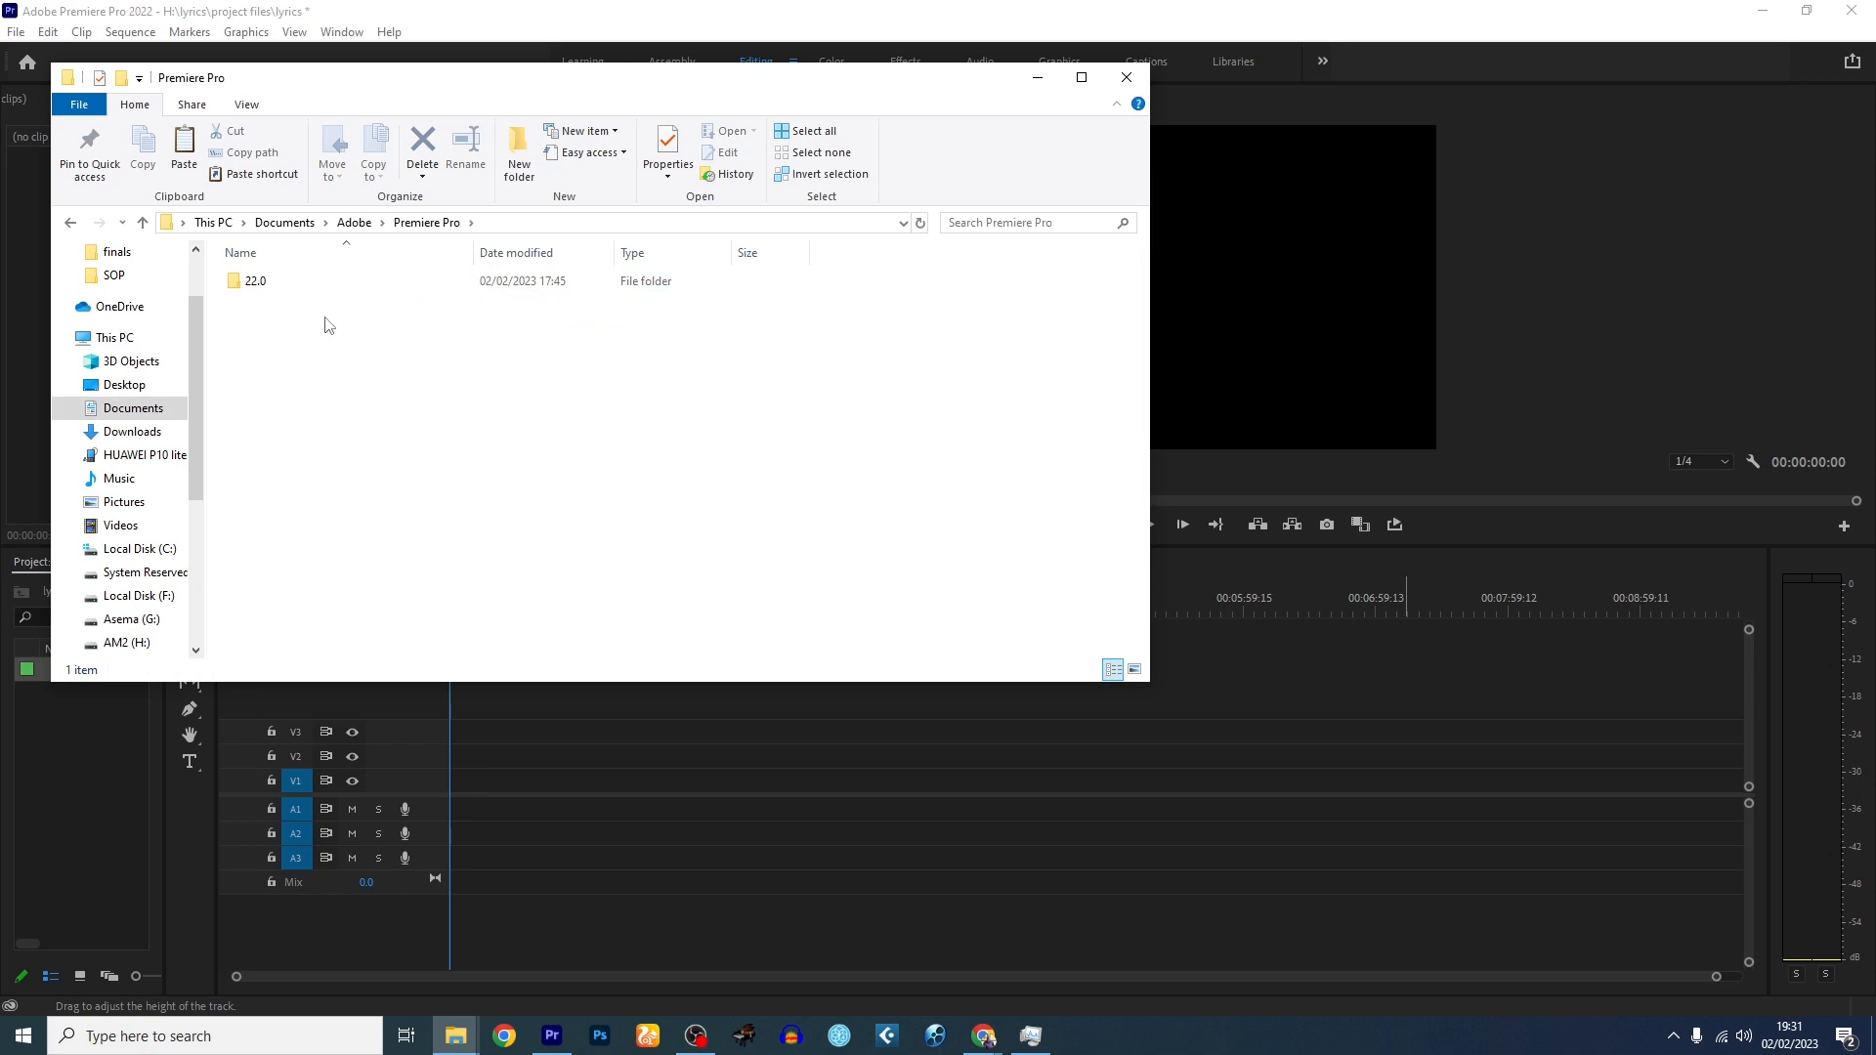
pyautogui.doubleClick(273, 289)
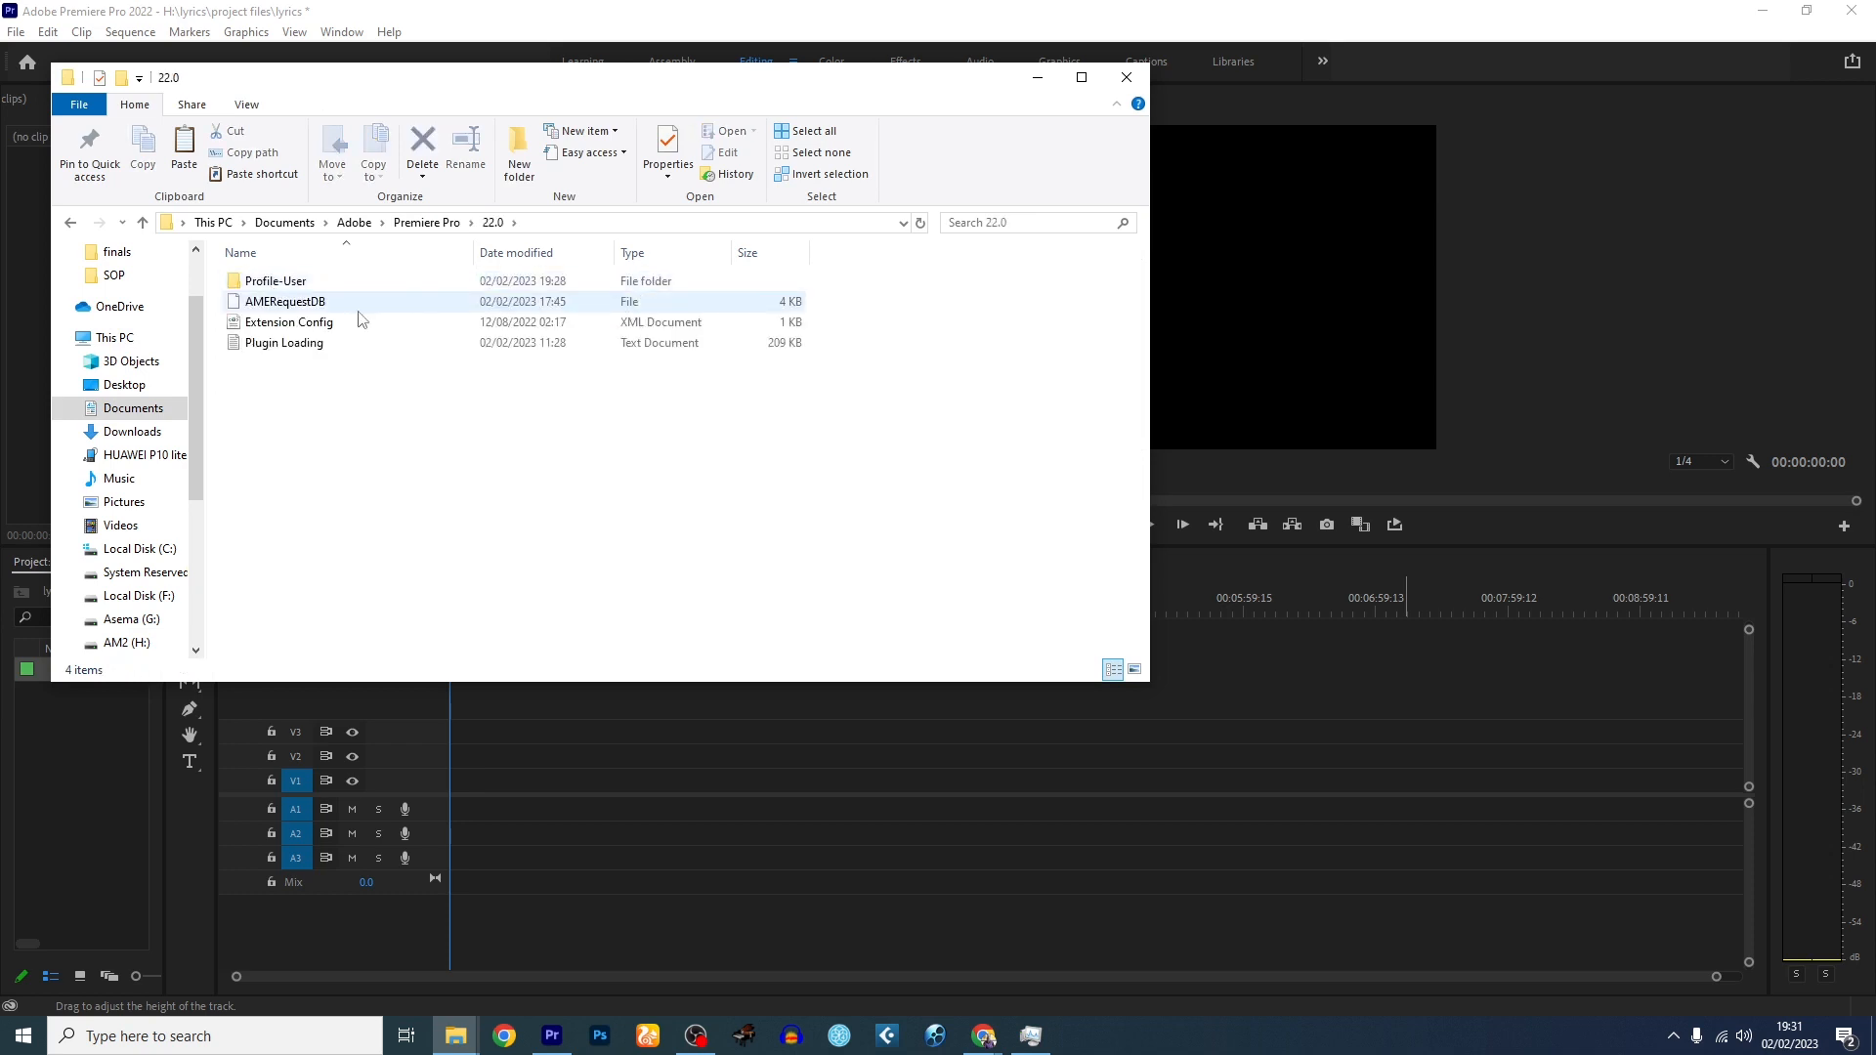
pyautogui.doubleClick(298, 285)
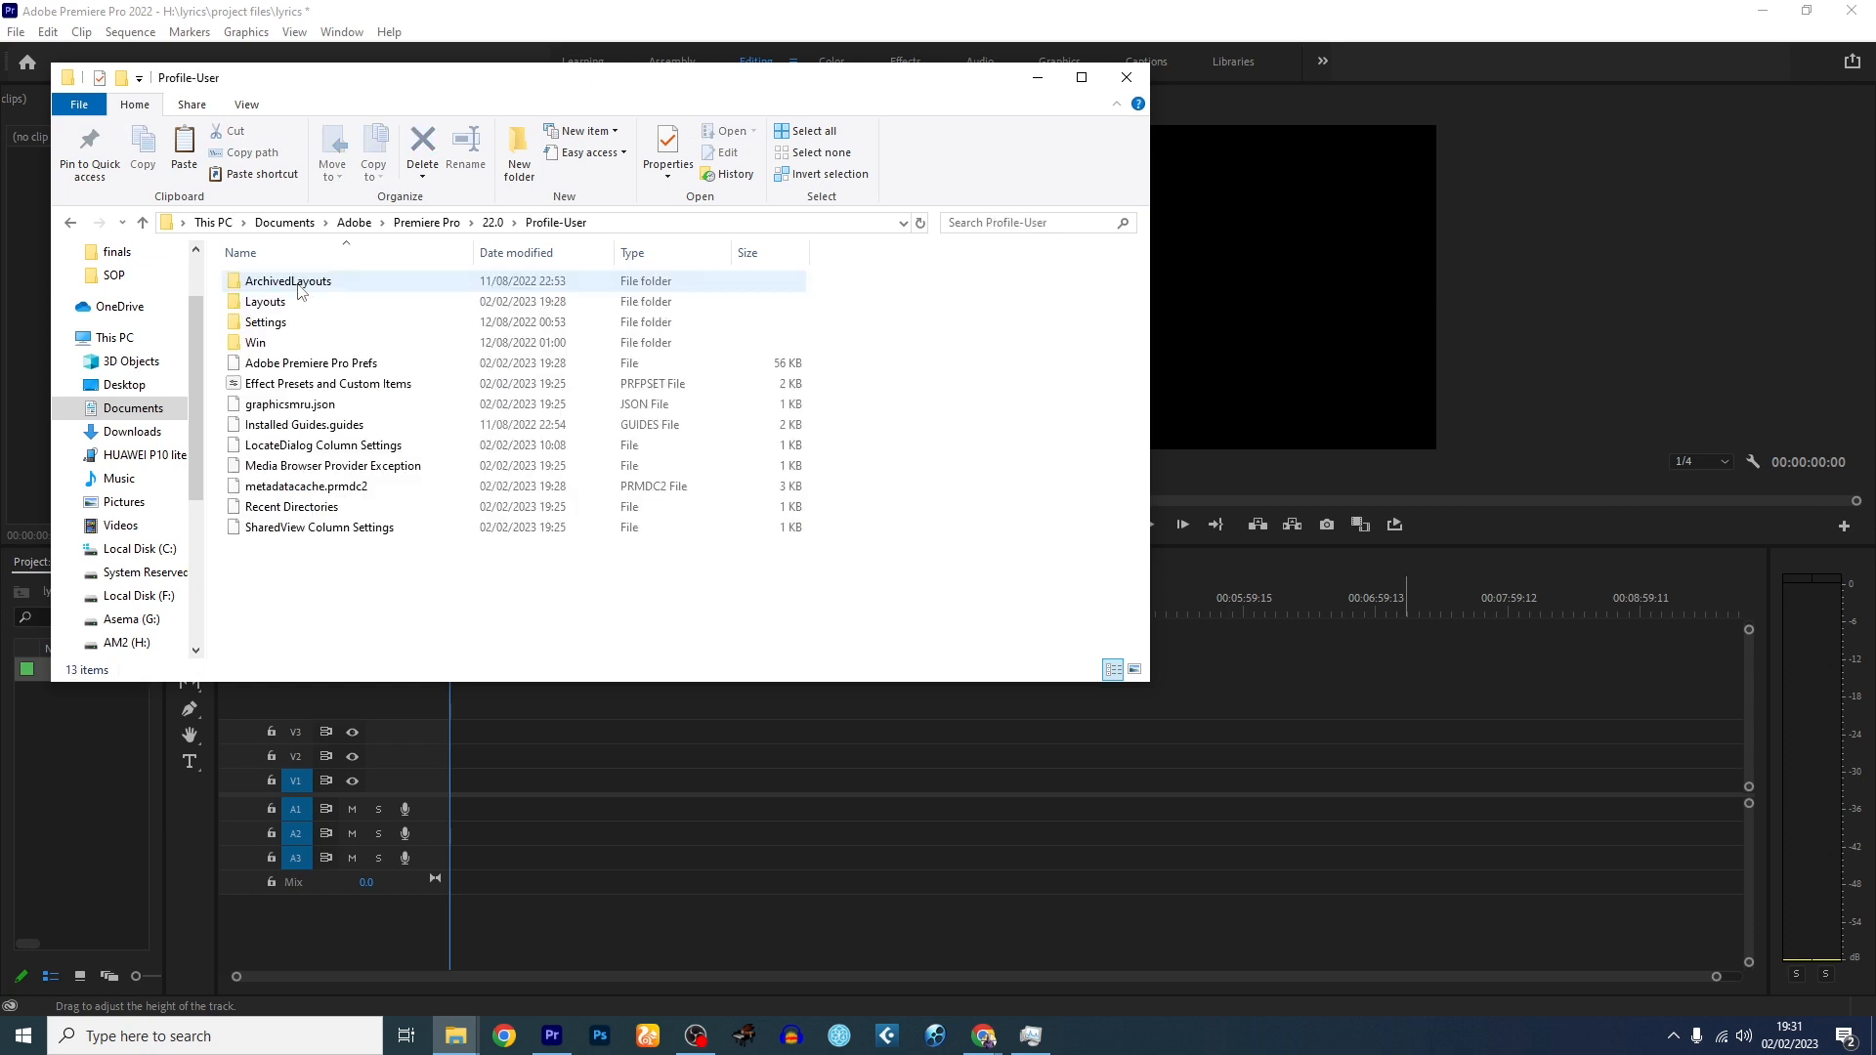
pyautogui.doubleClick(259, 343)
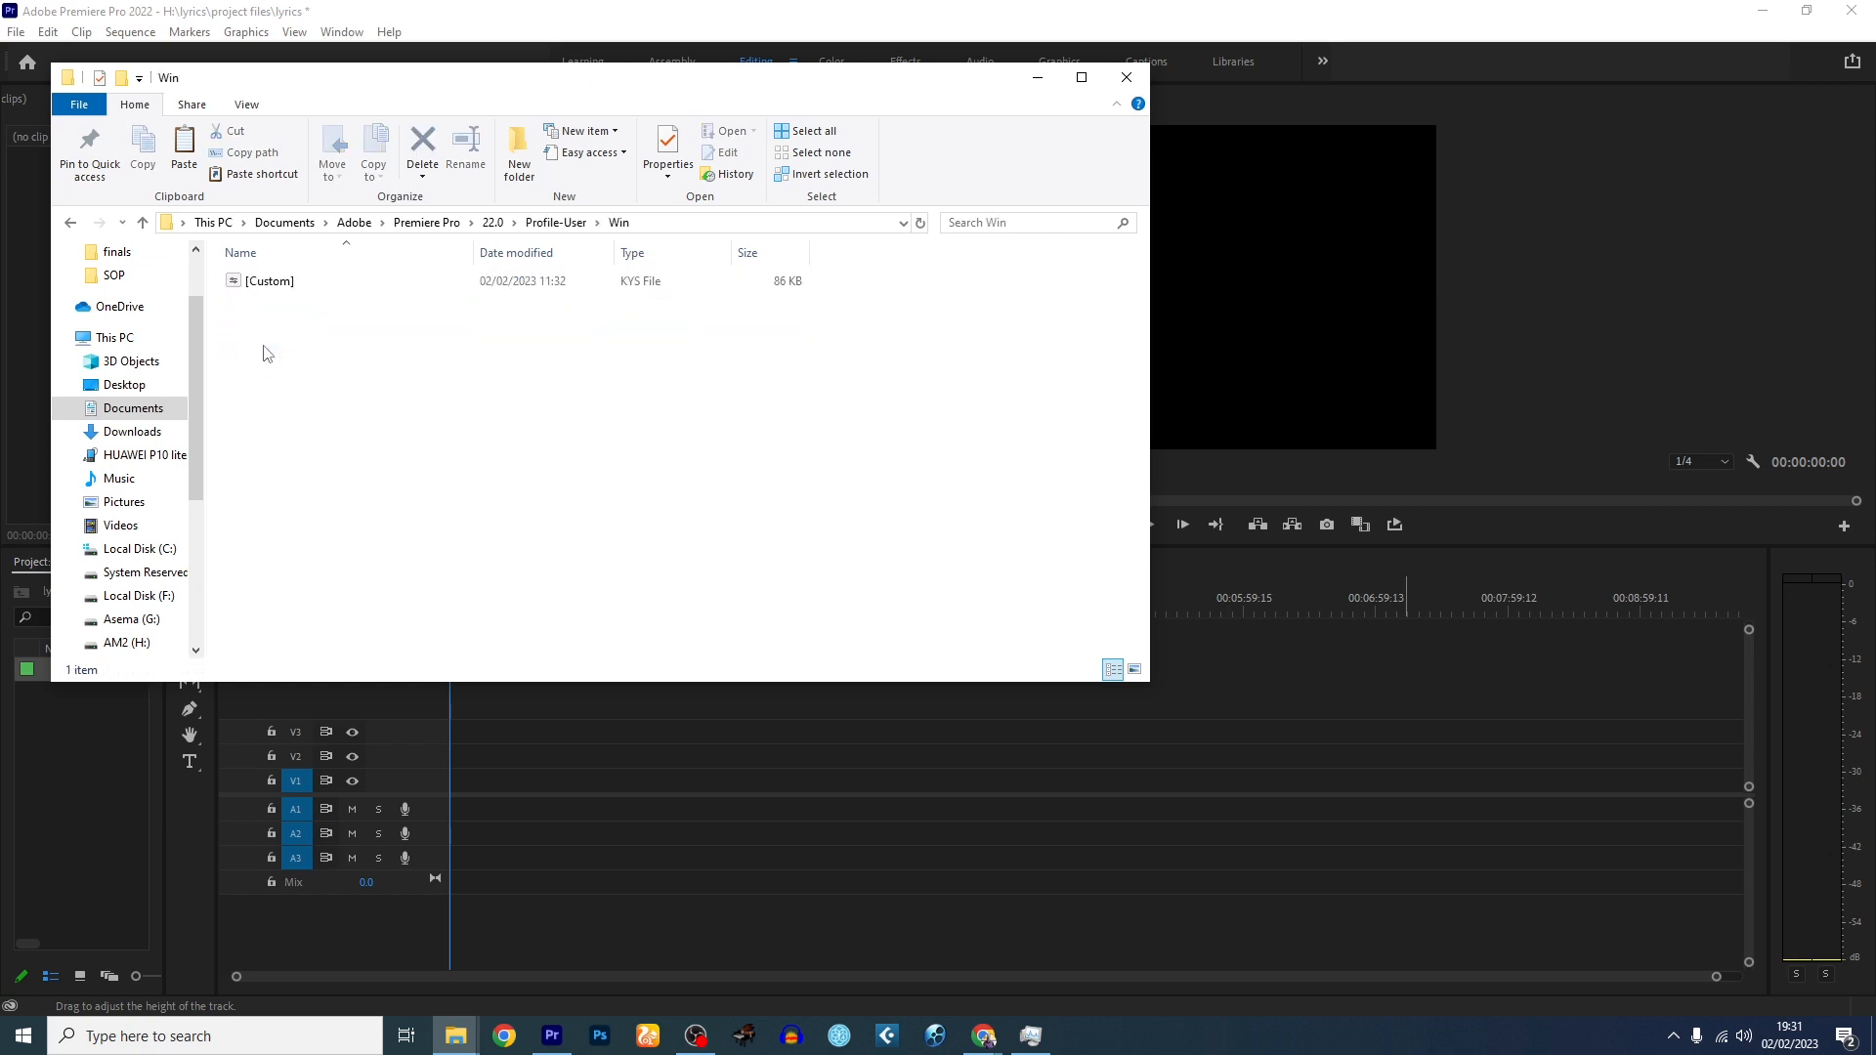
pyautogui.click(184, 144)
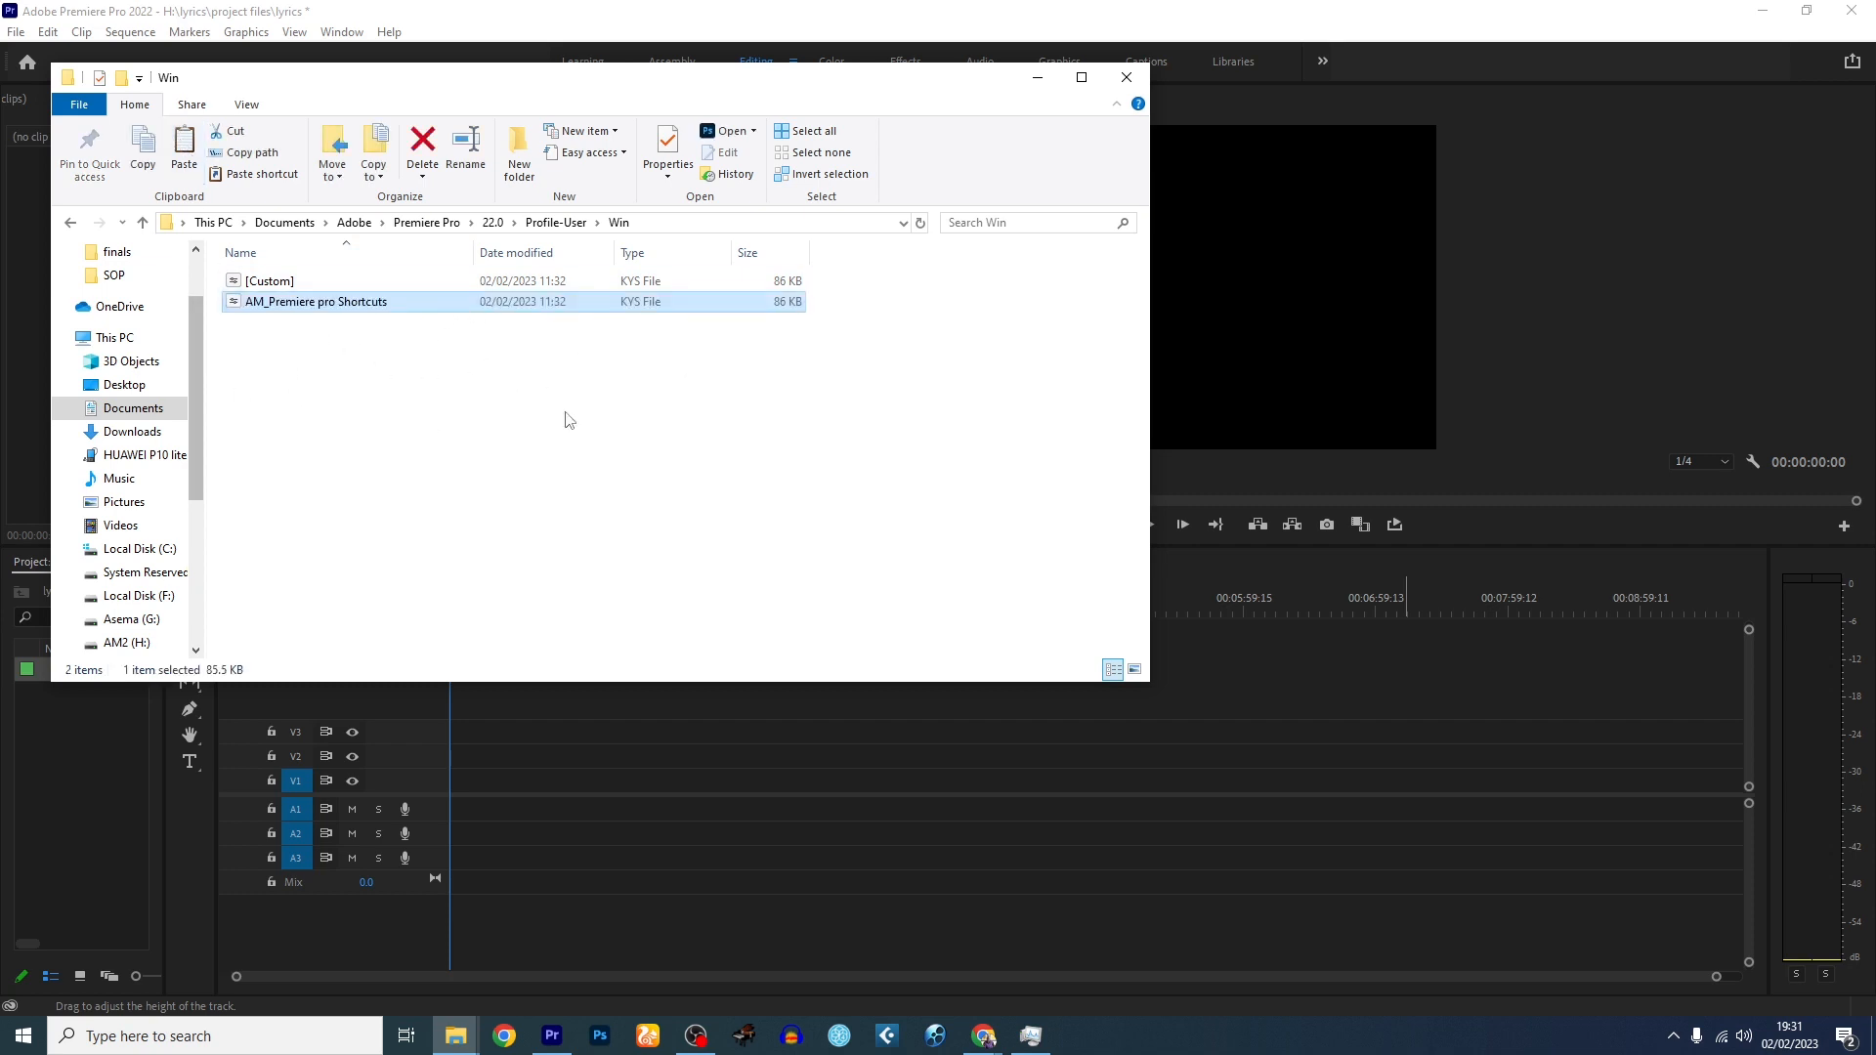
# - Back in Premiere Pro, set the keyboard layout preset to AM_Premiere pro Shortcuts and apply it
pyautogui.click(44, 48)
pyautogui.click(48, 34)
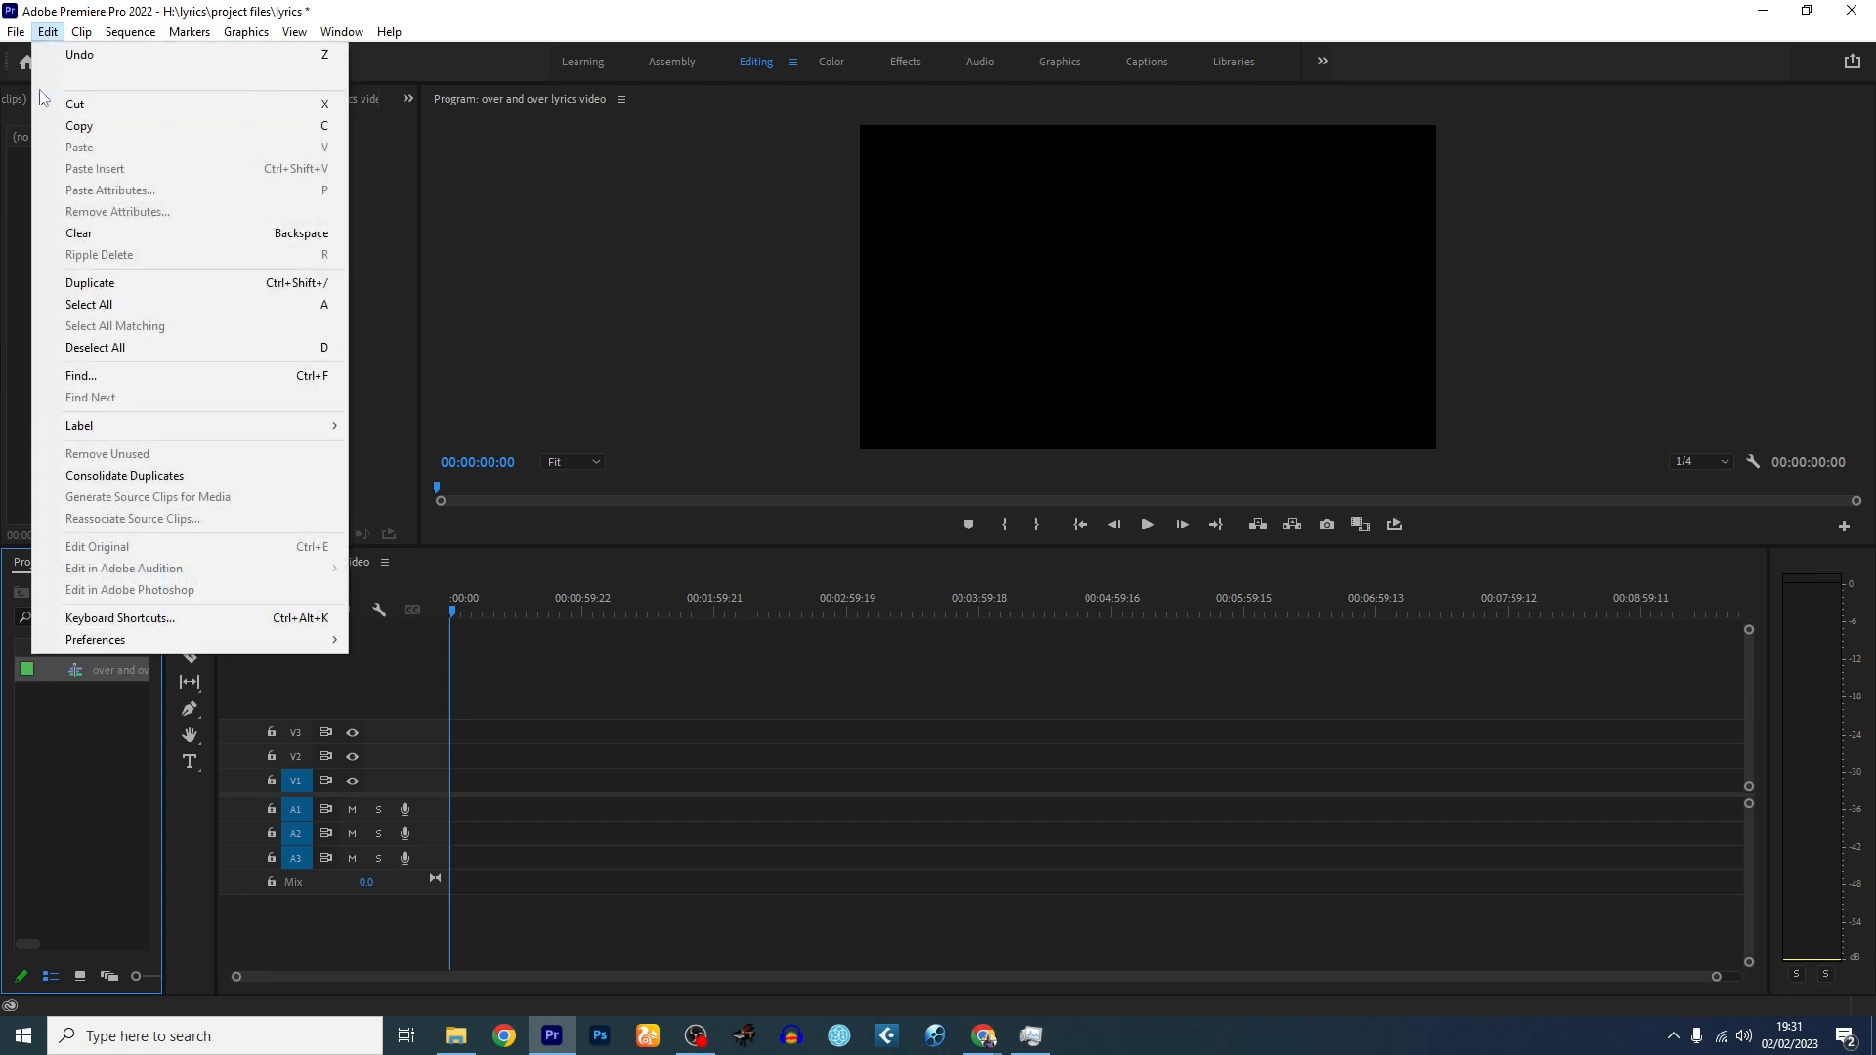
pyautogui.click(98, 618)
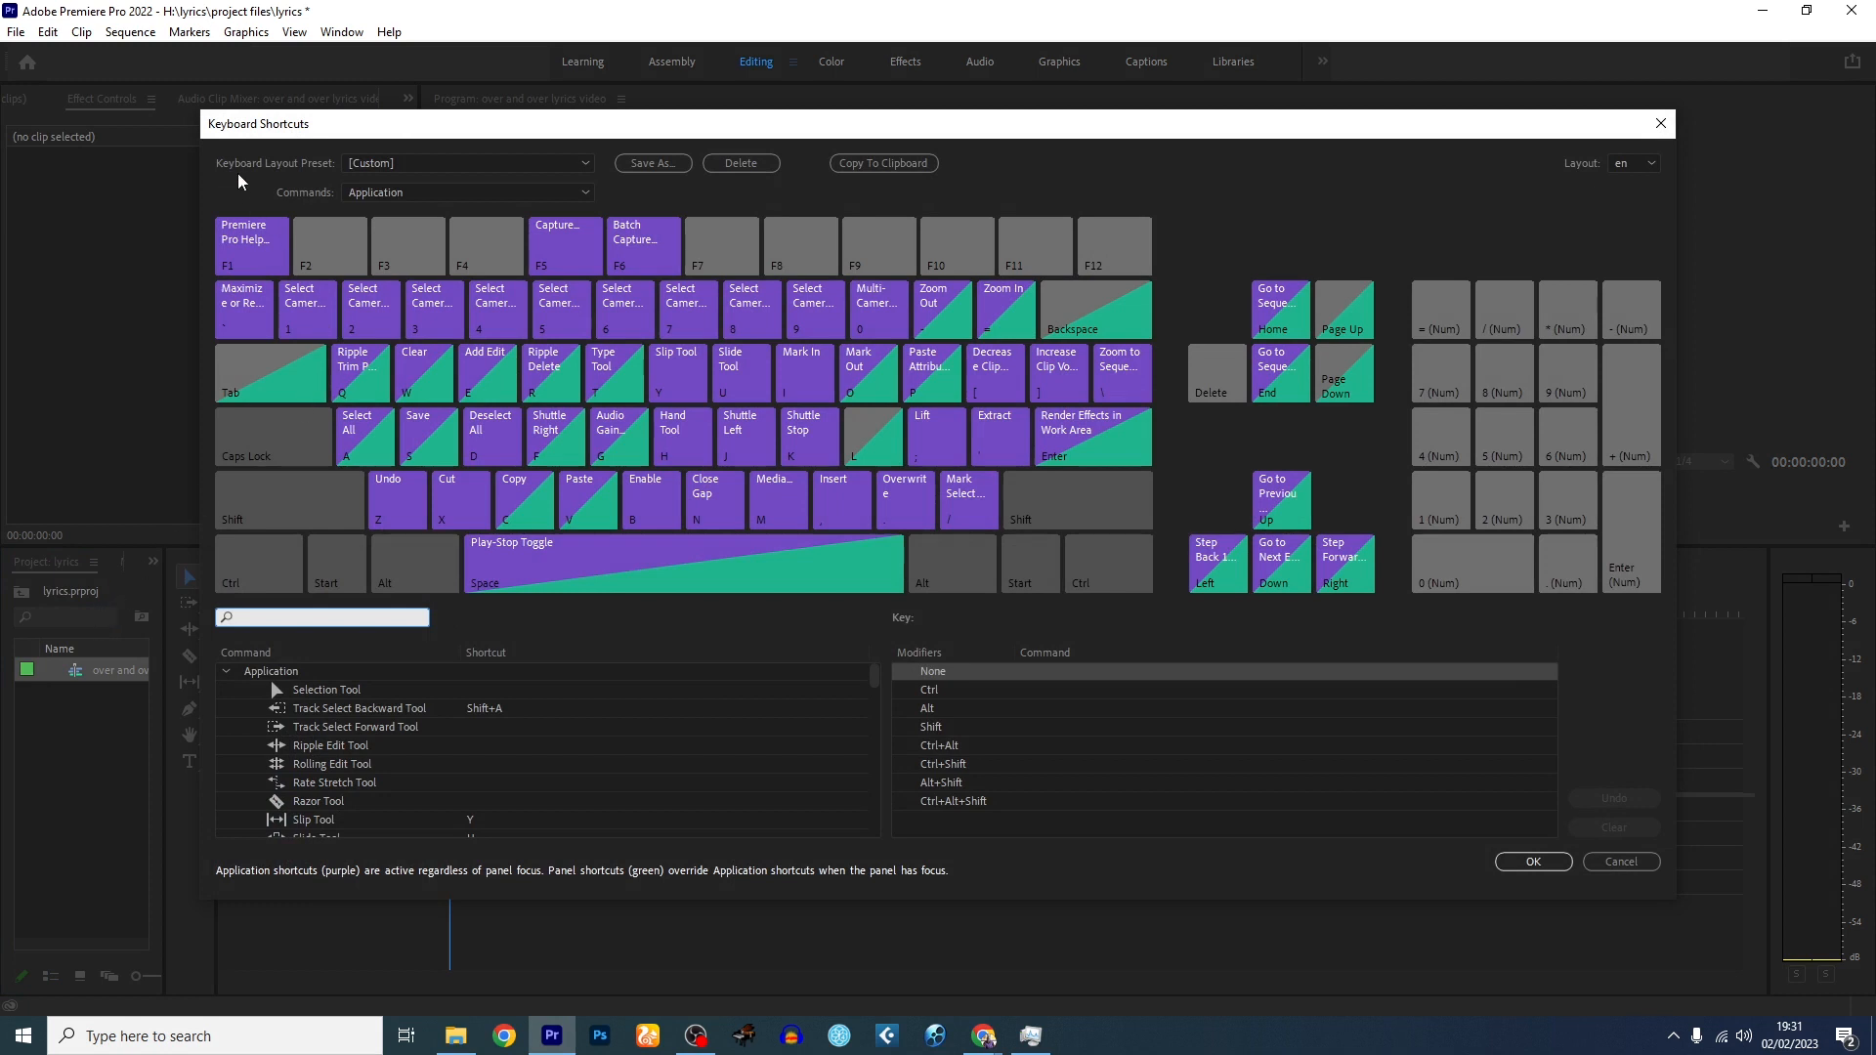
pyautogui.click(575, 167)
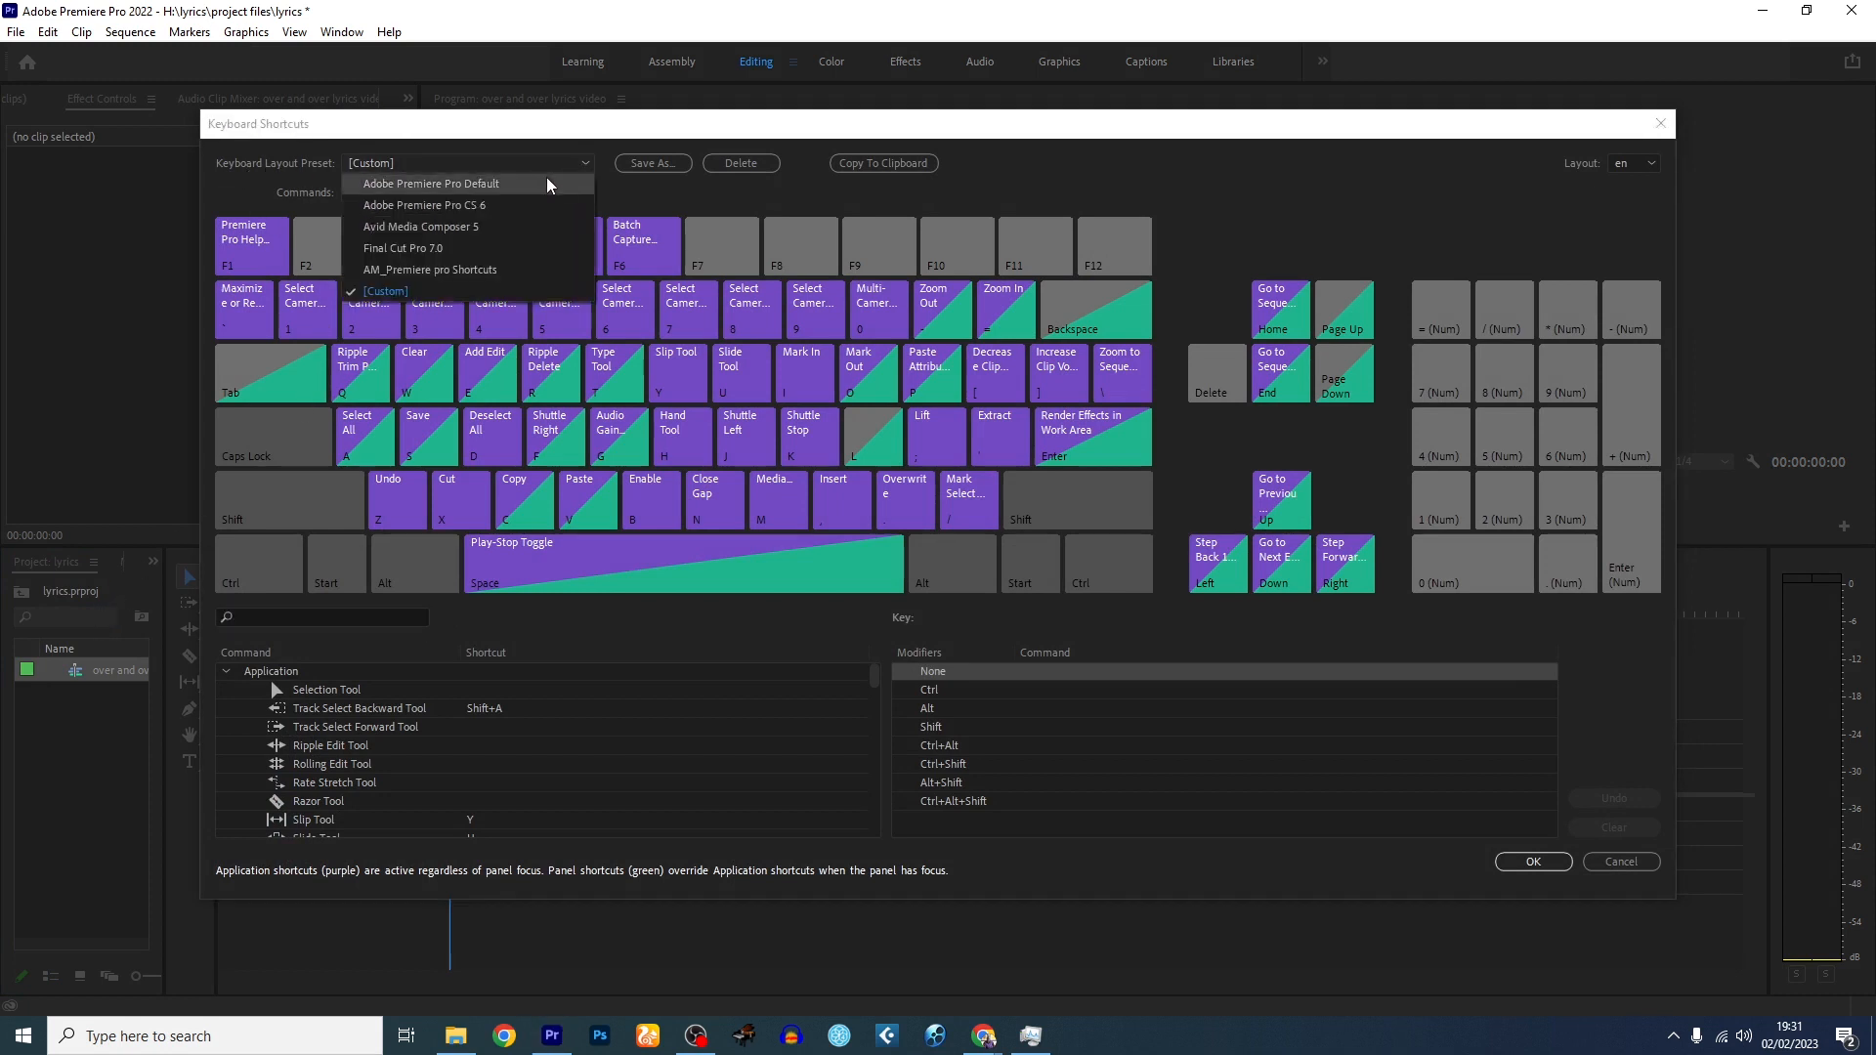
pyautogui.click(430, 271)
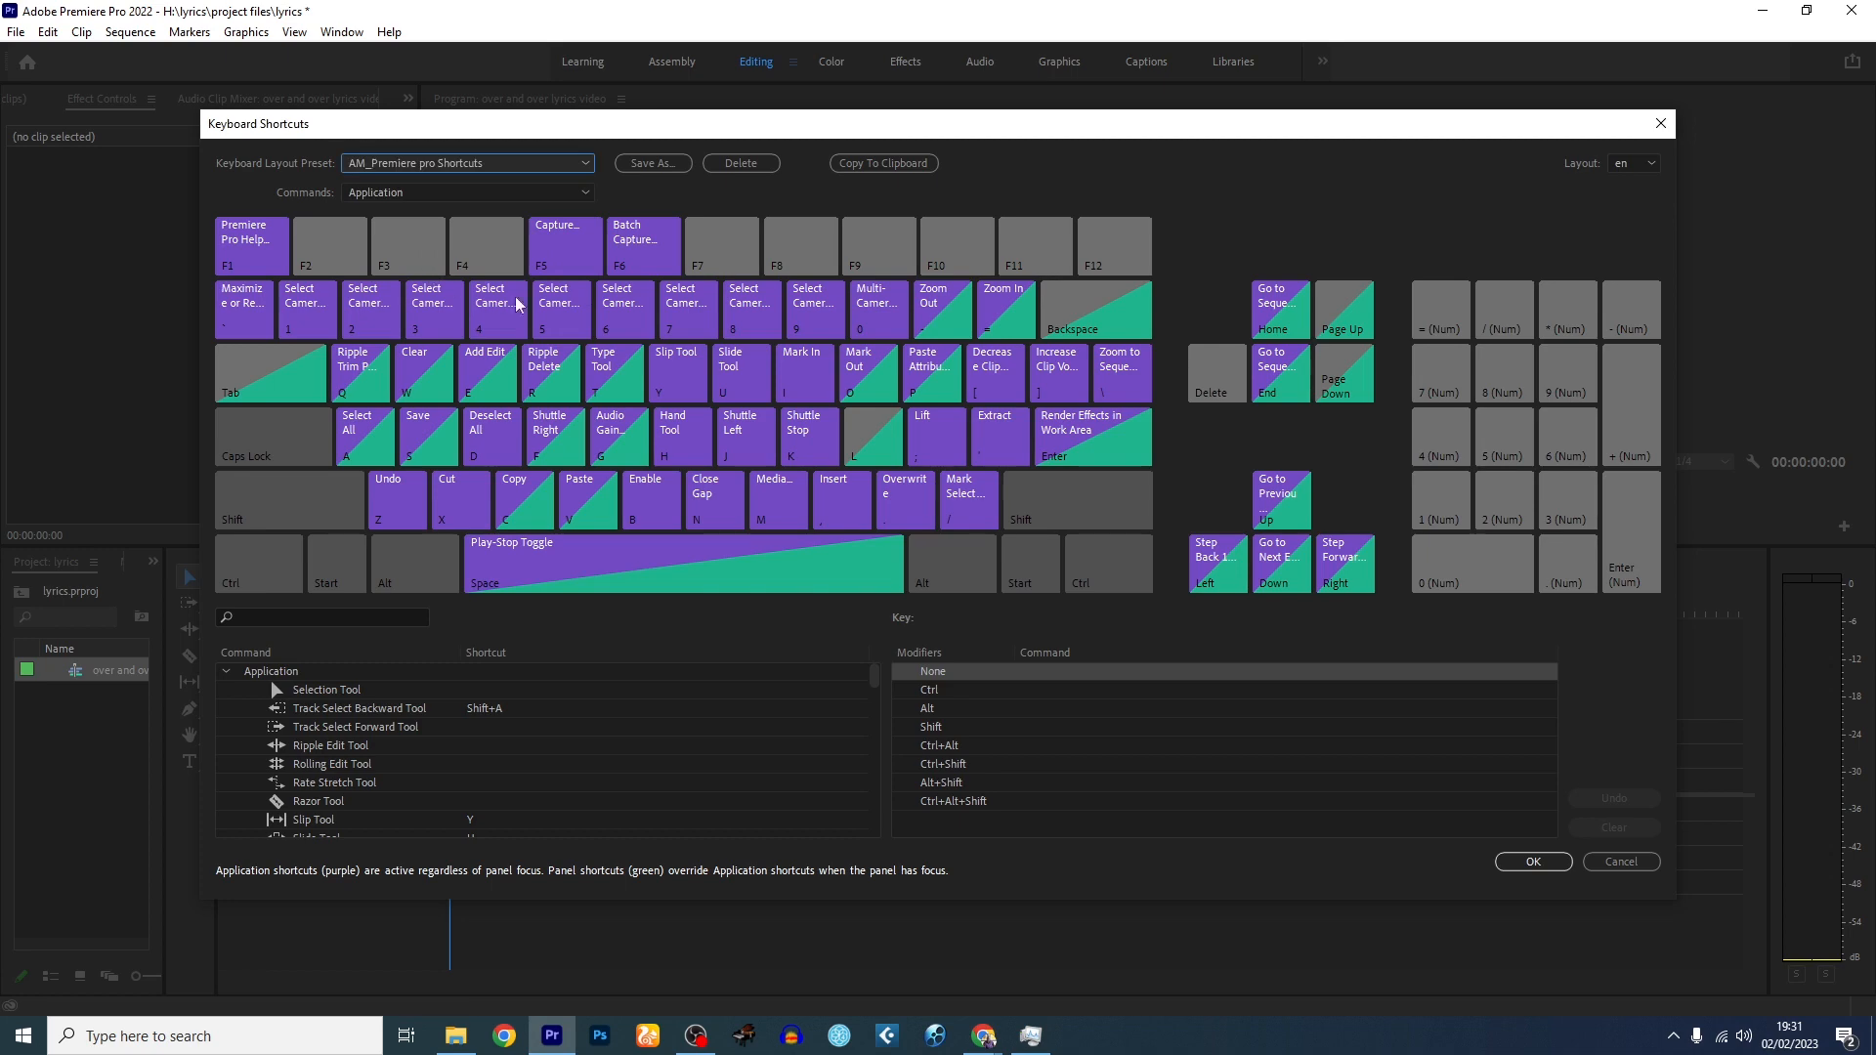
pyautogui.click(1532, 862)
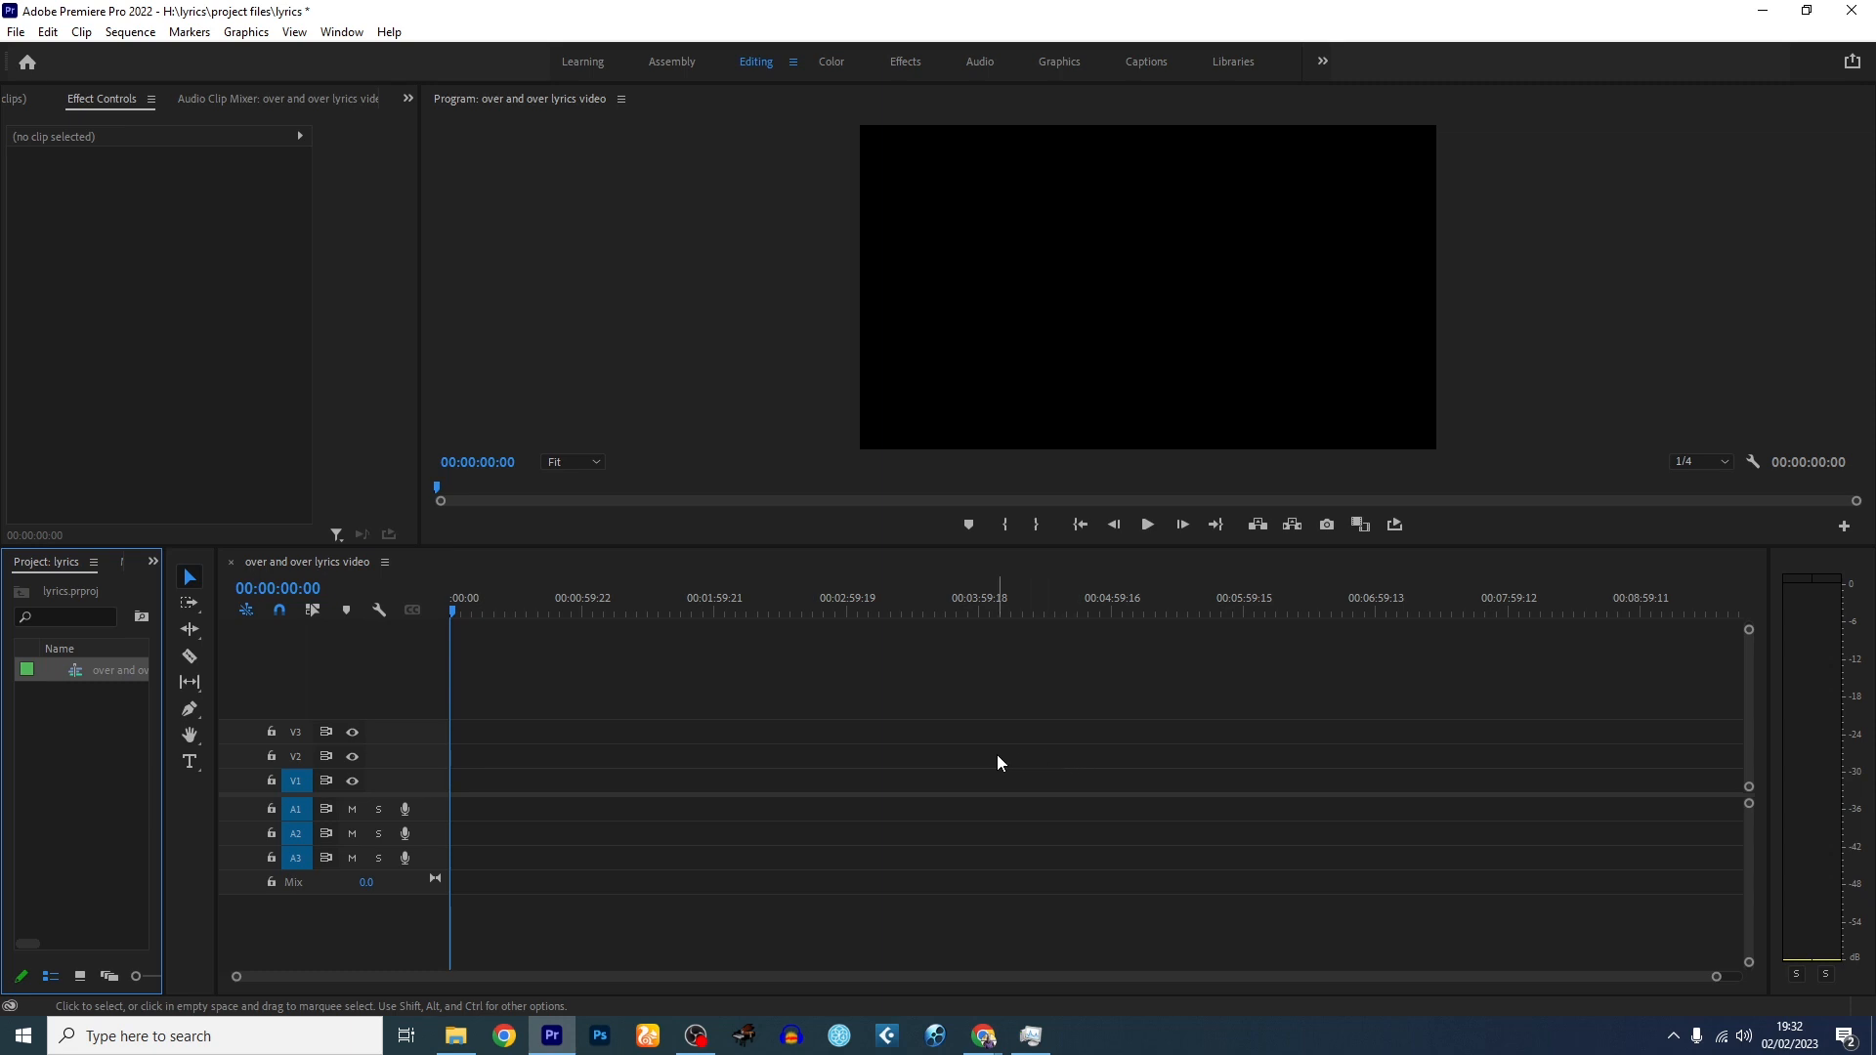
# - Import the audio file "Over and Over_End Time Message Tabernacle" from H:\unfinished\lyrics\audios and place it at the start of audio track A1
pyautogui.click(13, 33)
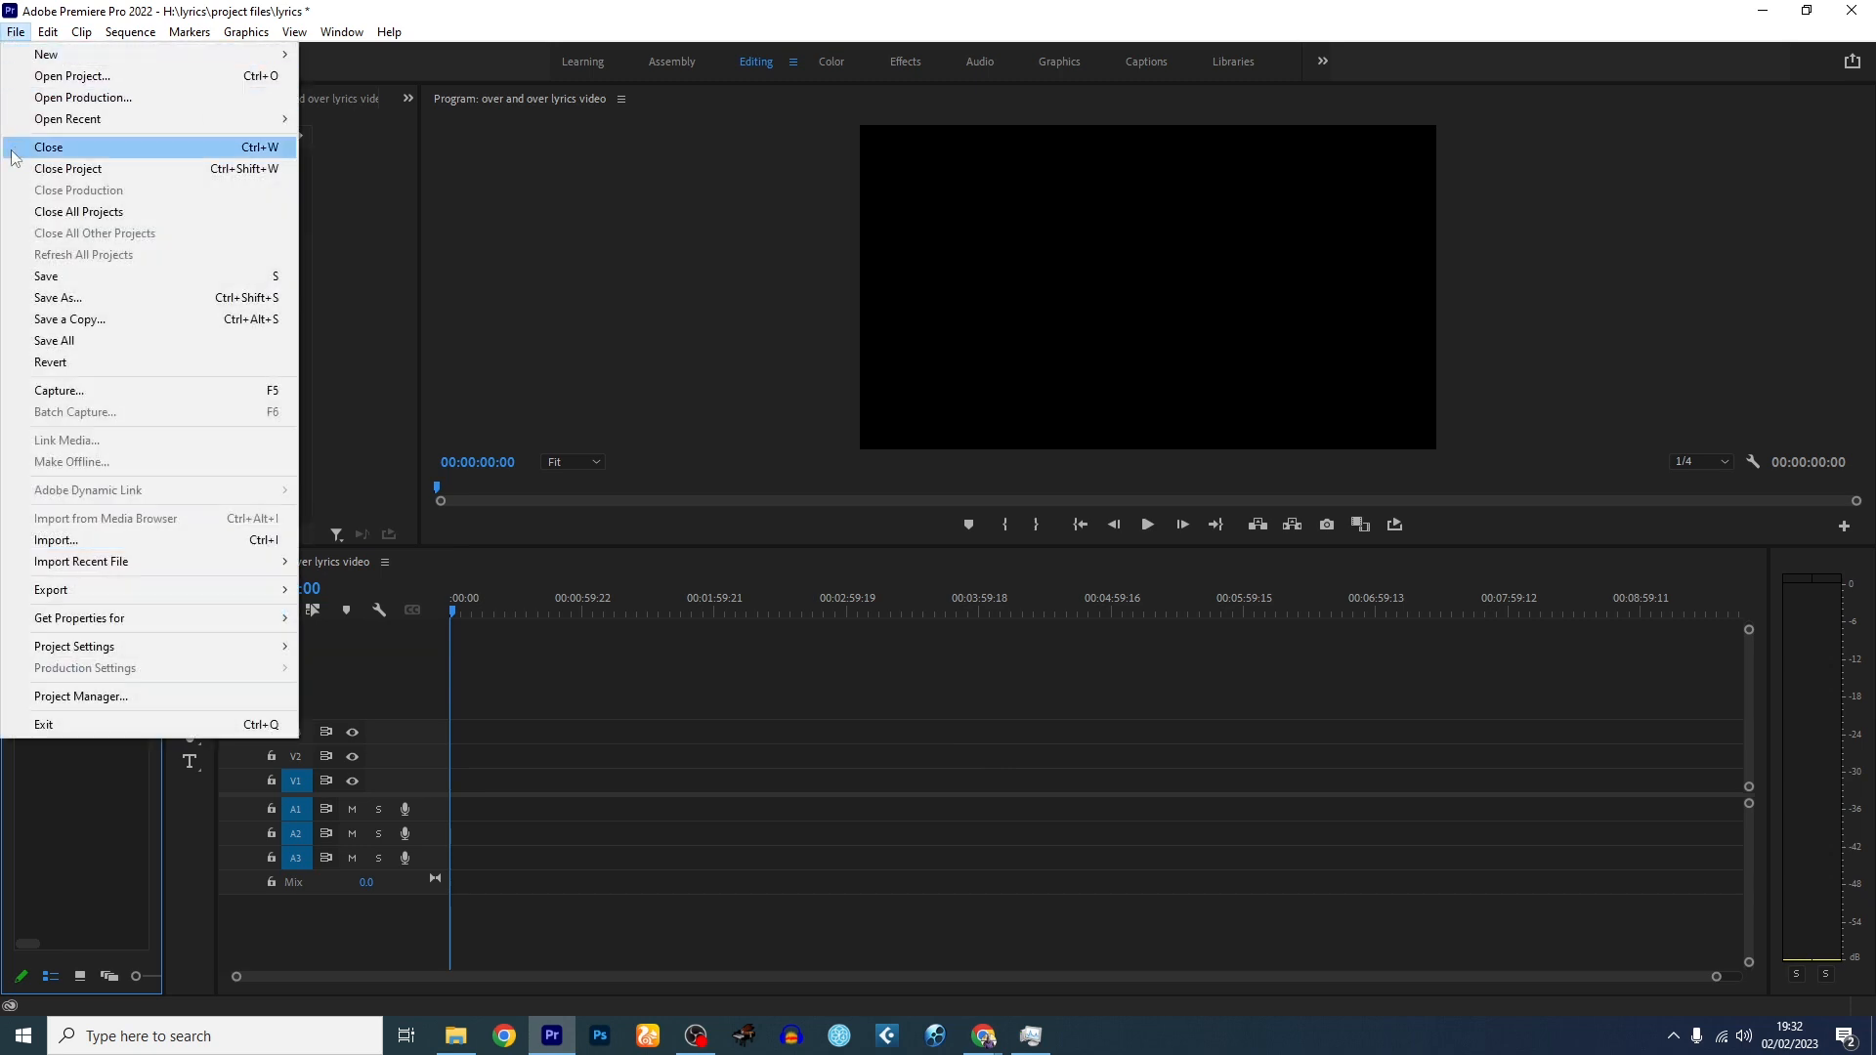
pyautogui.click(76, 548)
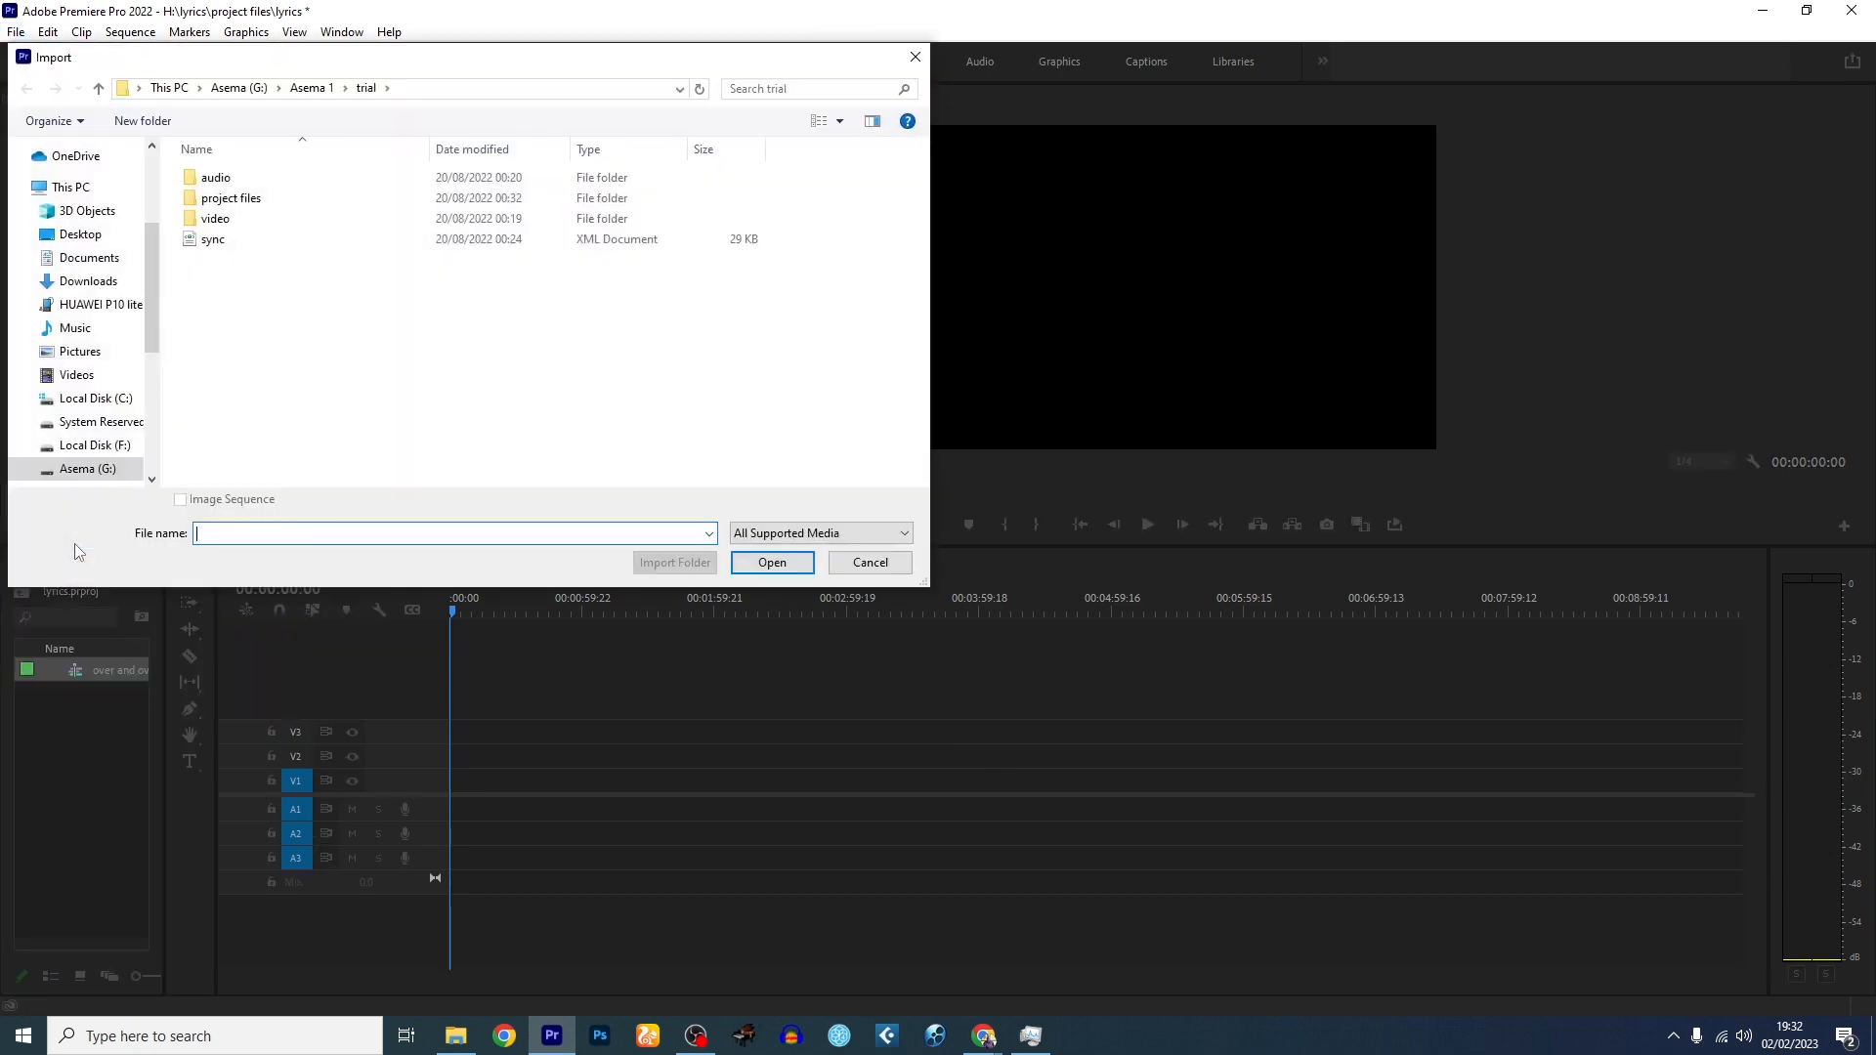
pyautogui.click(169, 88)
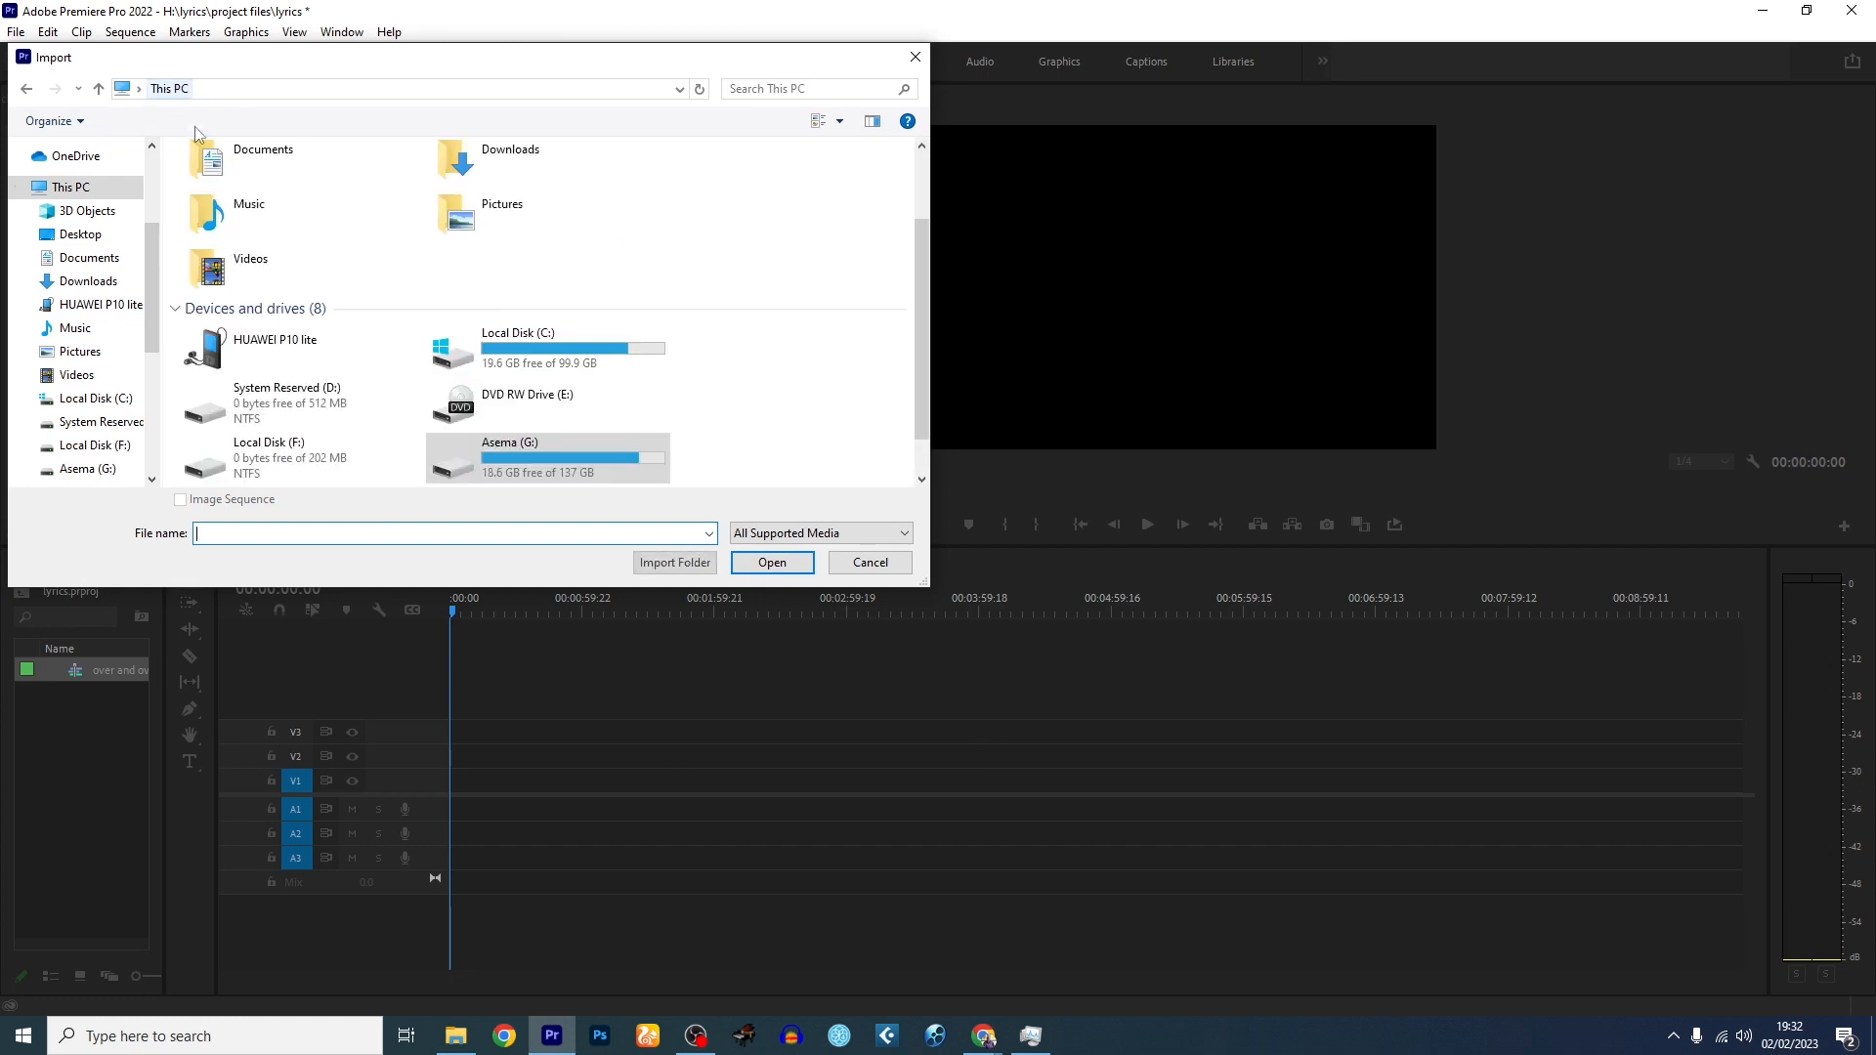
pyautogui.scroll(-1, 547, 422)
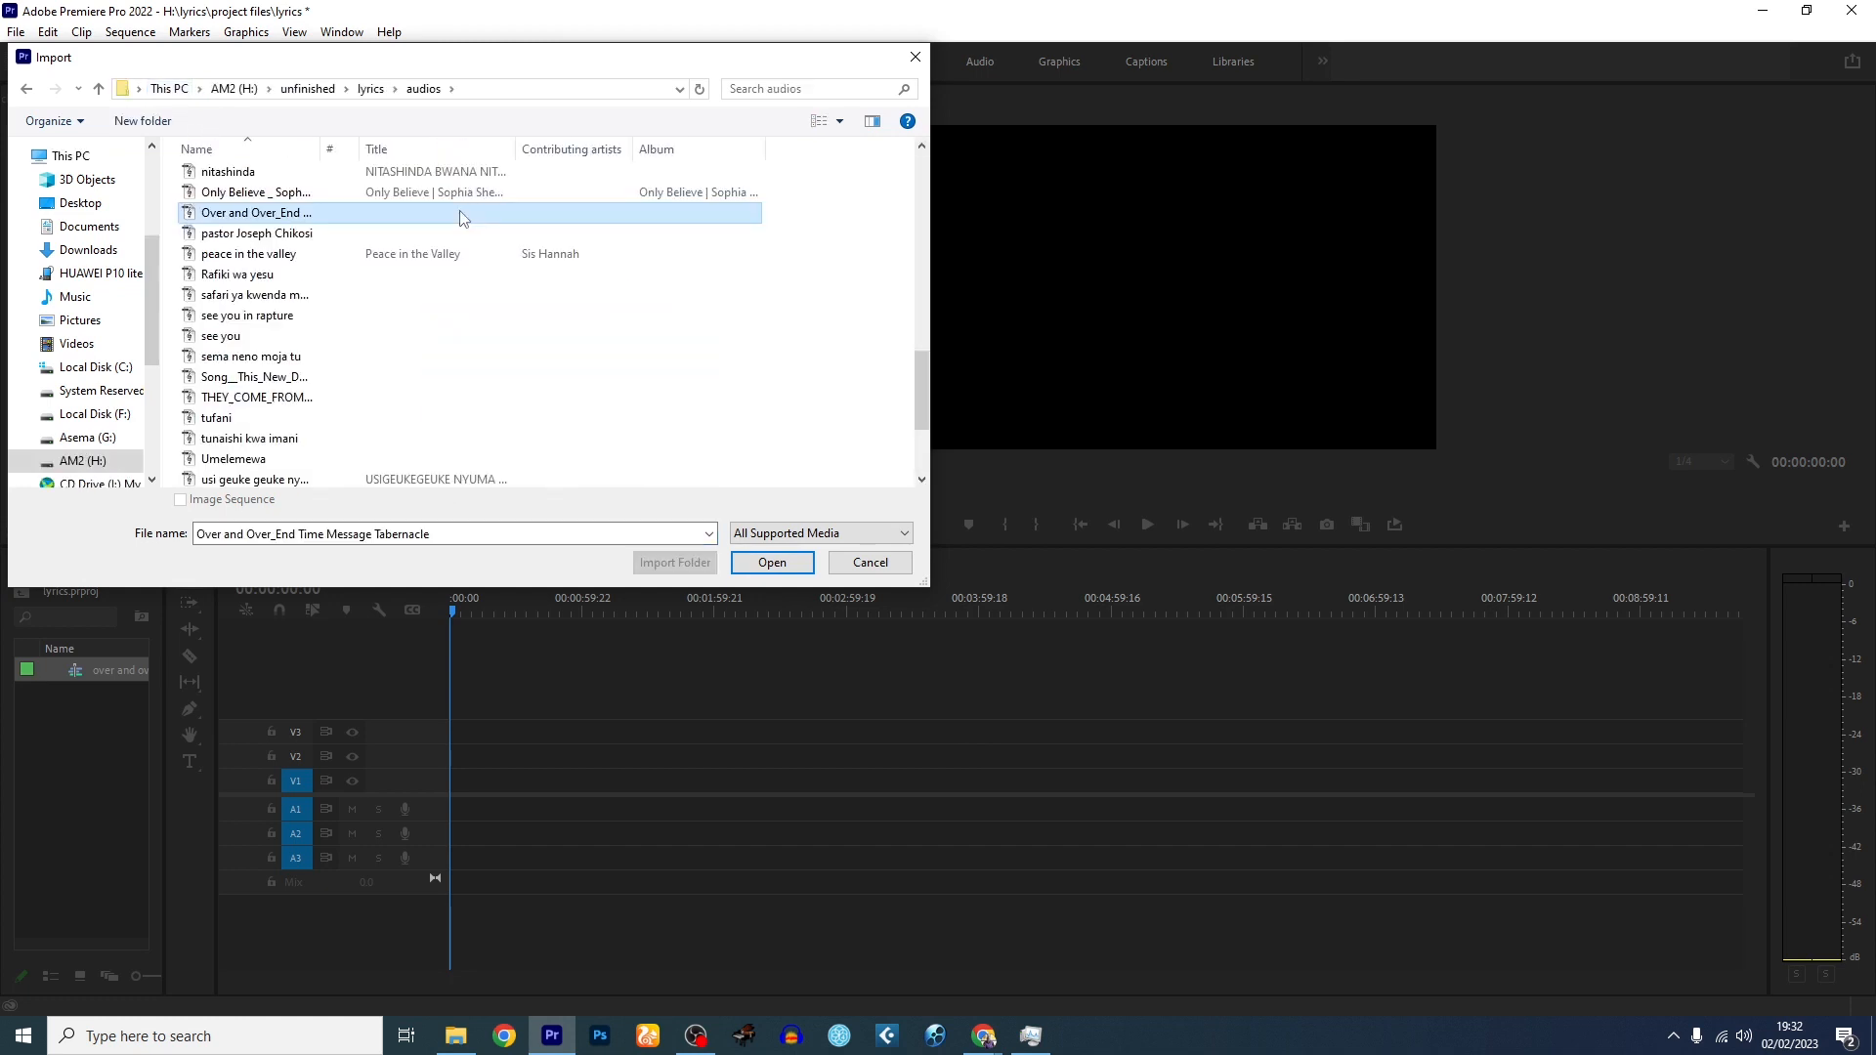
pyautogui.doubleClick(459, 207)
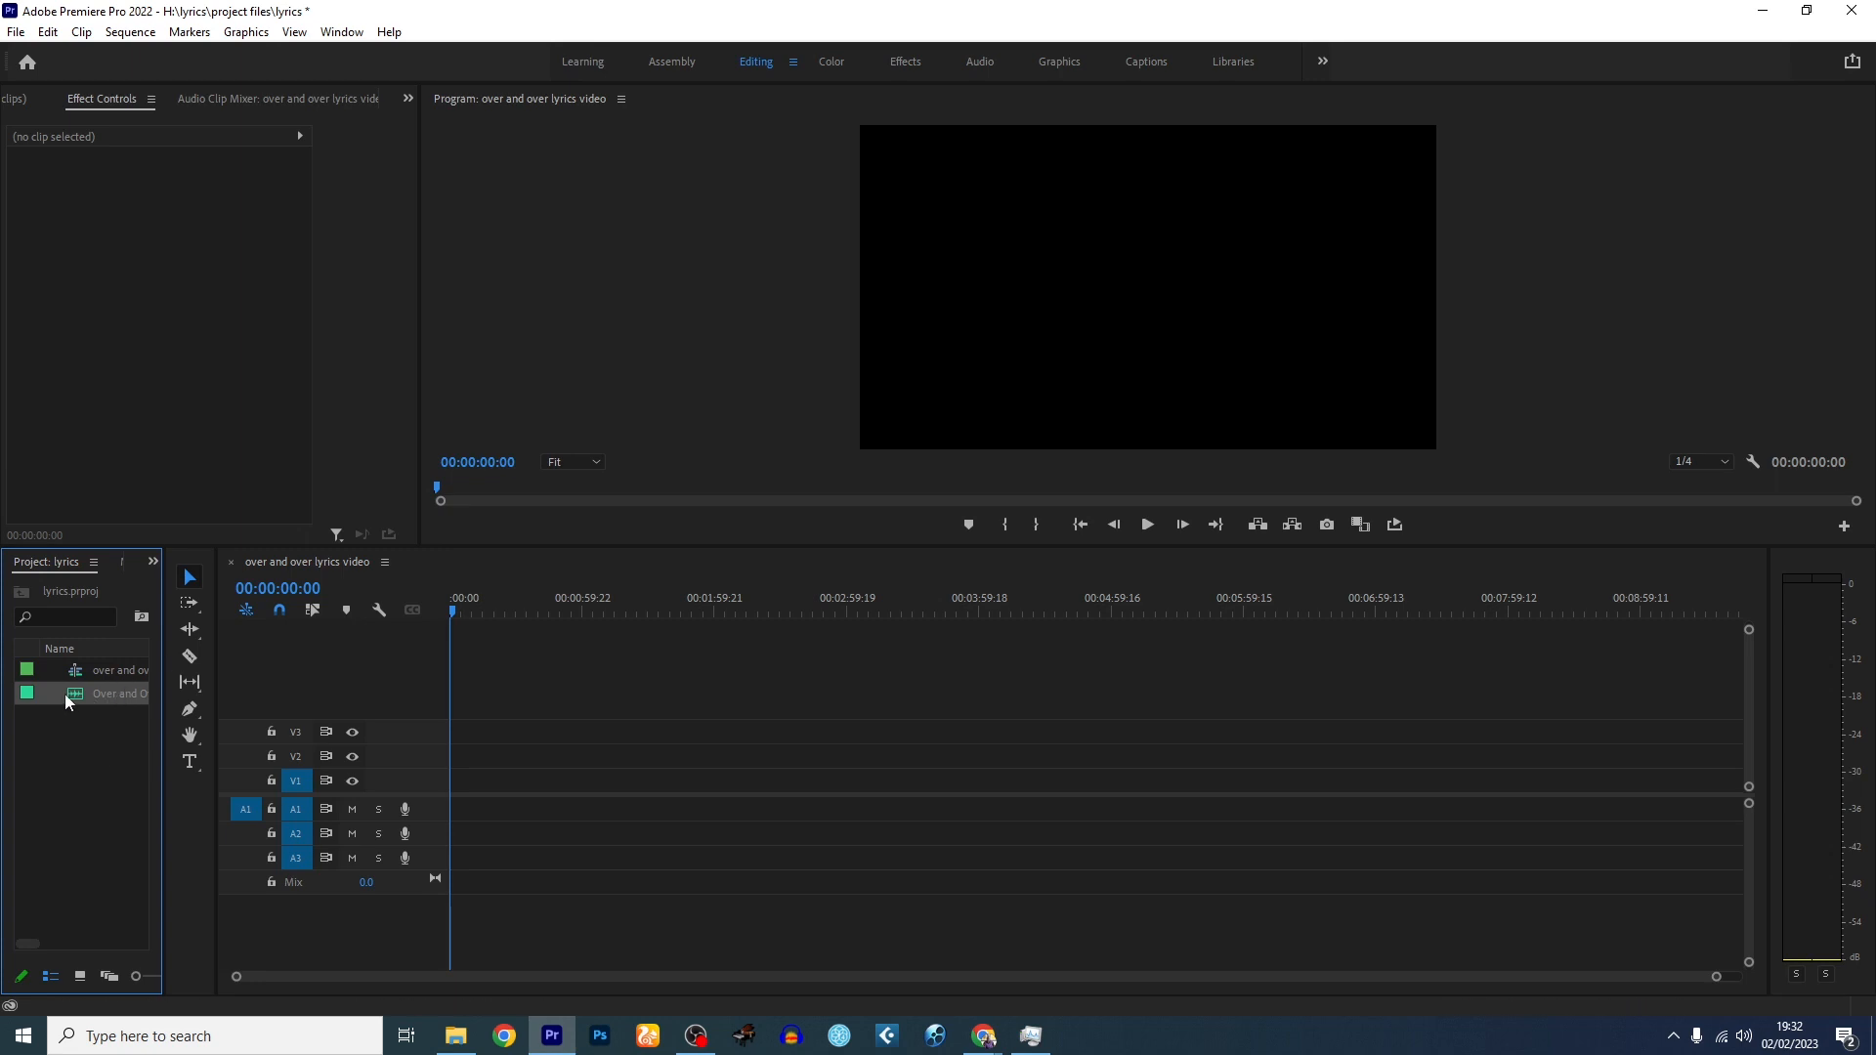
pyautogui.moveTo(74, 691); pyautogui.dragTo(485, 817)
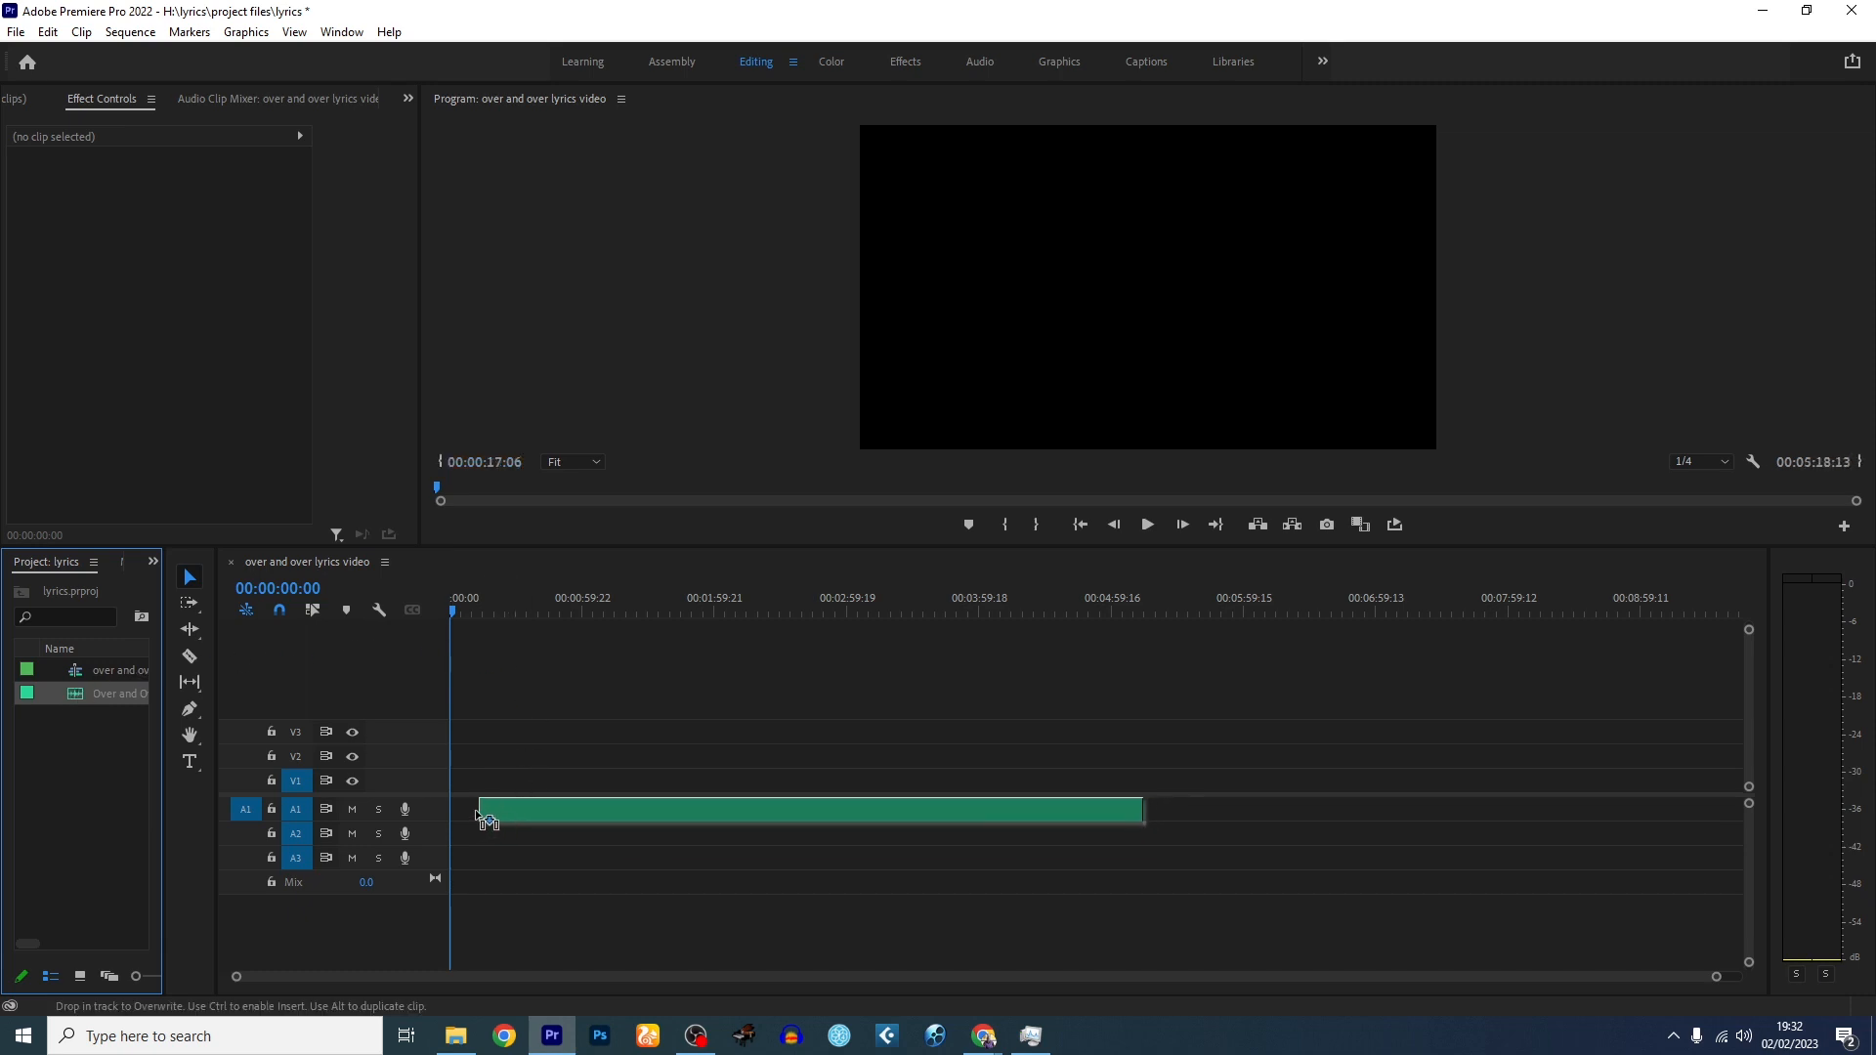
pyautogui.moveTo(486, 816); pyautogui.dragTo(459, 810)
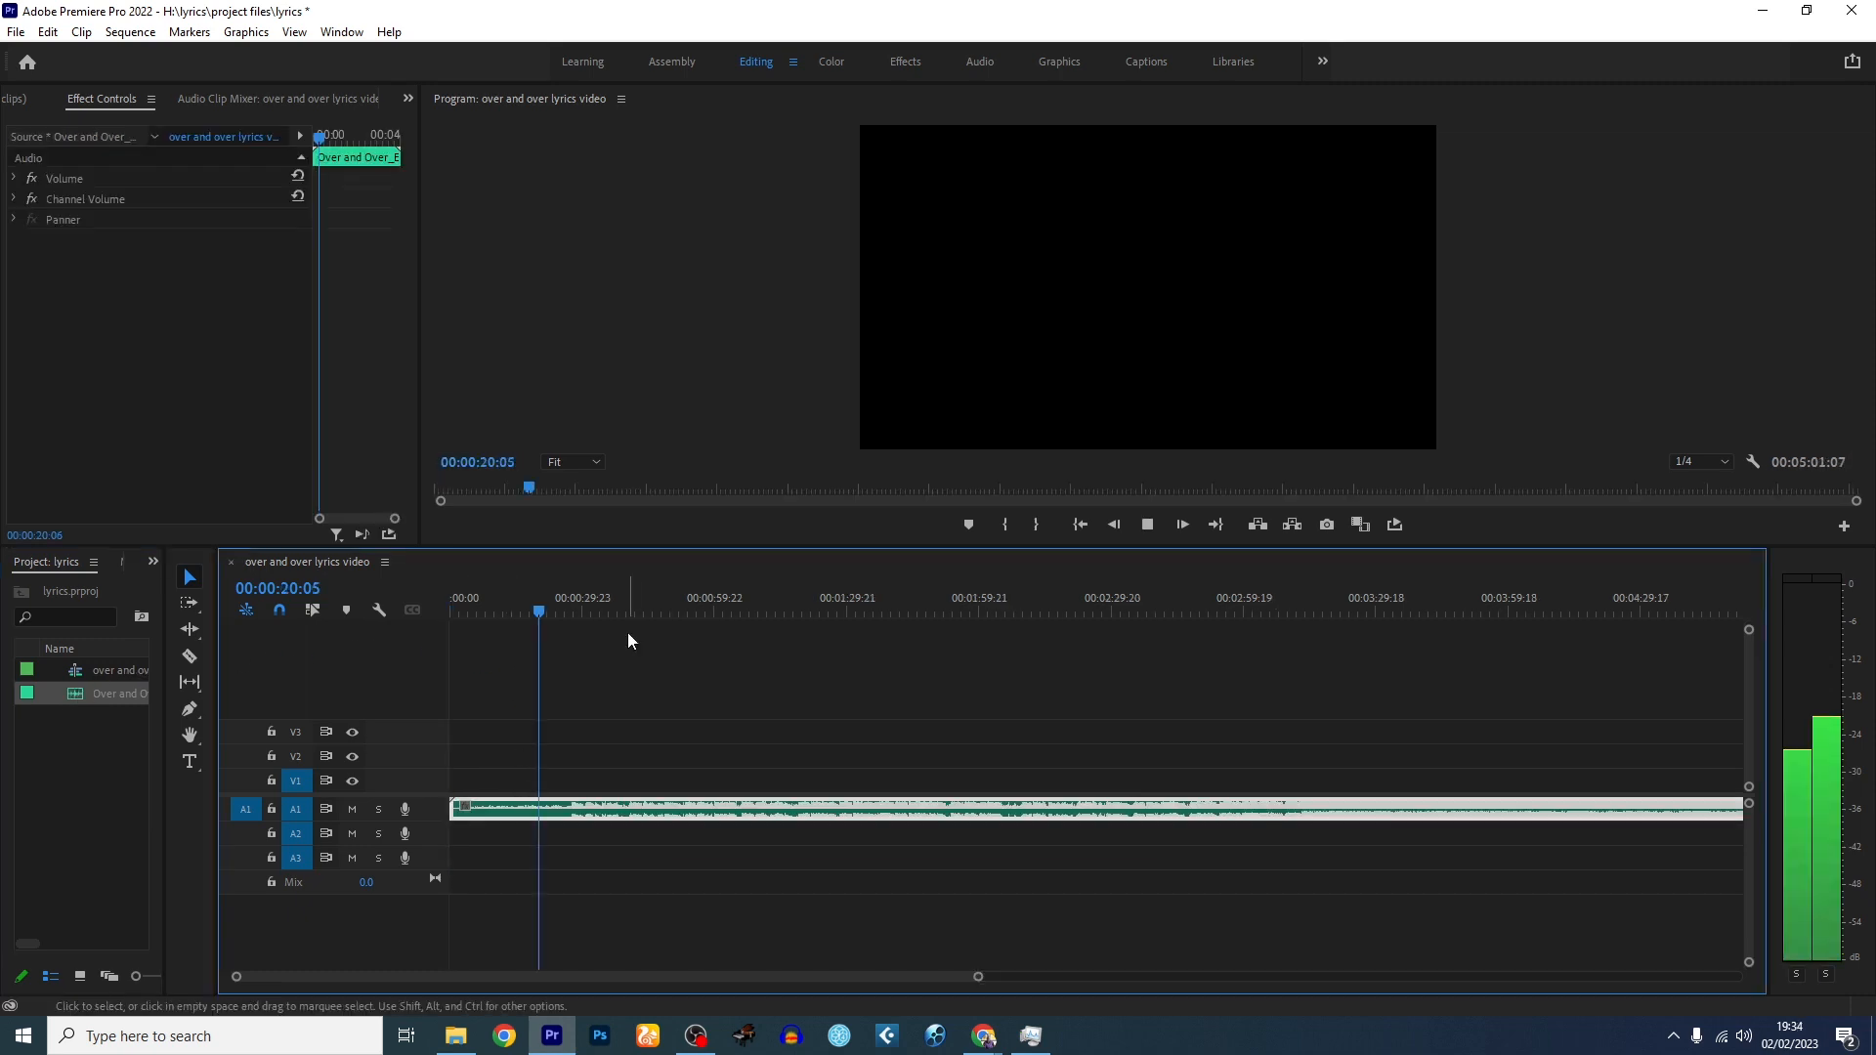
# - Listen to the song on the timeline from shortly before the 30-second mark, then stop playback
pyautogui.click(563, 611)
pyautogui.press('space')
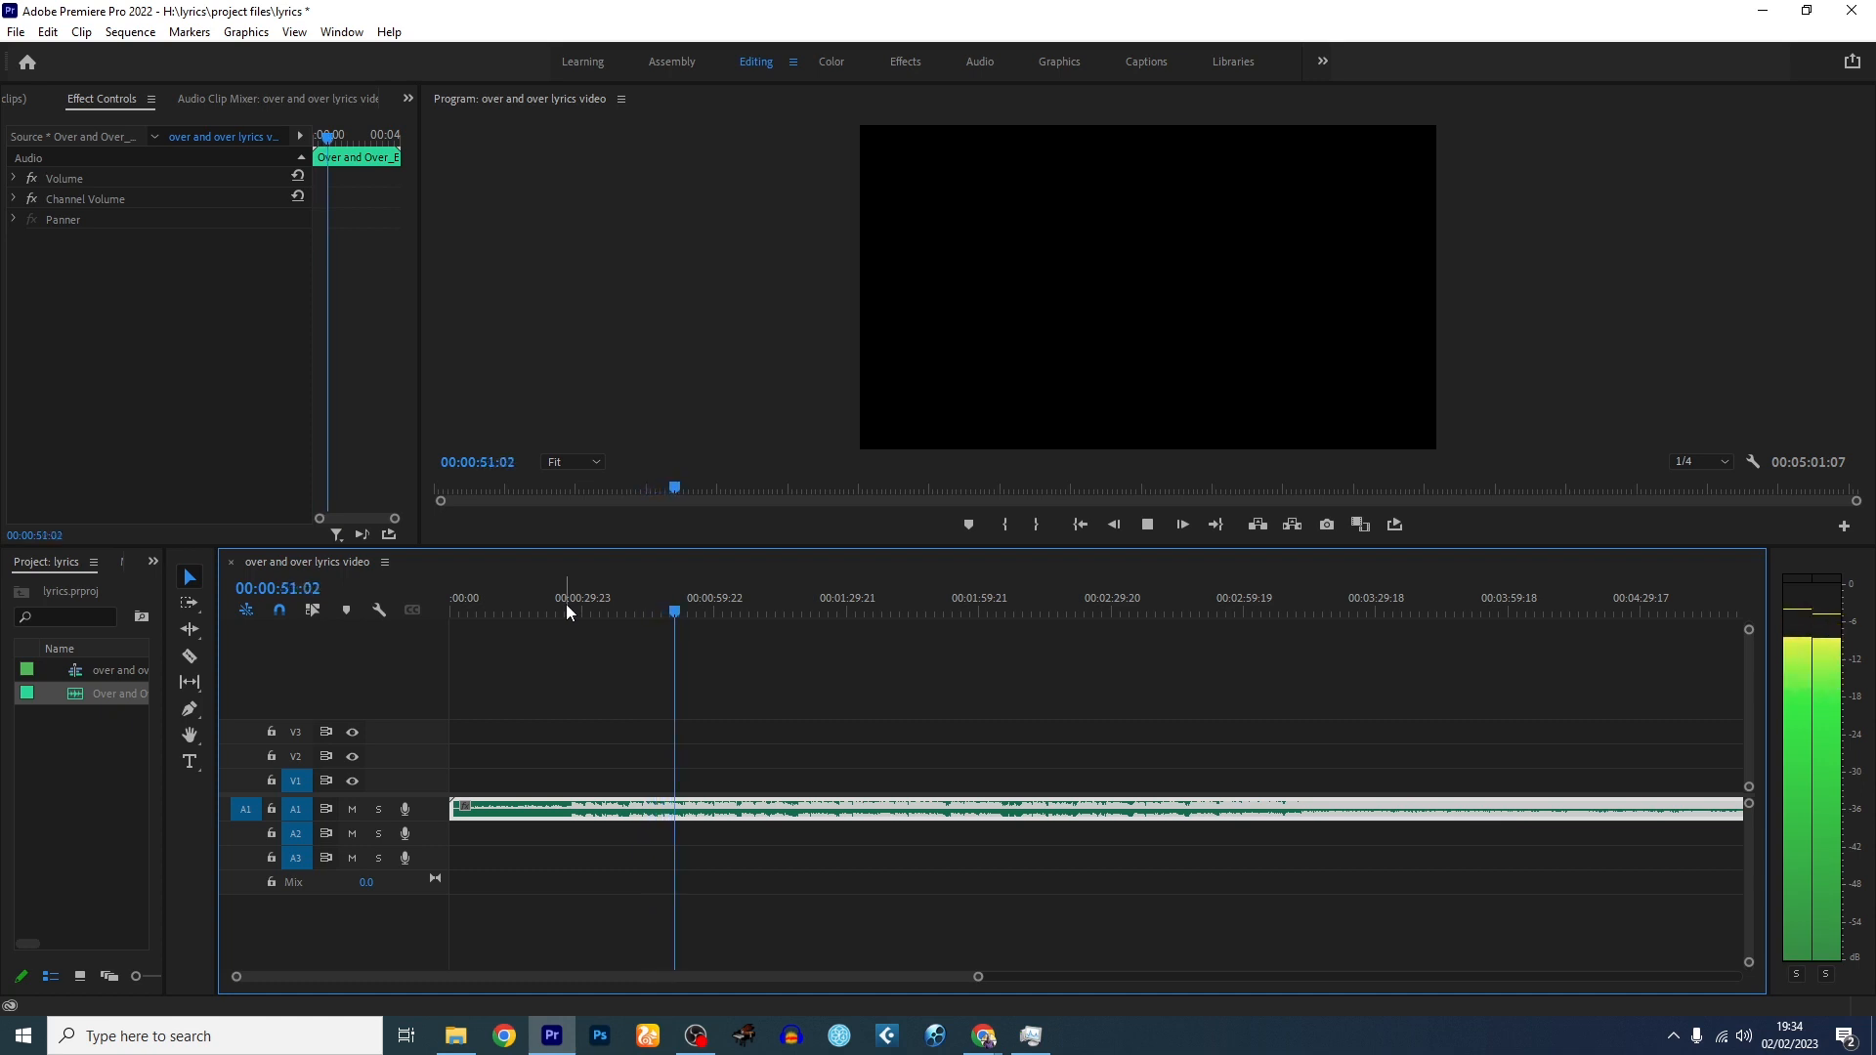
pyautogui.press('space')
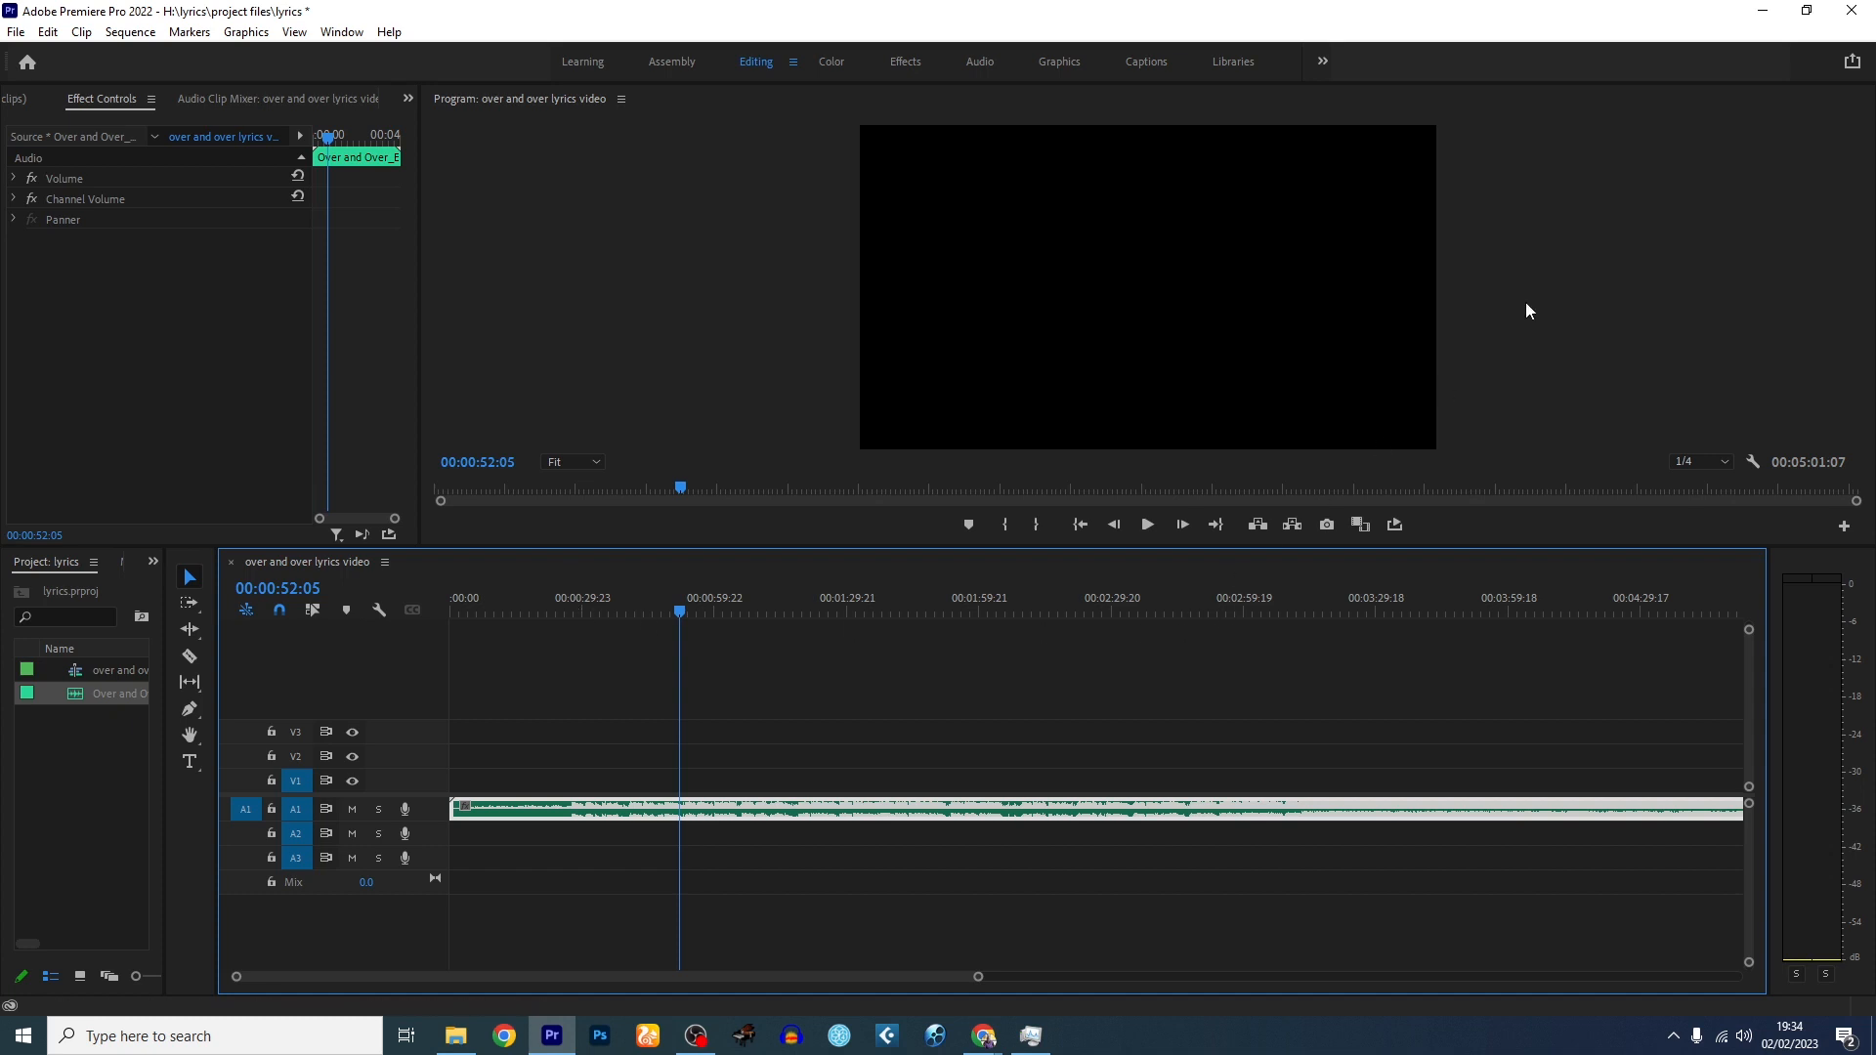
# - Switch to Chrome, search Google for "pexels.com free videos" and open the Pexels free videos page
pyautogui.click(1757, 11)
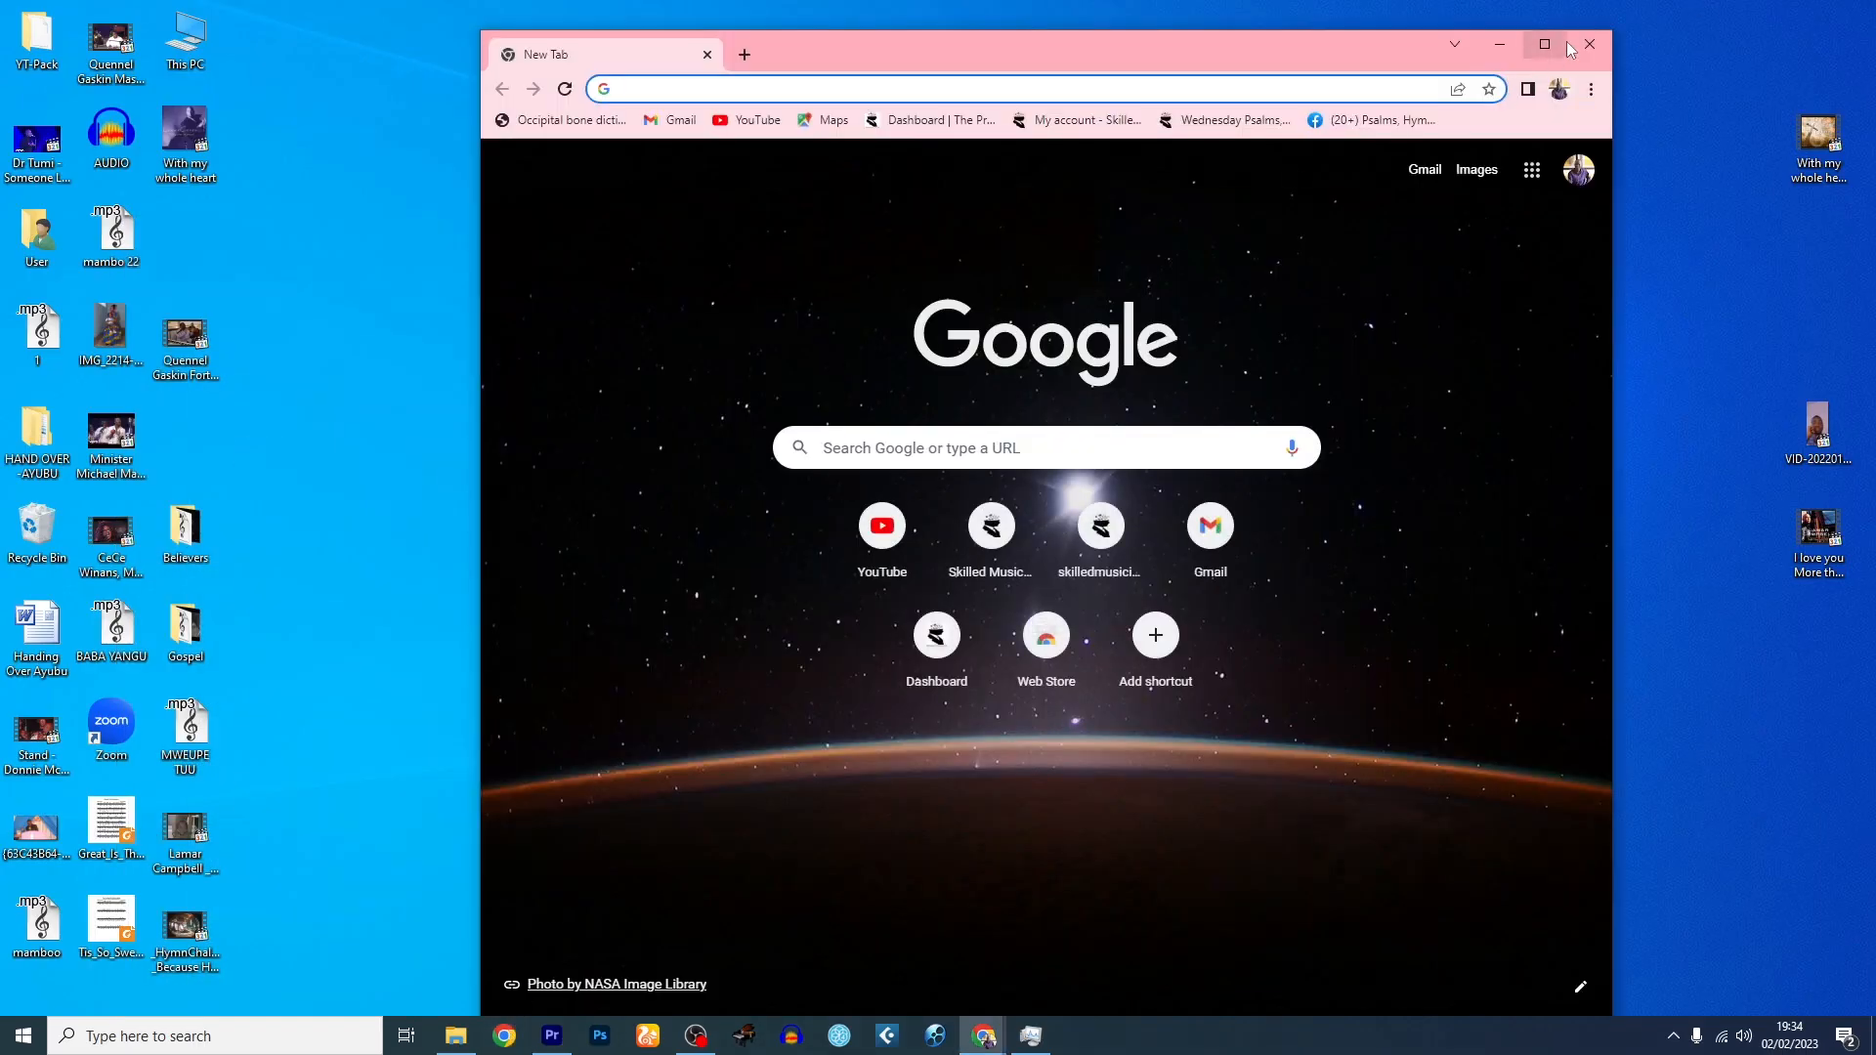
pyautogui.click(1553, 45)
pyautogui.write('pexel.')
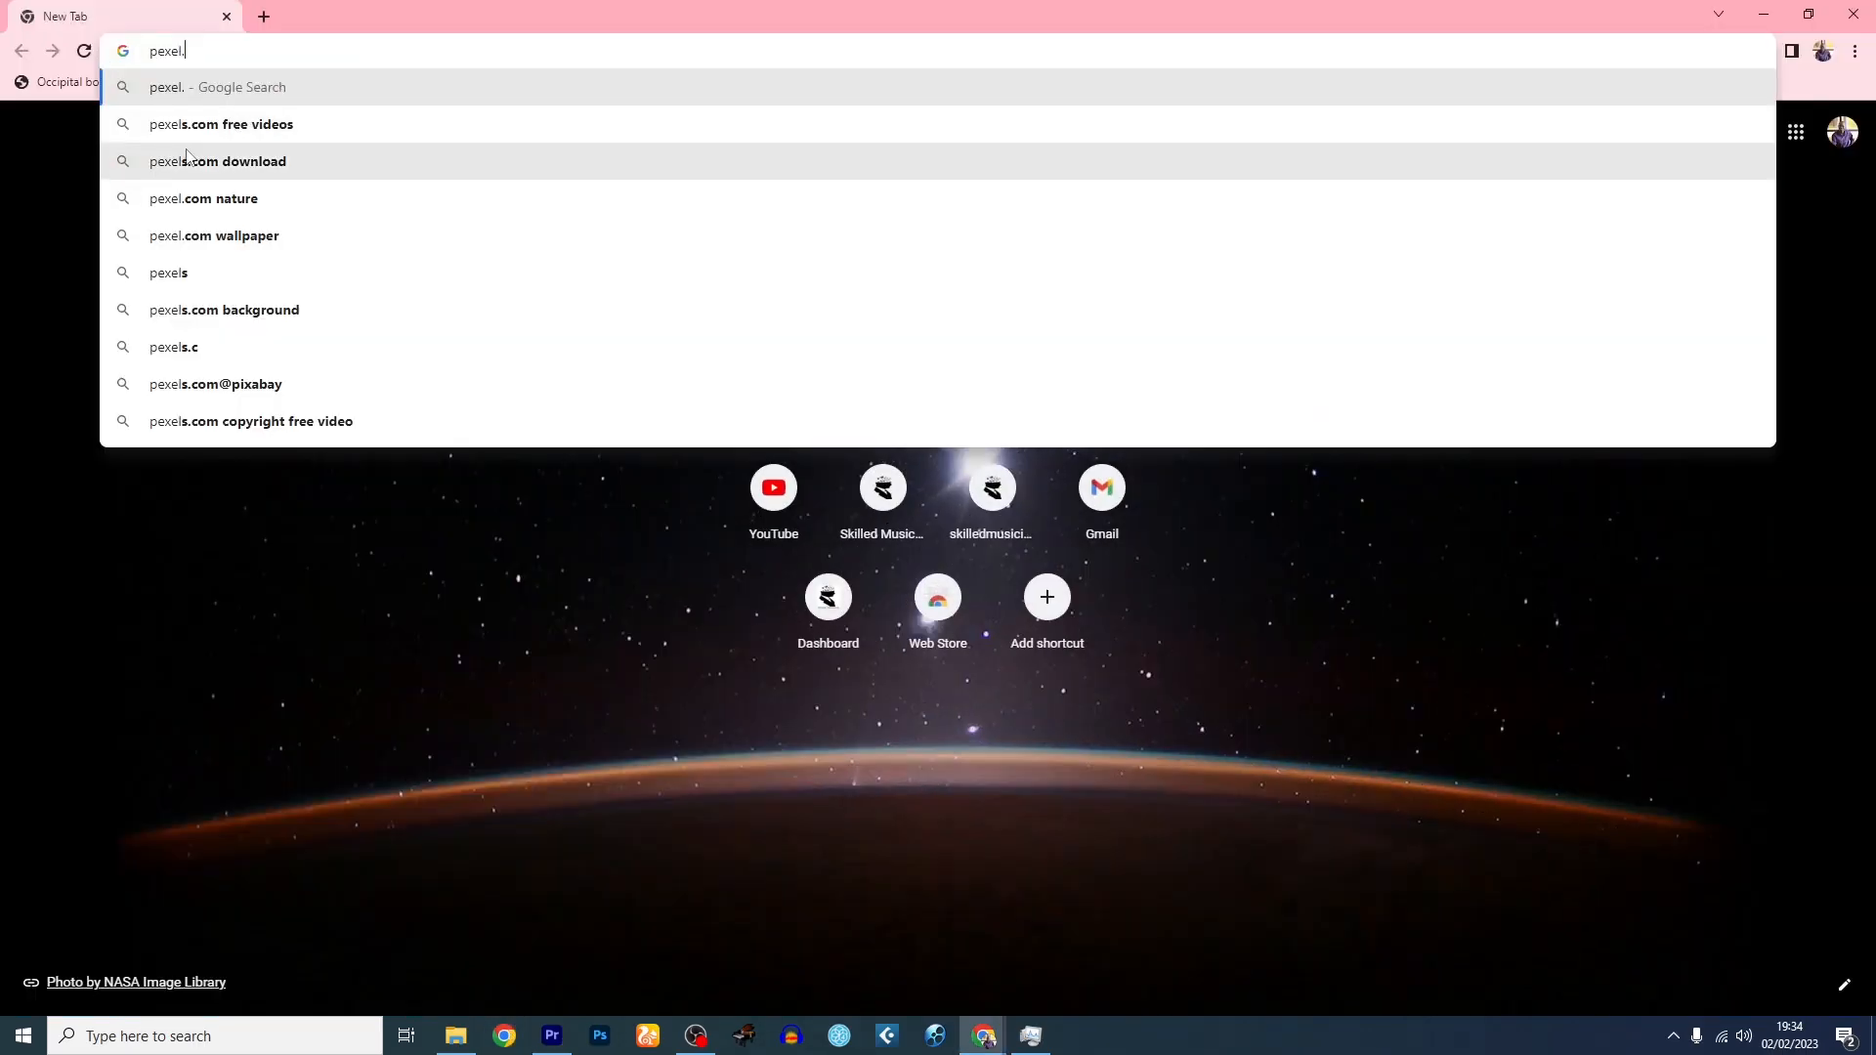
pyautogui.click(196, 134)
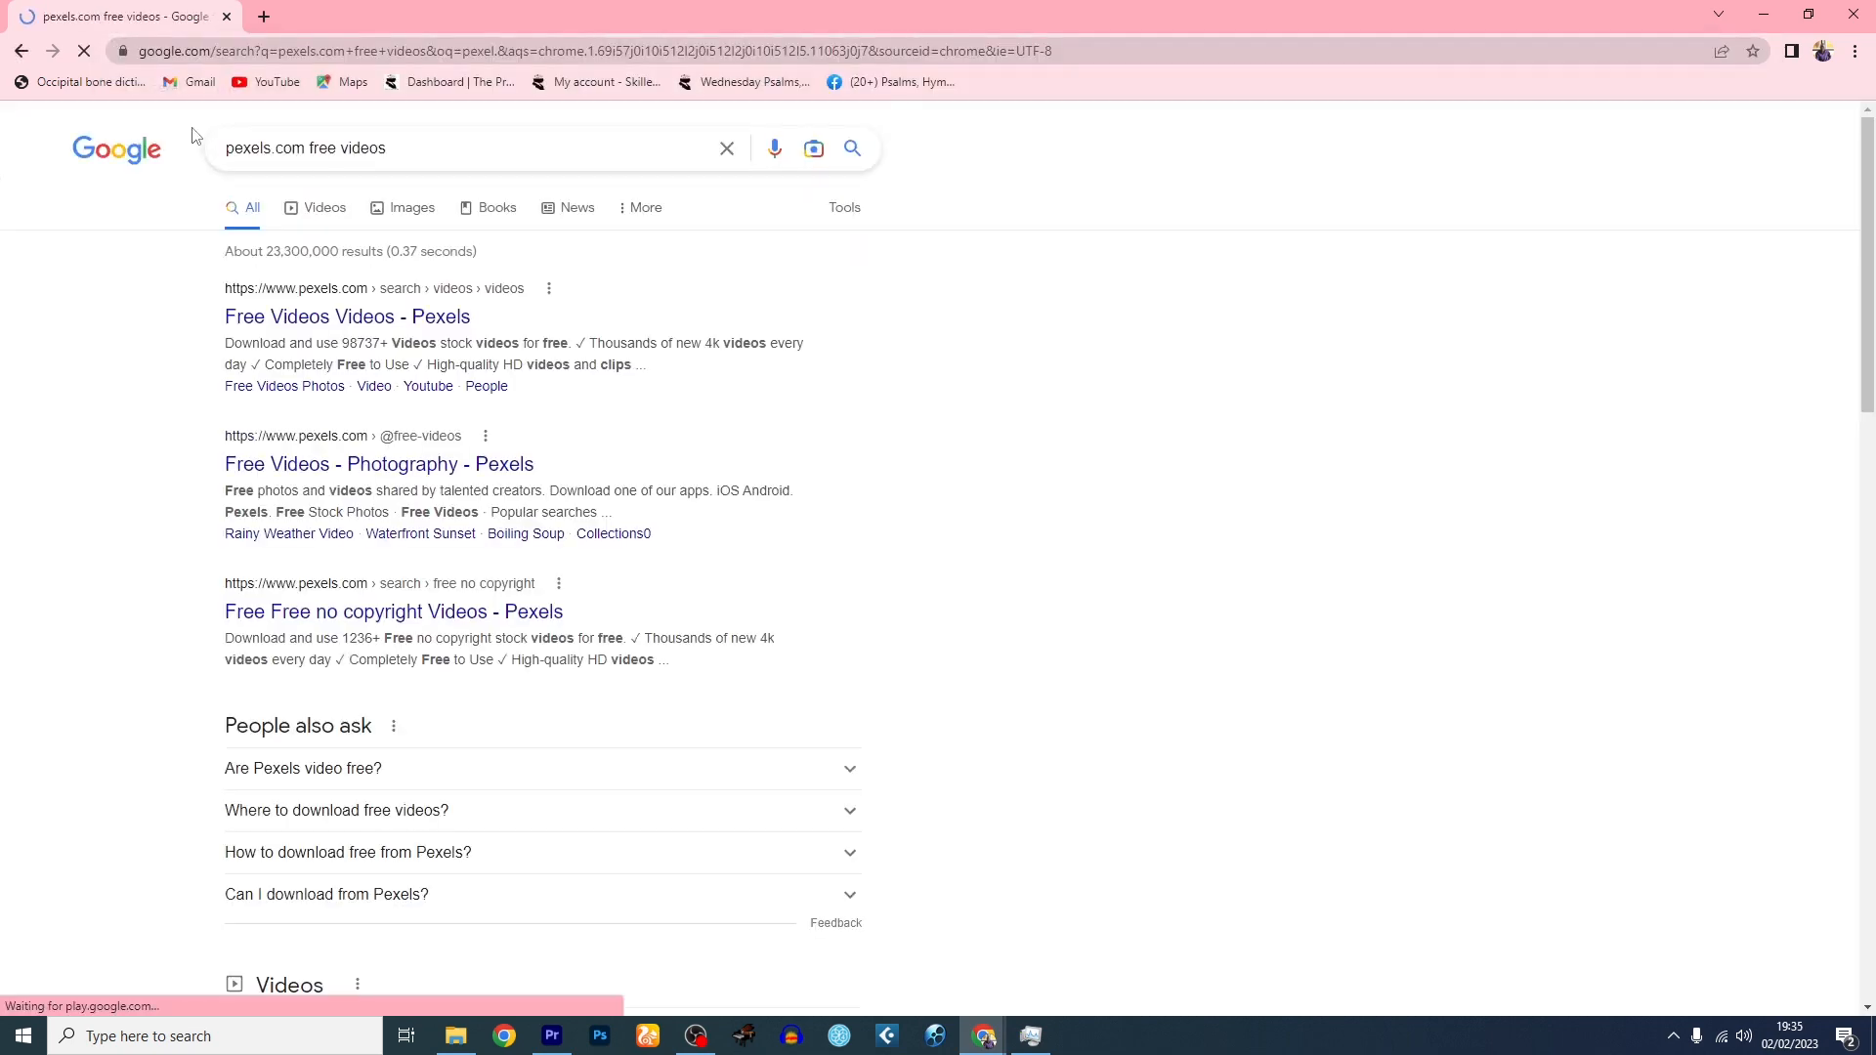
pyautogui.click(360, 318)
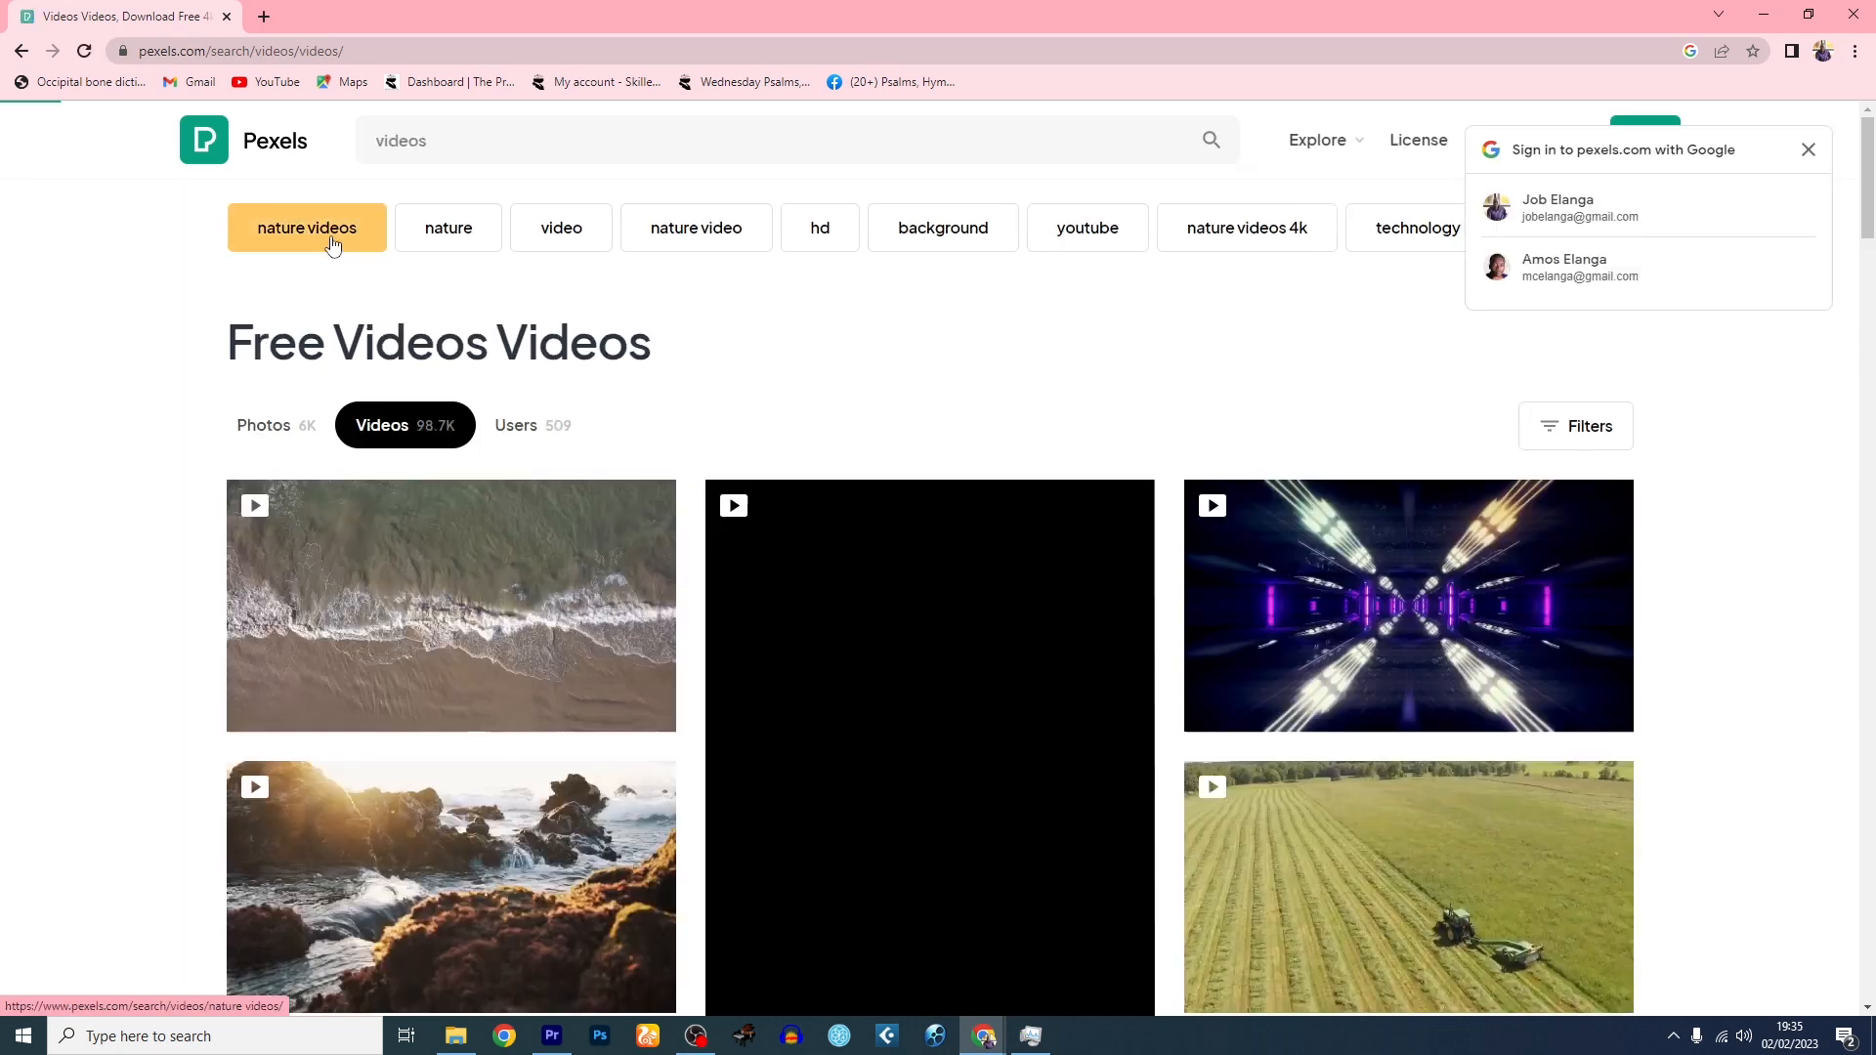
# - Open the nature videos category on Pexels and look over its first clips
pyautogui.click(332, 234)
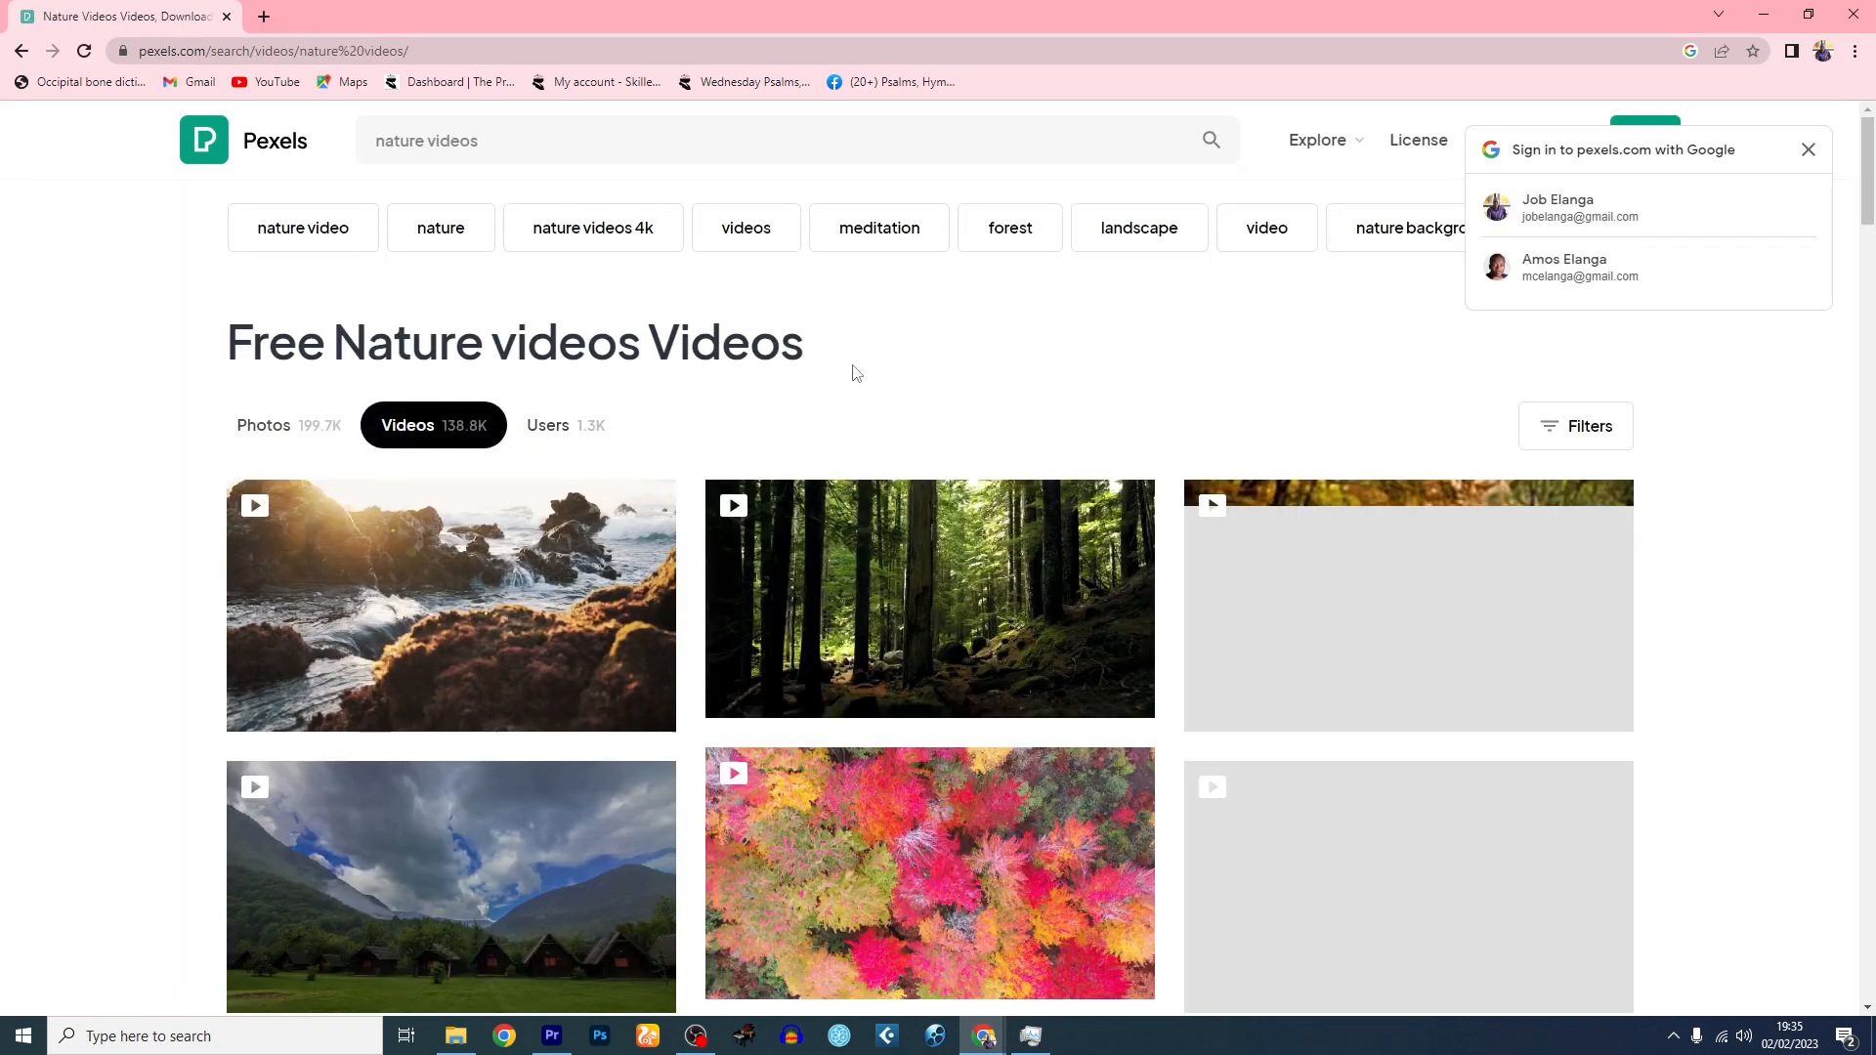
pyautogui.scroll(-3, 851, 376)
pyautogui.scroll(2, 851, 376)
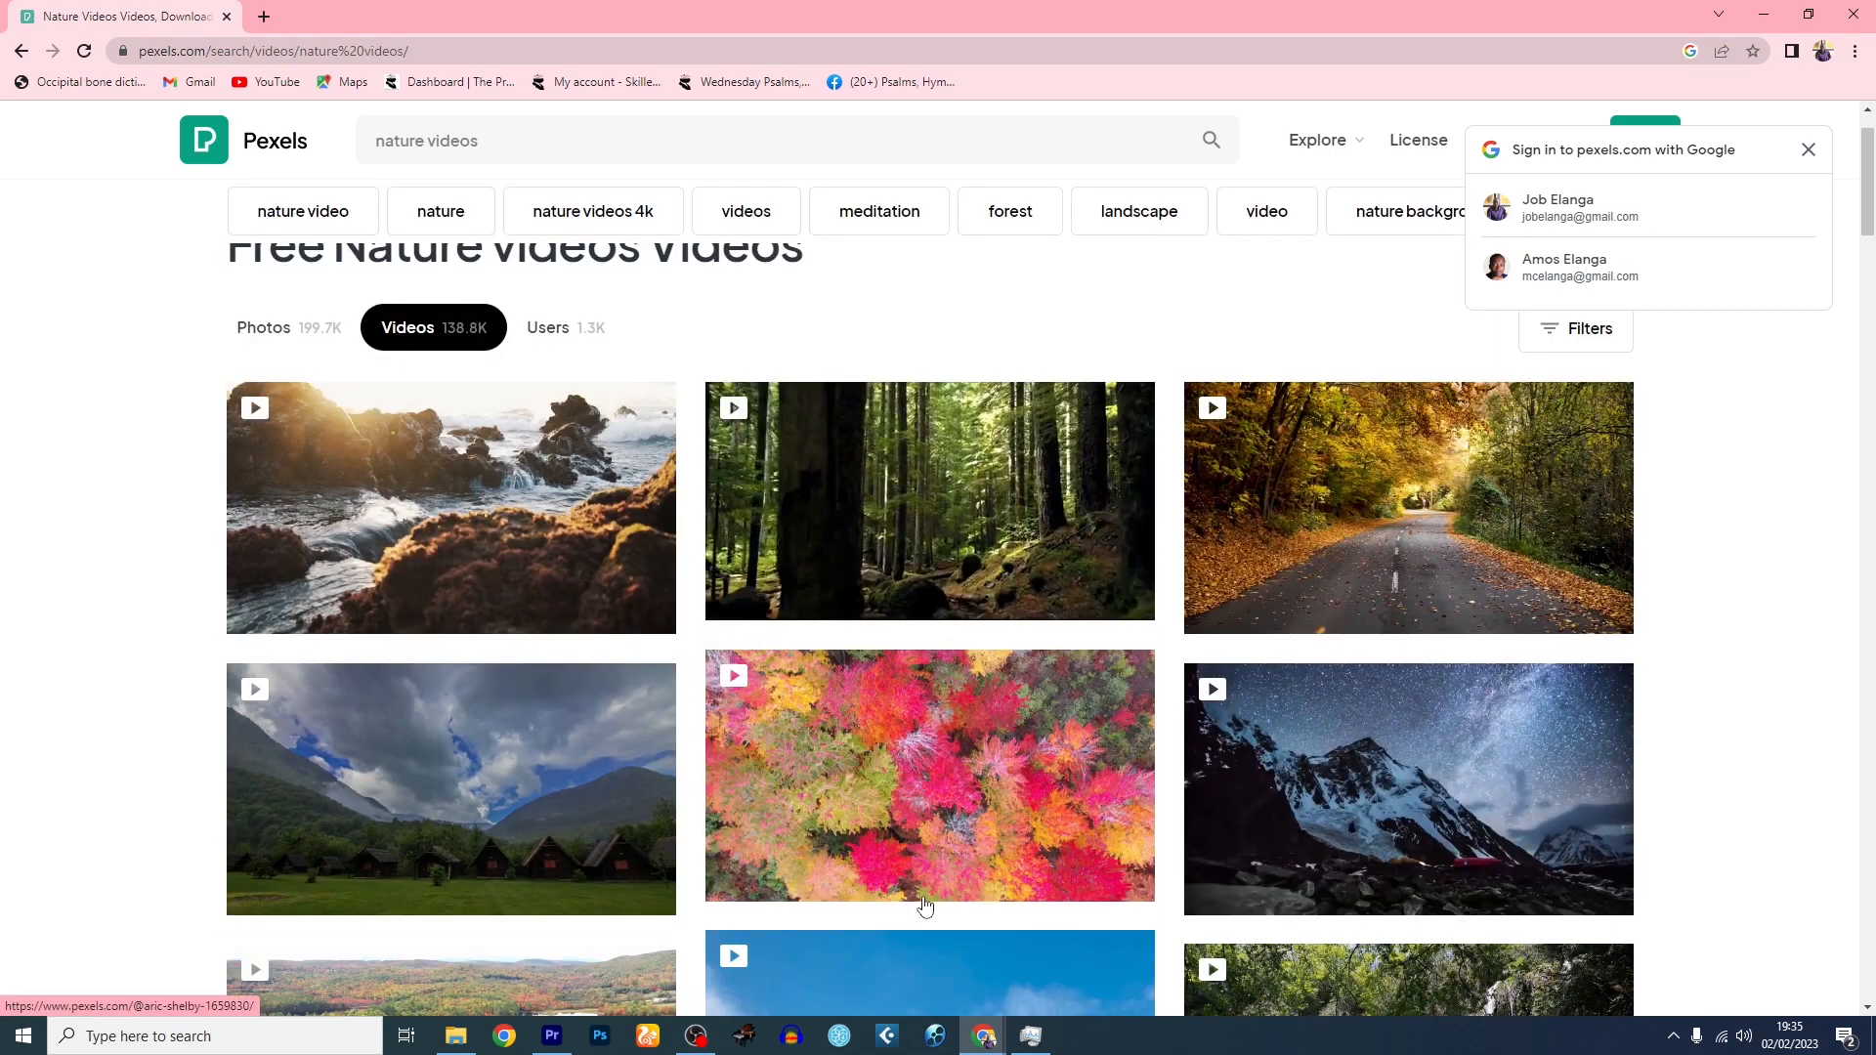
# - Start playing the song in Premiere Pro from 00:00:52:05, then return to the Pexels nature videos page in Chrome
pyautogui.click(559, 1050)
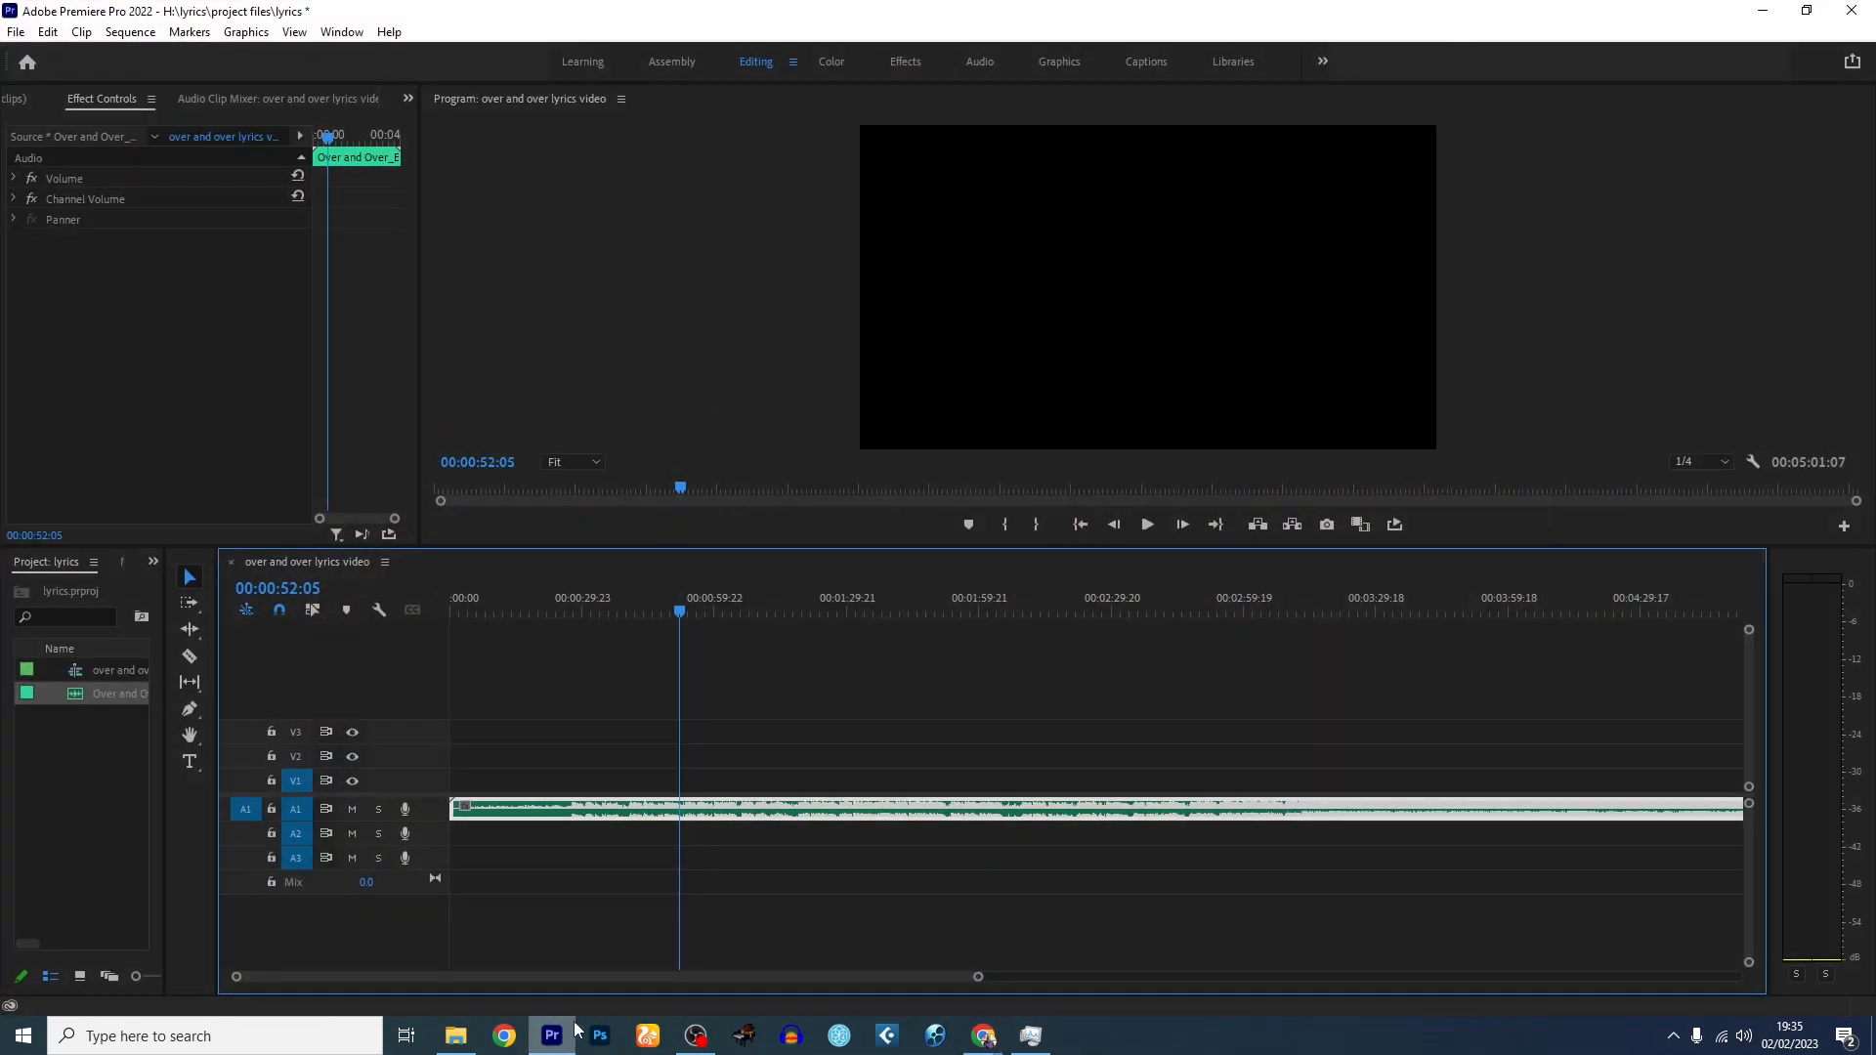
pyautogui.click(1147, 525)
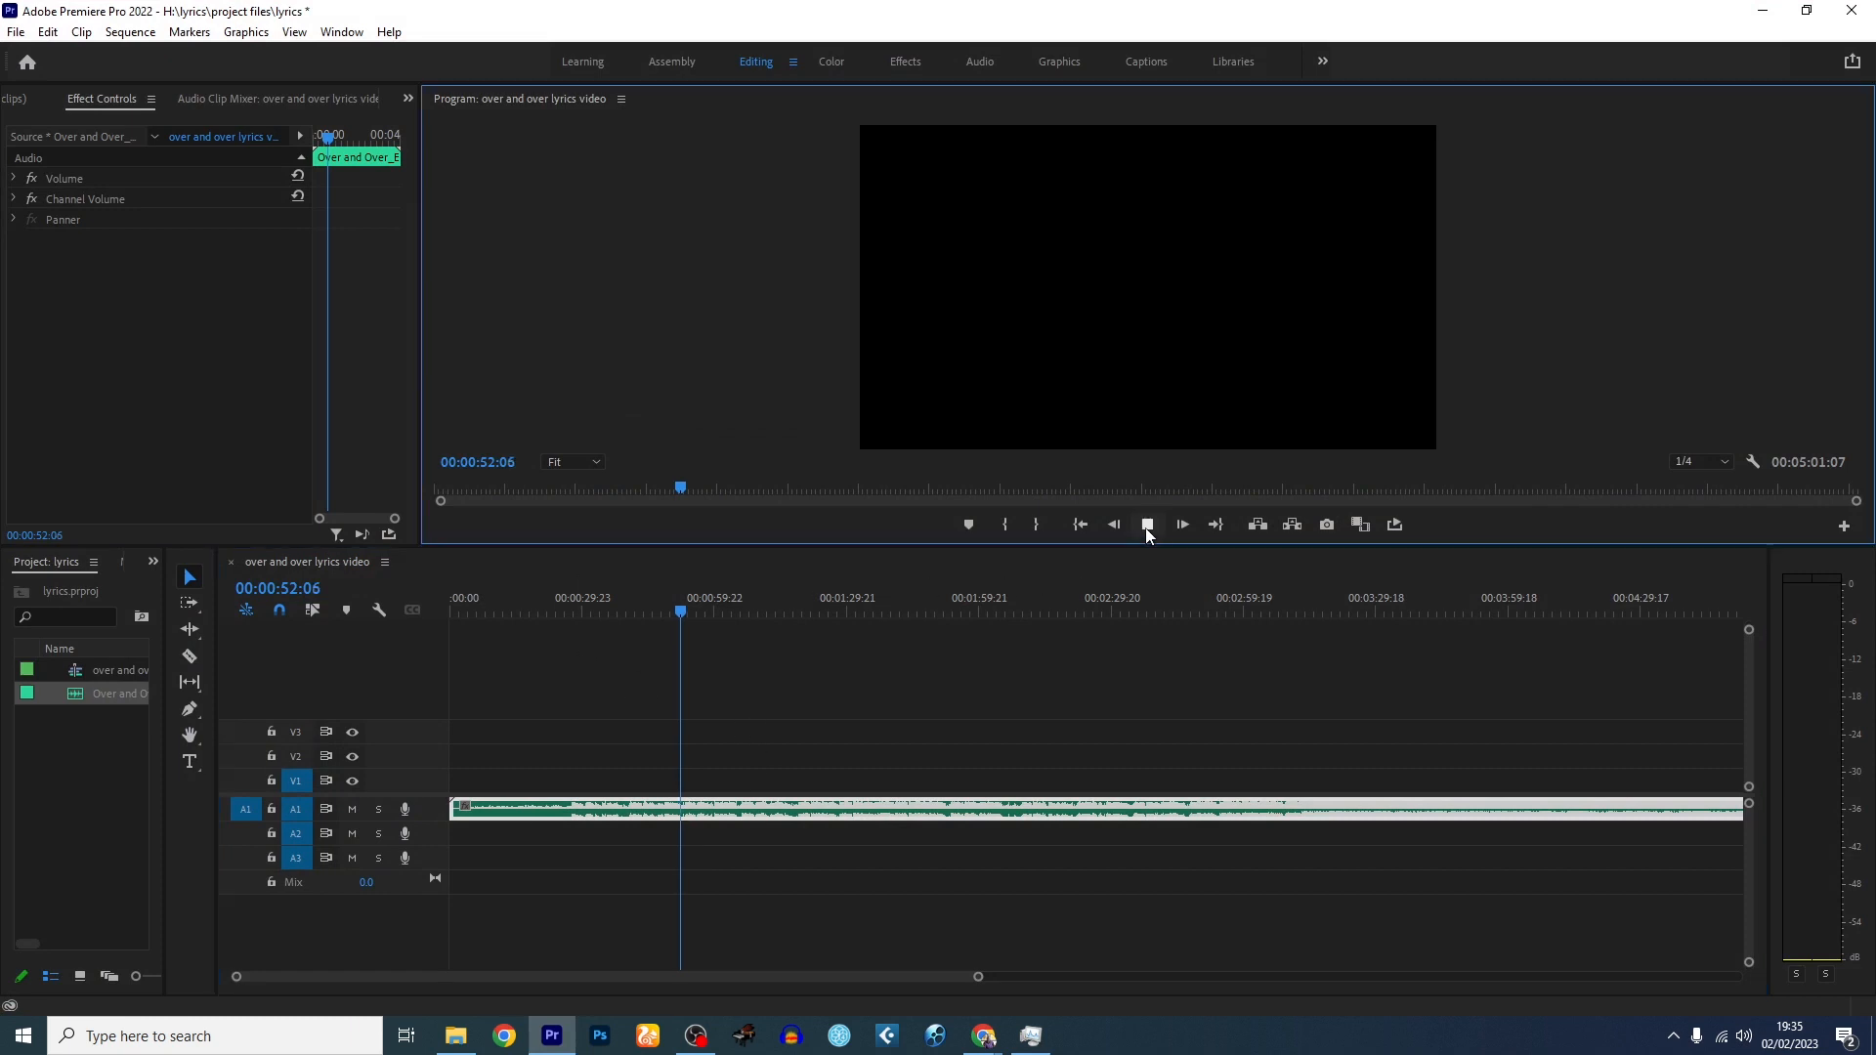
pyautogui.click(1763, 17)
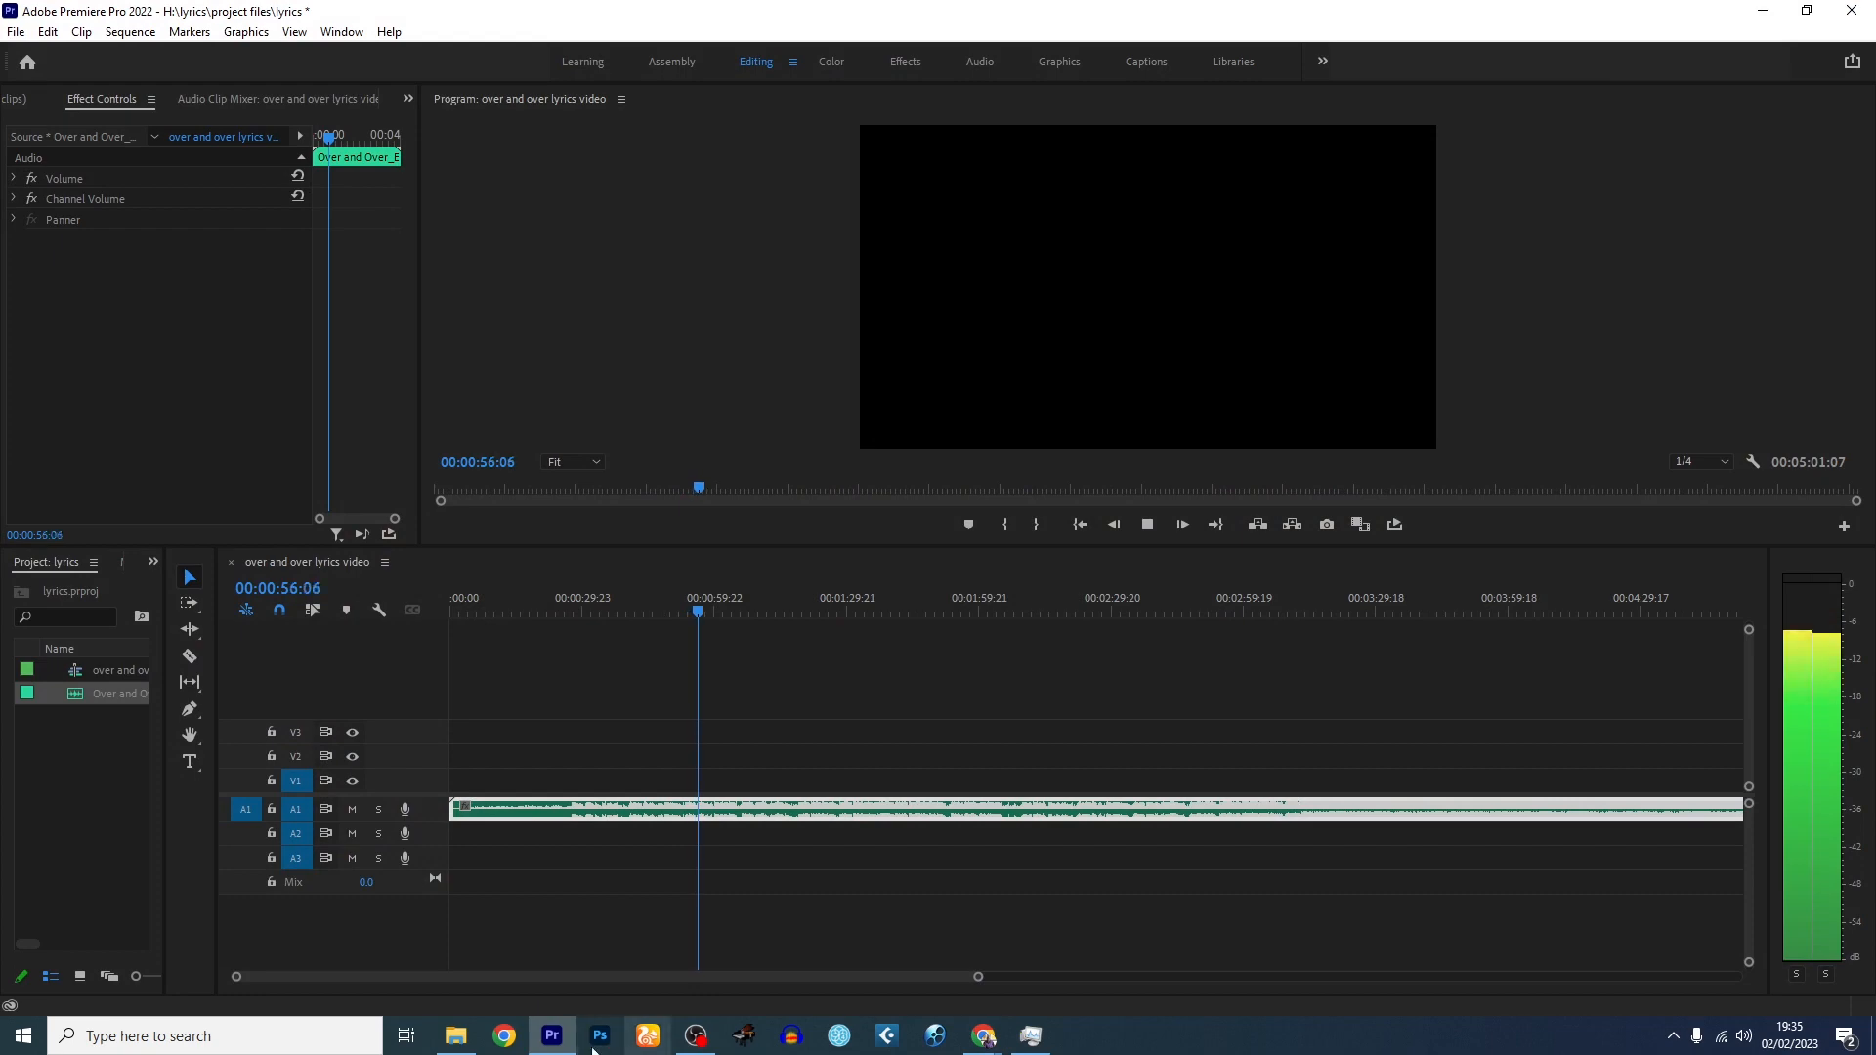
pyautogui.moveTo(981, 1039)
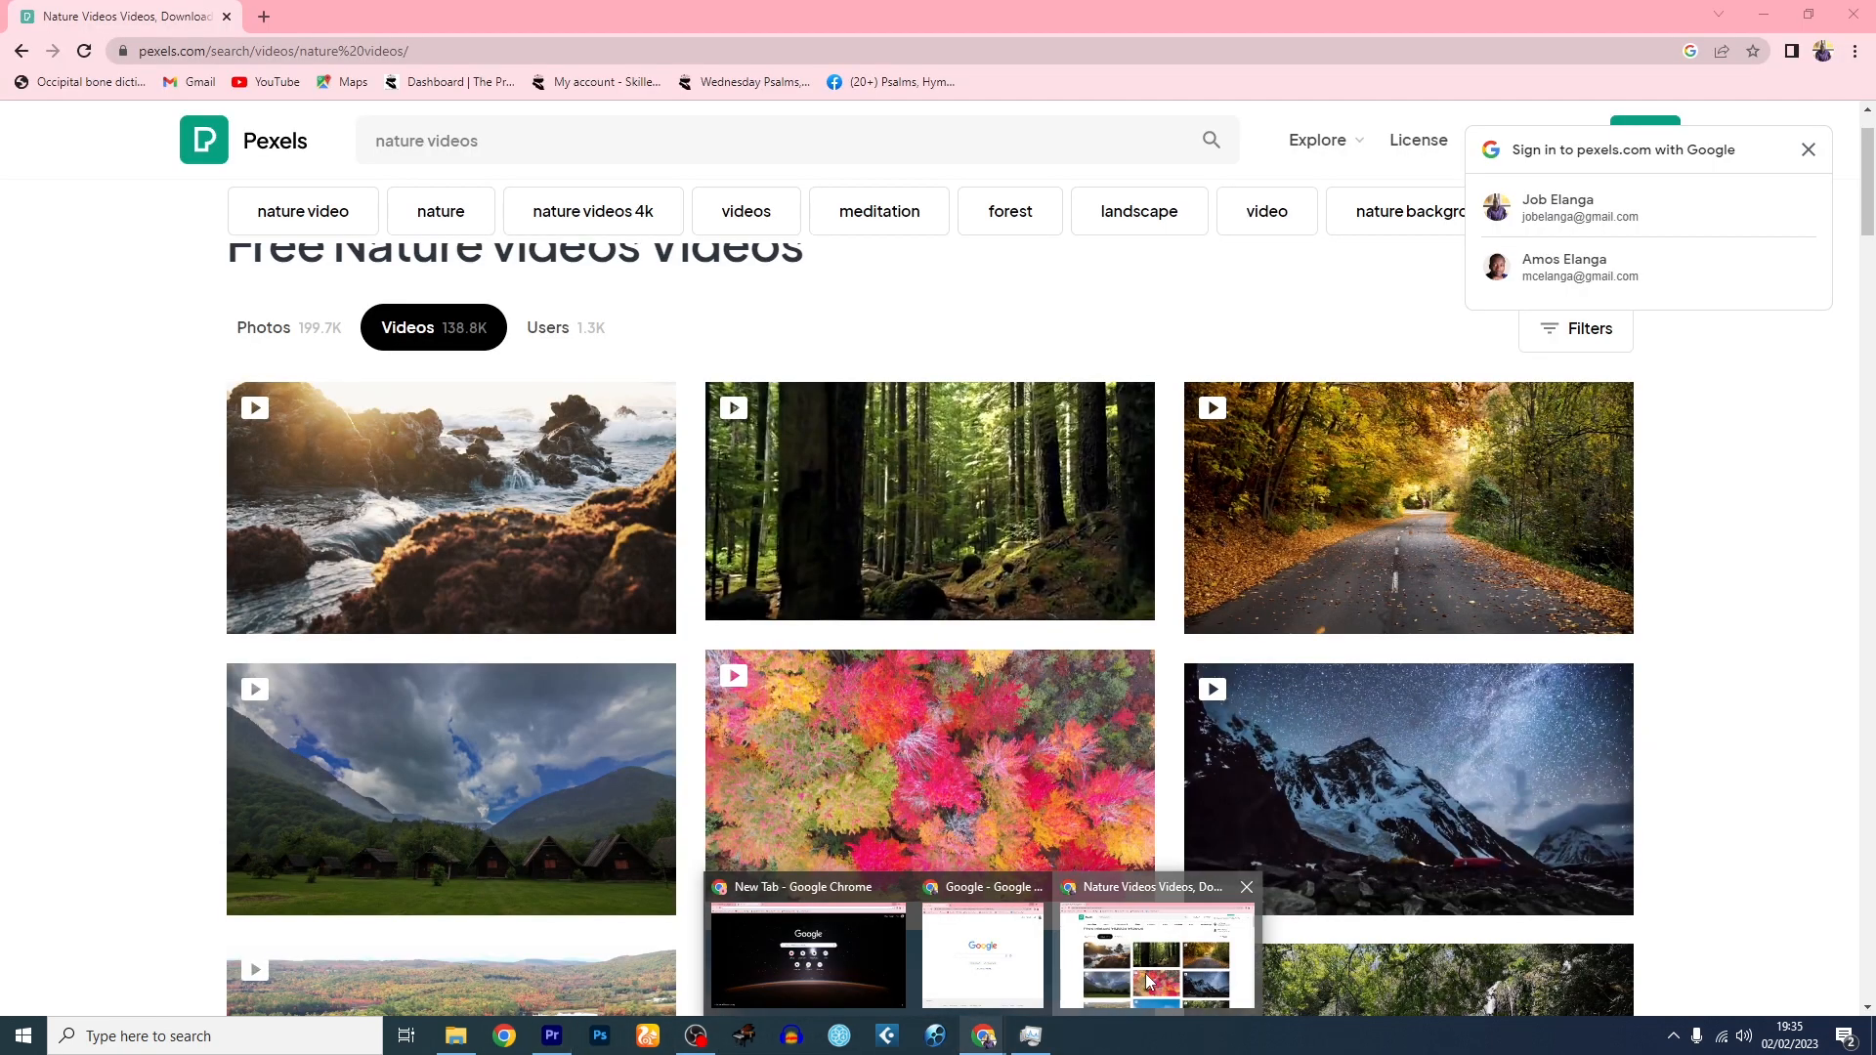
pyautogui.click(1149, 982)
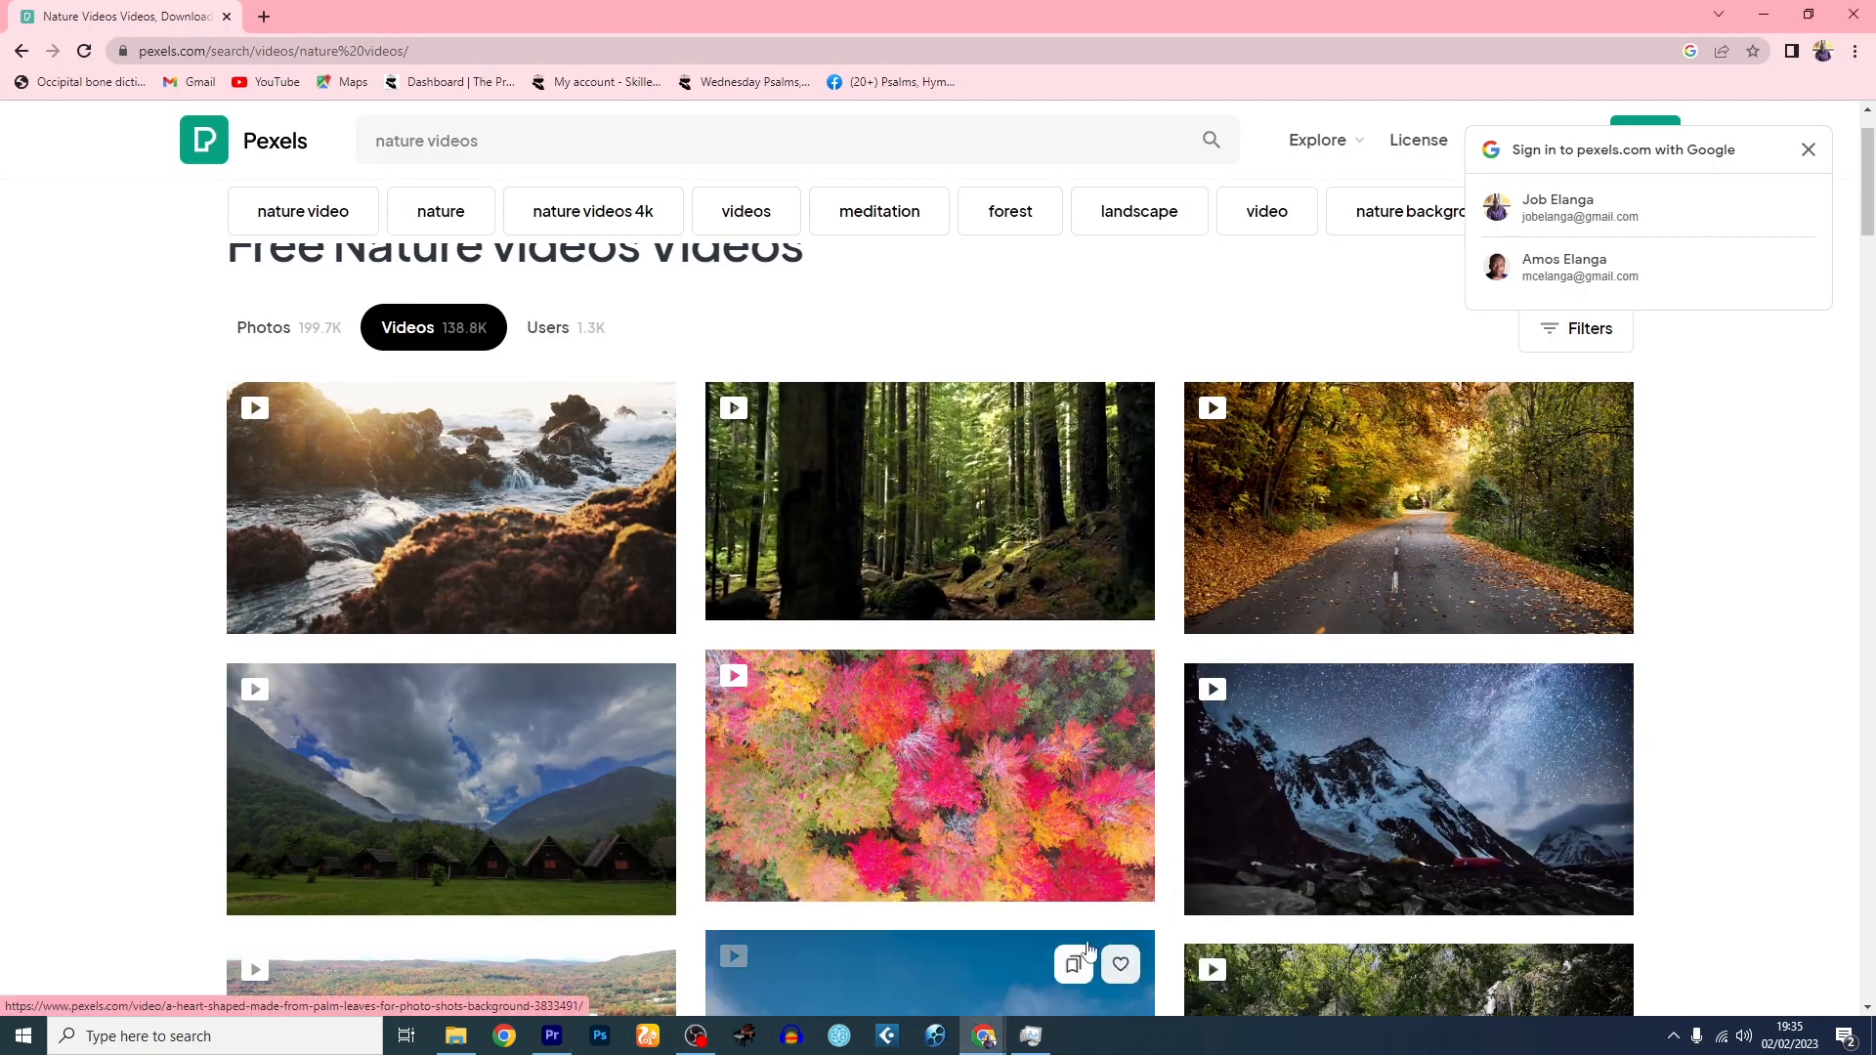
# - Browse the nature videos, dismiss the Google sign-in prompt and download the drone footage of a river valley
pyautogui.moveTo(913, 560)
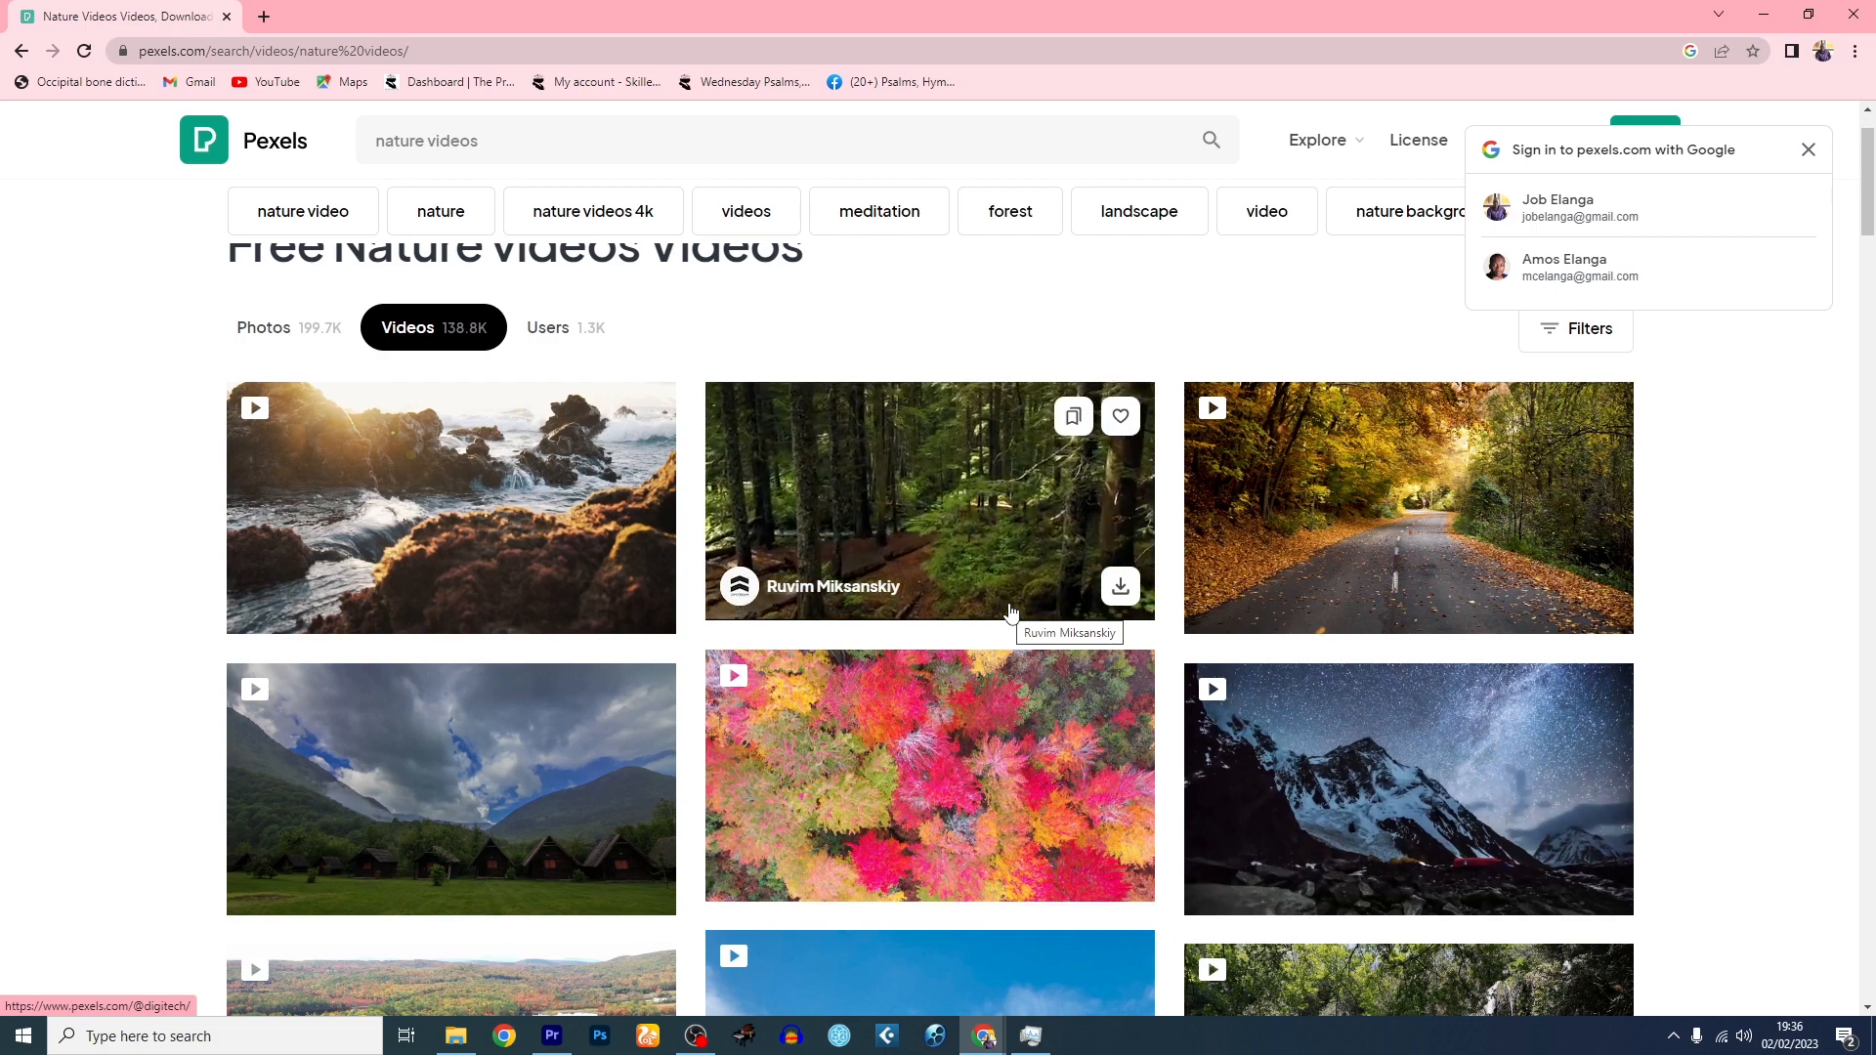
pyautogui.scroll(-10, 1010, 611)
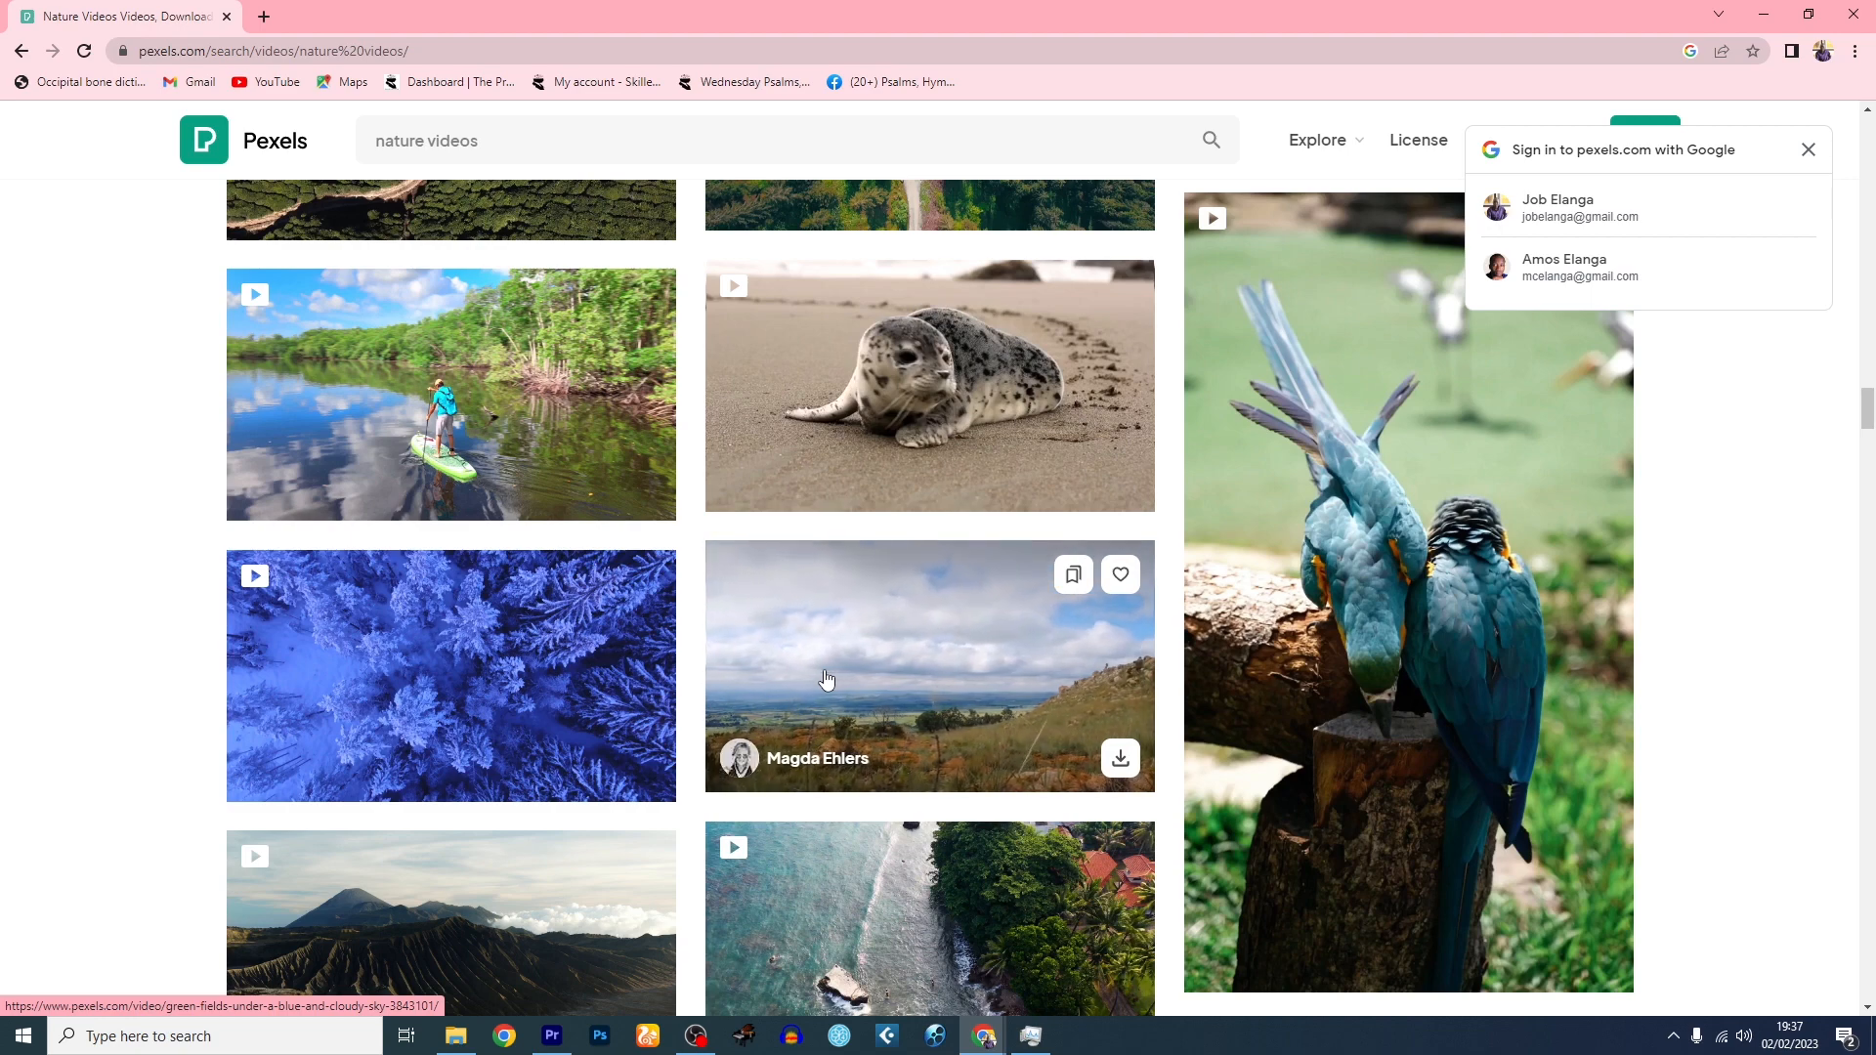
pyautogui.scroll(-4, 826, 679)
pyautogui.scroll(-3, 825, 679)
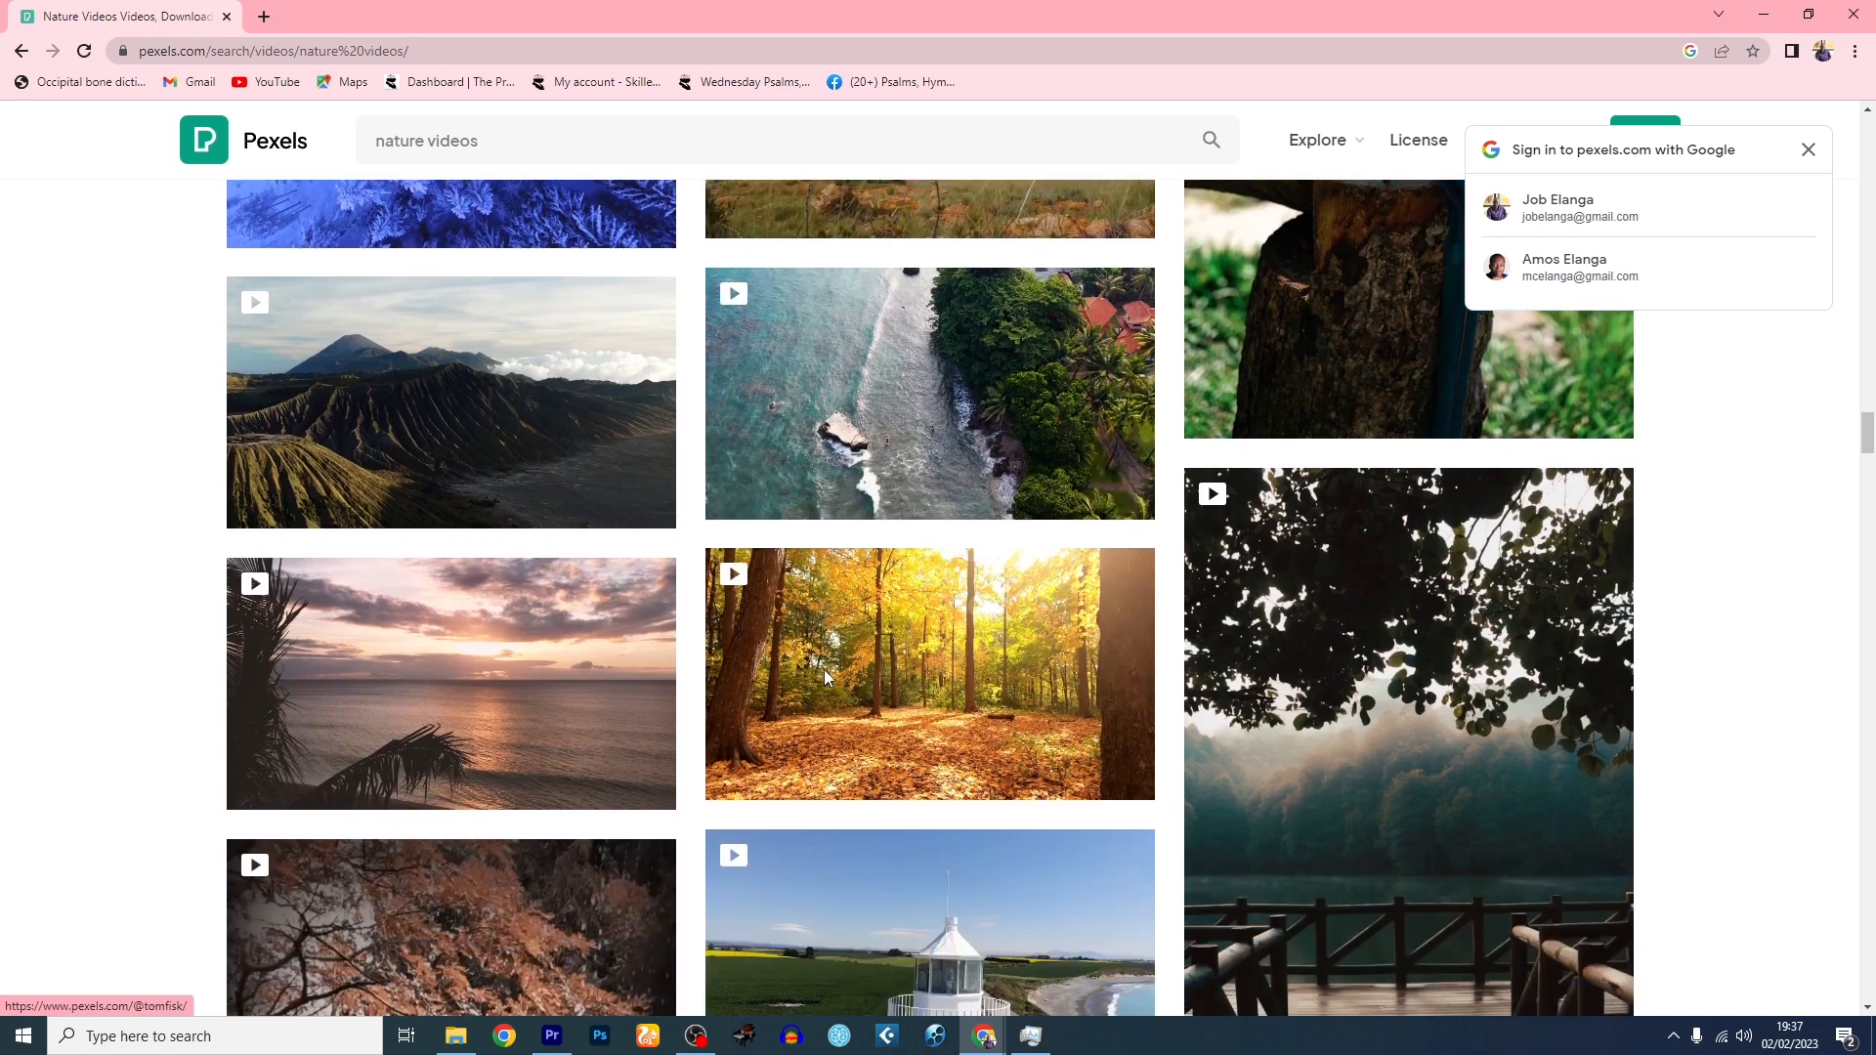
pyautogui.scroll(-3, 825, 679)
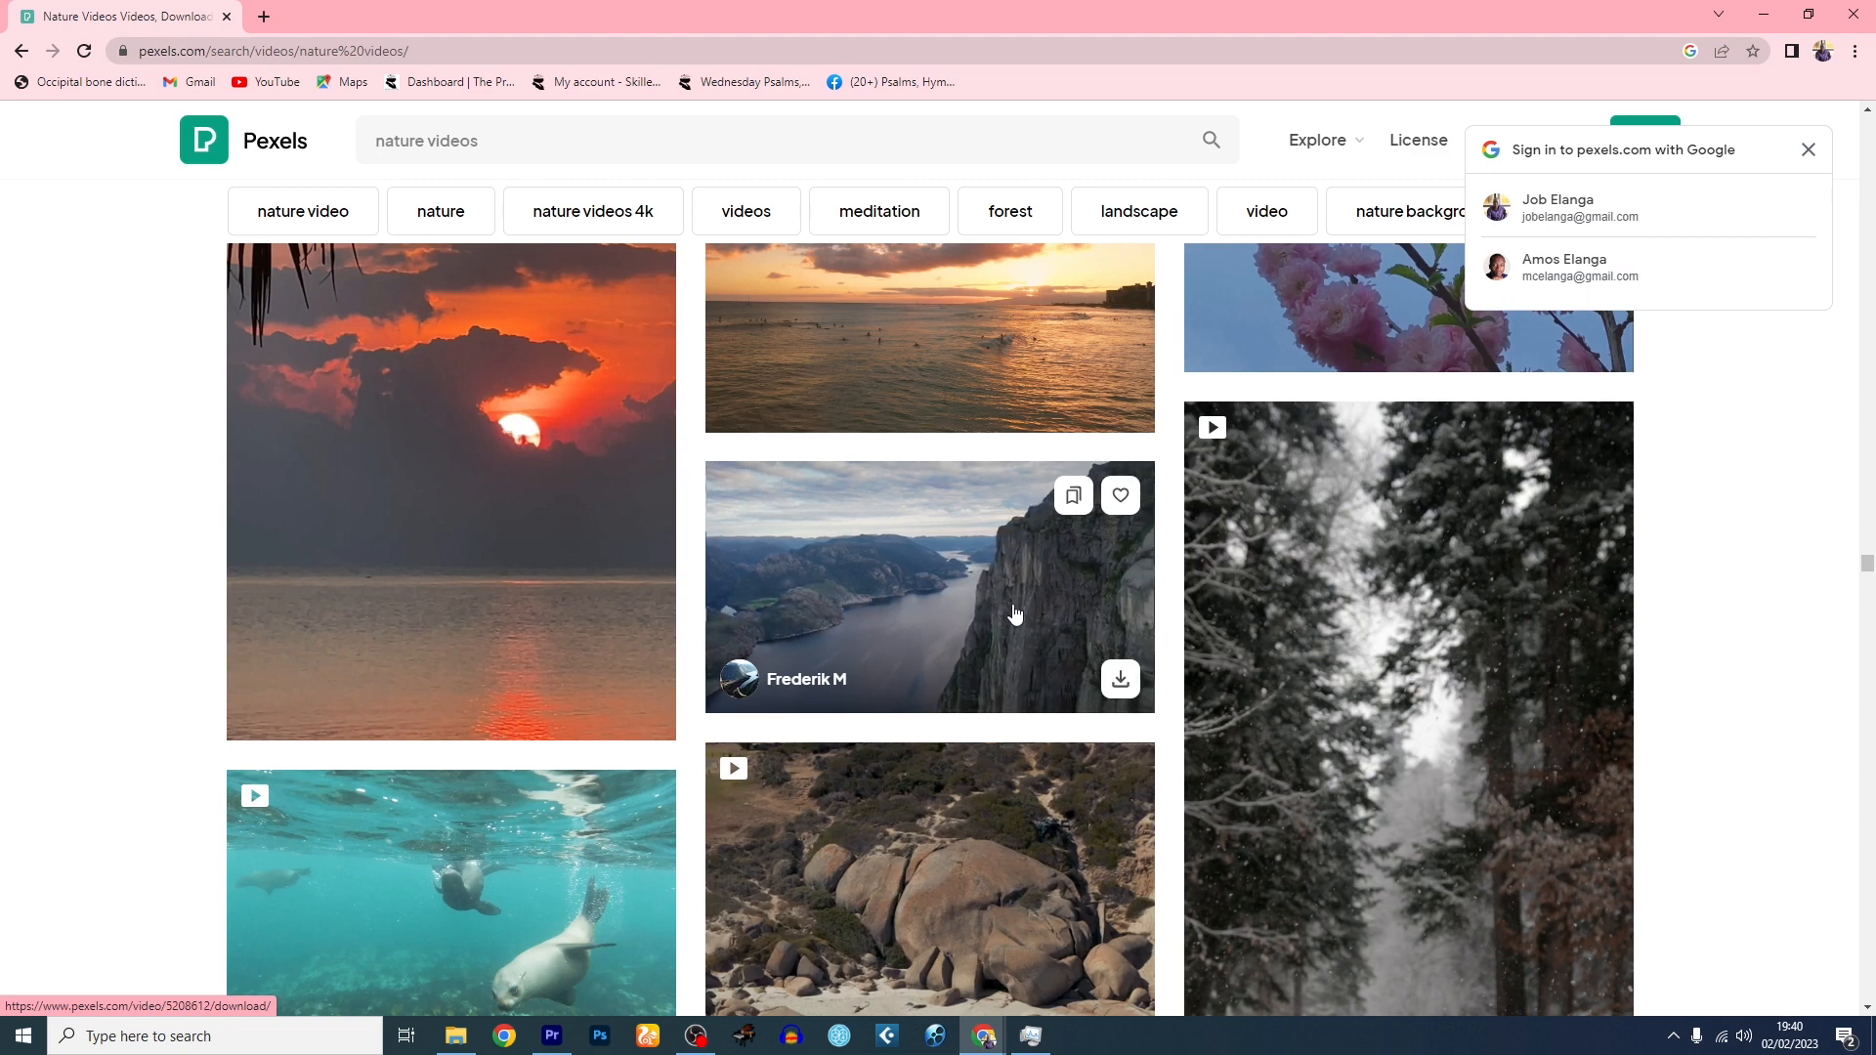
pyautogui.click(1809, 149)
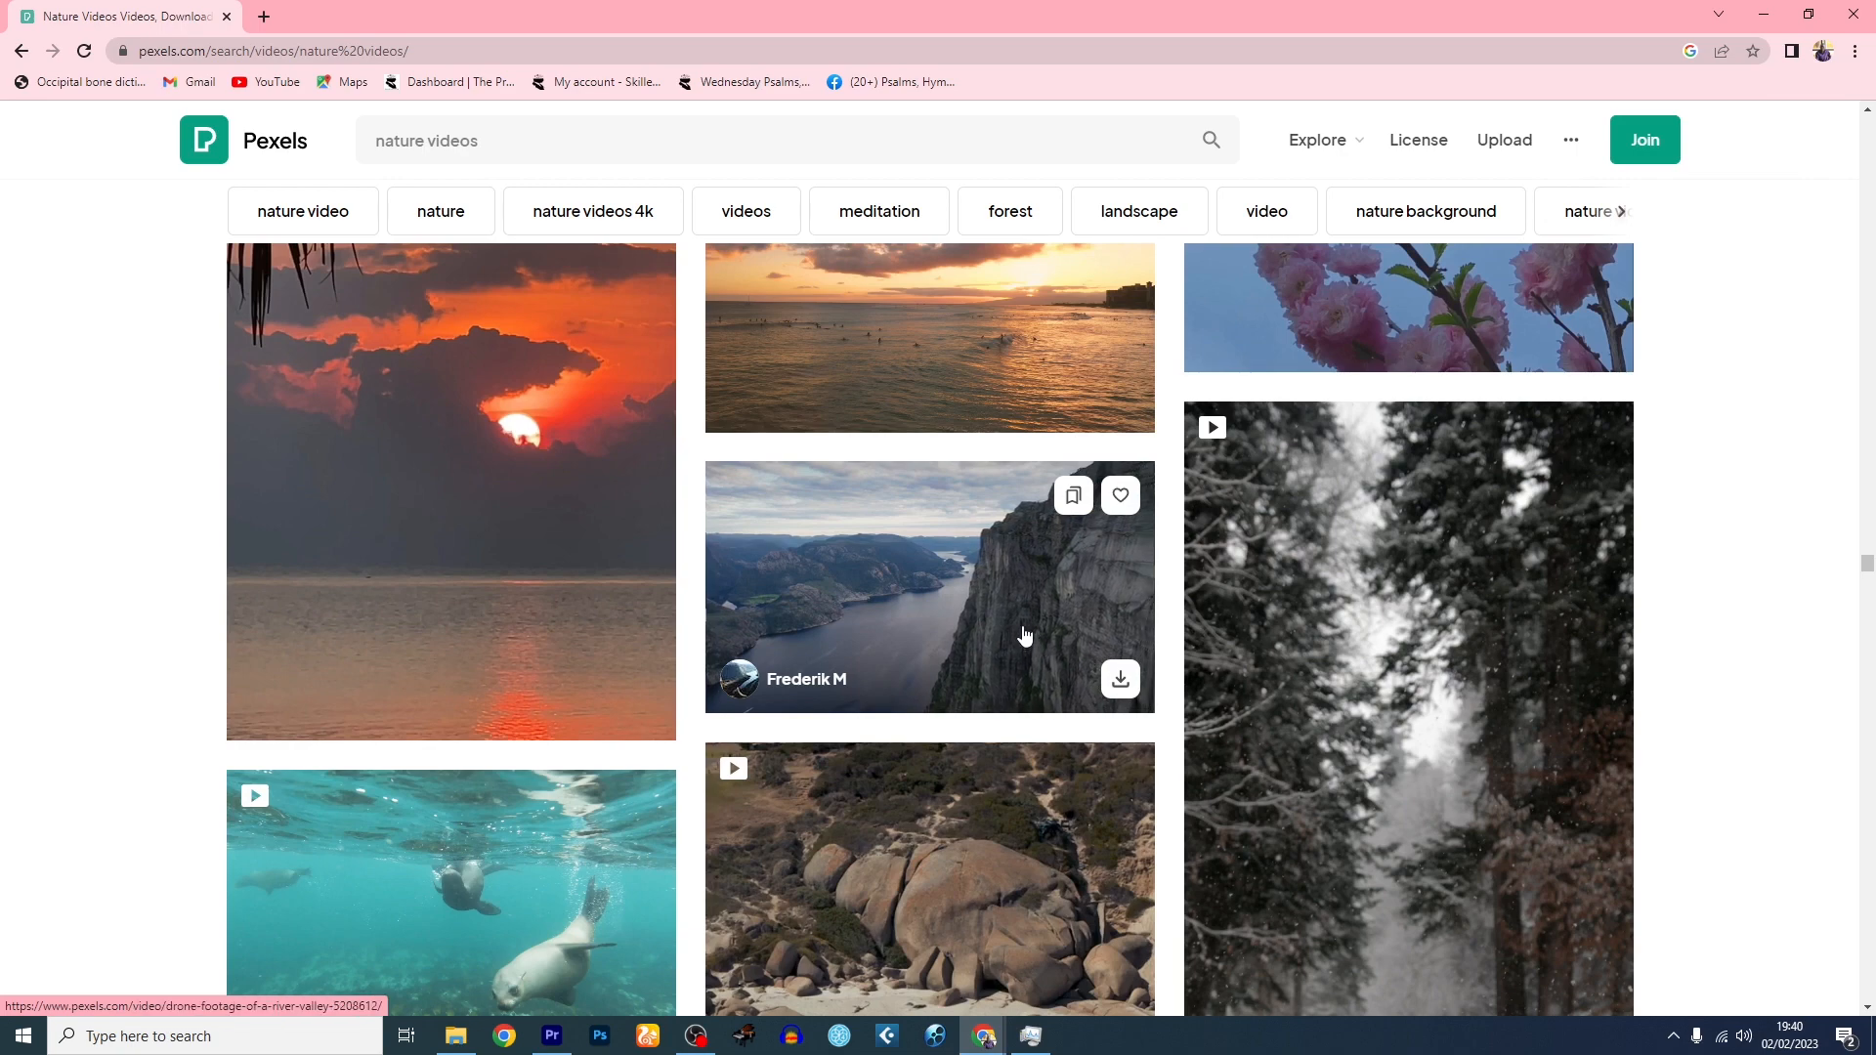
pyautogui.click(1118, 681)
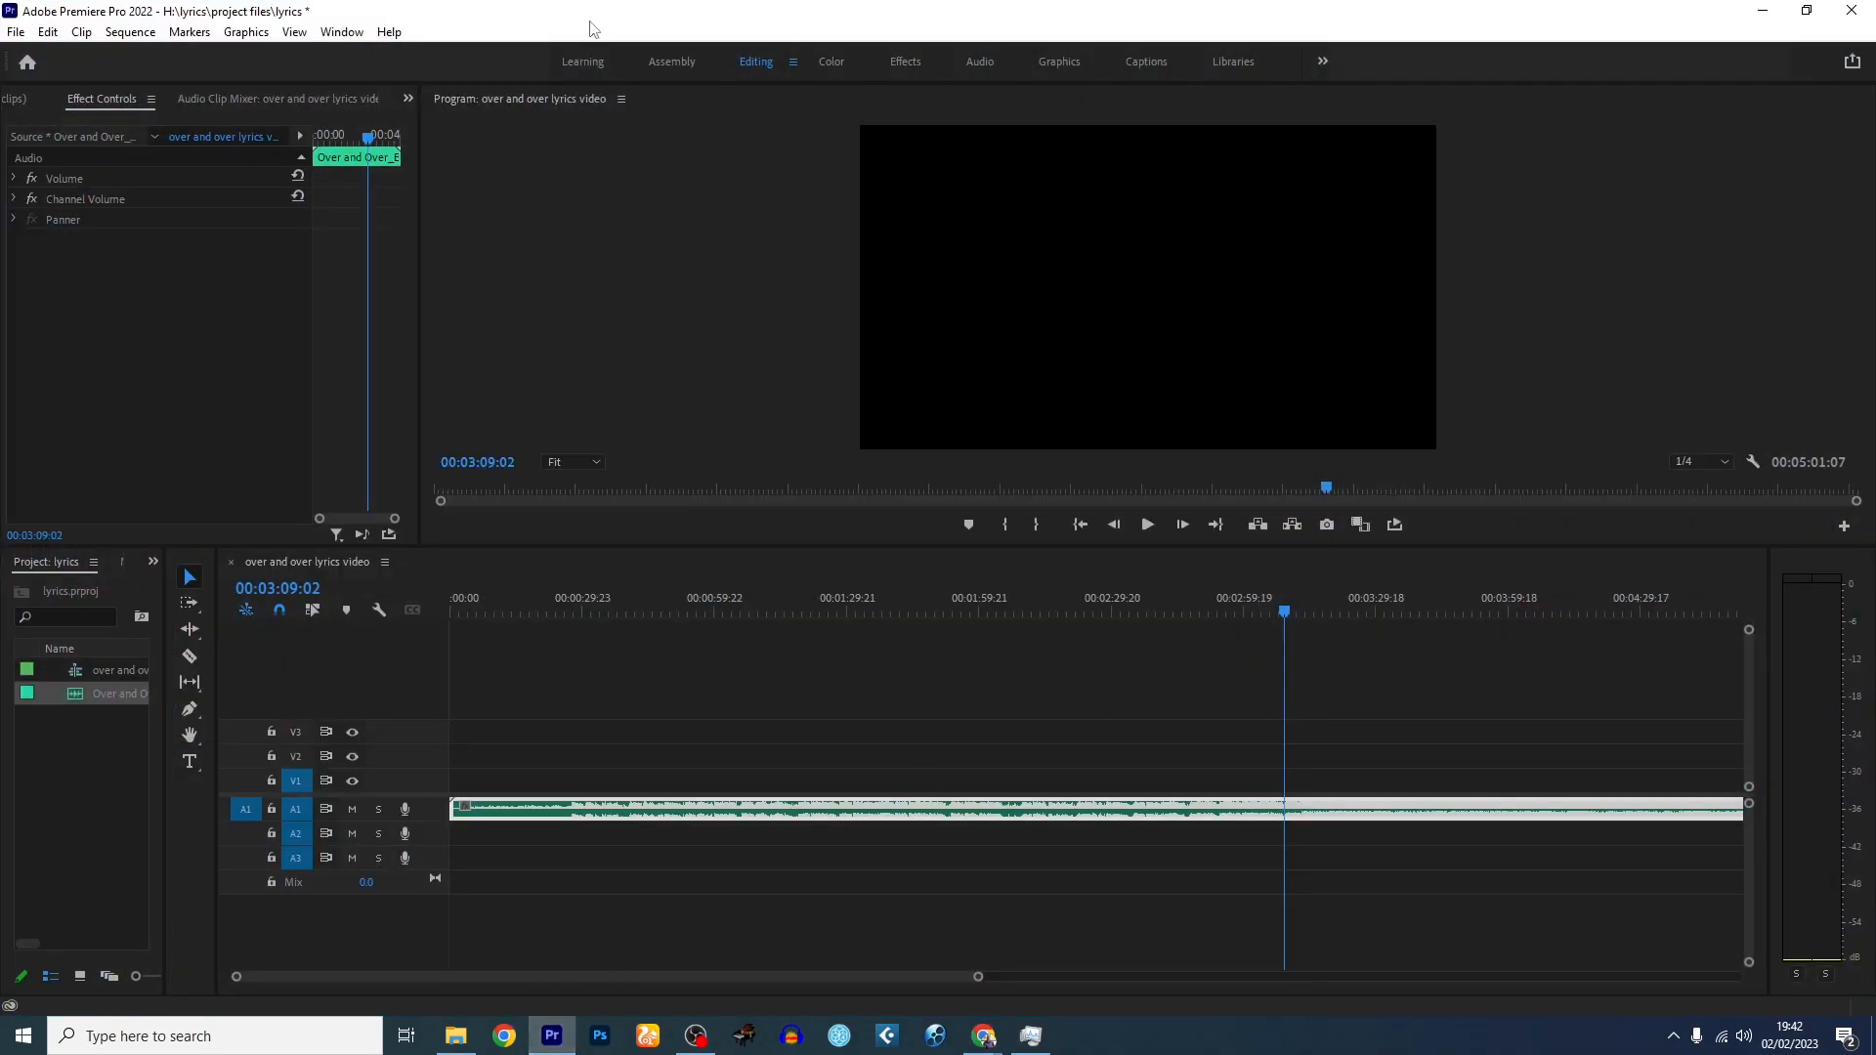
# - In Premiere Pro, import the video production ID_5208612 from Downloads and place it at the start of video track V1
pyautogui.click(15, 32)
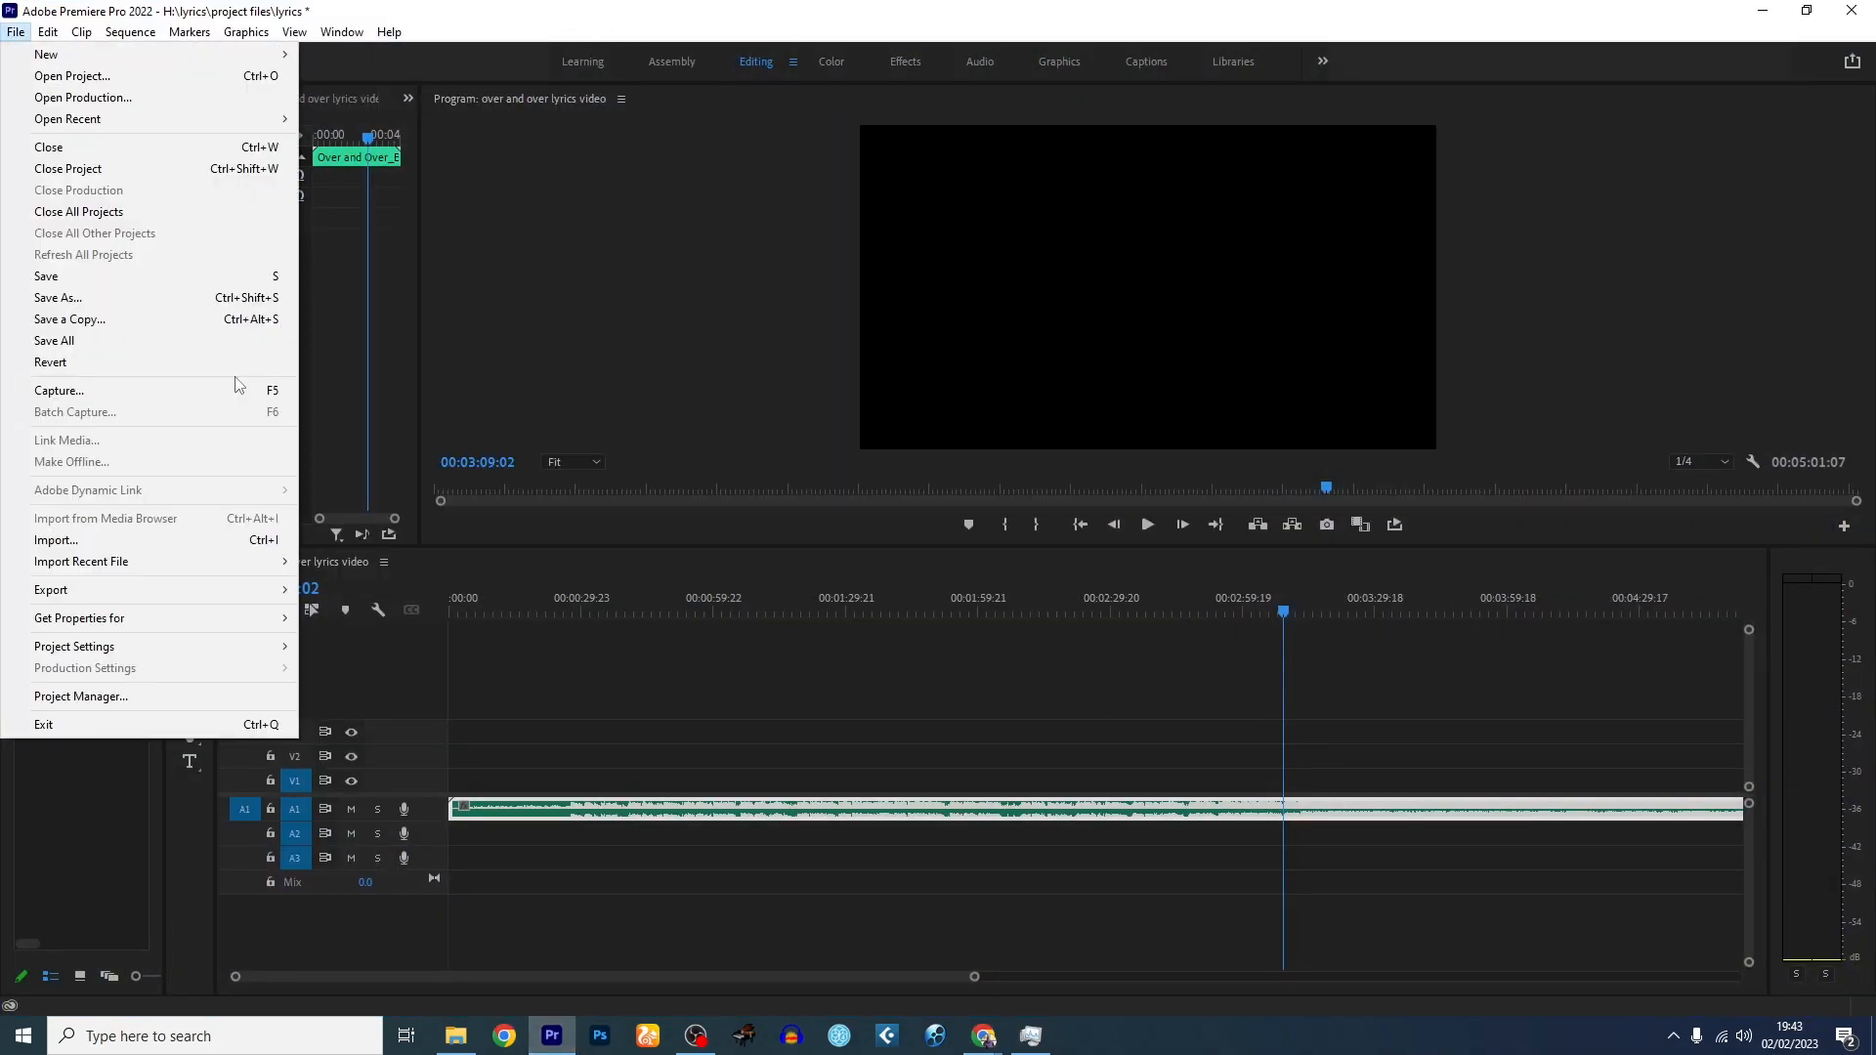
pyautogui.click(56, 541)
pyautogui.click(78, 154)
pyautogui.doubleClick(489, 256)
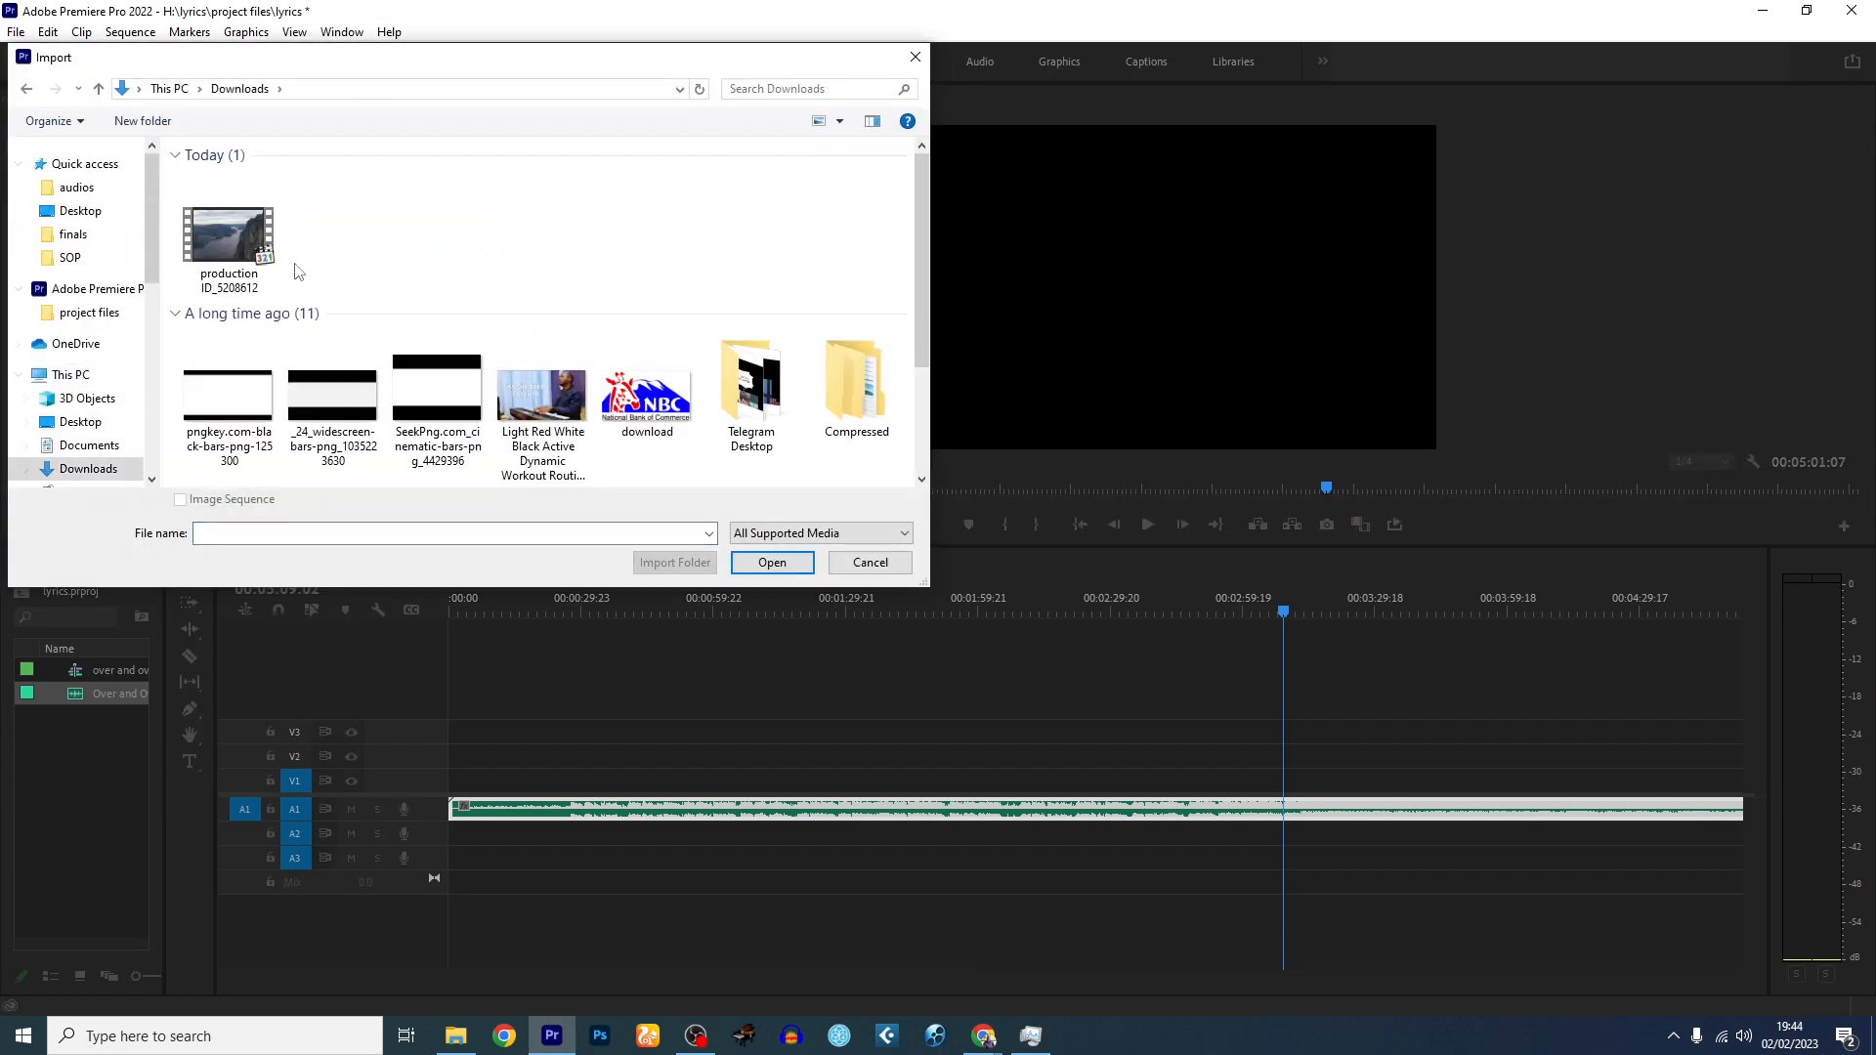
pyautogui.click(226, 236)
pyautogui.doubleClick(226, 237)
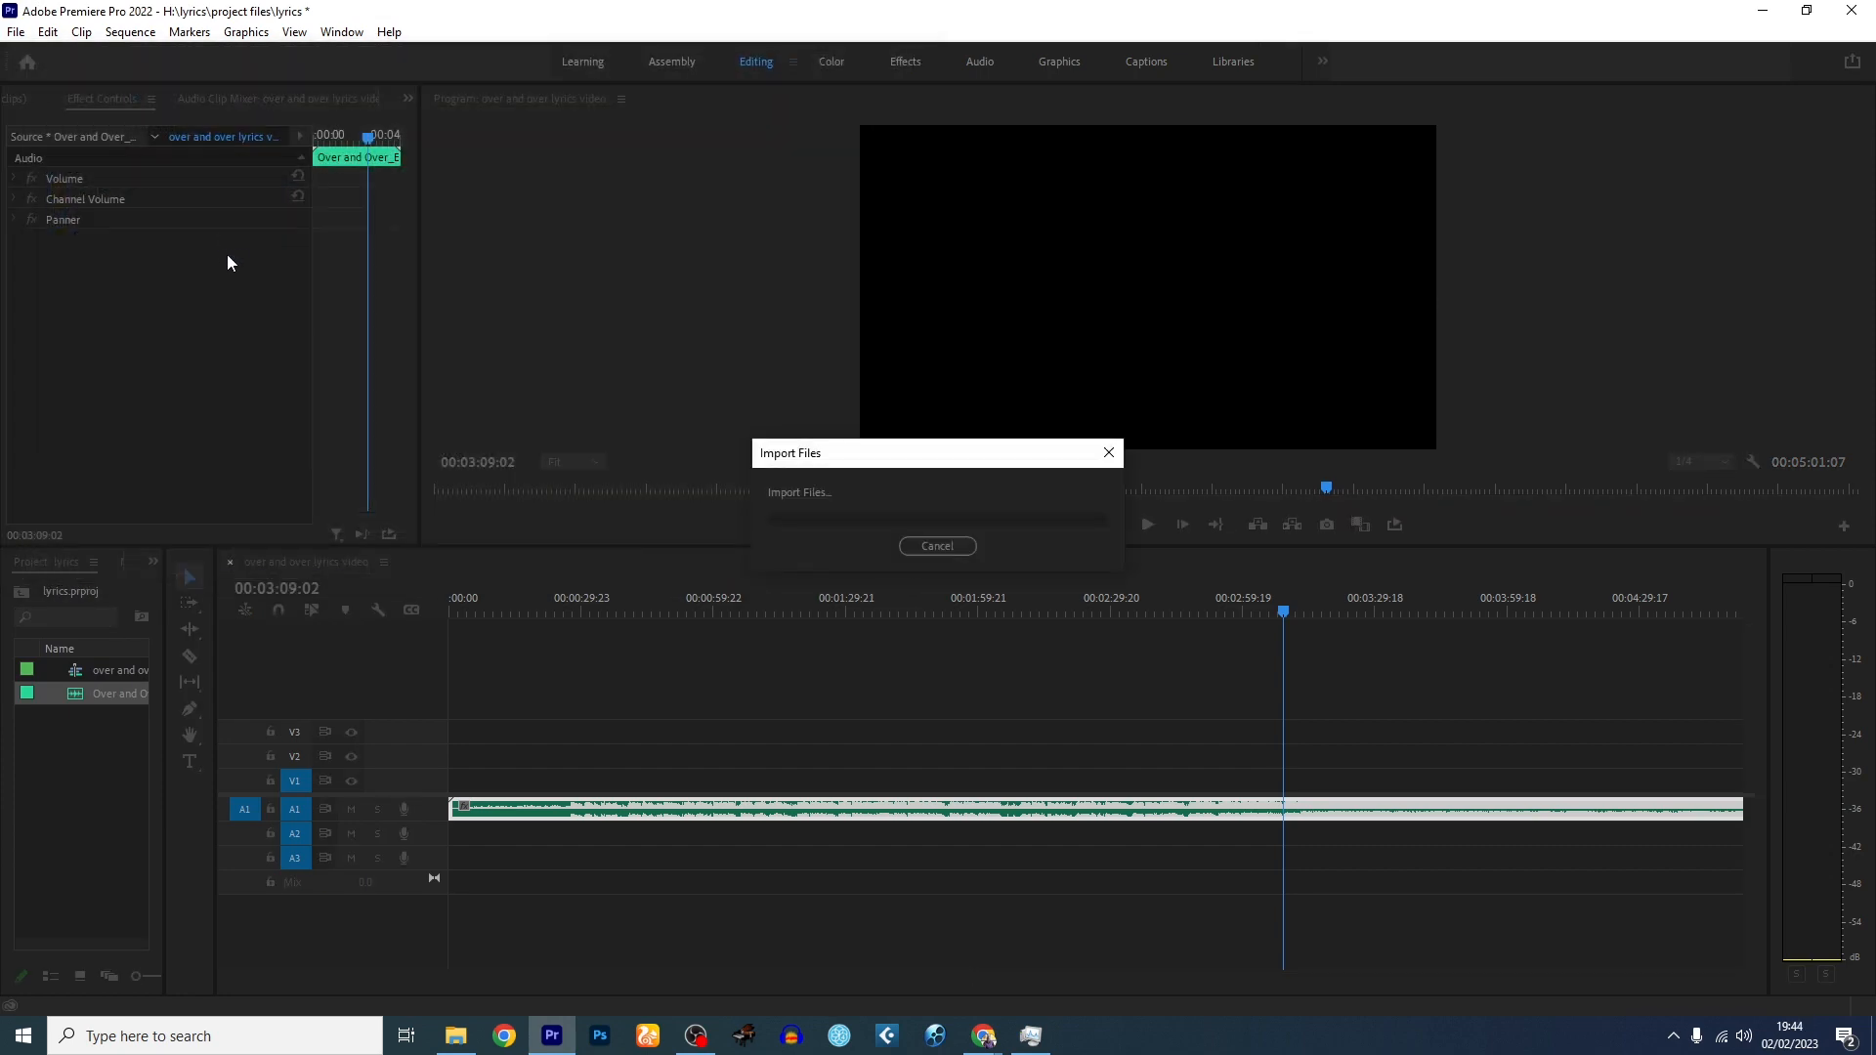
pyautogui.moveTo(101, 696); pyautogui.dragTo(455, 787)
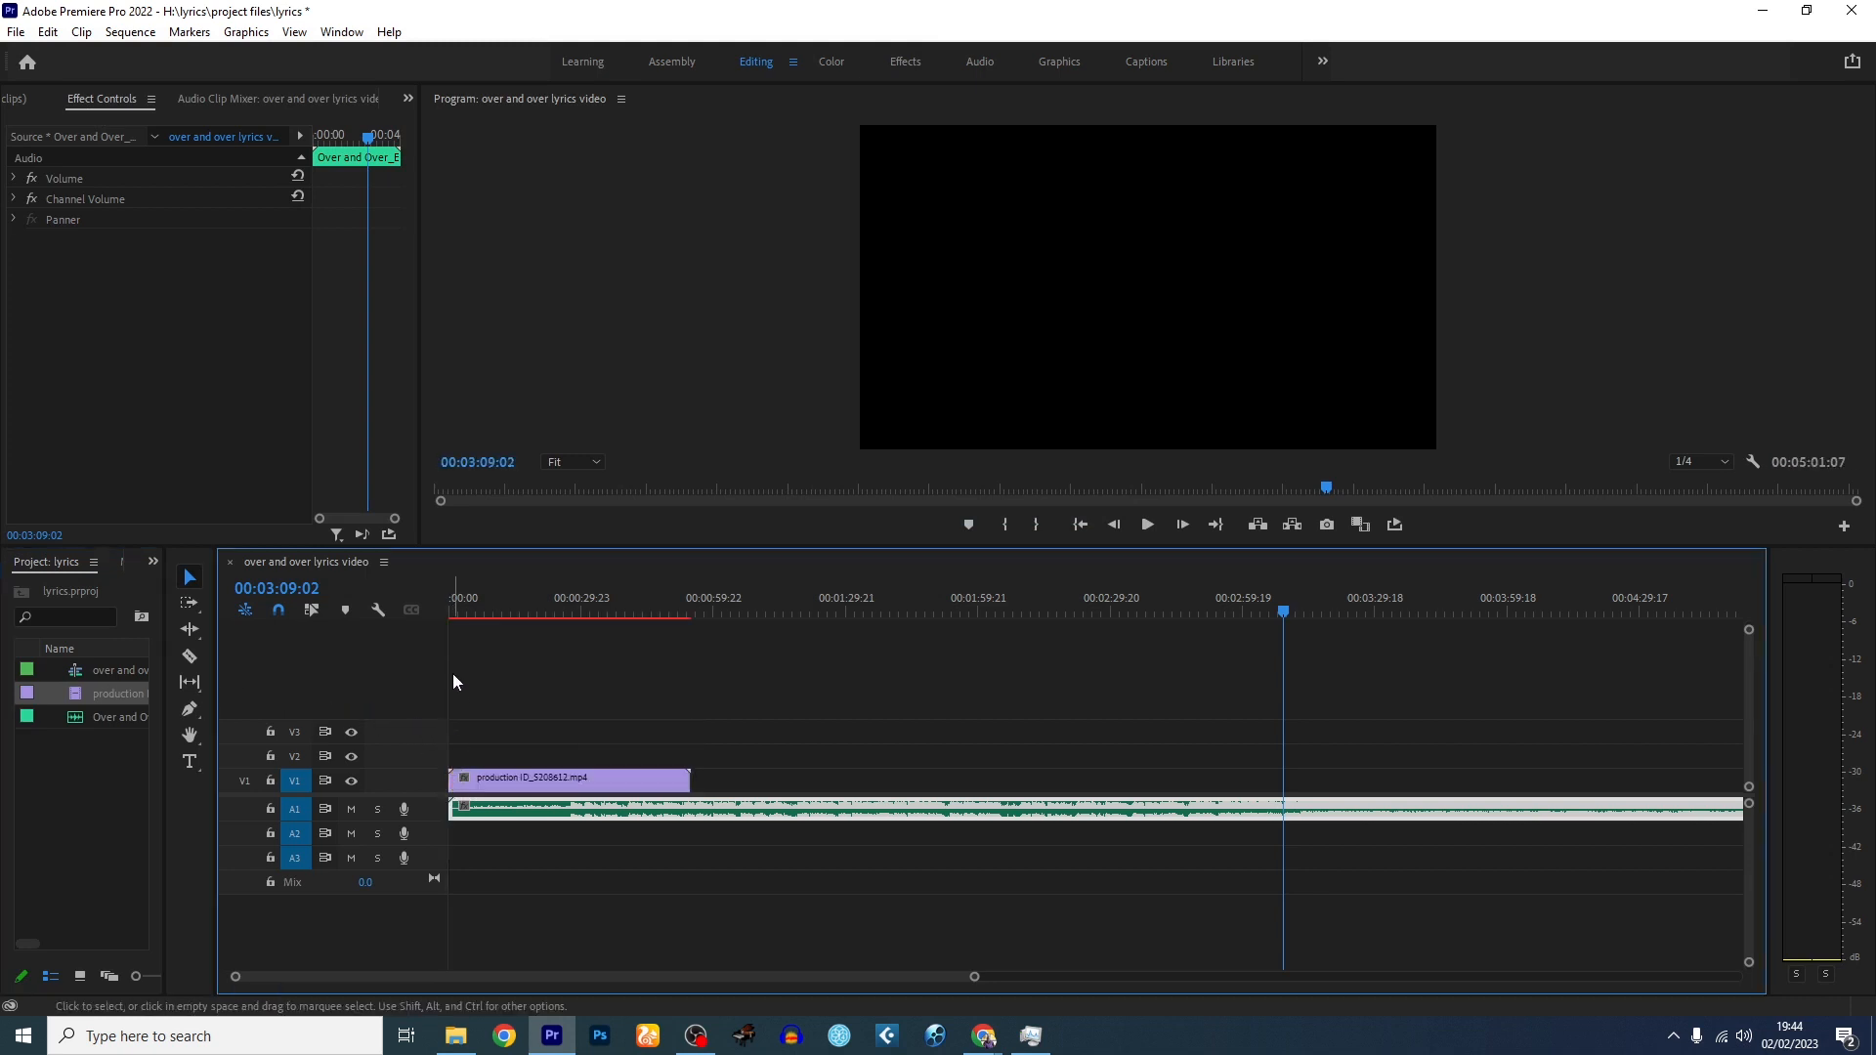
# - Paste a copy of the river valley clip on V1 at 00:00:55:00, directly after the original
pyautogui.click(710, 613)
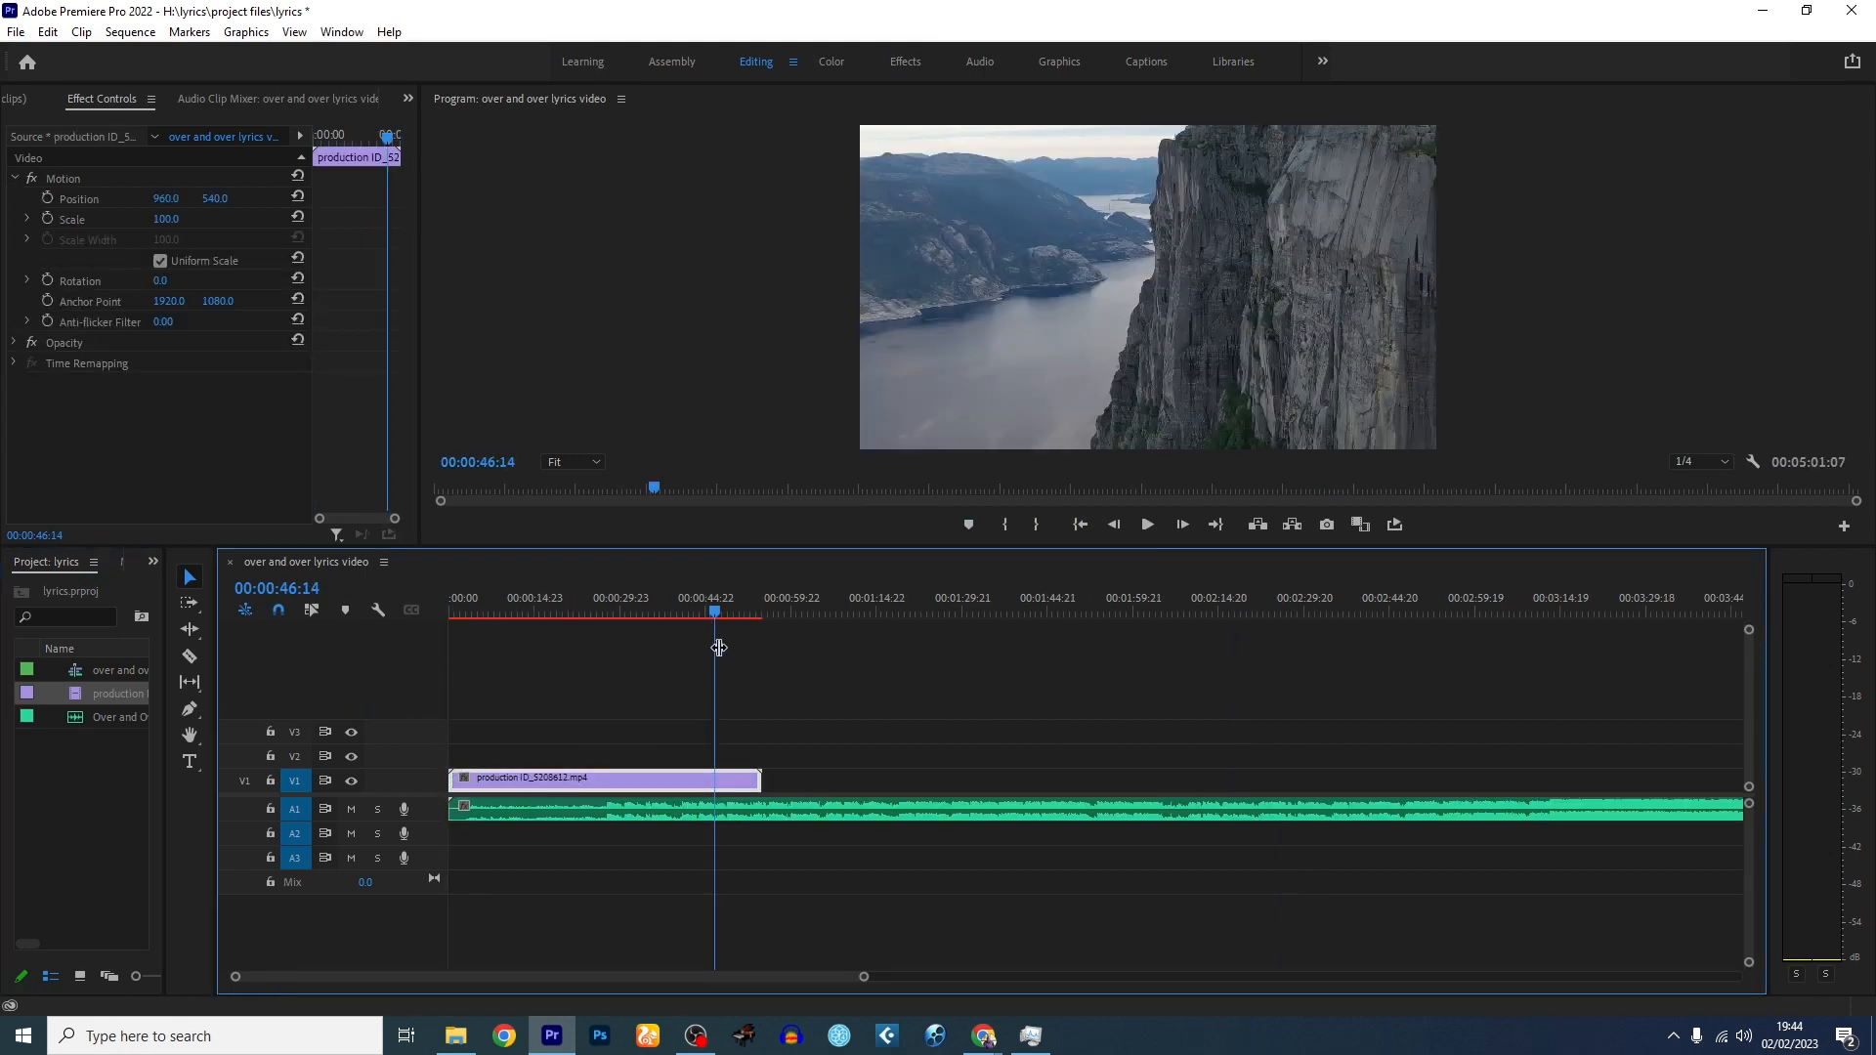
pyautogui.moveTo(718, 615); pyautogui.dragTo(759, 616)
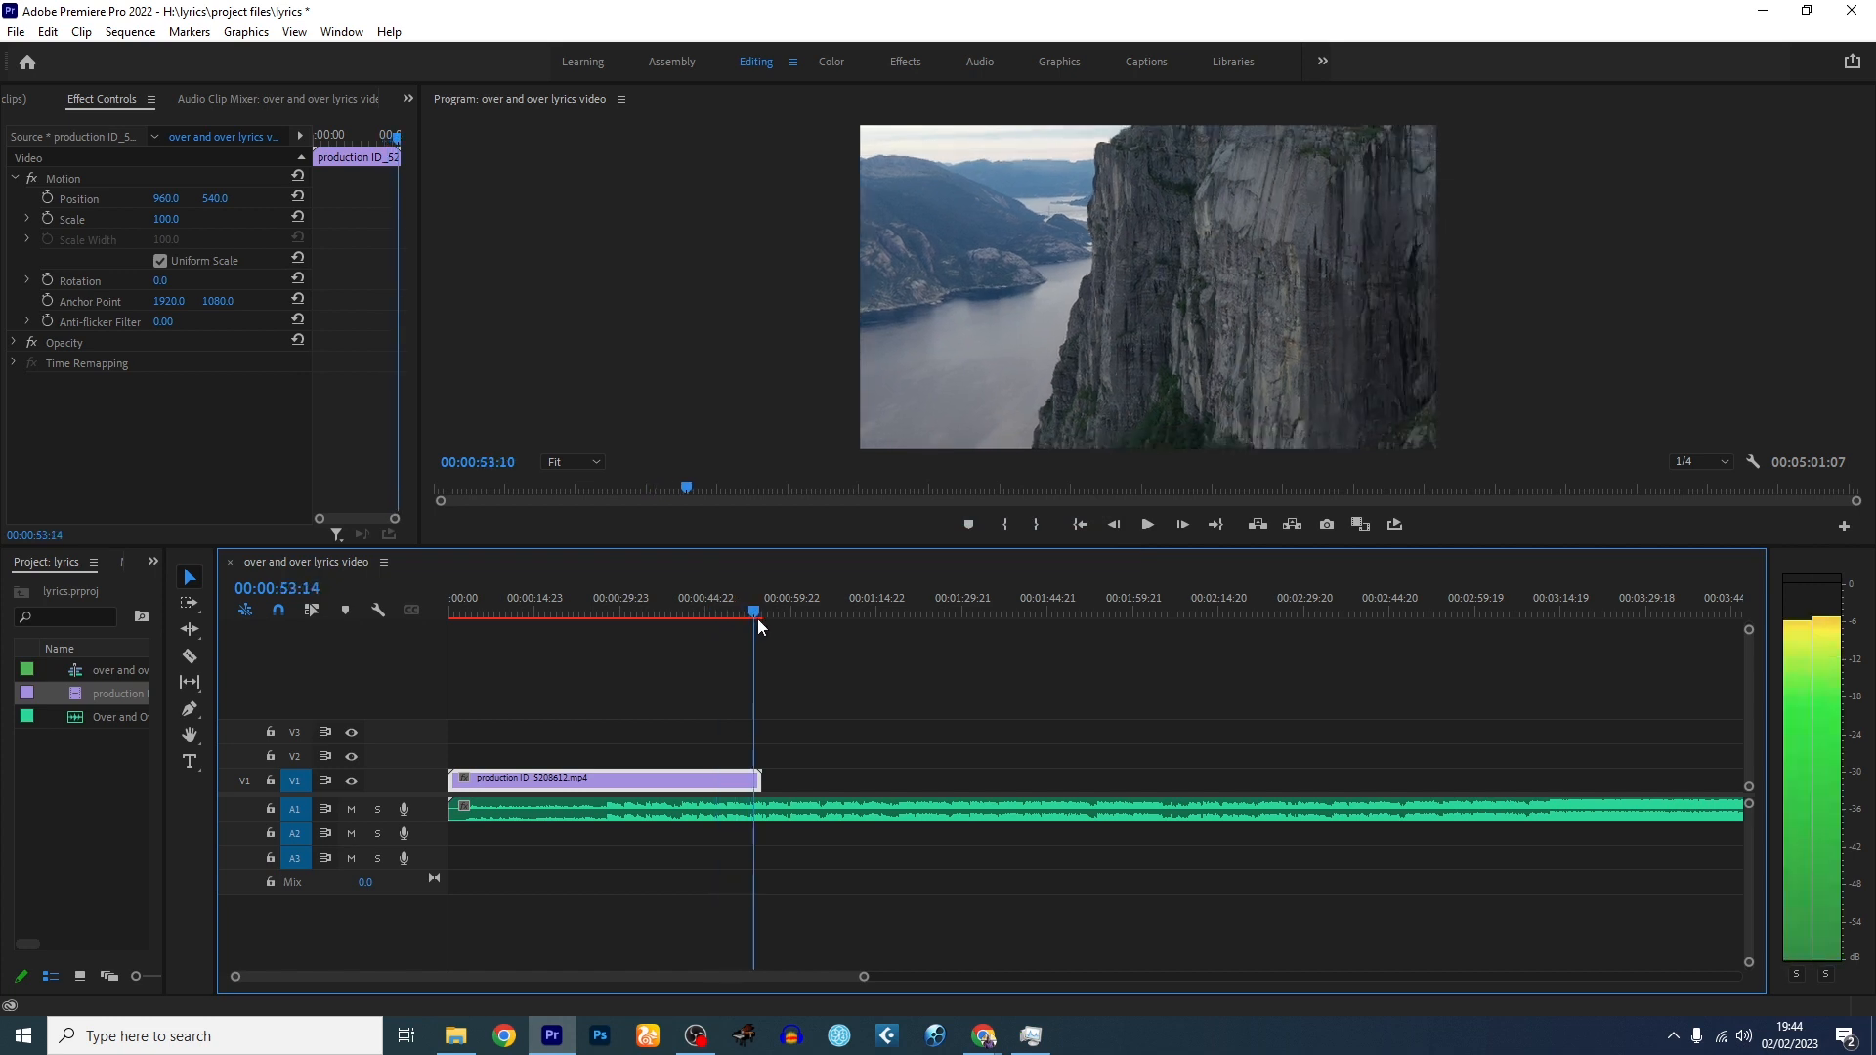
pyautogui.press('=')
pyautogui.moveTo(1107, 615); pyautogui.dragTo(1123, 616)
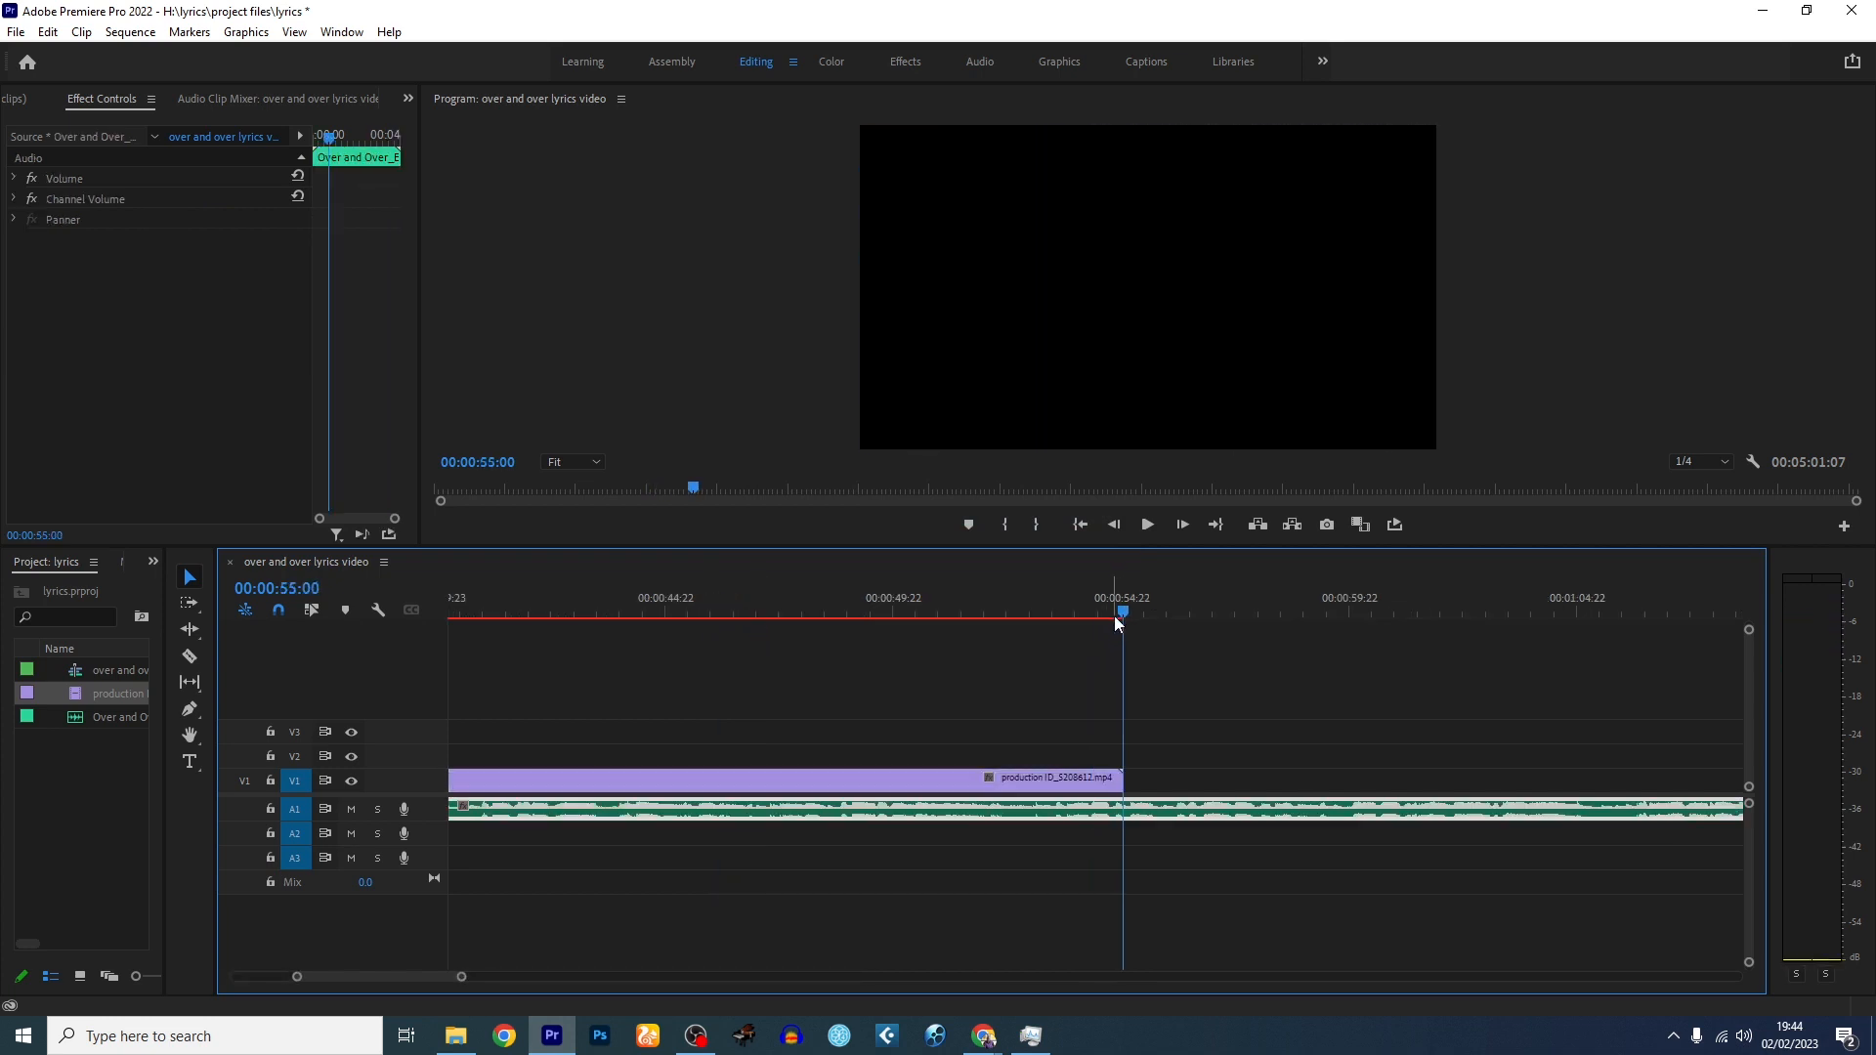
pyautogui.hotkey('ctrl', 'v')
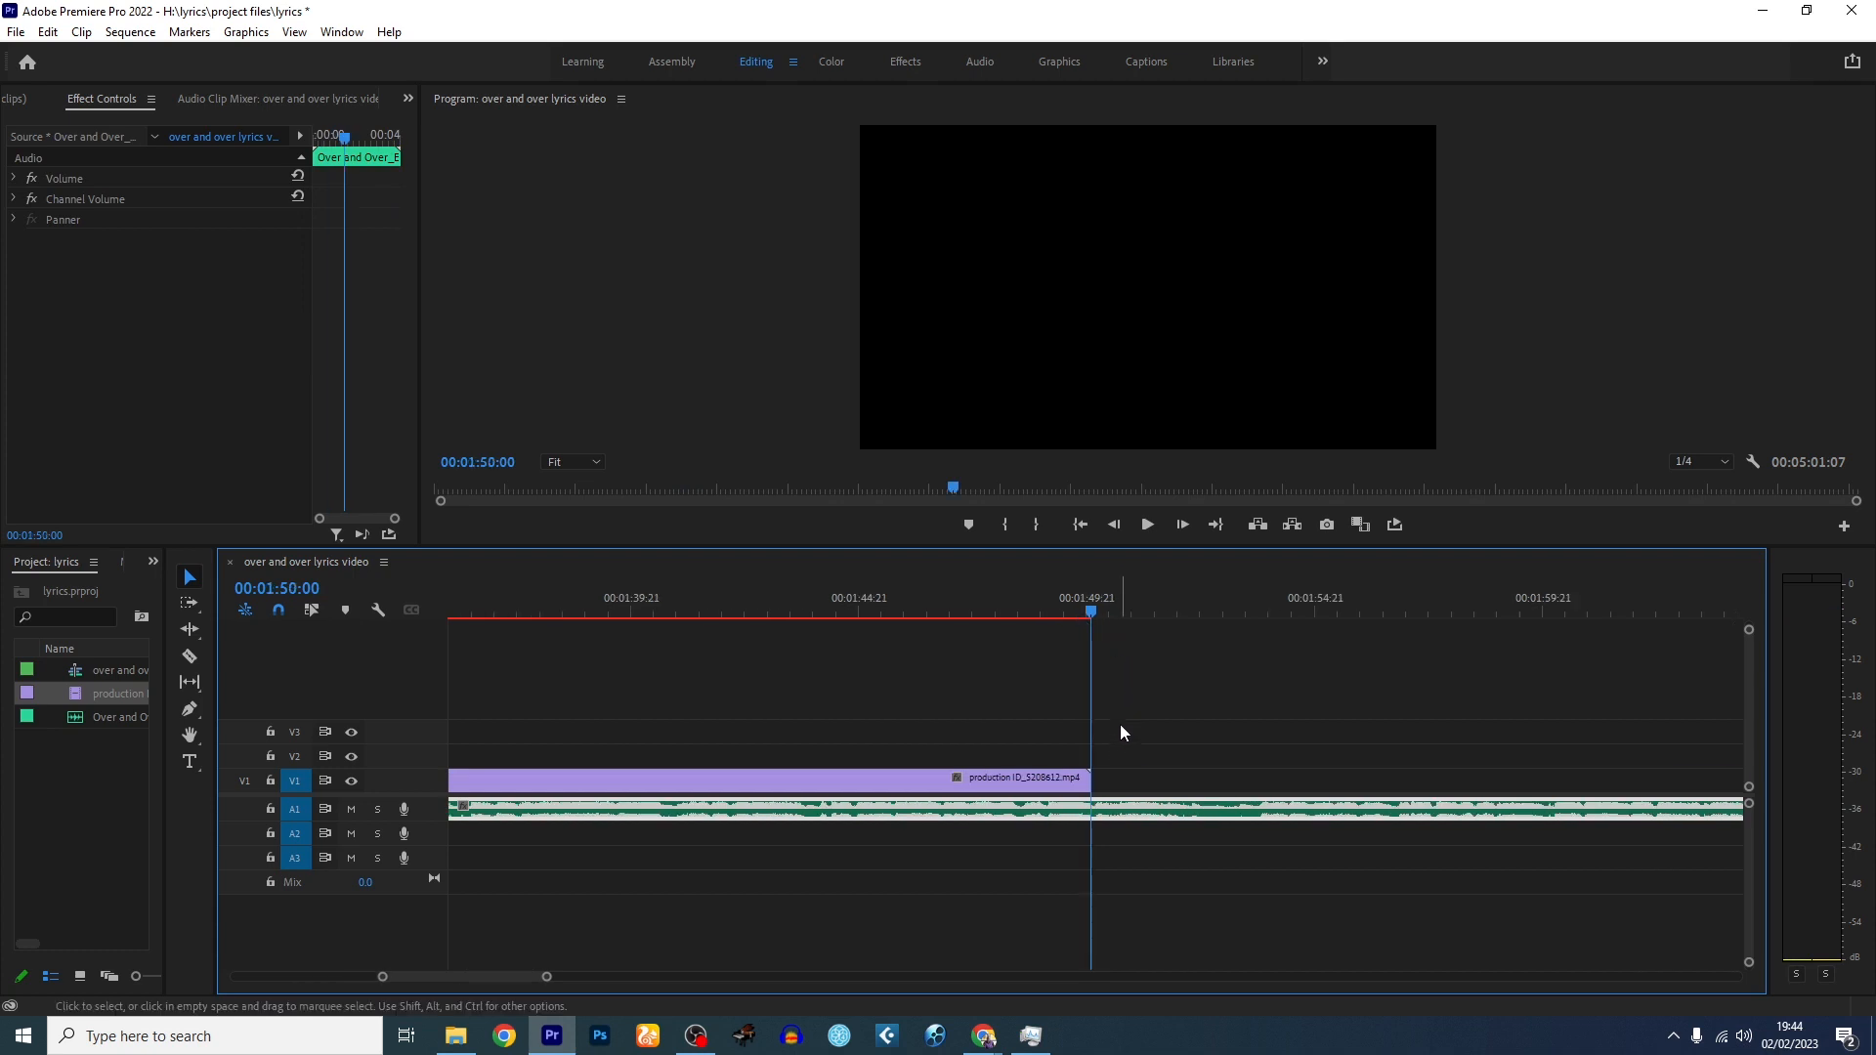
# - Paste four more copies of the river valley clip end to end on V1, filling the track up to 00:05:30:00
pyautogui.press('-')
pyautogui.press('-')
pyautogui.press('-')
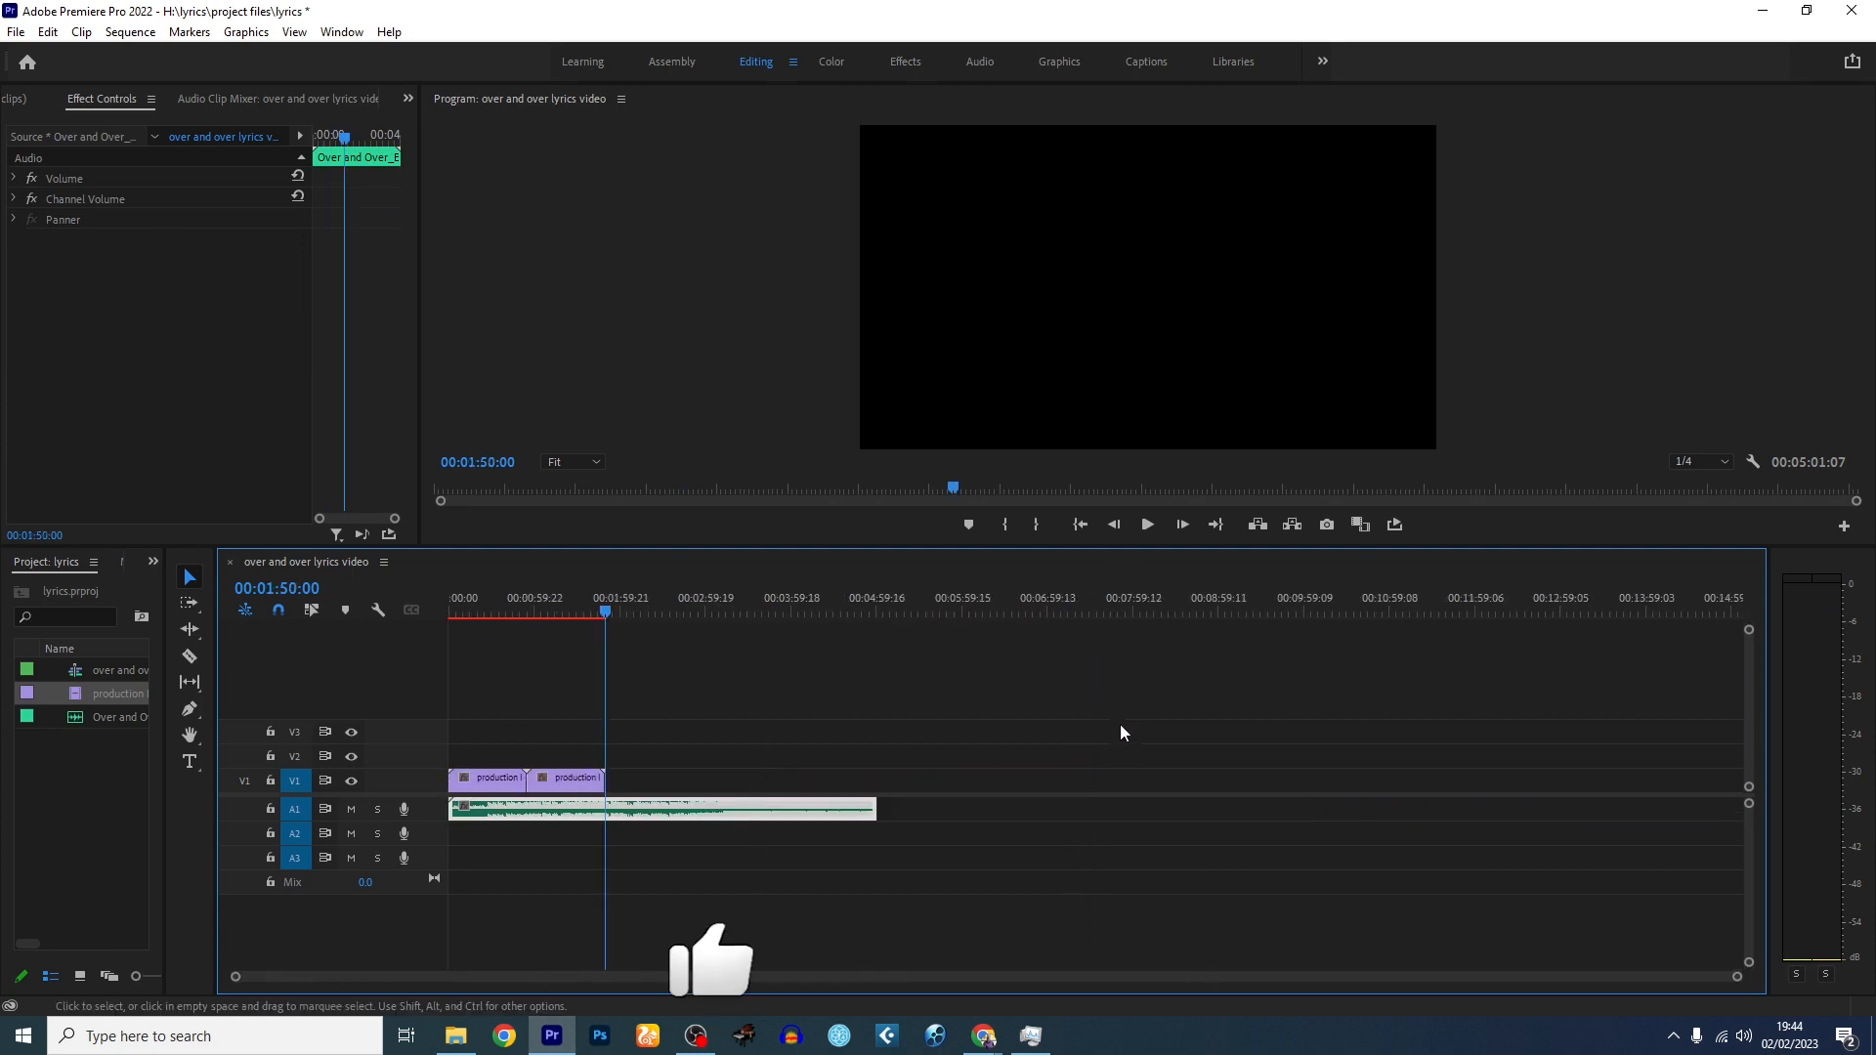
pyautogui.hotkey('ctrl', 'v')
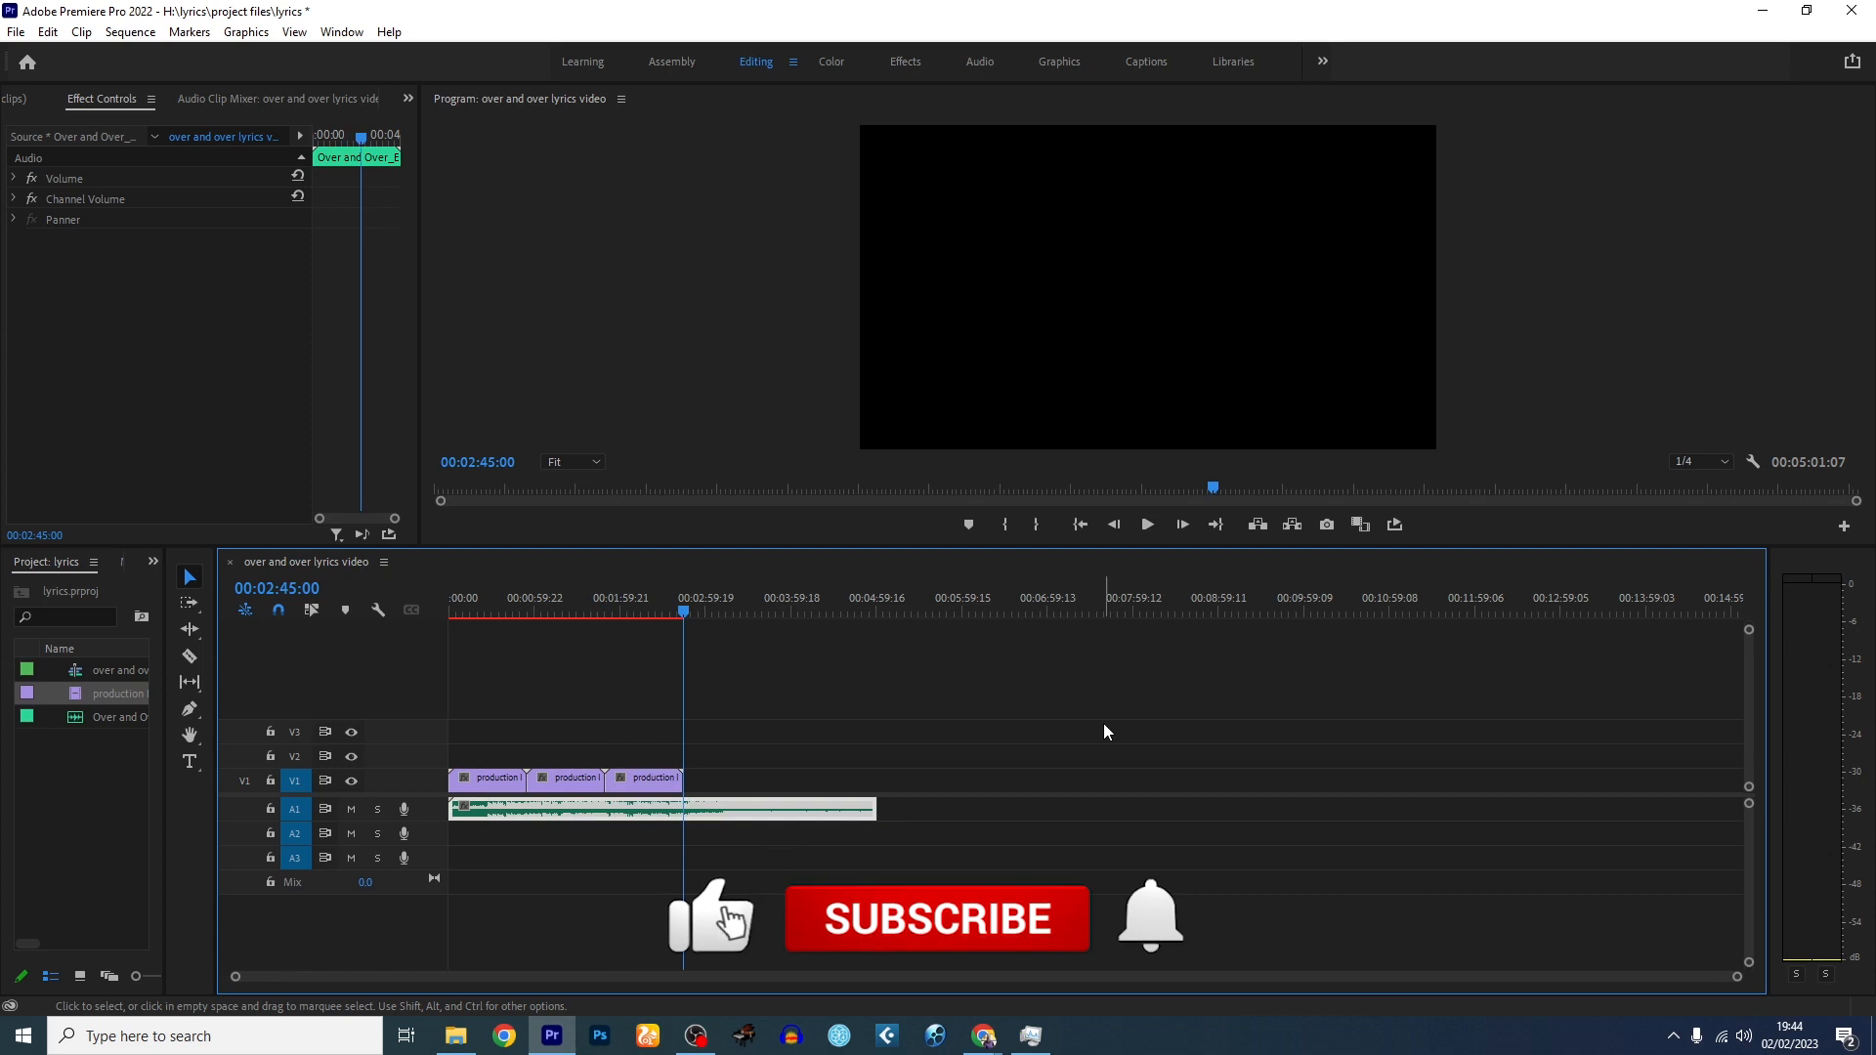
pyautogui.hotkey('ctrl', 'v')
pyautogui.hotkey('ctrl', 'v')
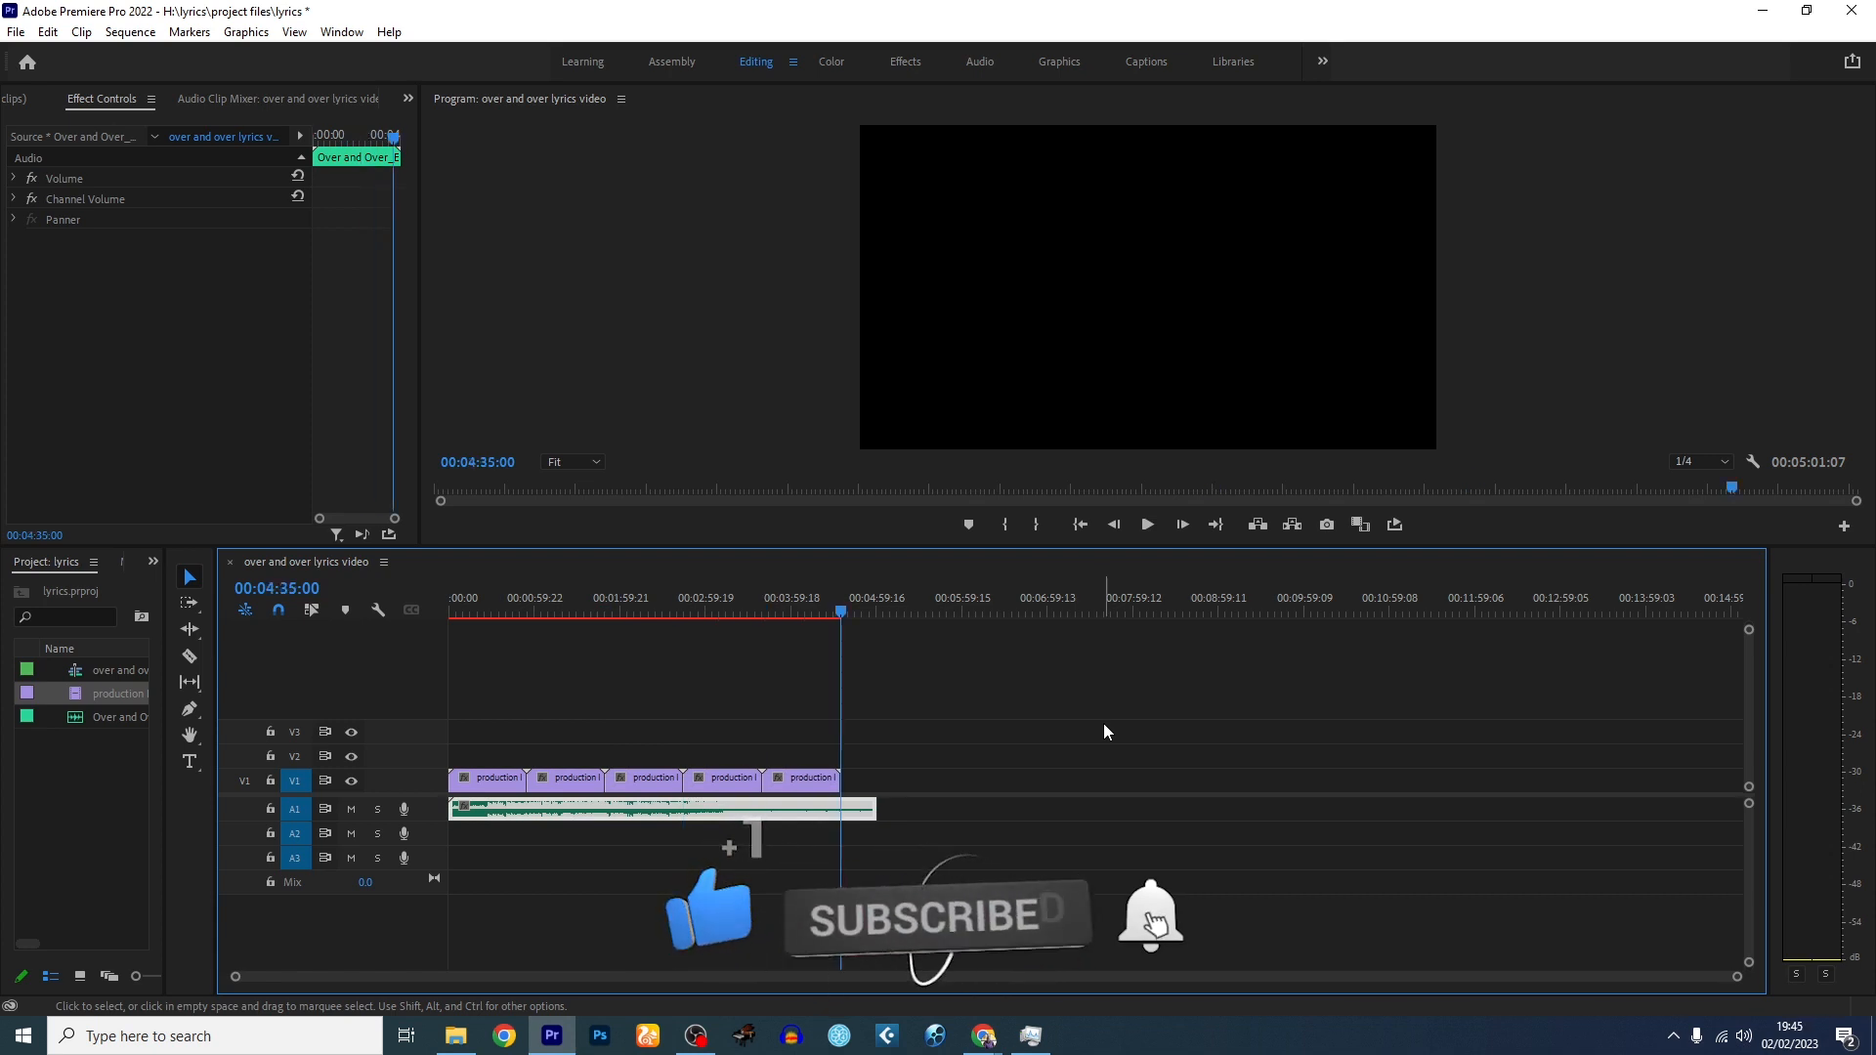
pyautogui.hotkey('ctrl', 'v')
# - Trim the end of the last video clip on V1 to match the end of the song on A1
pyautogui.press('=')
pyautogui.press('=')
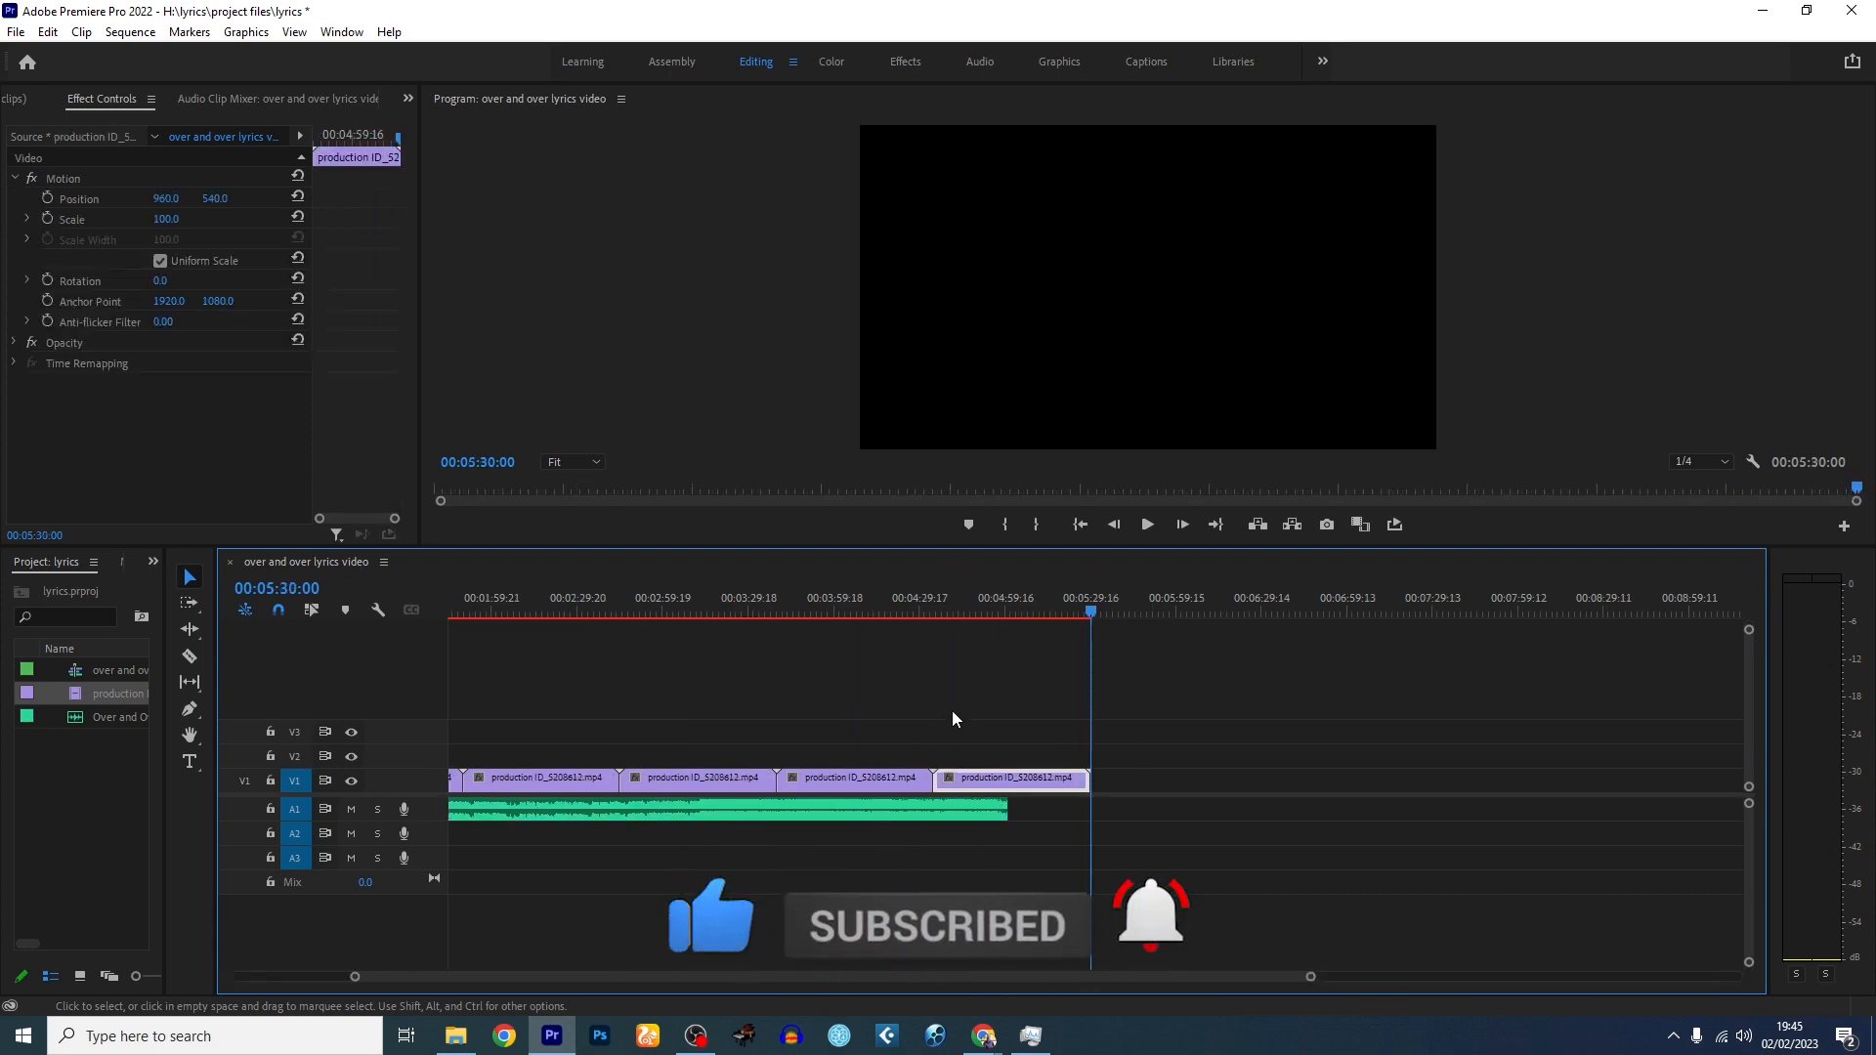
pyautogui.press('-')
pyautogui.press('-')
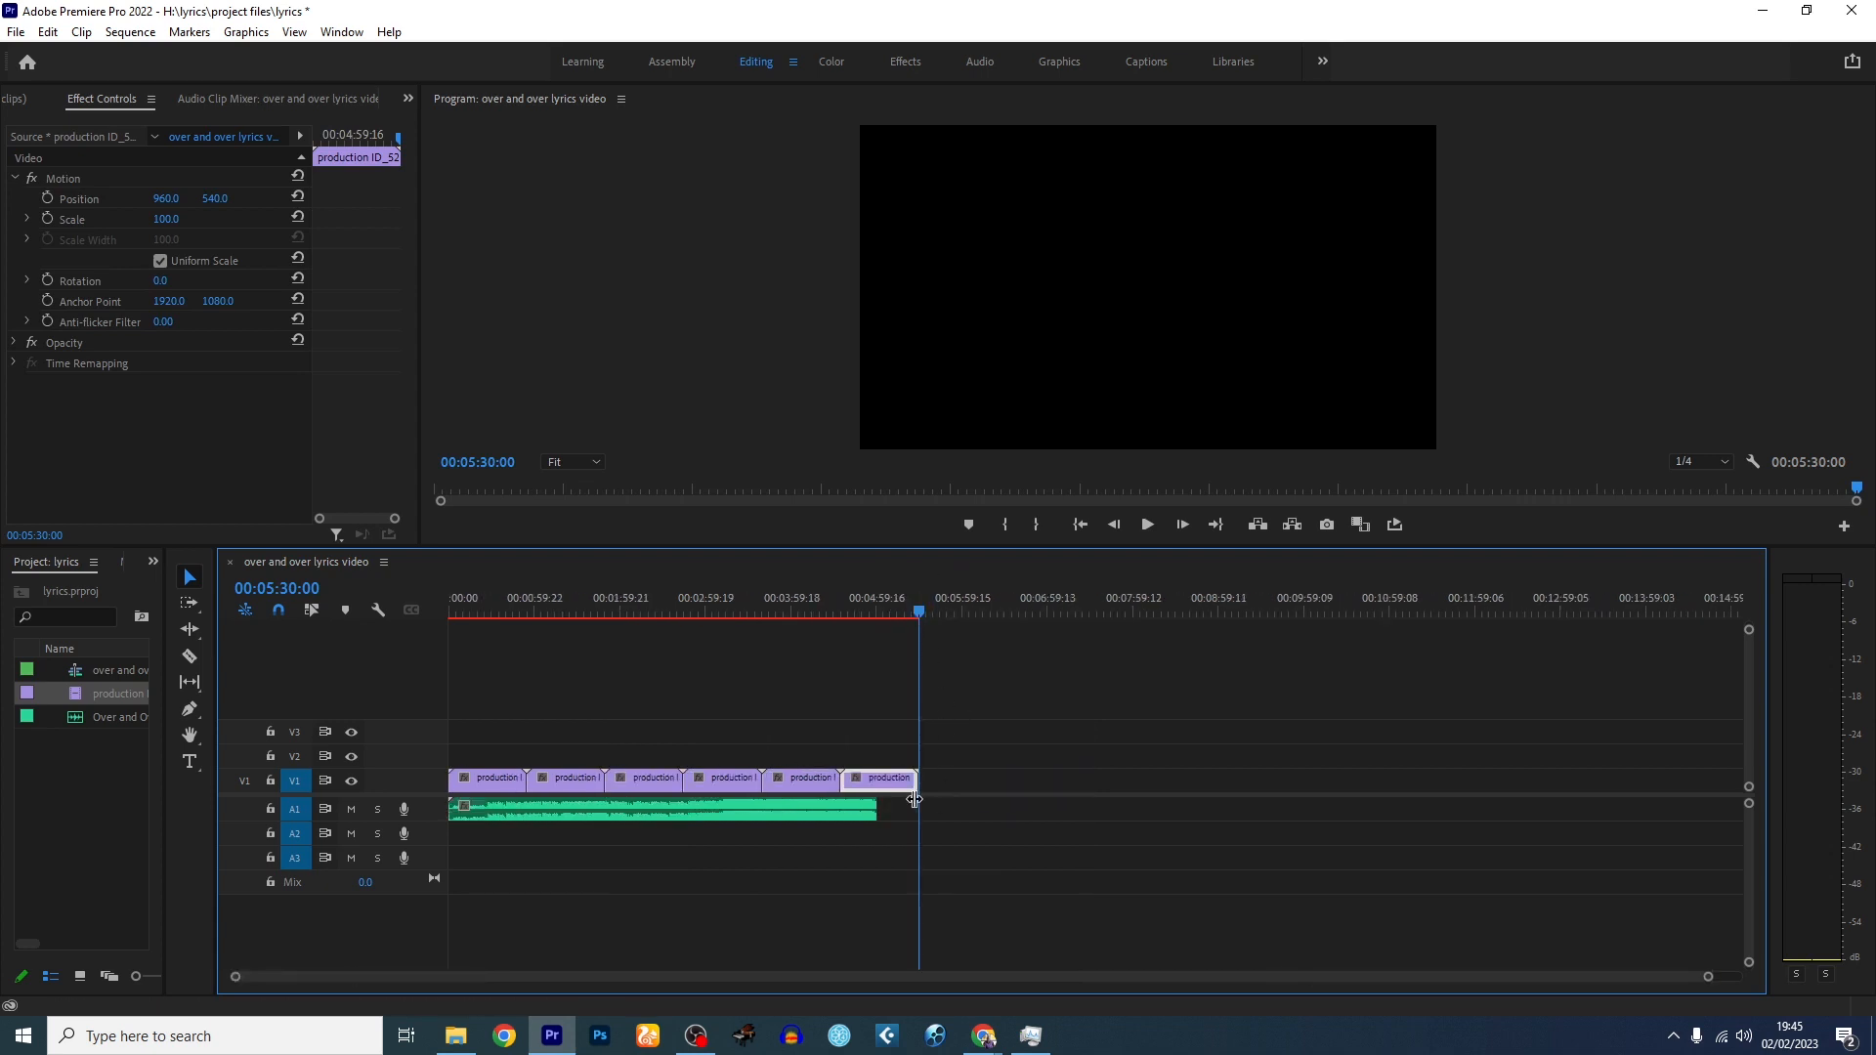
pyautogui.moveTo(913, 779)
pyautogui.mouseDown()
pyautogui.moveTo(858, 779)
pyautogui.moveTo(877, 779)
pyautogui.mouseUp()
# - Return the playhead to the sequence start, preview the song's opening over the background video, and stop playback at 00:00:28:21
pyautogui.click(873, 598)
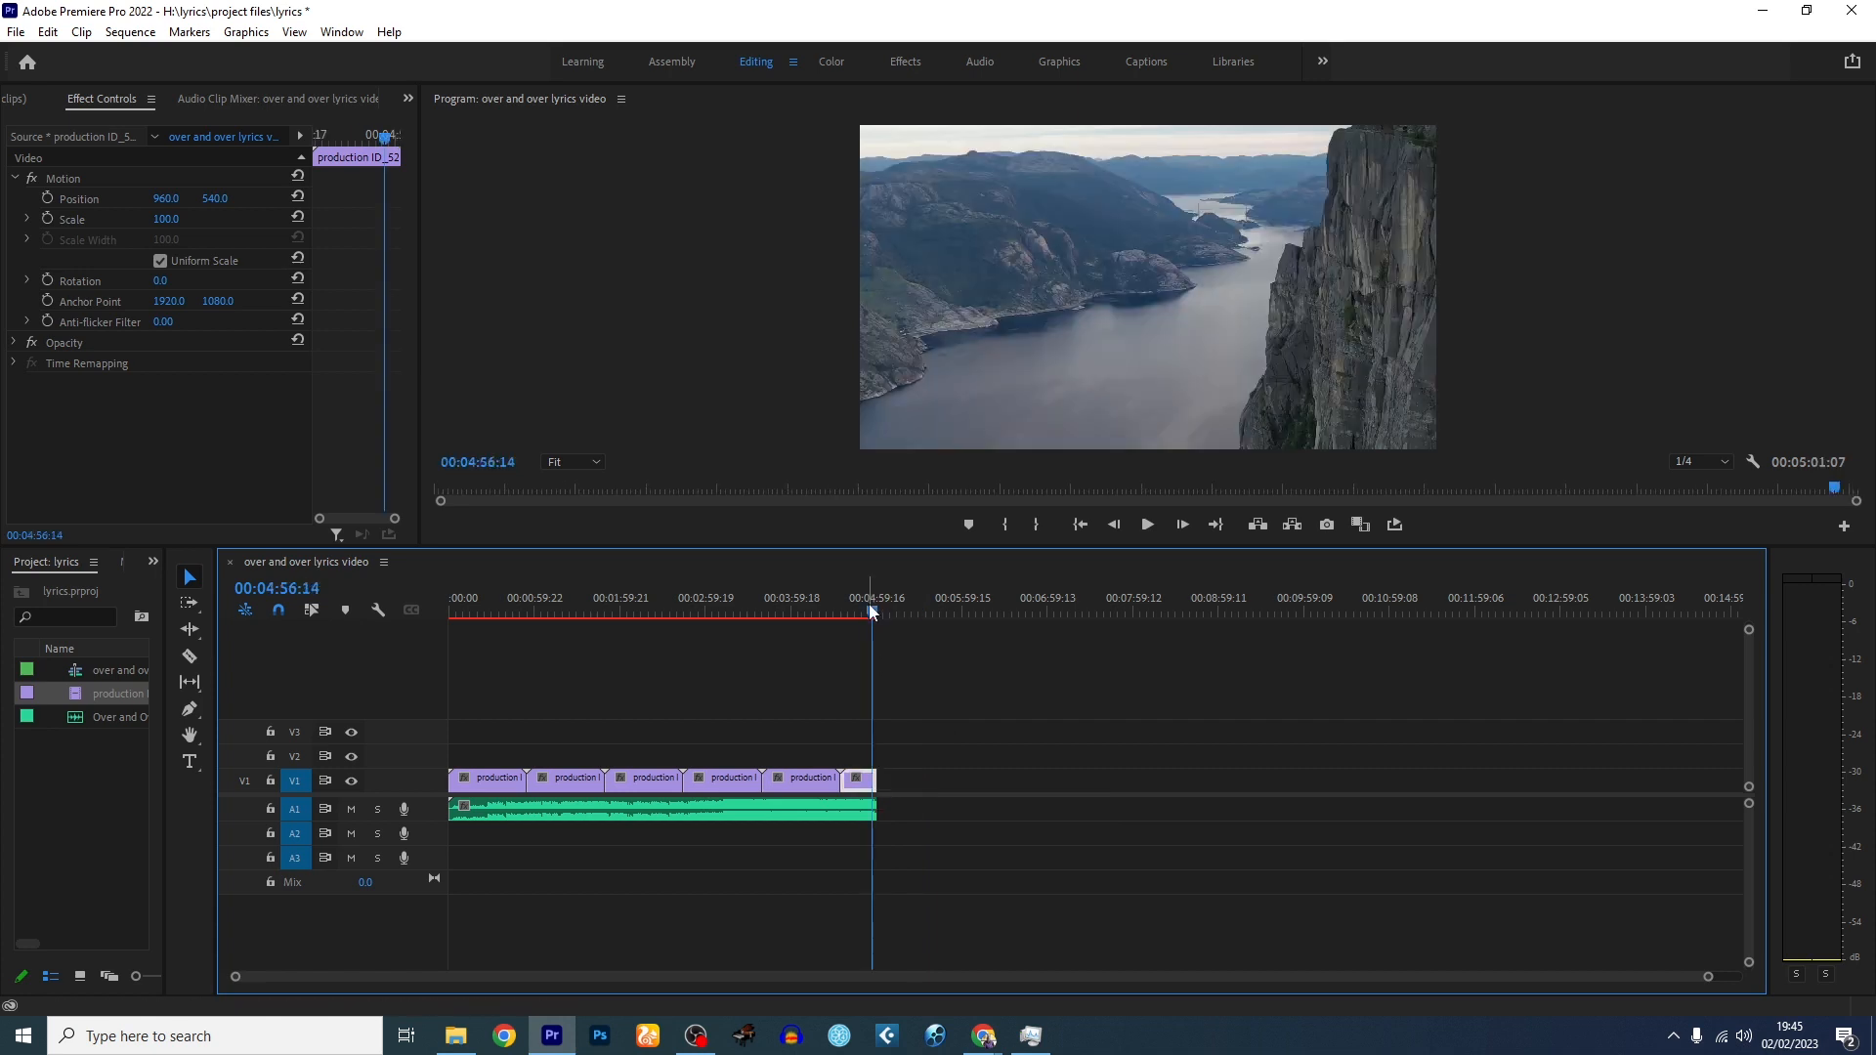
pyautogui.moveTo(870, 604); pyautogui.dragTo(412, 639)
pyautogui.press('=')
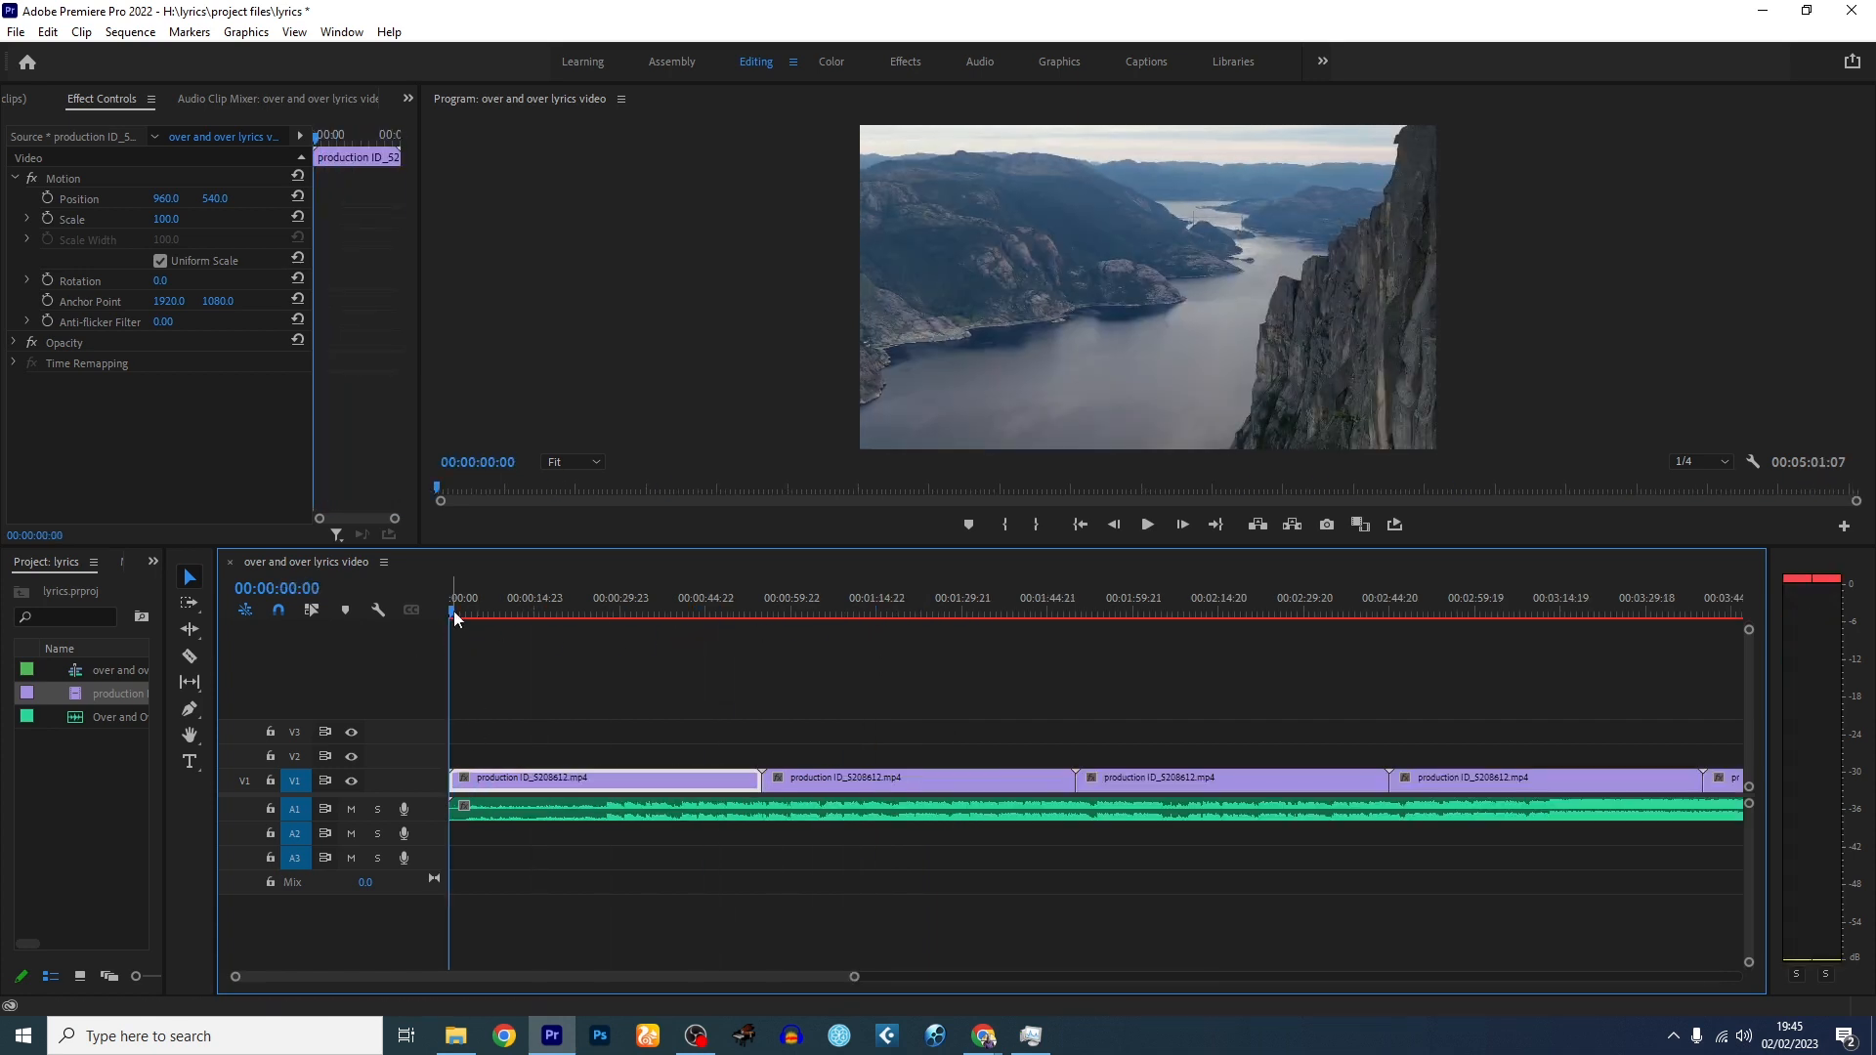
pyautogui.click(453, 606)
pyautogui.click(452, 613)
pyautogui.moveTo(454, 610); pyautogui.dragTo(535, 659)
pyautogui.press('space')
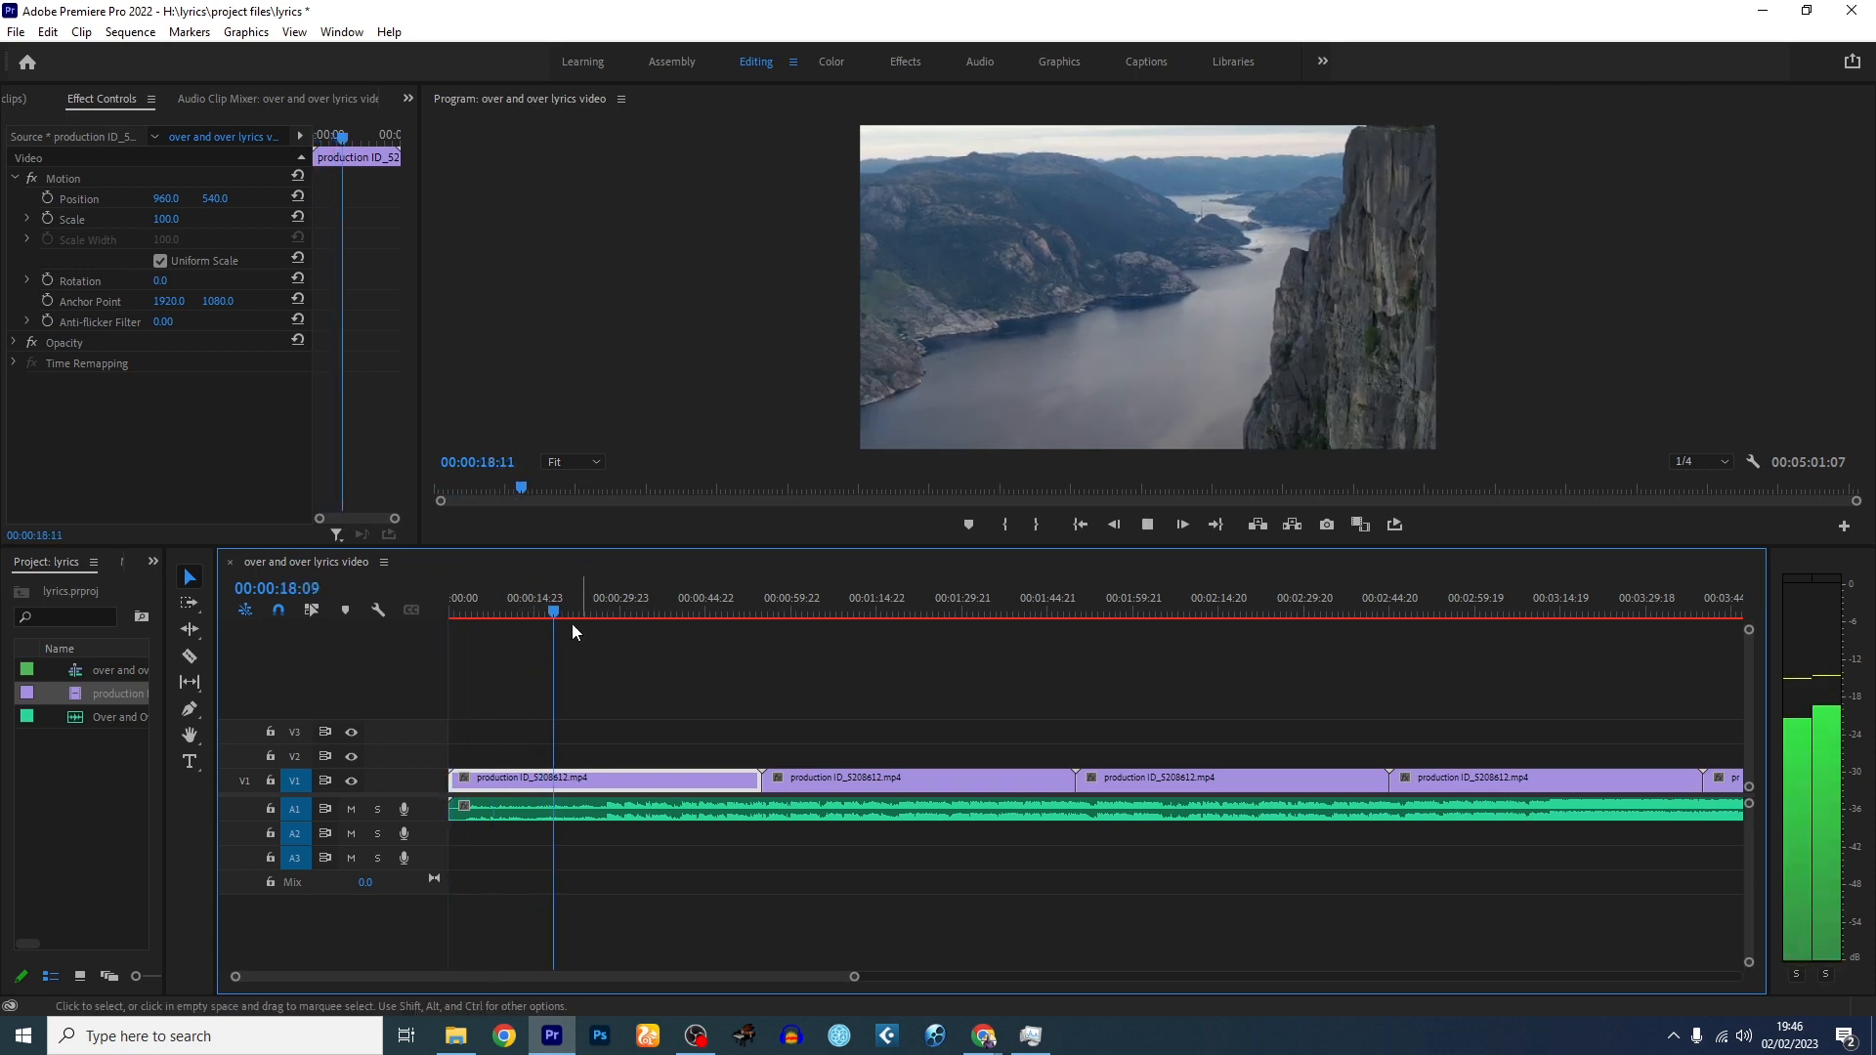
pyautogui.click(565, 615)
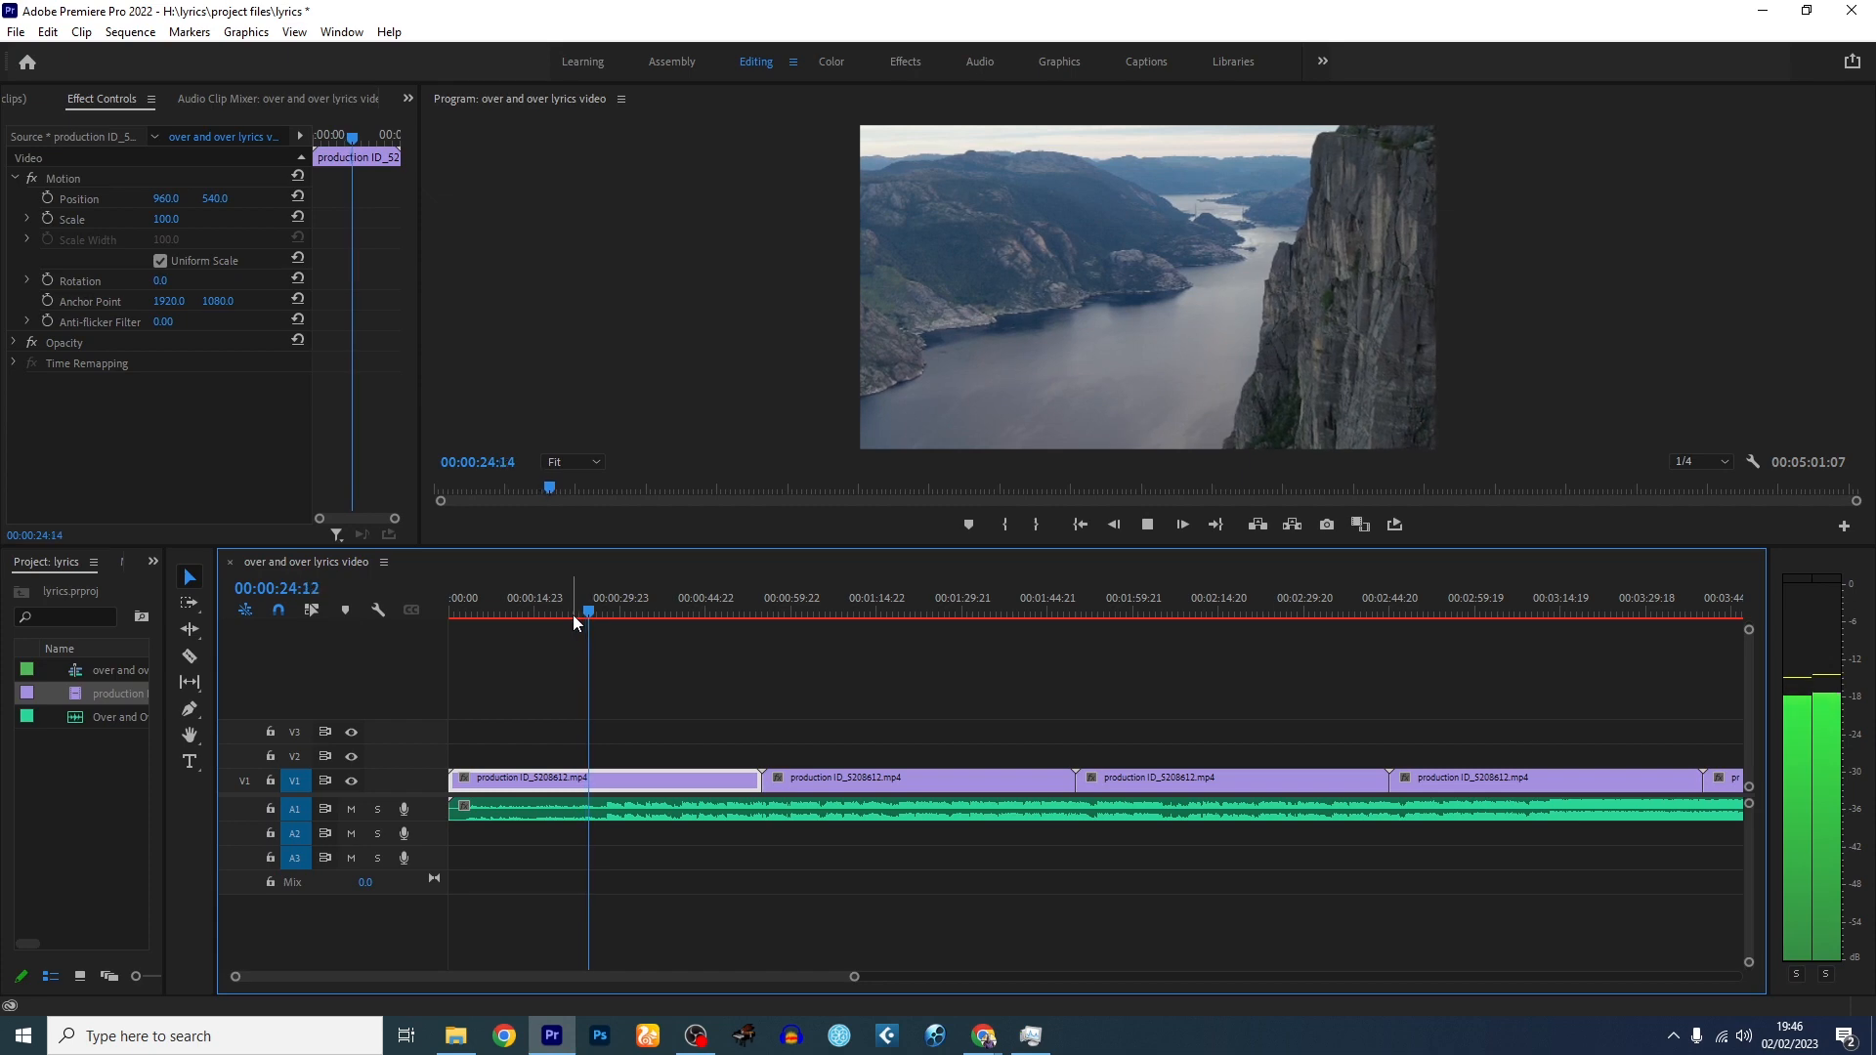
pyautogui.press('space')
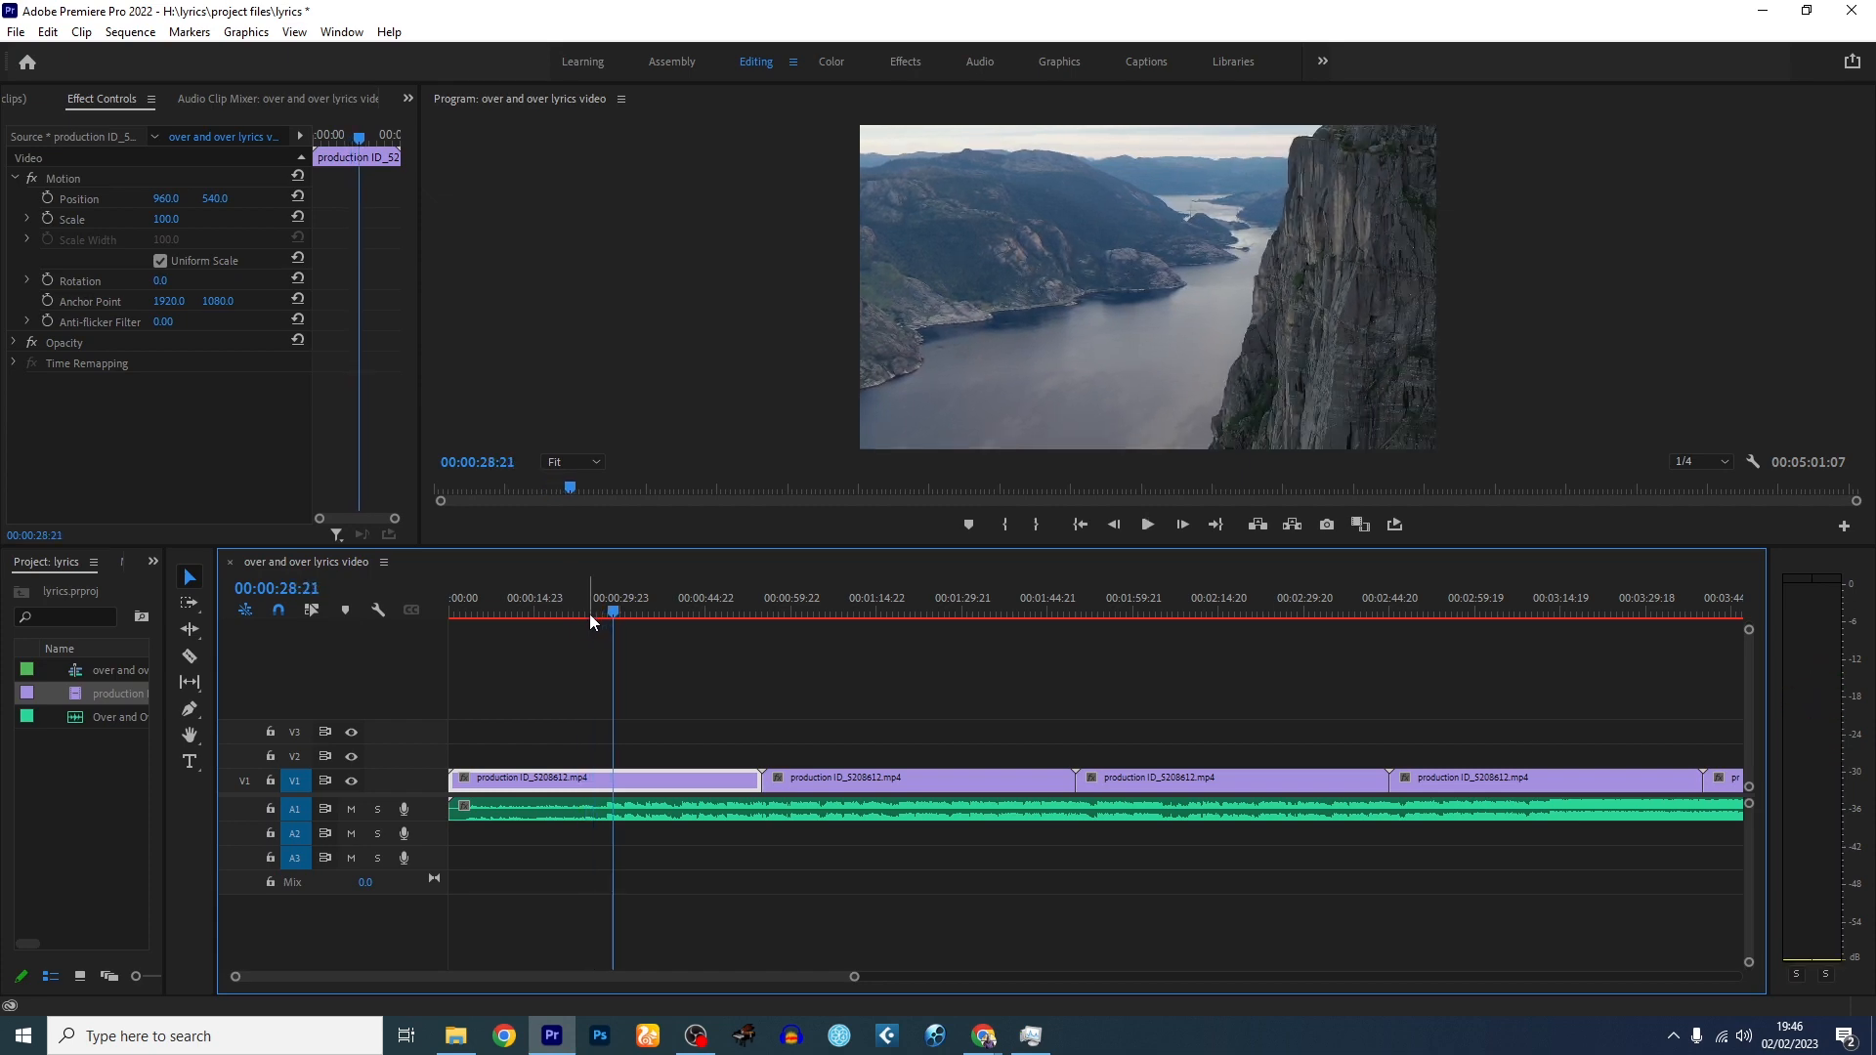
# - Play the song from just before its volume rise near 00:00:27 and park the playhead at 00:00:27:17
pyautogui.press('=')
pyautogui.press('=')
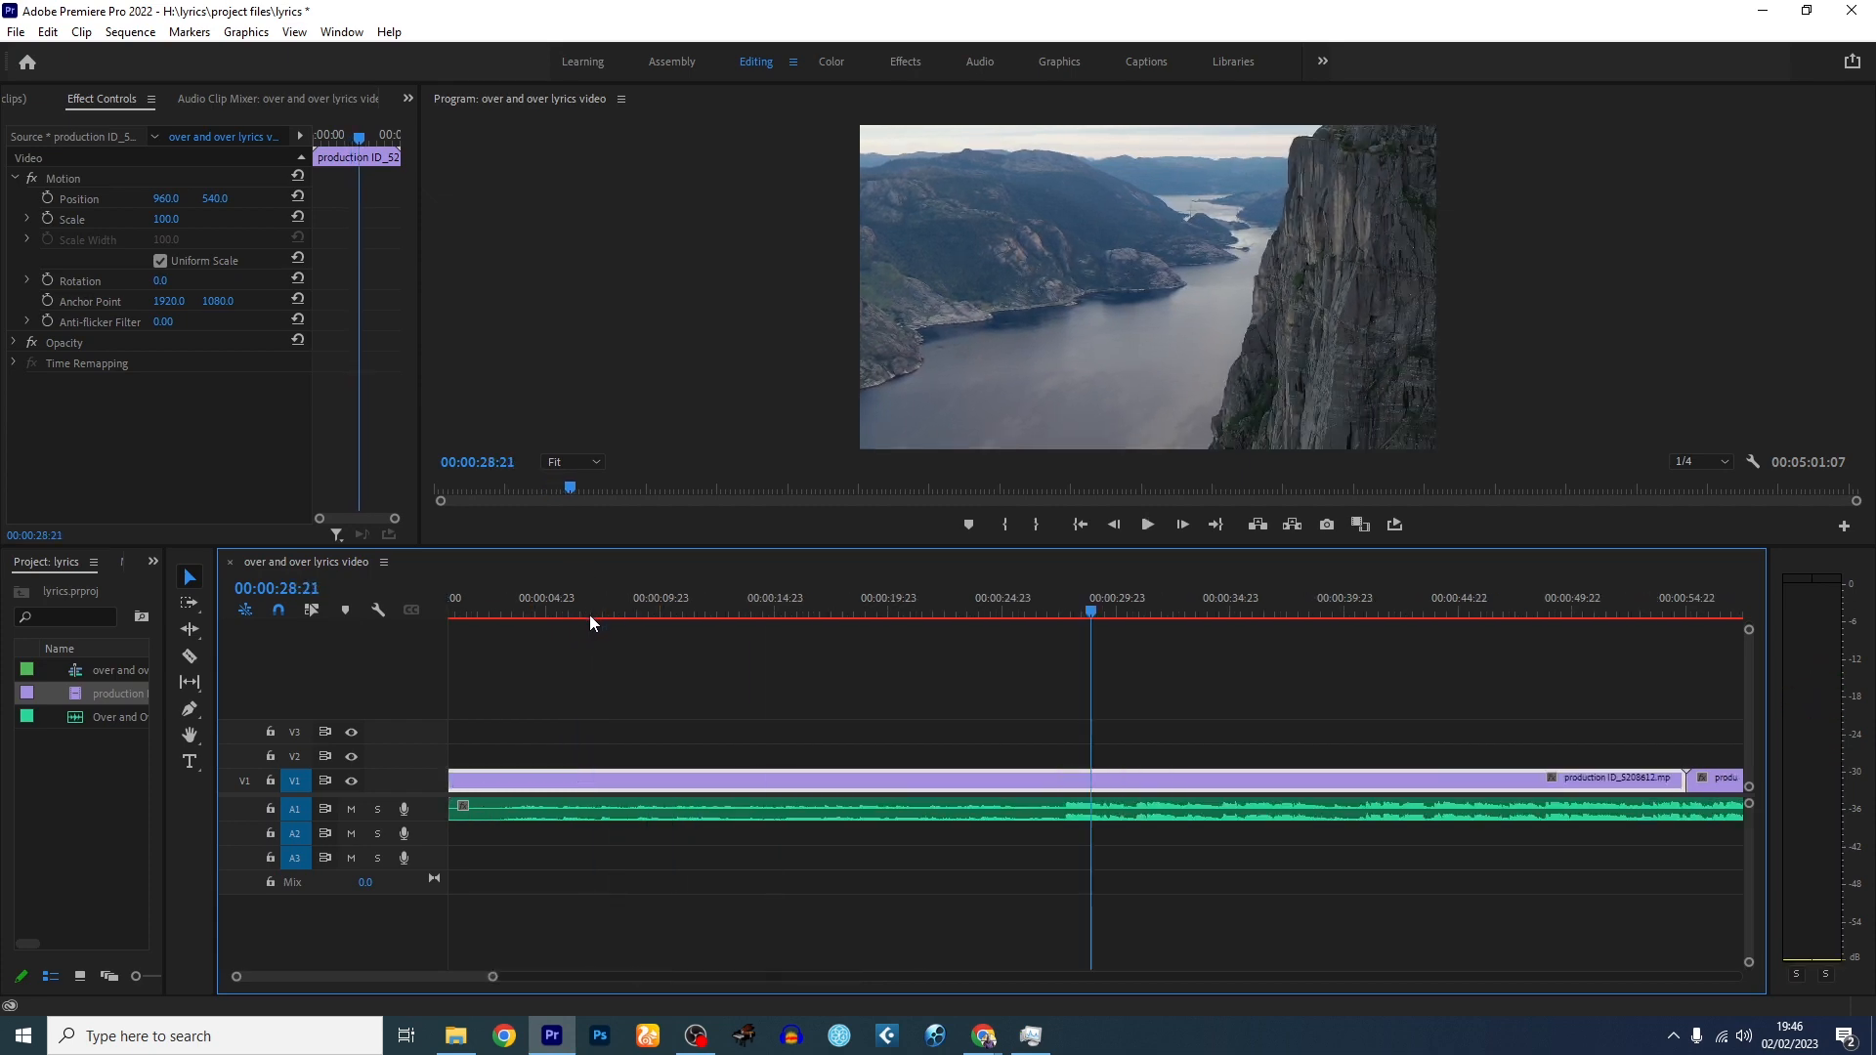
pyautogui.click(1039, 602)
pyautogui.press('space')
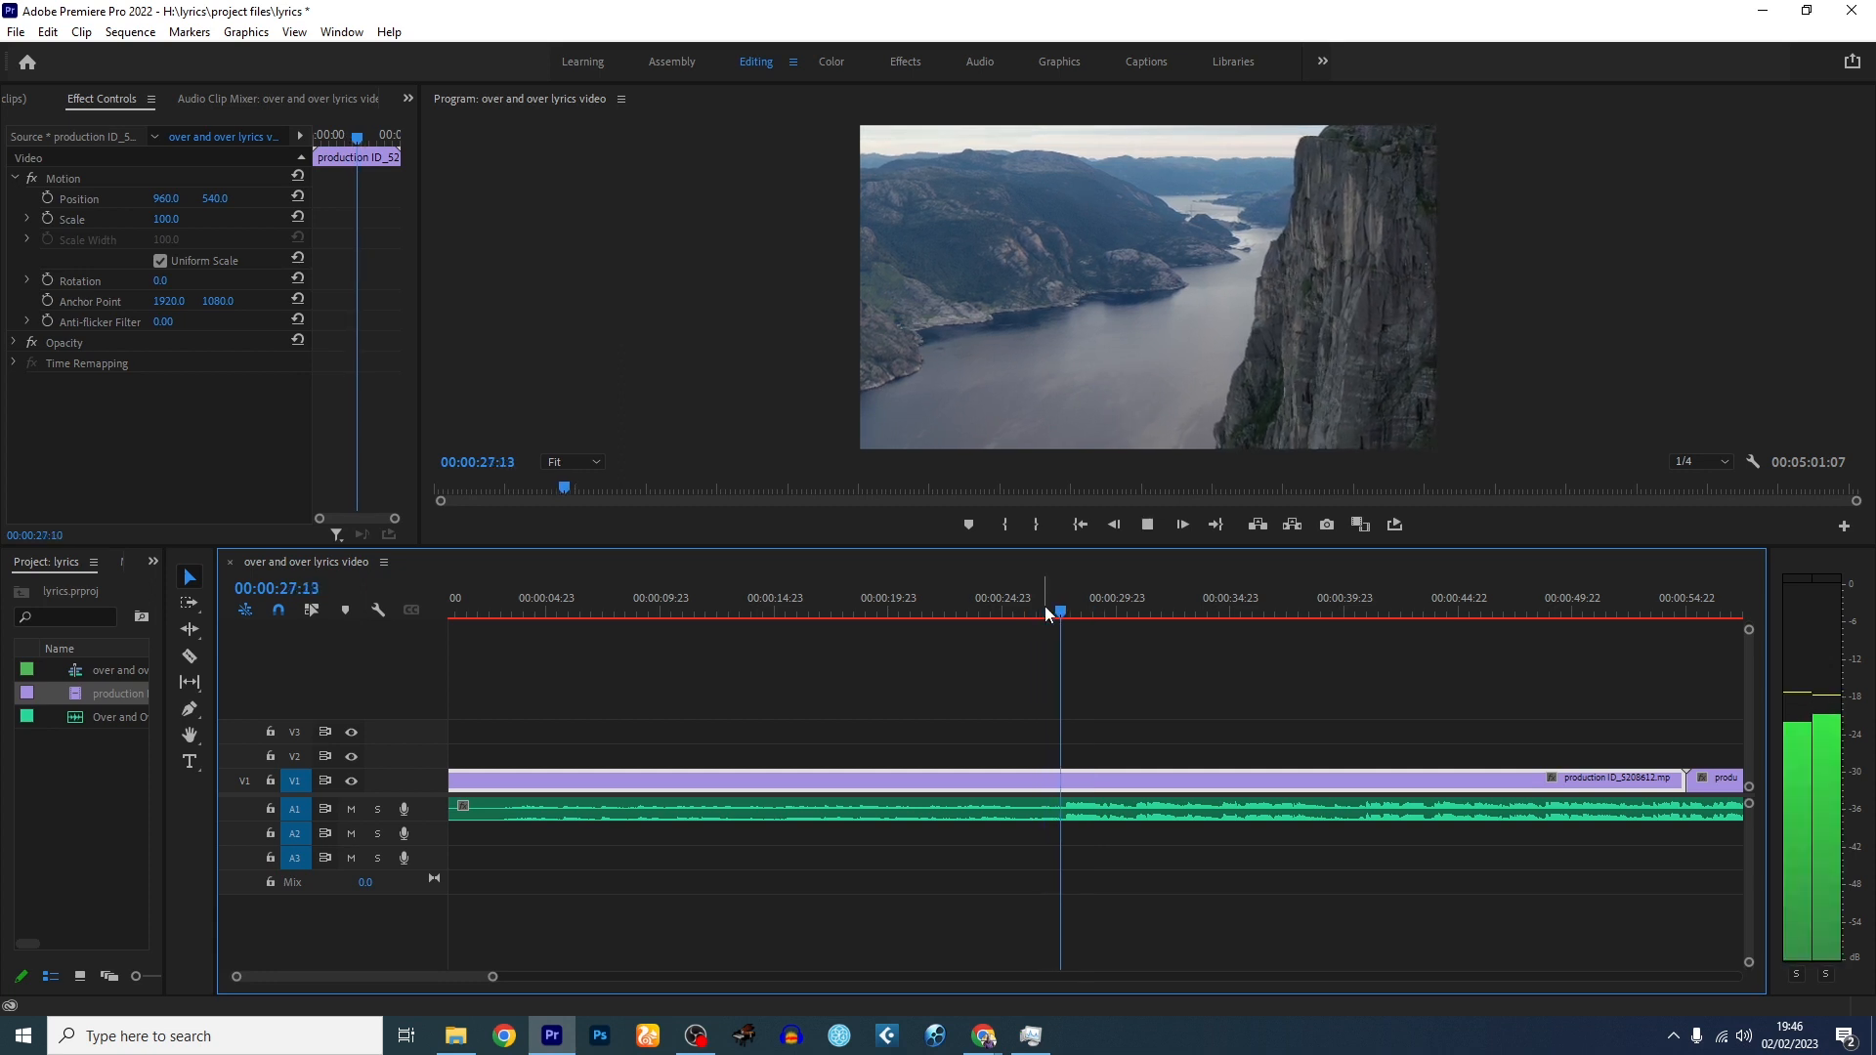
pyautogui.click(1064, 603)
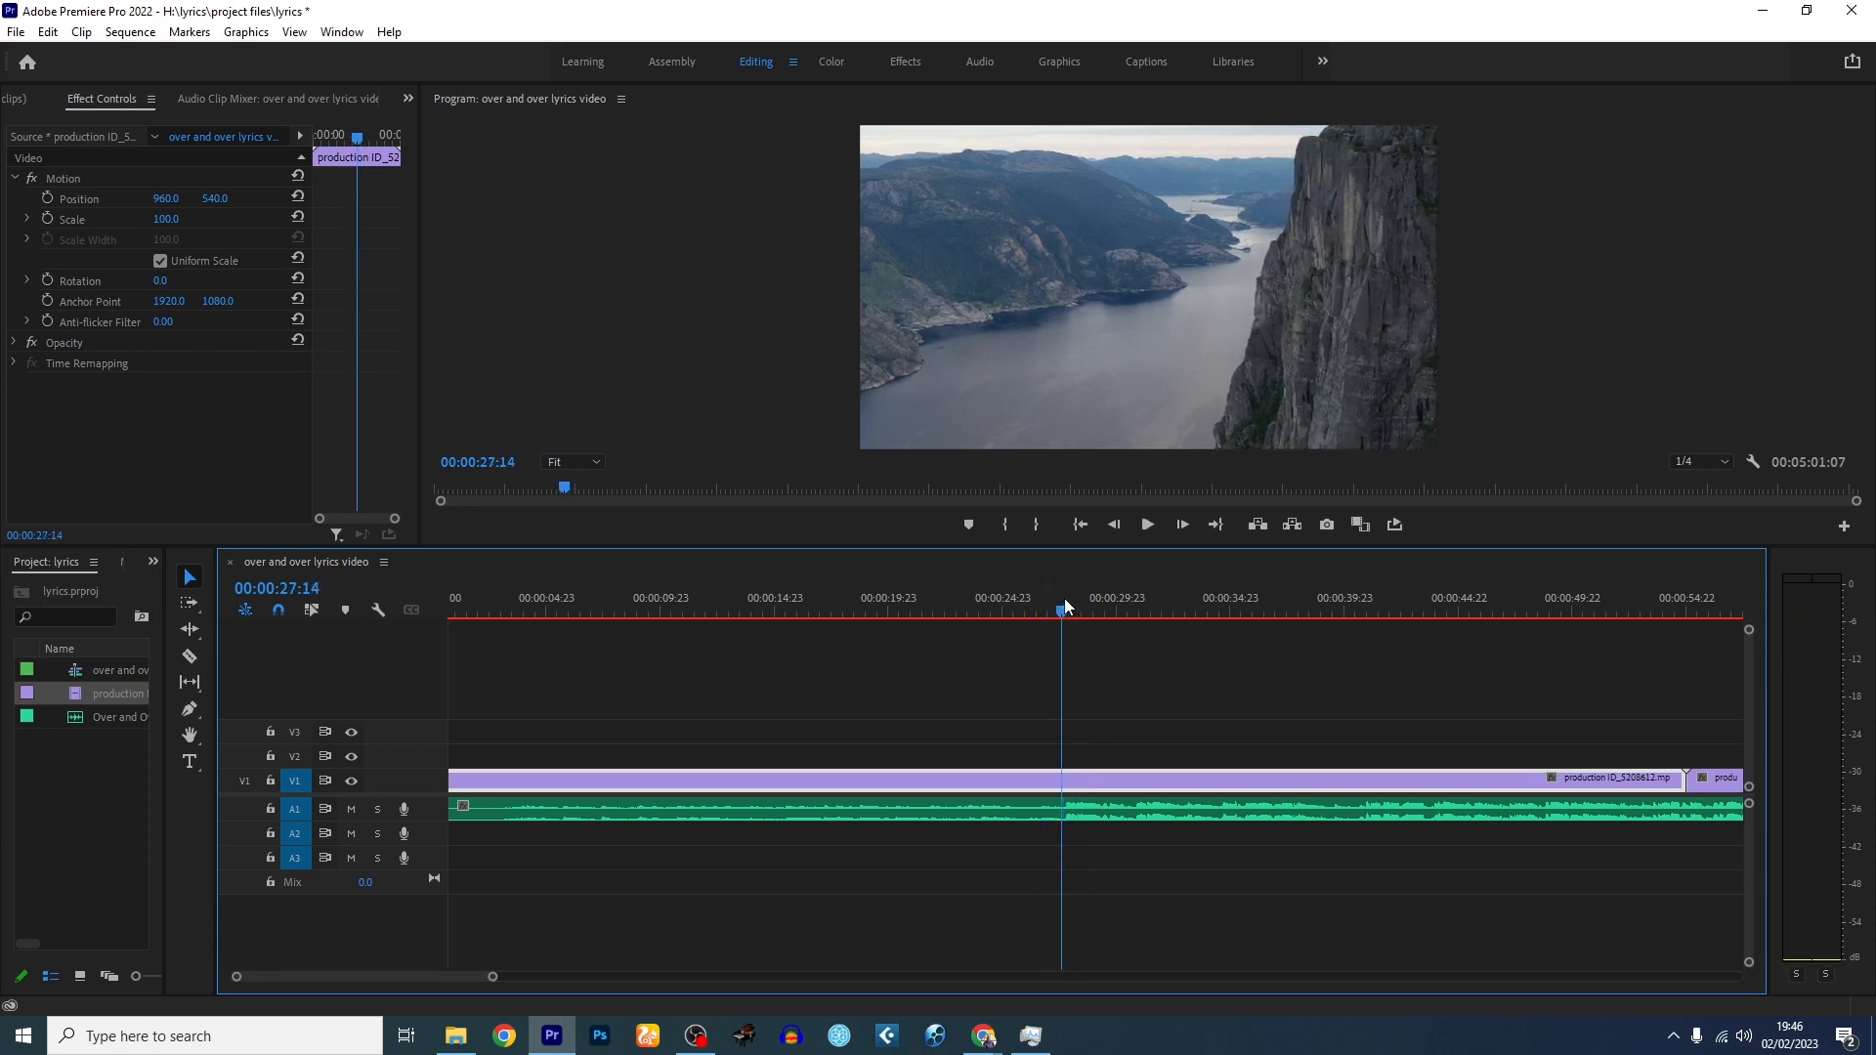
pyautogui.press('space')
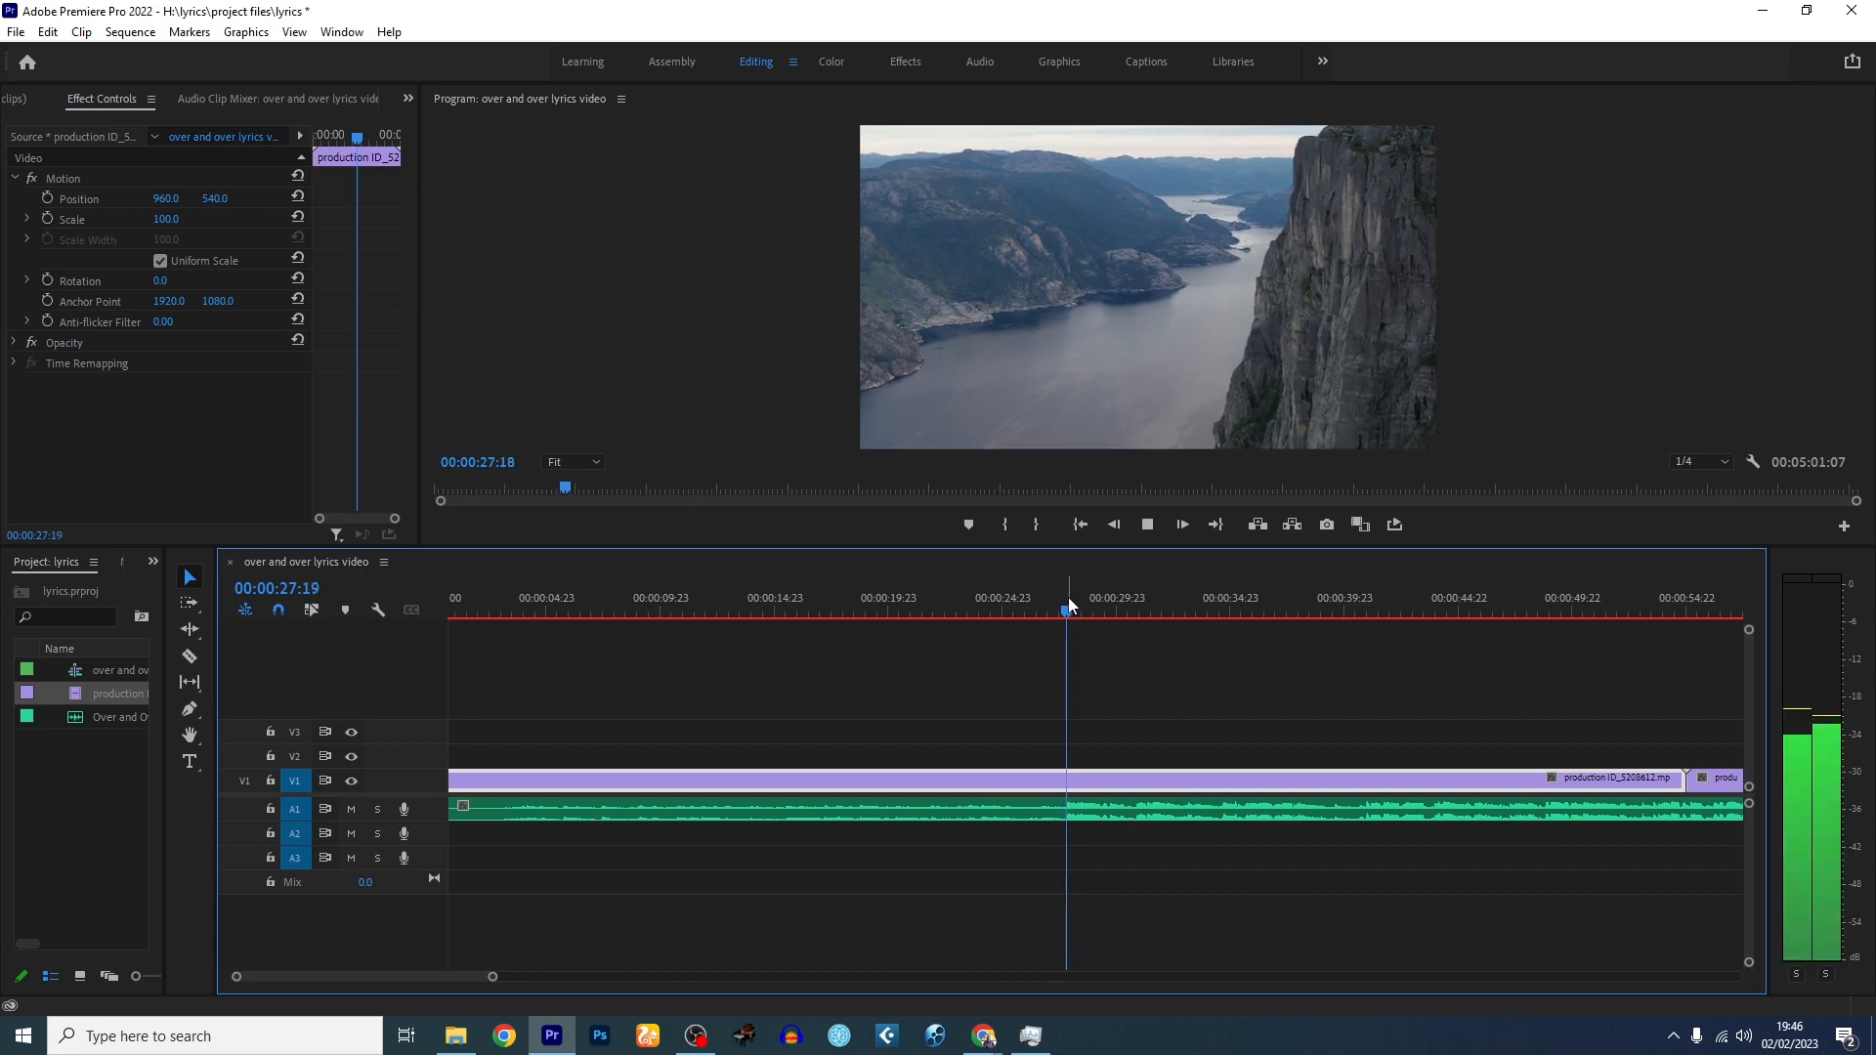
pyautogui.press('space')
# - Add a text layer over the video on V2 reading "I've Stood On The Bank" and "Of A Wide Raging River" on two lines
pyautogui.click(177, 799)
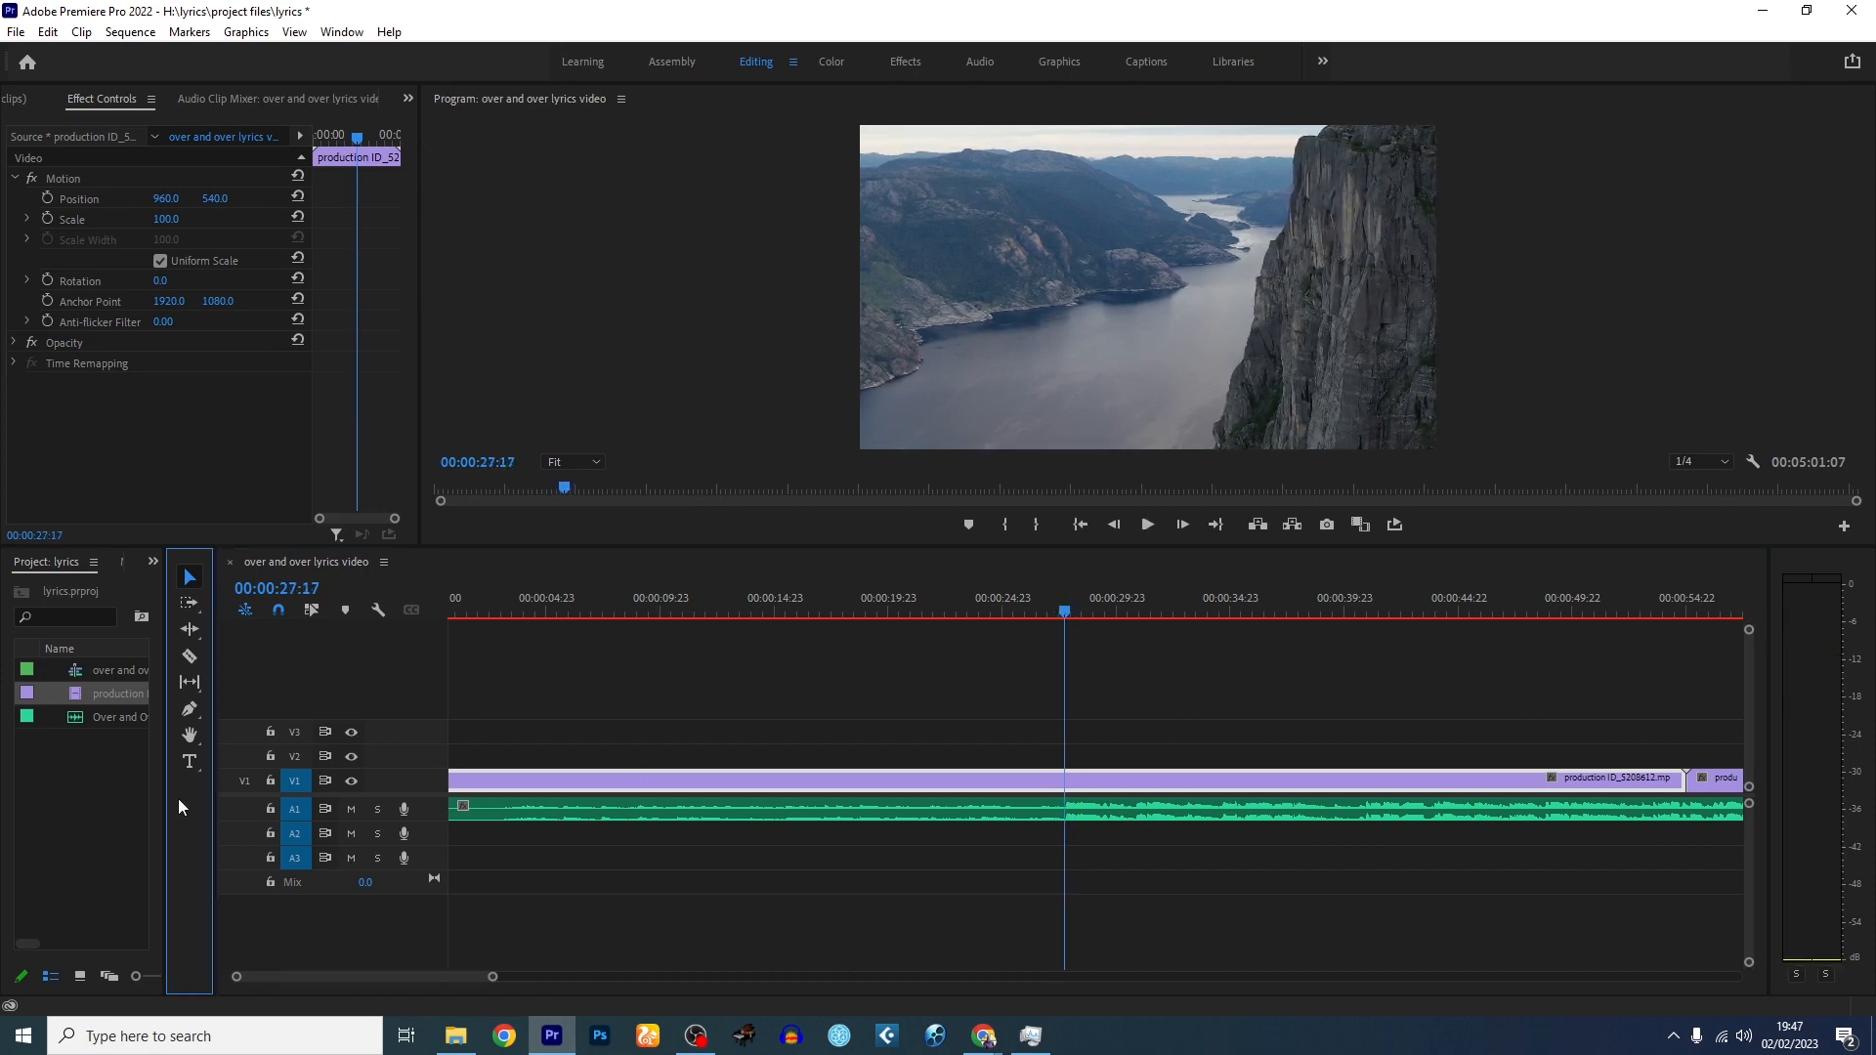
pyautogui.click(190, 768)
pyautogui.click(1066, 308)
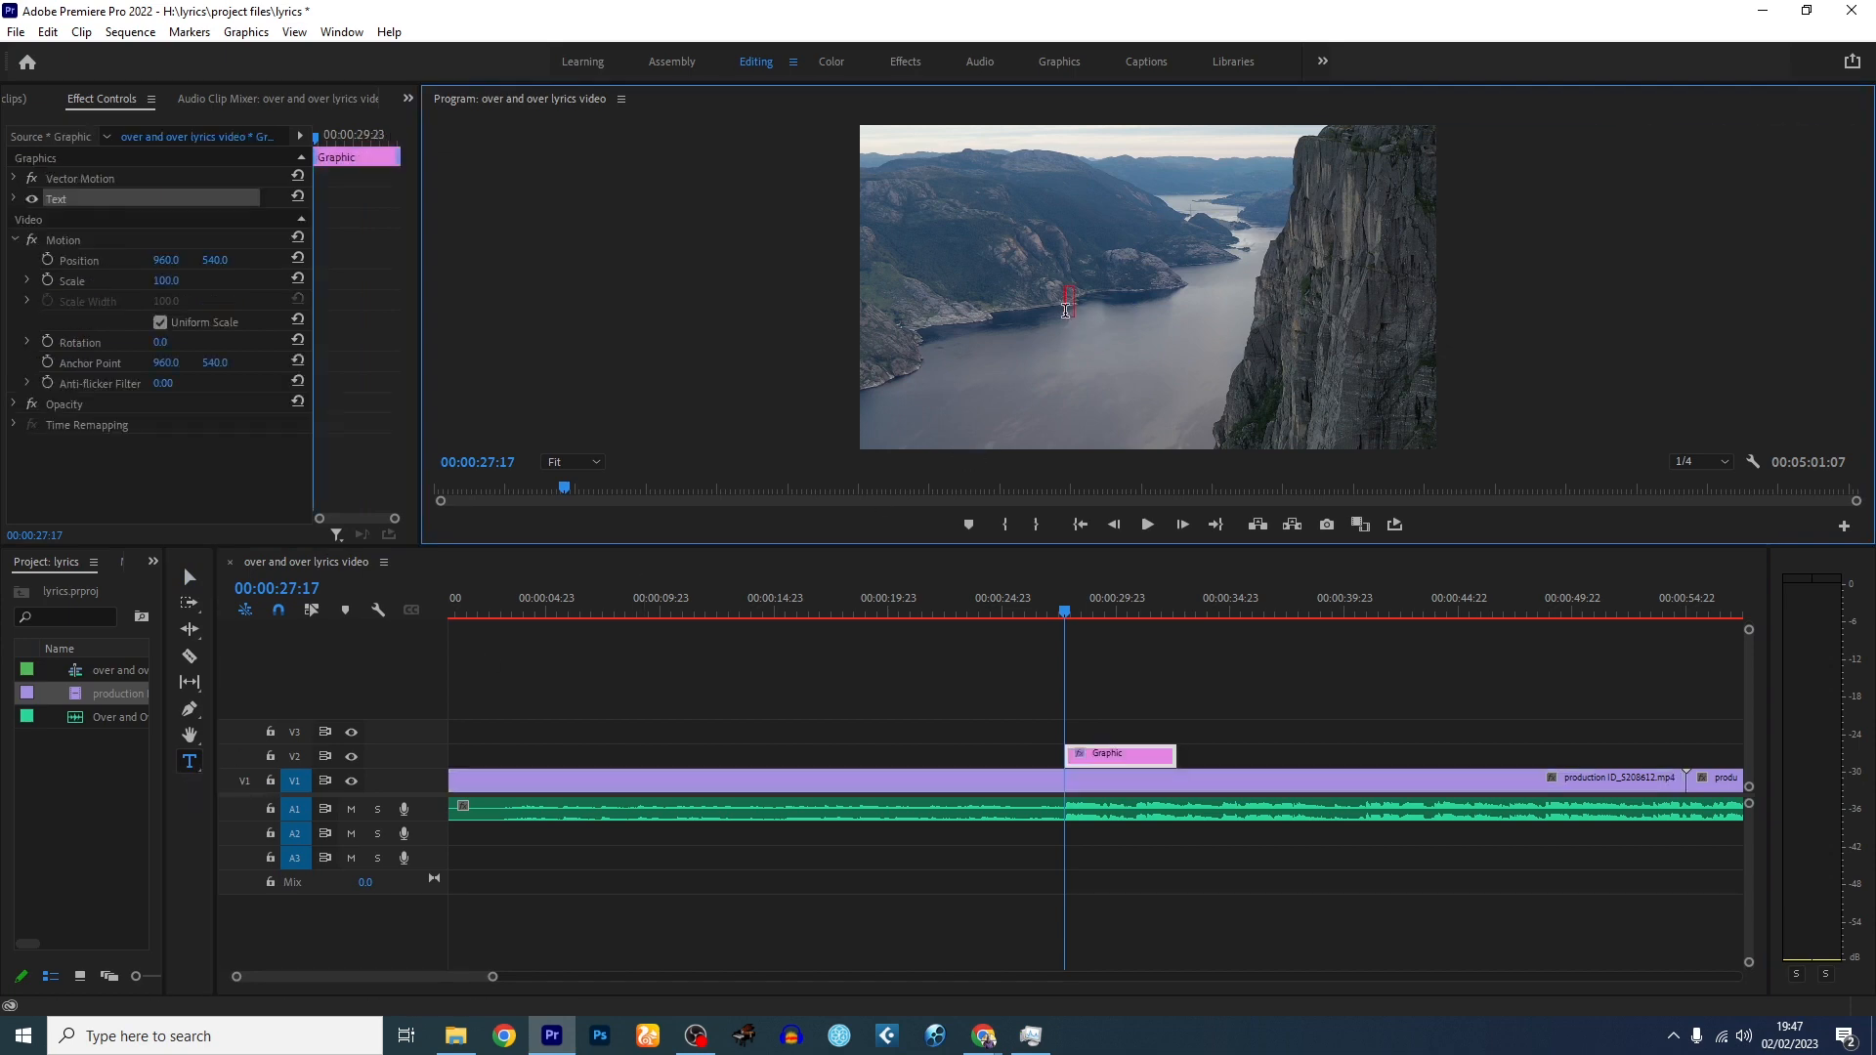
pyautogui.rightClick(1098, 768)
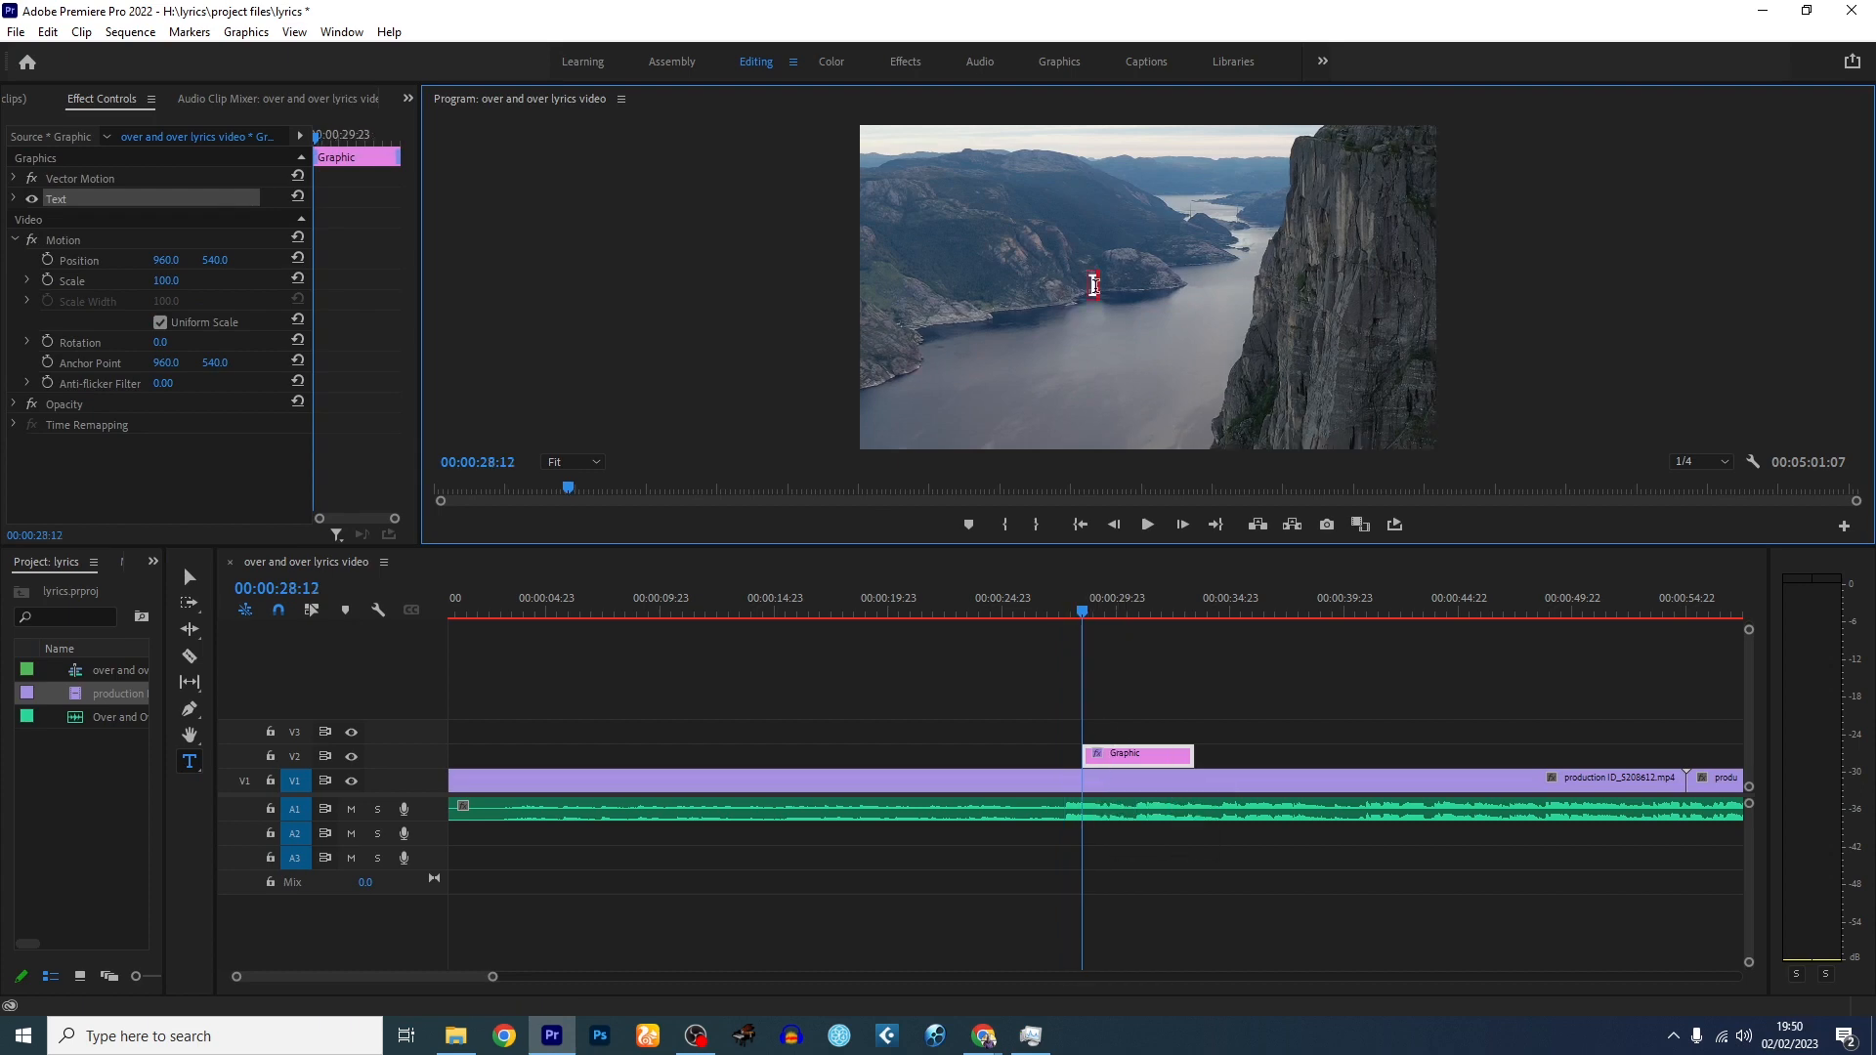
pyautogui.write("I've Stood On The Bank O")
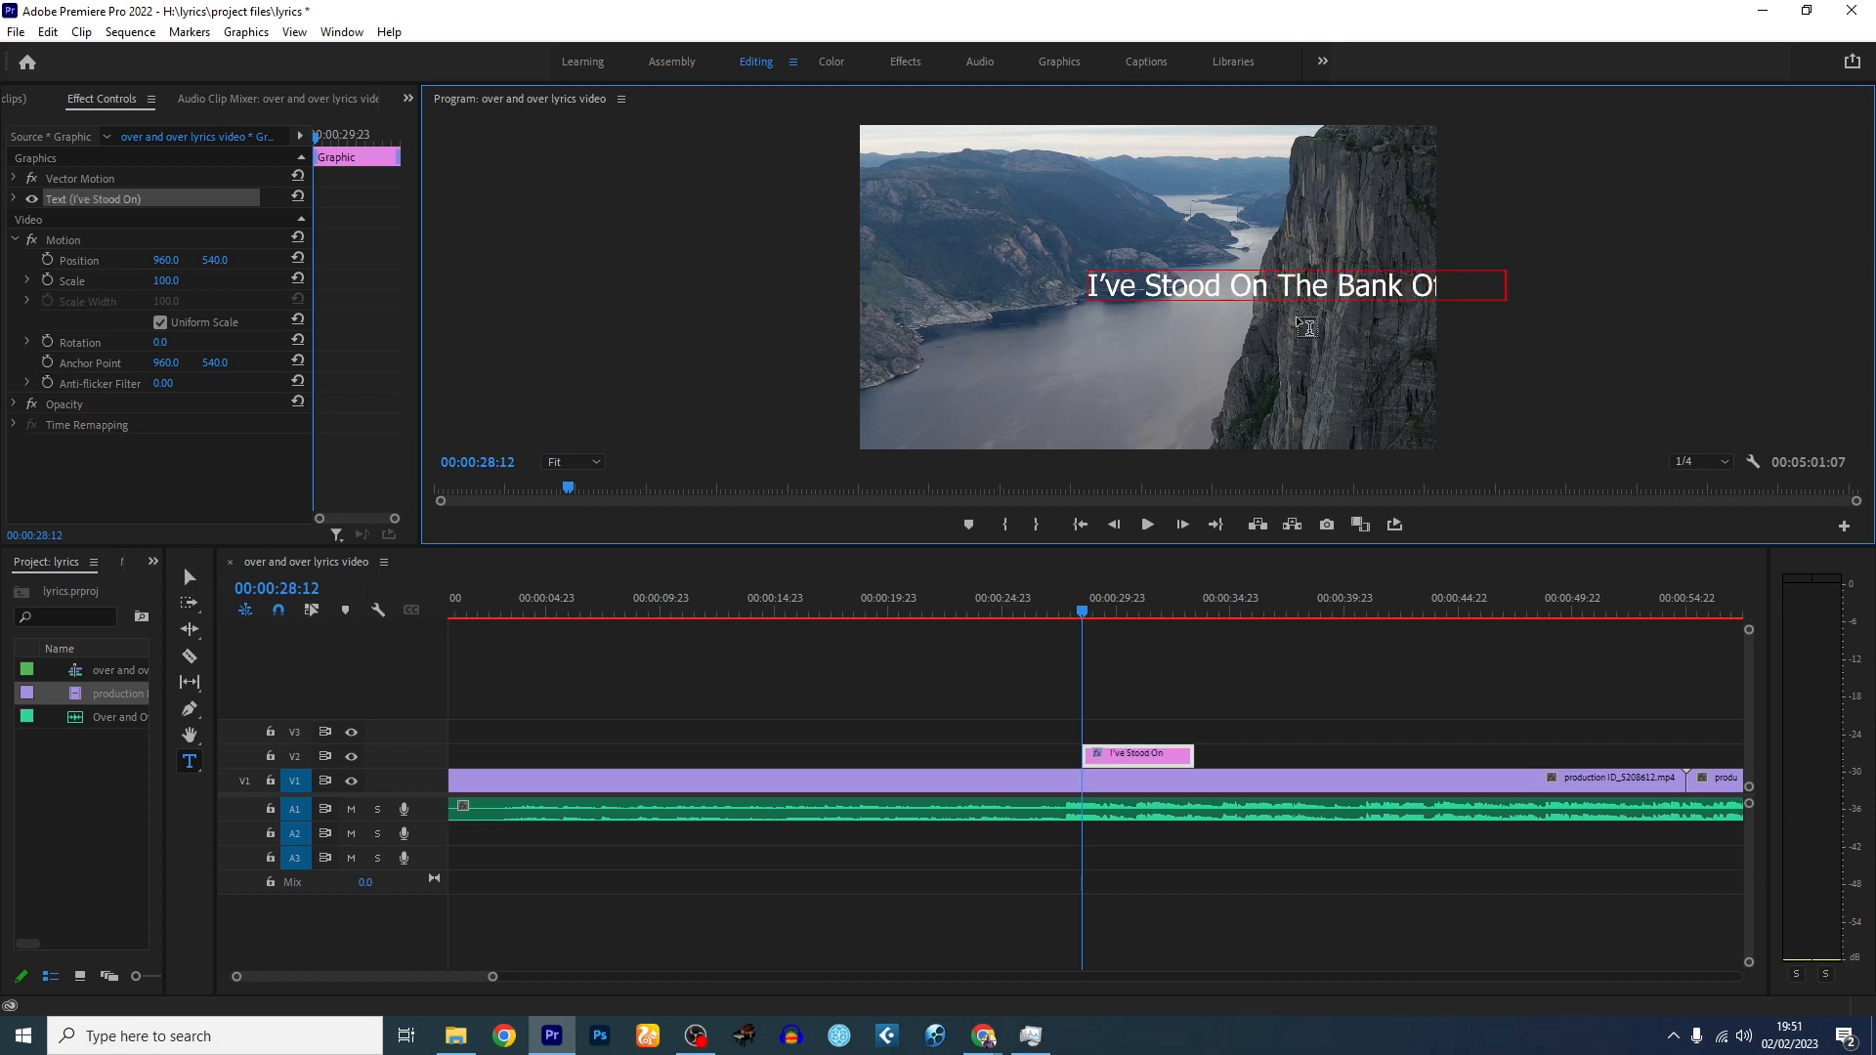
pyautogui.write('f A Wide Raging River')
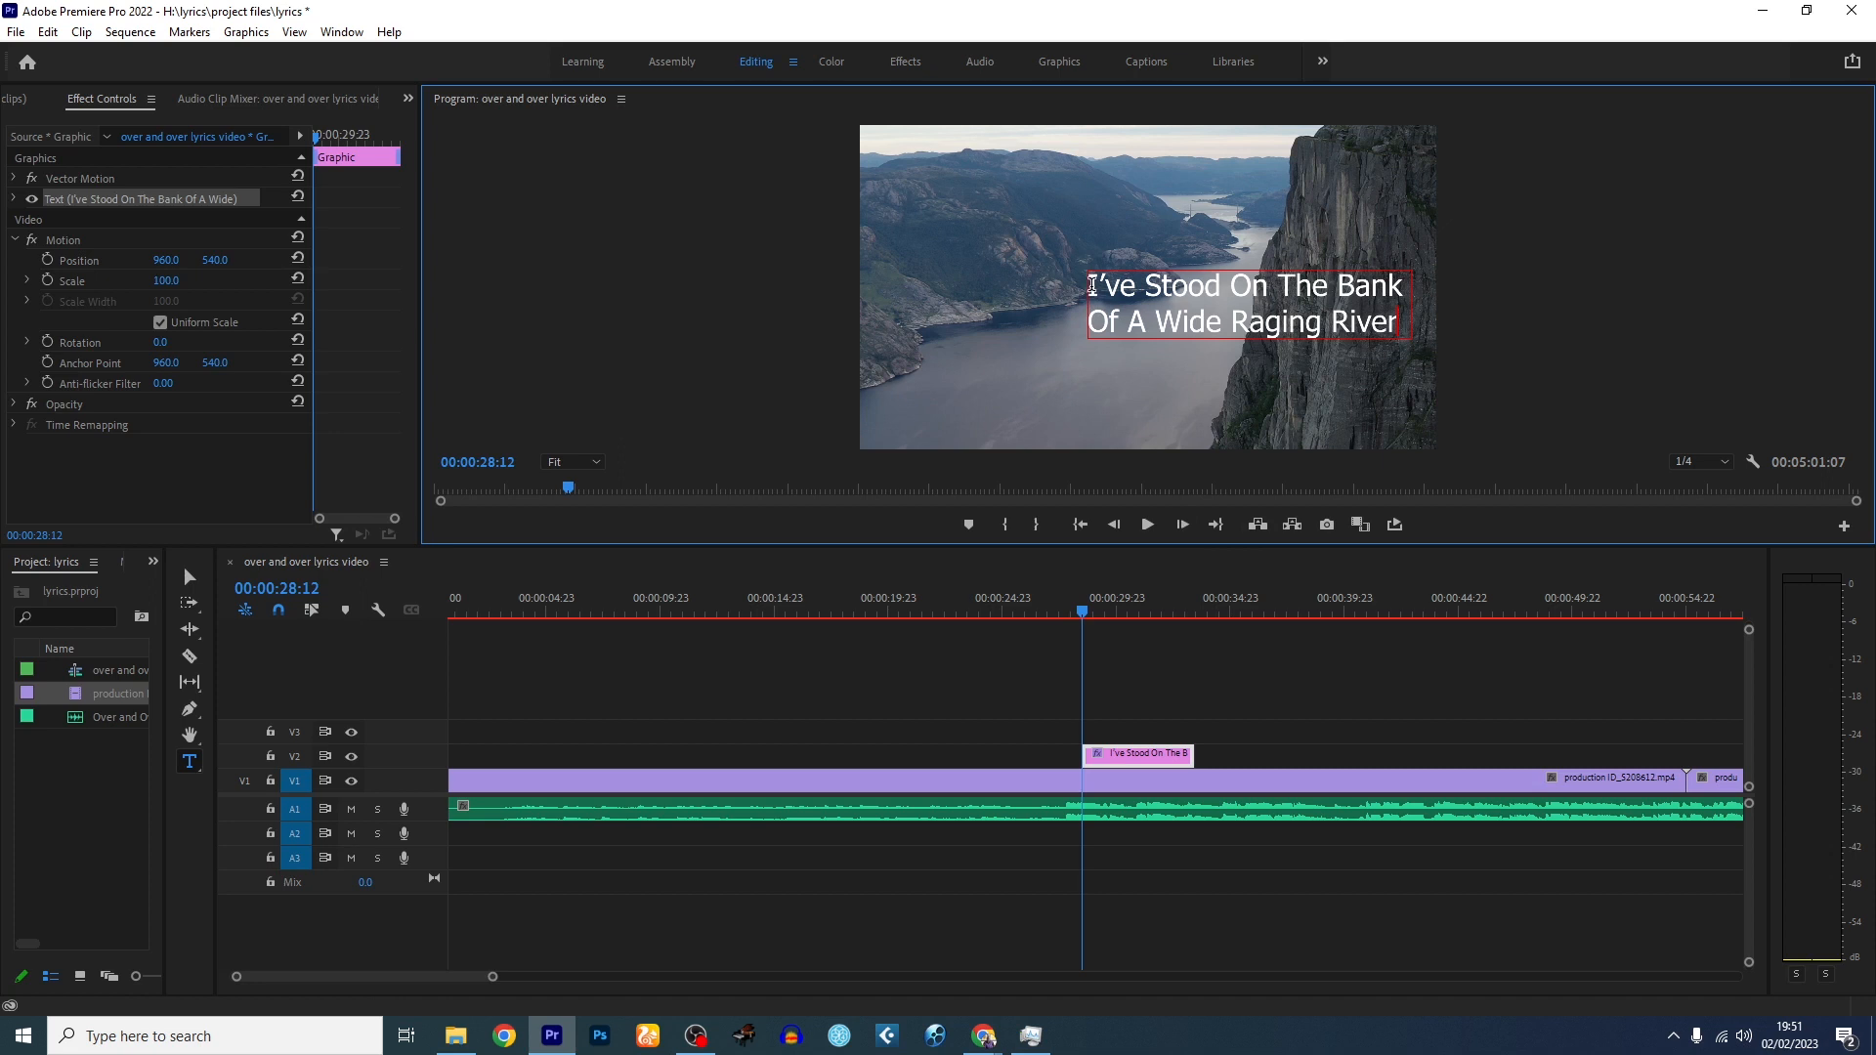
# - Switch to the Graphics workspace, center-align the two lyric lines, and center the text horizontally in the frame
pyautogui.moveTo(1092, 285); pyautogui.dragTo(1405, 339)
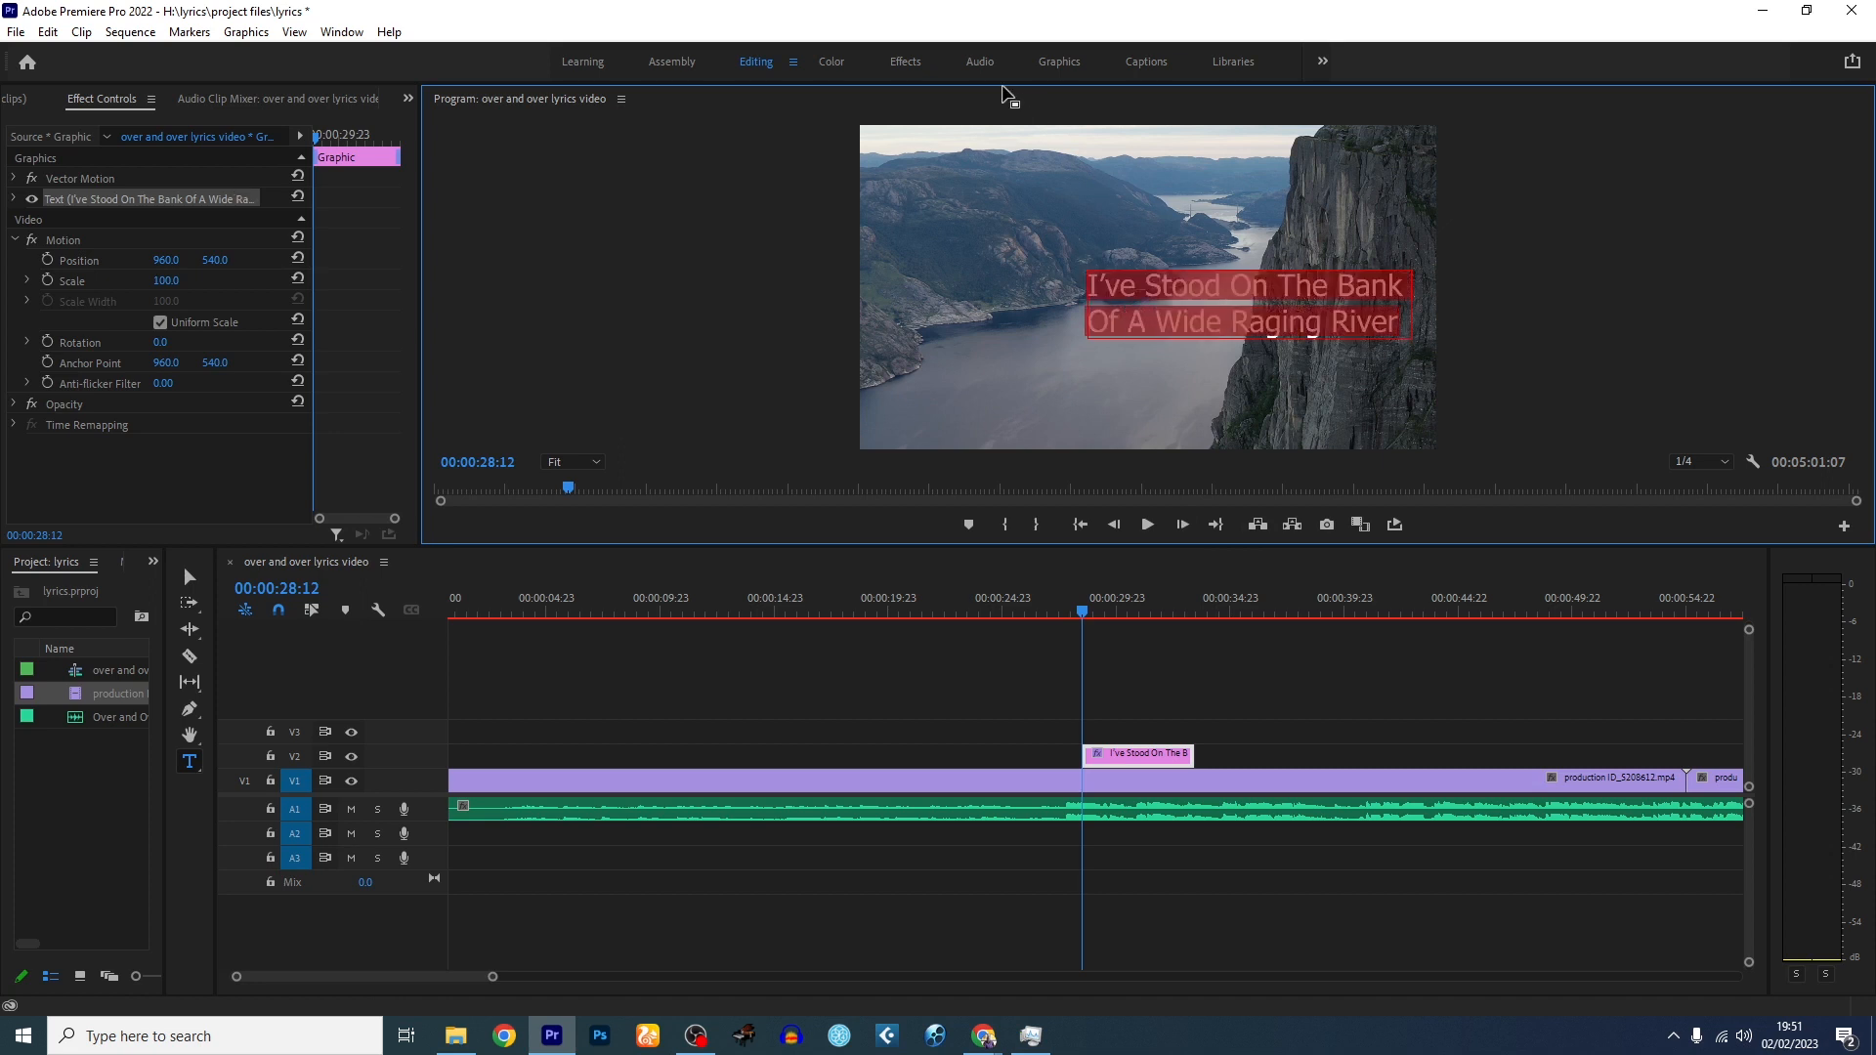
pyautogui.click(1063, 66)
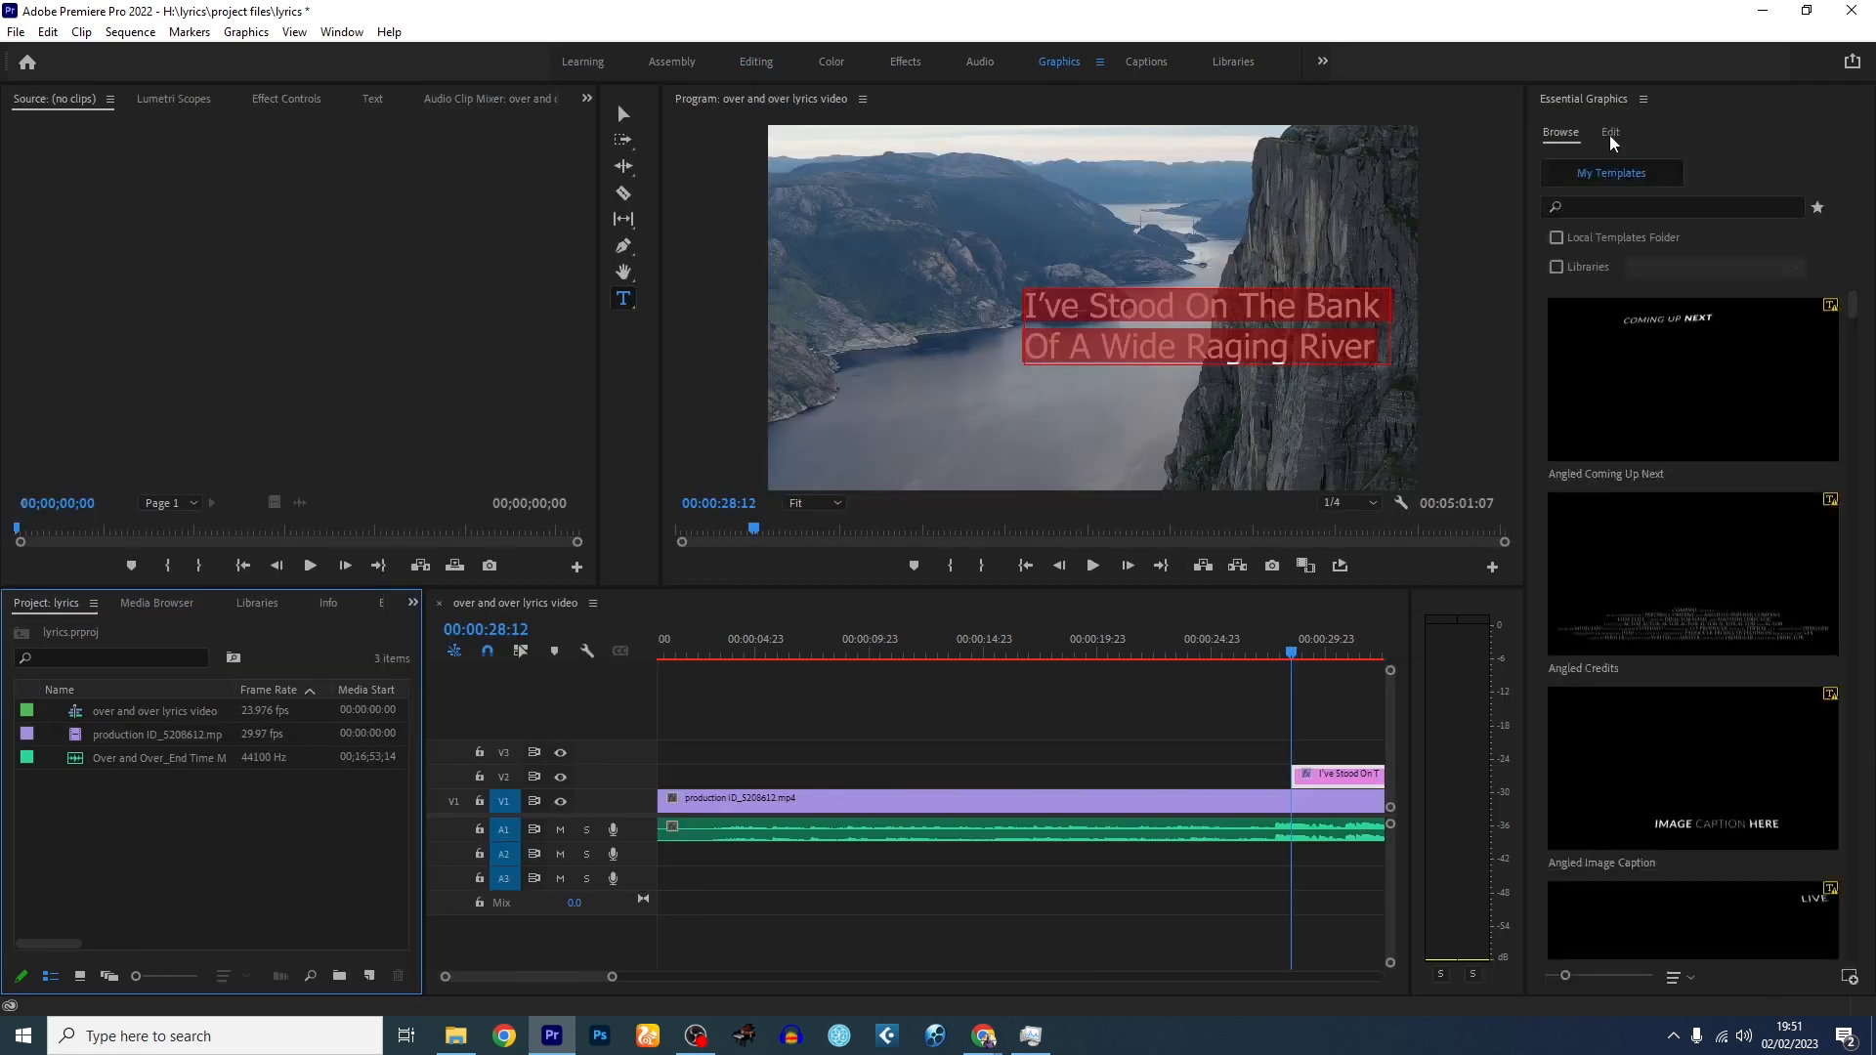
pyautogui.click(1610, 133)
pyautogui.click(1577, 619)
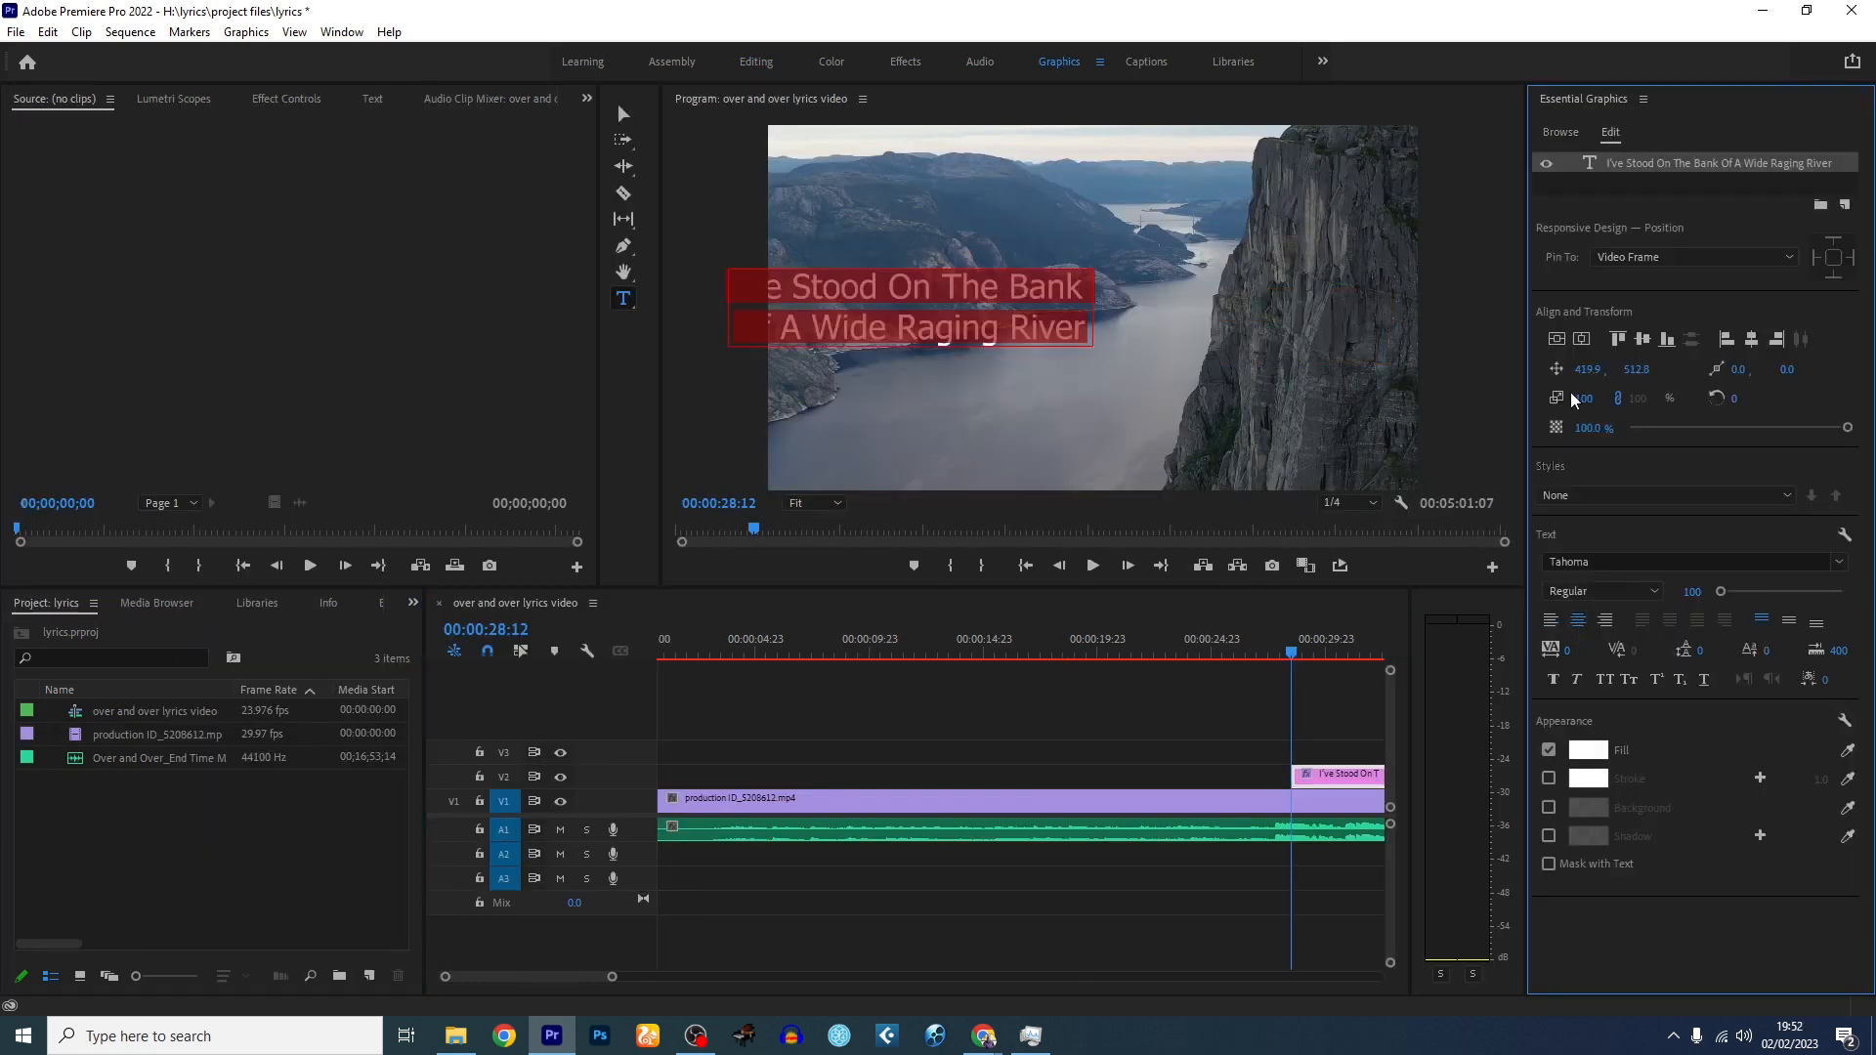
pyautogui.click(1580, 341)
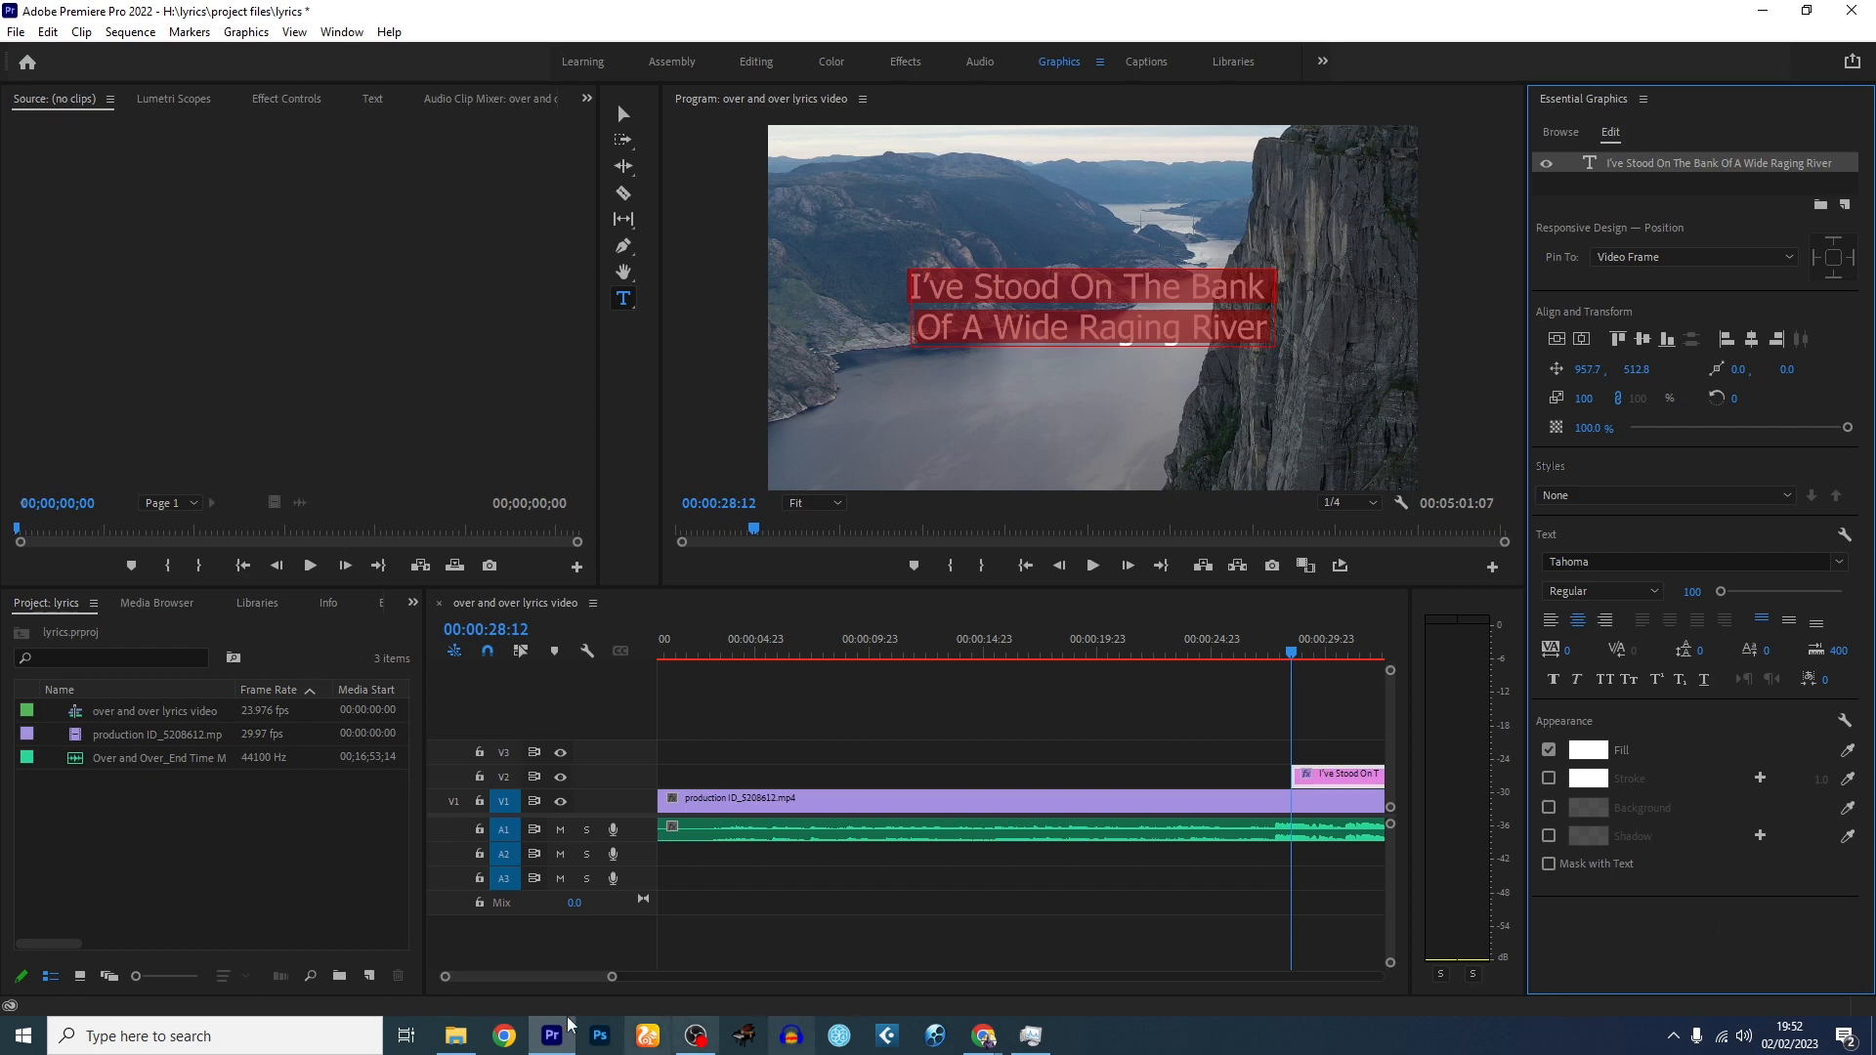
# - Switch to File Explorer and install the Futura Light font from the Futura folder
pyautogui.click(455, 1036)
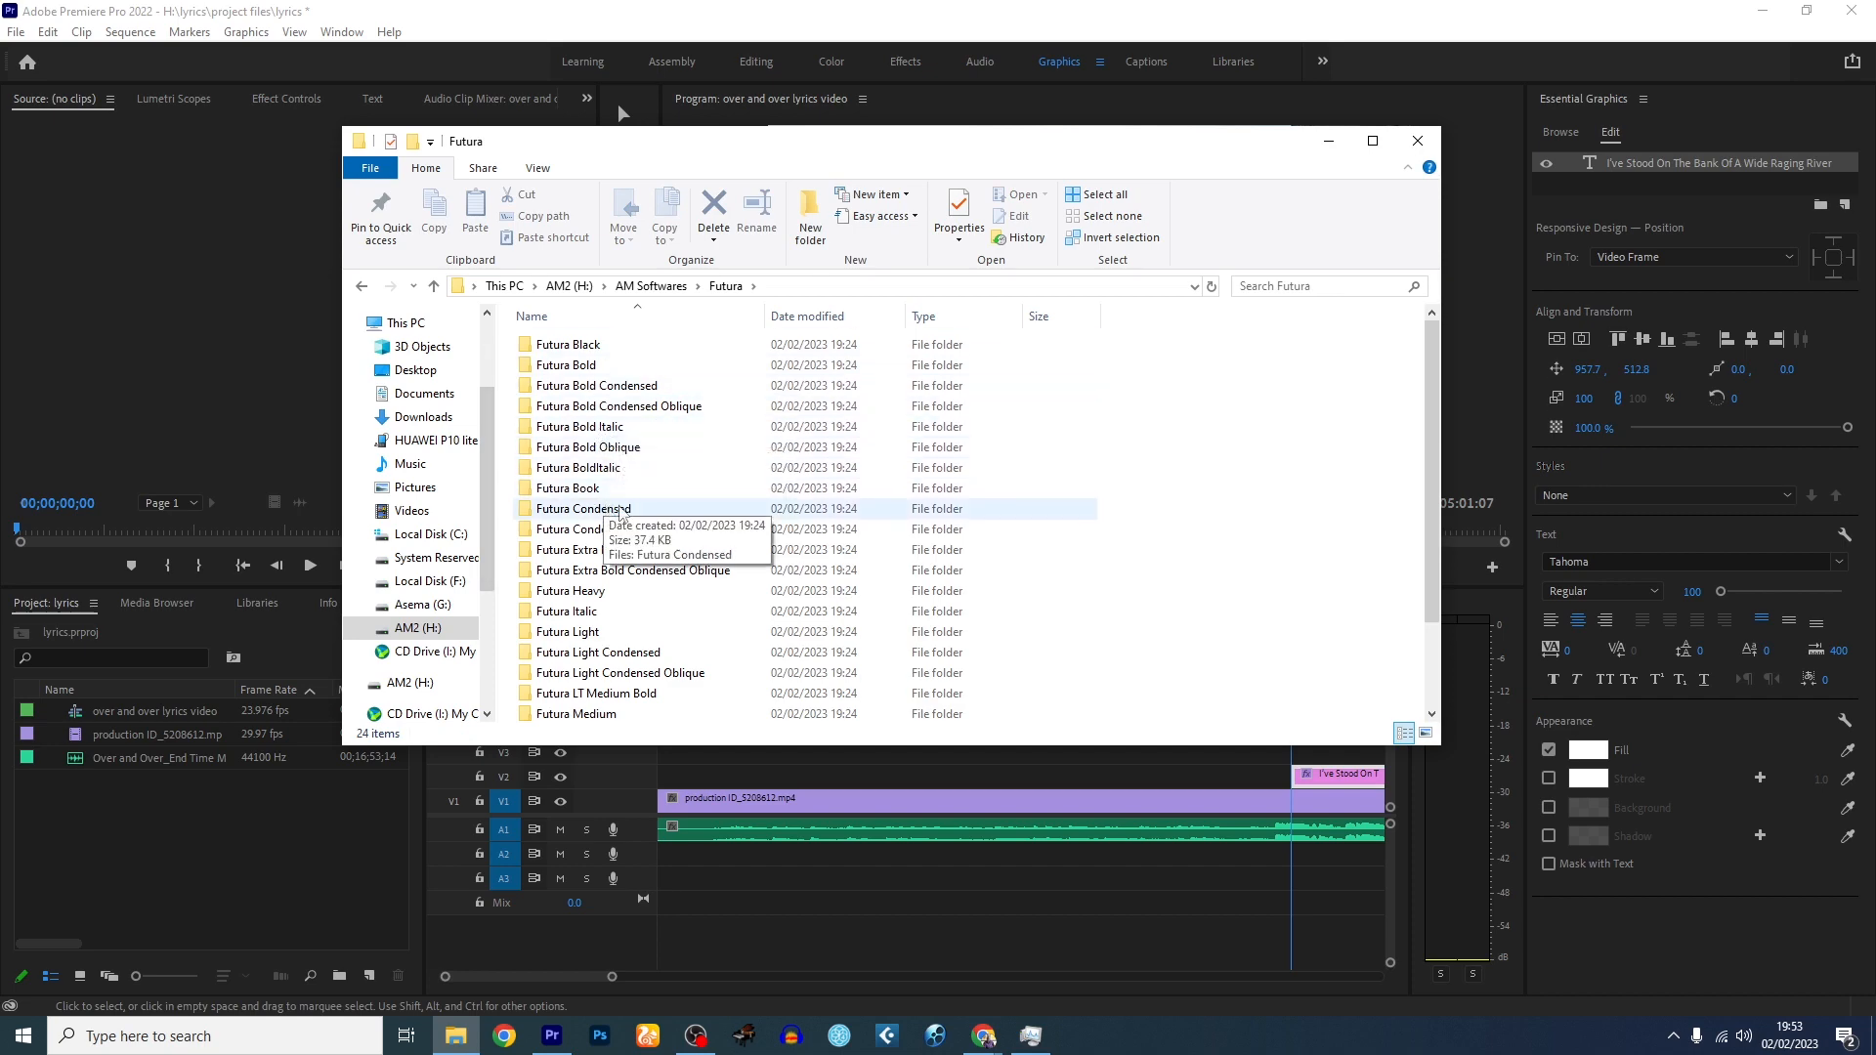
pyautogui.doubleClick(593, 635)
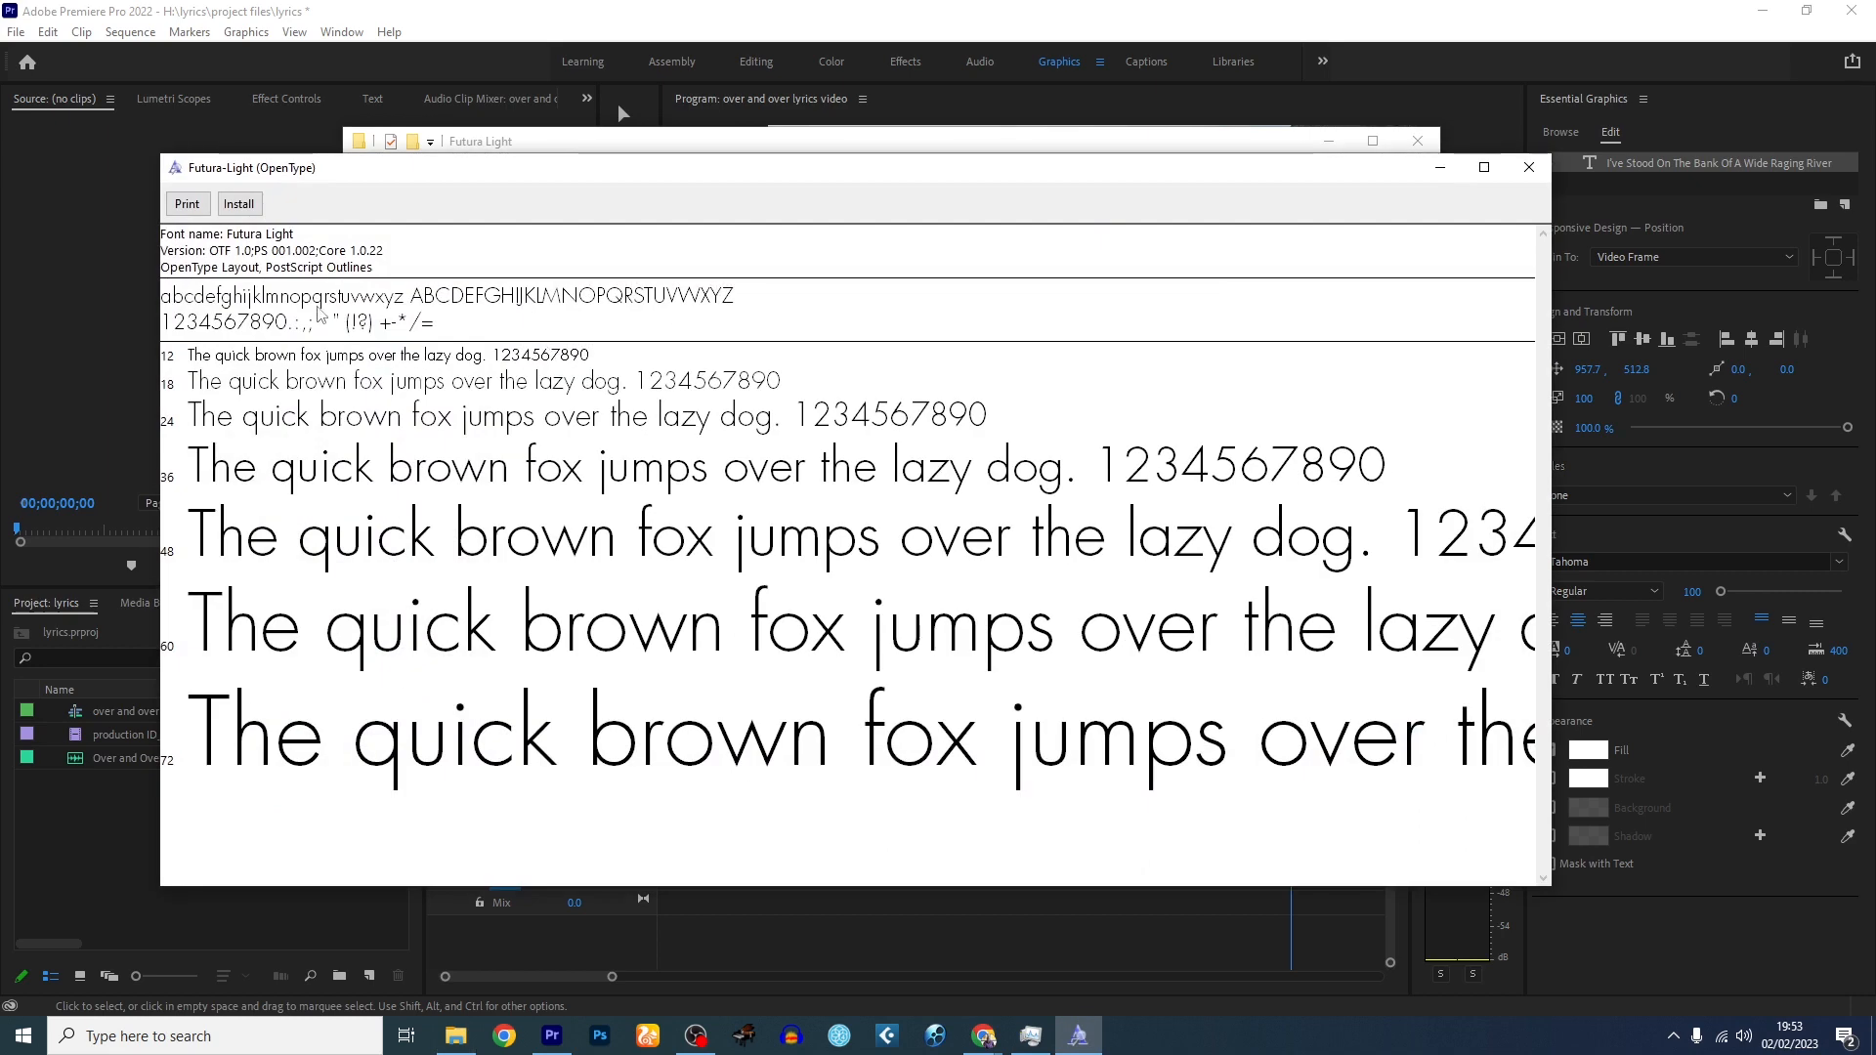
pyautogui.click(238, 205)
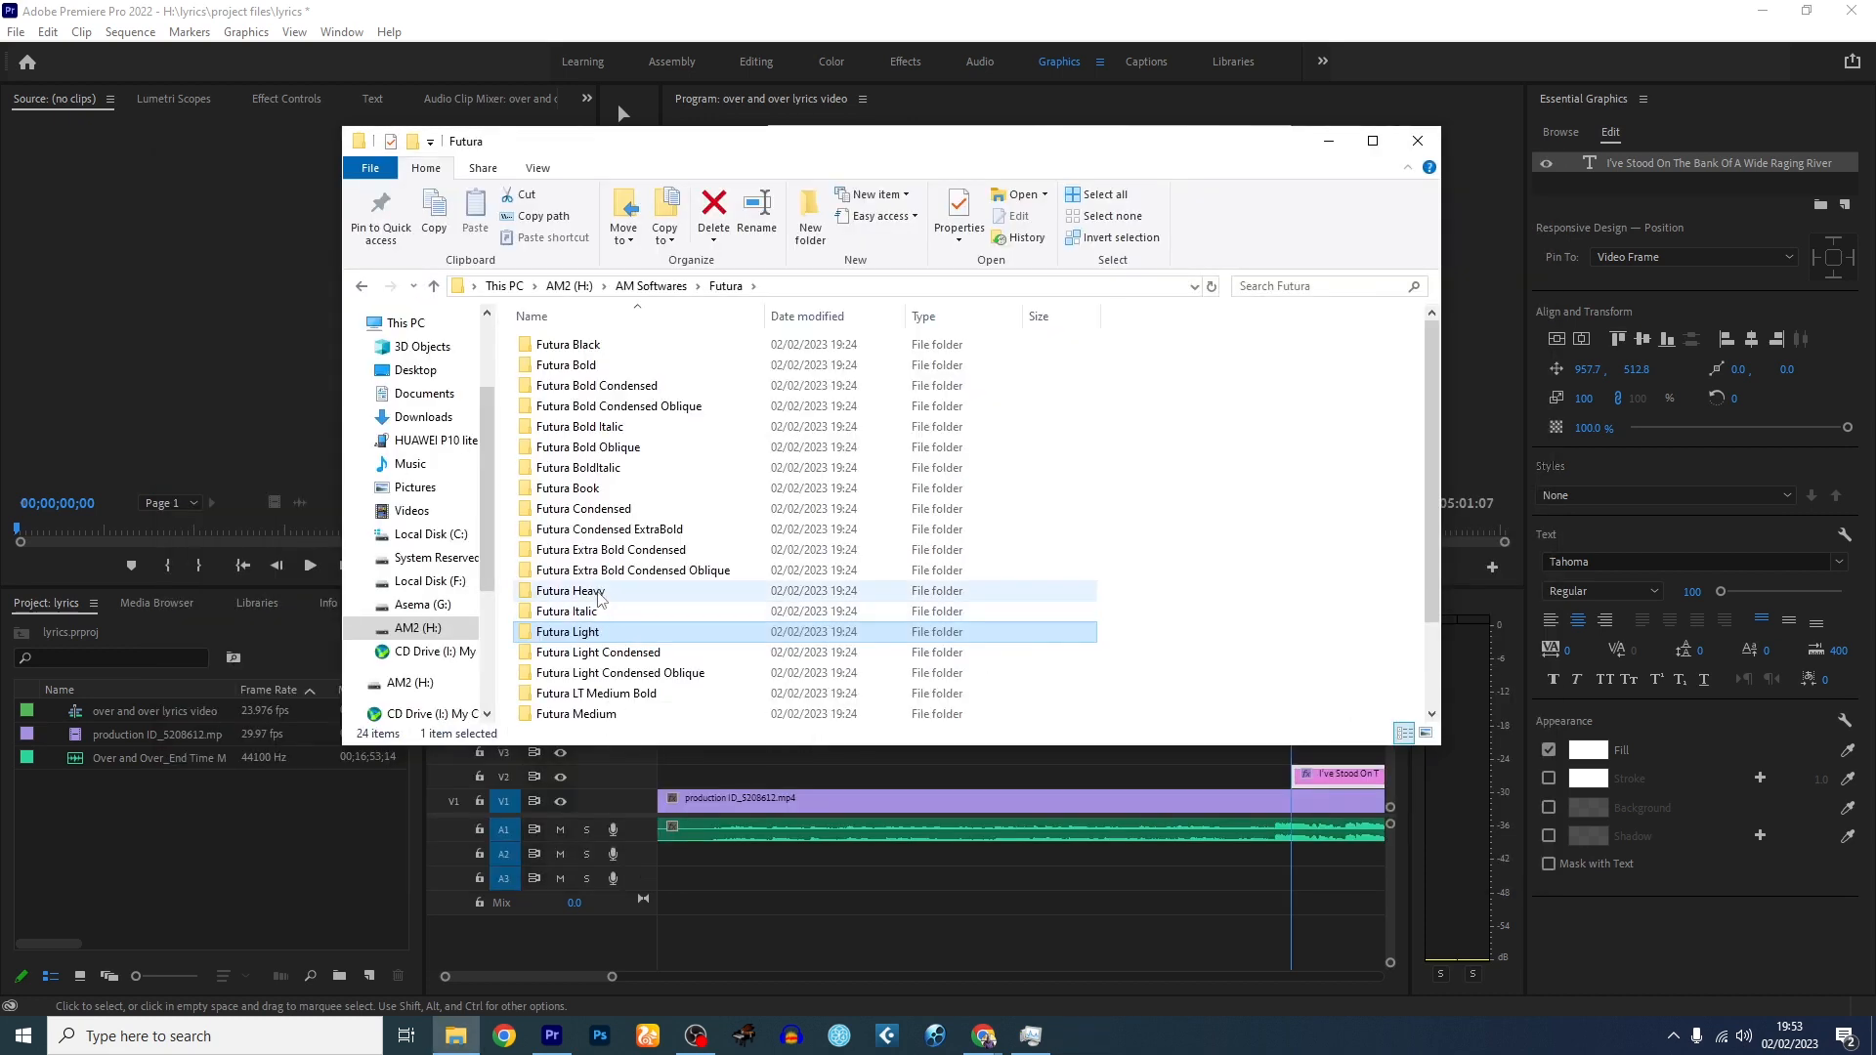
# - Preview the Futura Heavy font file, look into the Futura Medium folder, and close File Explorer
pyautogui.doubleClick(598, 592)
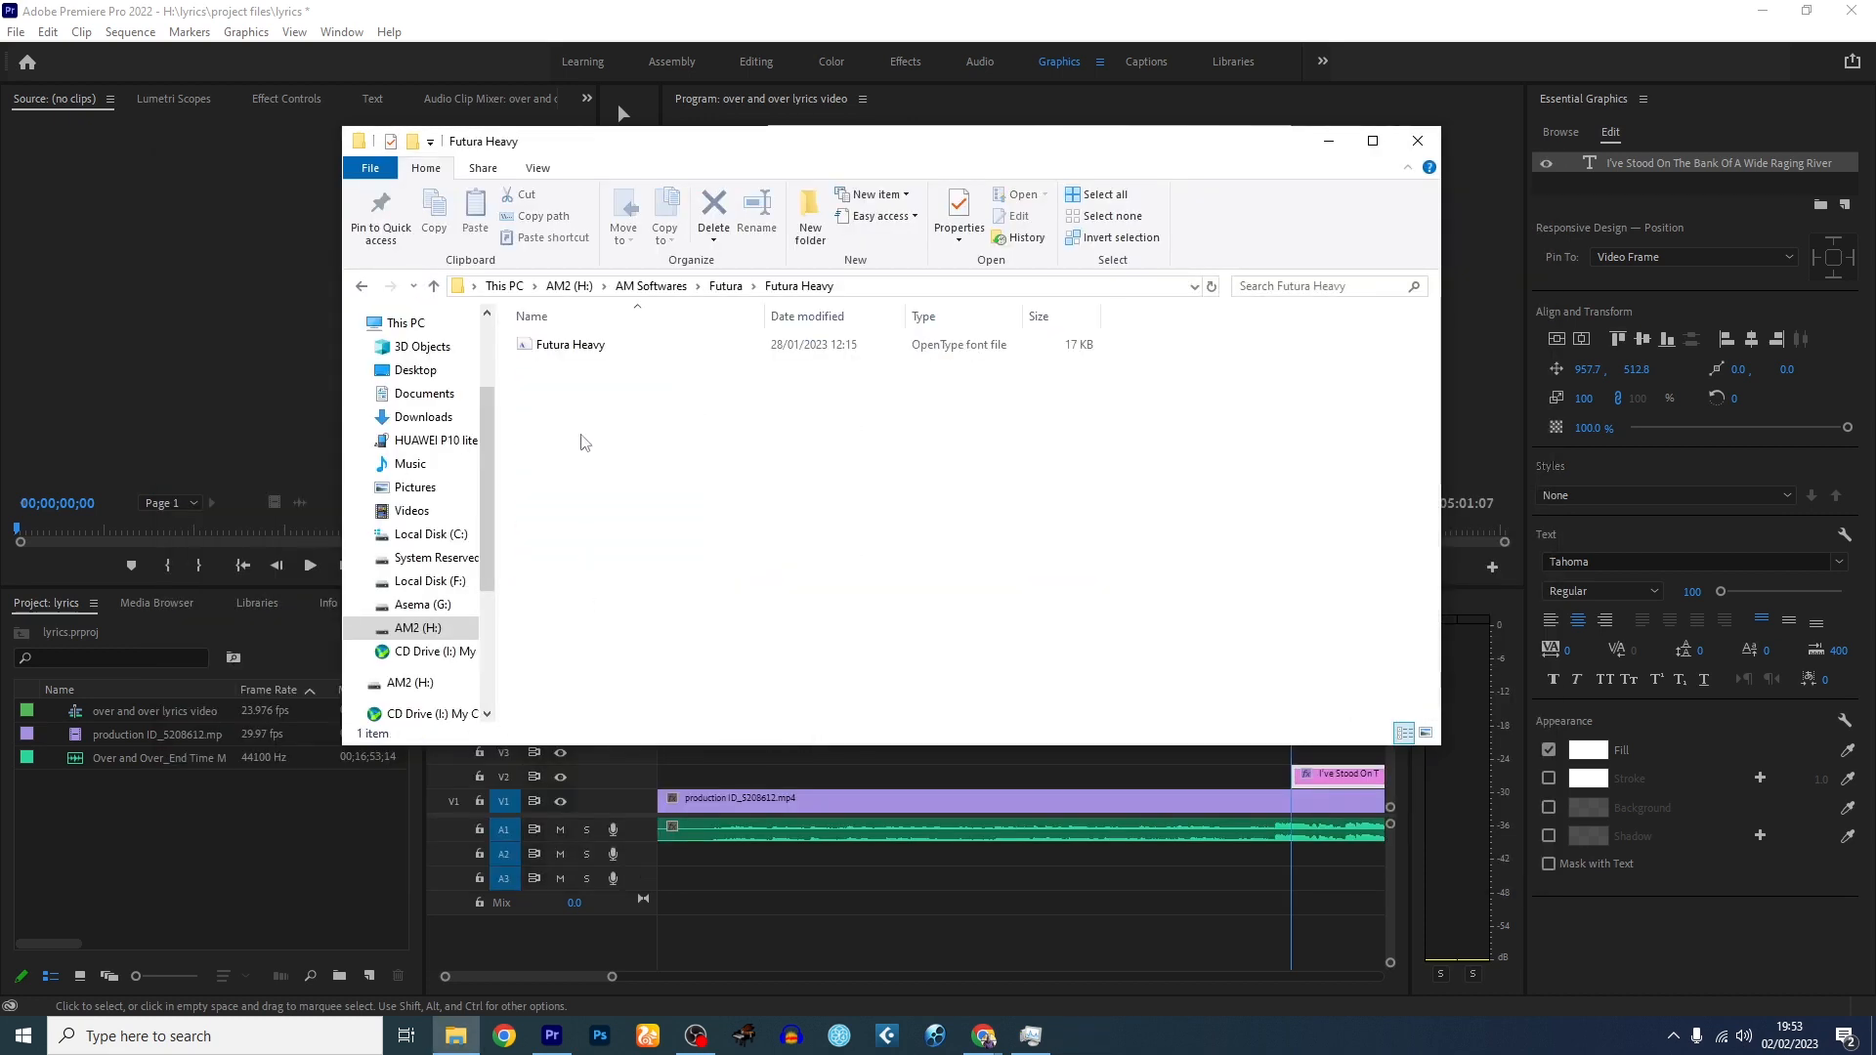
pyautogui.click(569, 348)
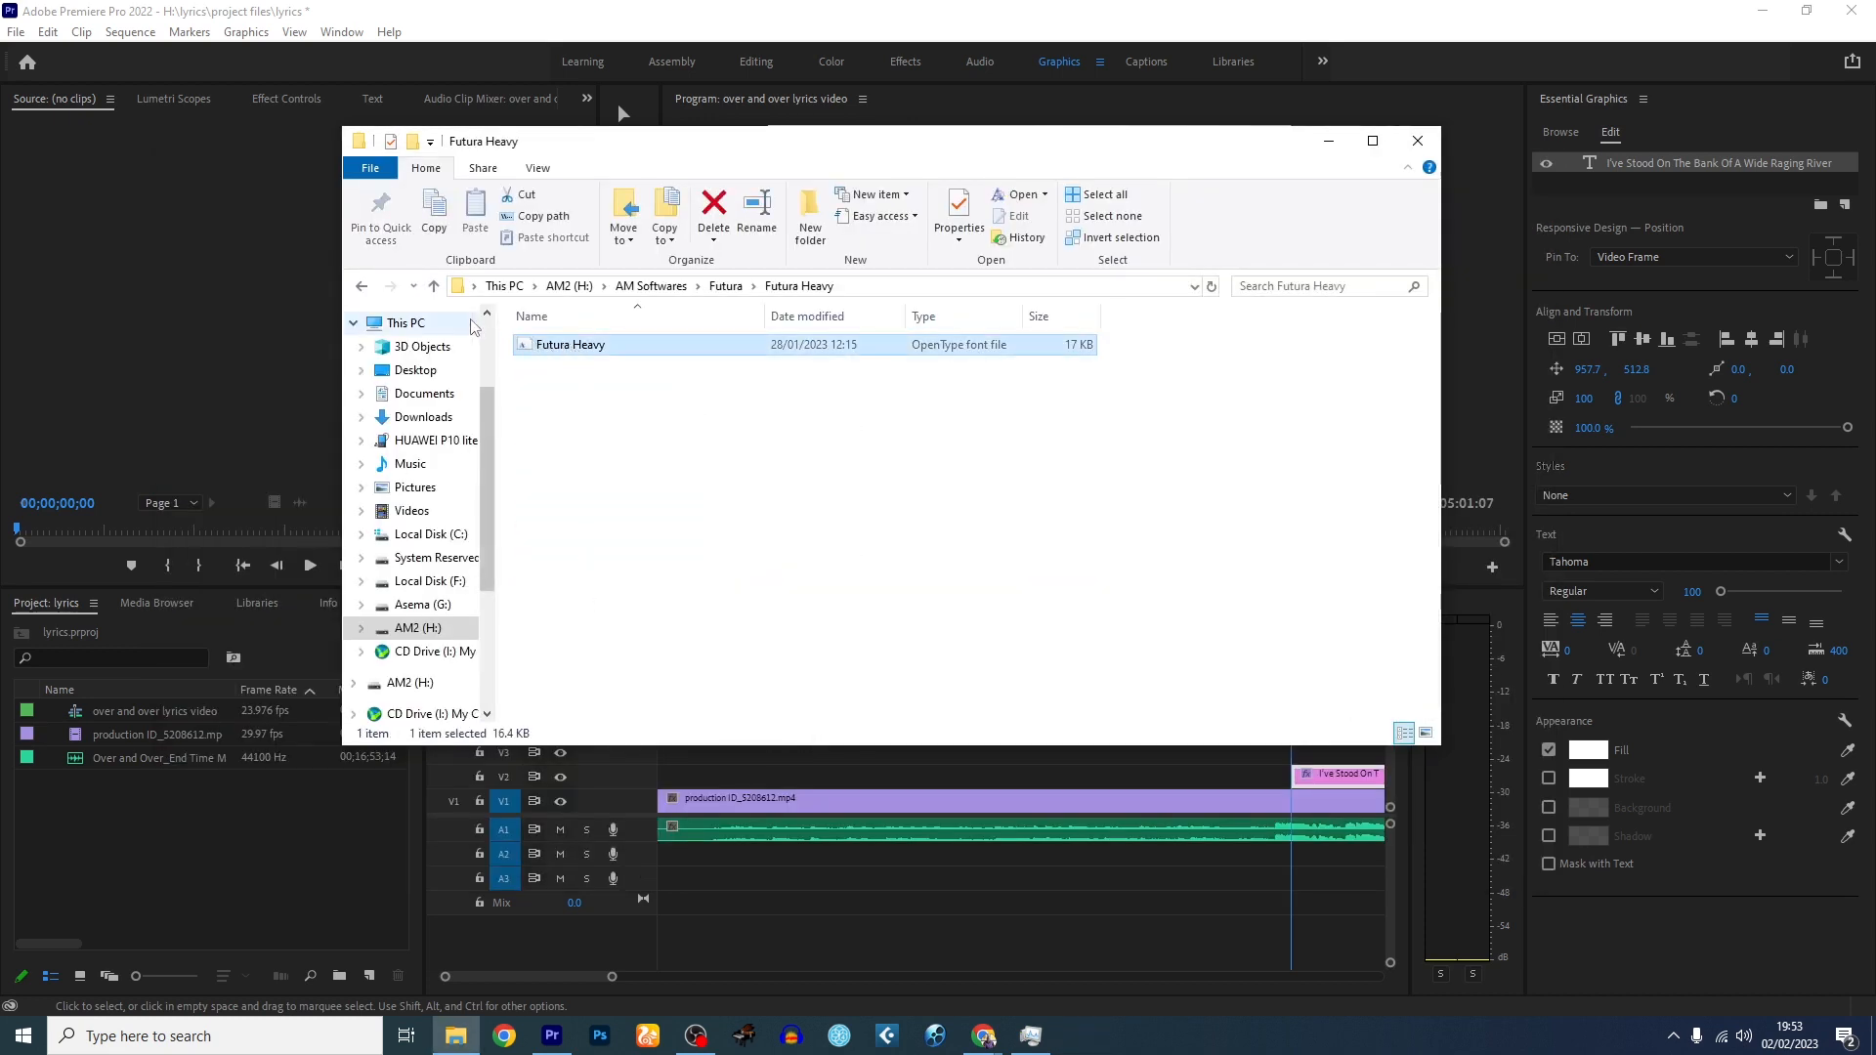
pyautogui.doubleClick(576, 347)
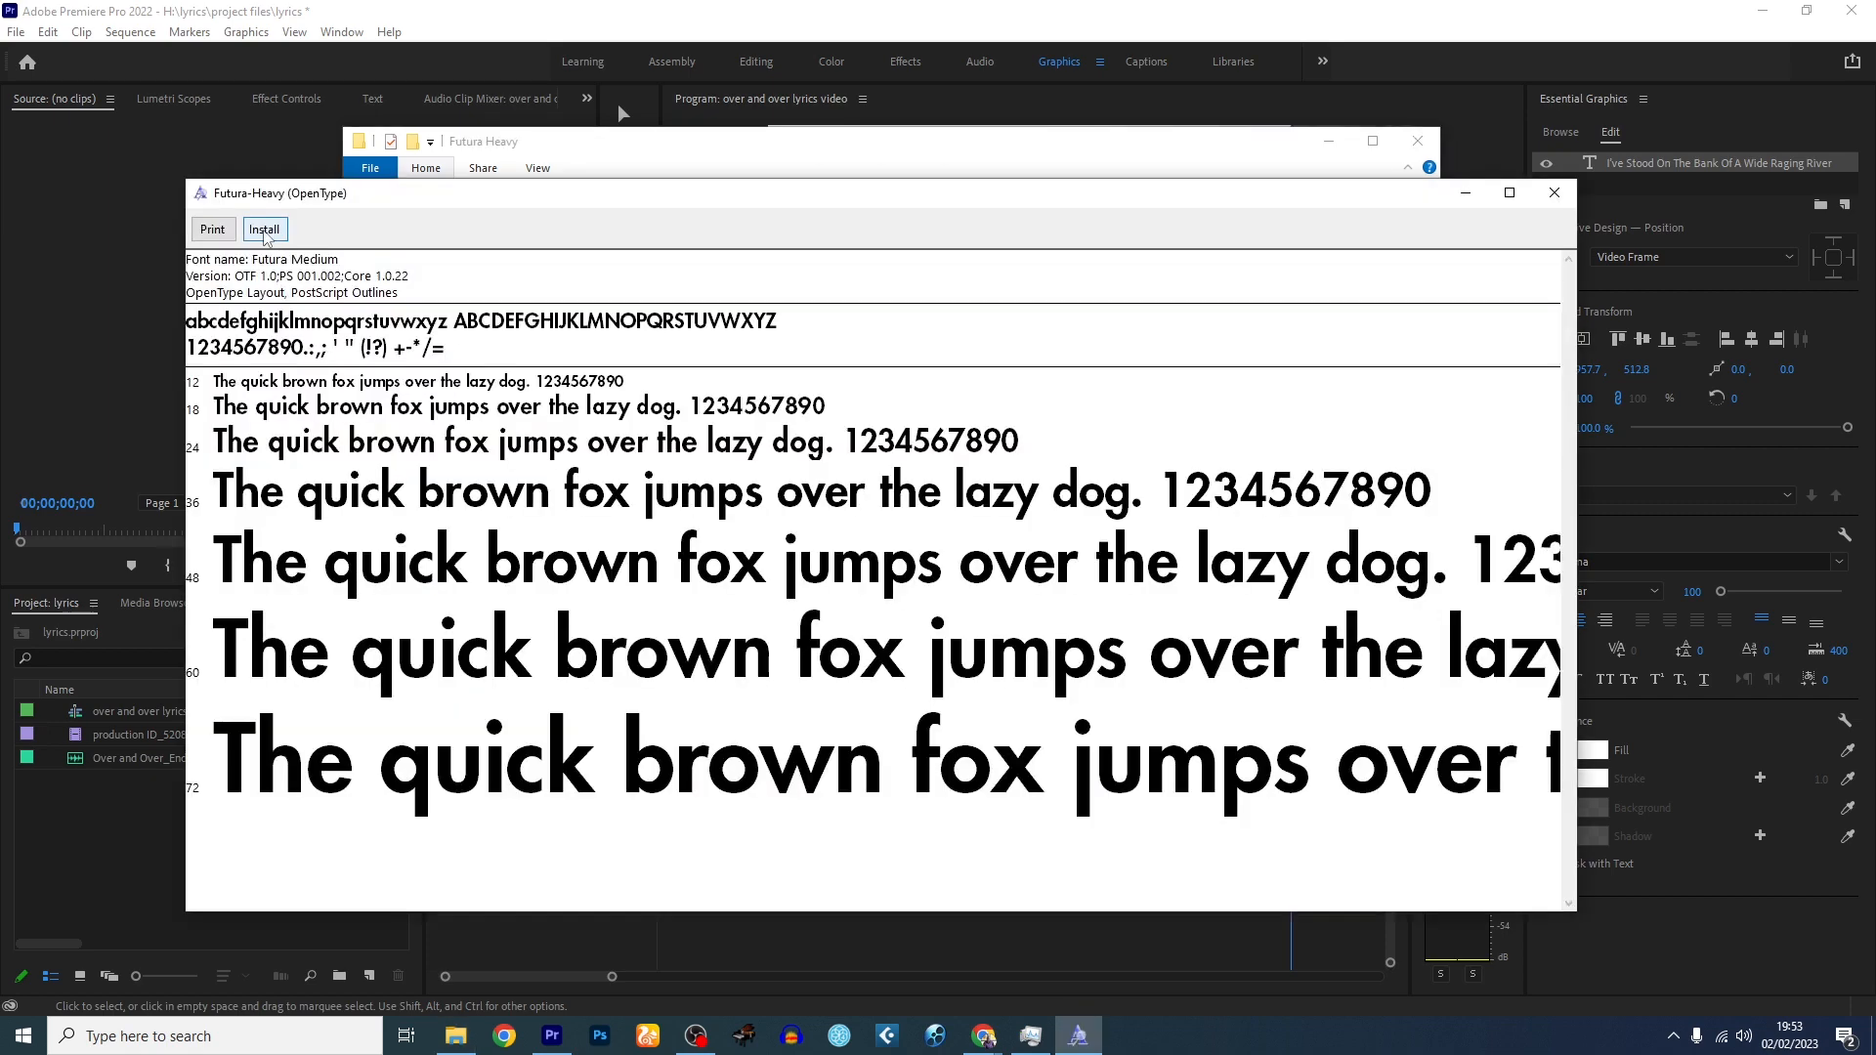
pyautogui.click(1554, 192)
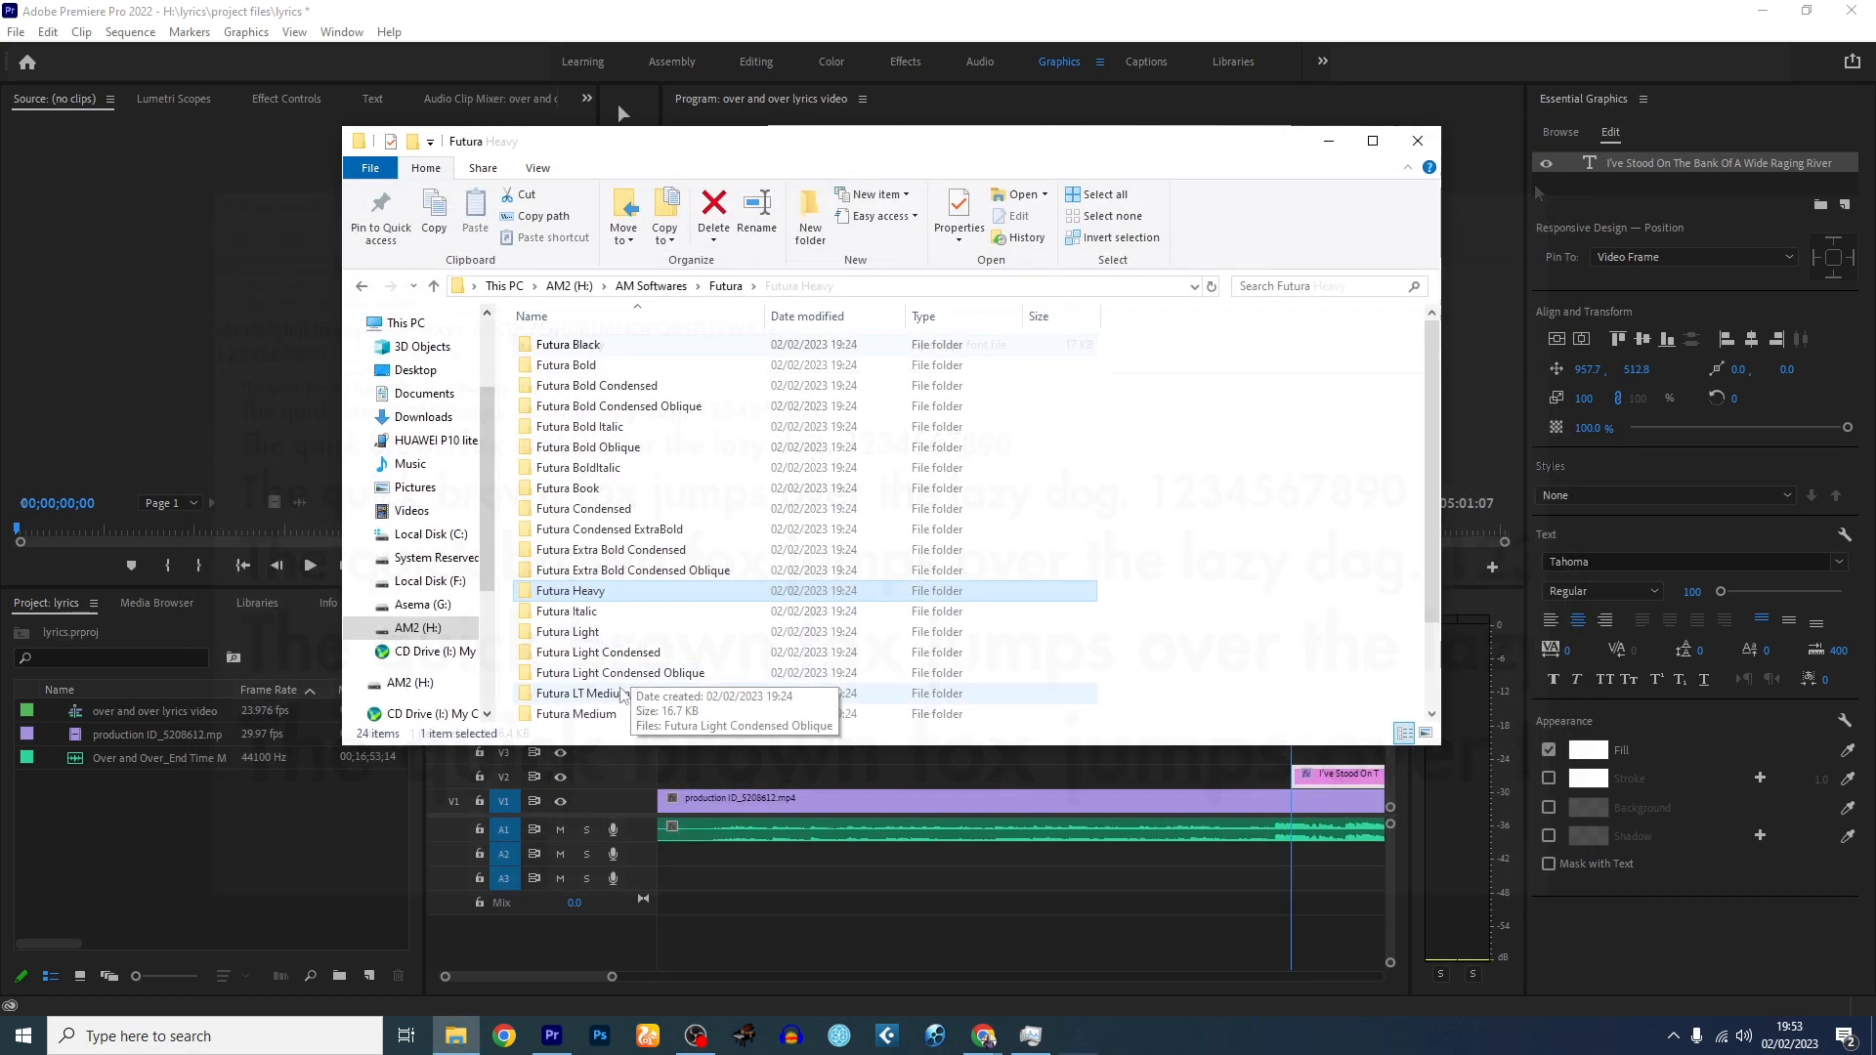
pyautogui.scroll(-1, 625, 669)
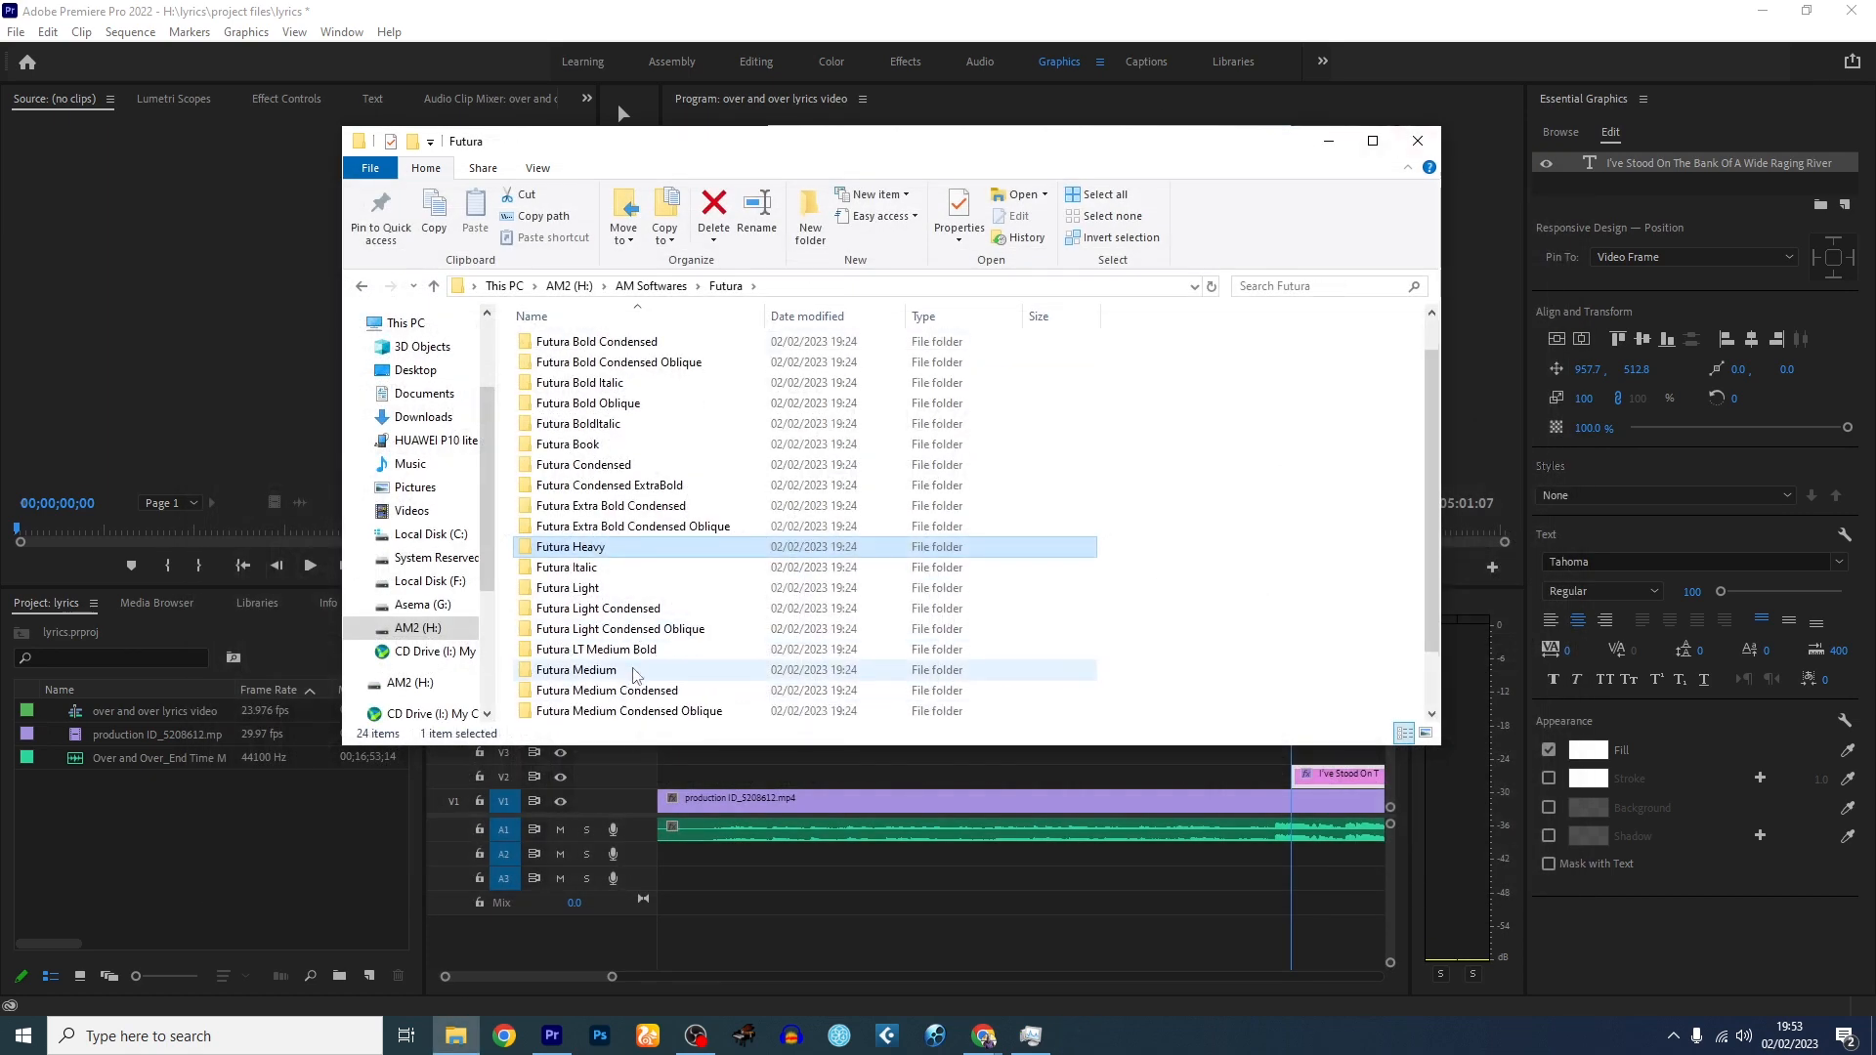
pyautogui.doubleClick(576, 670)
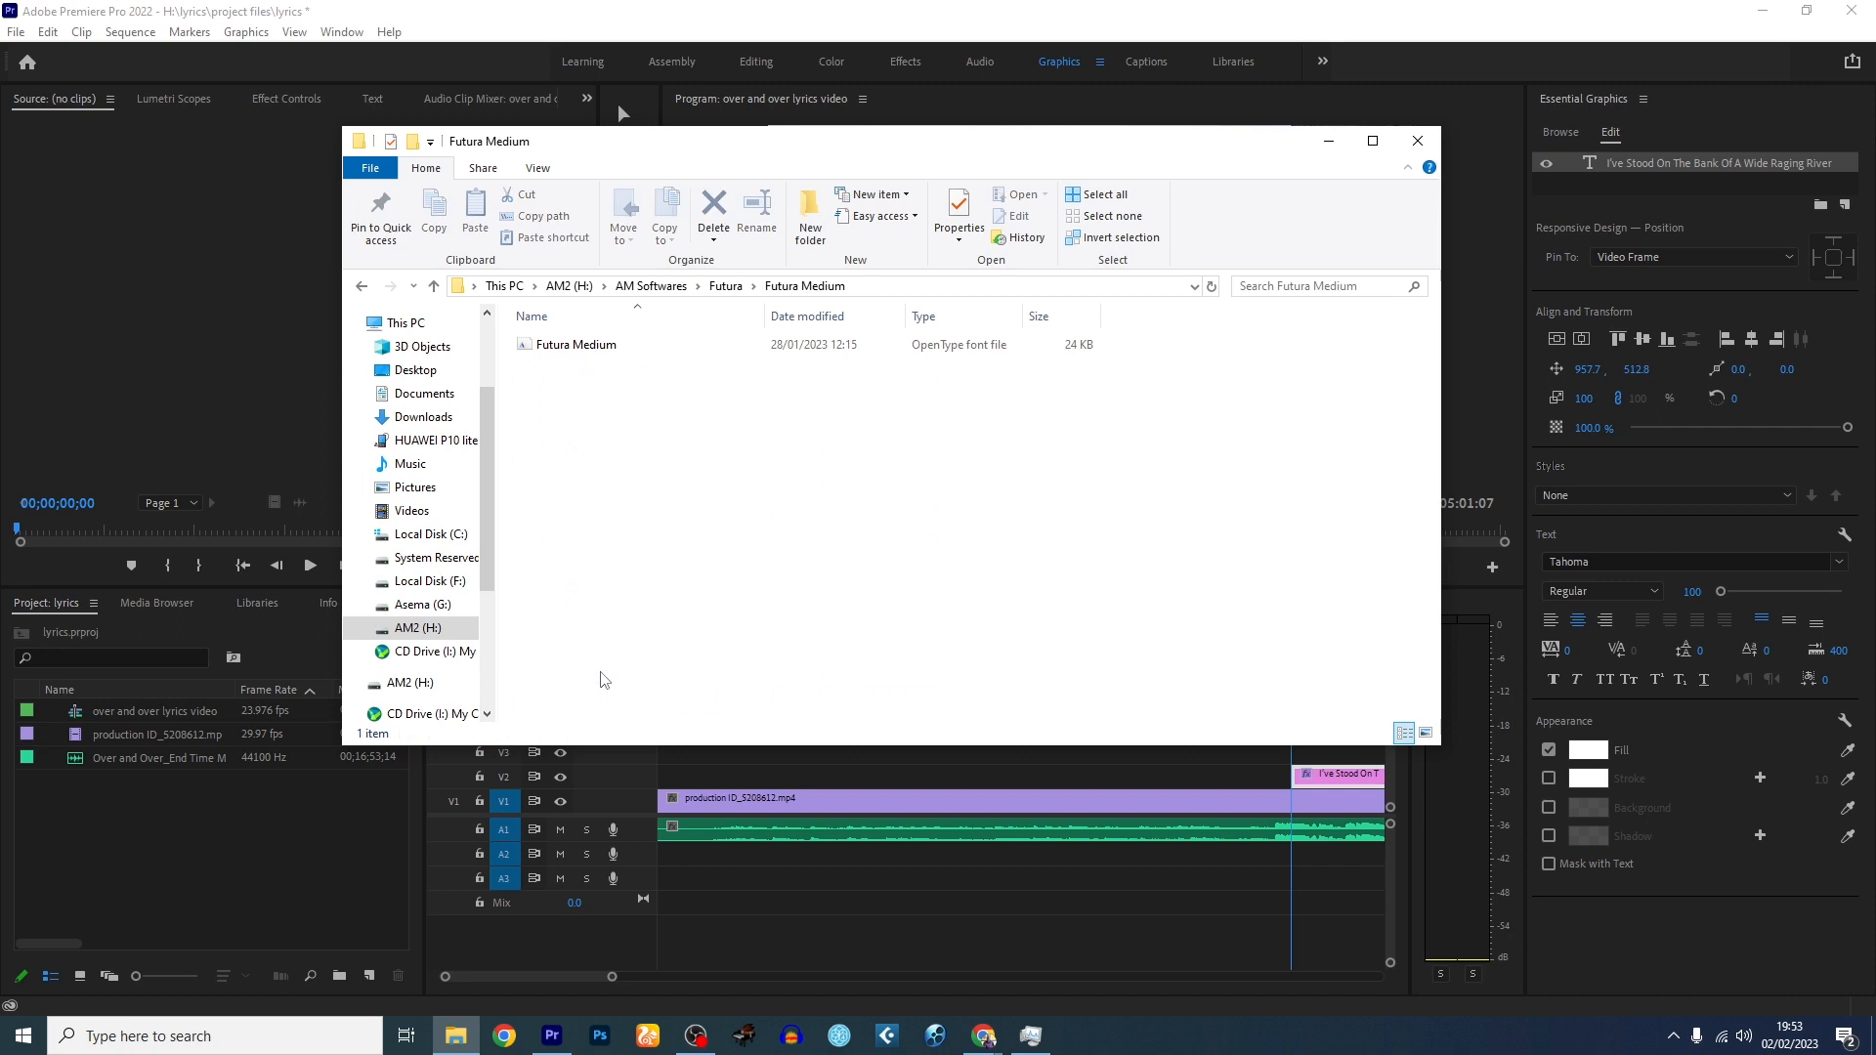
pyautogui.click(1418, 141)
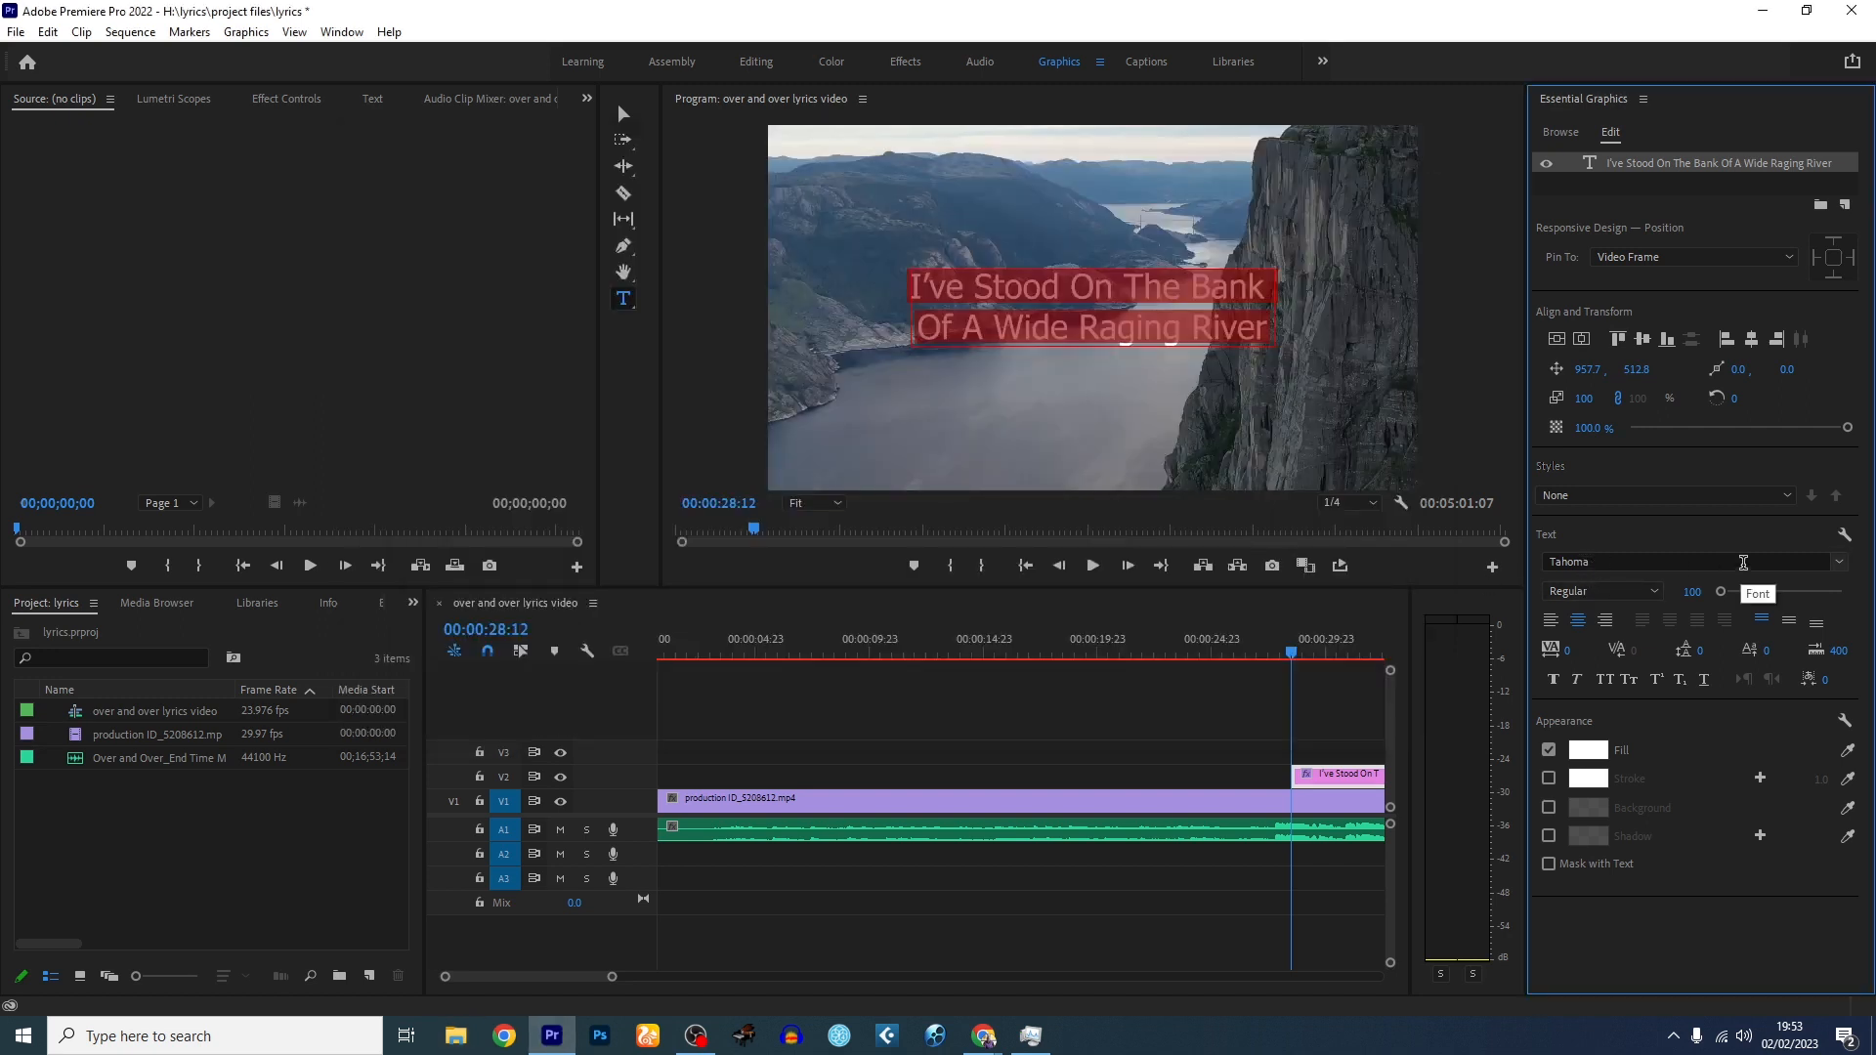
# - Set the lyric text's font to Futura with the Heavy style
pyautogui.click(1602, 561)
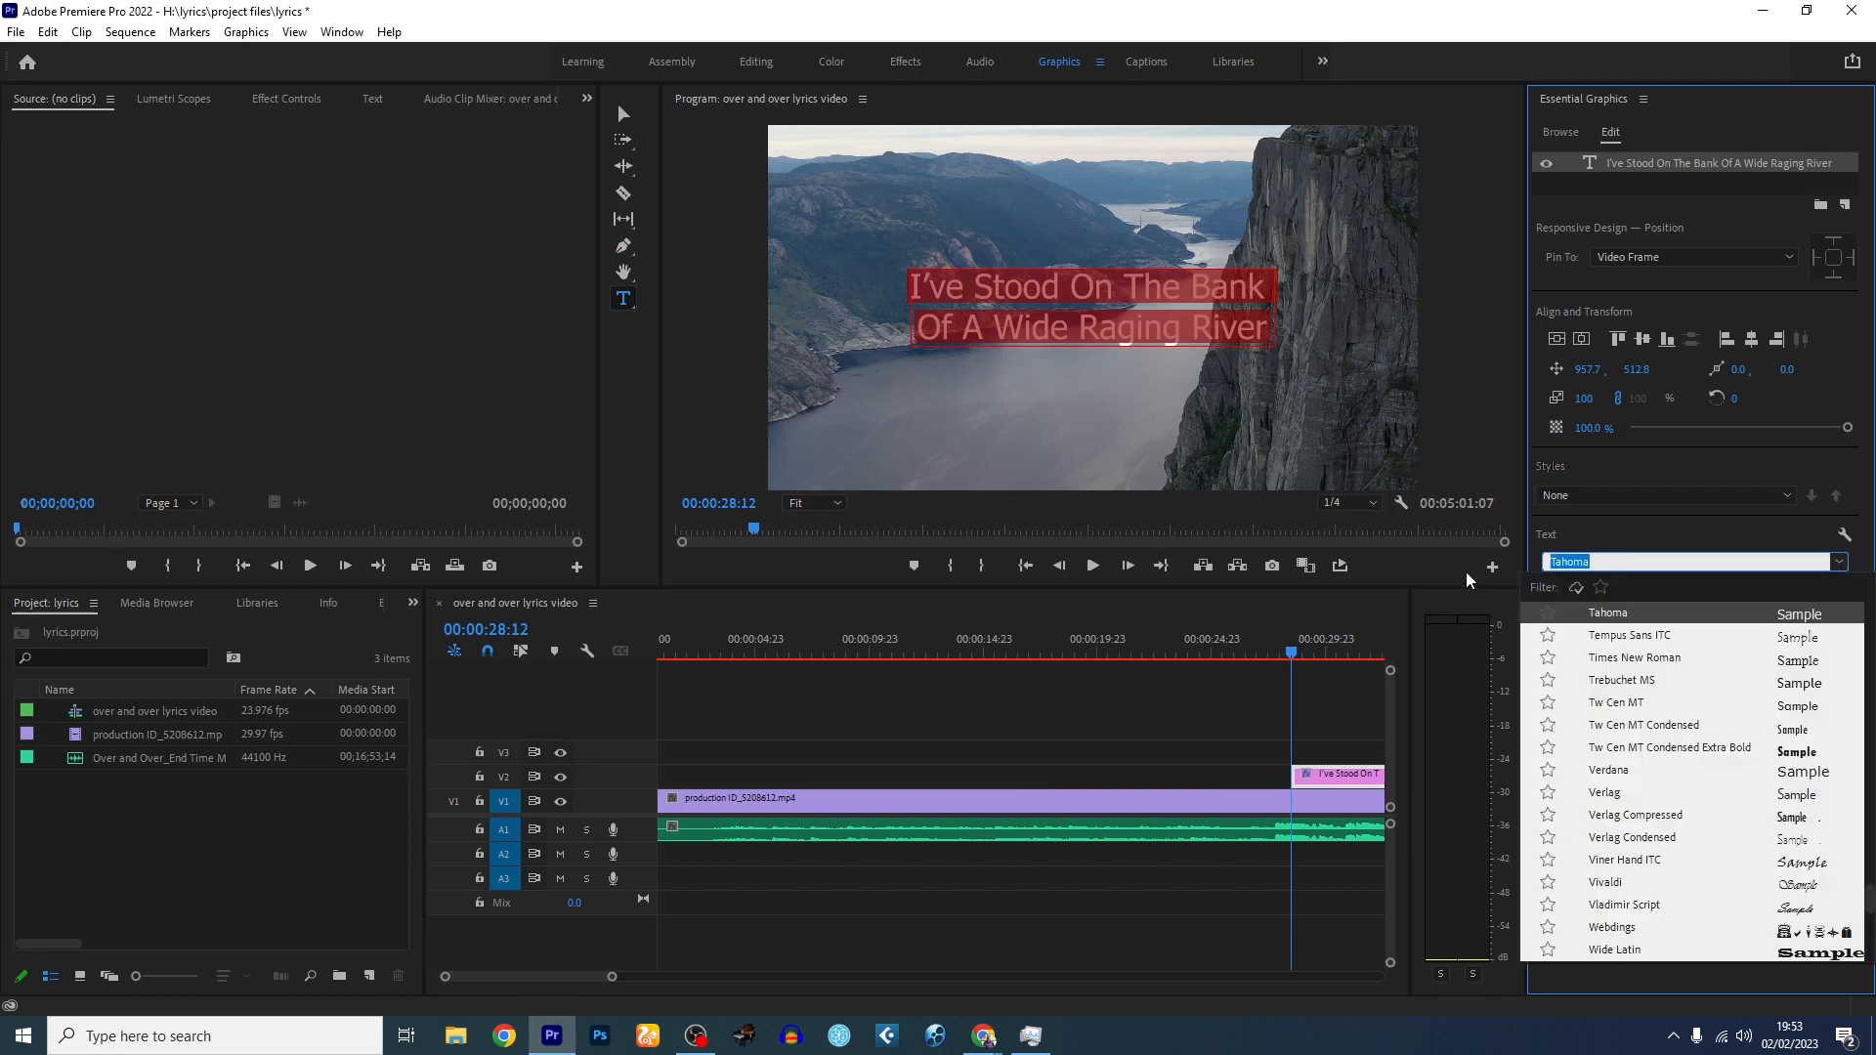
pyautogui.write('futur')
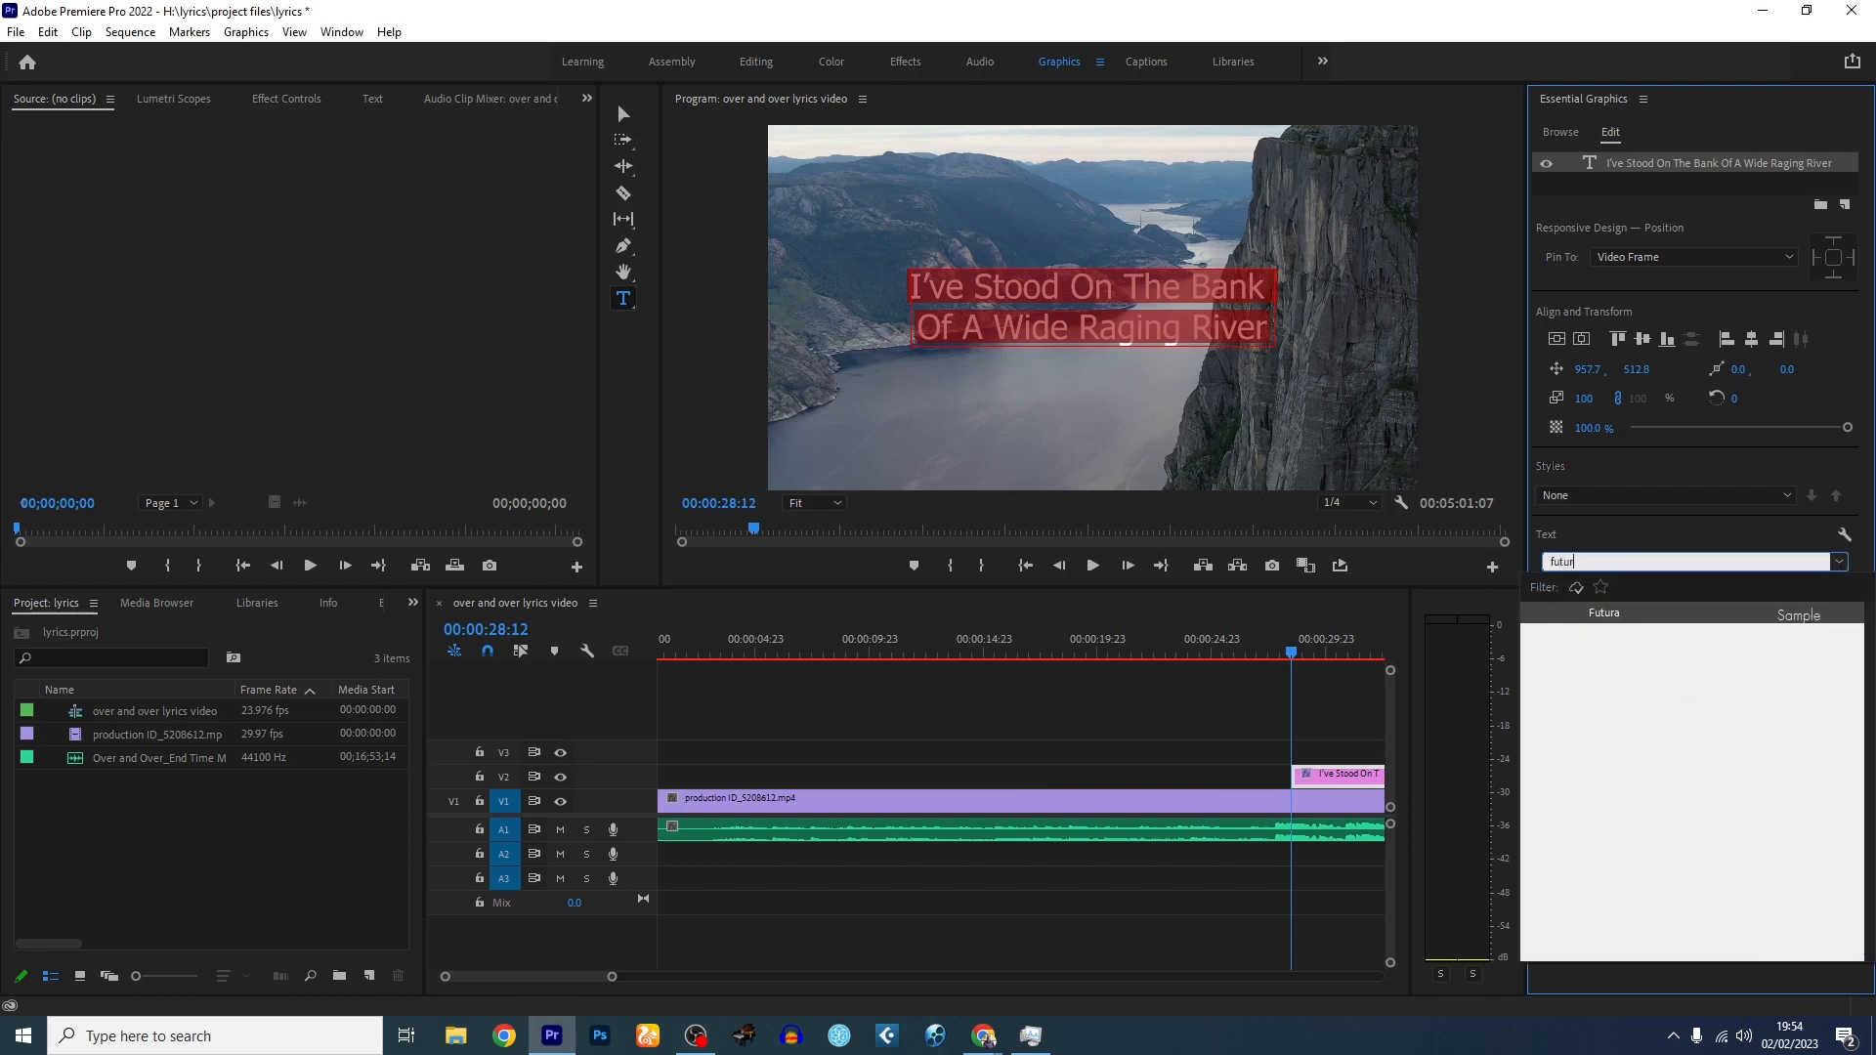
pyautogui.click(1614, 613)
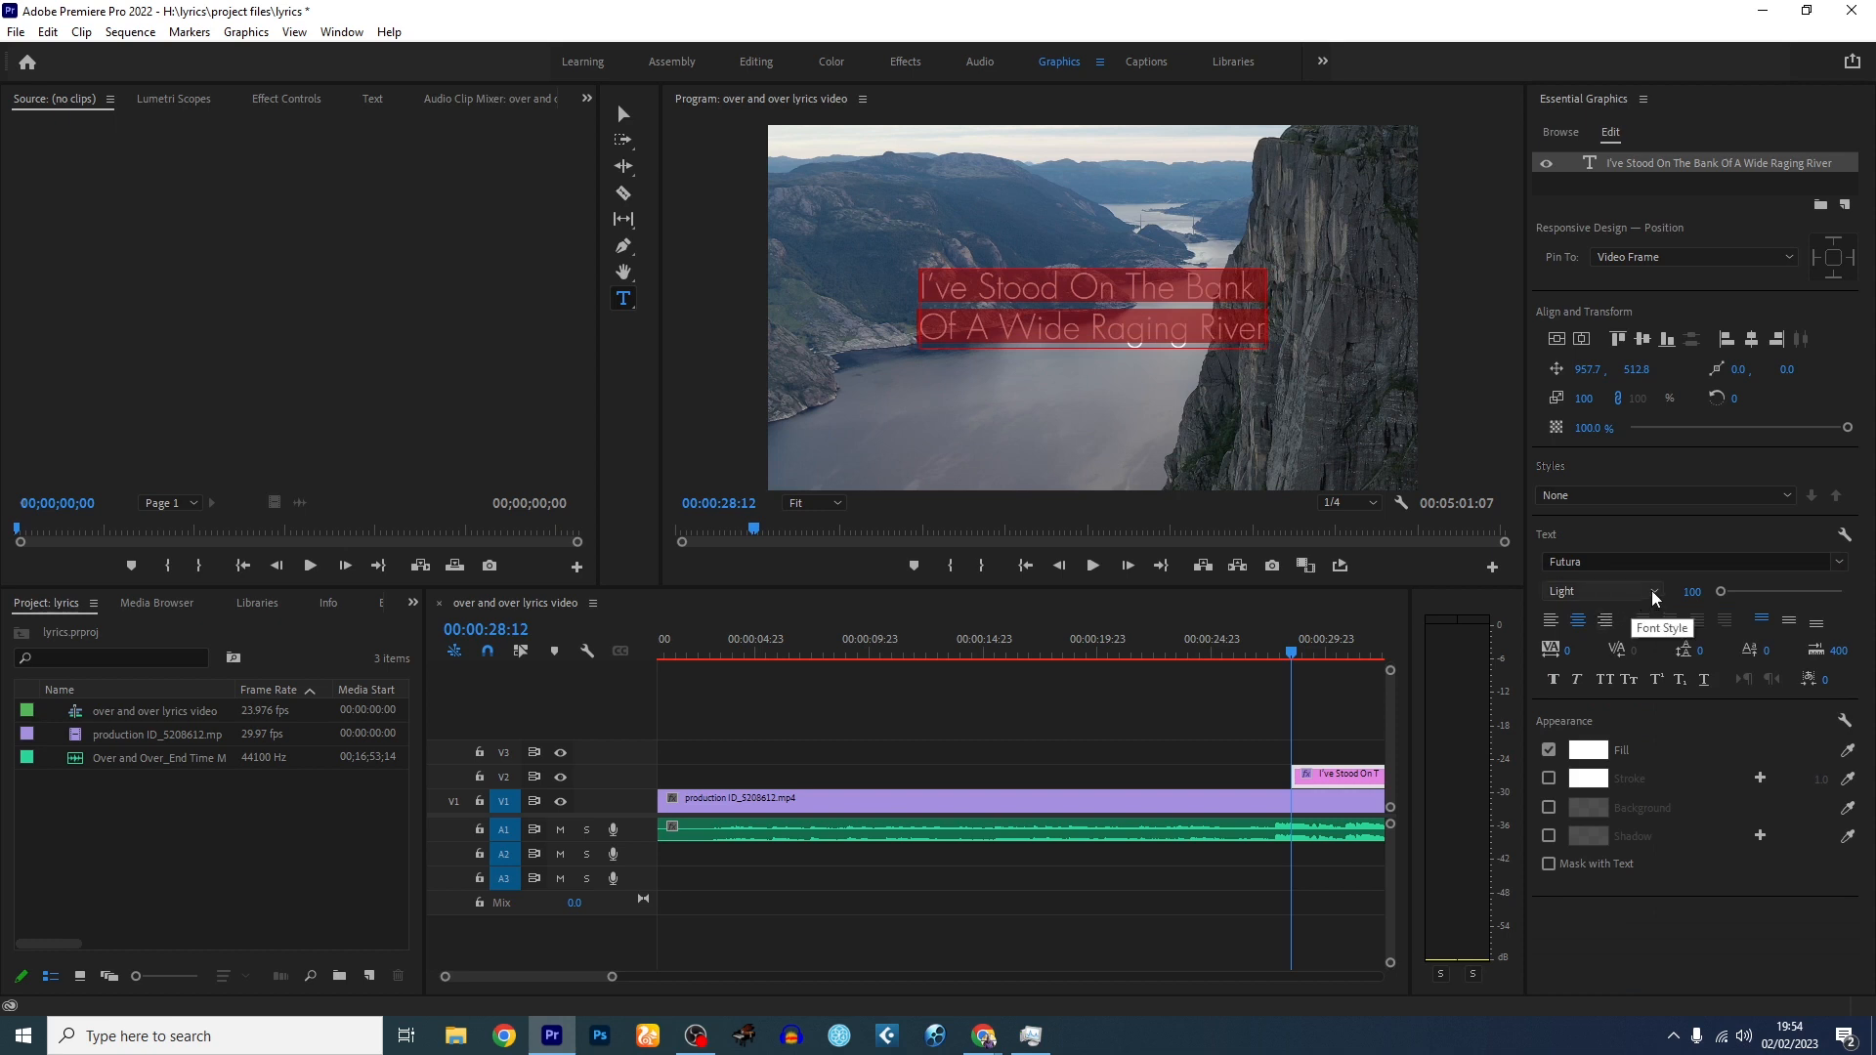
pyautogui.click(1654, 598)
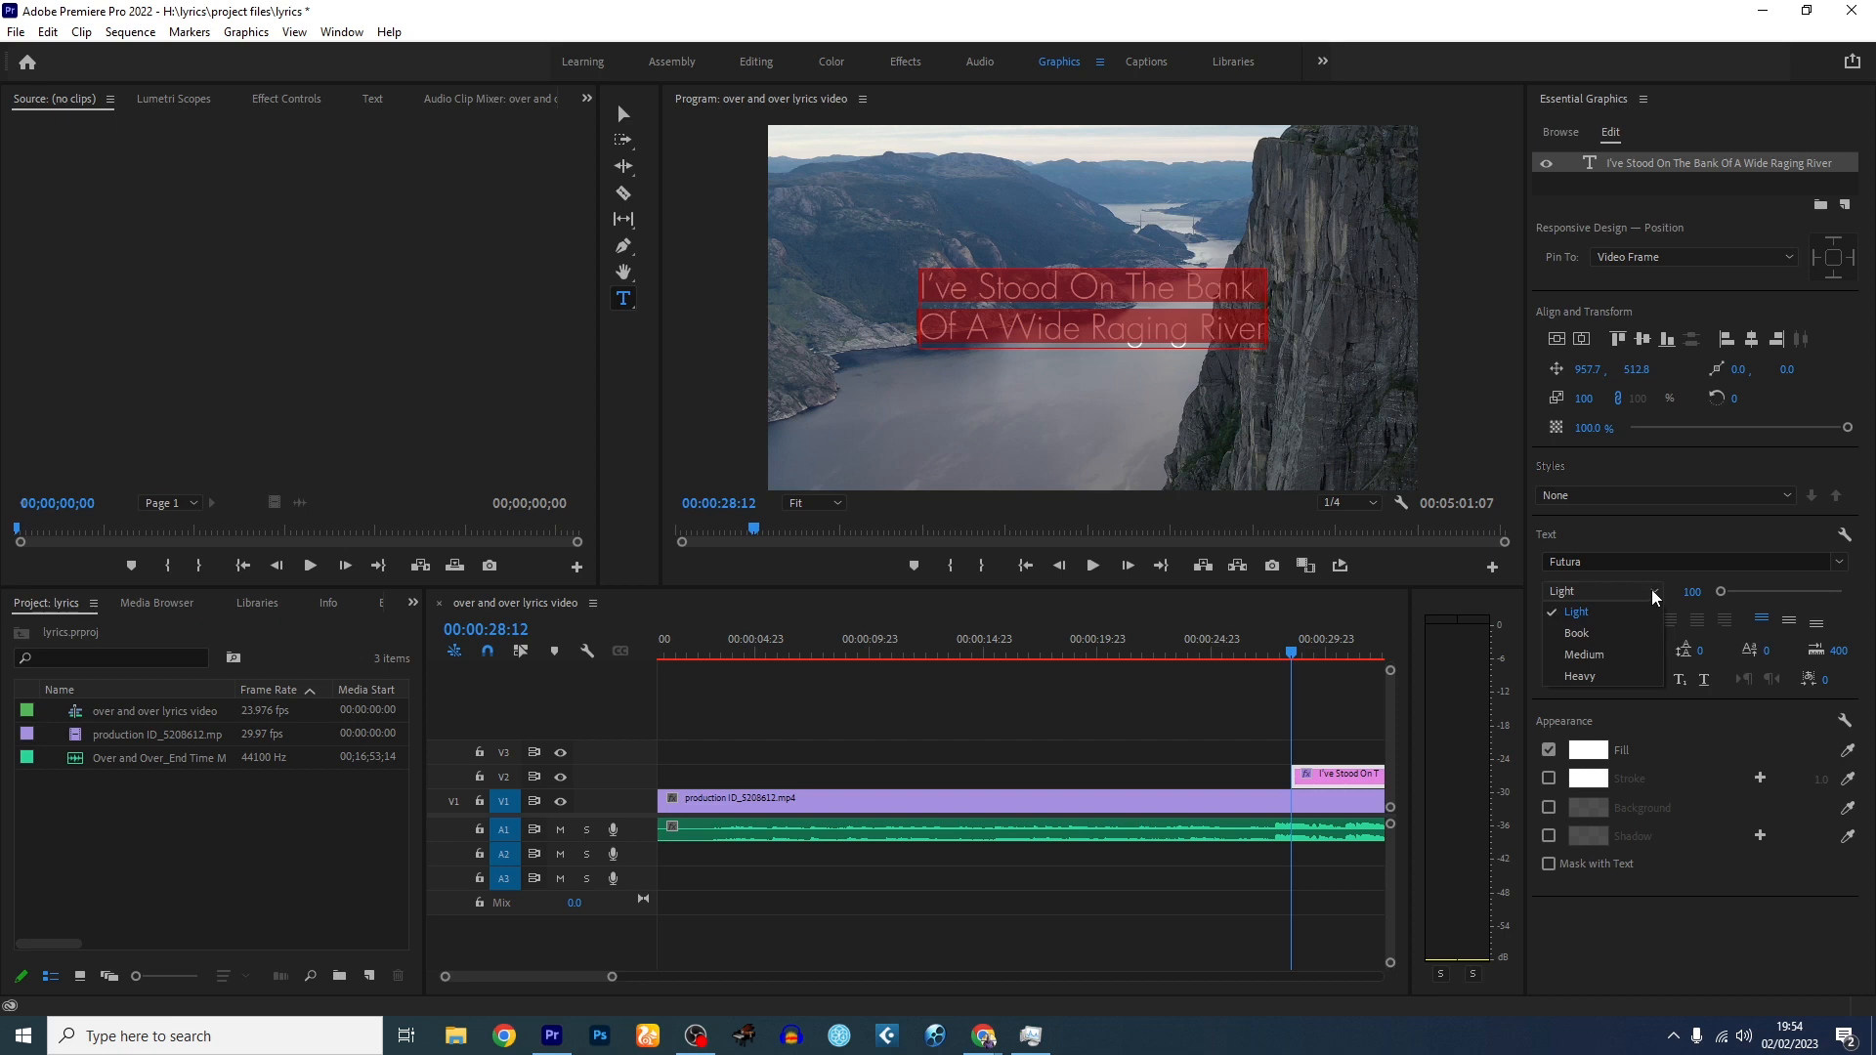
pyautogui.click(1583, 676)
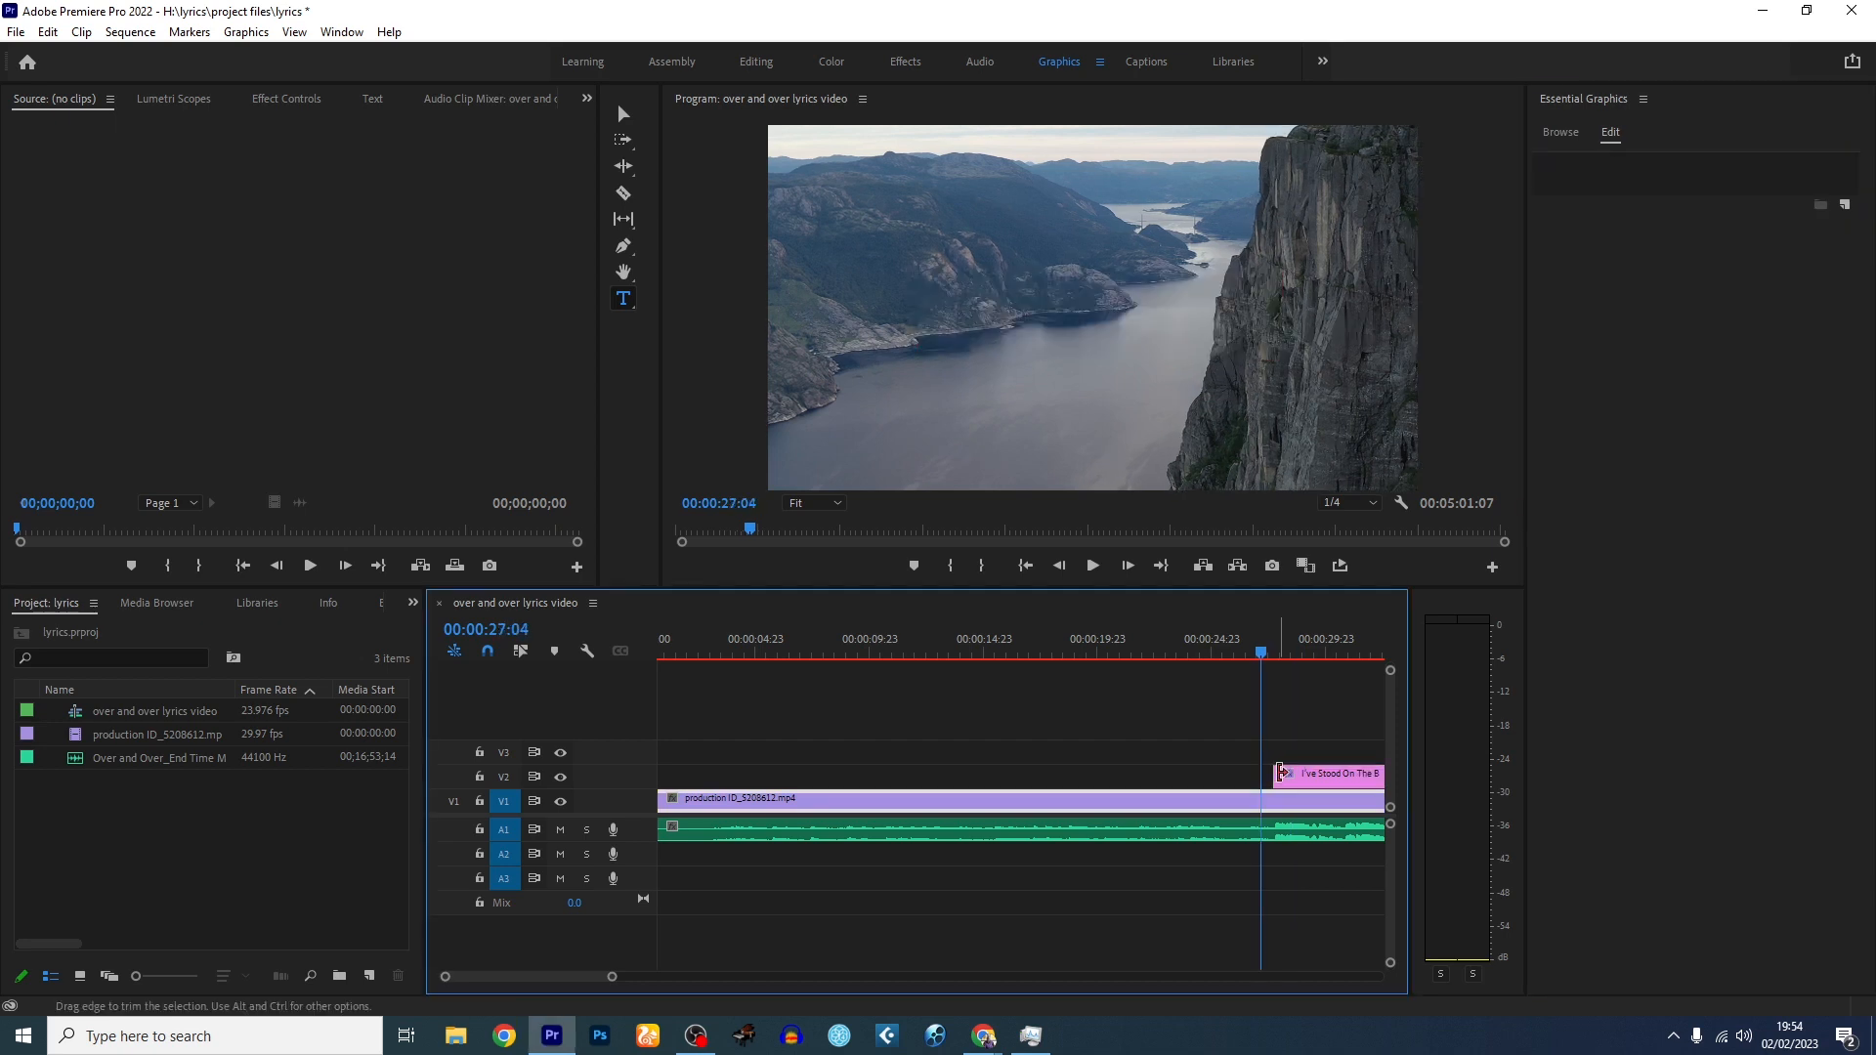
# - Apply the default Cross Dissolve transition to the start of the lyric clip on V2 and preview the fade-in
pyautogui.rightClick(1280, 773)
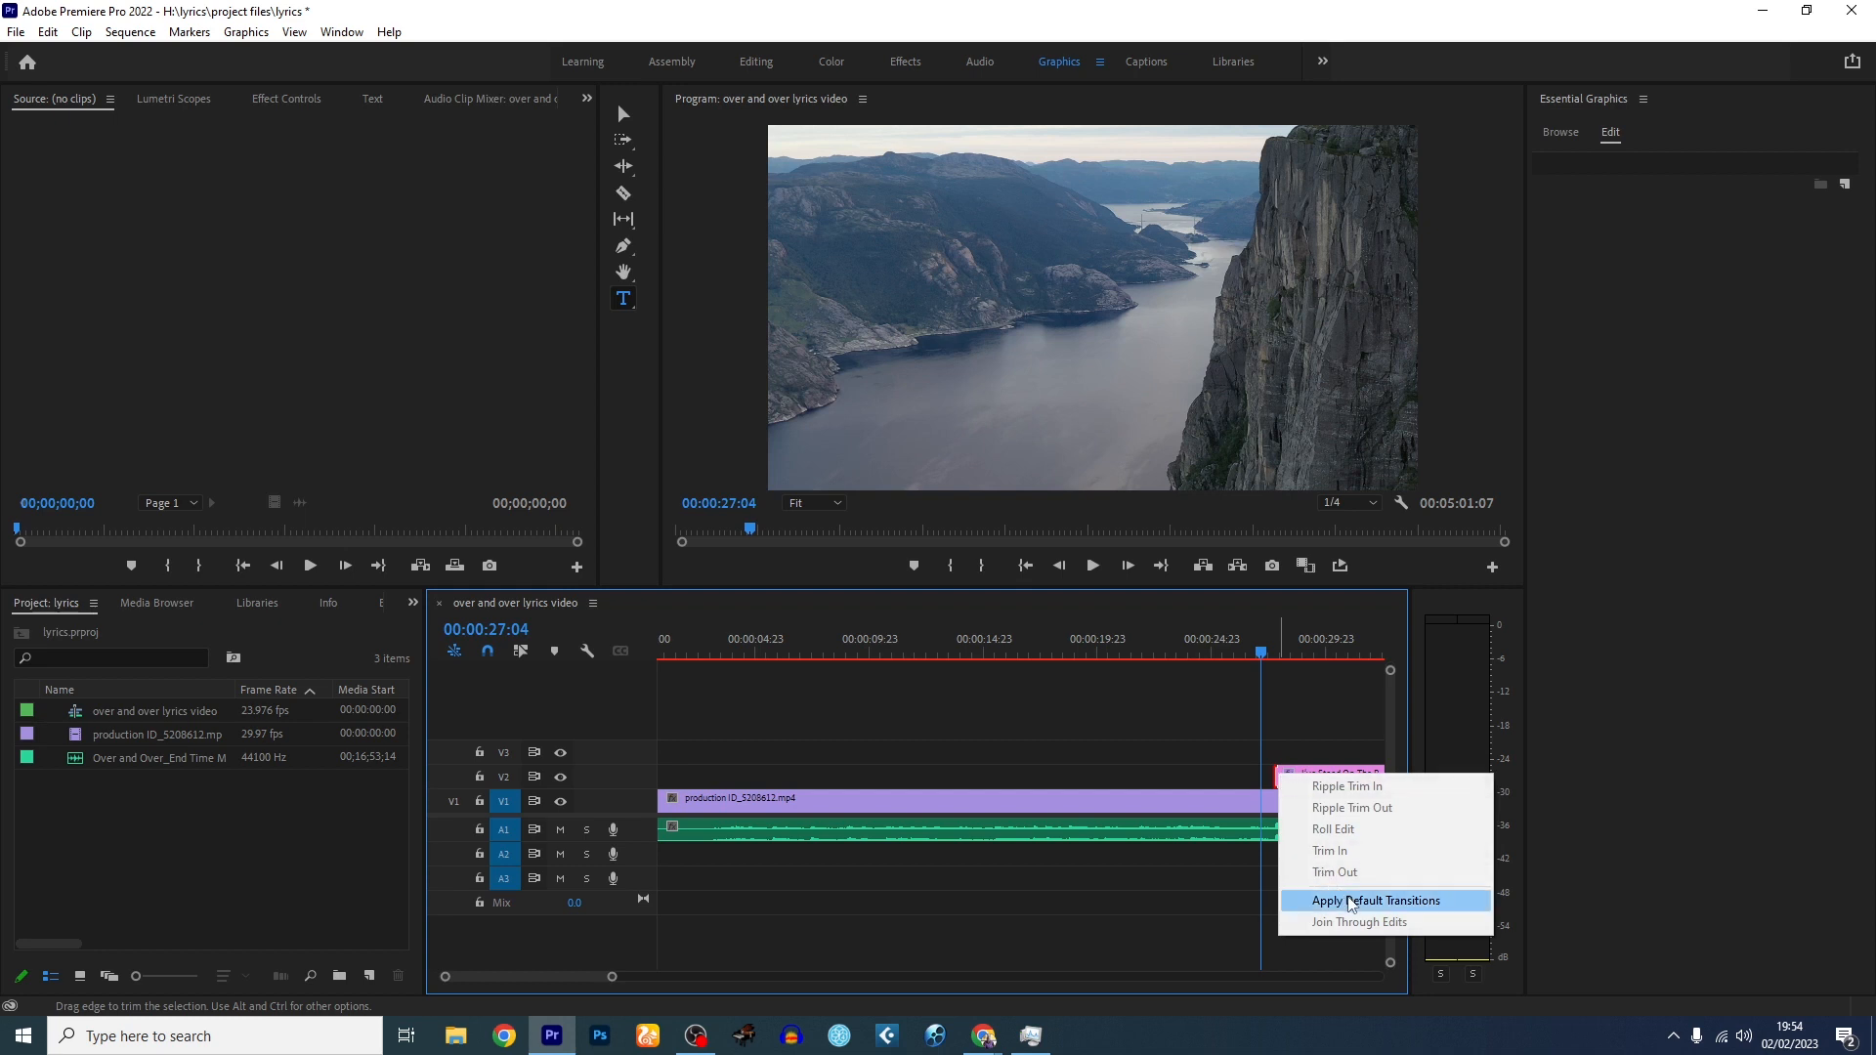
pyautogui.click(1351, 901)
pyautogui.press('=')
pyautogui.press('=')
pyautogui.press('=')
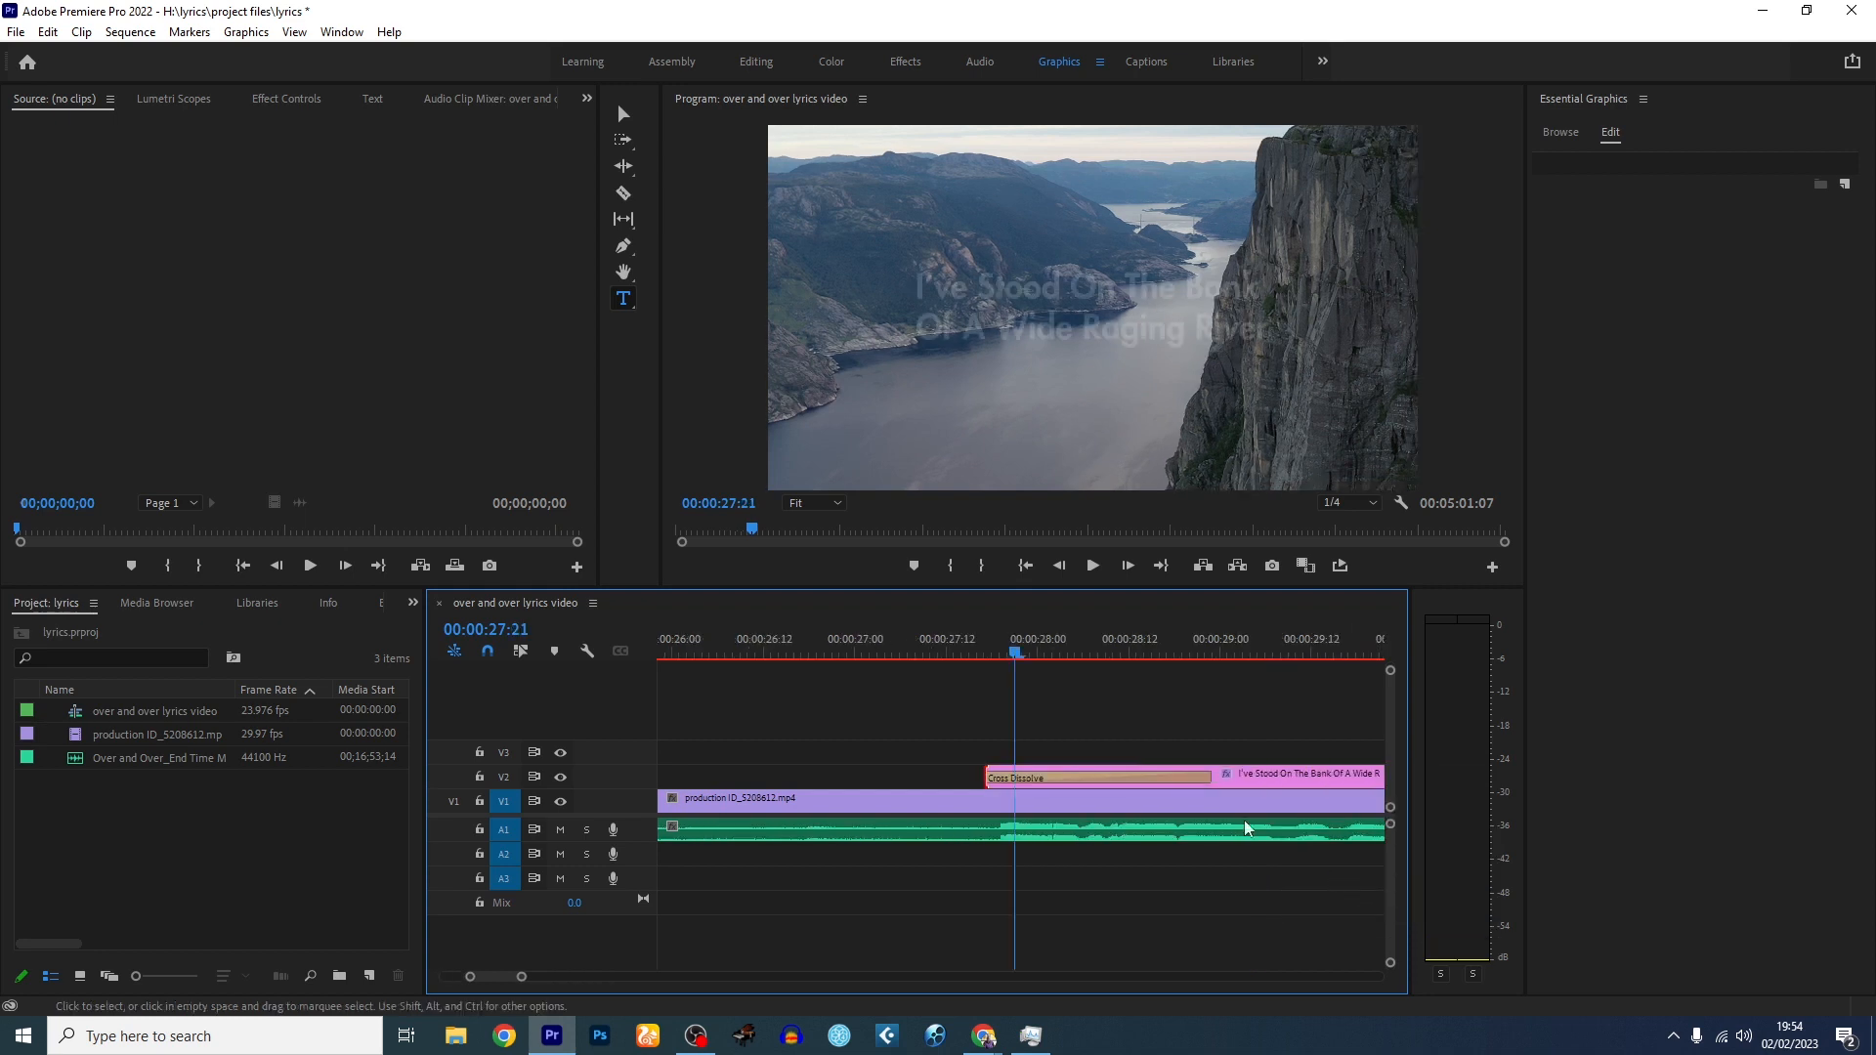
pyautogui.press('space')
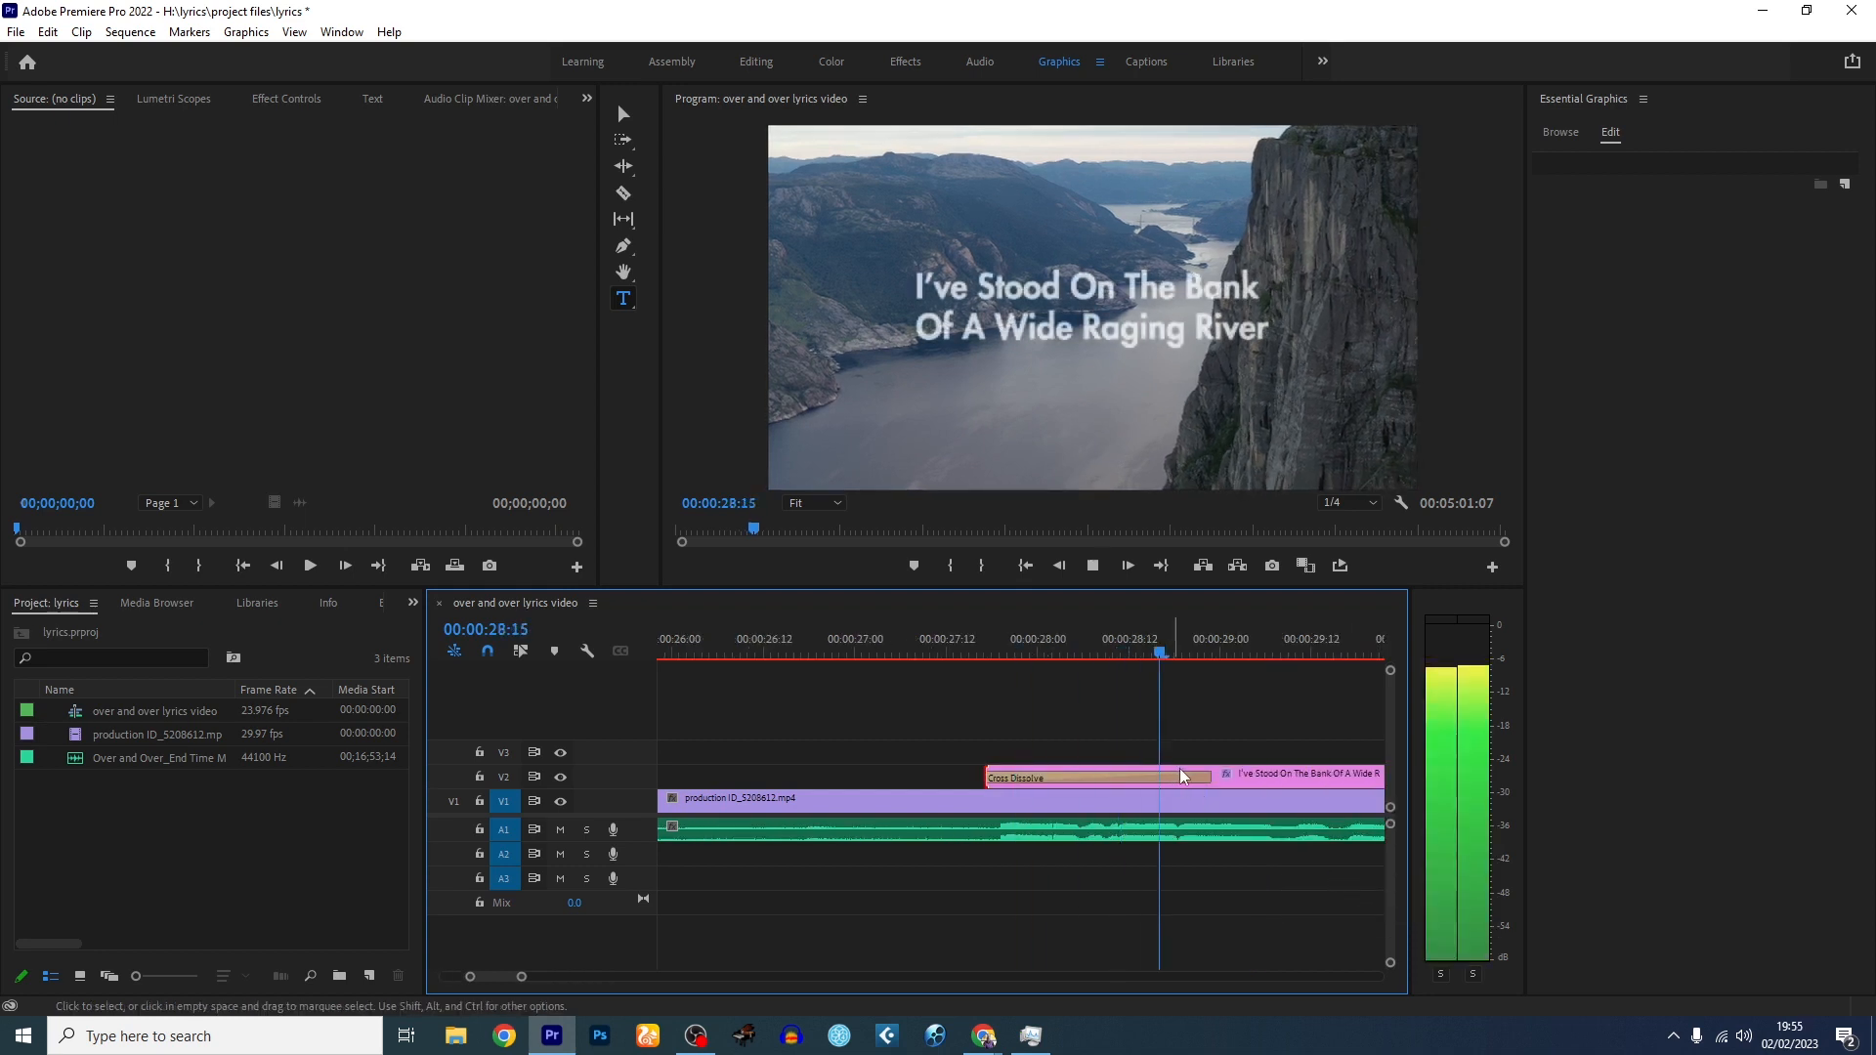
pyautogui.press('space')
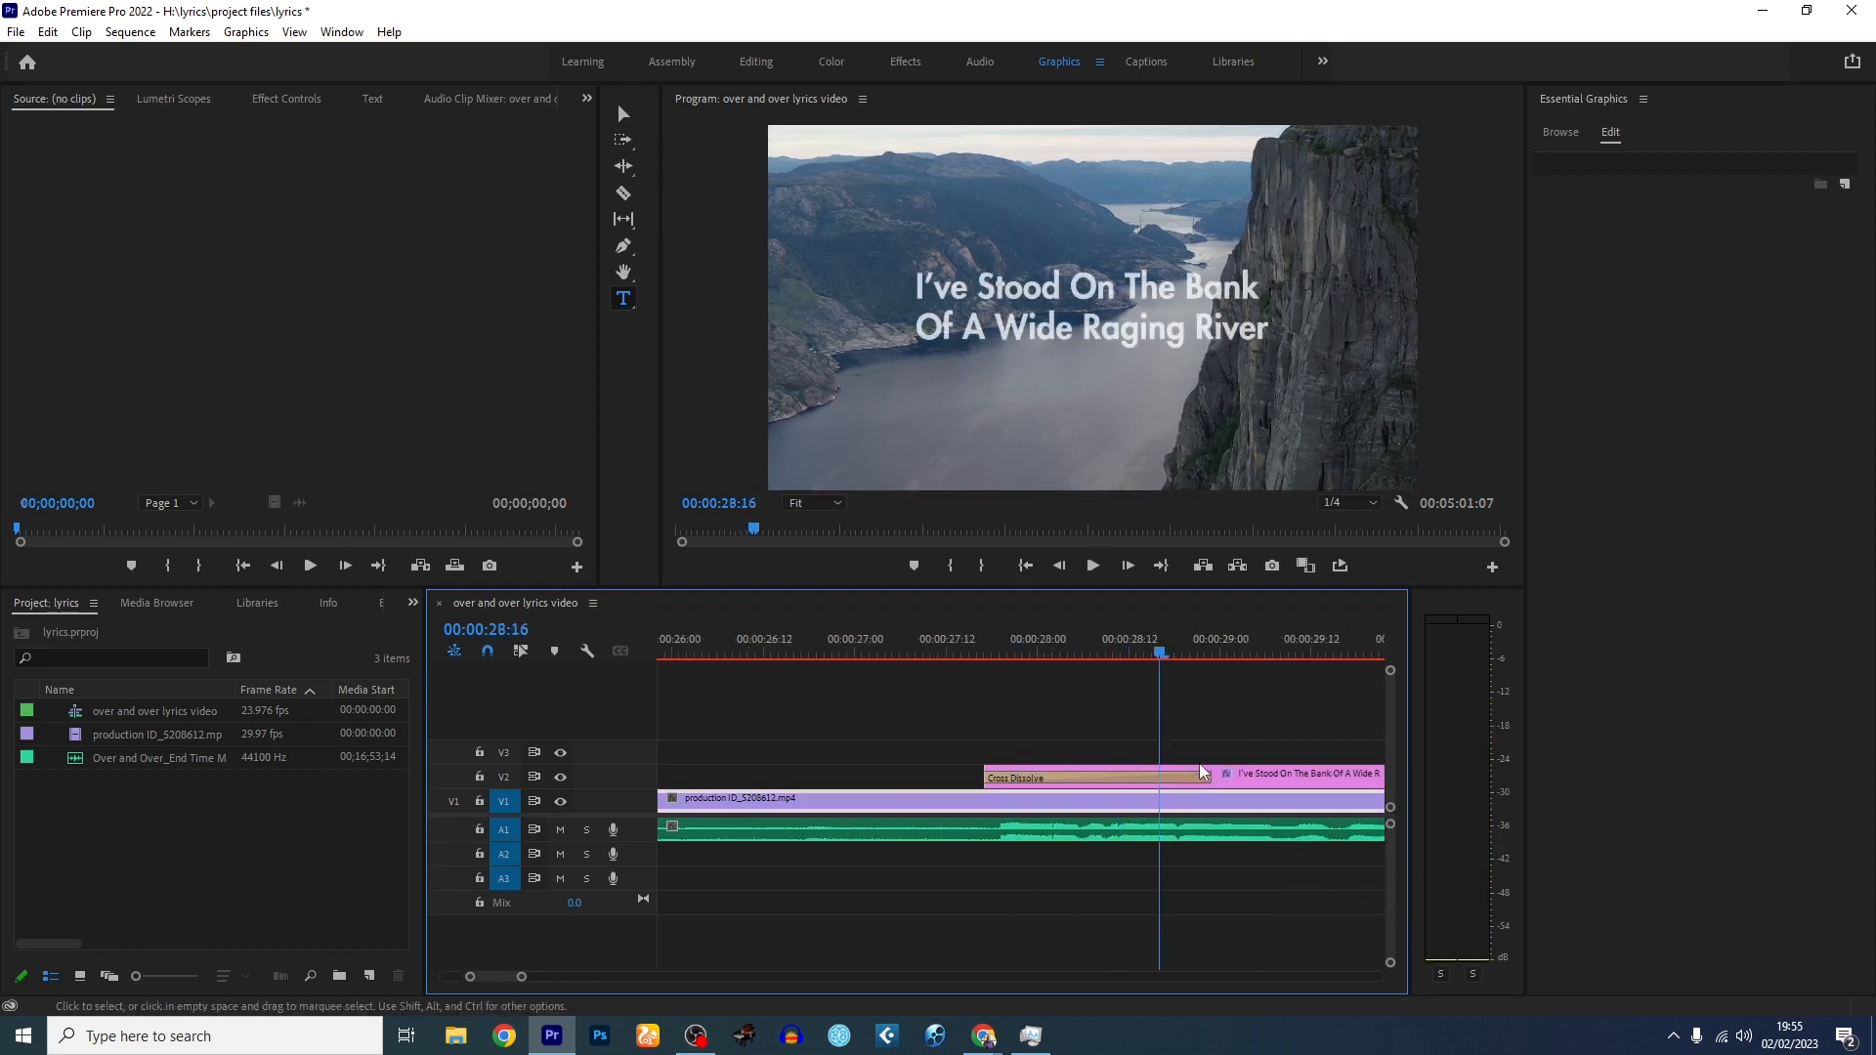
# - Shorten the lyric clip's opening Cross Dissolve to about 15 frames and preview it from 00:00:27:14
pyautogui.moveTo(1210, 776); pyautogui.dragTo(1096, 775)
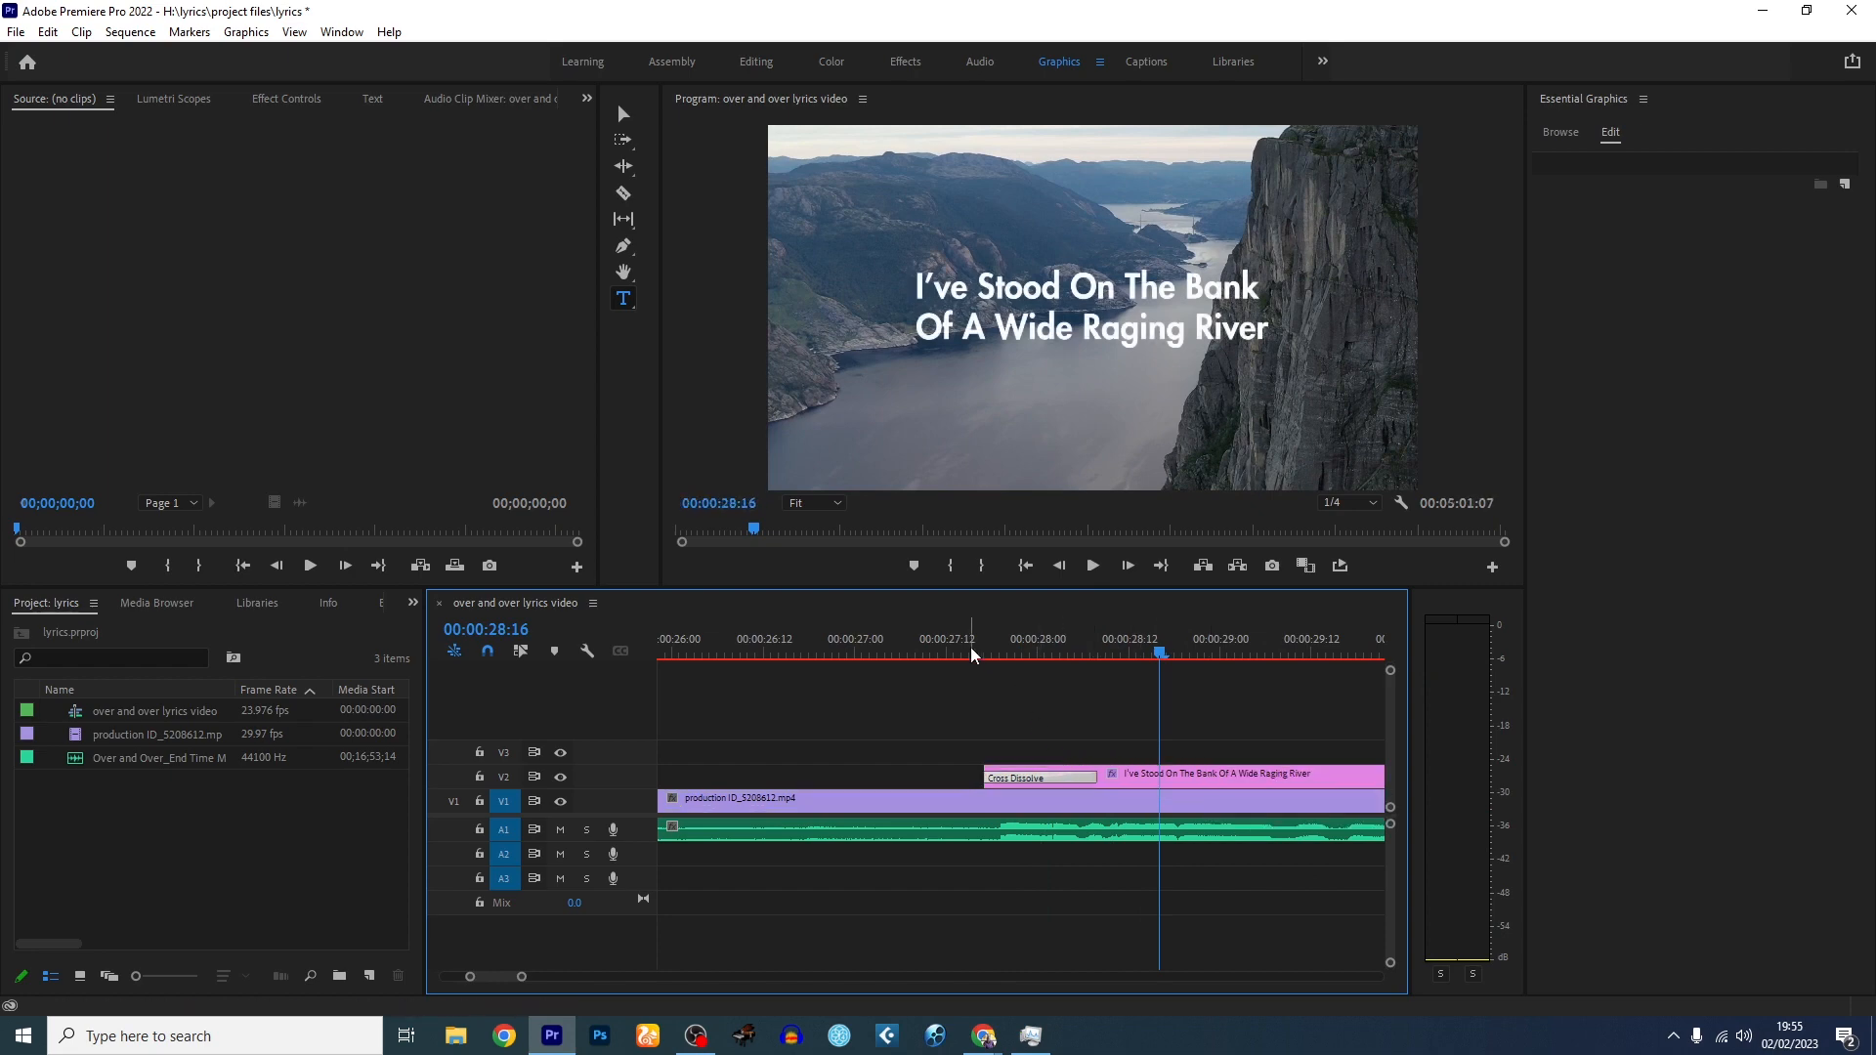
pyautogui.click(965, 655)
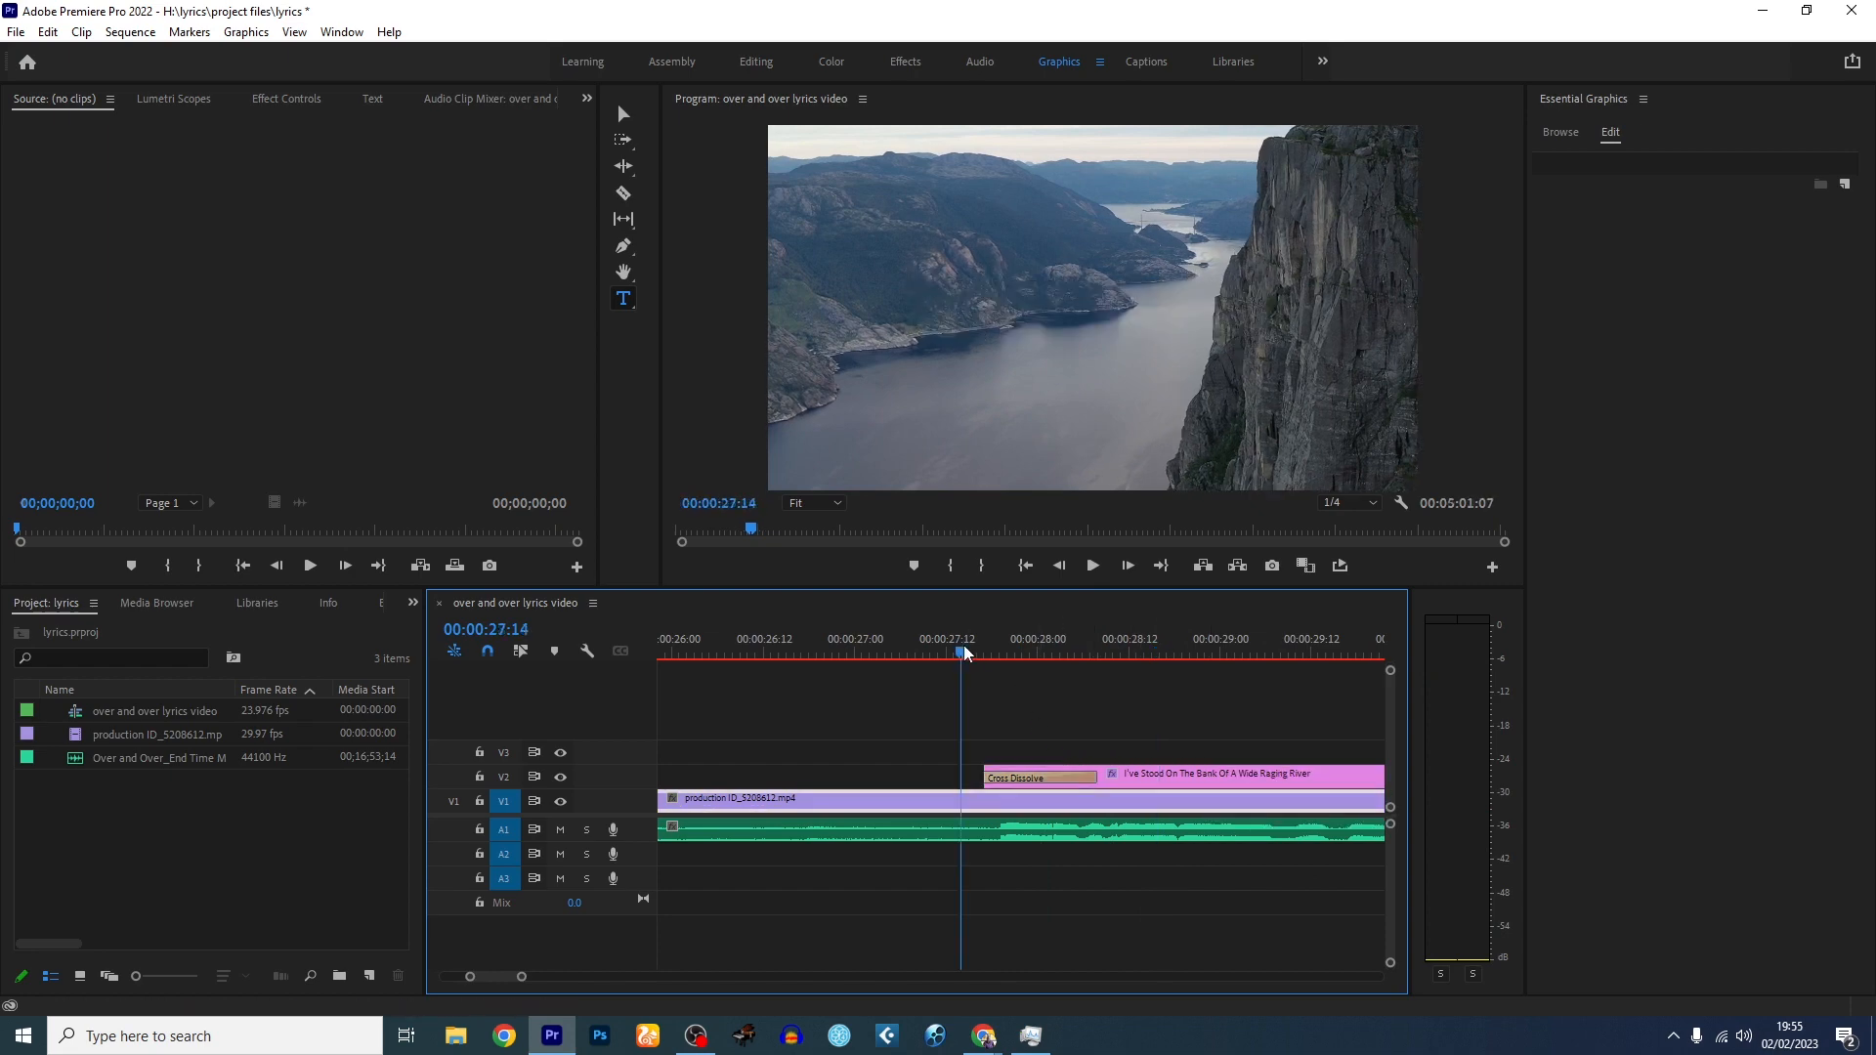
pyautogui.press('space')
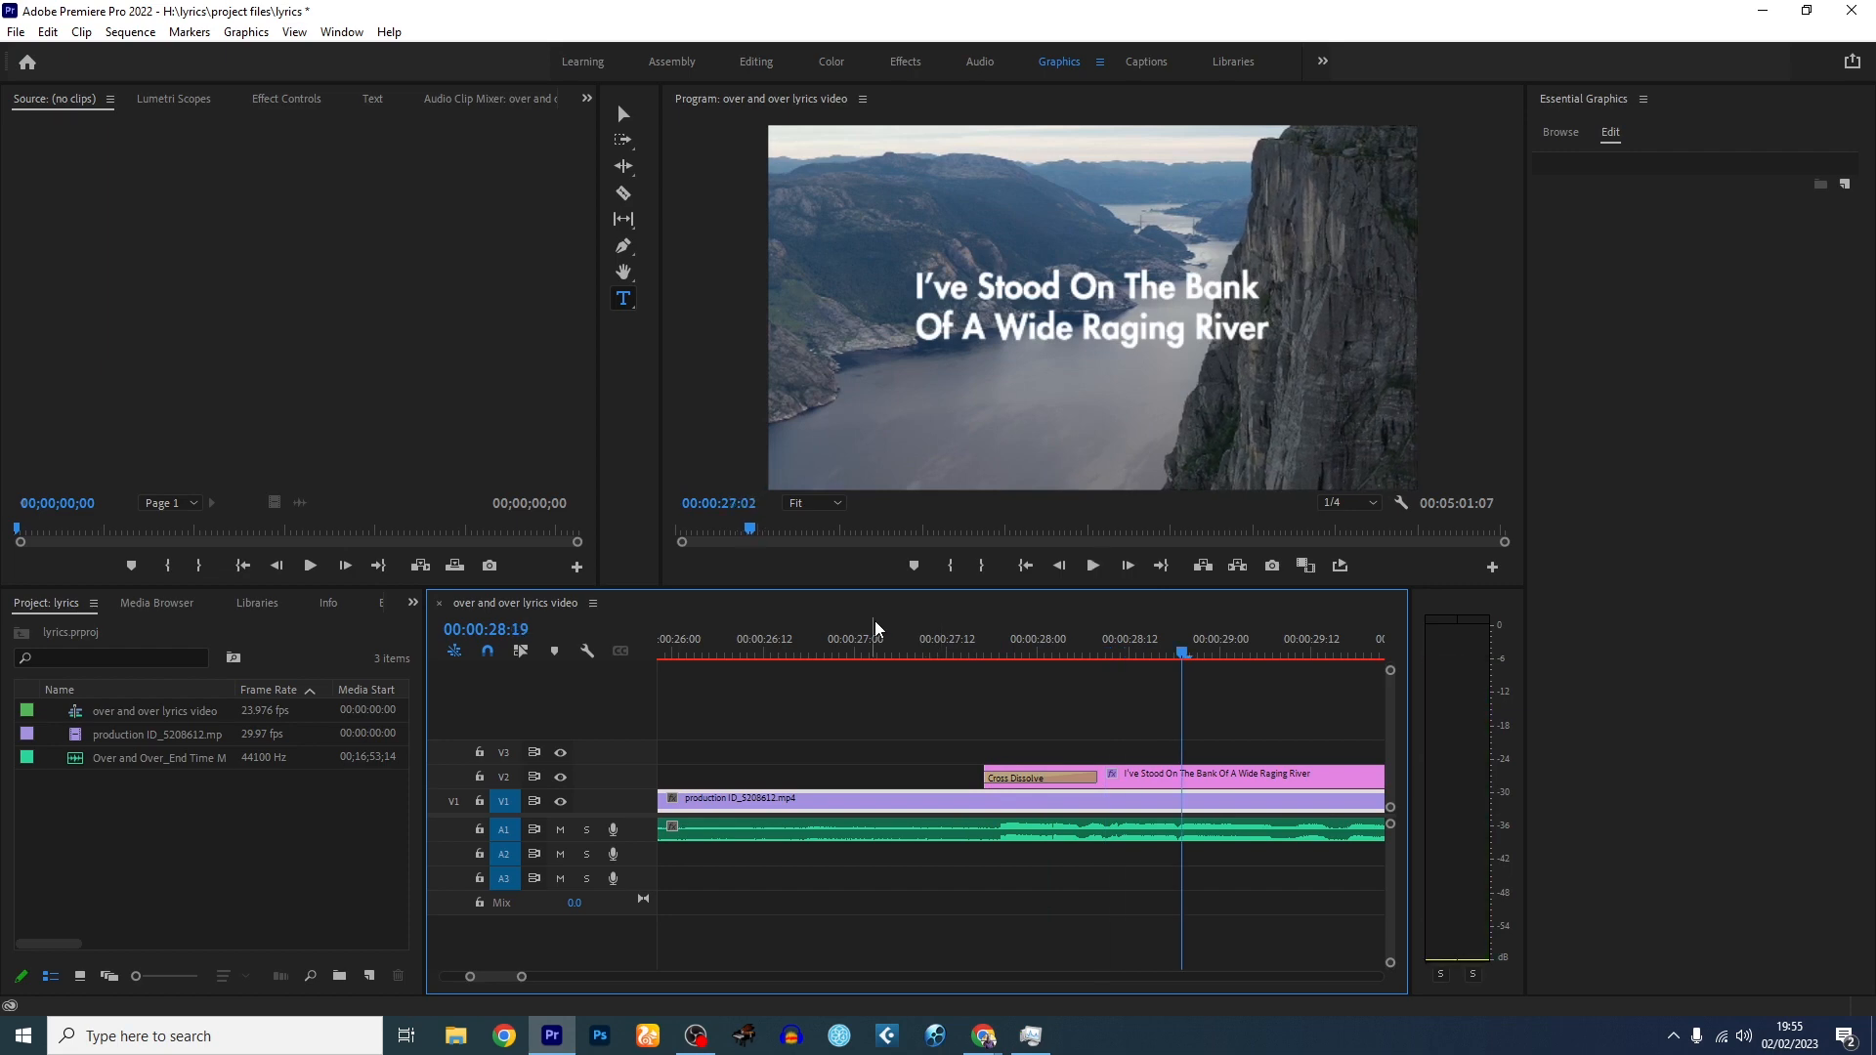
# - Preview the lyric fade-in and shorten the clip's opening Cross Dissolve to about 13 frames
pyautogui.click(877, 628)
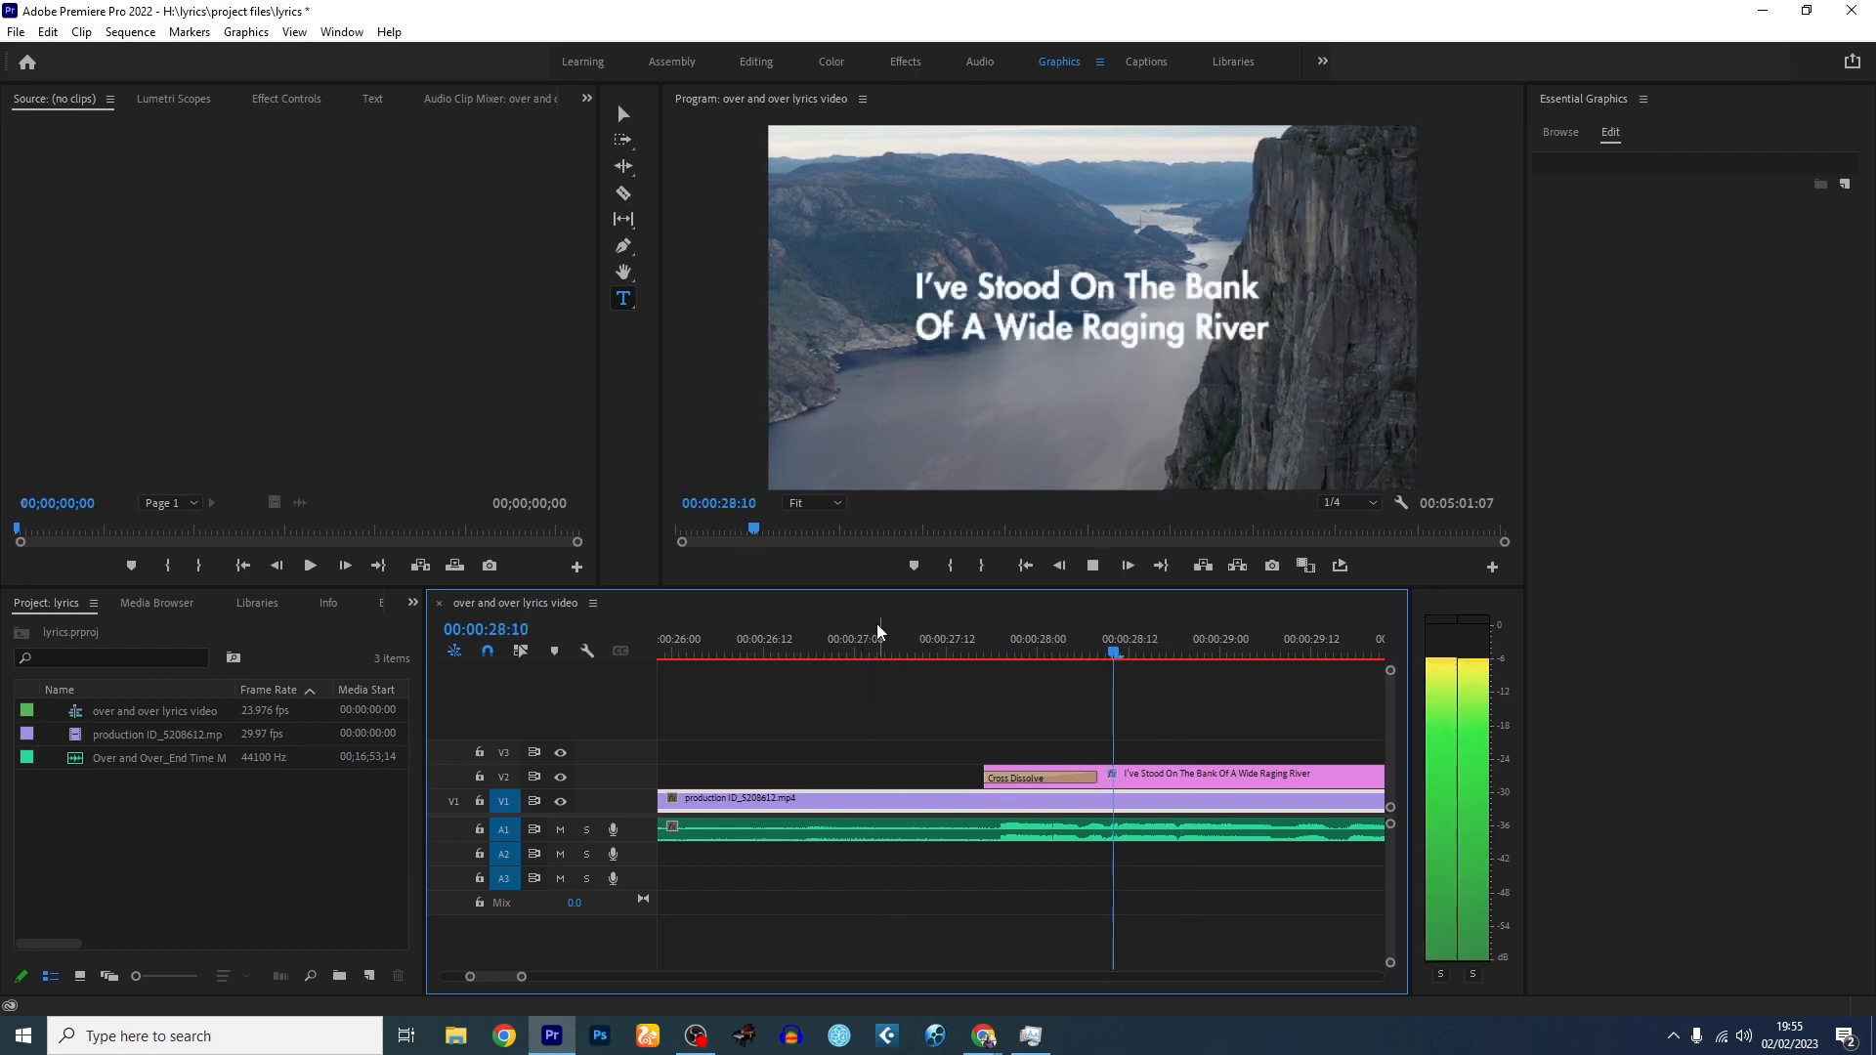
pyautogui.press('space')
pyautogui.click(1014, 640)
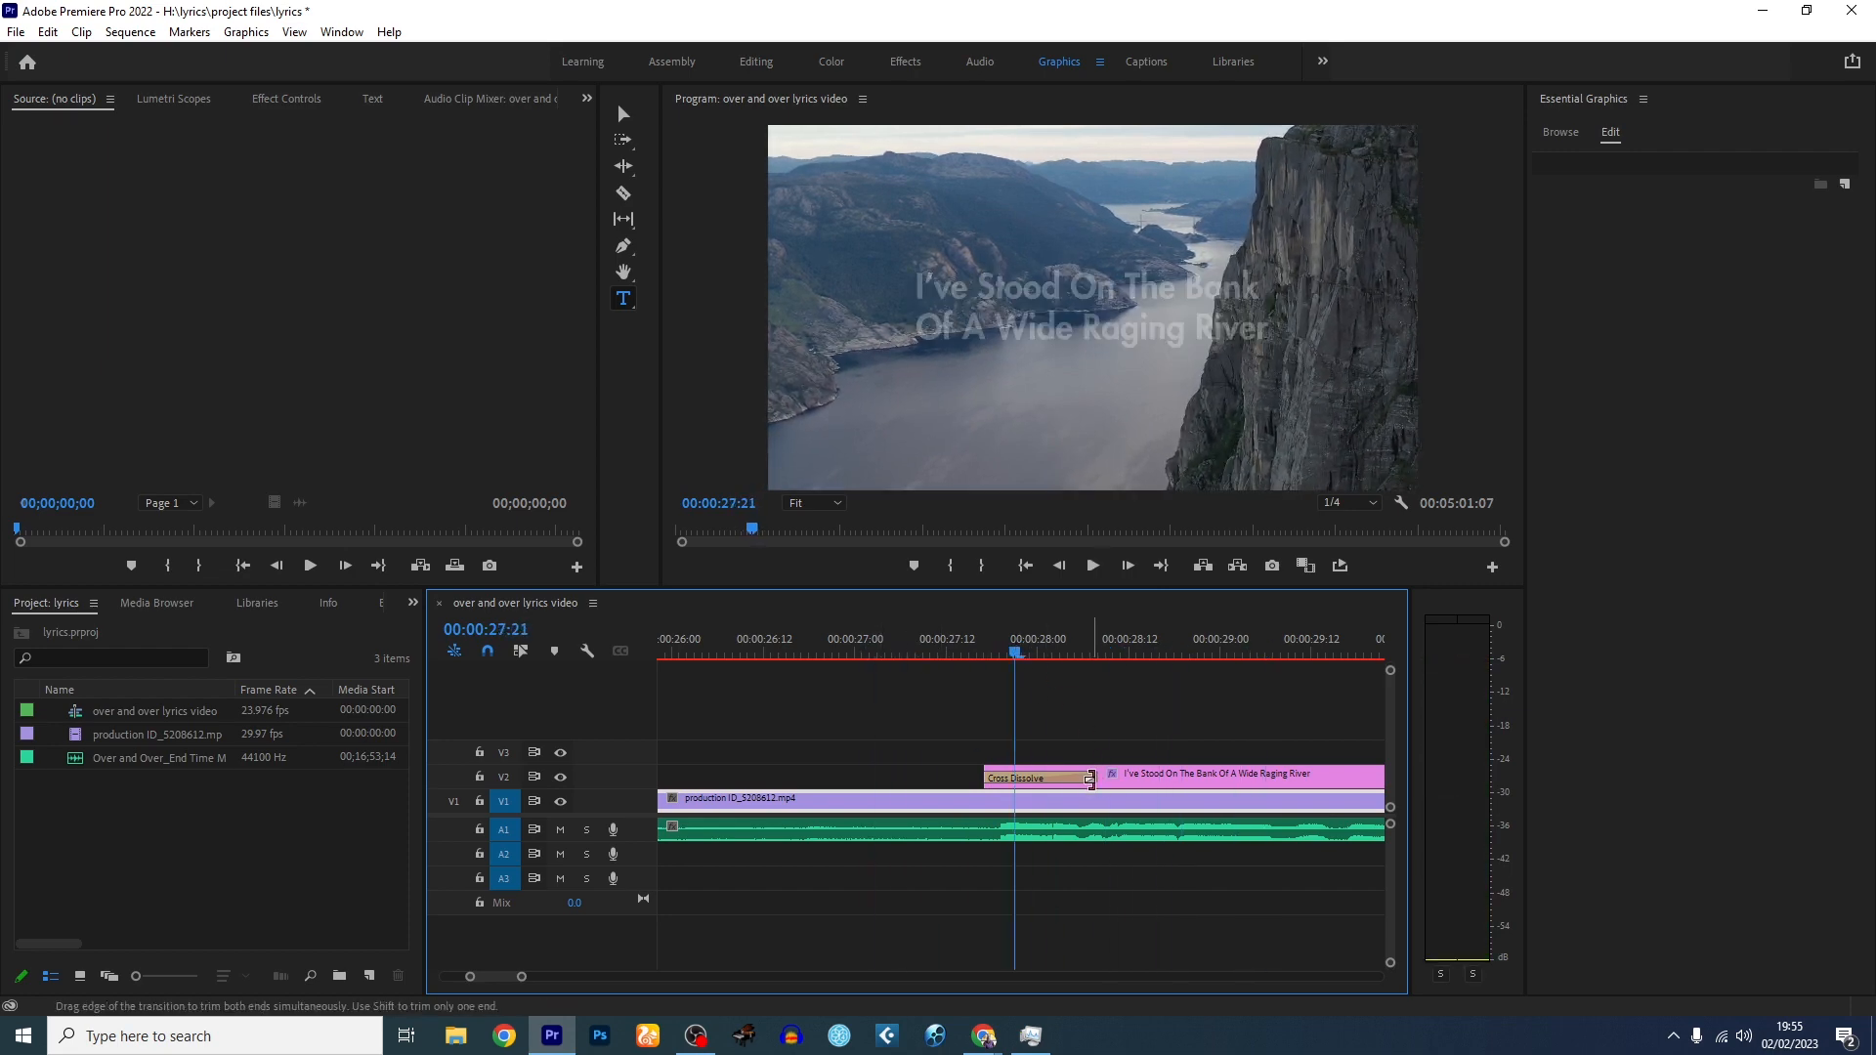
pyautogui.moveTo(1097, 777); pyautogui.dragTo(1081, 777)
pyautogui.click(948, 652)
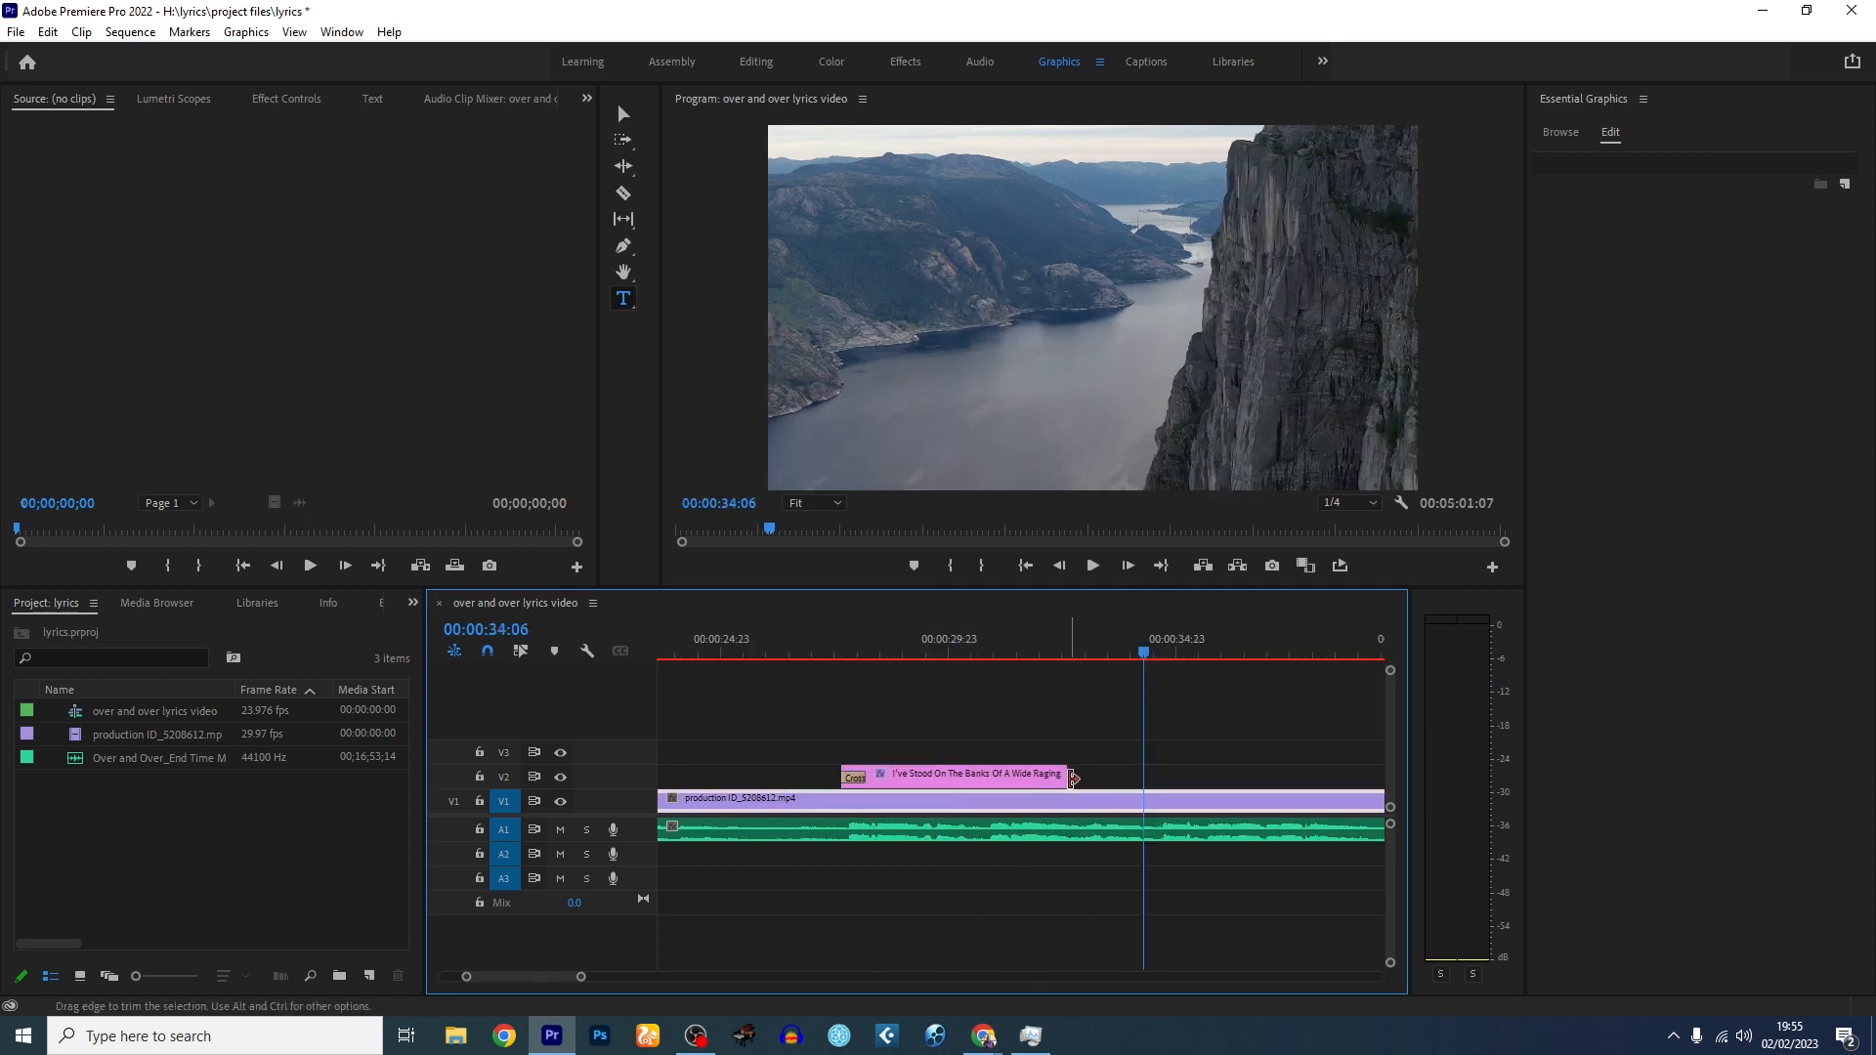
# - Extend the lyric clip's end to 00:00:34:06 and apply the default Cross Dissolve transition there
pyautogui.moveTo(1072, 776); pyautogui.dragTo(1148, 779)
pyautogui.rightClick(1135, 777)
pyautogui.click(1221, 900)
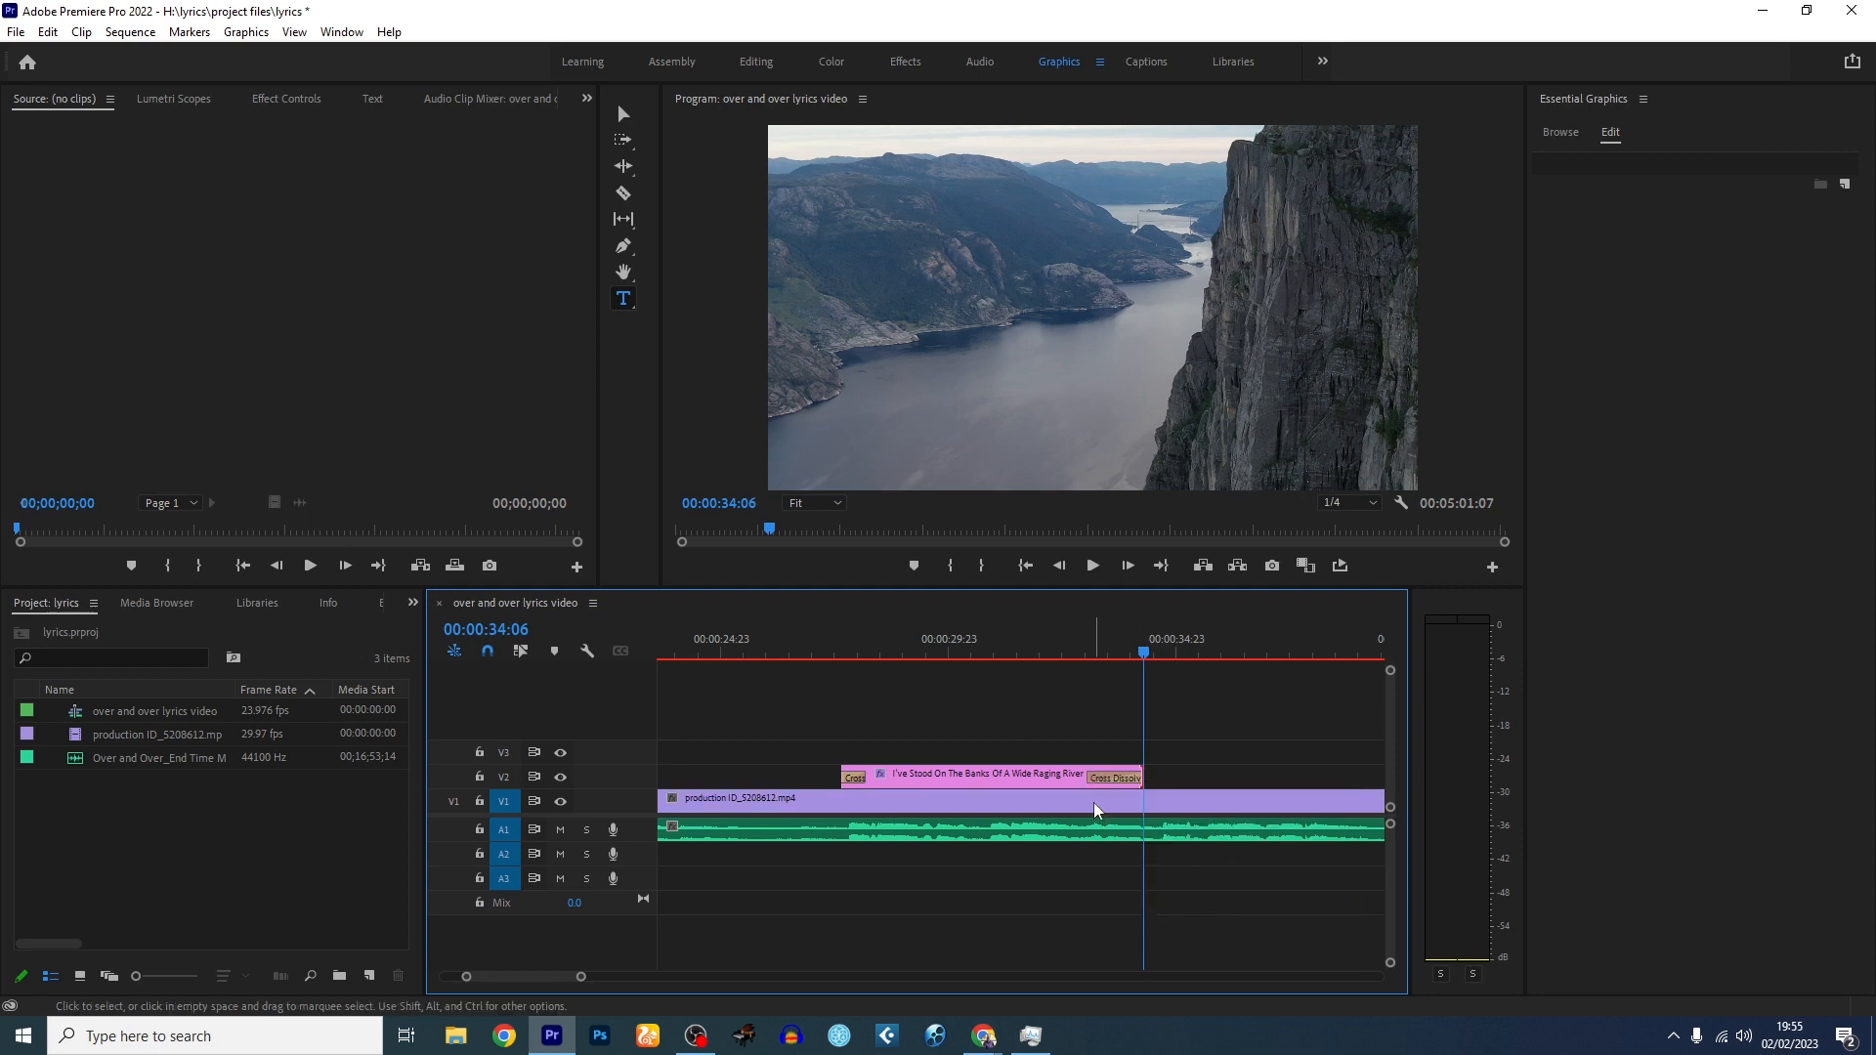
# - Shorten the lyric clip's closing Cross Dissolve to about 14 frames and preview the fade-out
pyautogui.moveTo(1090, 778); pyautogui.dragTo(1119, 787)
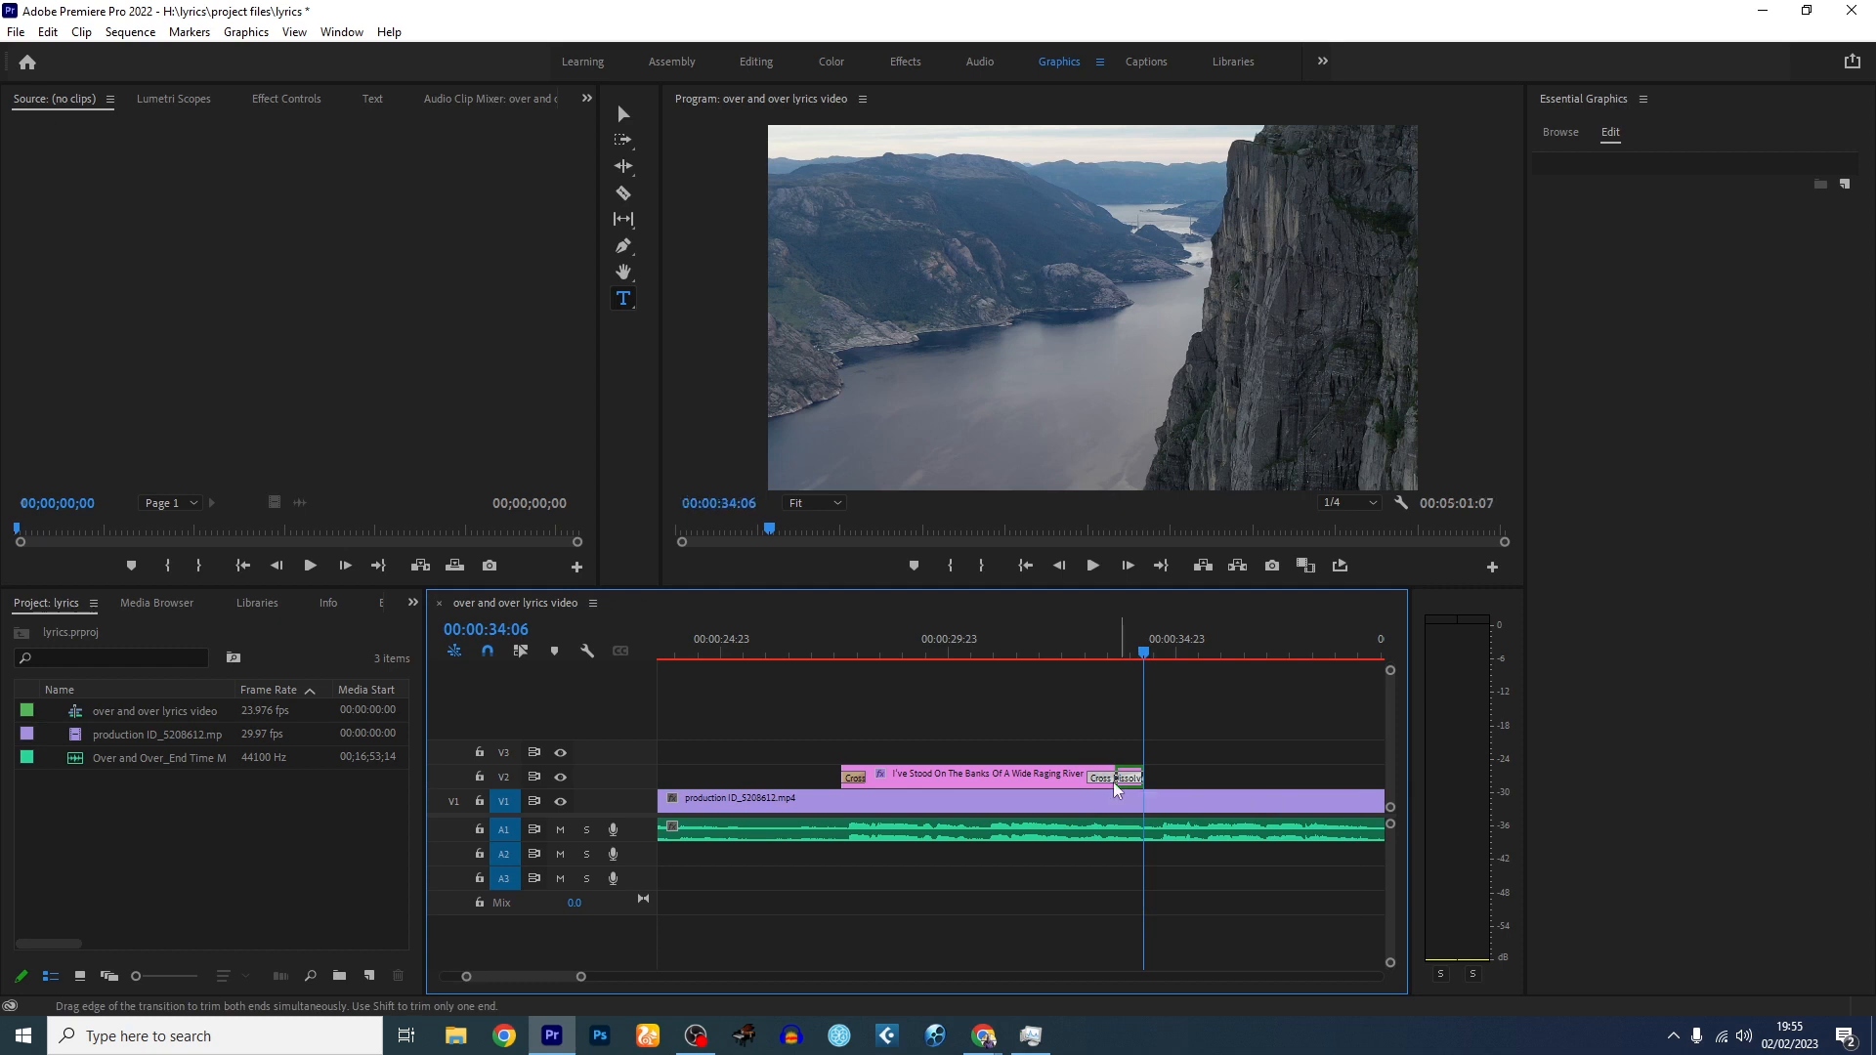
pyautogui.click(1055, 647)
pyautogui.press('space')
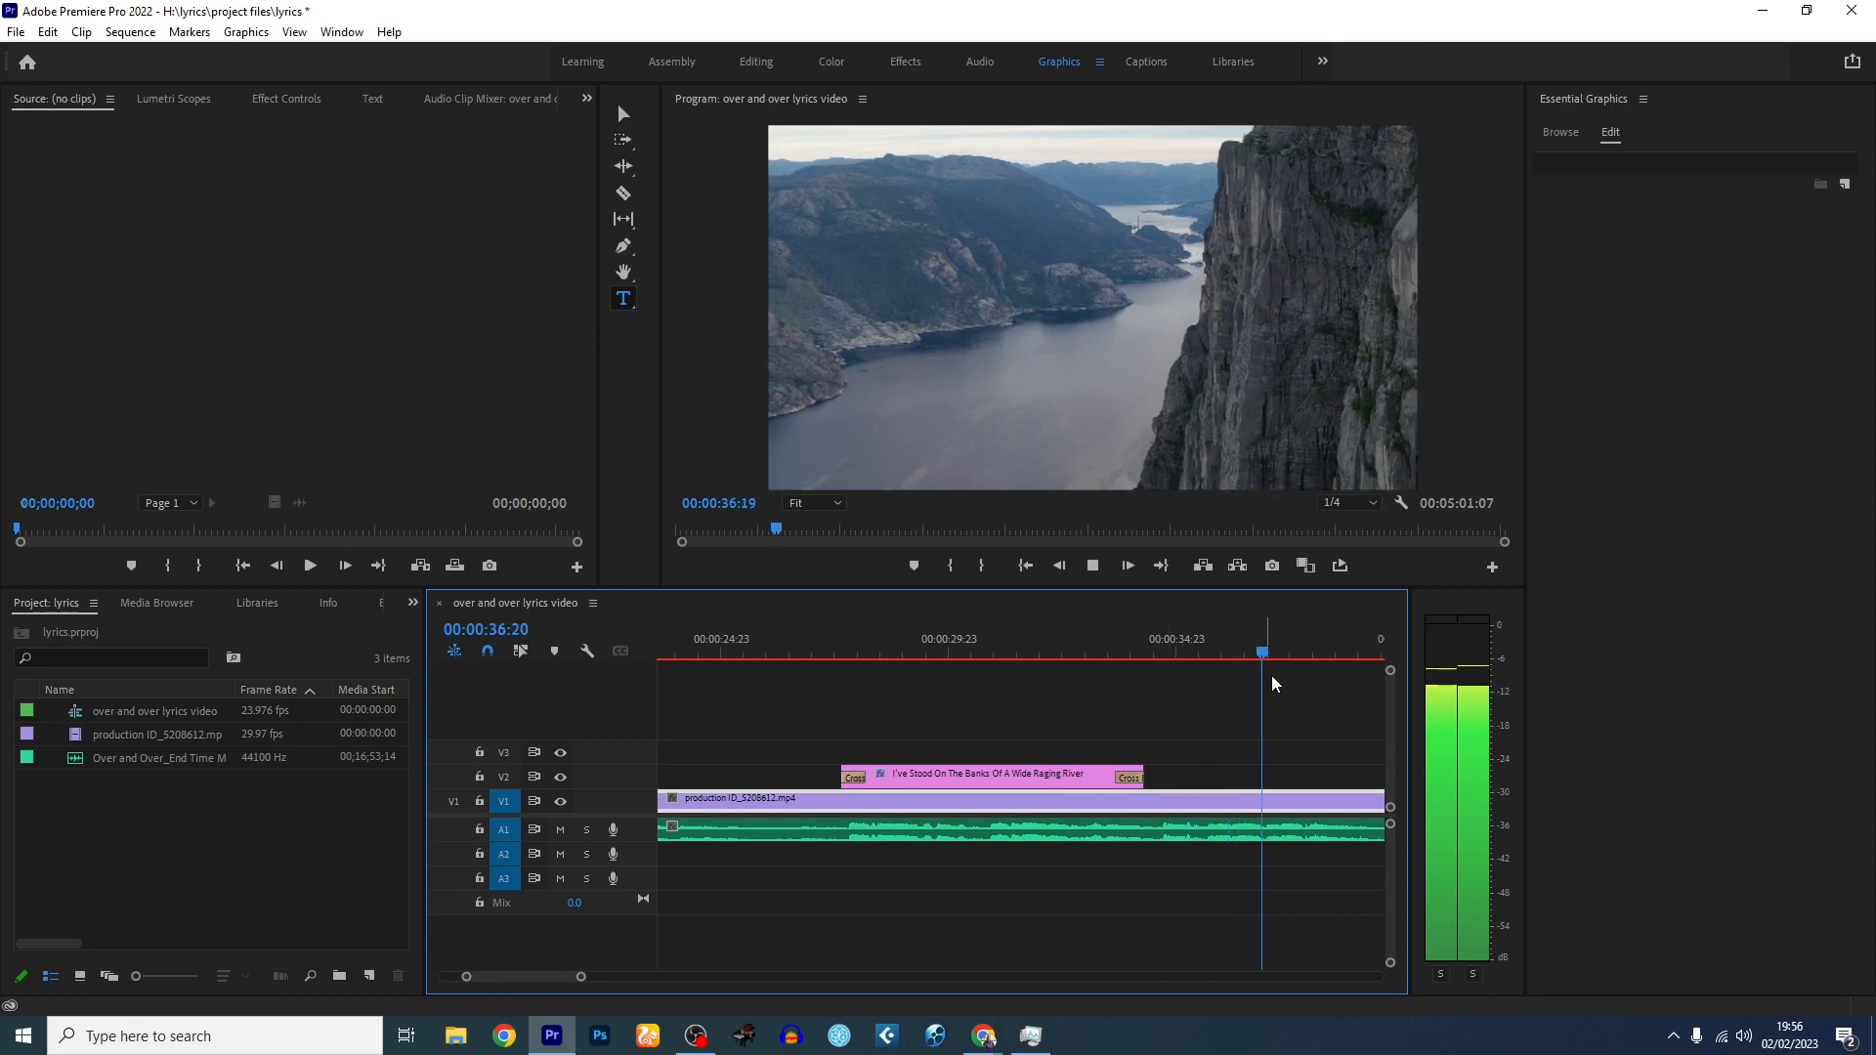
pyautogui.moveTo(1314, 654); pyautogui.dragTo(995, 655)
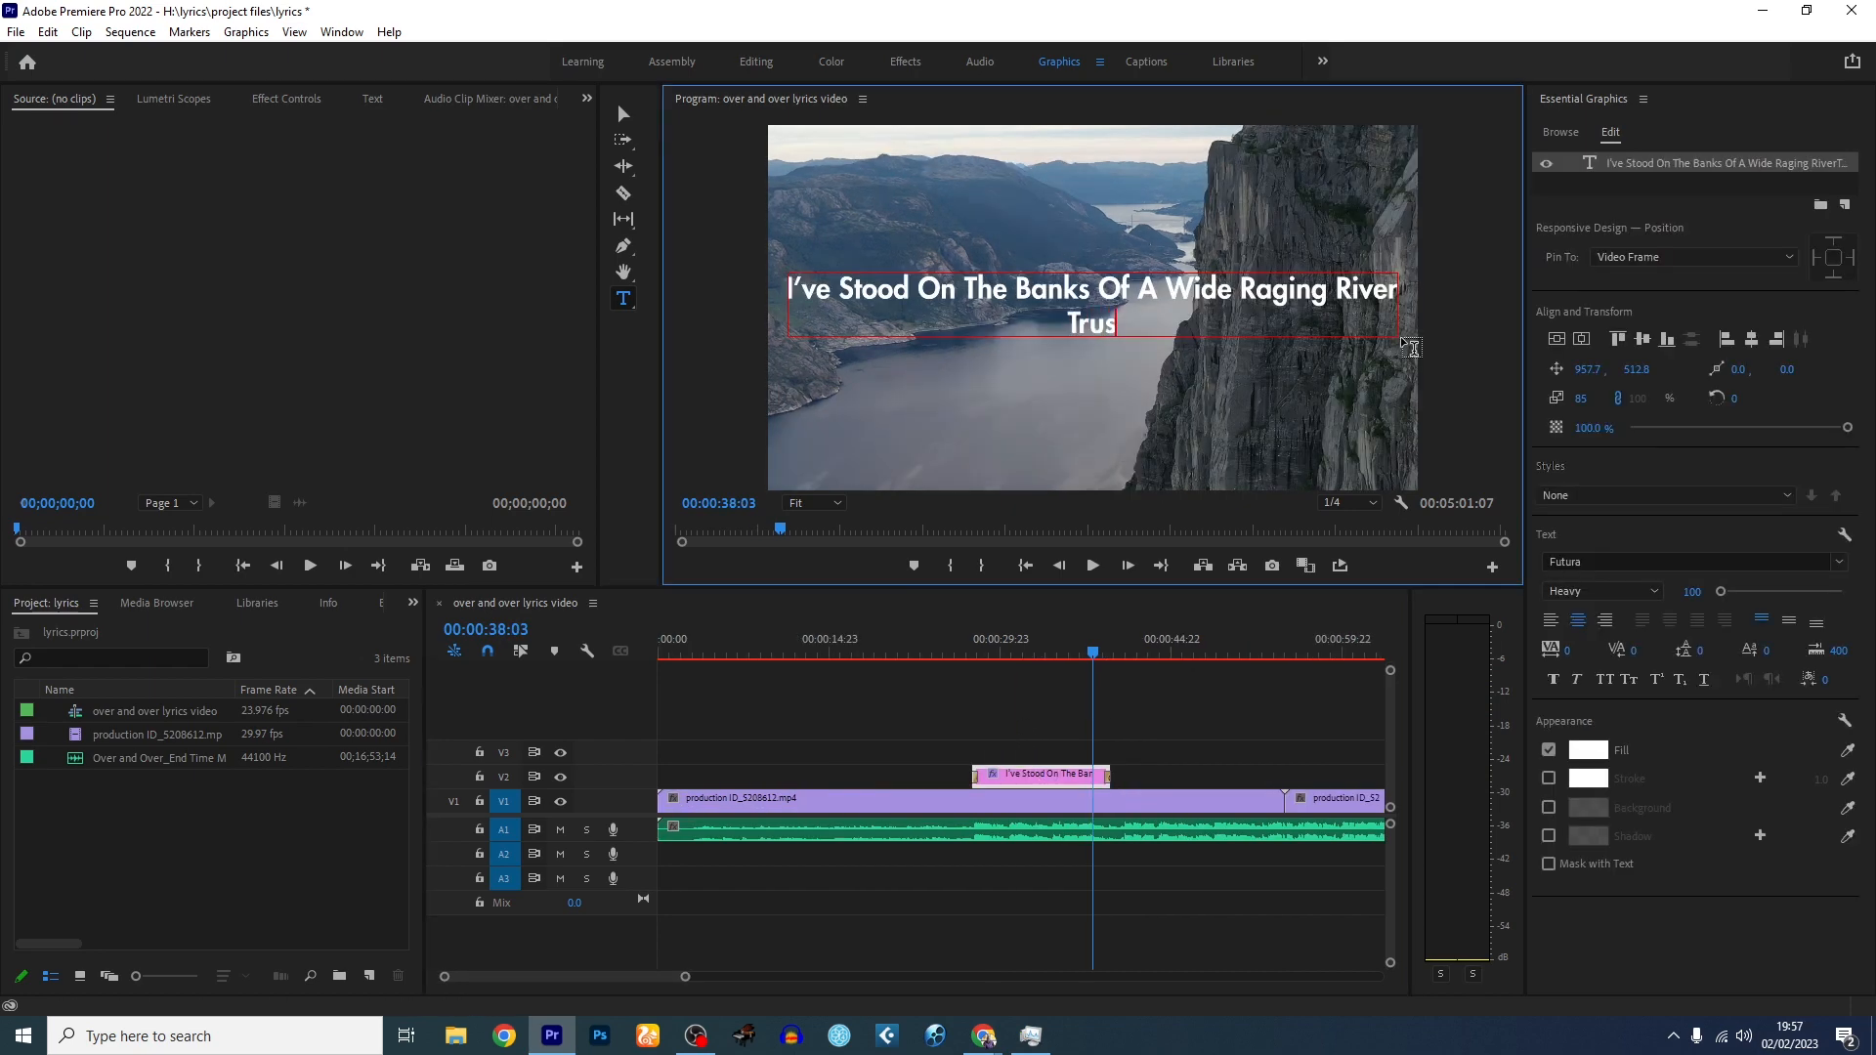
# - Complete the second line of the first lyric clip as "Trusting That I'd Get Across"
pyautogui.write('ing That I Will Get ')
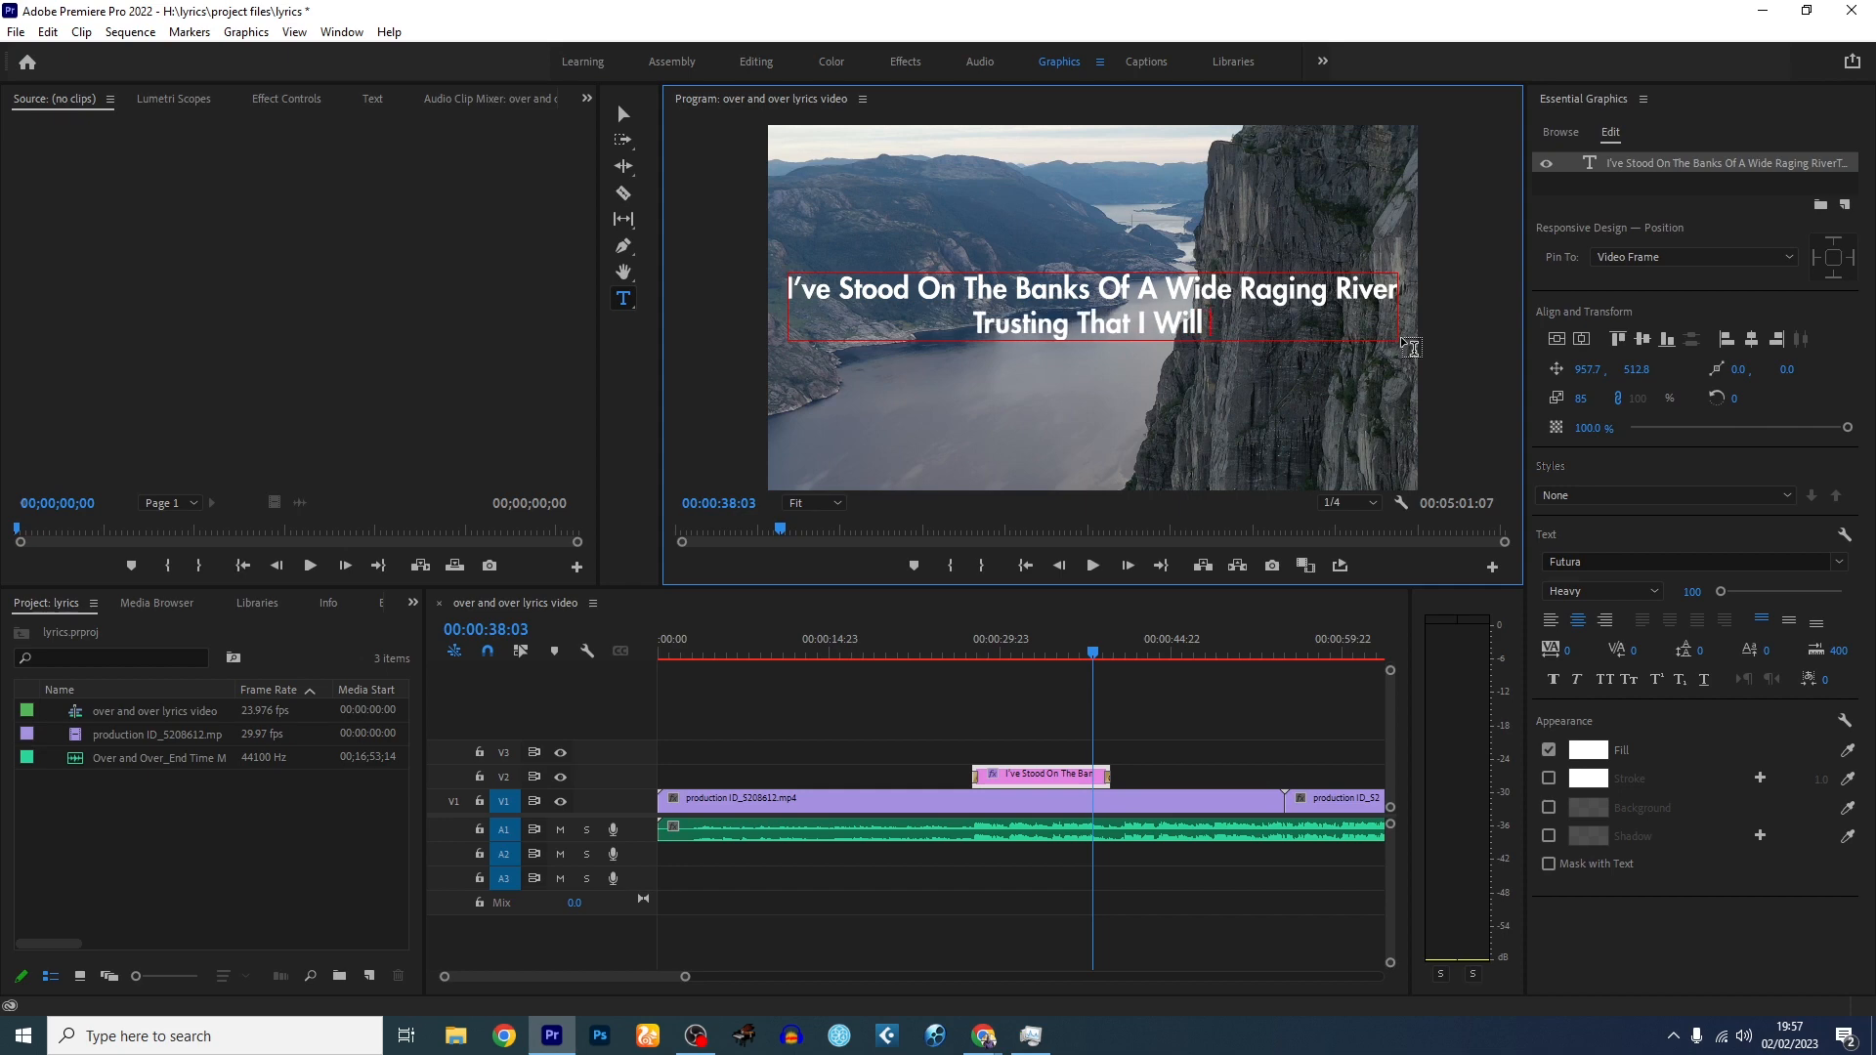
pyautogui.write('Acro')
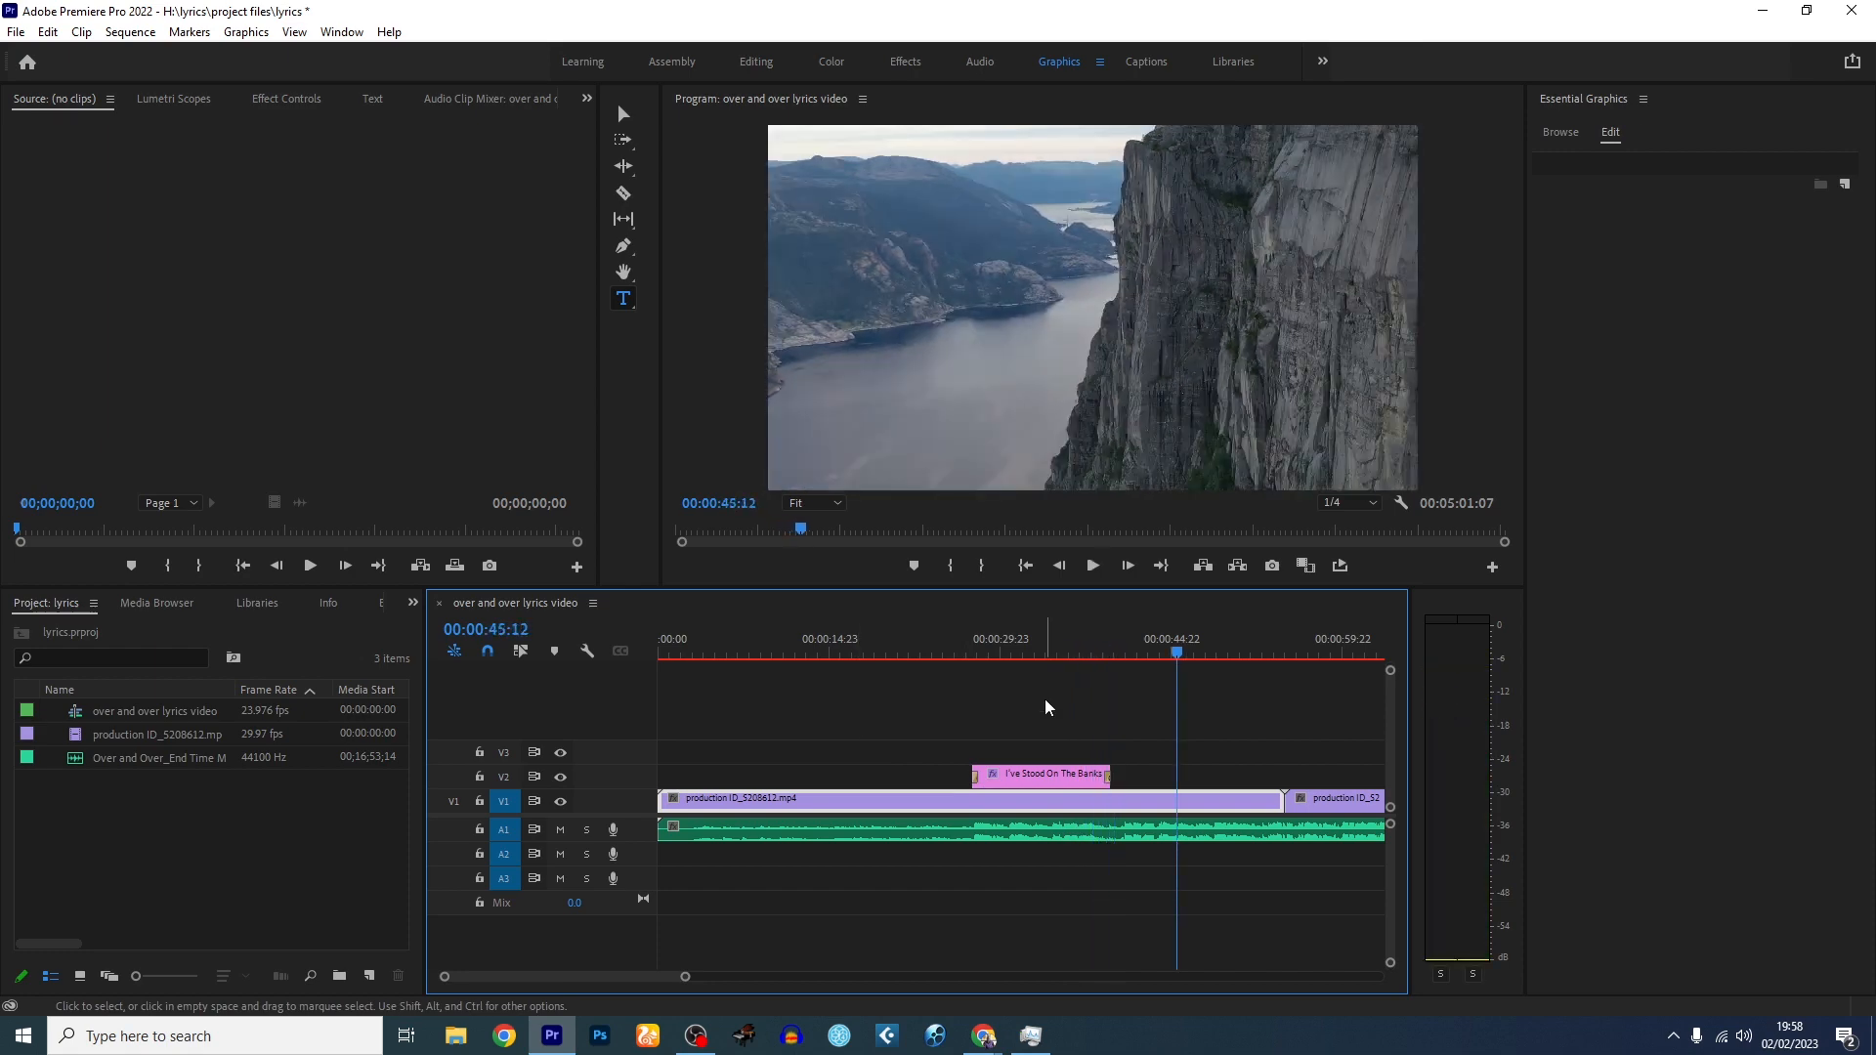
# - Copy the lyric clip, target only V2 among the video tracks, and paste the copy at 00:00:40:18
pyautogui.click(1041, 781)
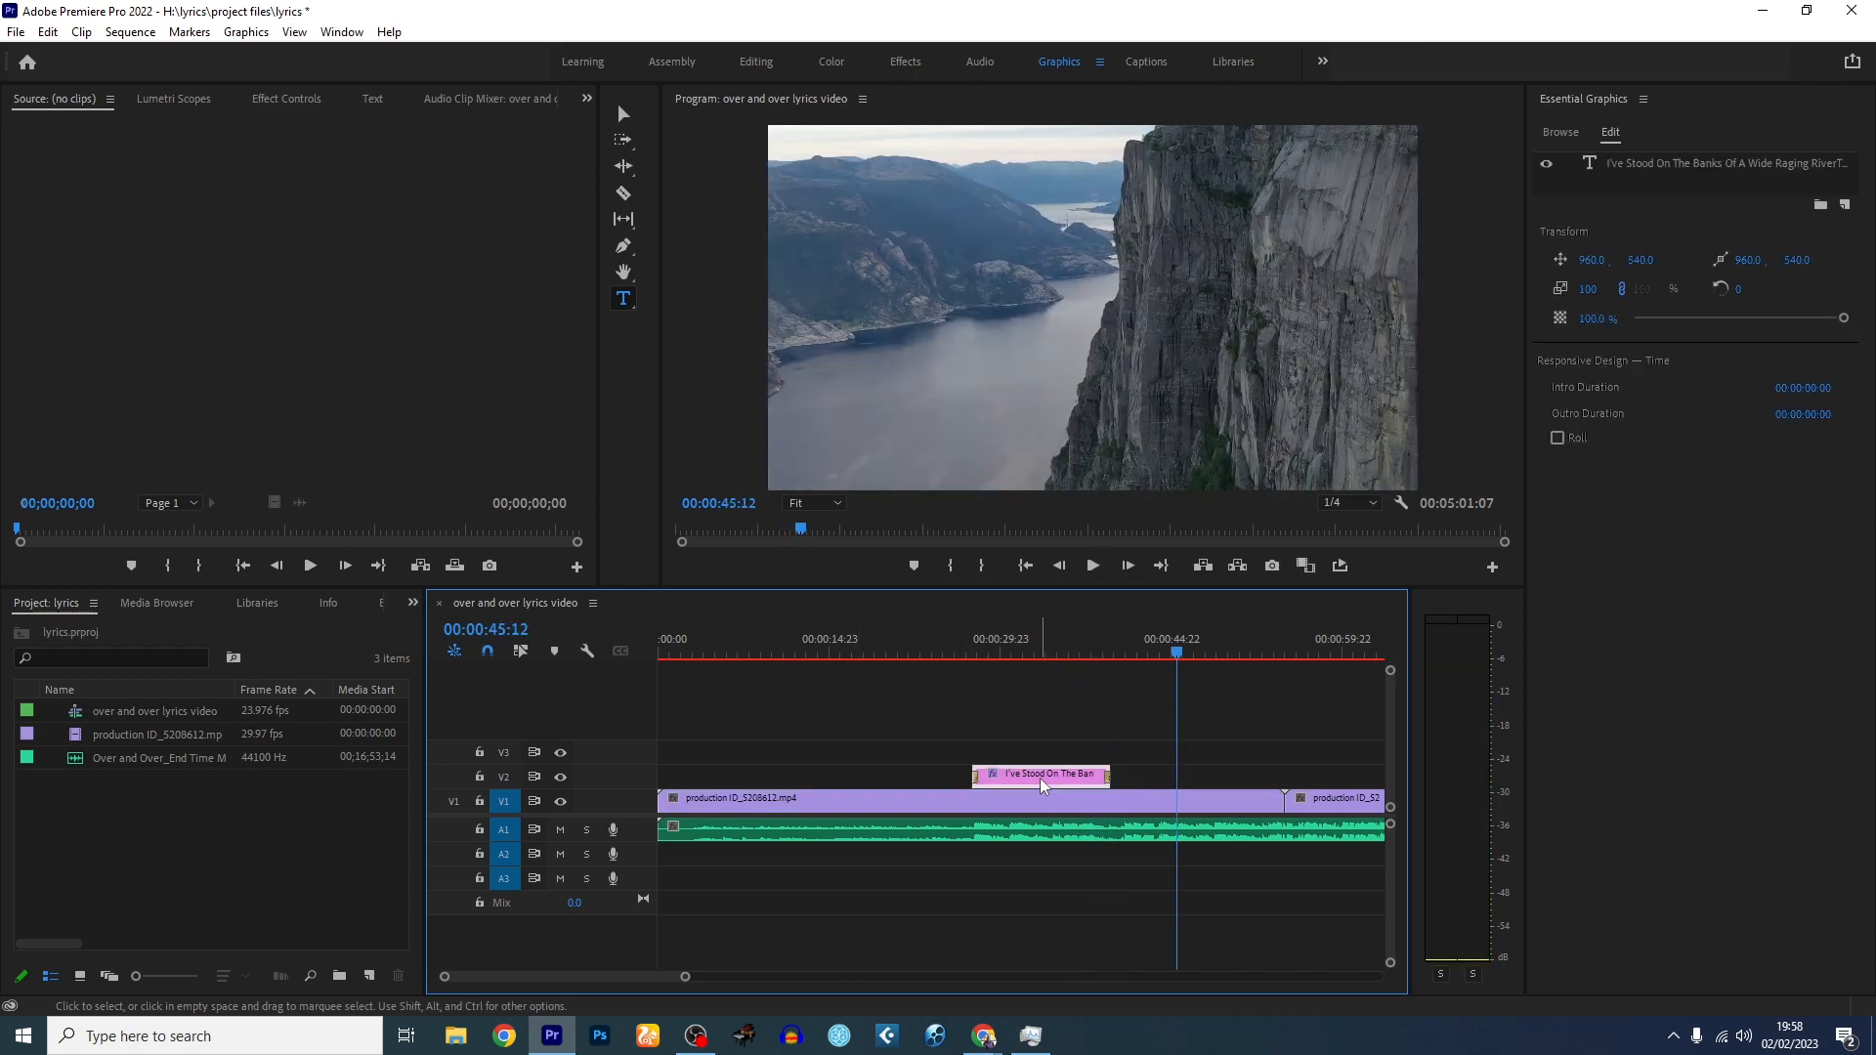
pyautogui.click(1114, 655)
pyautogui.press('space')
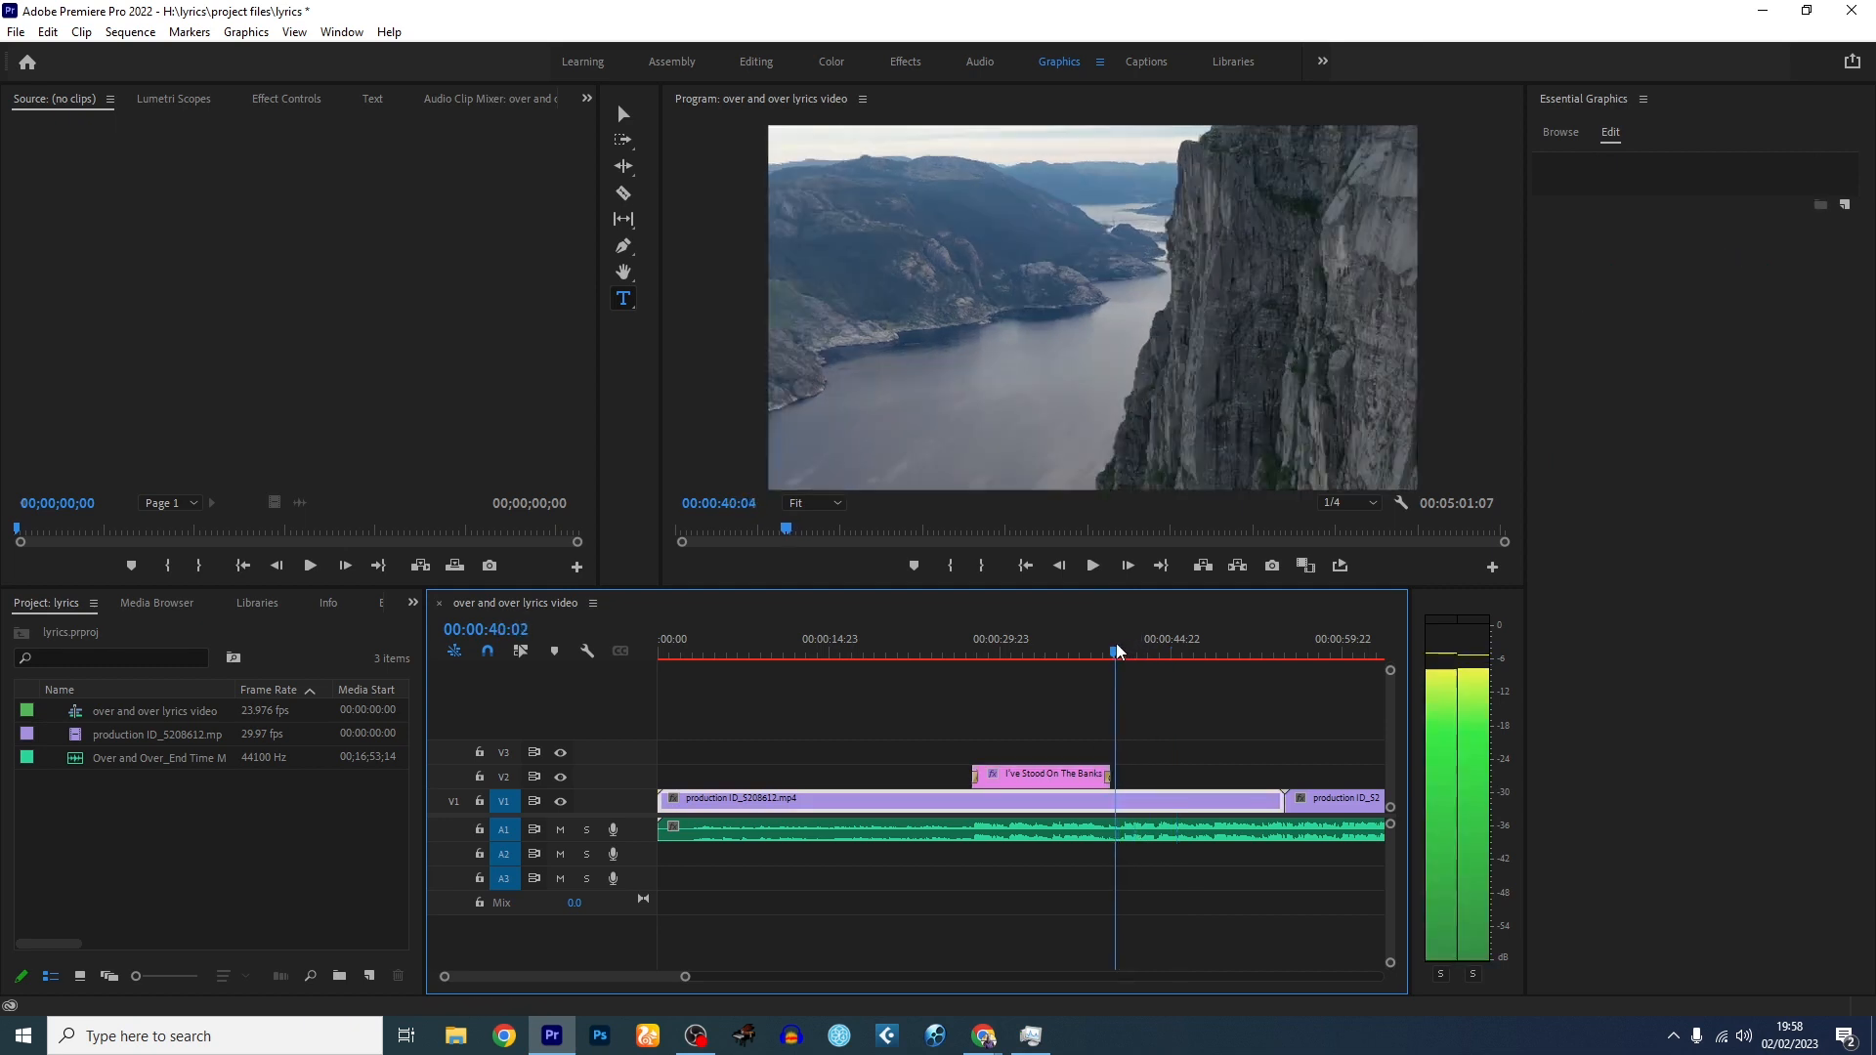
pyautogui.click(1054, 780)
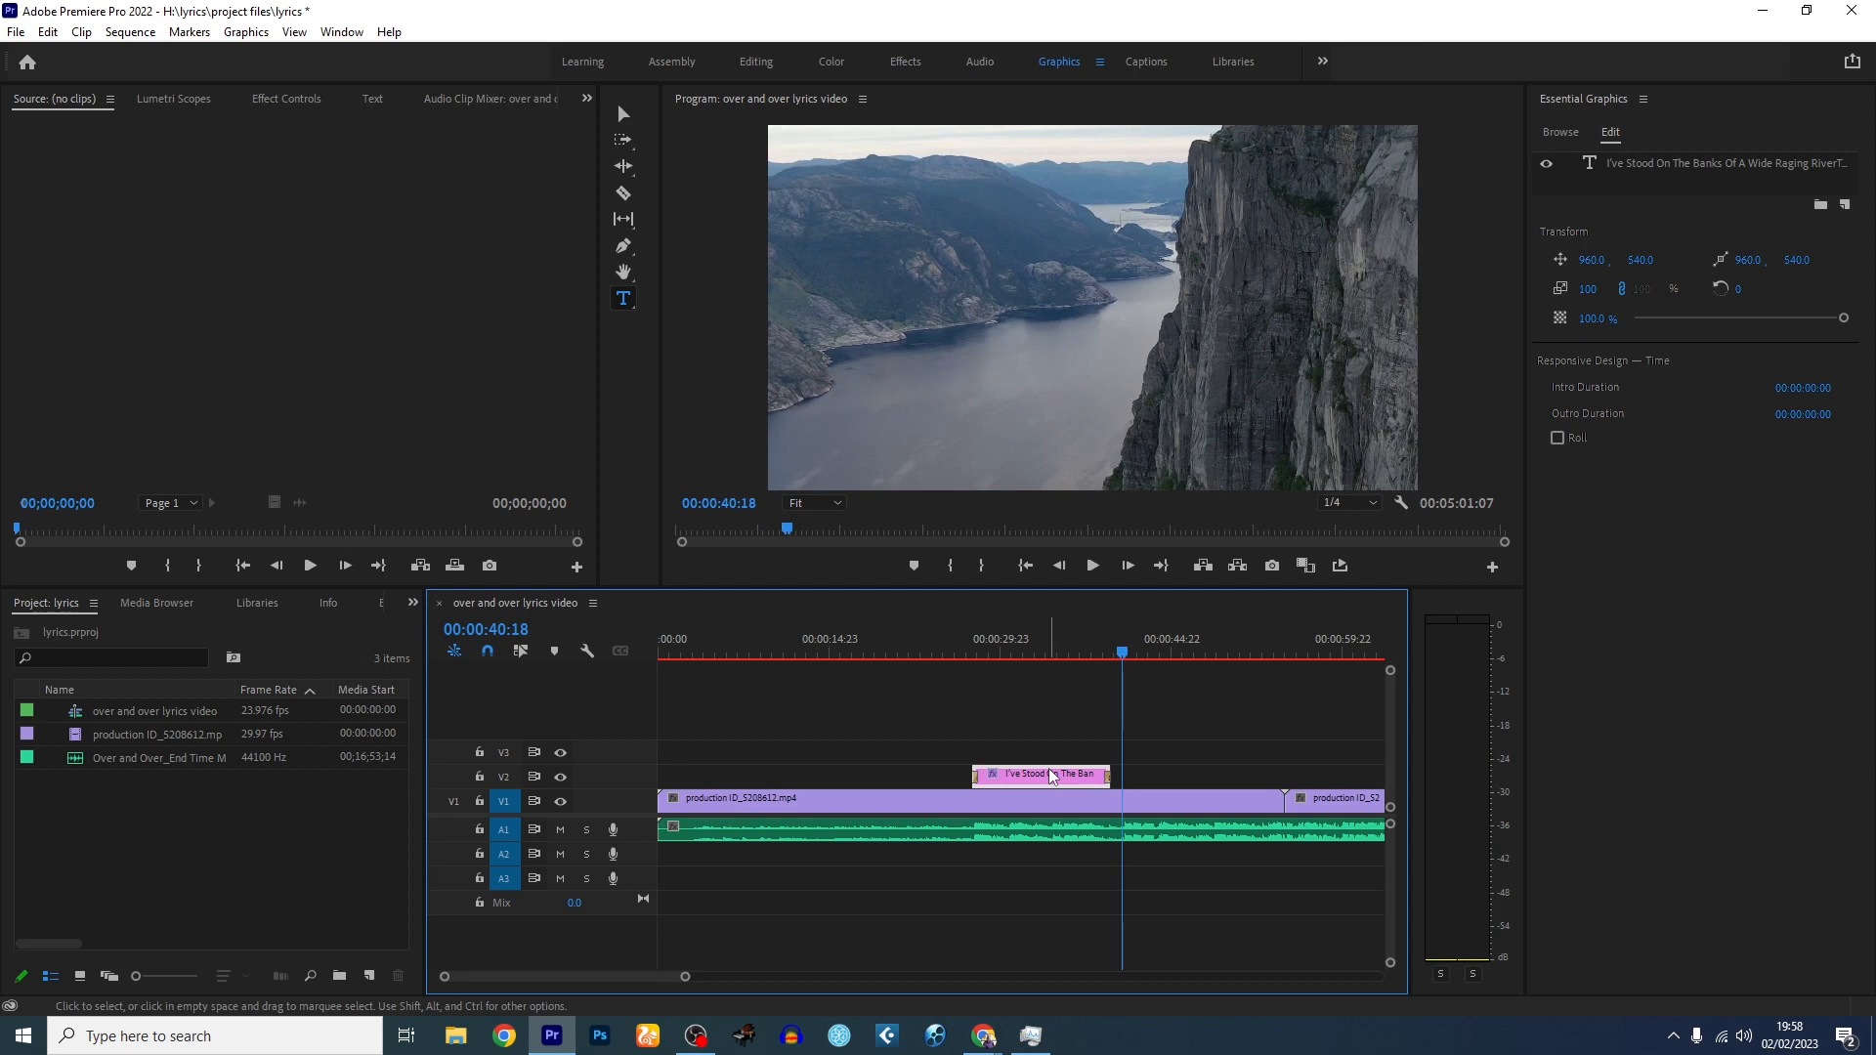
pyautogui.click(724, 761)
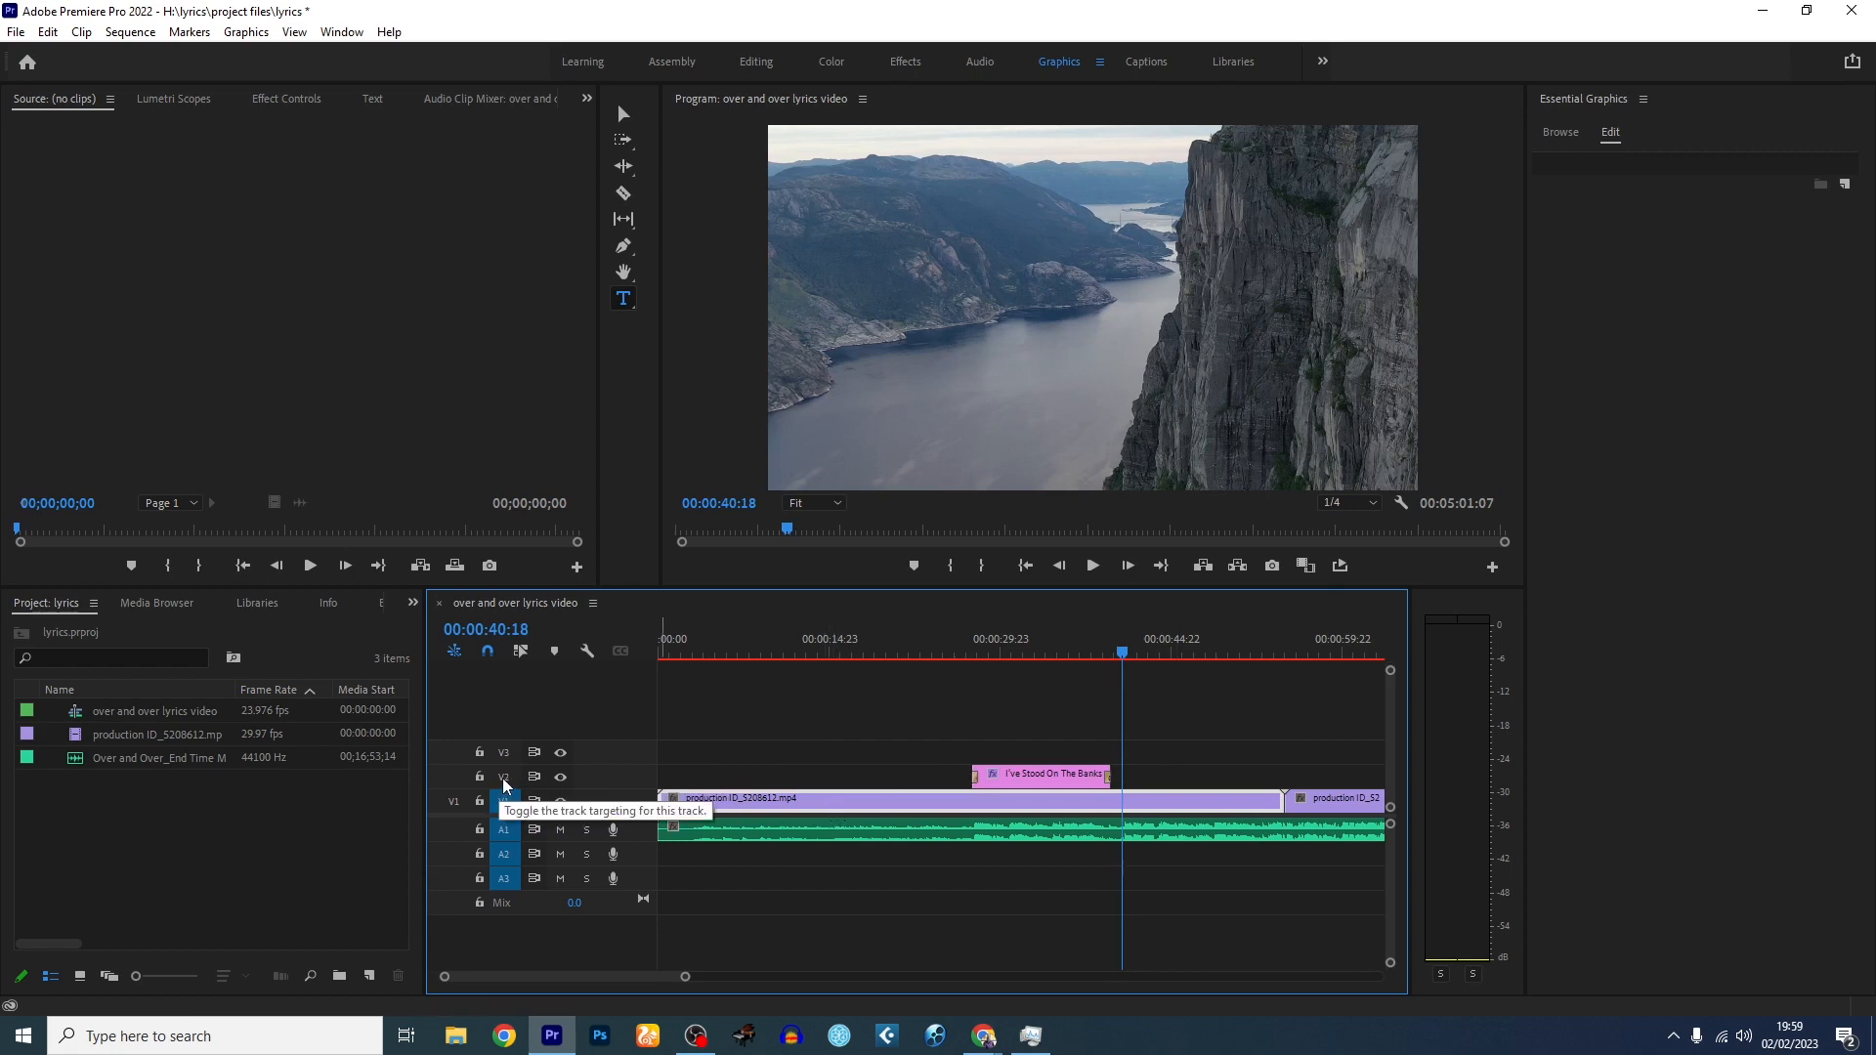
pyautogui.click(505, 803)
pyautogui.click(504, 802)
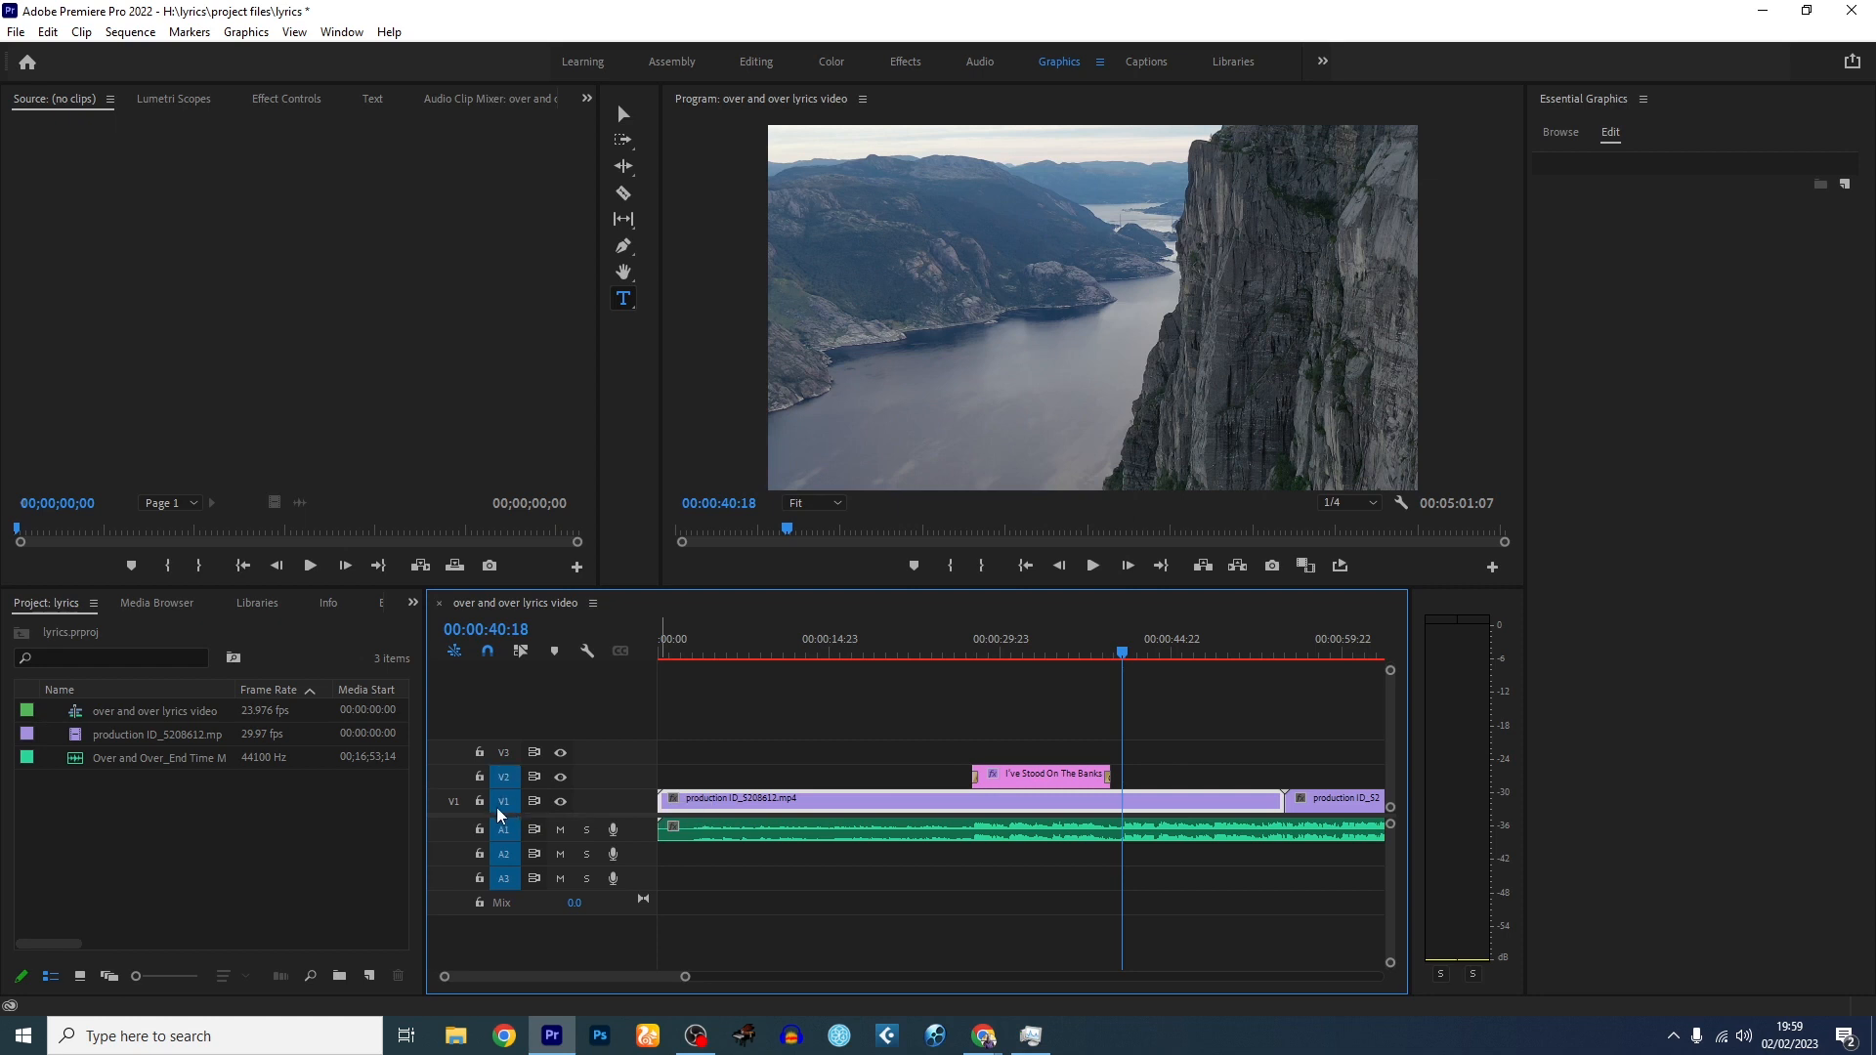
pyautogui.click(506, 804)
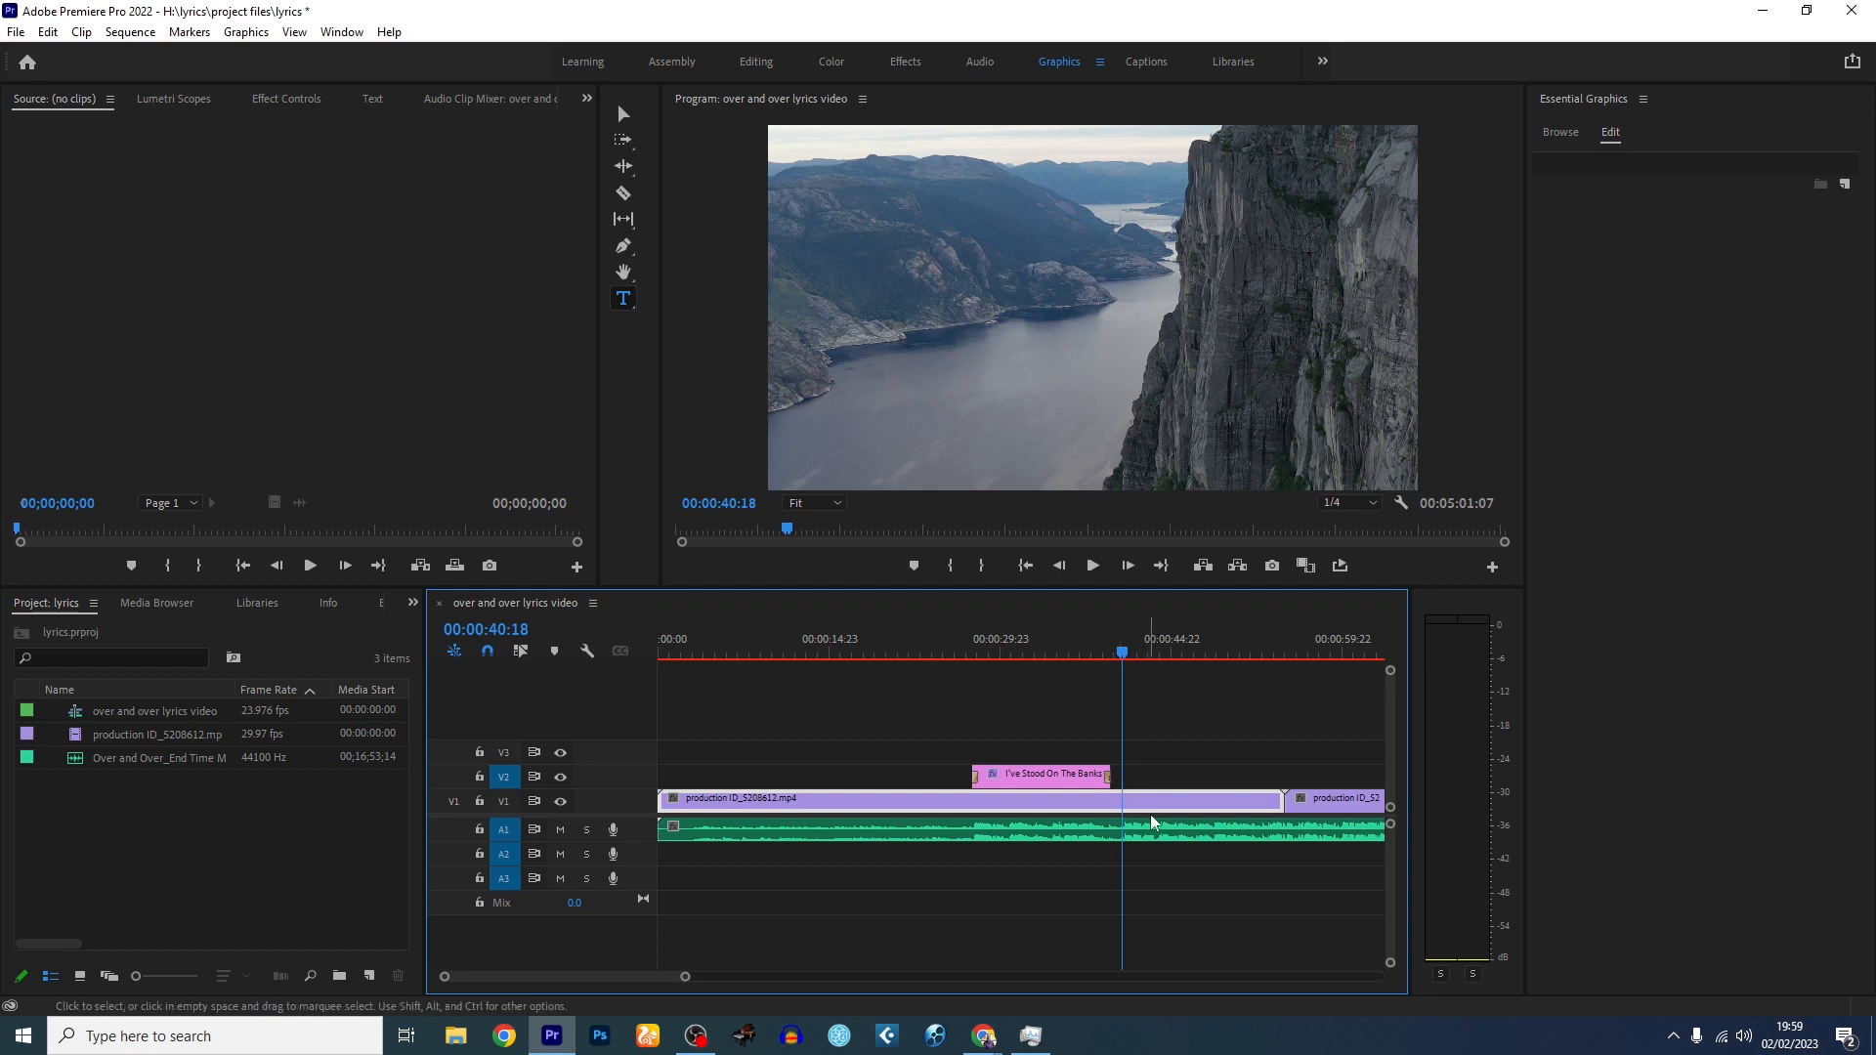
pyautogui.hotkey('ctrl', 'v')
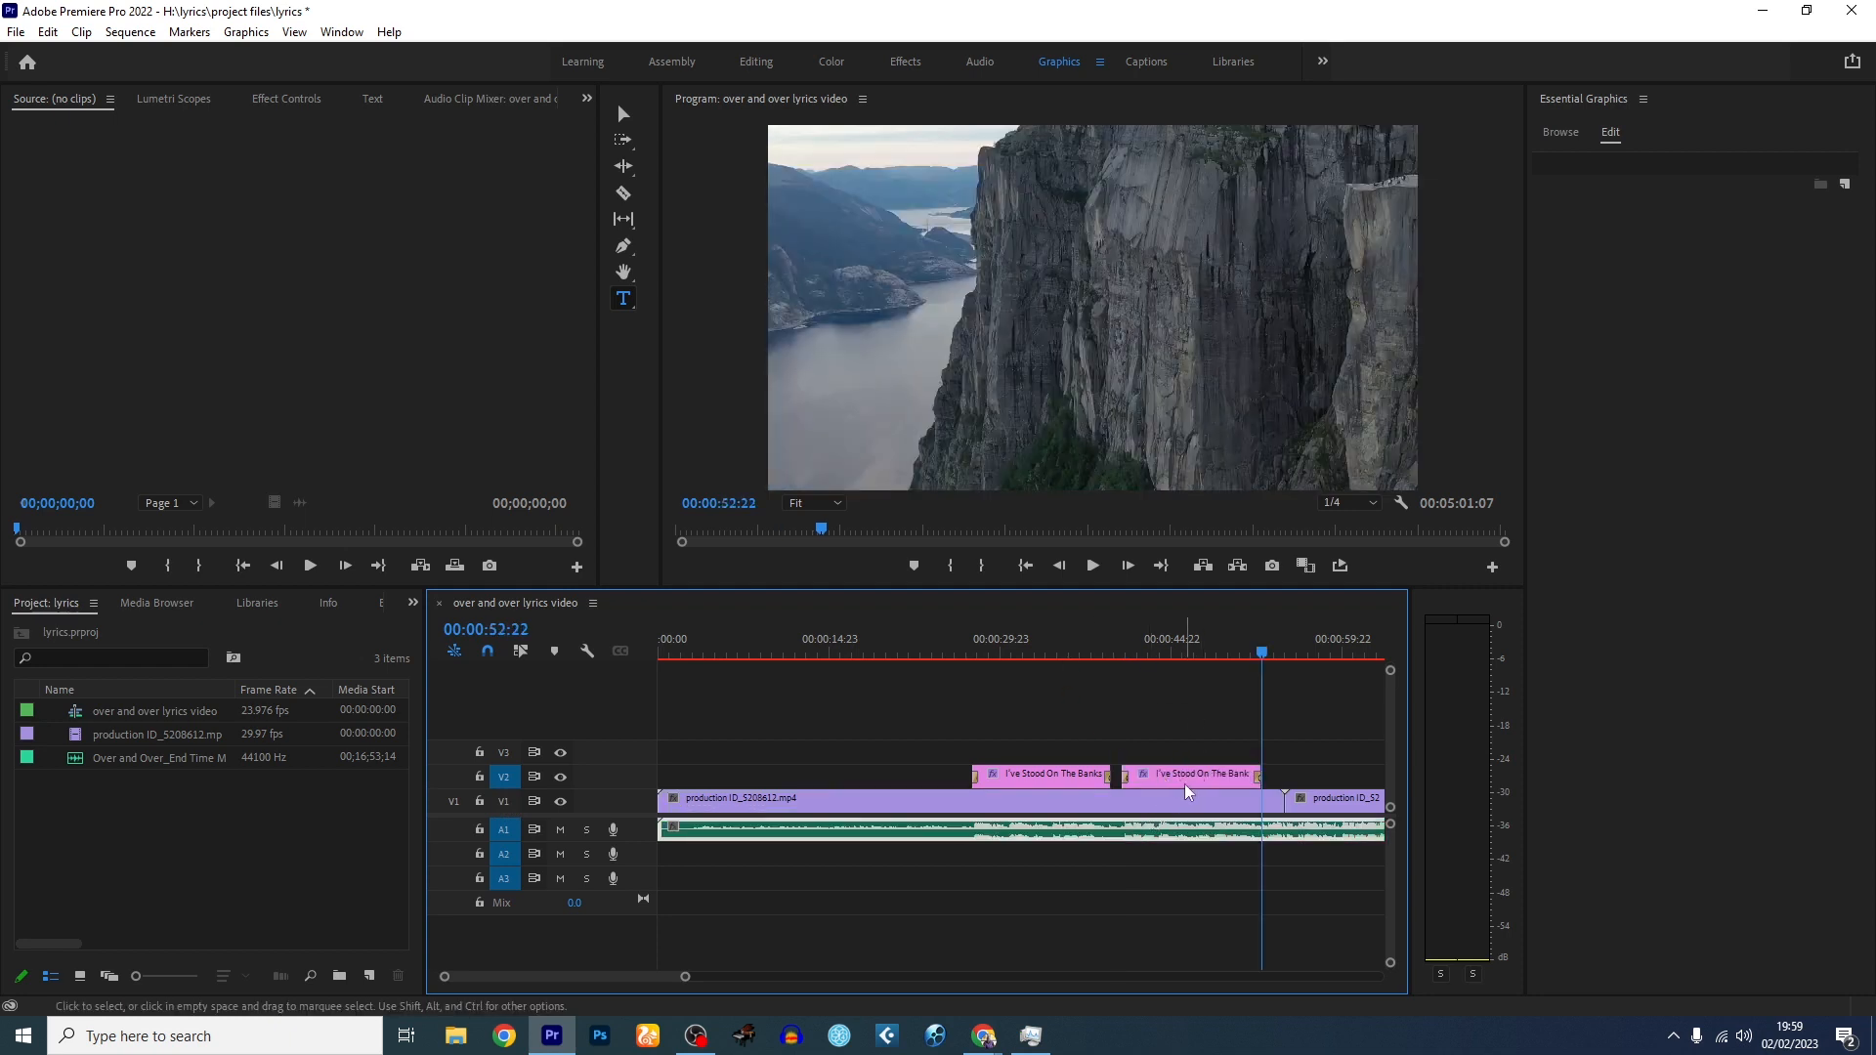
# - Replace the second lyric clip's text with "I've Made My Way Through Some Valleys And Deserts / Believing That I'd Never Get Lost" and centre it vertically
pyautogui.click(1178, 645)
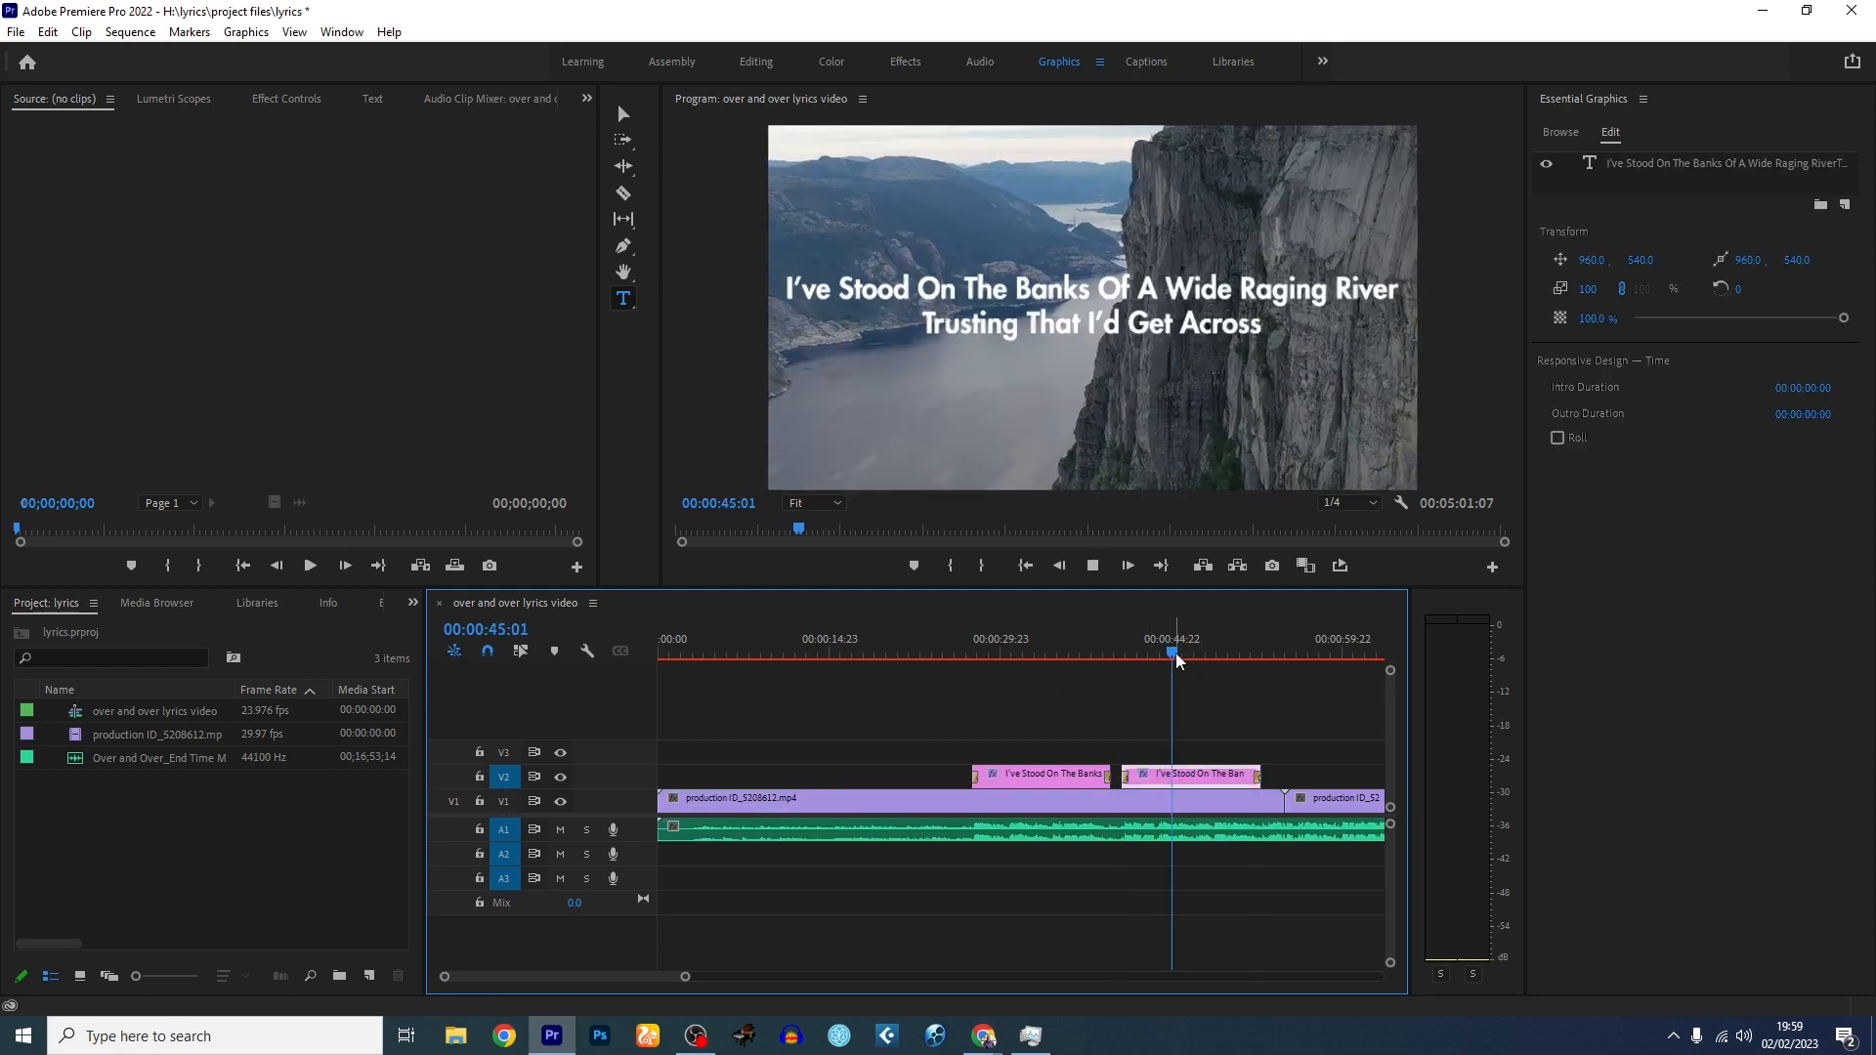
pyautogui.click(849, 315)
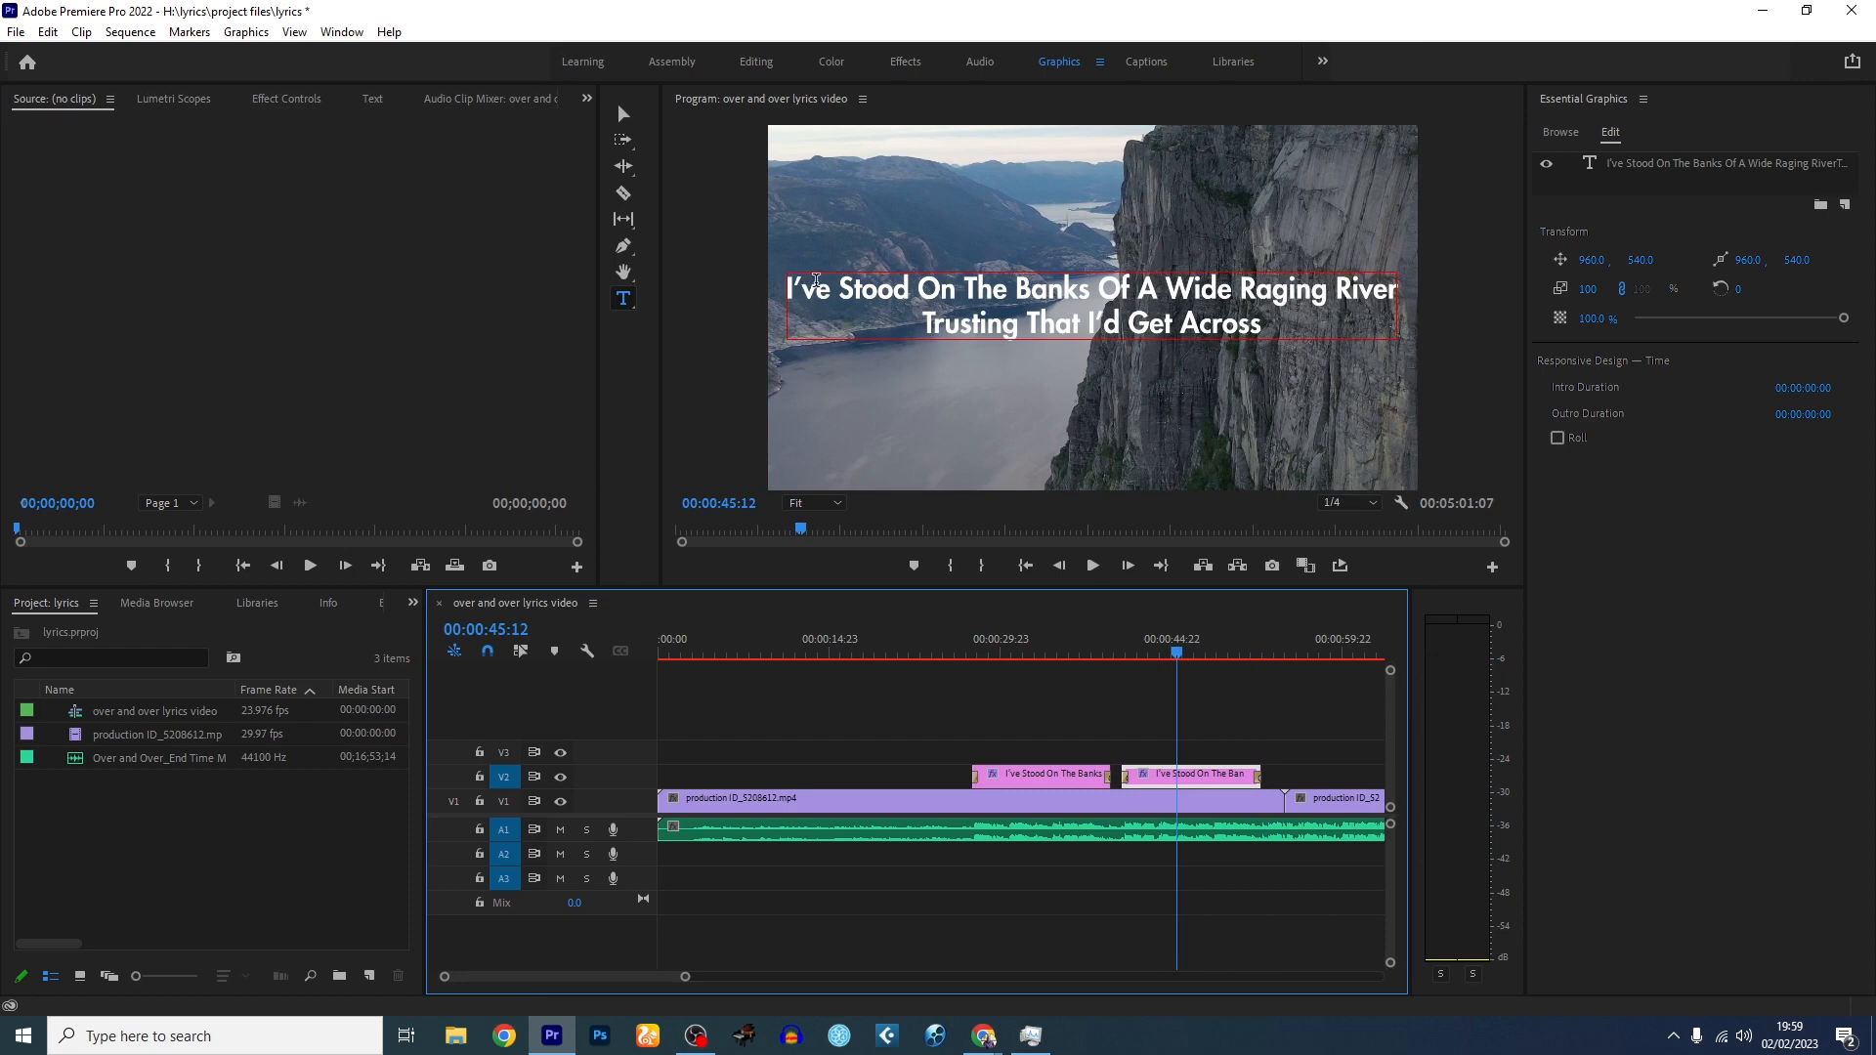
pyautogui.moveTo(790, 286); pyautogui.dragTo(1291, 335)
pyautogui.write("I've Made My Way Th")
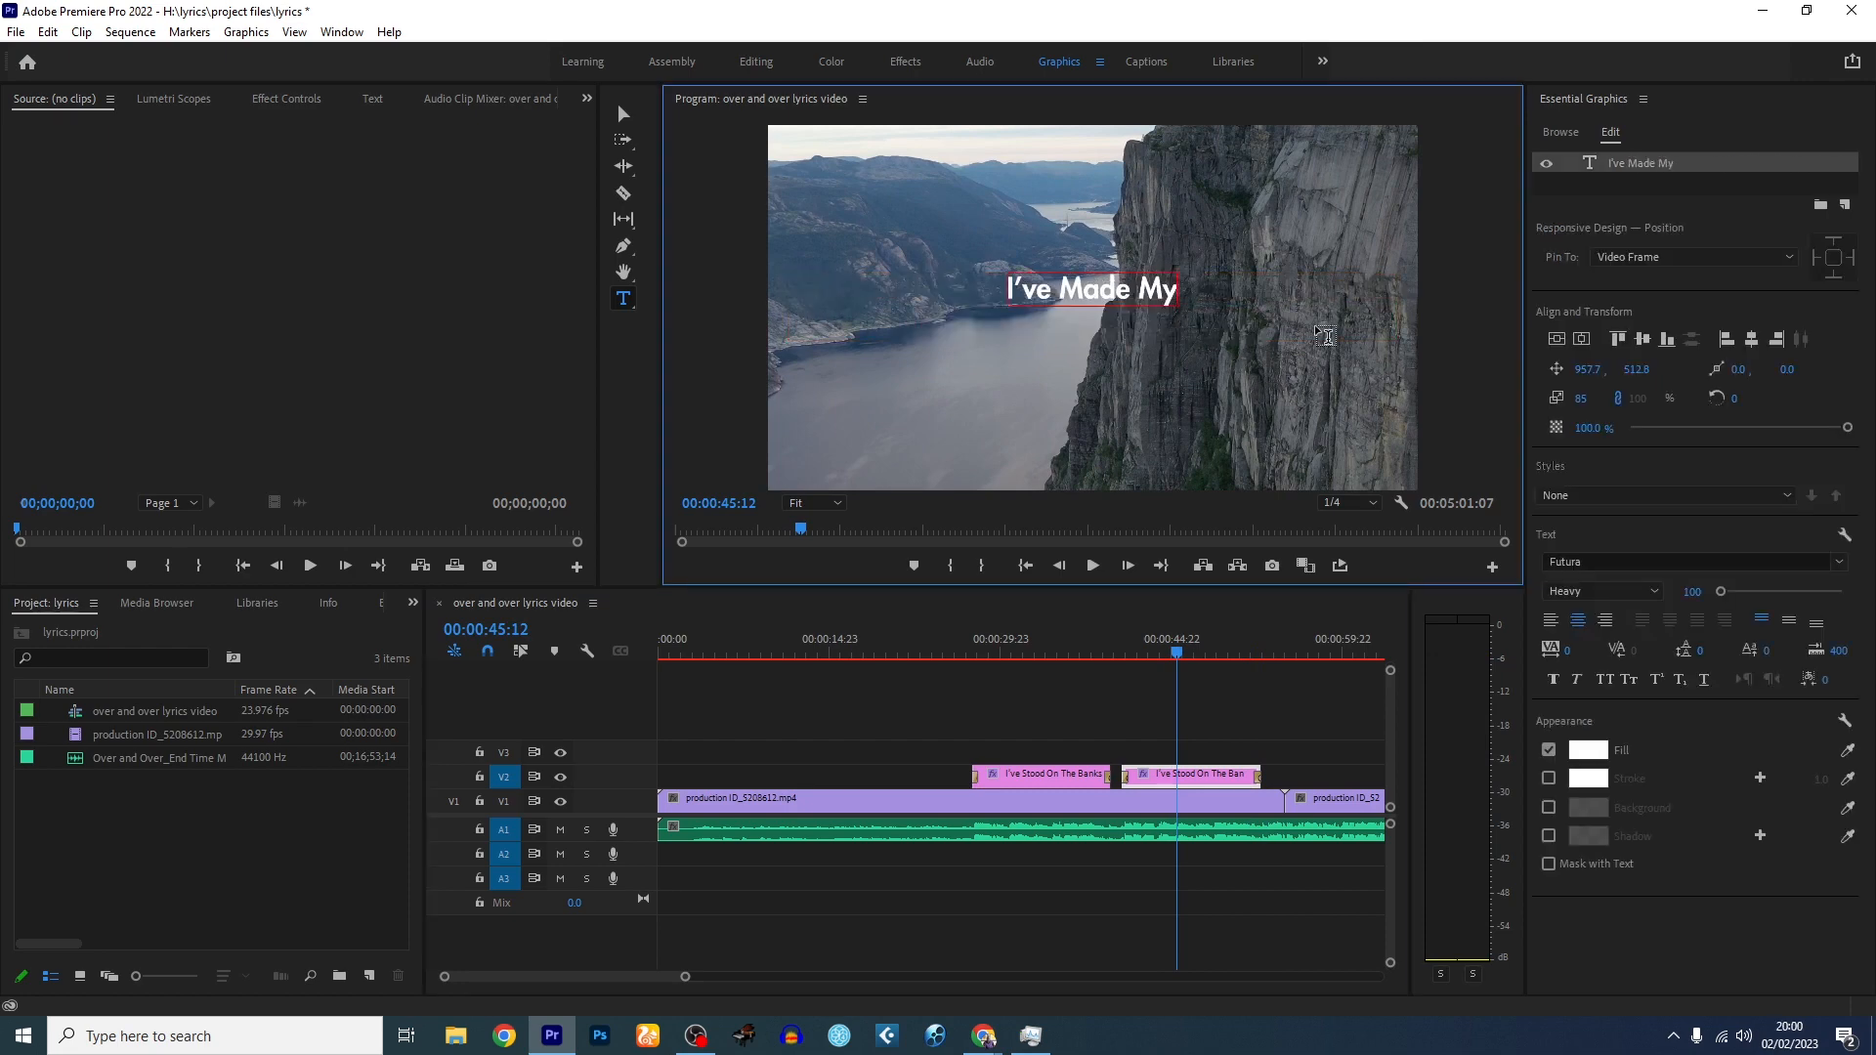
pyautogui.write('rough Some Valleys')
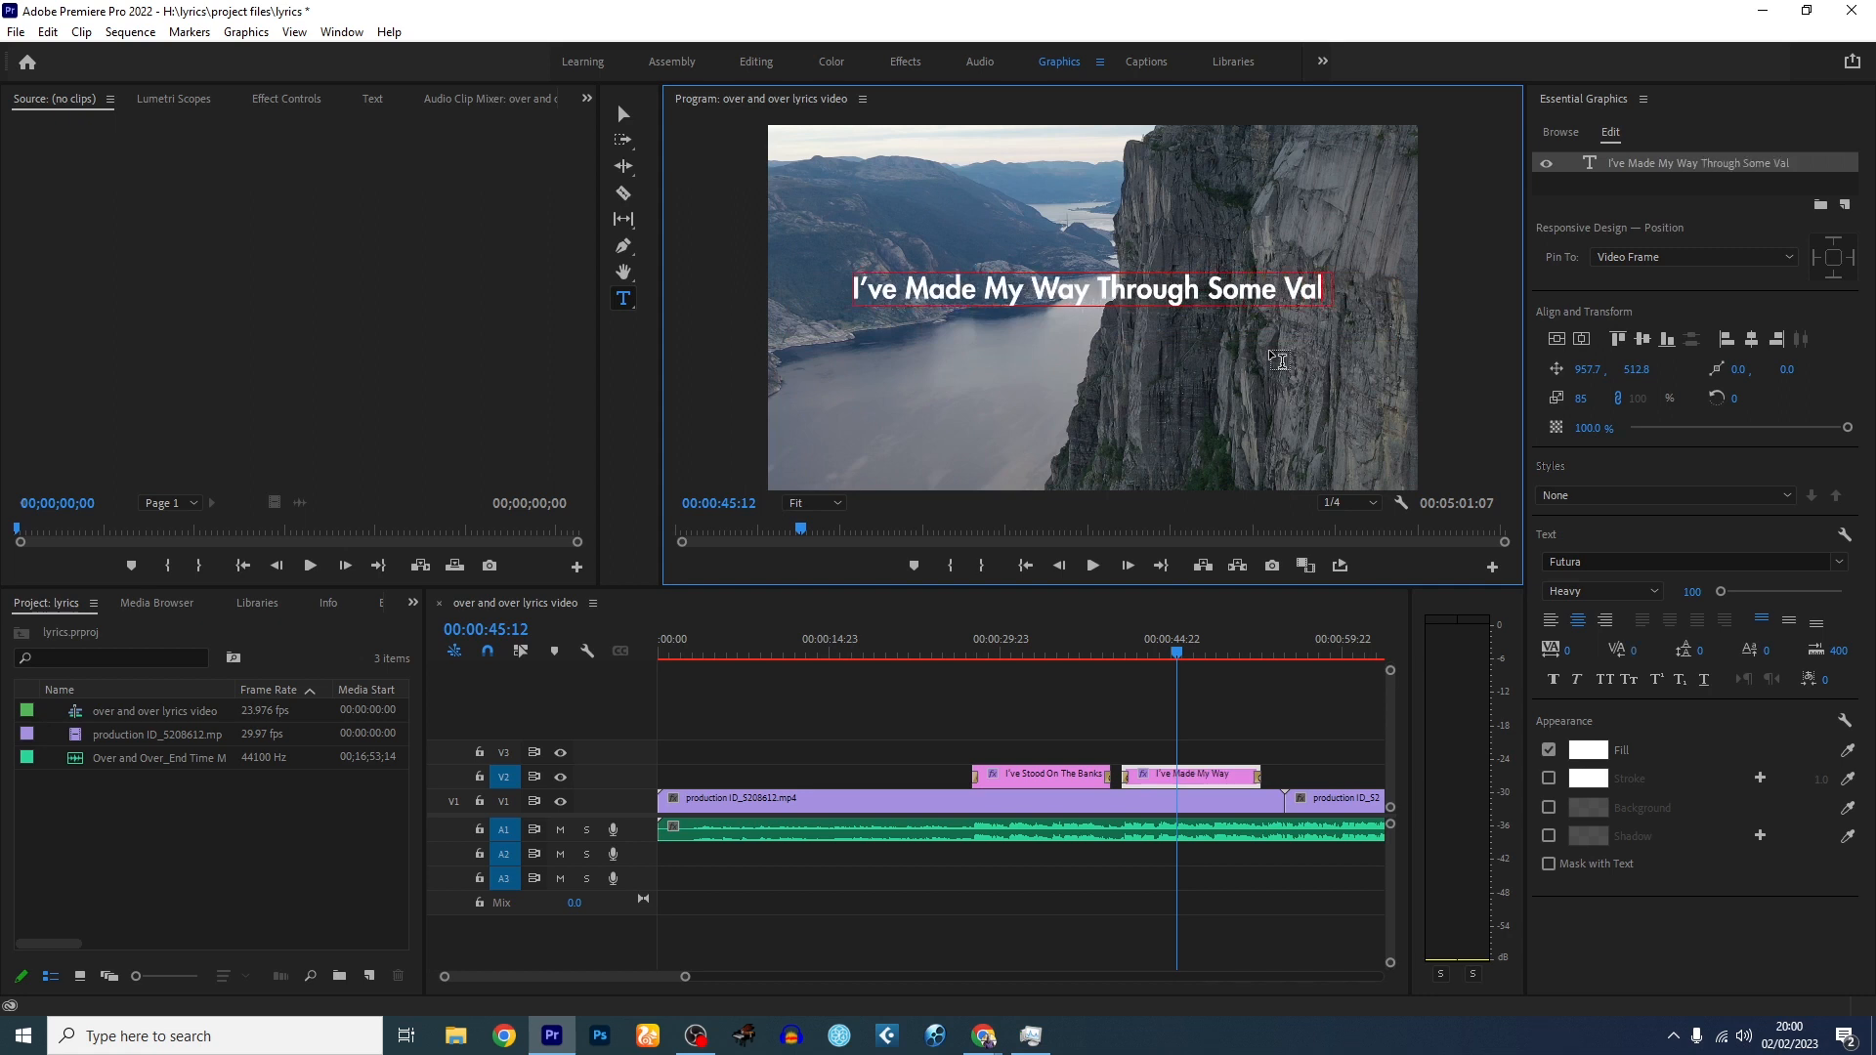
pyautogui.write(' And De')
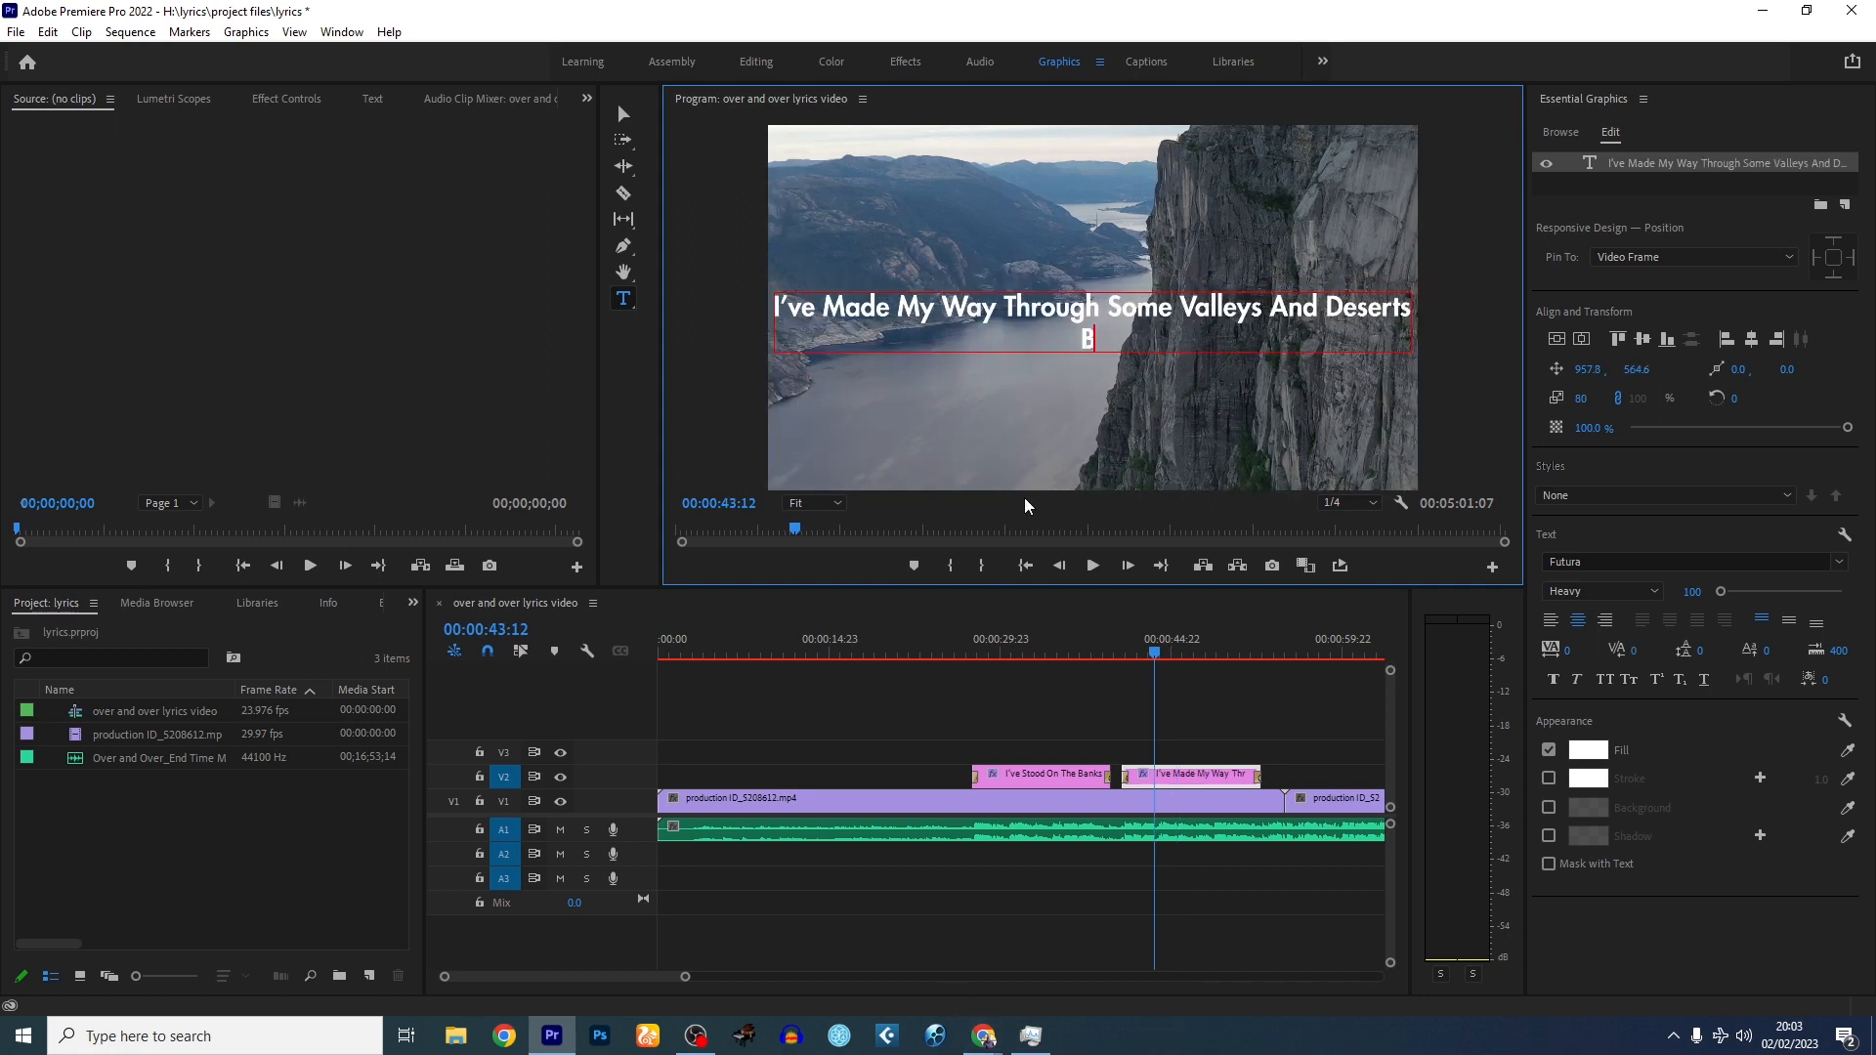
pyautogui.write("Believing That I'd Never Get Lost")
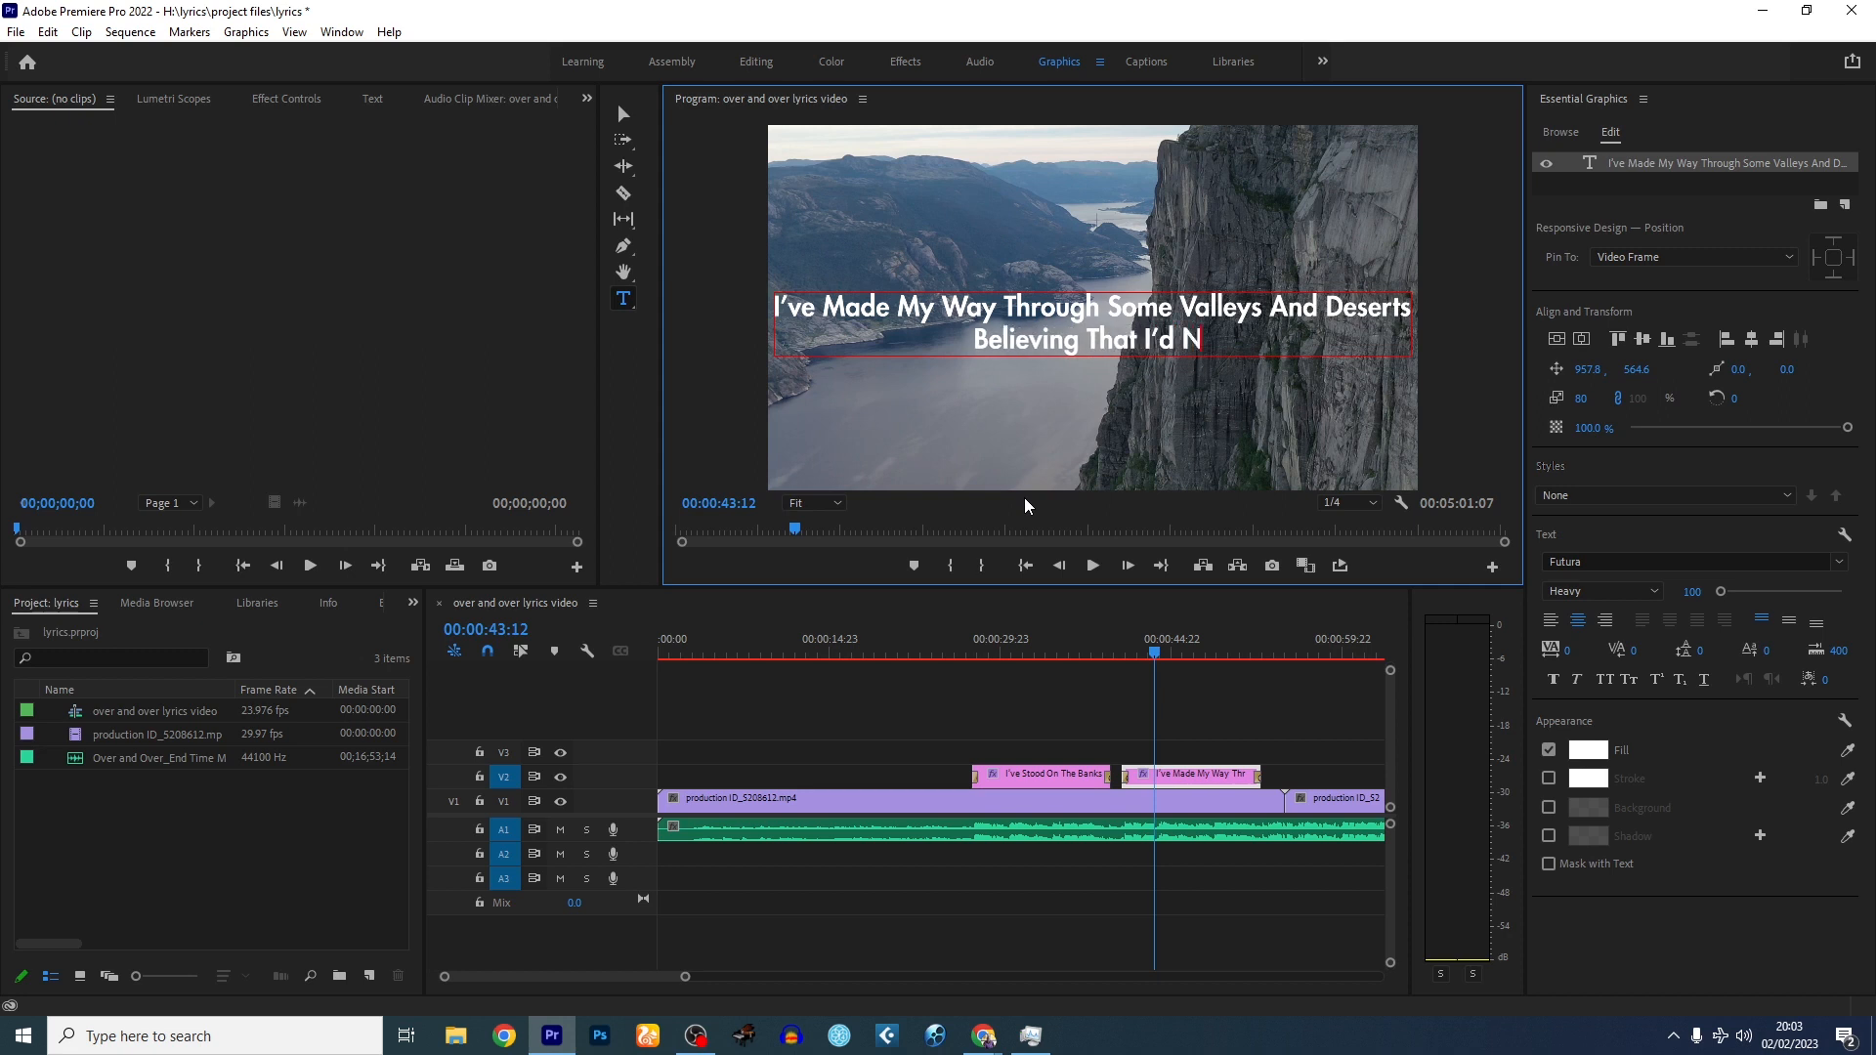
pyautogui.click(1557, 339)
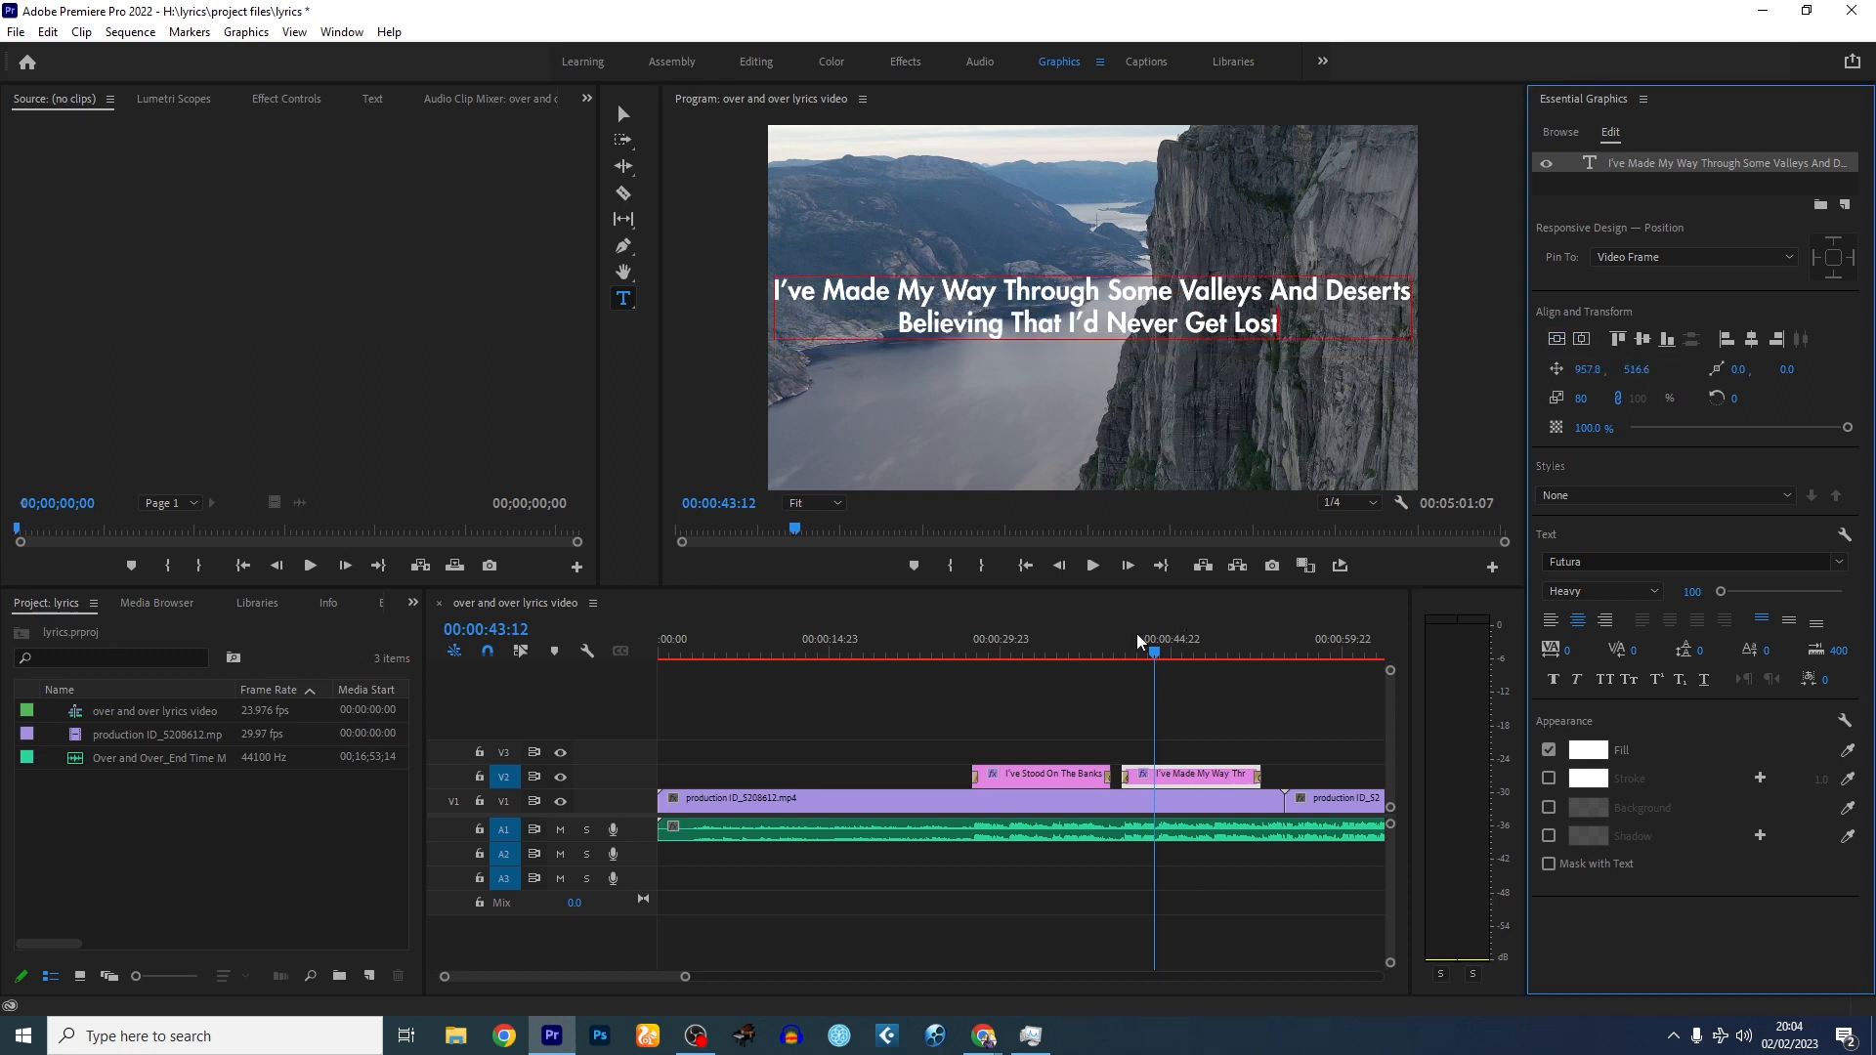
# - Play back the second lyric clip, starting shortly before its fade-in
pyautogui.click(1116, 652)
pyautogui.press('space')
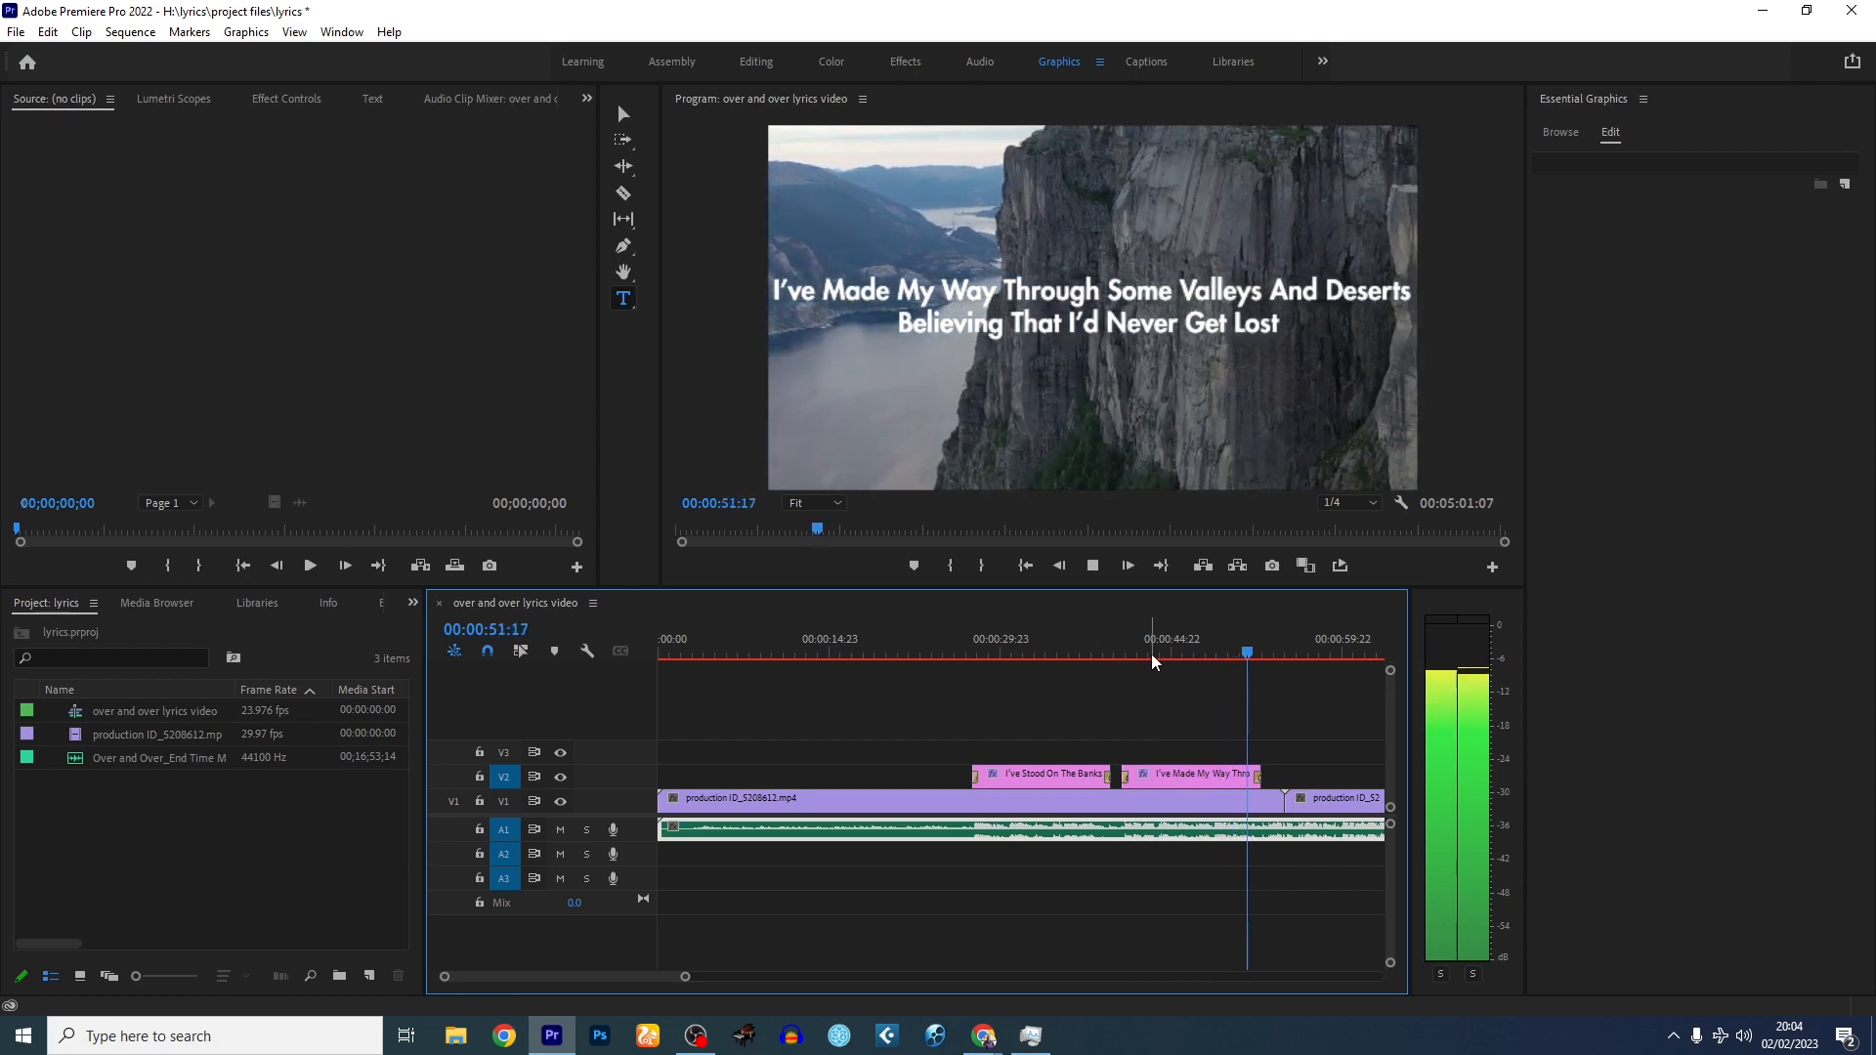
pyautogui.press('space')
# - Duplicate the second lyric clip on V2 and replace the copy's text with "I've Been At The Foot Of What Felt Like Mt. Everest"
pyautogui.click(1210, 773)
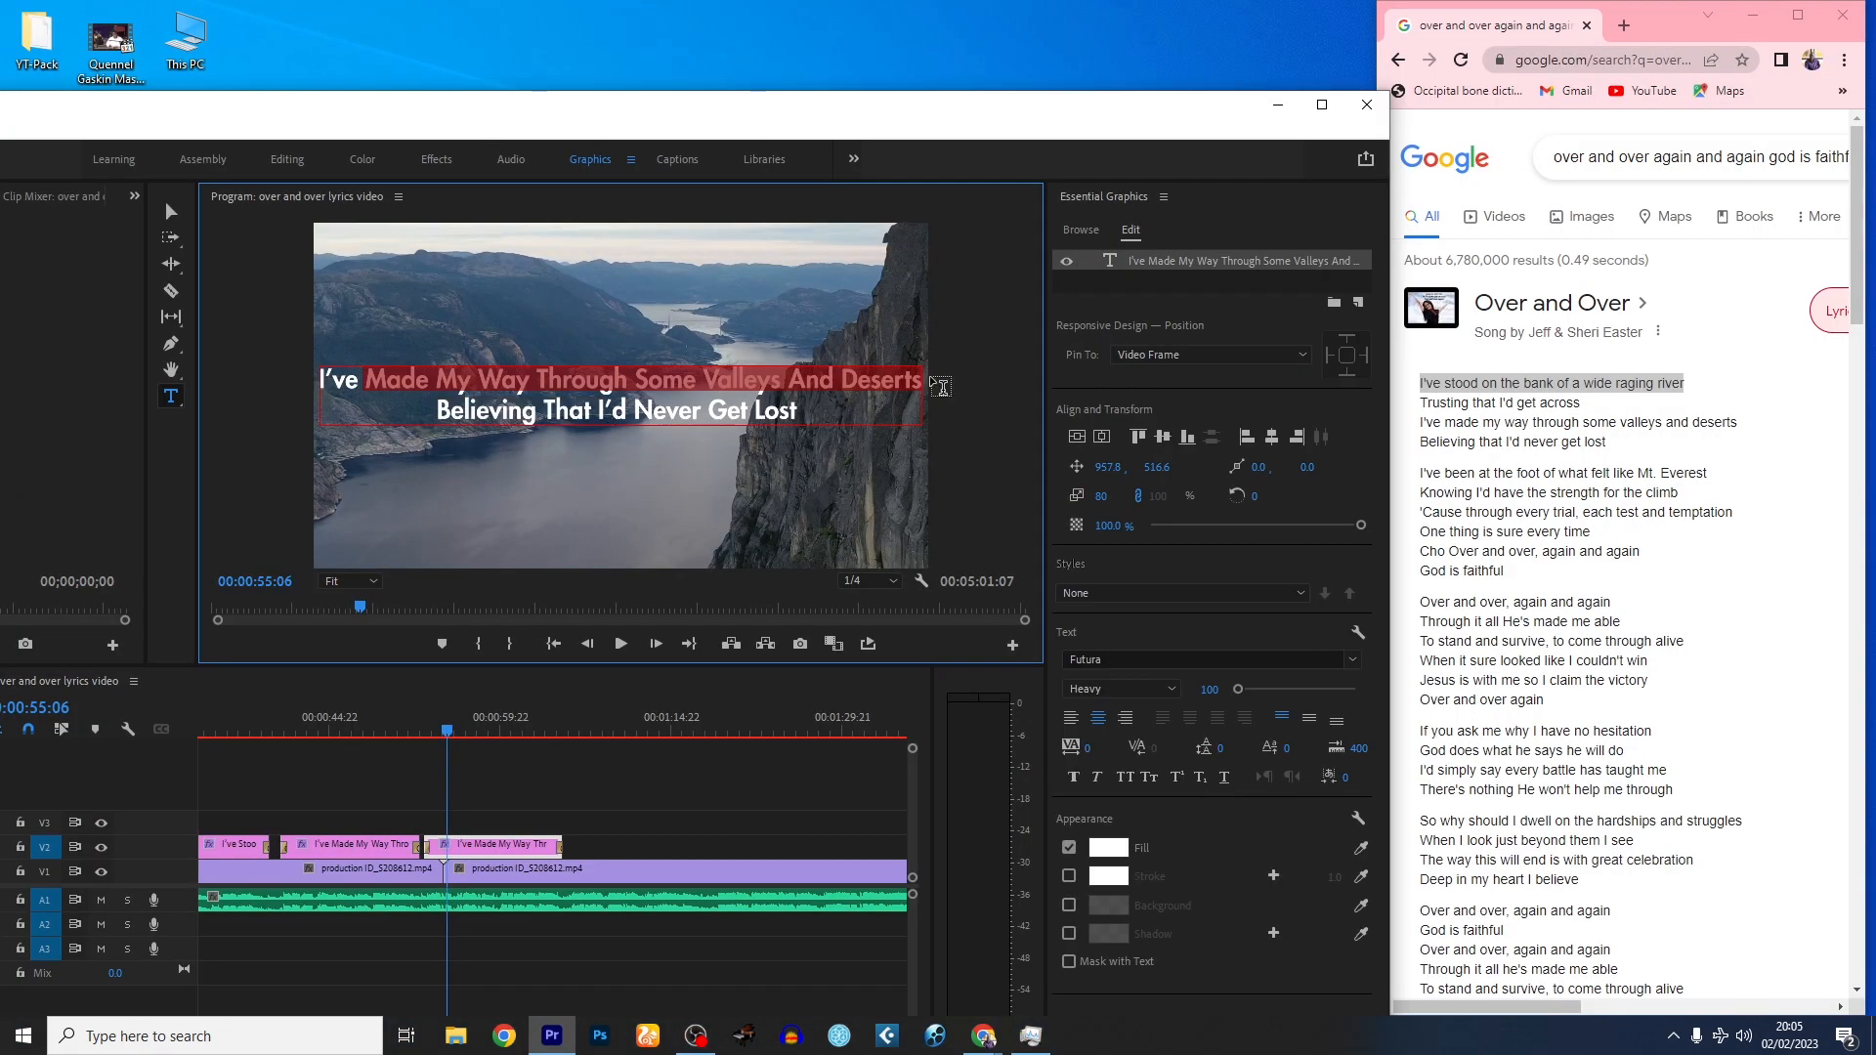
pyautogui.write('Bee')
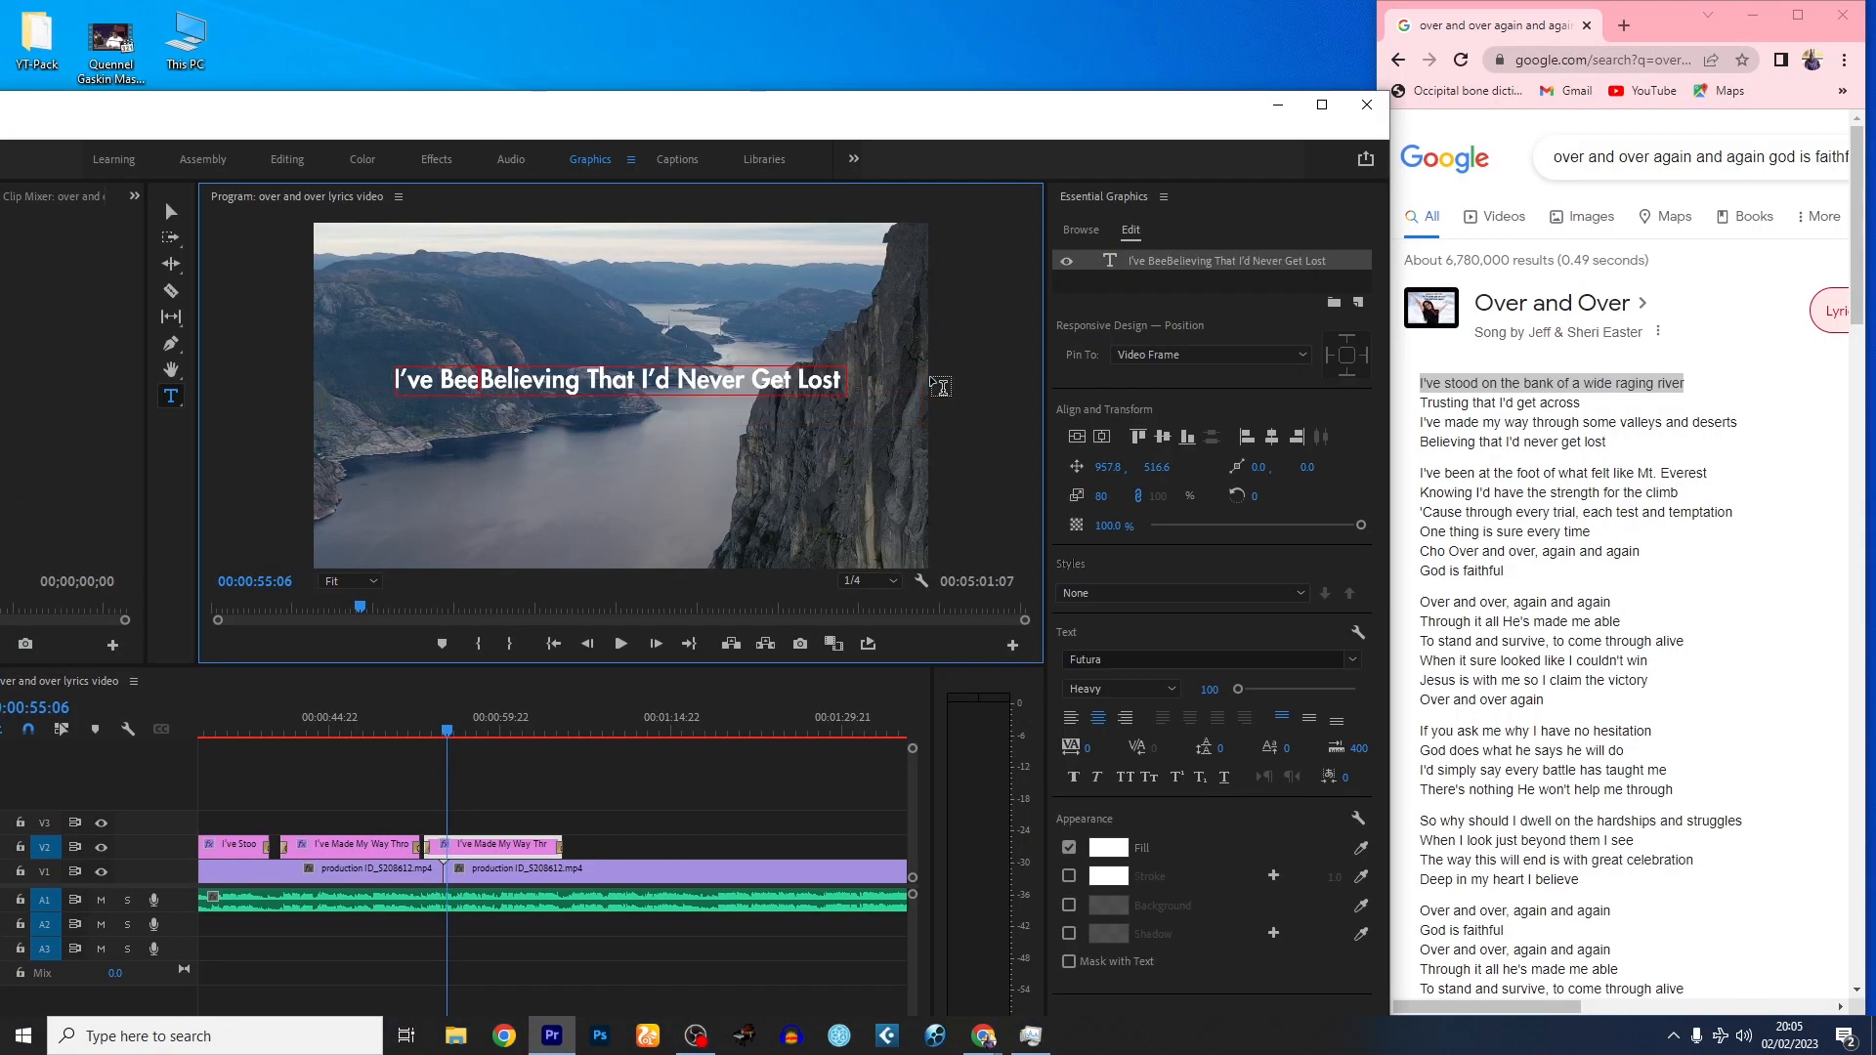
pyautogui.moveTo(940, 387); pyautogui.dragTo(480, 379)
pyautogui.write('n At The F')
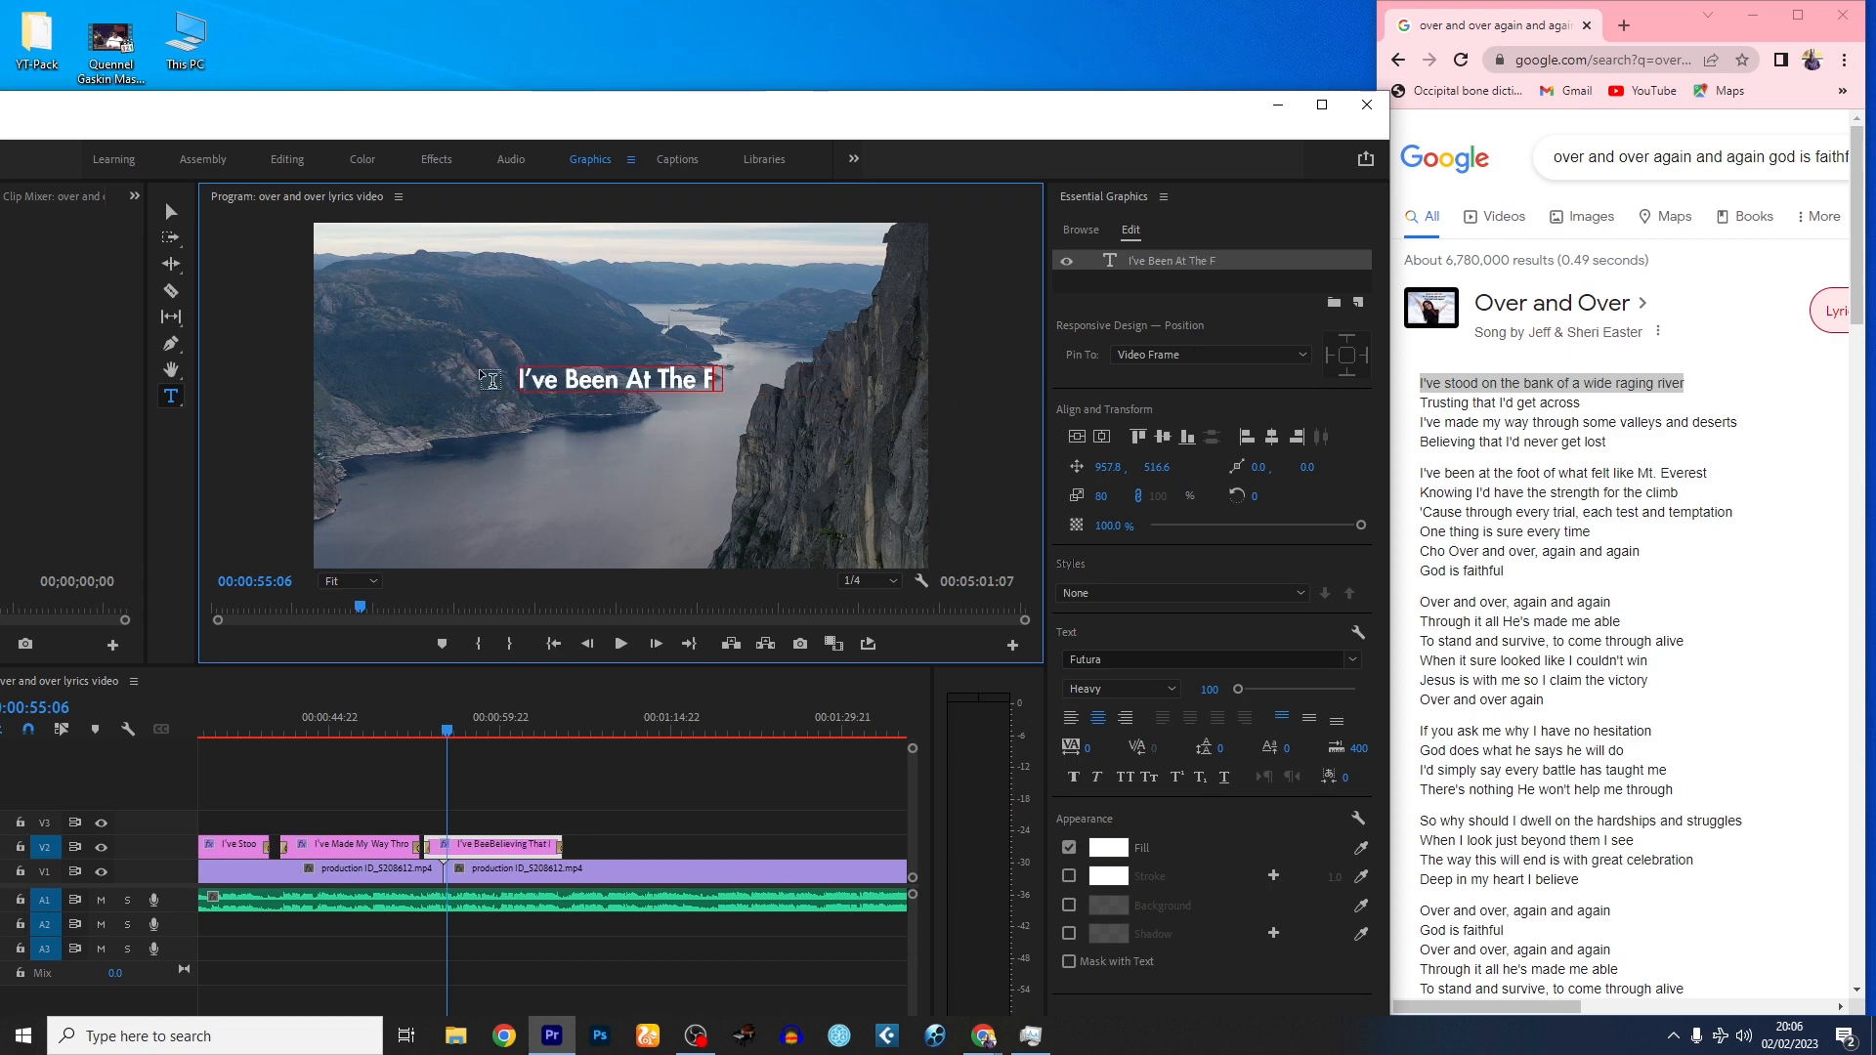
pyautogui.write('oot Of What Felt Like Mt. Everest')
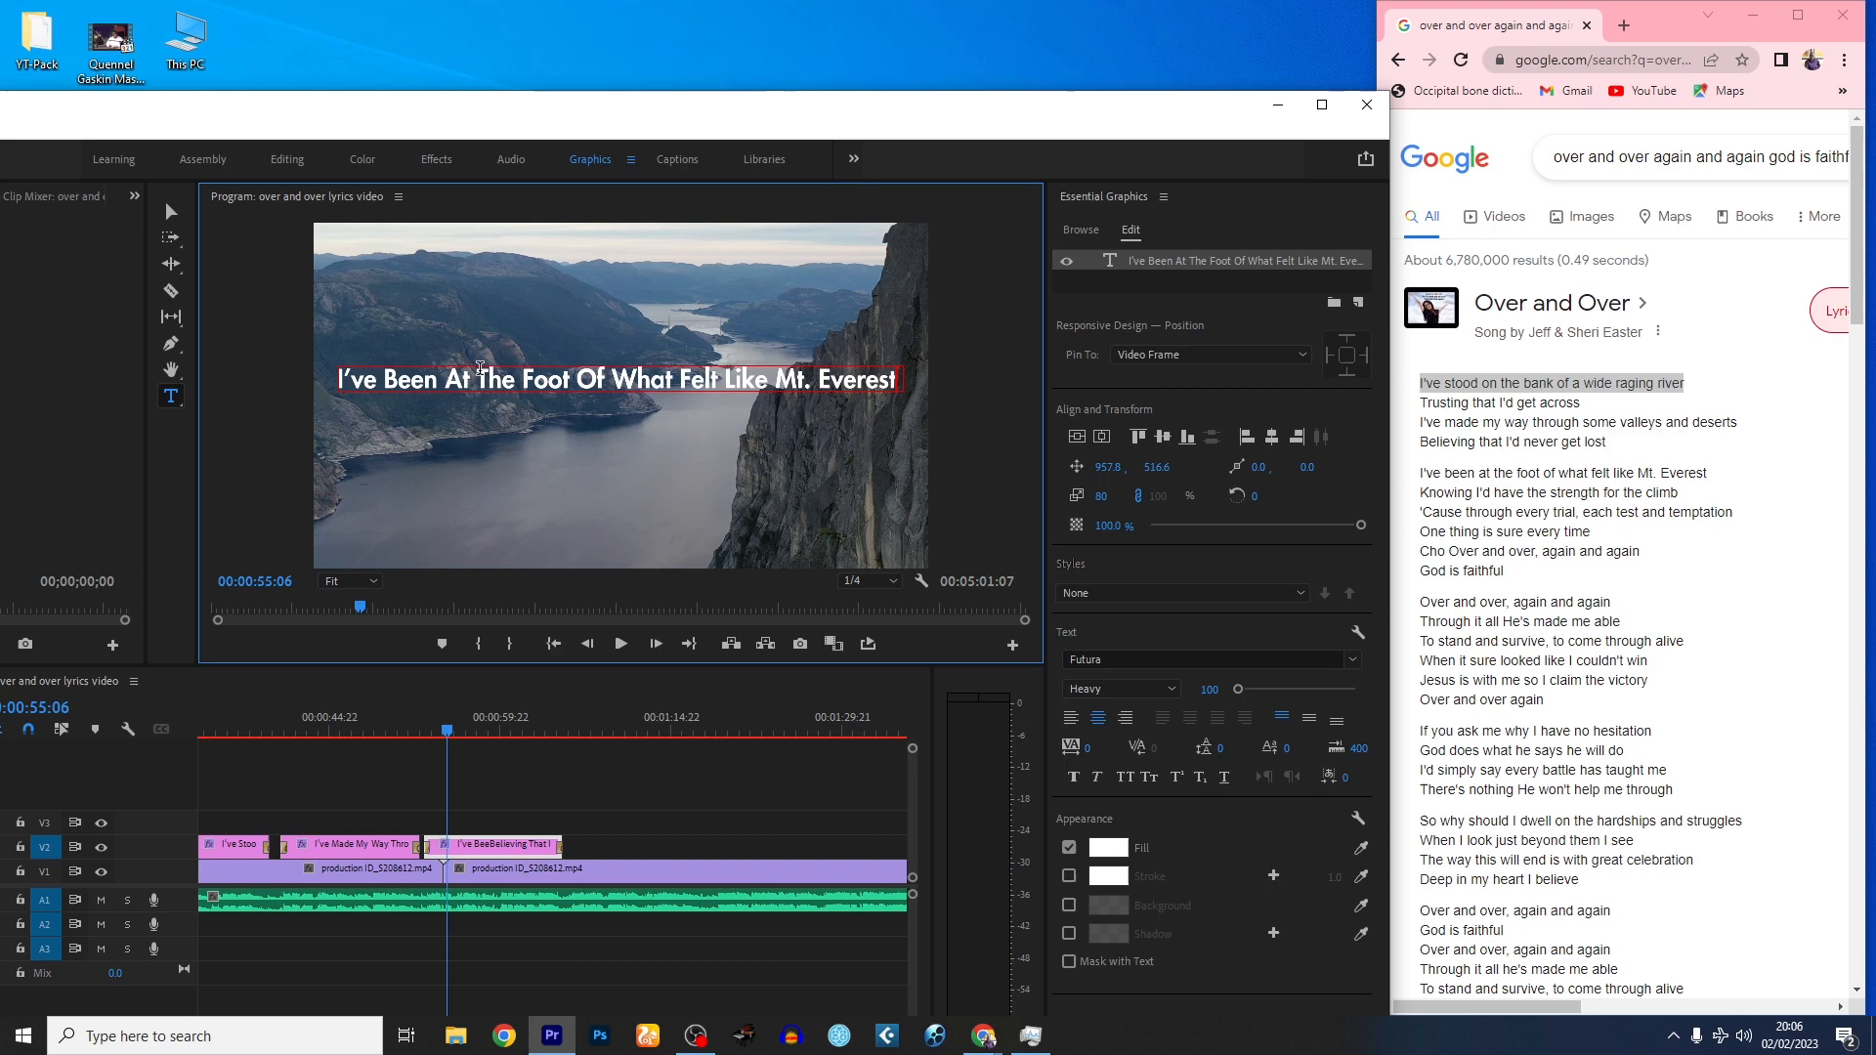
# - Add the second line "Knowing I'd Have The Strength For The Climb" to the third lyric clip and preview it from its start
pyautogui.press('Return')
pyautogui.write('Kn')
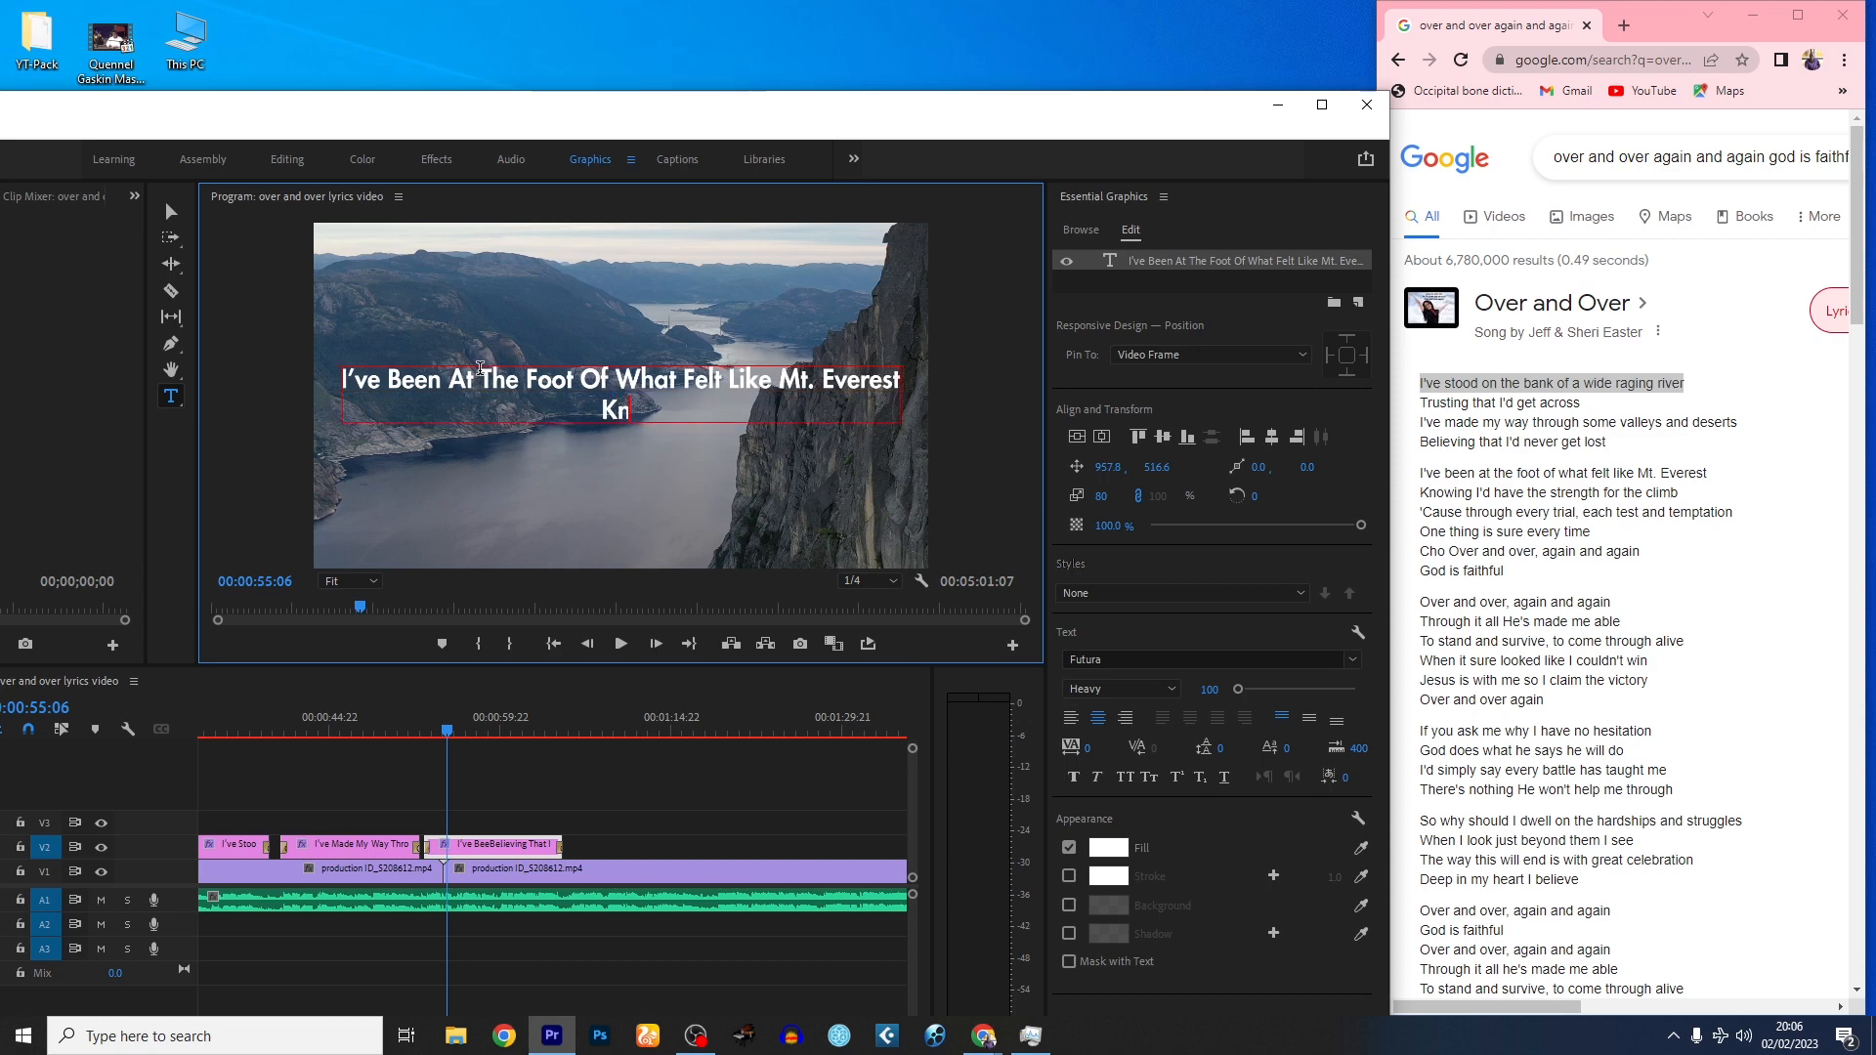
pyautogui.write("owing I'd Have ")
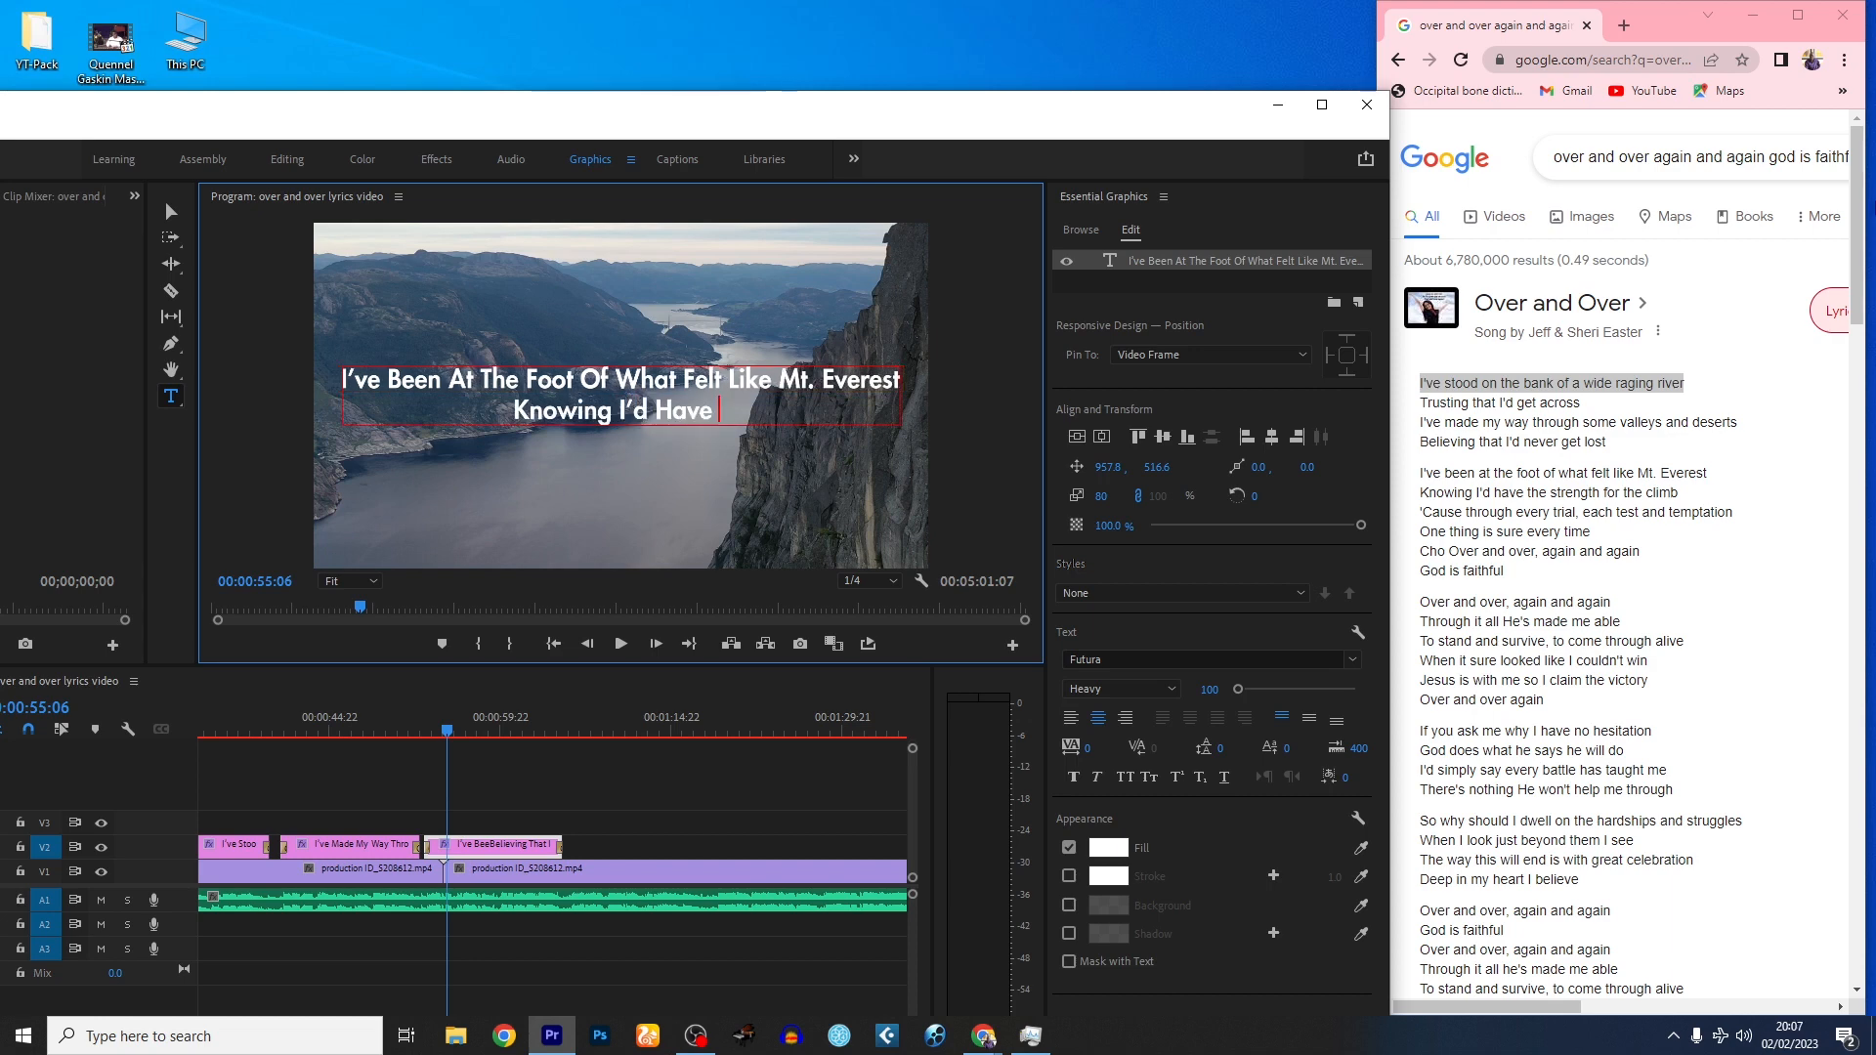
pyautogui.write('The Strength For The Climb')
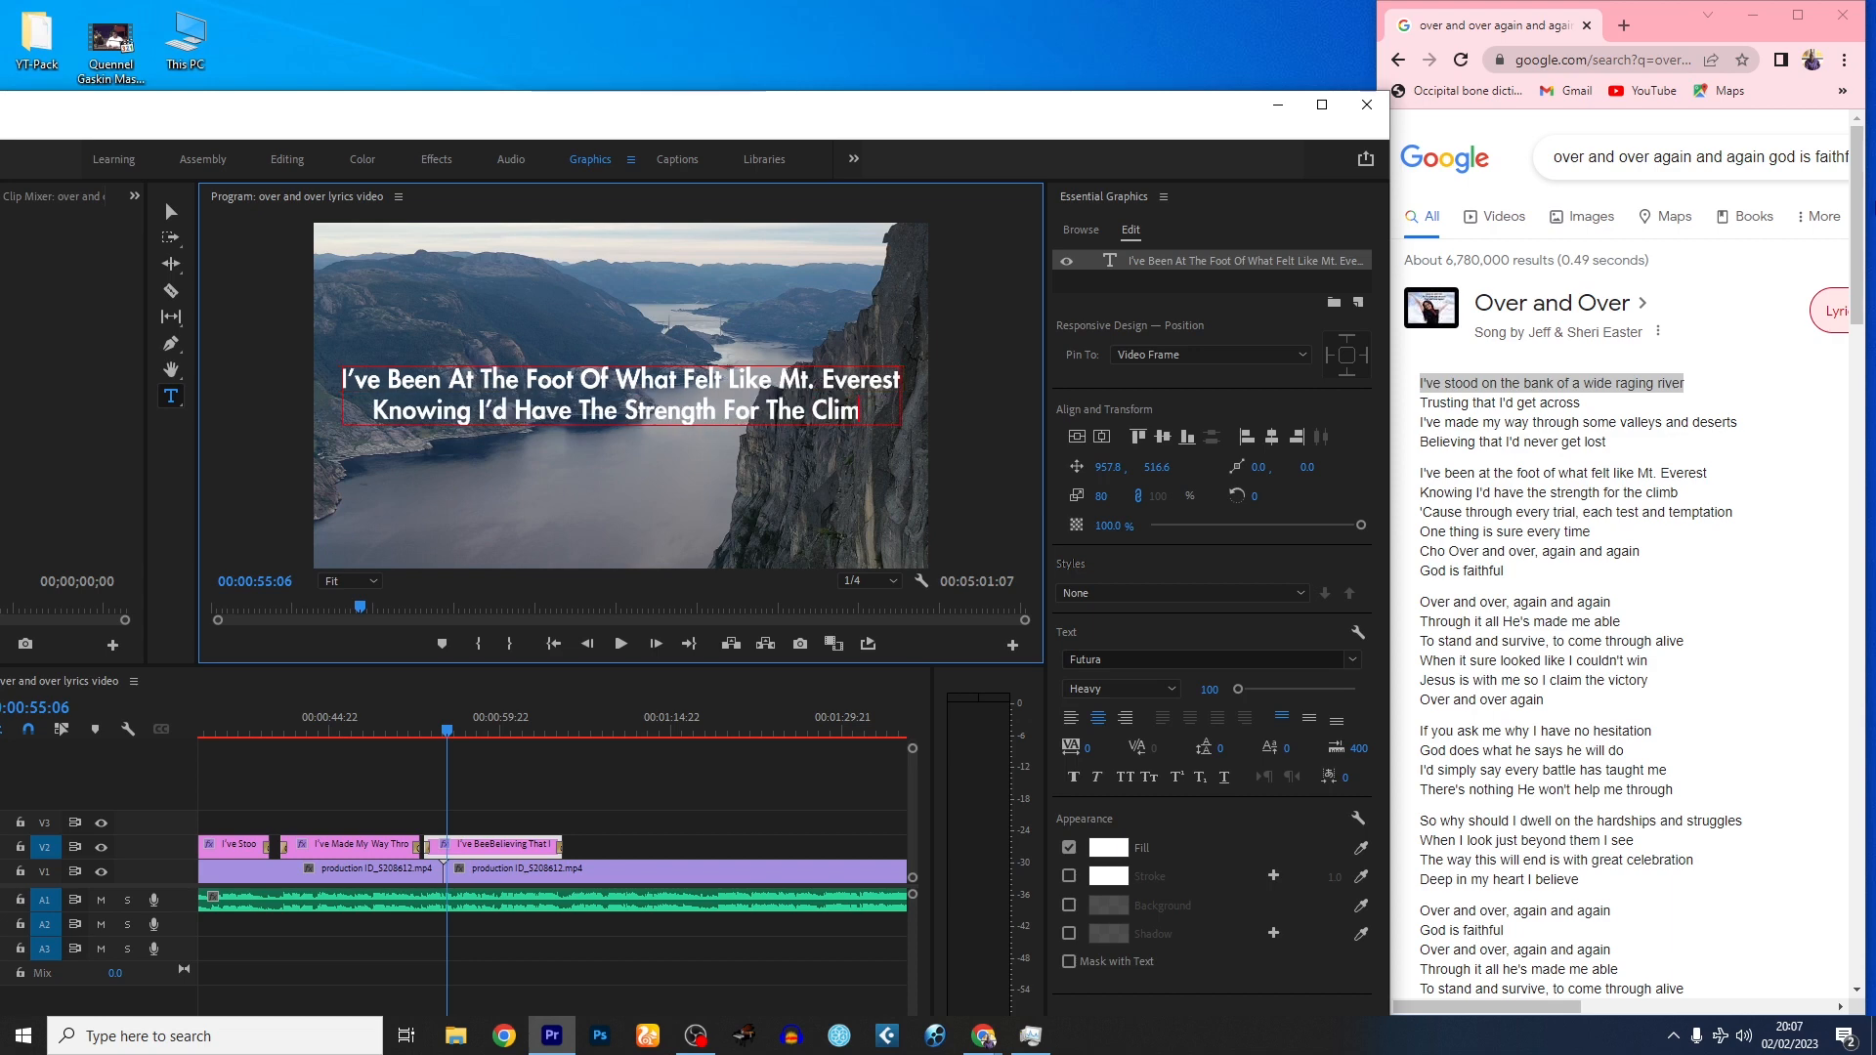
pyautogui.click(426, 733)
pyautogui.press('space')
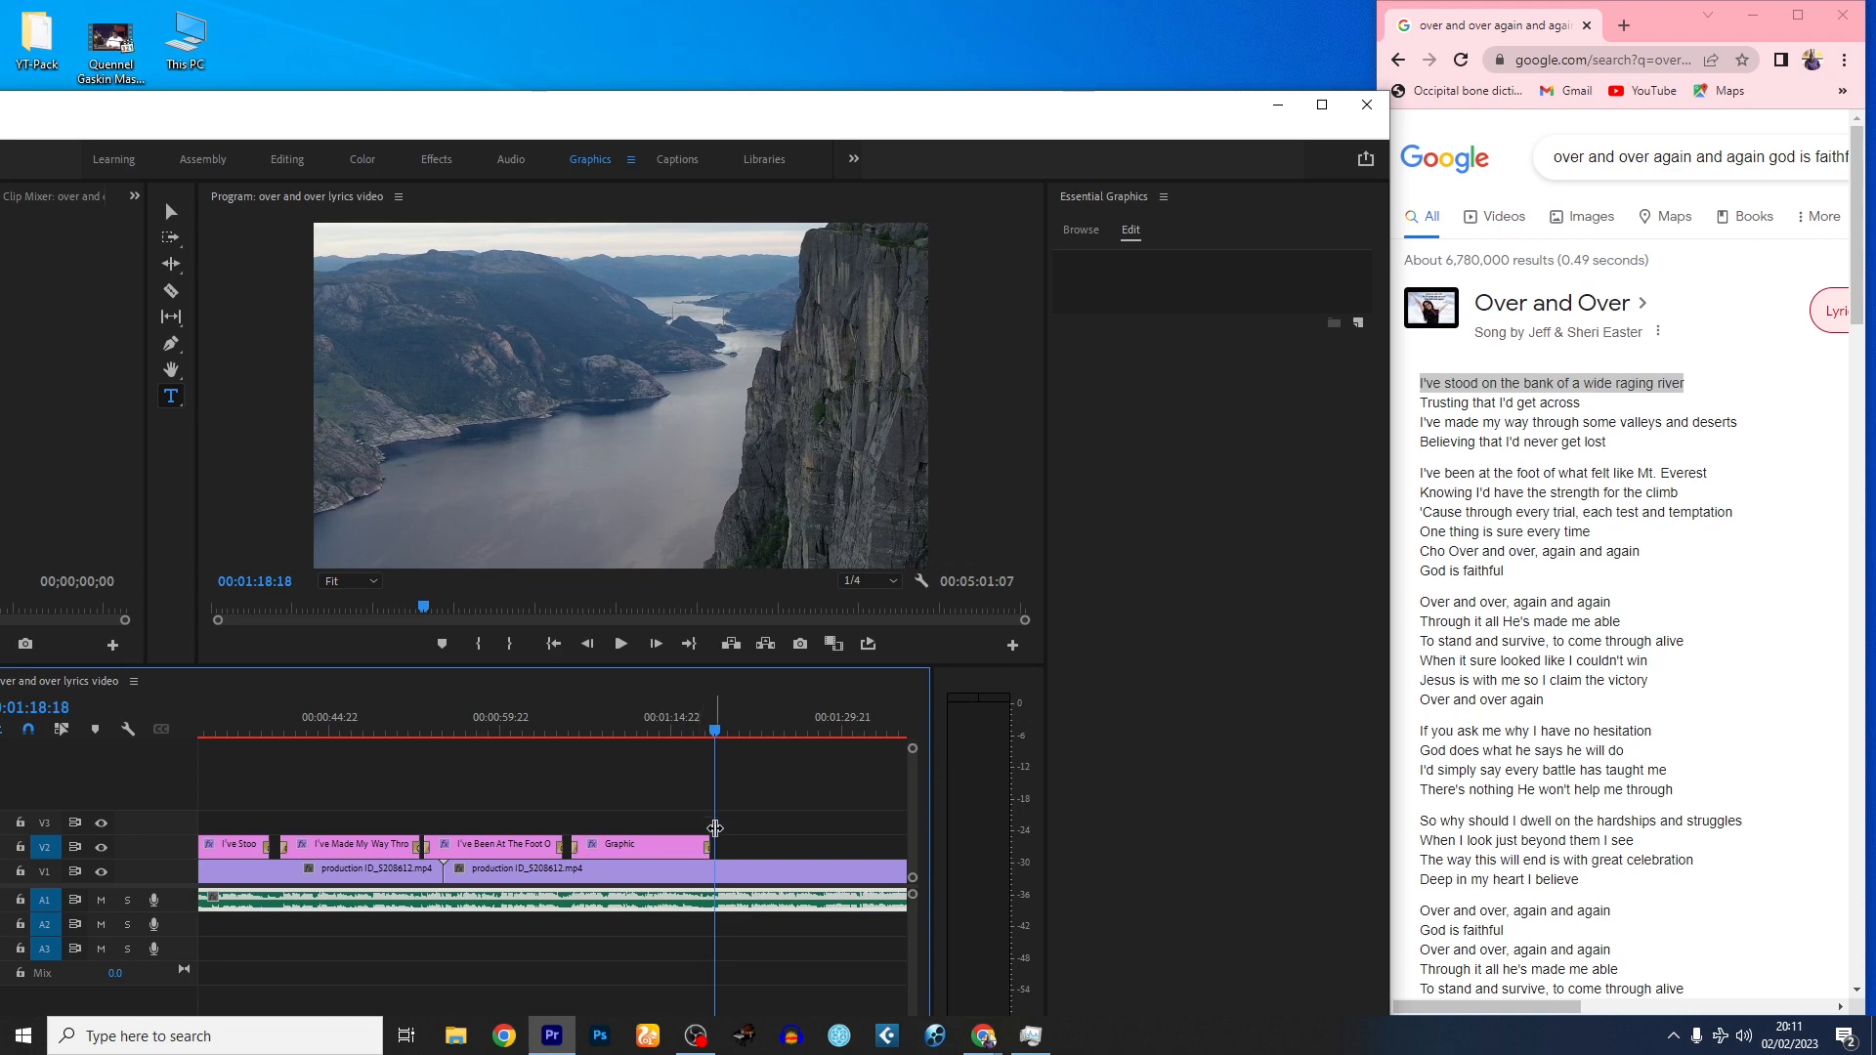
# - Duplicate the "'Cause Through Every Trial, Each Test And Temptation" lyric clip on V2 at 00:01:19:00, where the chorus begins
pyautogui.press('space')
pyautogui.press('space')
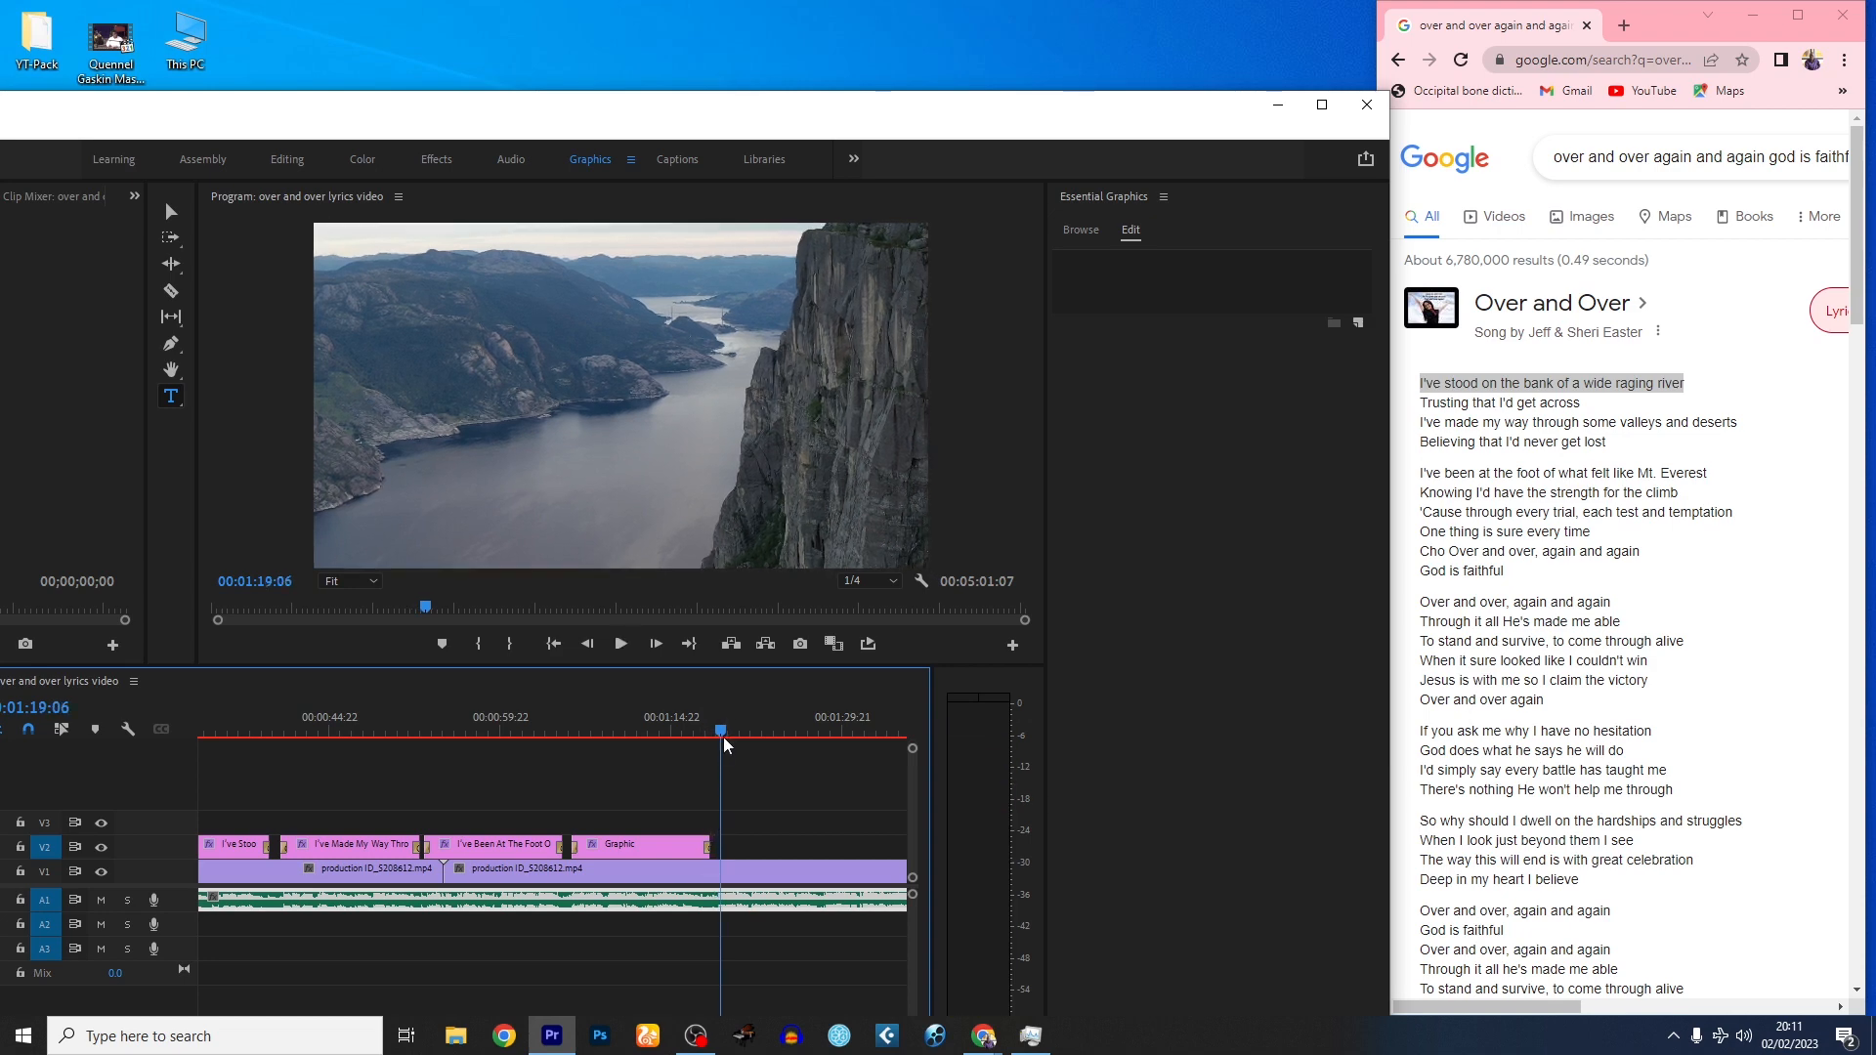
pyautogui.press('=')
pyautogui.press('=')
pyautogui.press('space')
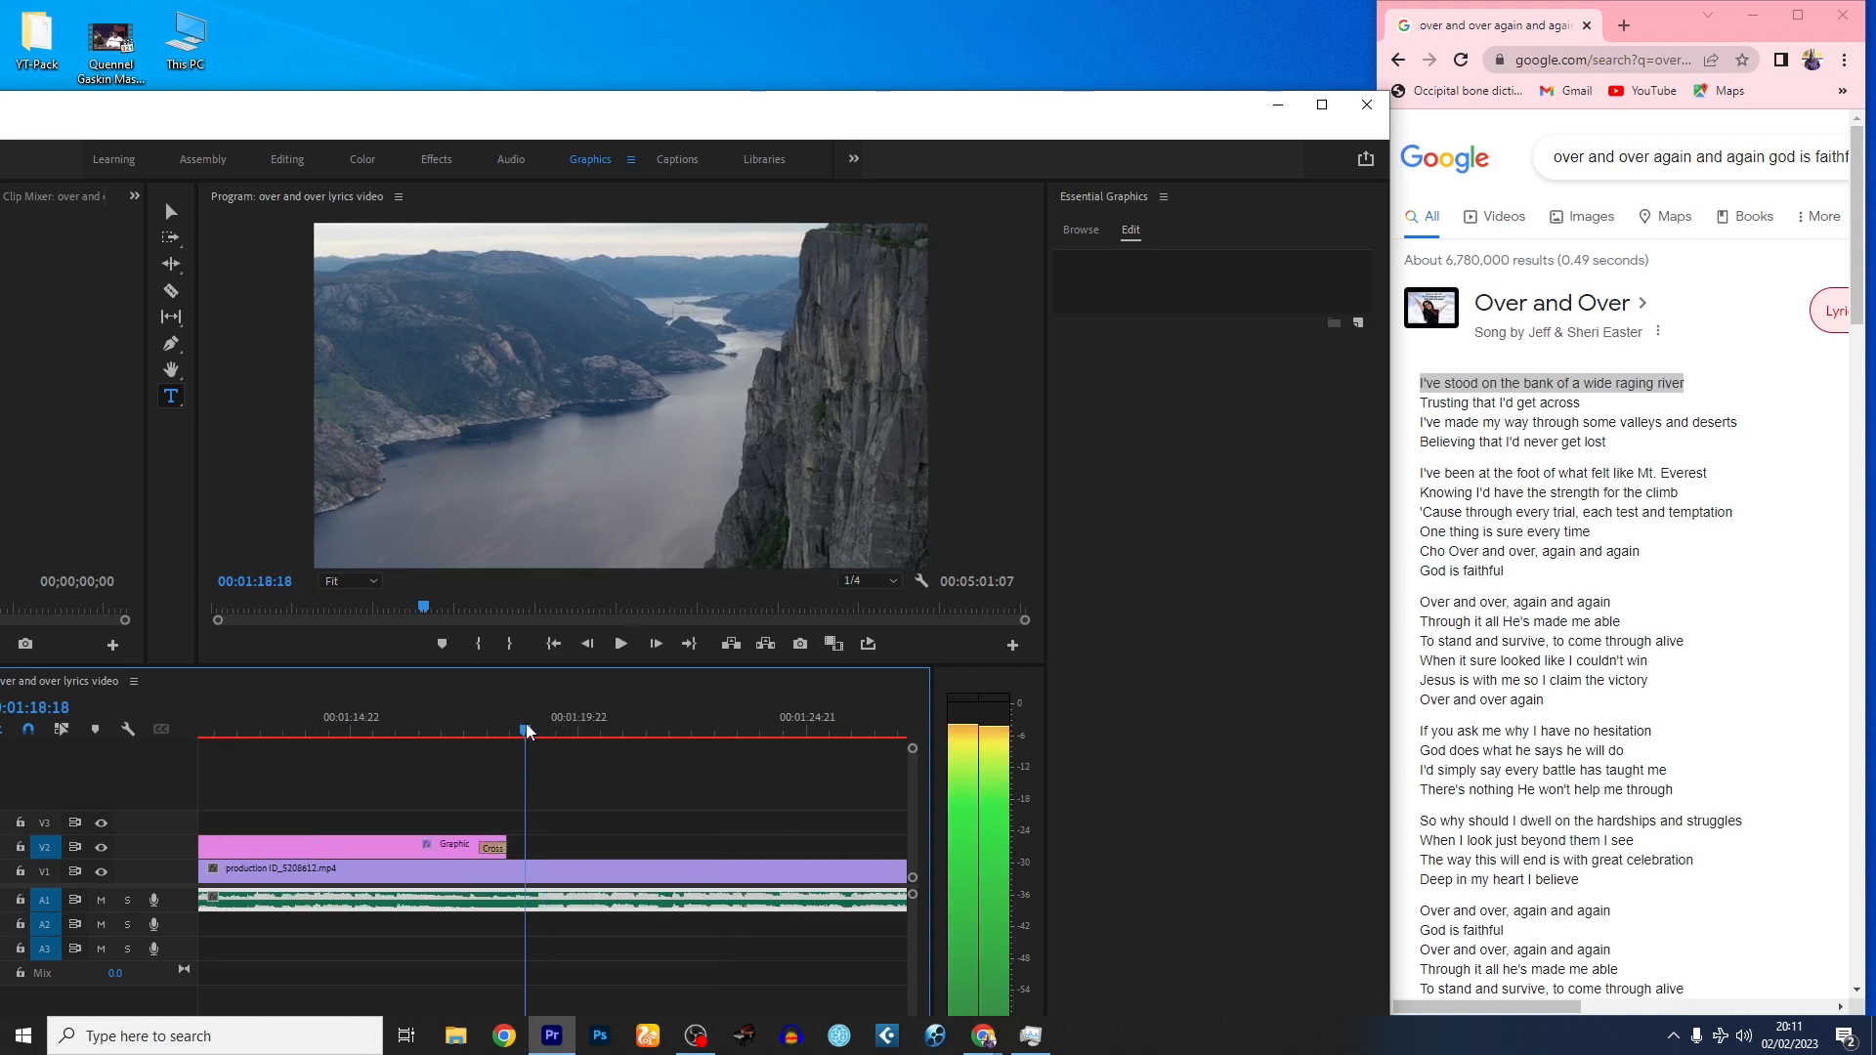
pyautogui.click(522, 730)
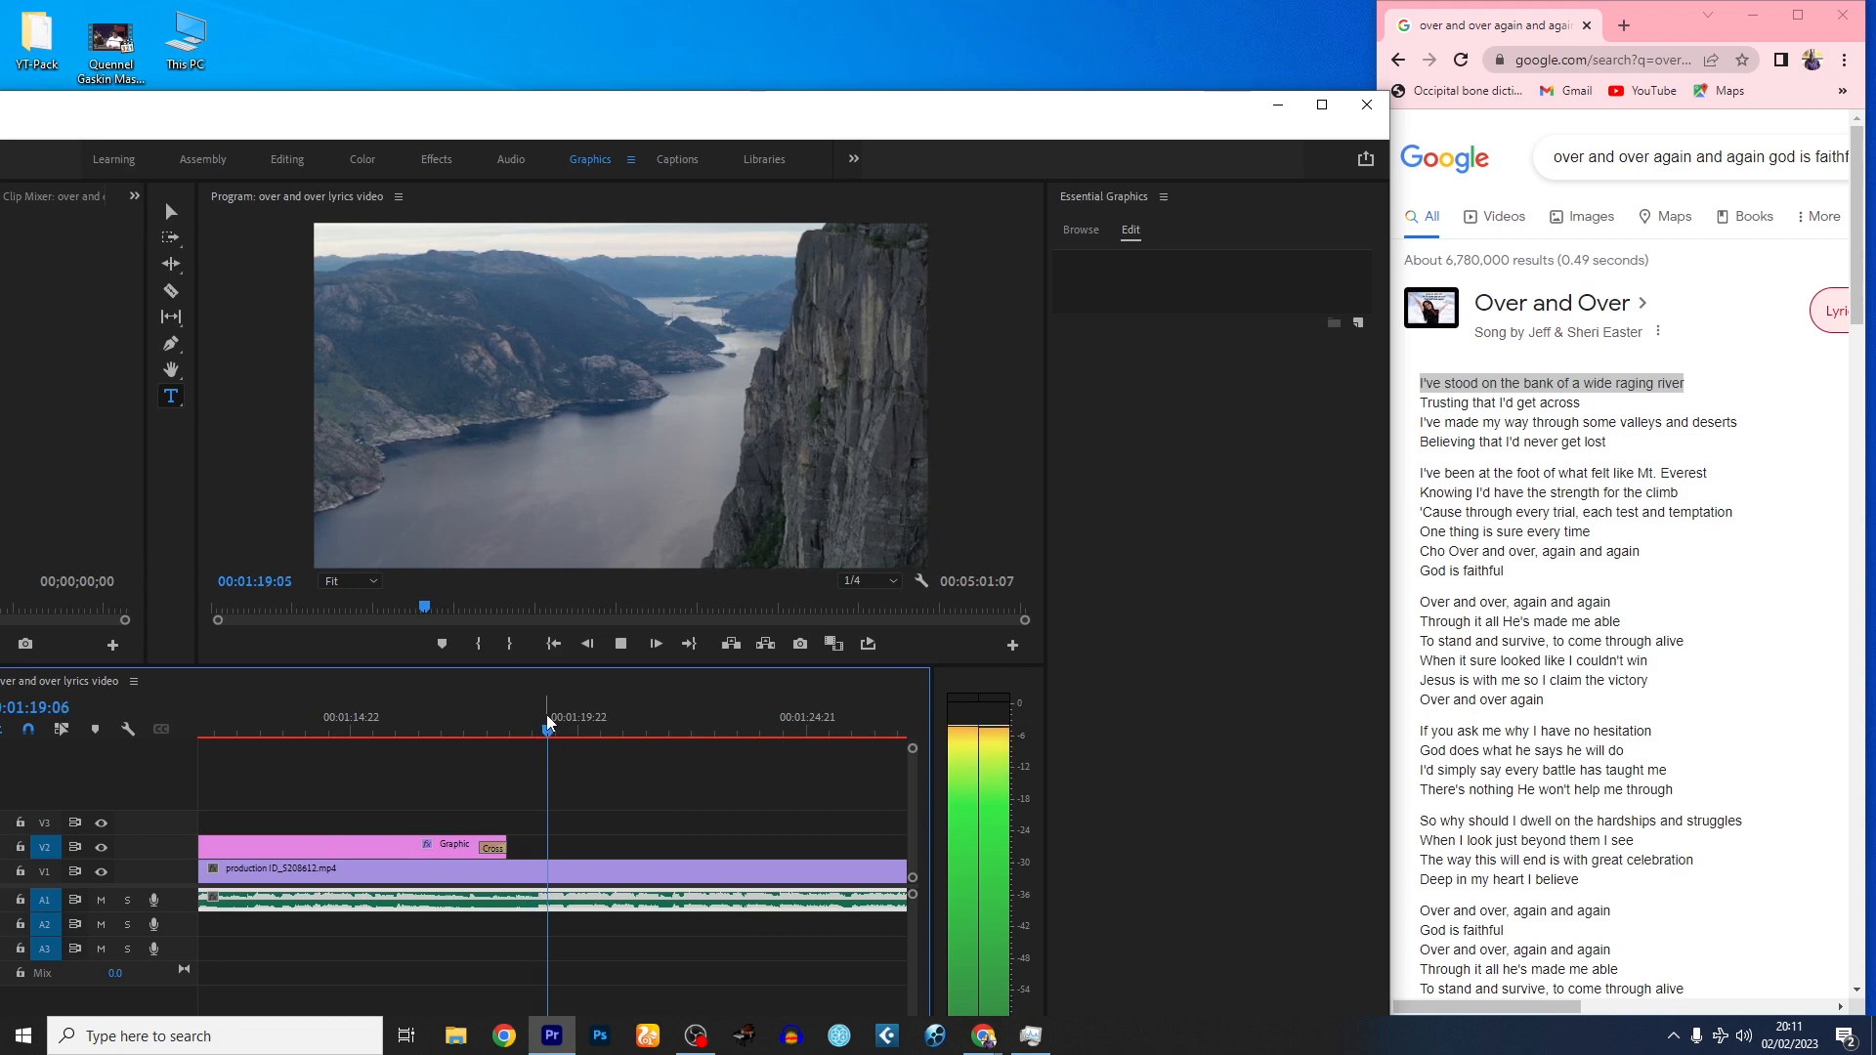
pyautogui.press('space')
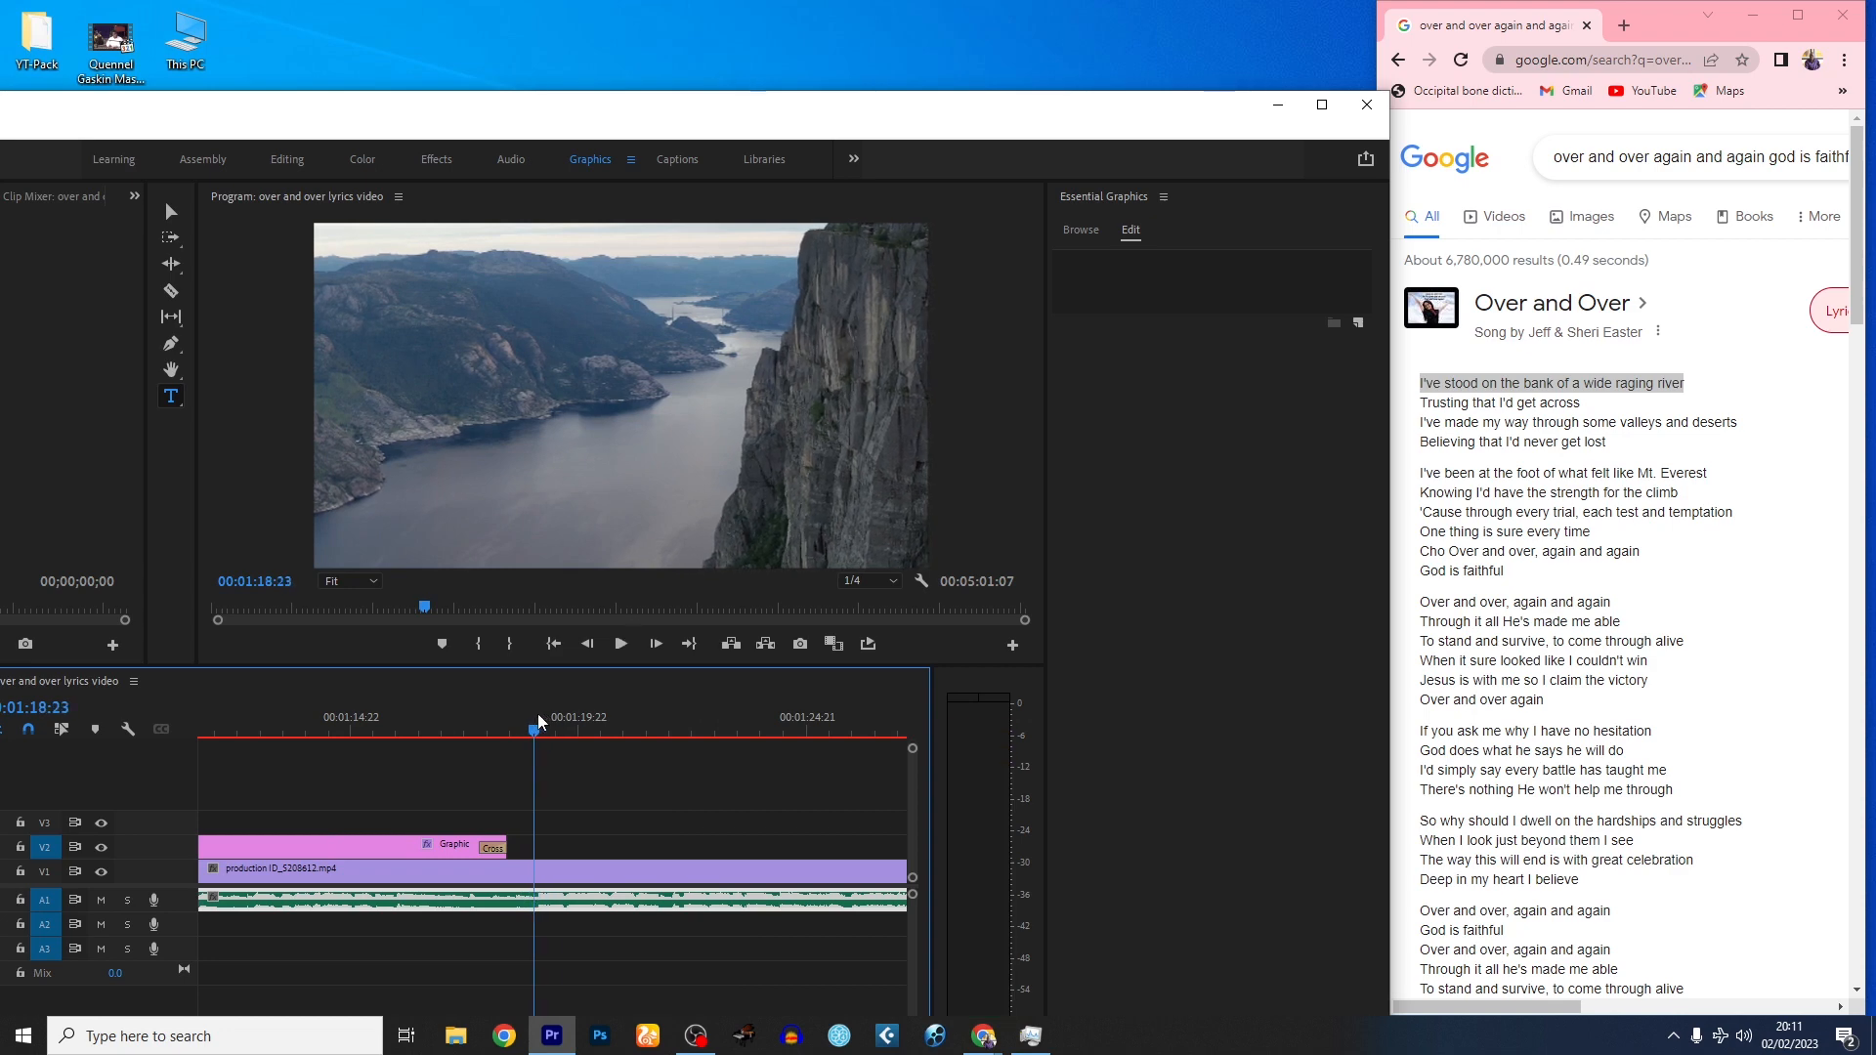
pyautogui.press('Right')
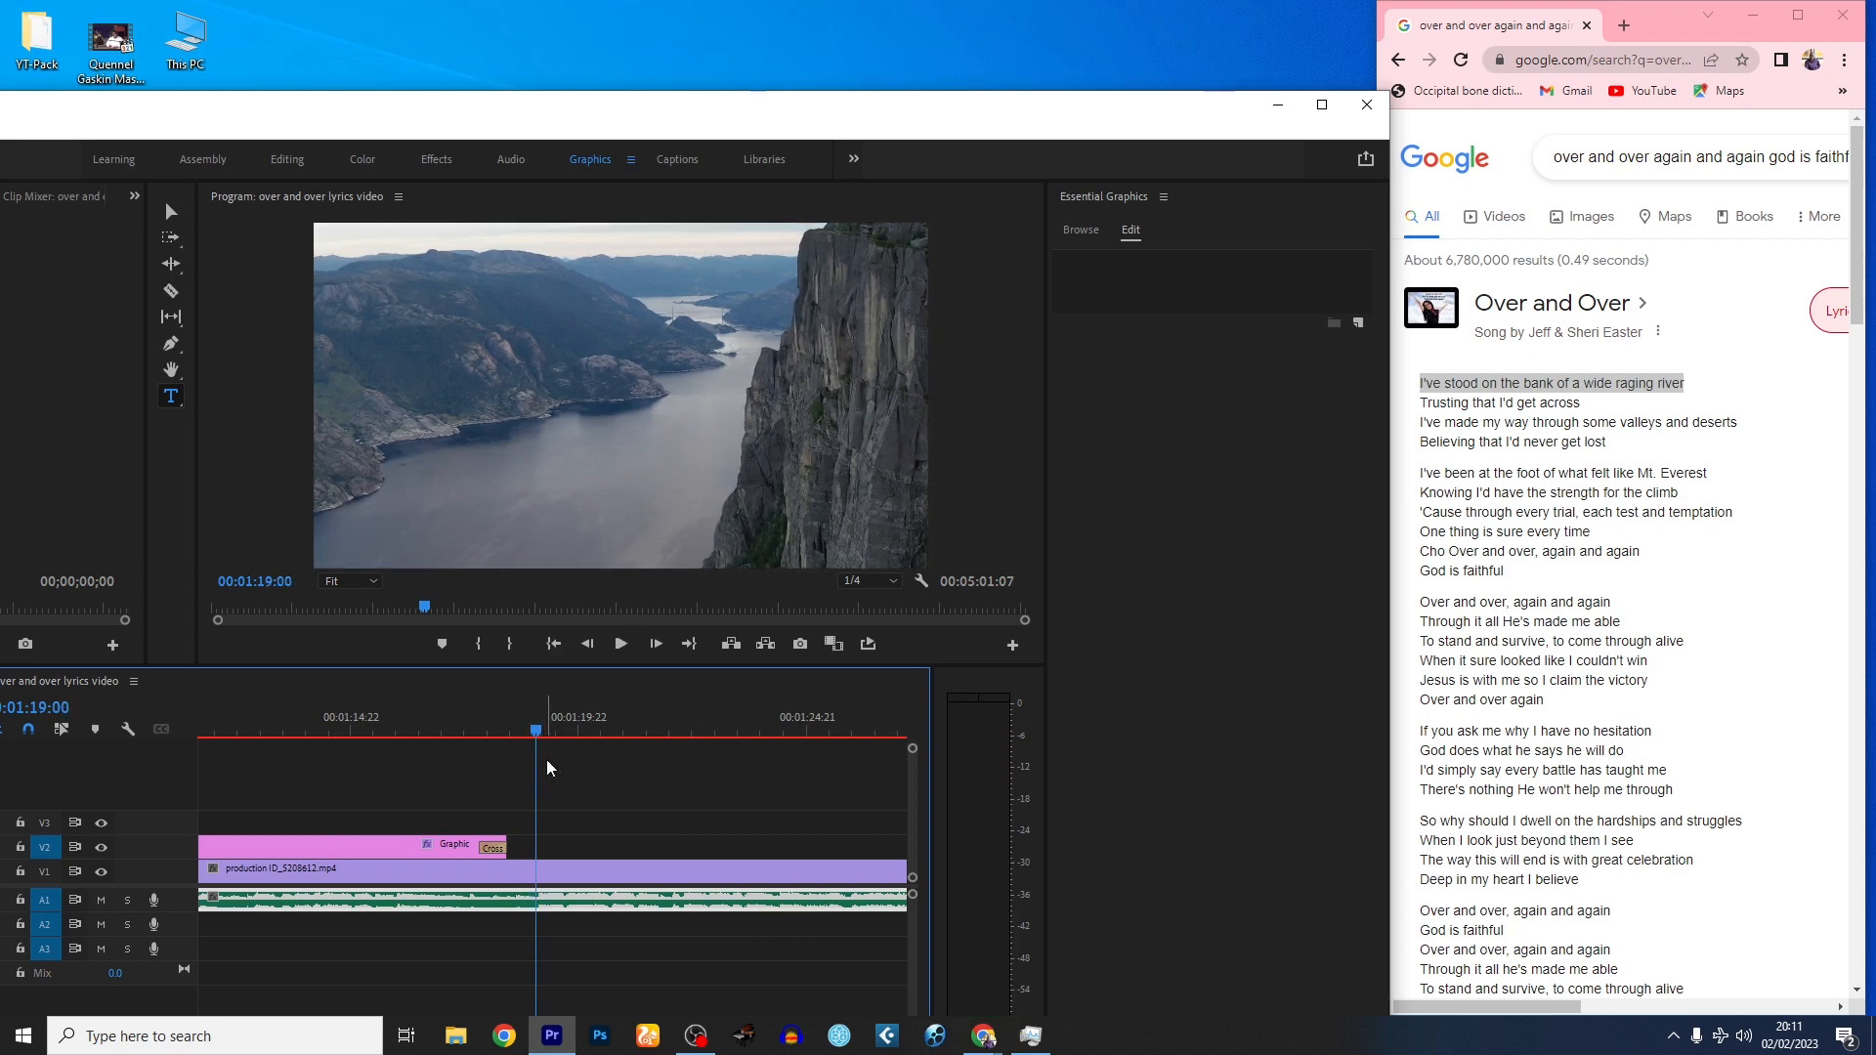
pyautogui.click(439, 852)
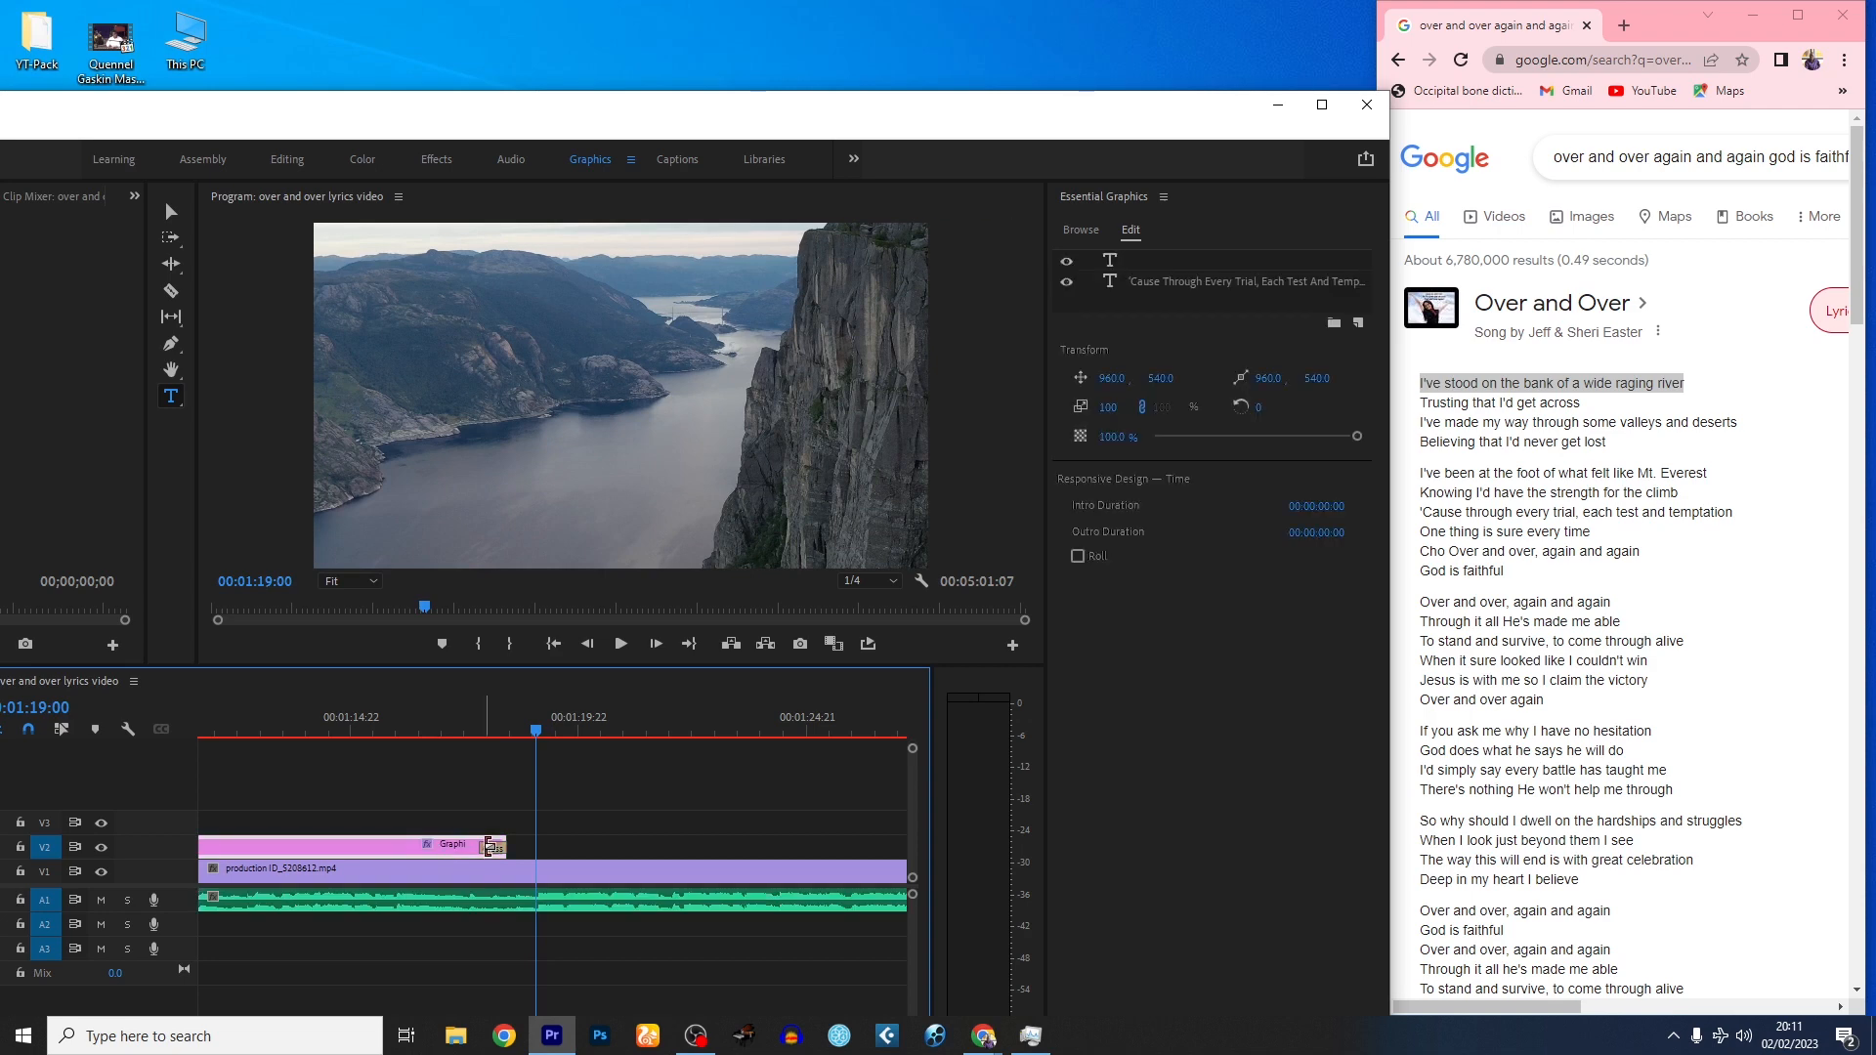
pyautogui.hotkey('ctrl', 'v')
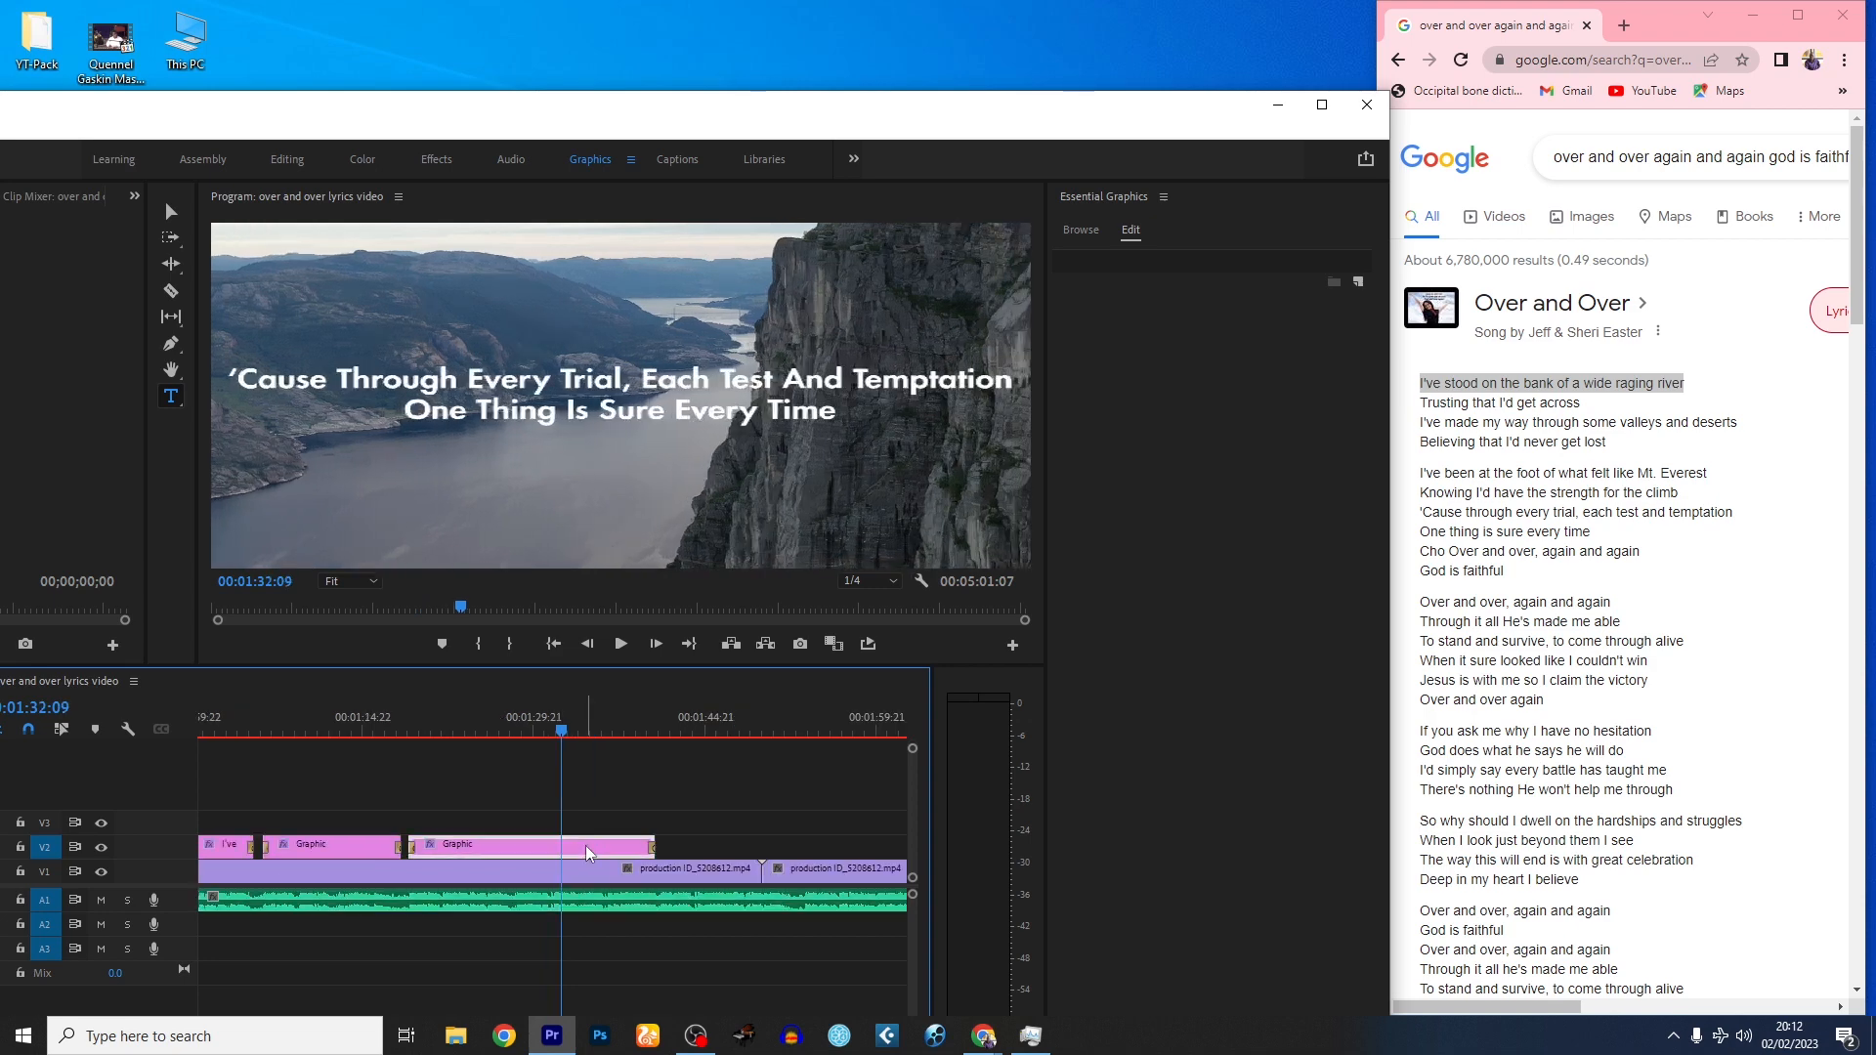
# - Set the duplicated chorus lyric clip's label colour to Mango
pyautogui.rightClick(585, 846)
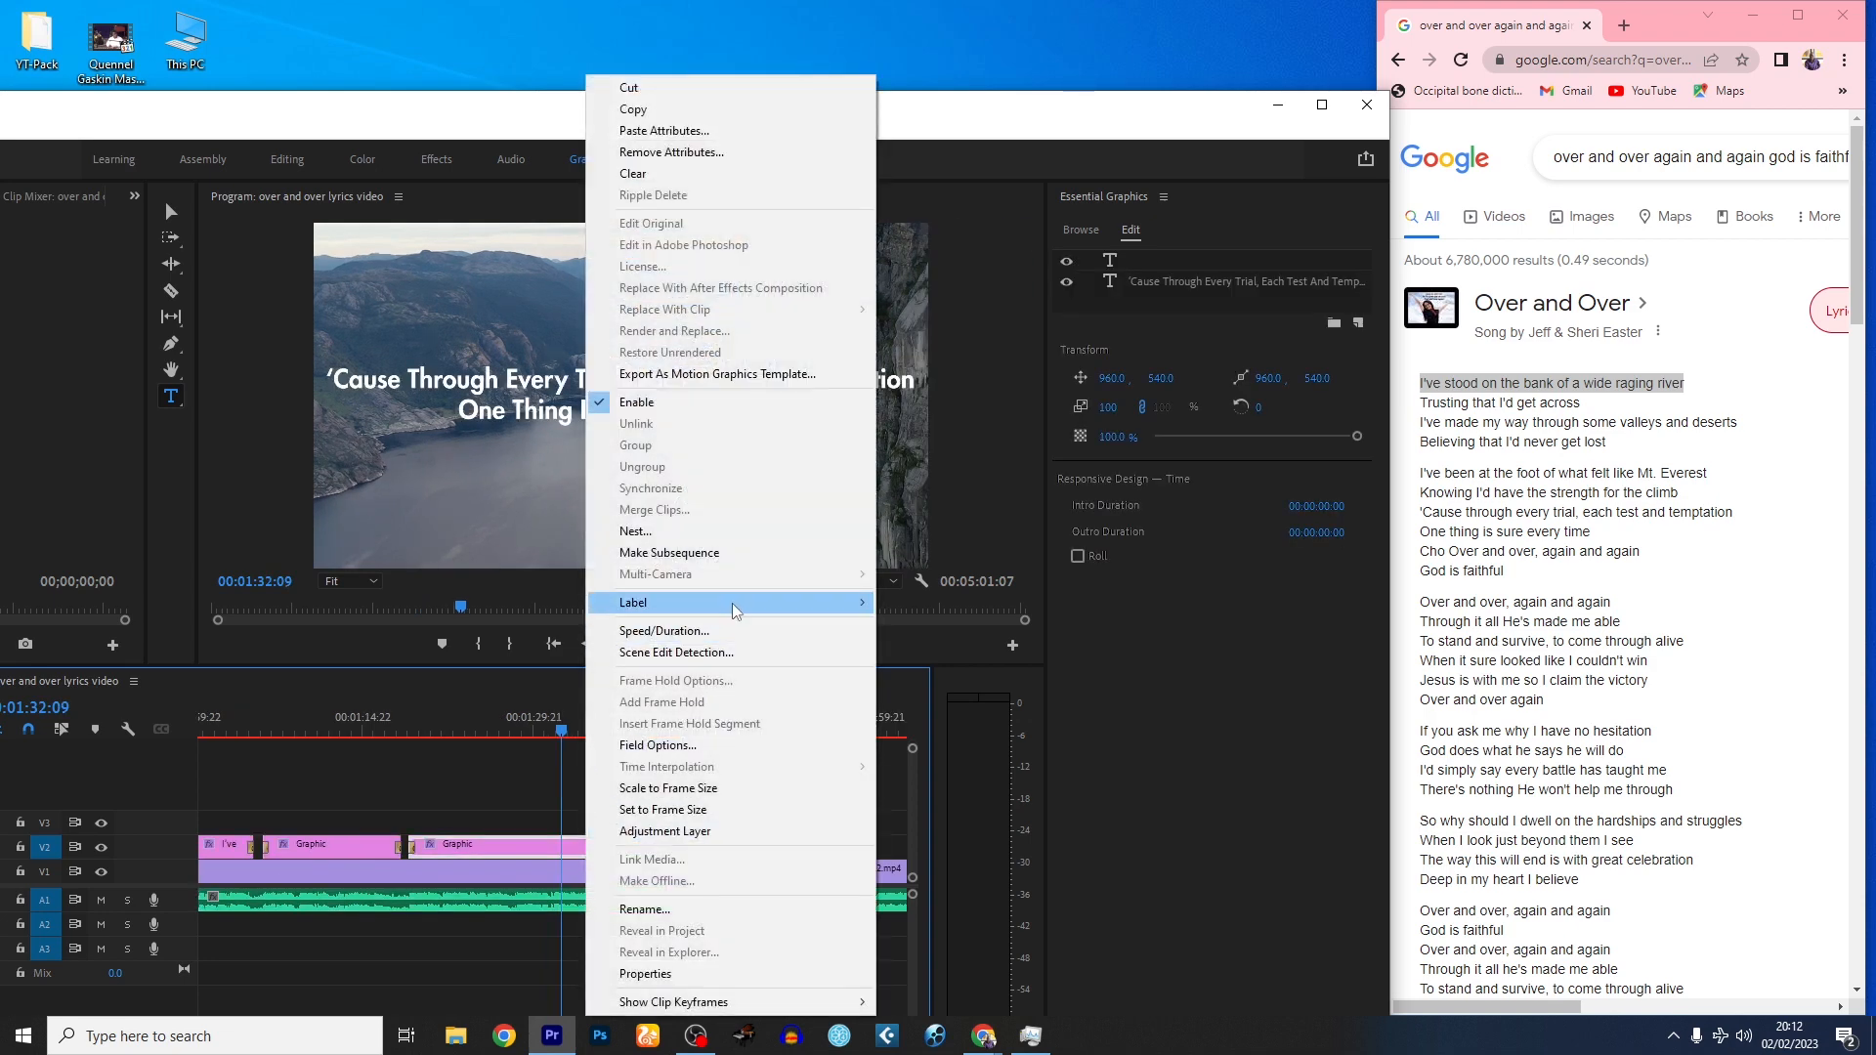
pyautogui.moveTo(756, 602)
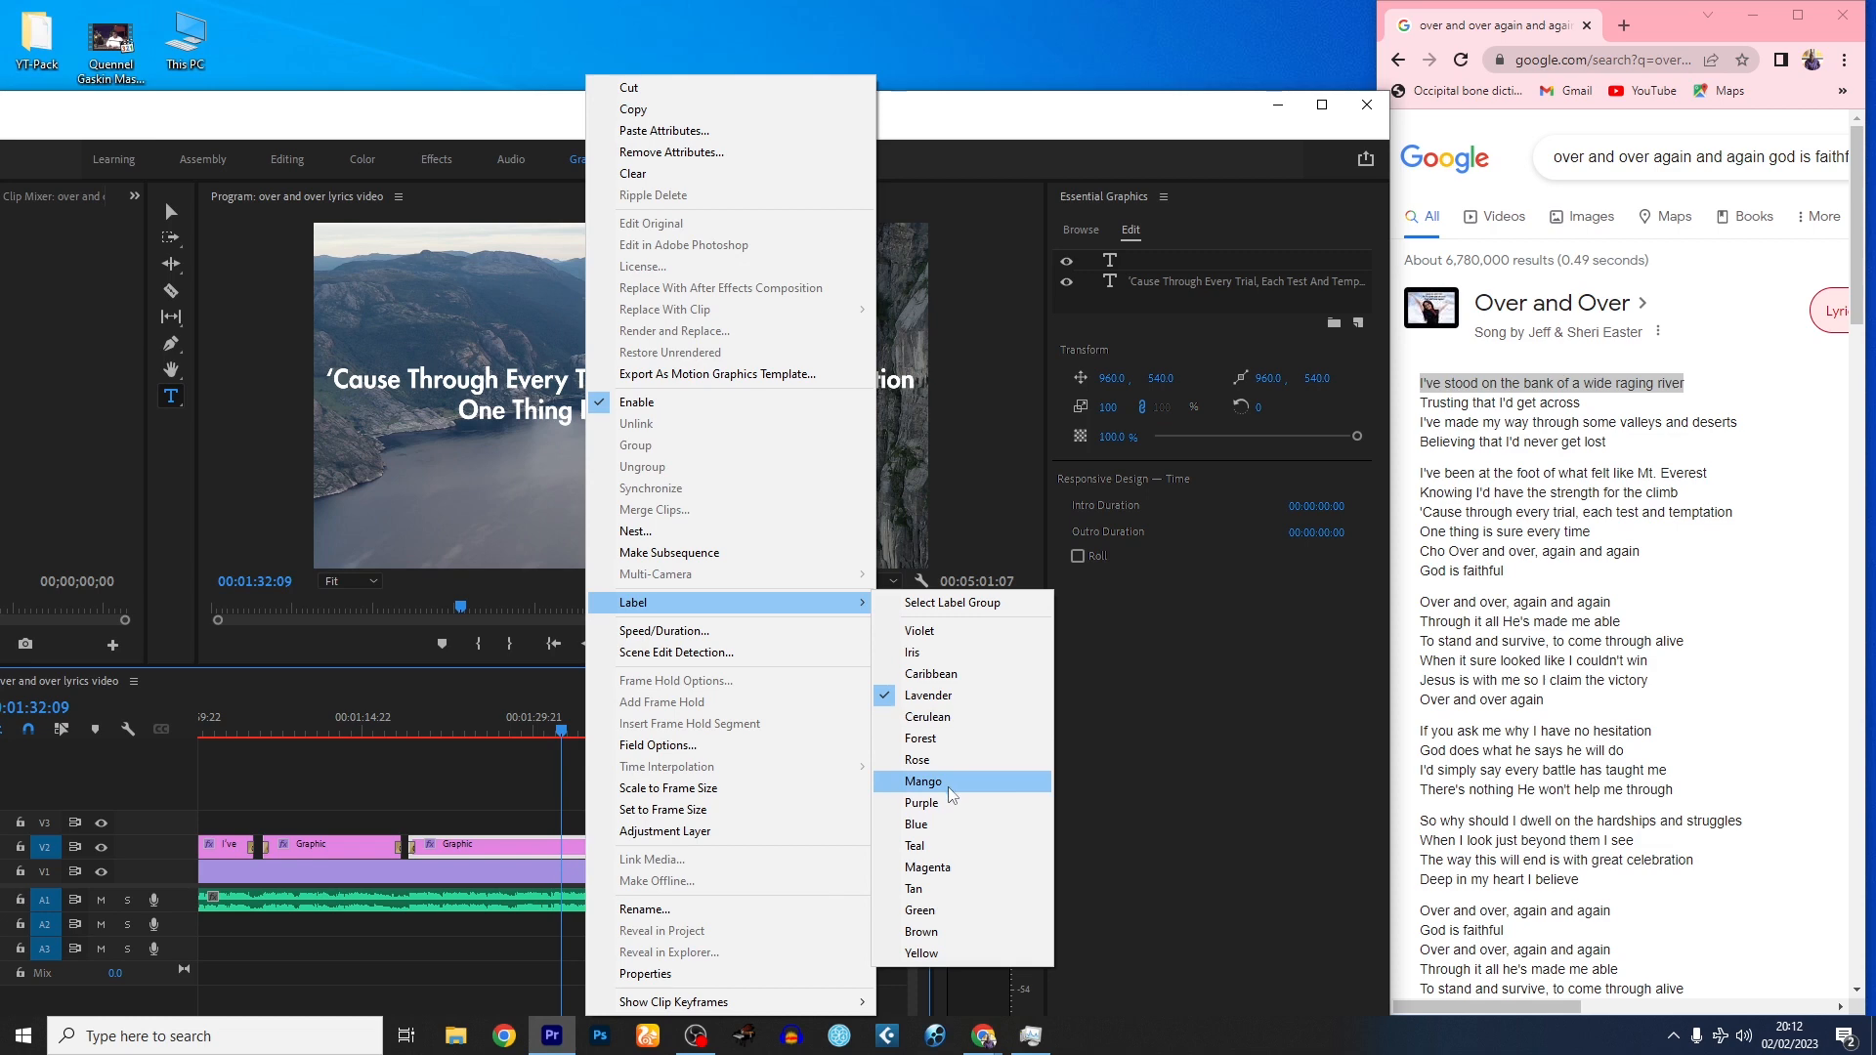
pyautogui.click(948, 787)
# - Replace the chorus clip's text with "Over And Over, Again And Again God Is Faithful" and centre it horizontally and vertically
pyautogui.write('Over And Over')
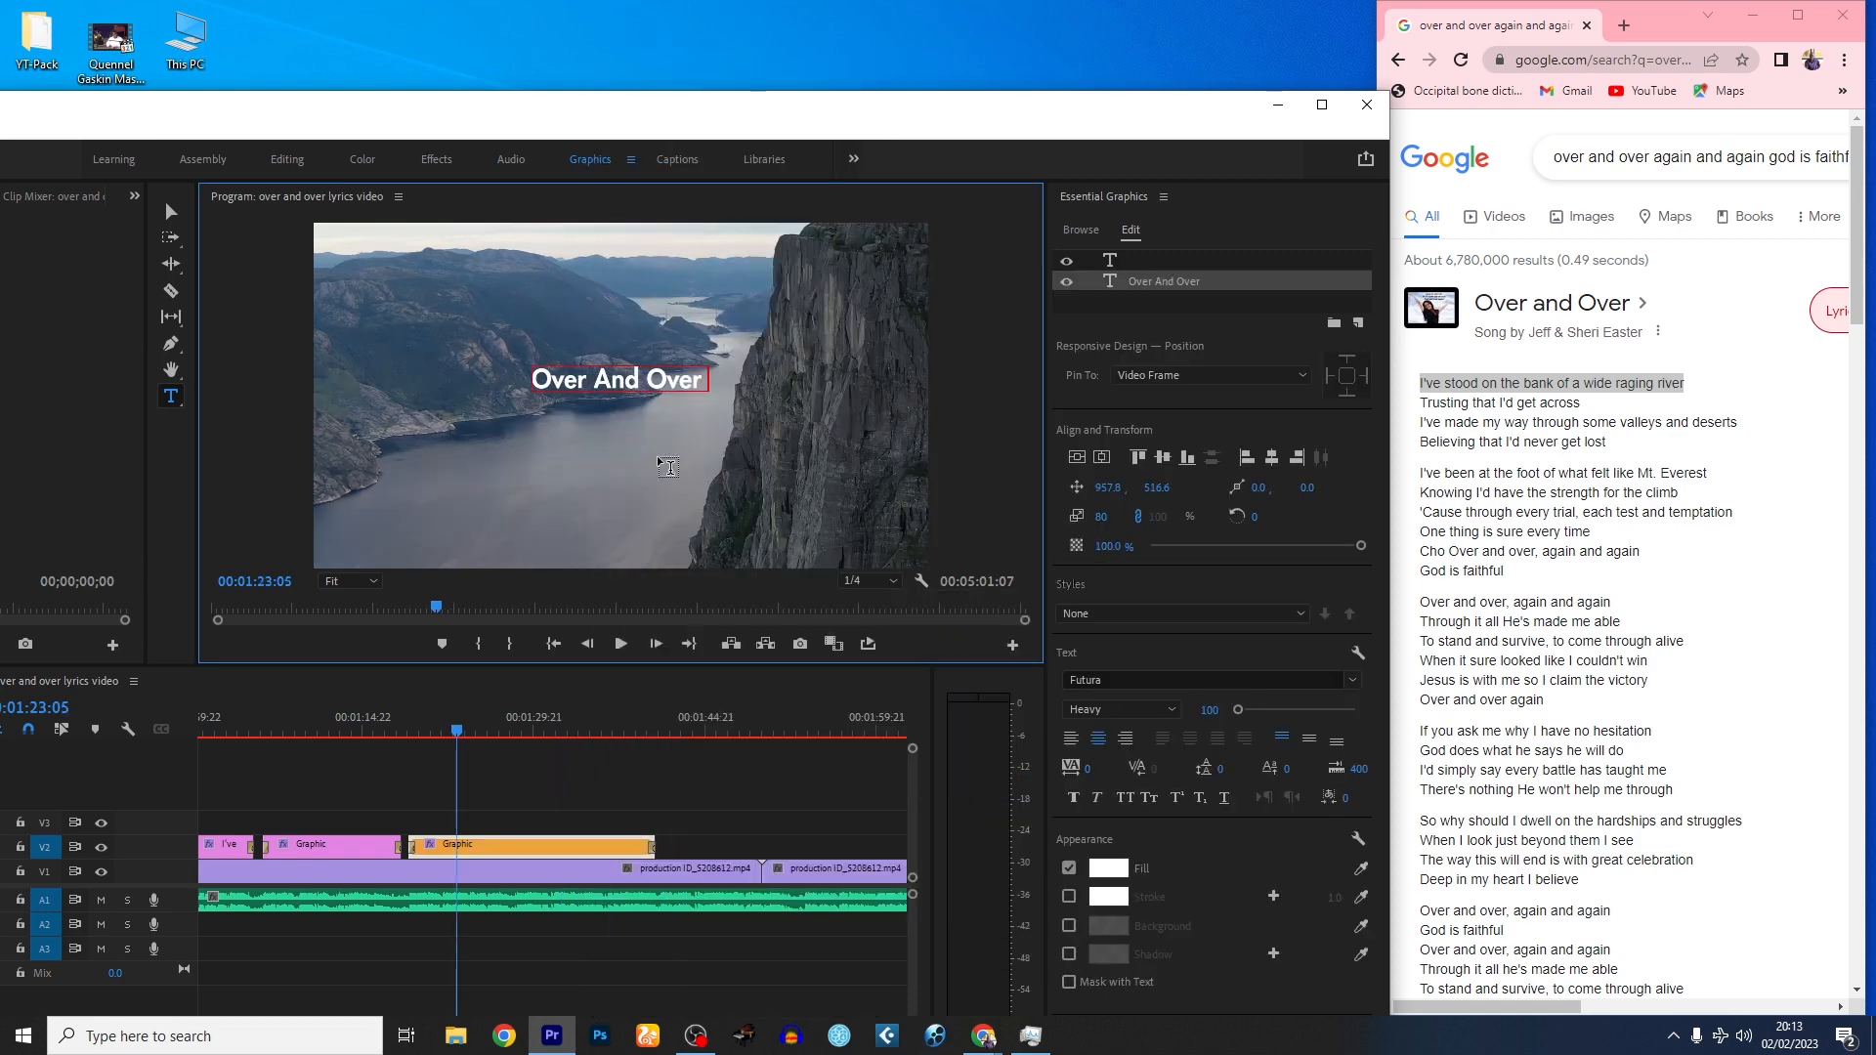
pyautogui.write(', Again And Again God')
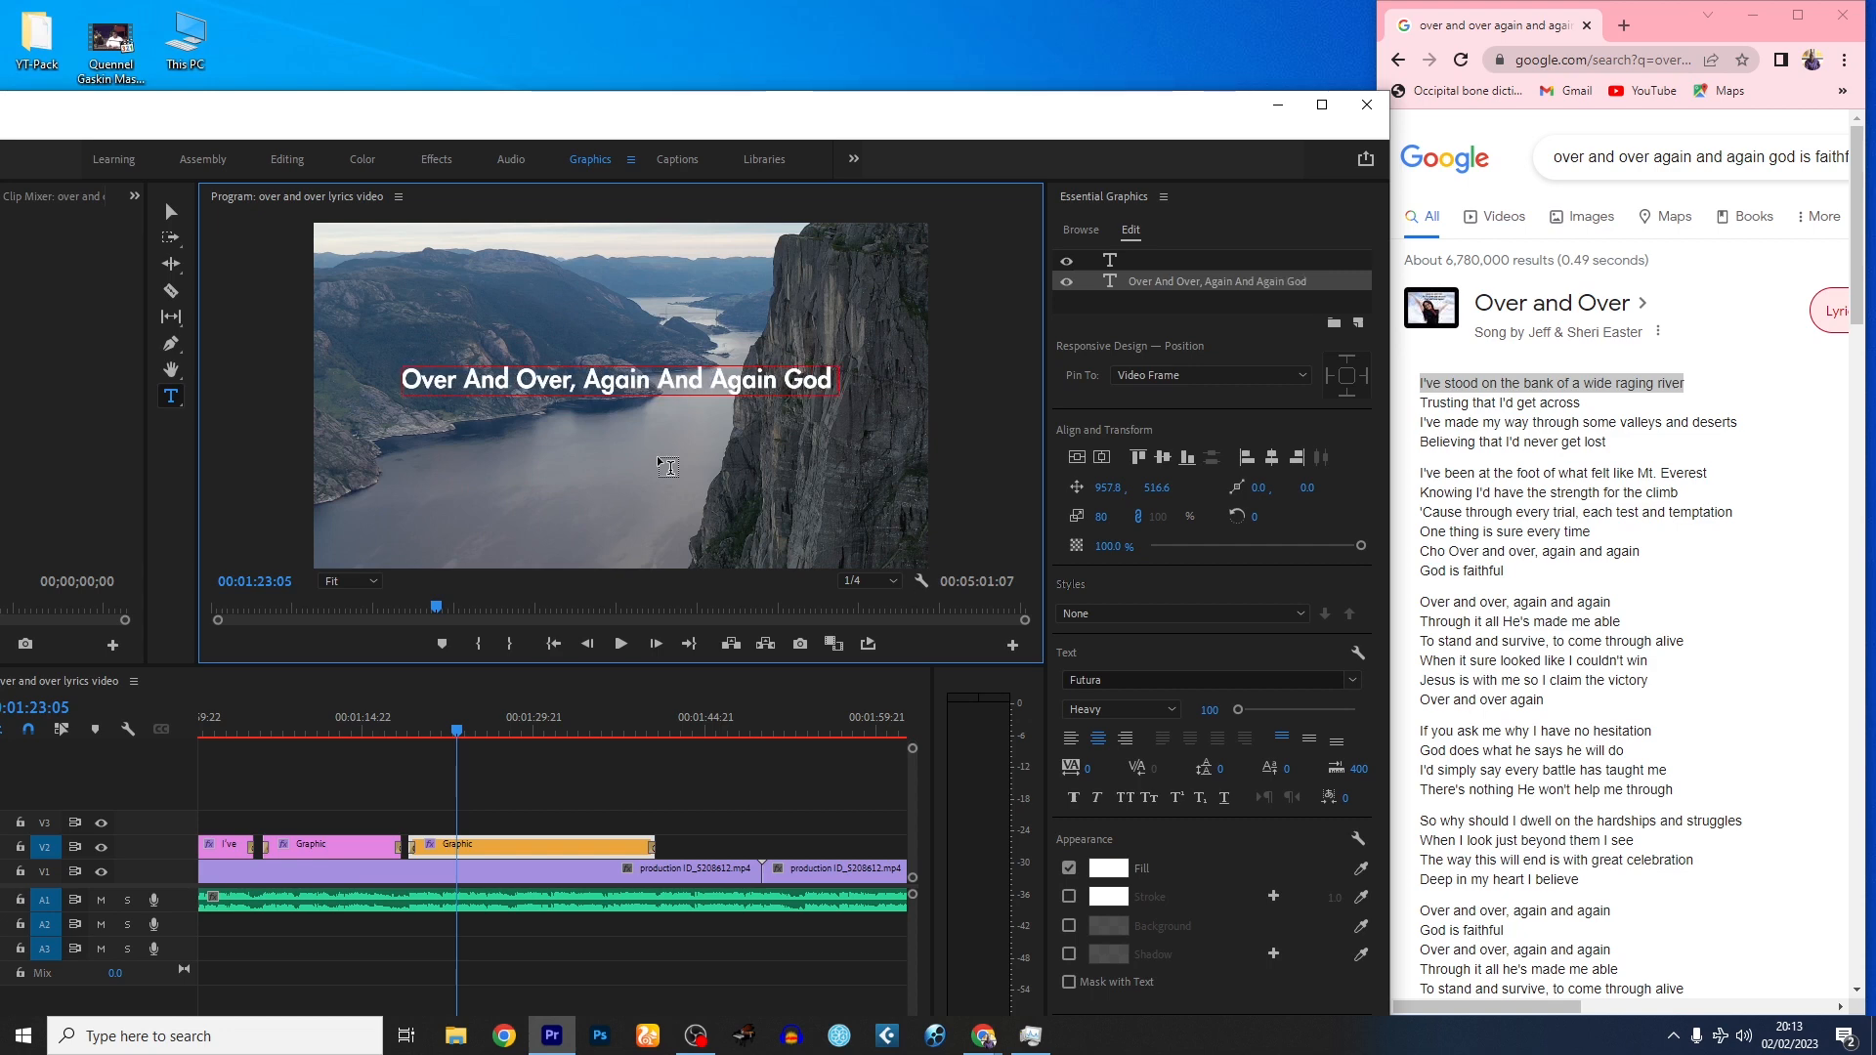
pyautogui.write(' Is Faithful')
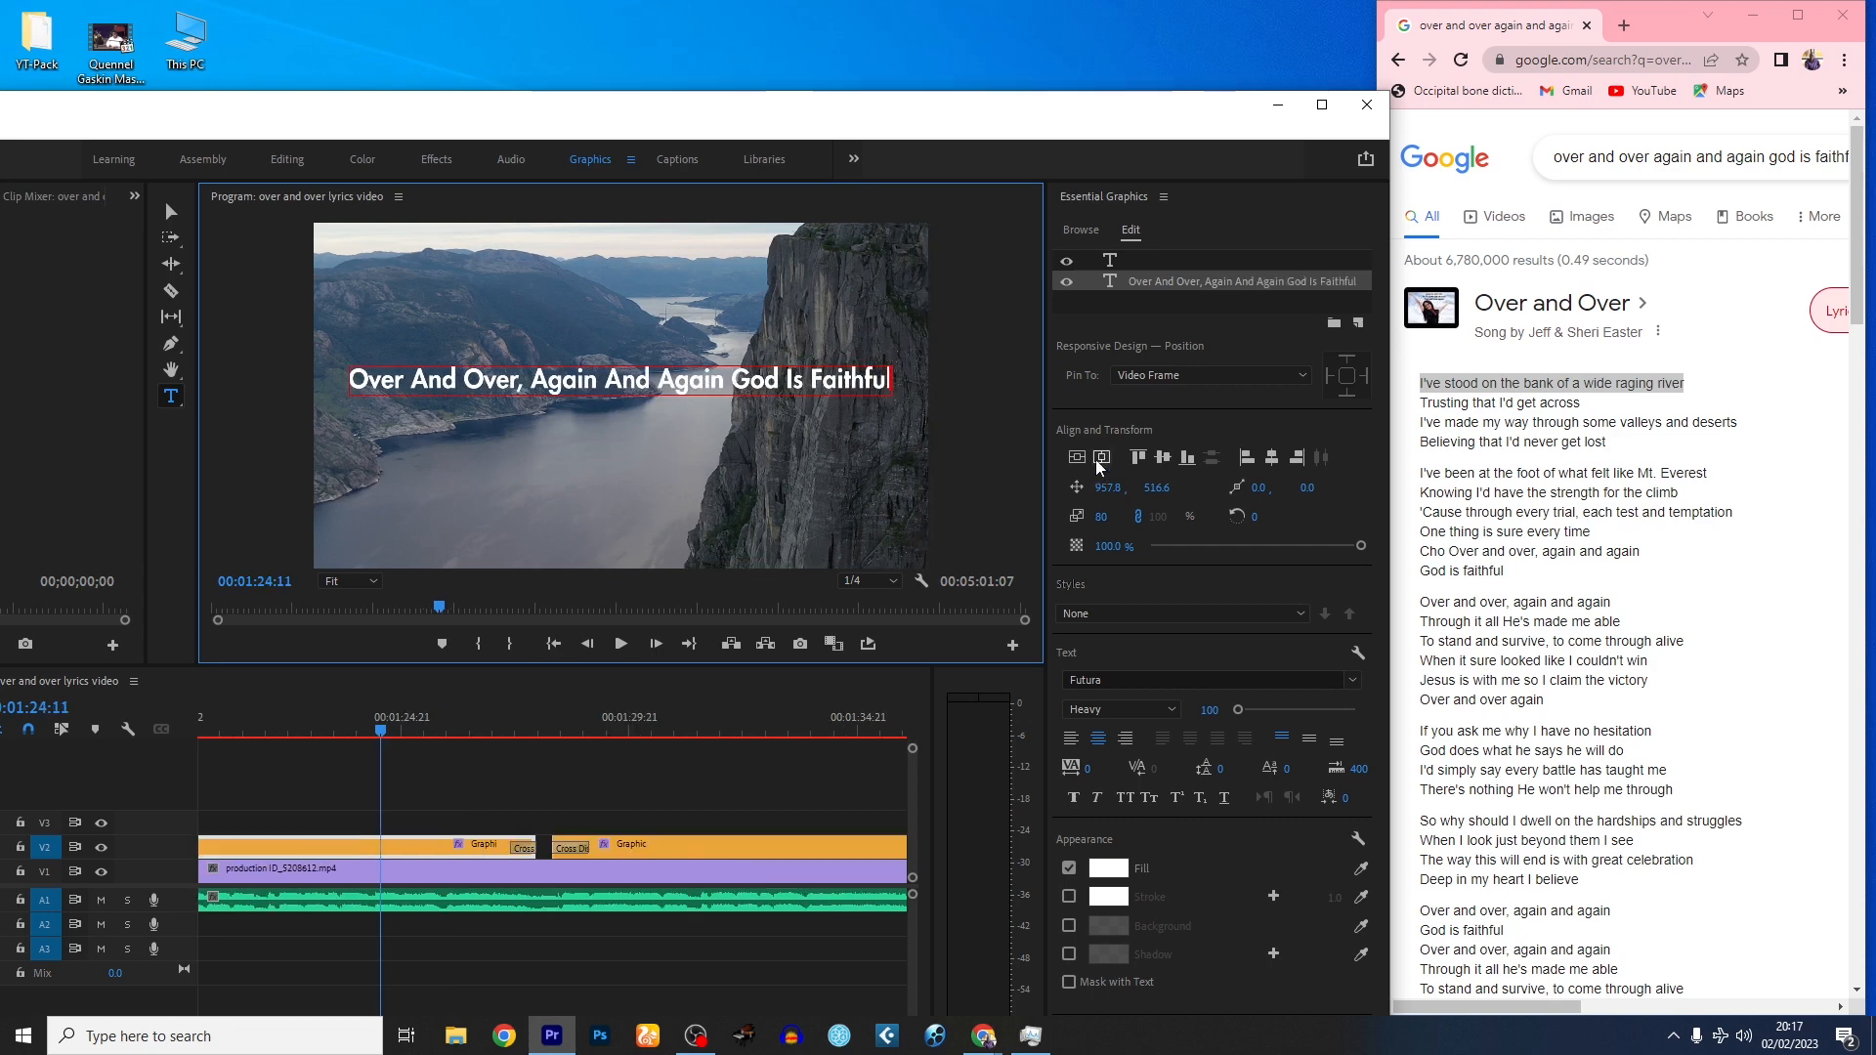
pyautogui.click(1077, 459)
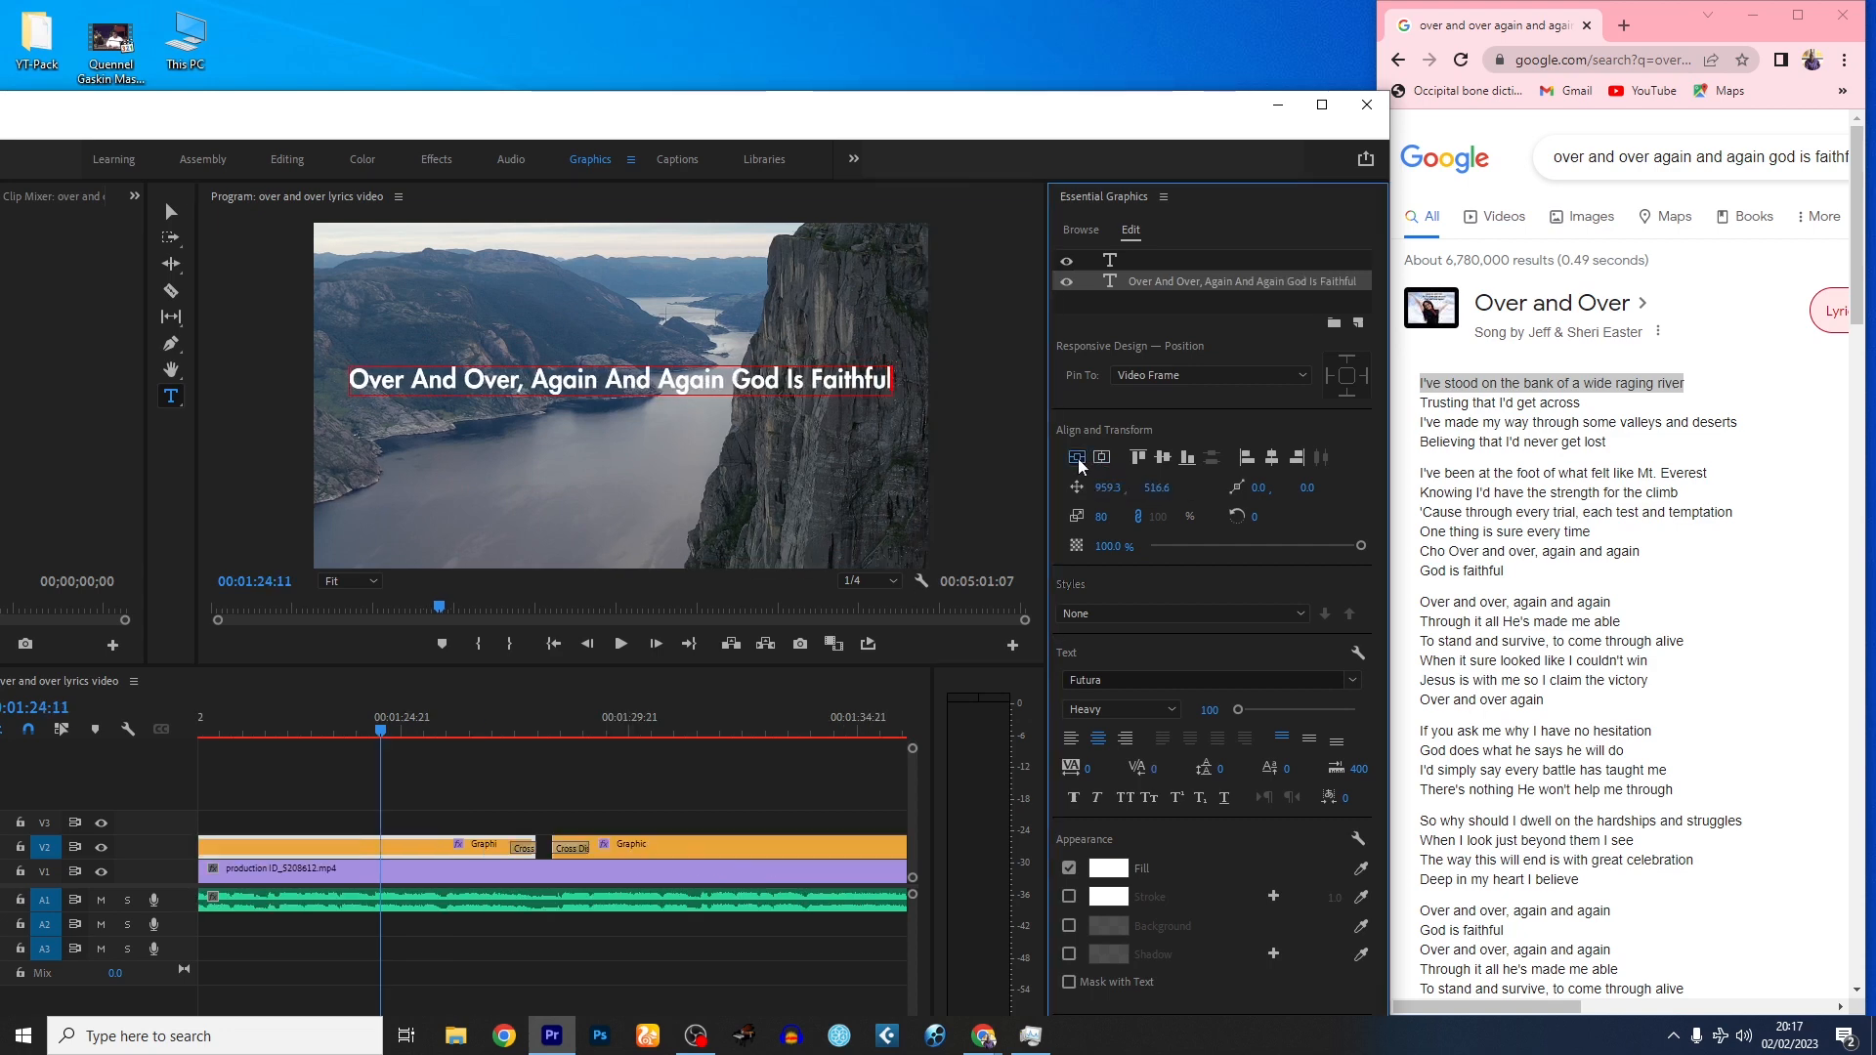
pyautogui.click(1077, 458)
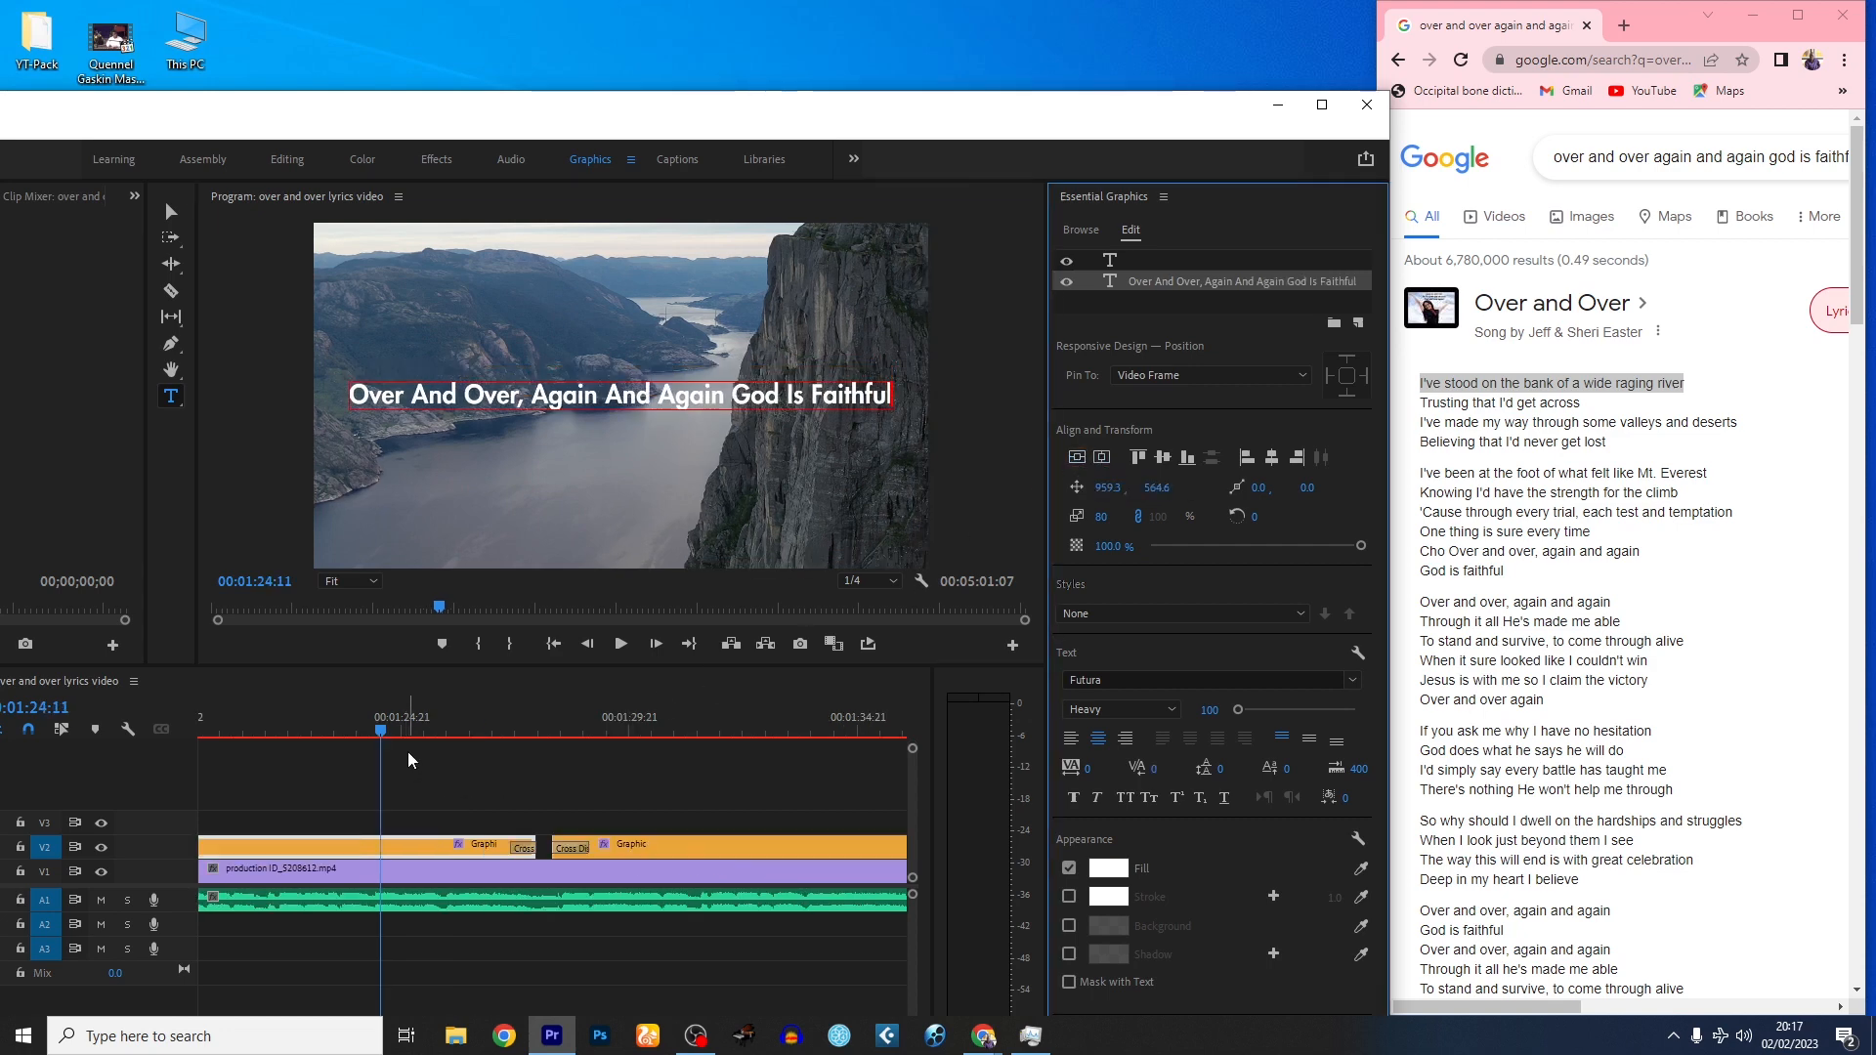
# - Play back the first chorus clip, starting shortly before its fade-in
pyautogui.click(445, 877)
pyautogui.press('-')
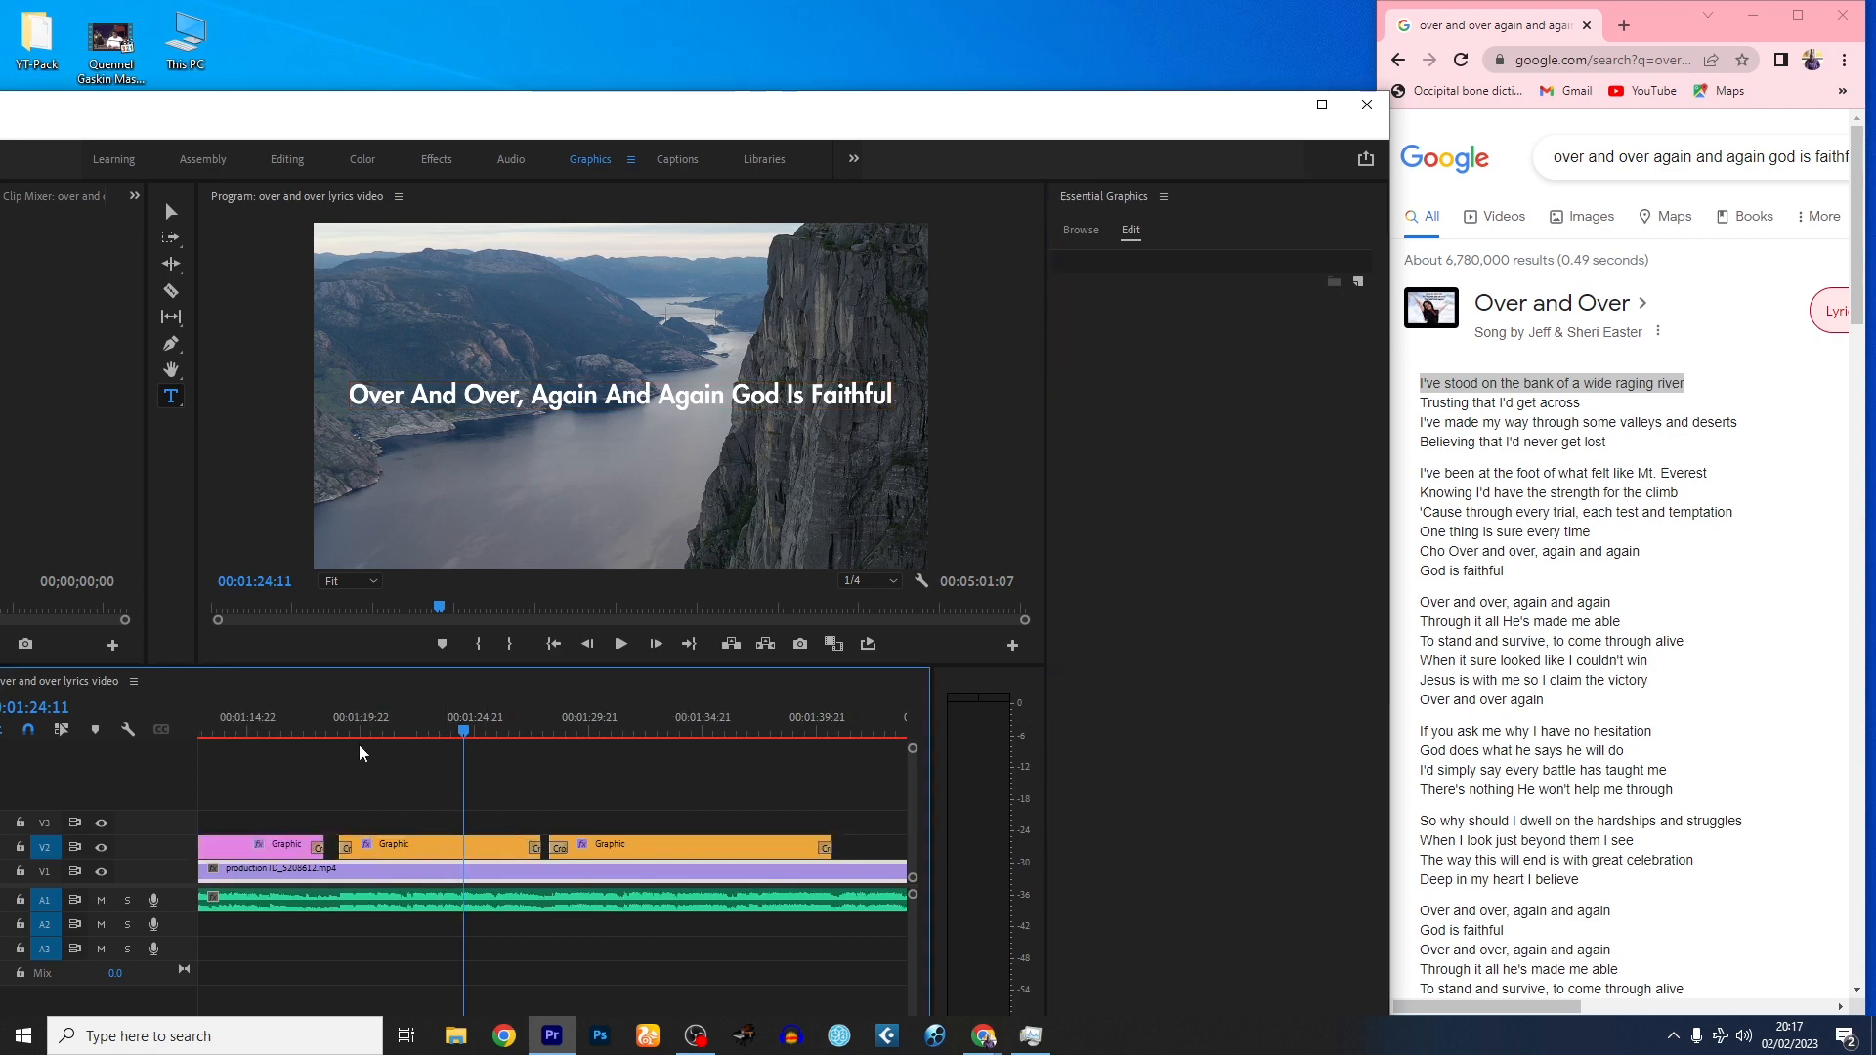
pyautogui.click(334, 729)
pyautogui.press('space')
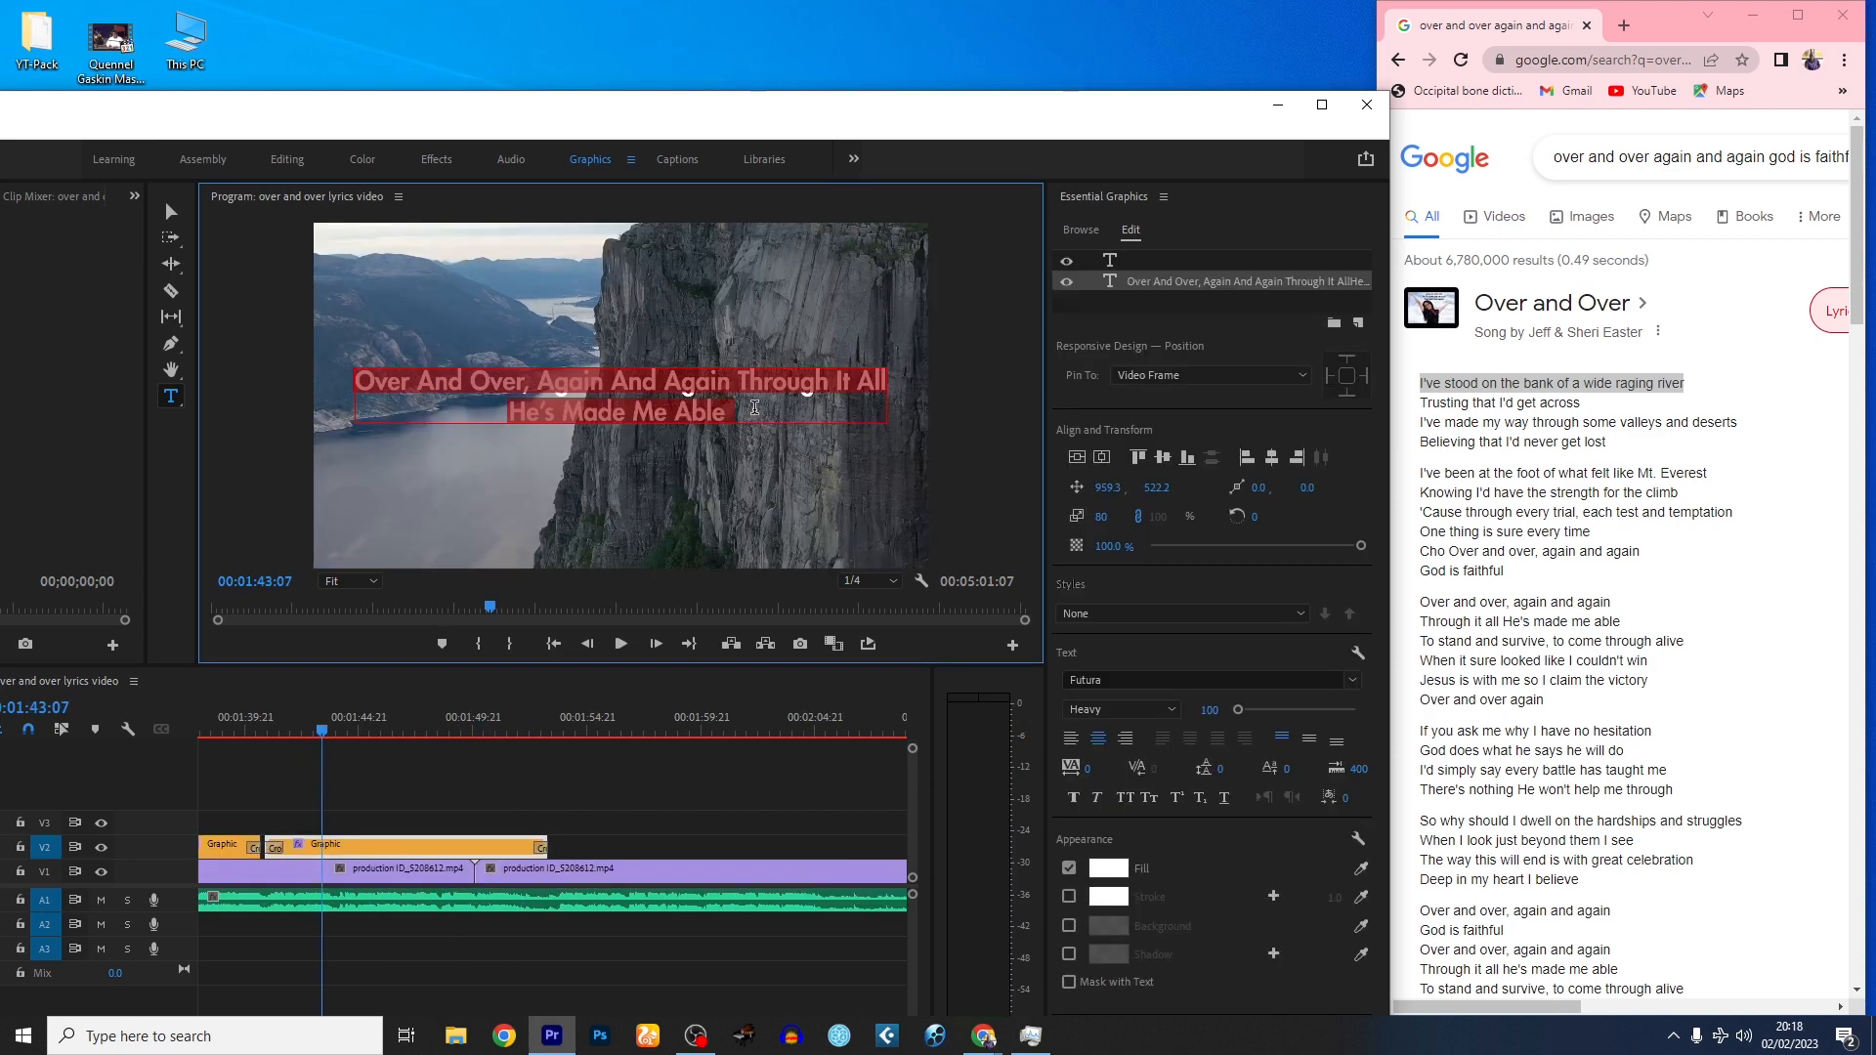
# - Replace the third chorus clip's text with "To Stand And Survive, To Come Through Alive / When It Sure Looked Like I Couldn't win"
pyautogui.write('To Stand')
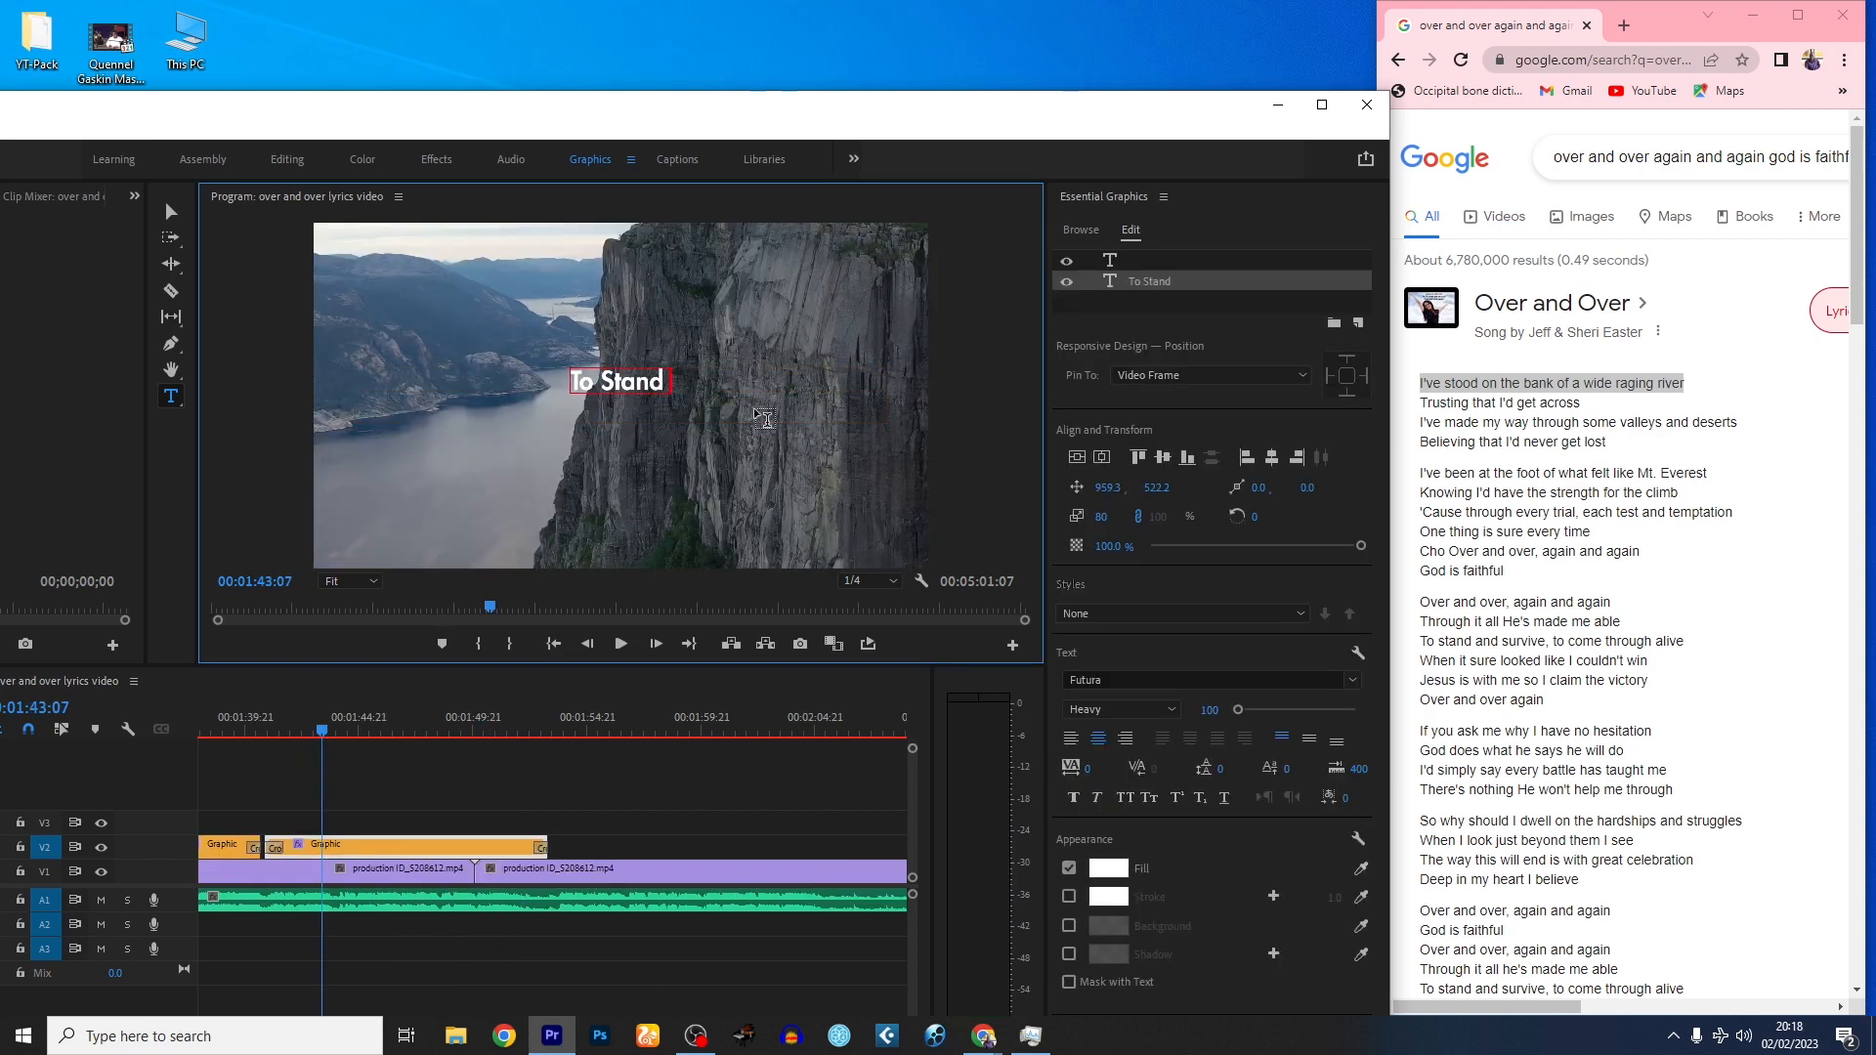
pyautogui.write(' And Survive, To Come Through Alive')
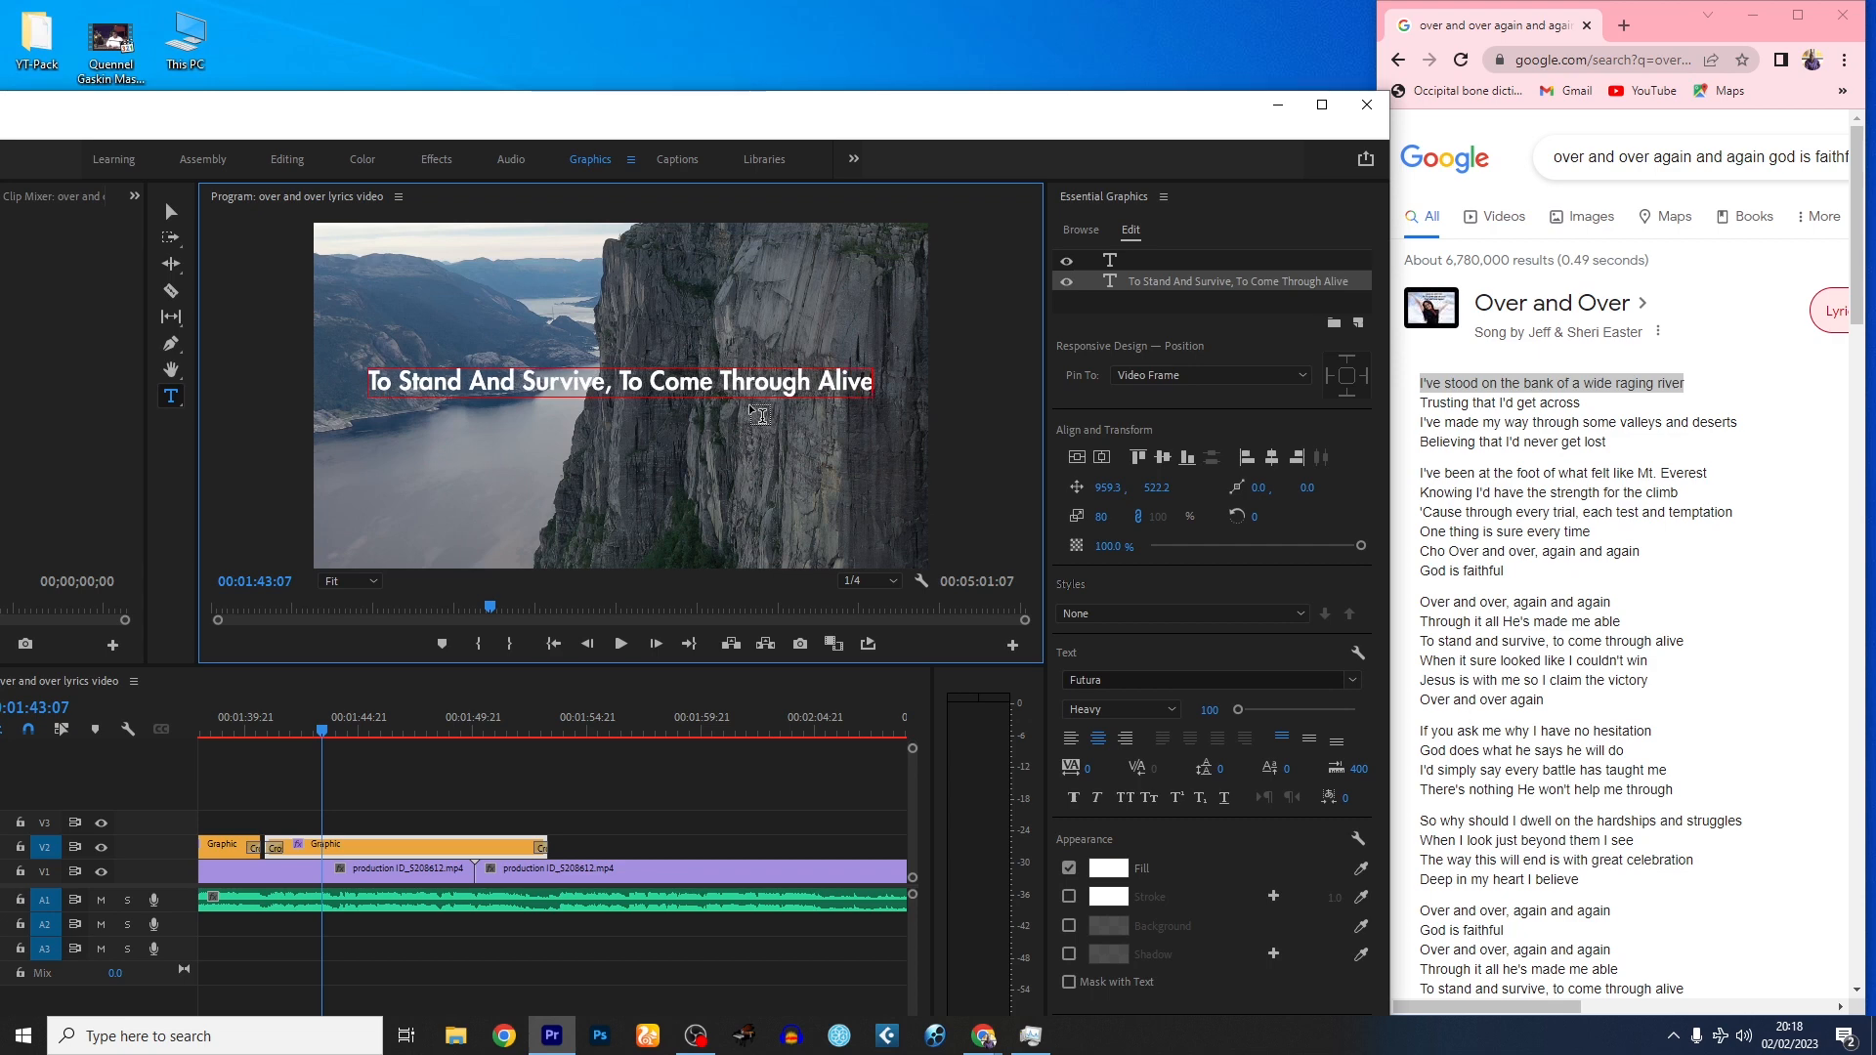
pyautogui.press('Return')
pyautogui.write('When It Sure')
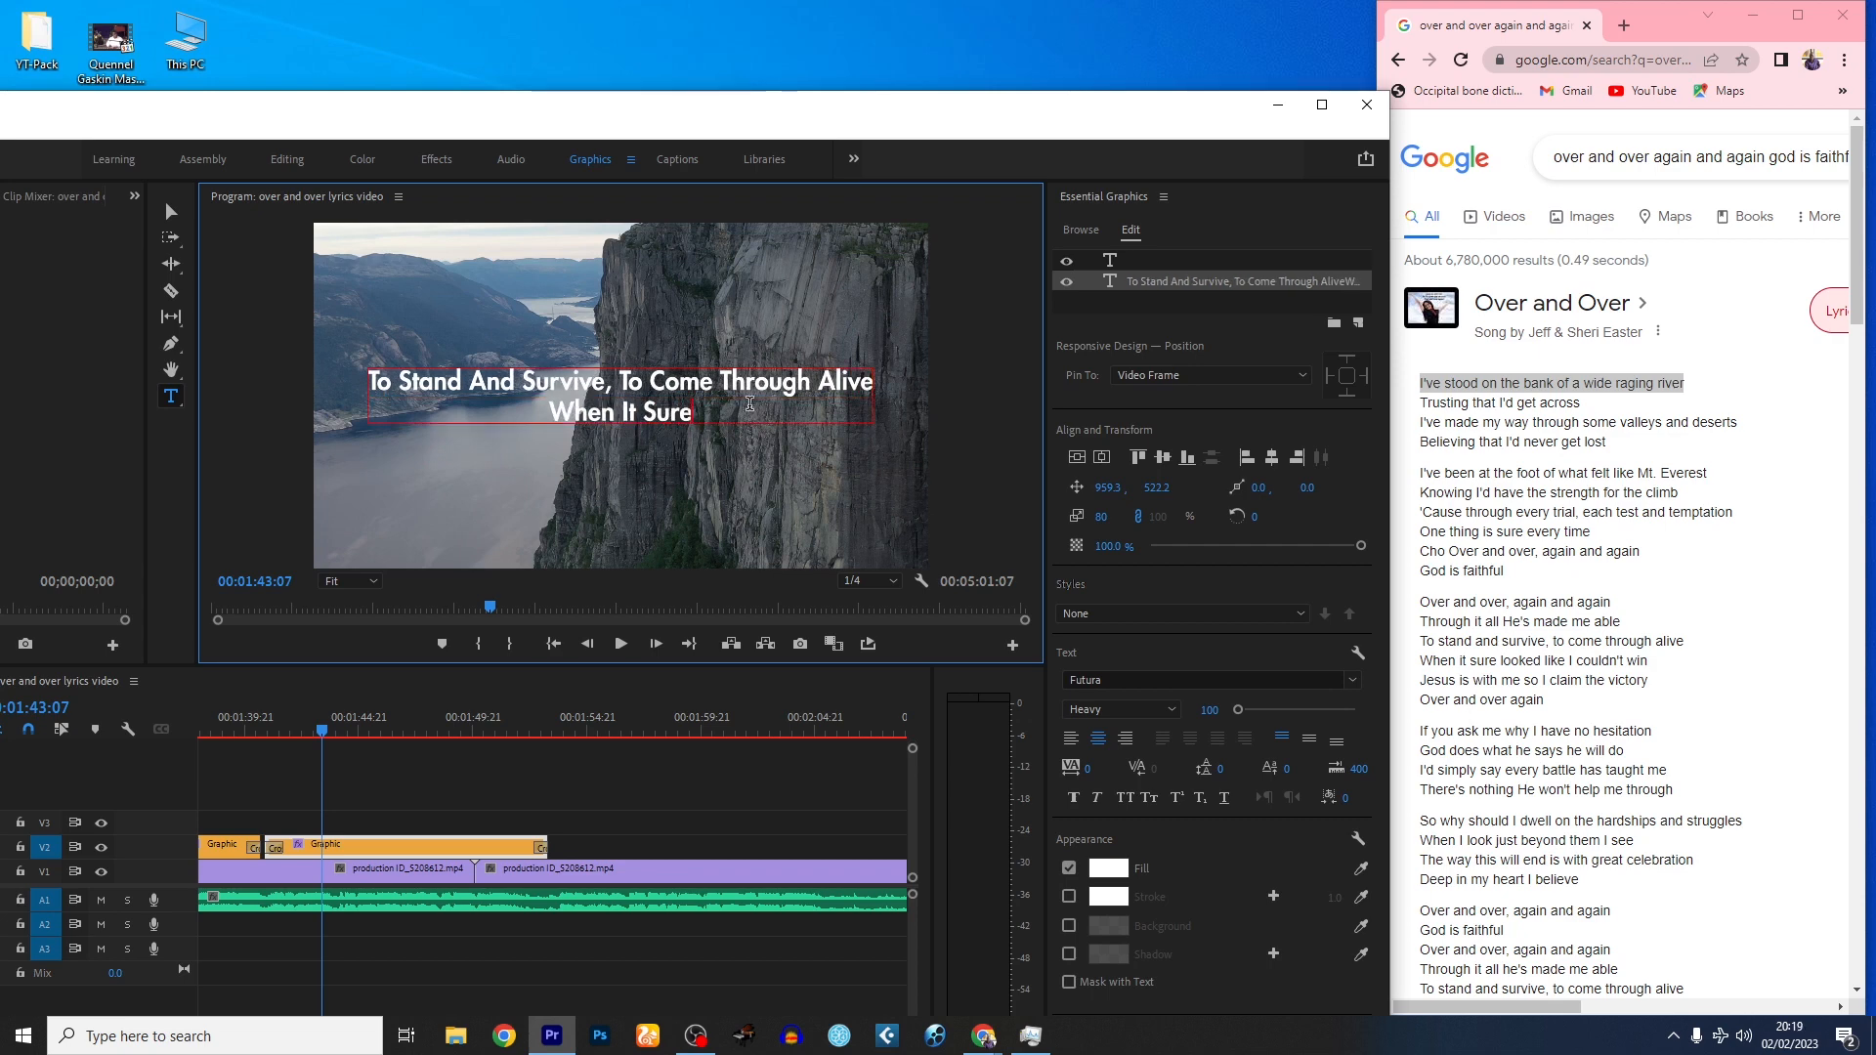
pyautogui.write(" Looked Like I Couldn't win")
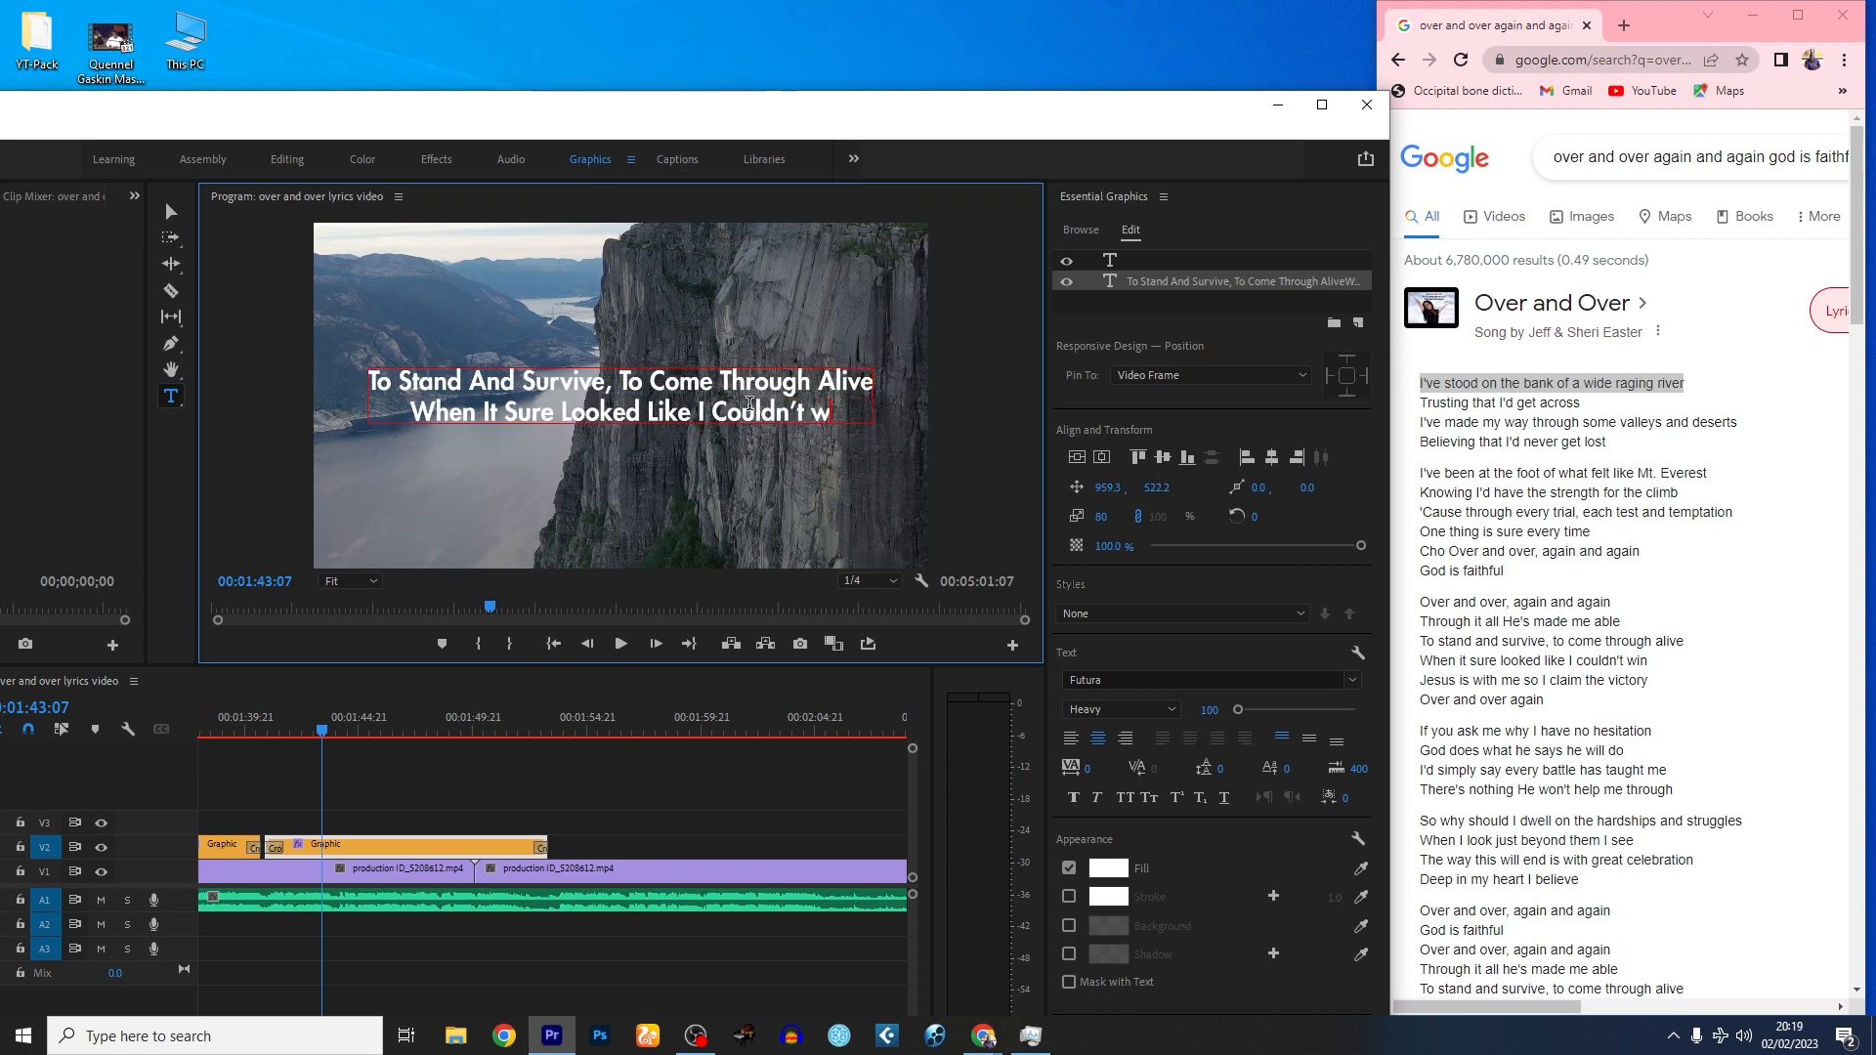
# - Centre the "To Stand And Survive" text horizontally and play the clip back from just before its fade-in
pyautogui.click(1101, 469)
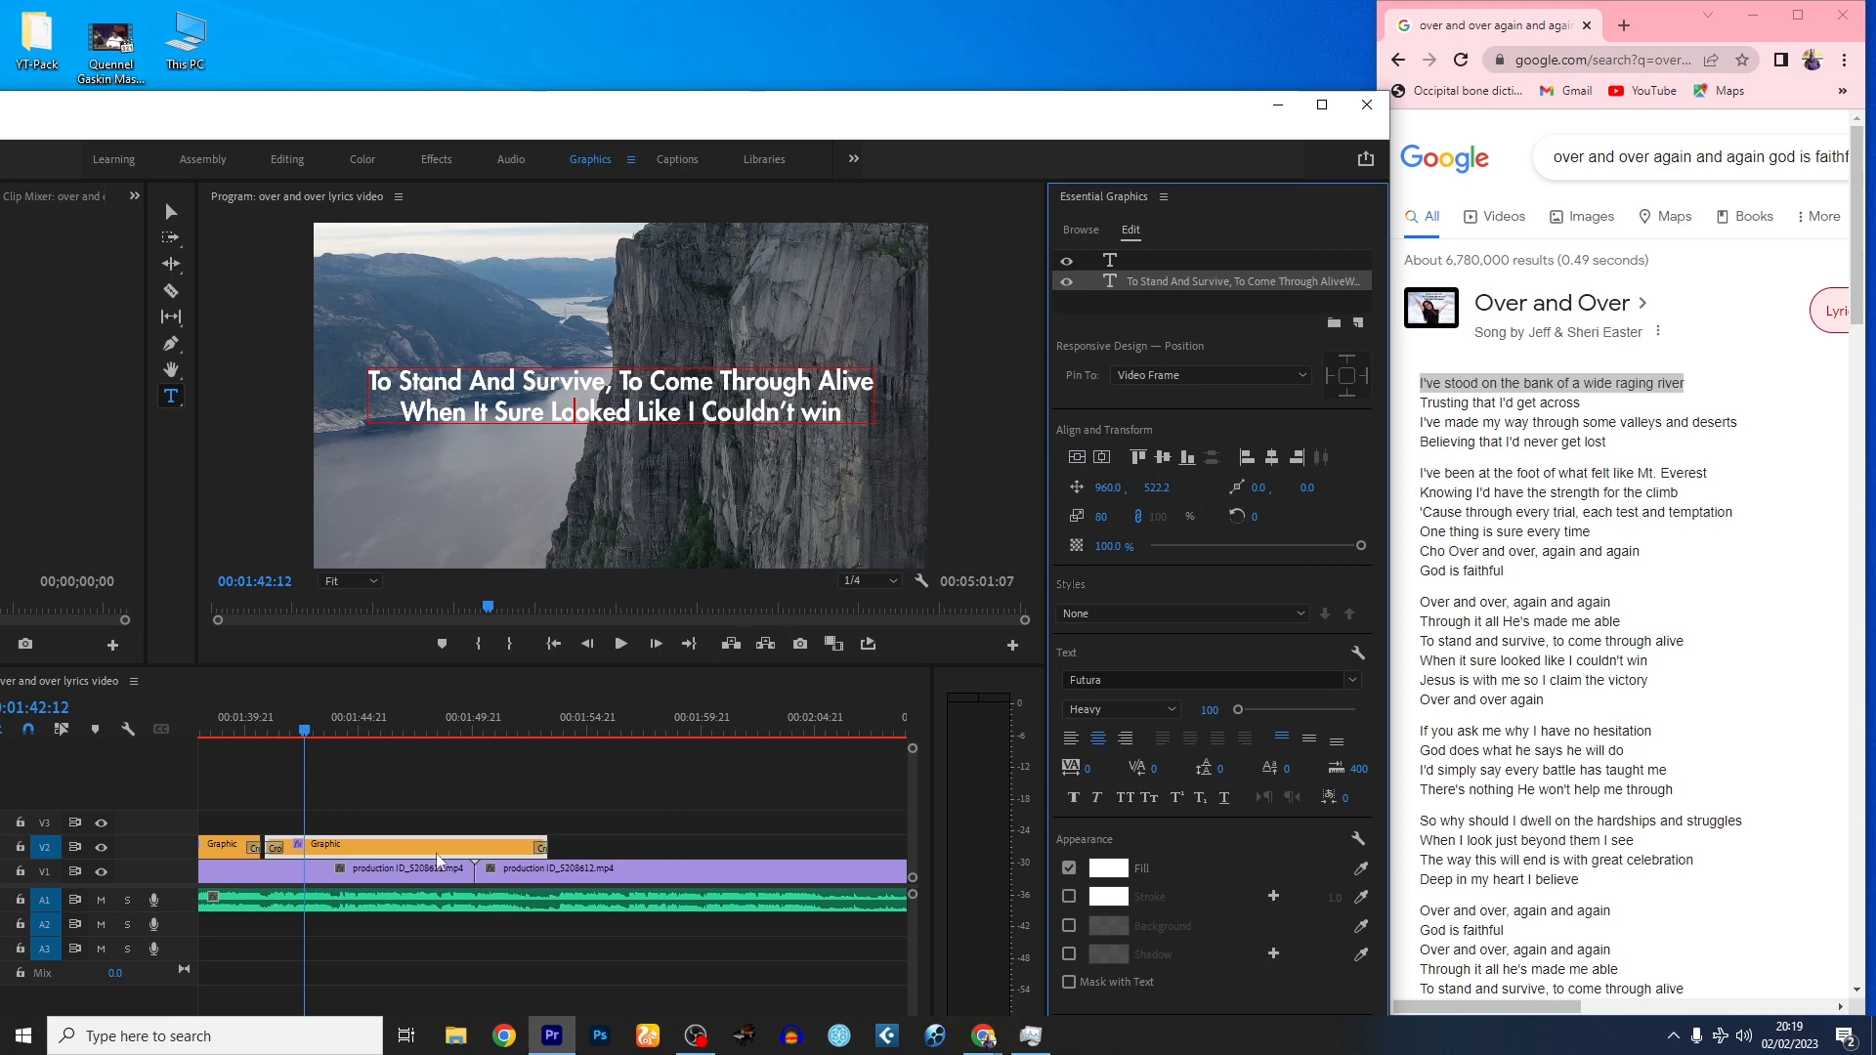
pyautogui.click(260, 725)
pyautogui.press('space')
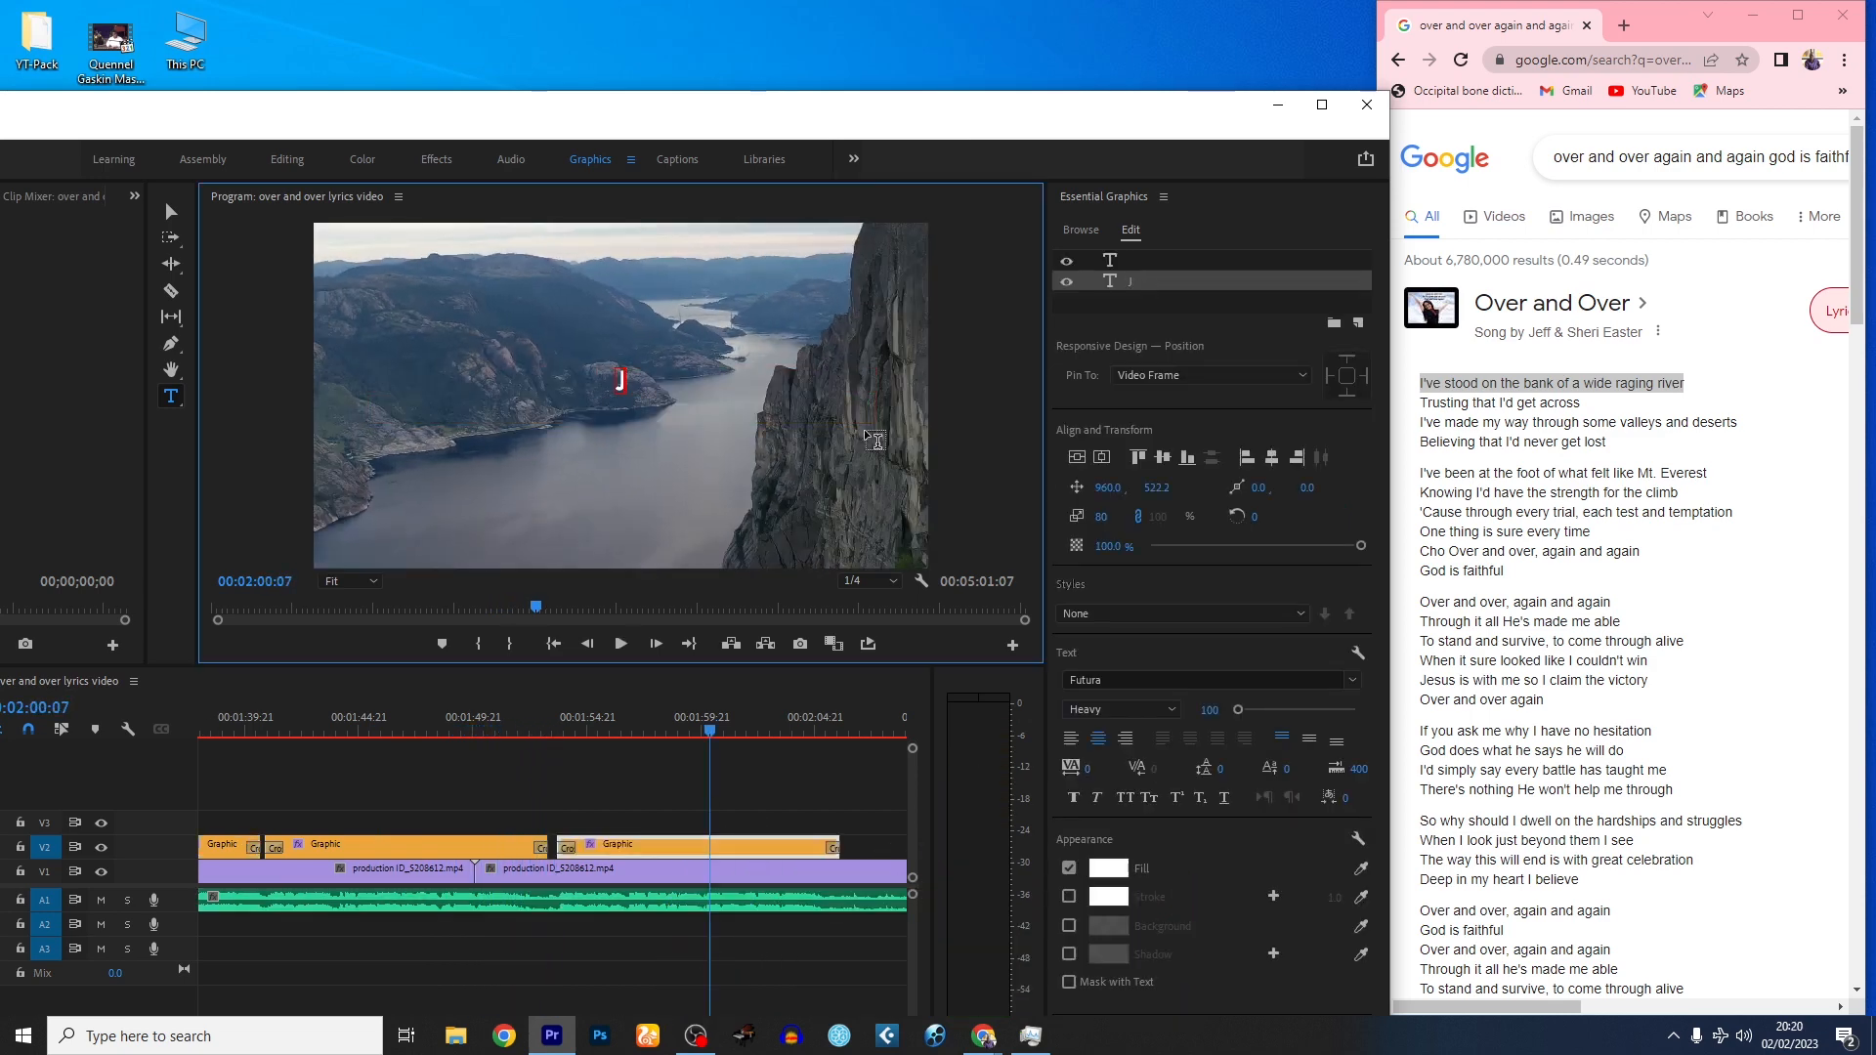
# - Replace the last chorus clip's text with "Jesus Is With Me So I Claim The Victory / Over And Over Again"
pyautogui.write('us Is With With Me So I Claim The Victory')
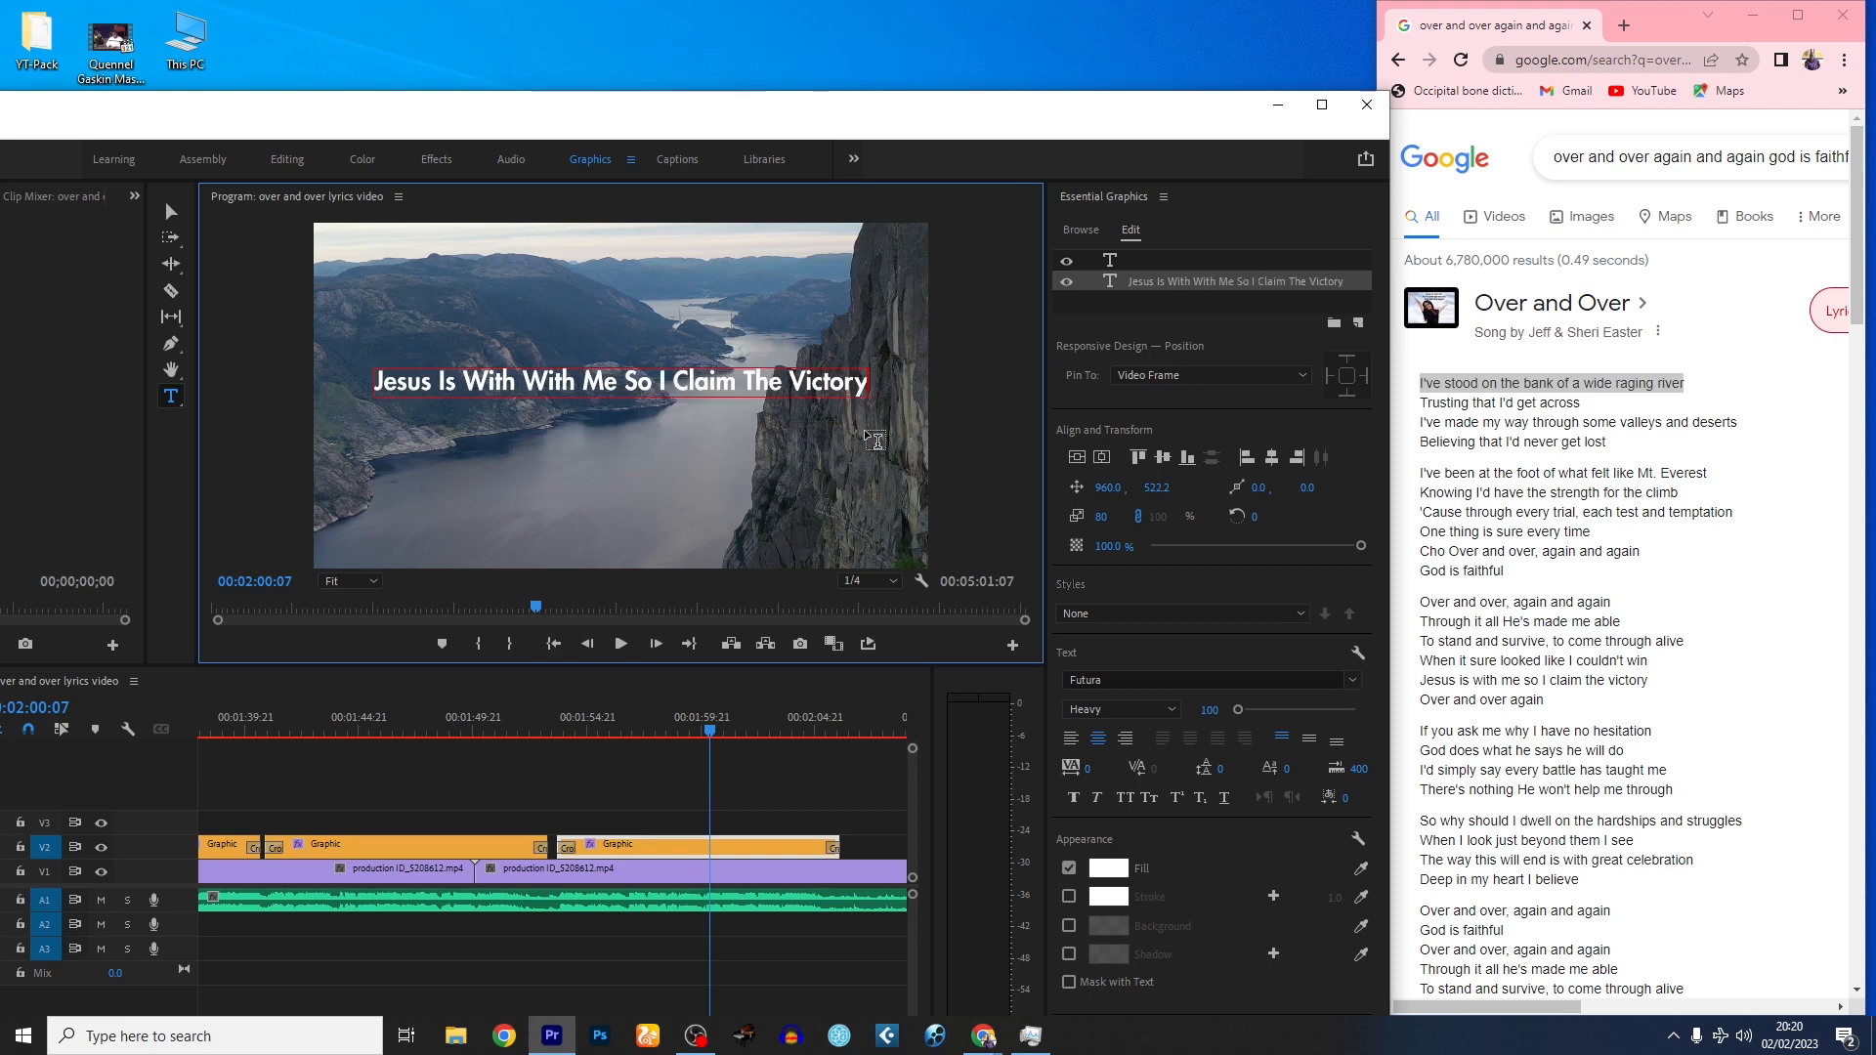
pyautogui.press('Return')
pyautogui.write('Over And Over Again')
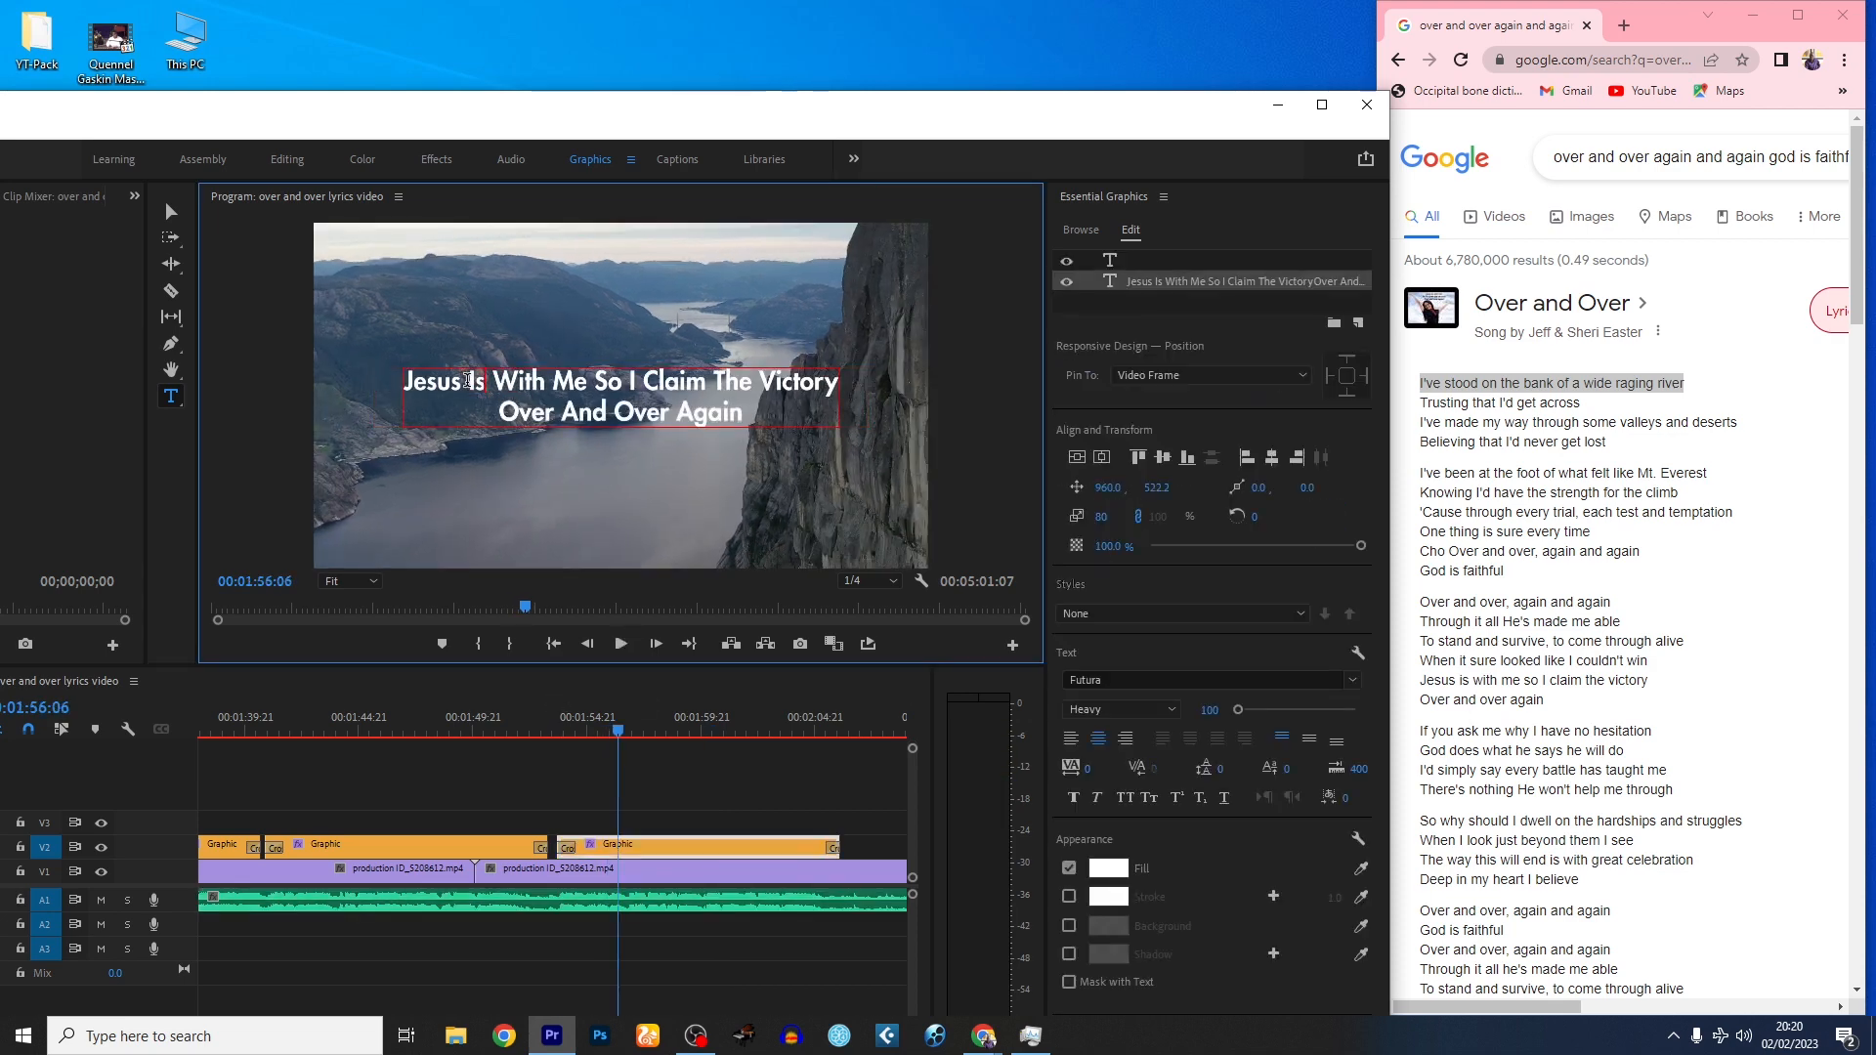
# - Play back the "Jesus Is With Me" clip from its start to its end
pyautogui.click(567, 723)
pyautogui.press('space')
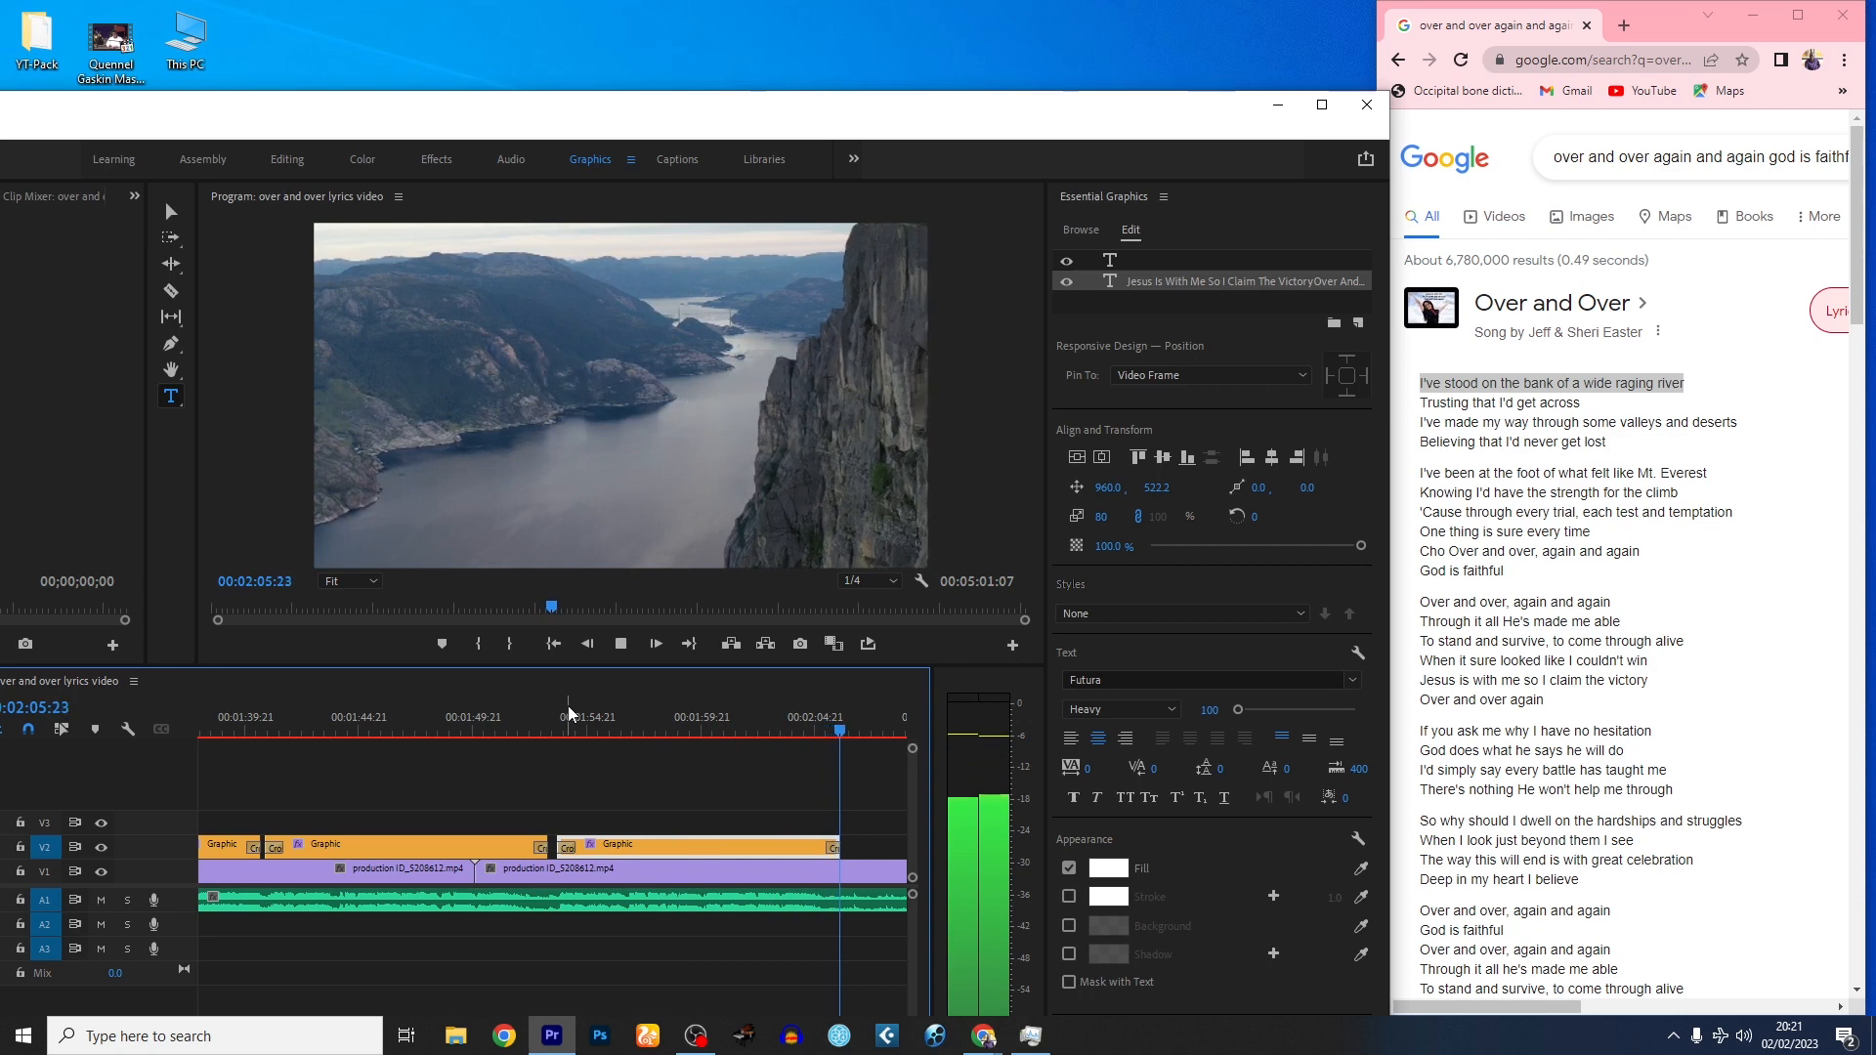
pyautogui.press('space')
# - Duplicate the "'Cause Through Every Trial" verse clip on V2 at 00:02:06:20, after the last chorus clip
pyautogui.press('-')
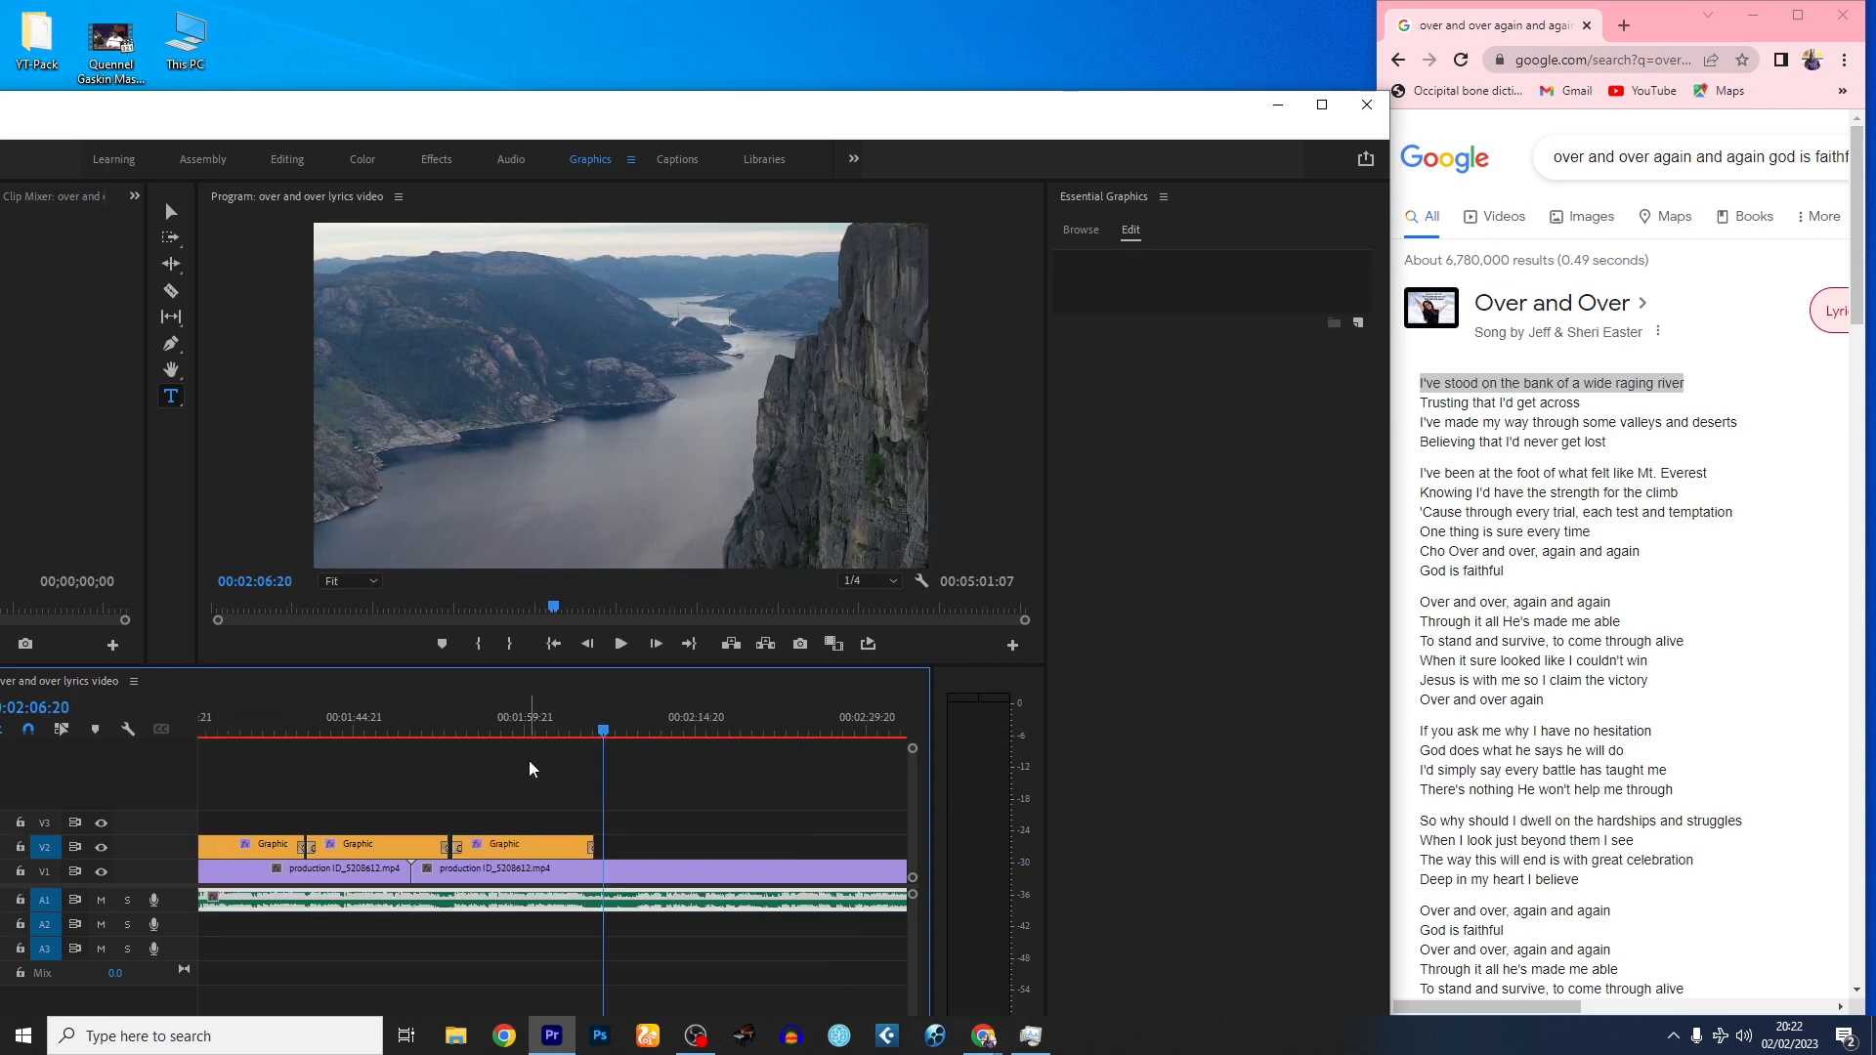
pyautogui.press('-')
pyautogui.press('-')
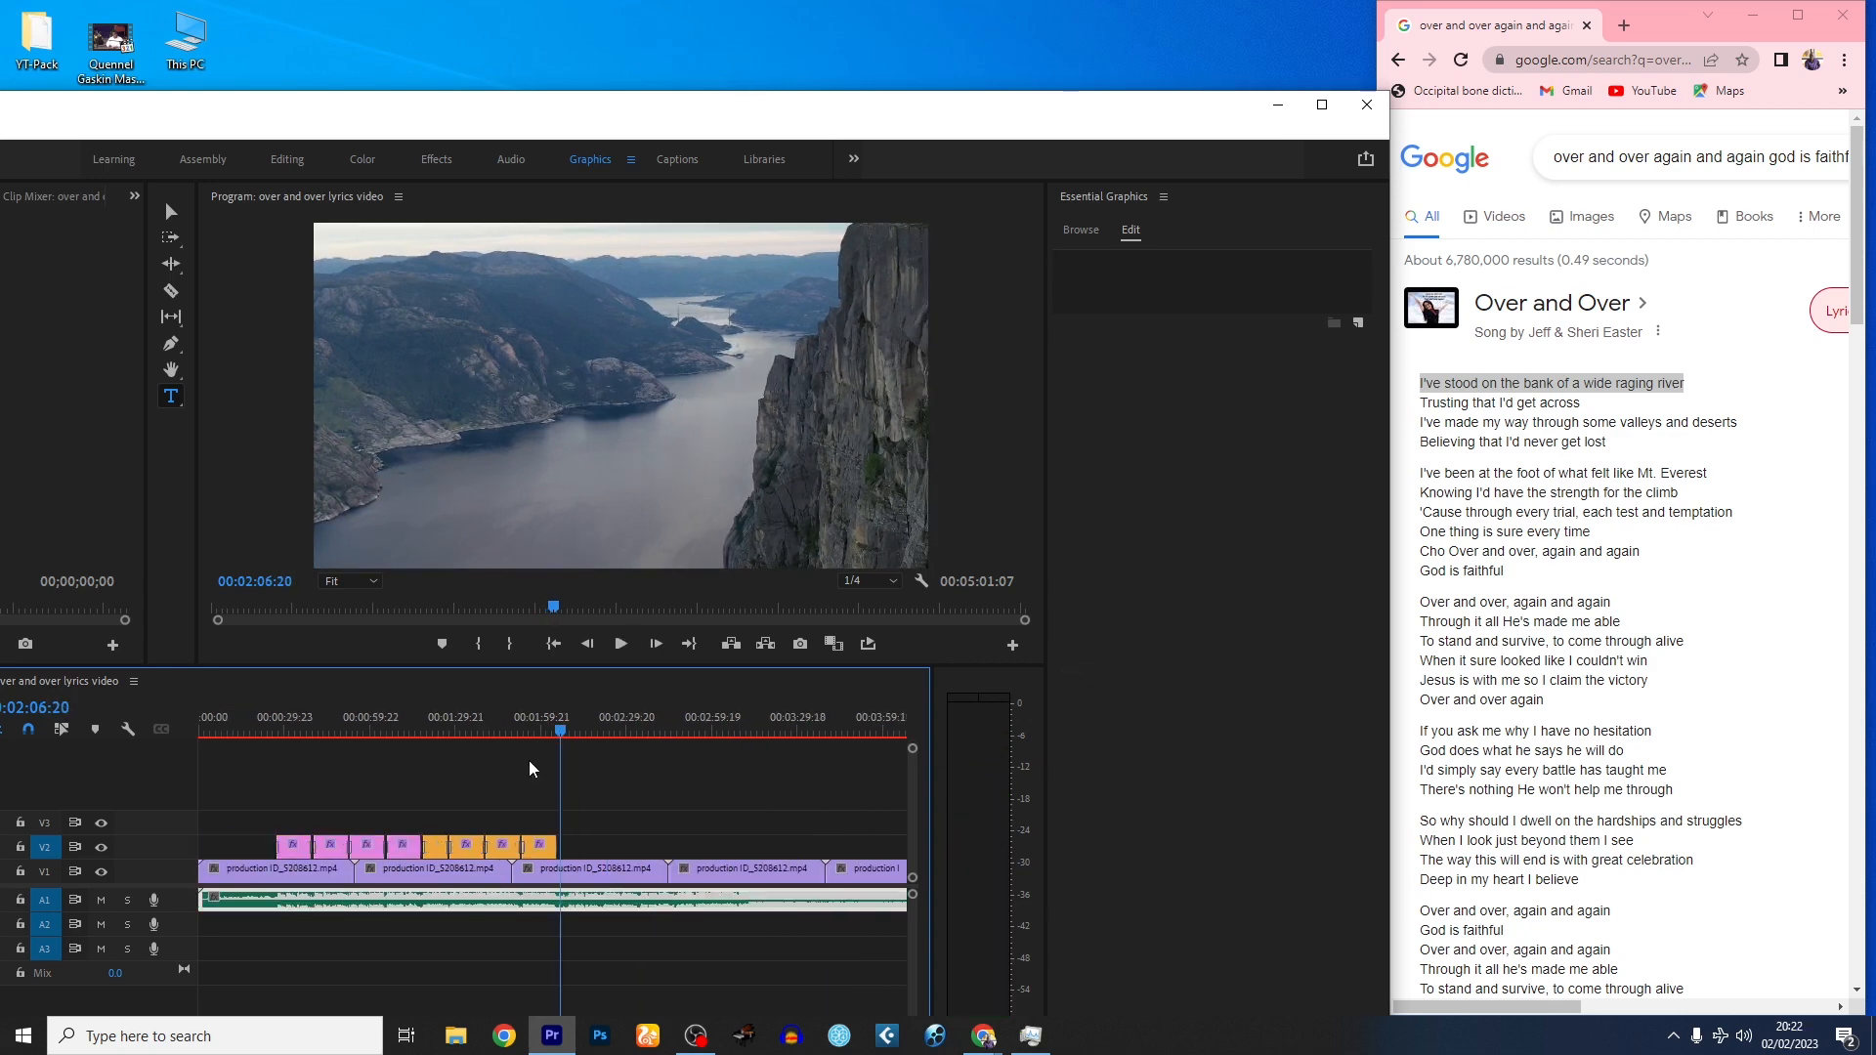
pyautogui.click(402, 856)
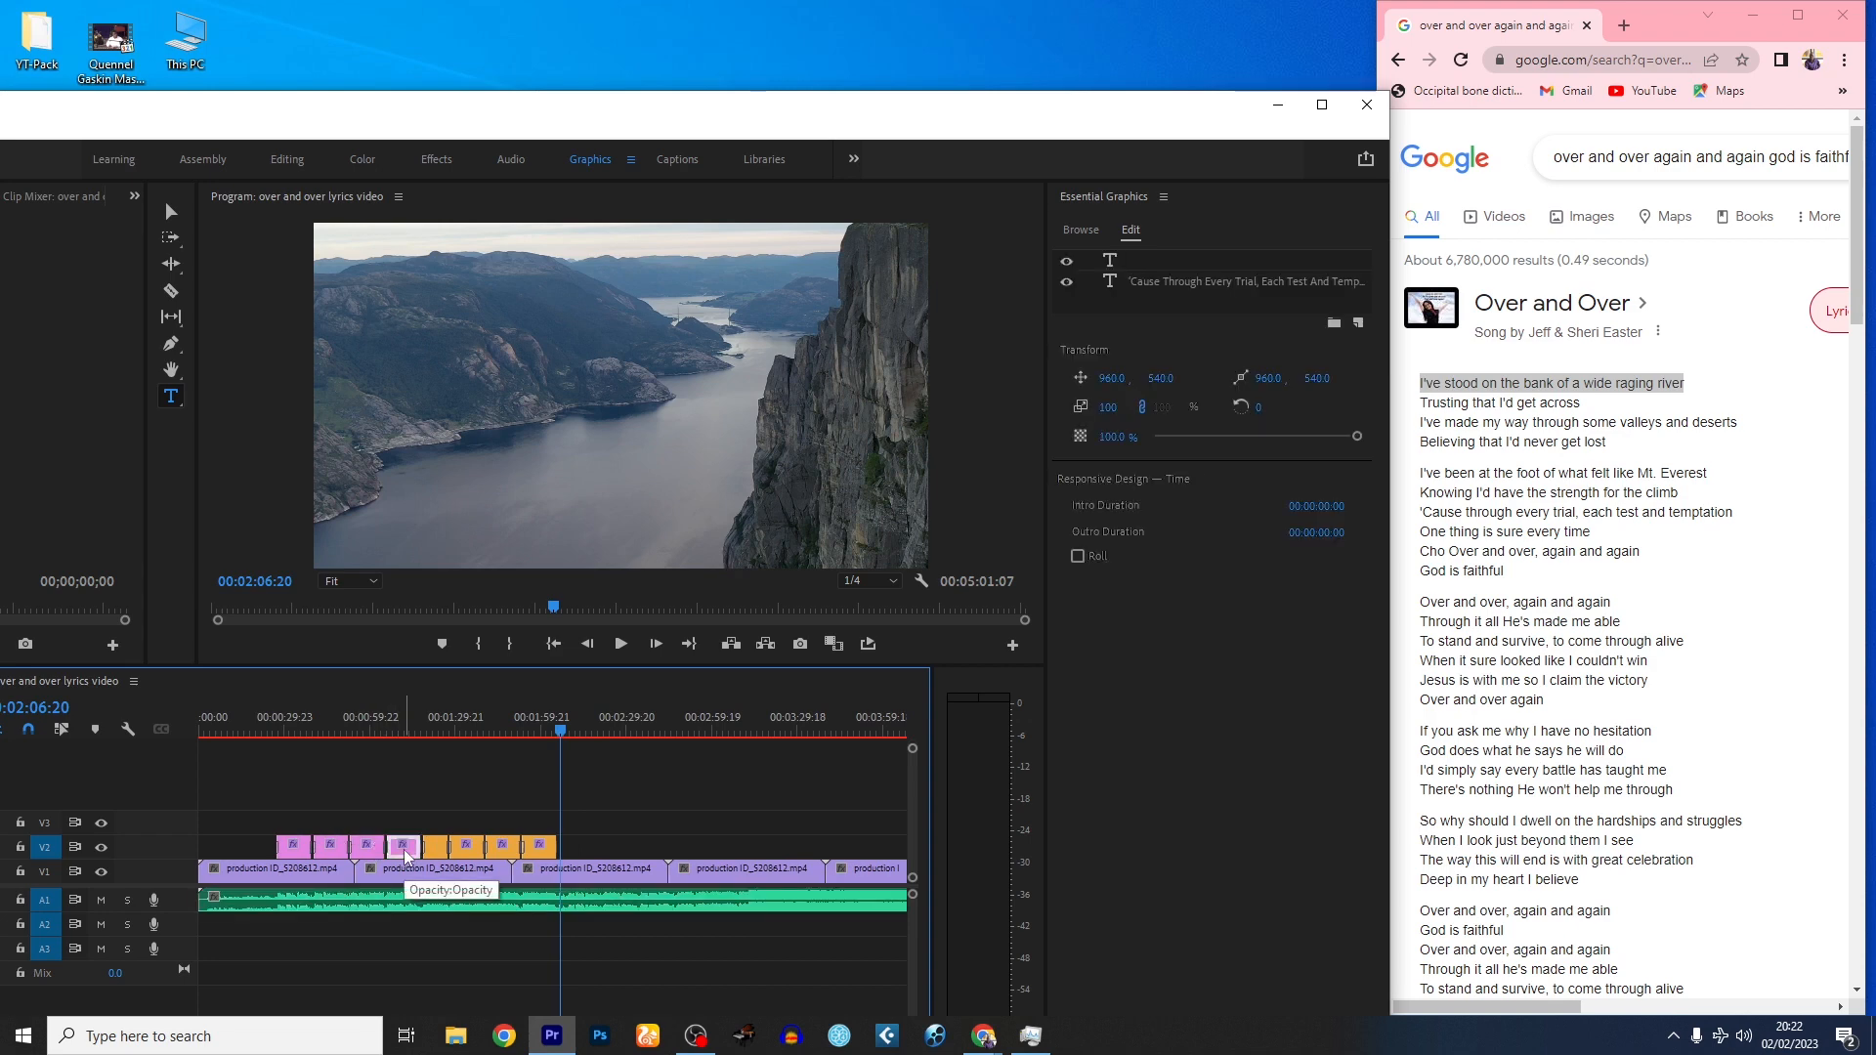
pyautogui.hotkey('ctrl', 'v')
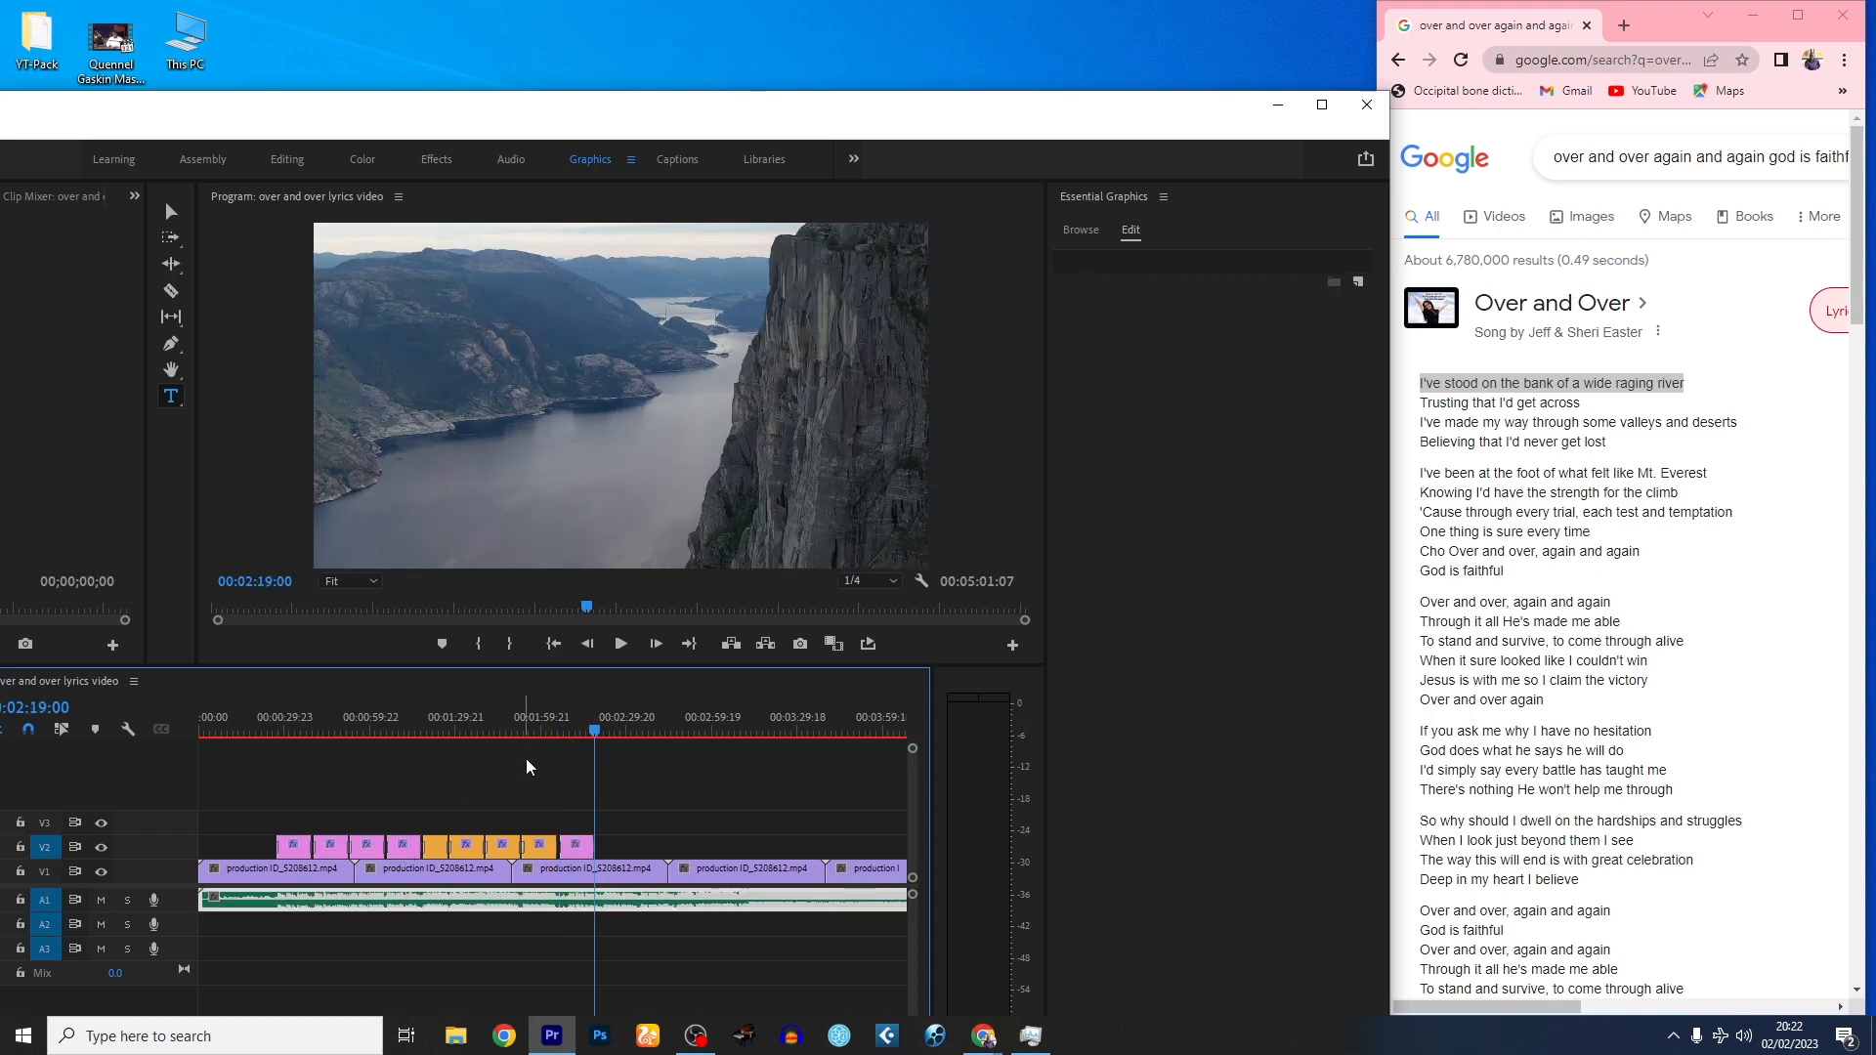
# - Move the duplicated verse clip to start at 00:02:09:12 and play back its entrance
pyautogui.click(558, 731)
pyautogui.press('=')
pyautogui.press('=')
pyautogui.press('=')
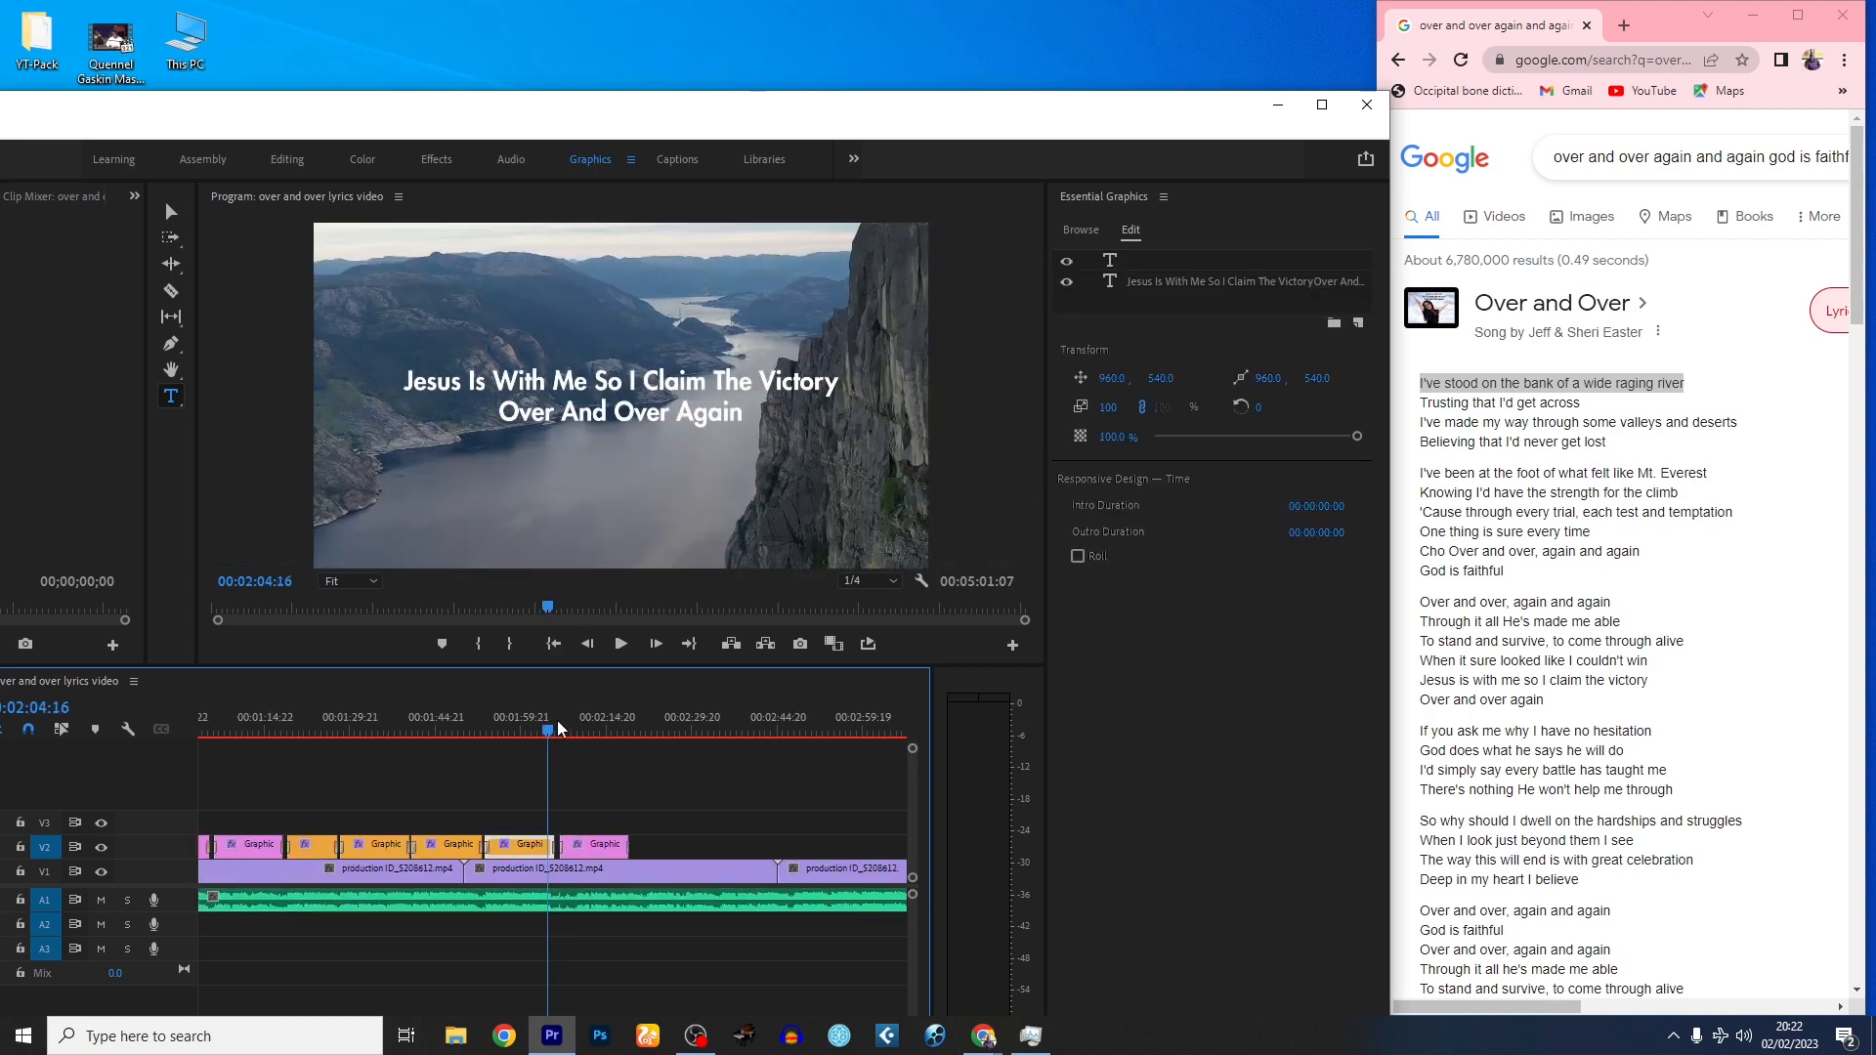
pyautogui.moveTo(558, 731); pyautogui.dragTo(657, 731)
pyautogui.moveTo(681, 857); pyautogui.dragTo(793, 852)
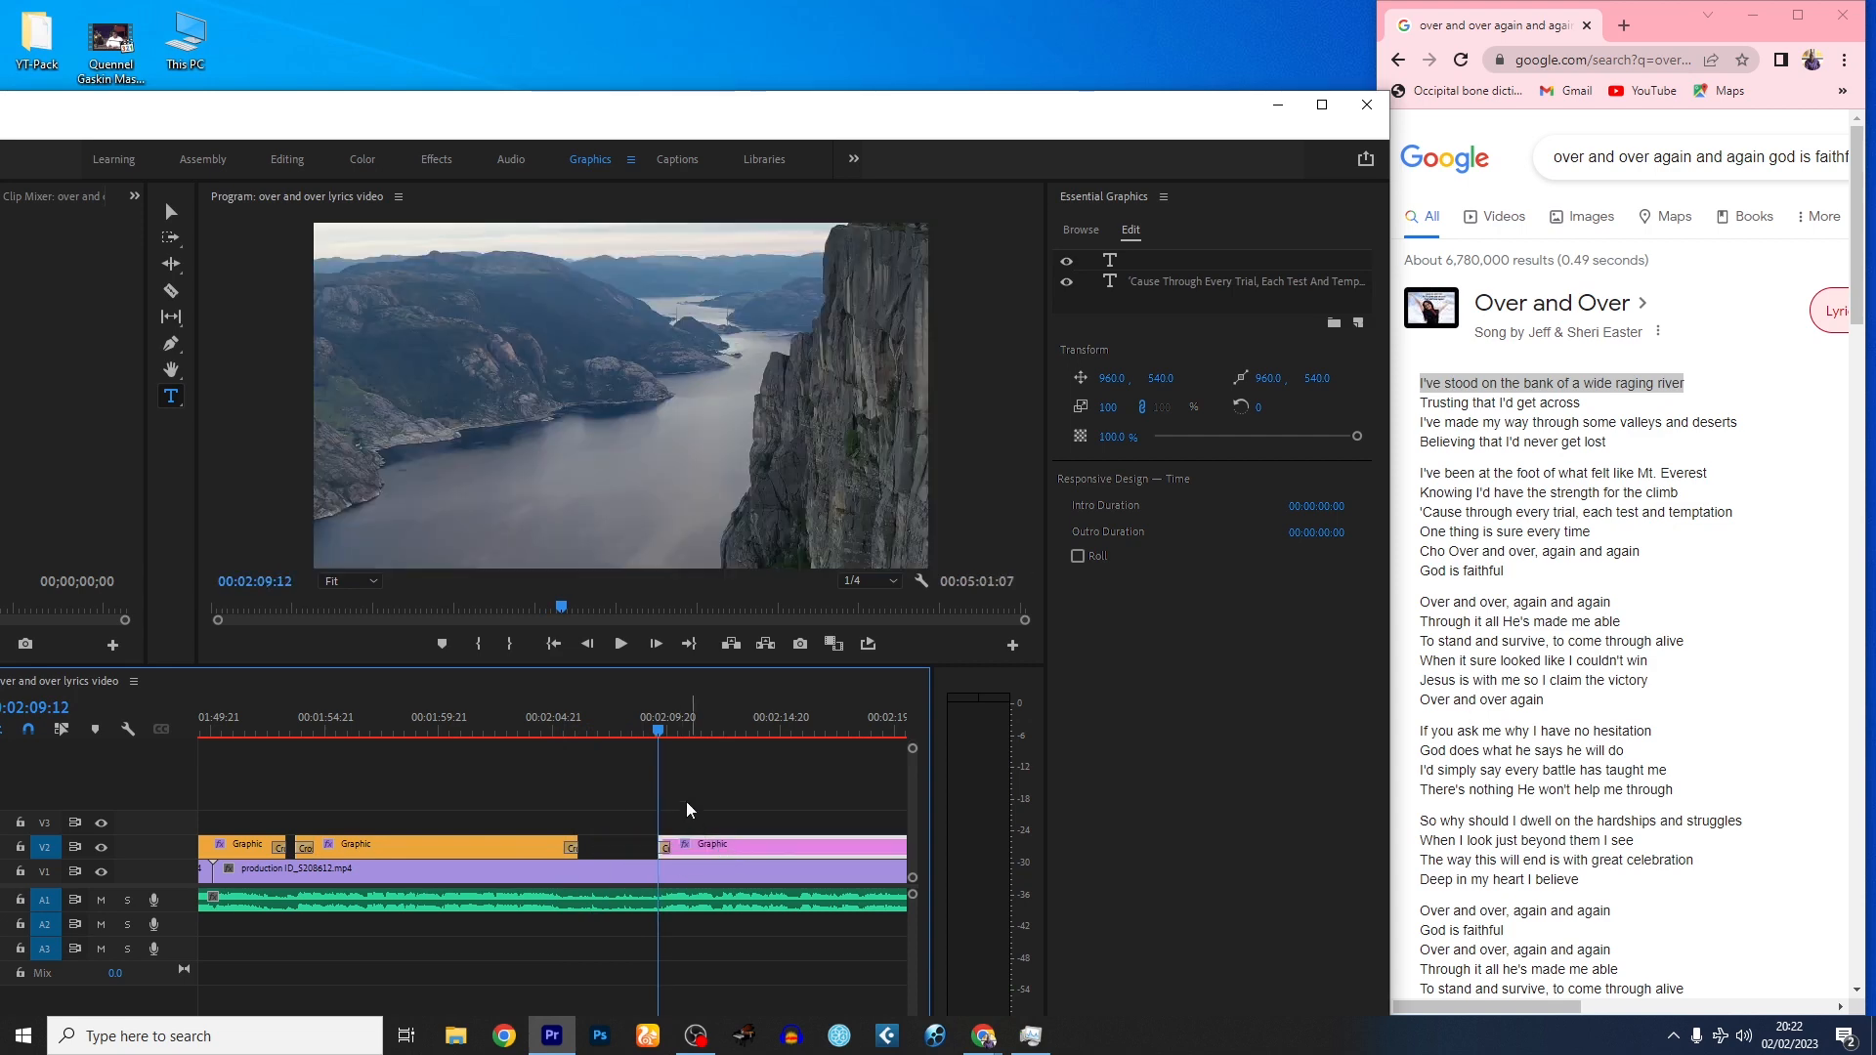
pyautogui.click(642, 732)
pyautogui.press('space')
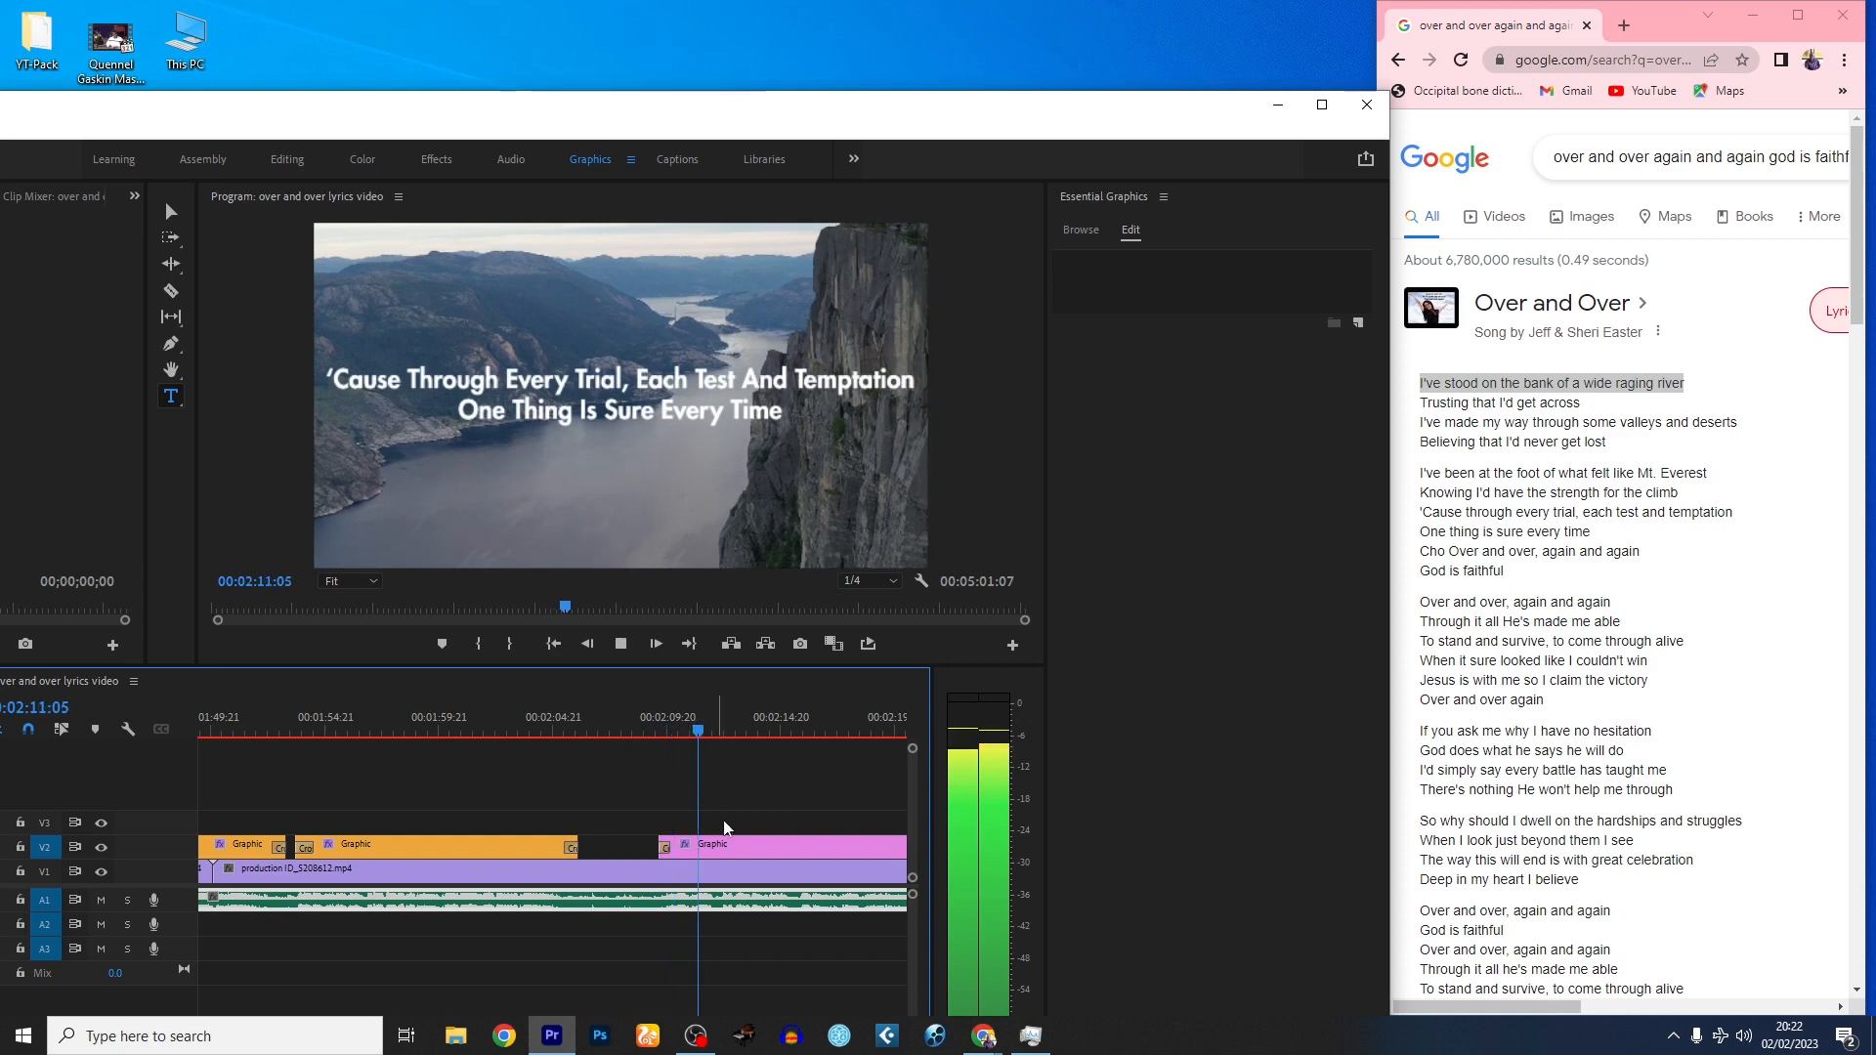
# - Replace the duplicated verse clip's text with "If You Ask Me Why I Have No Hesitation / God Does What He Says He Will Do"
pyautogui.click(740, 842)
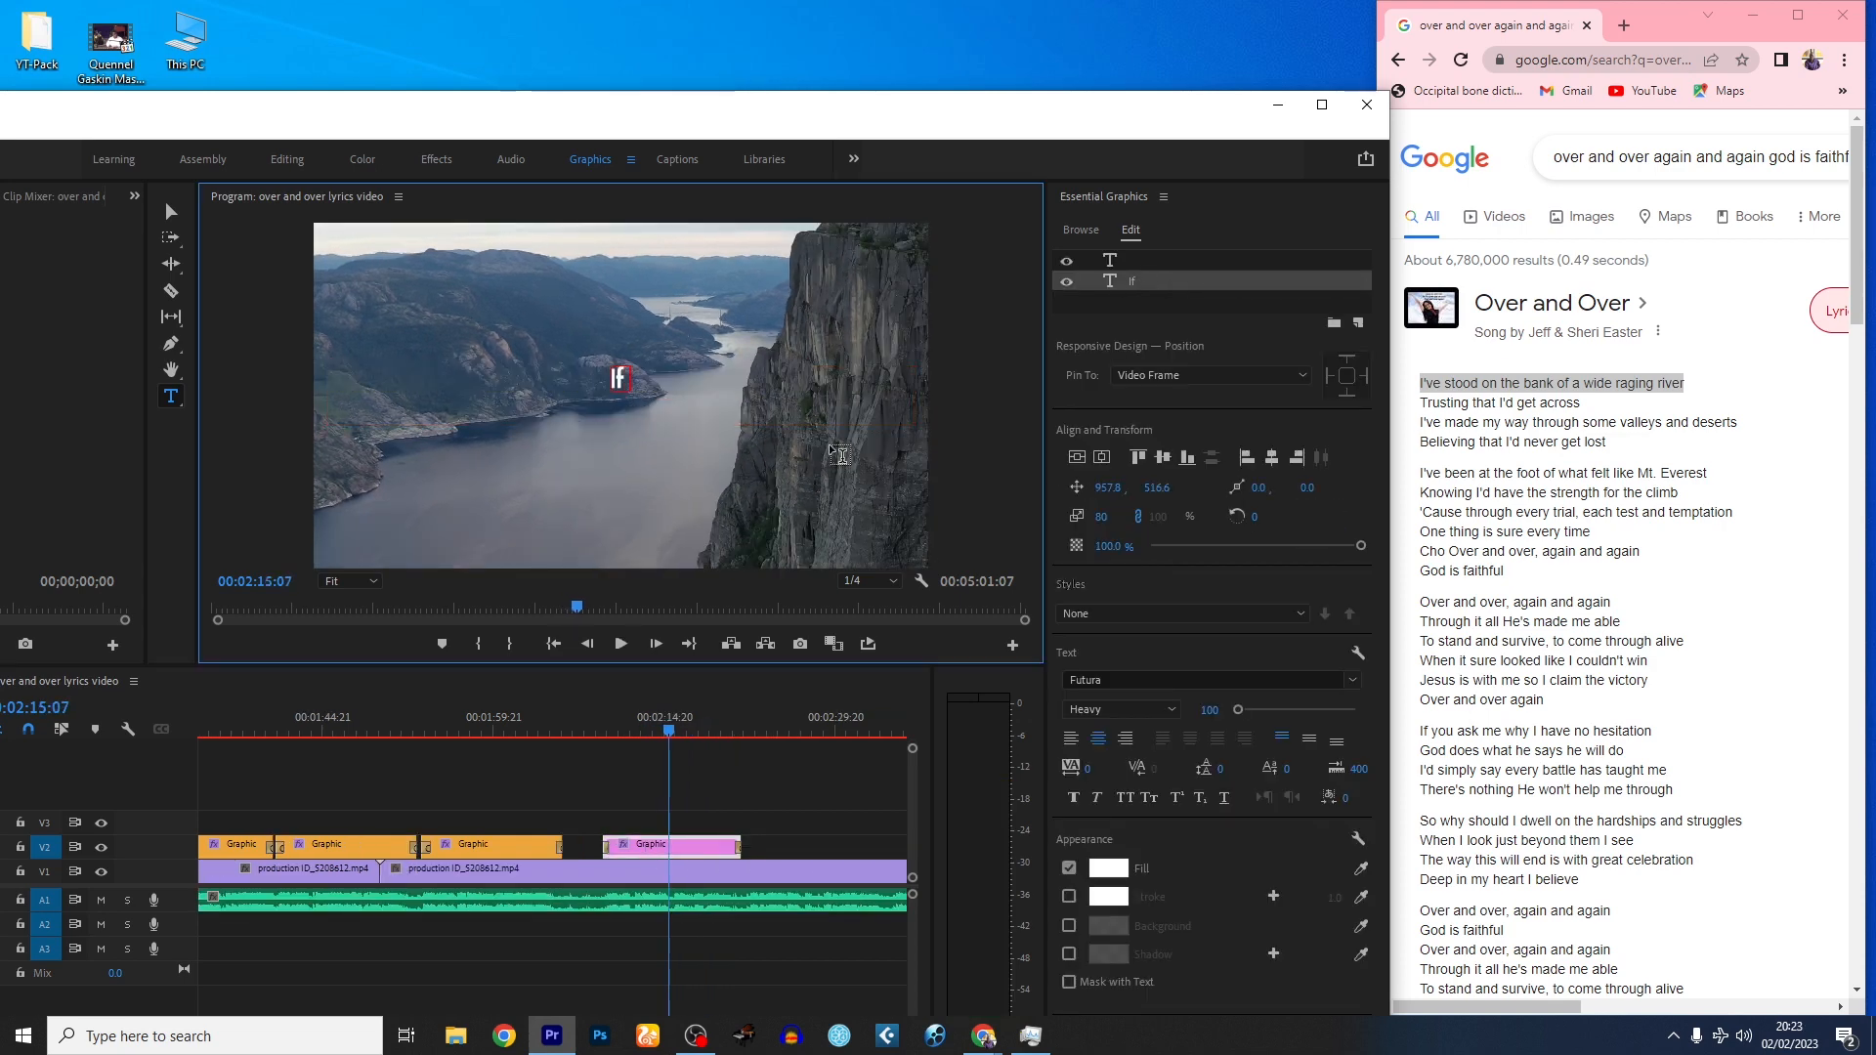
pyautogui.write('You Ask Me Why')
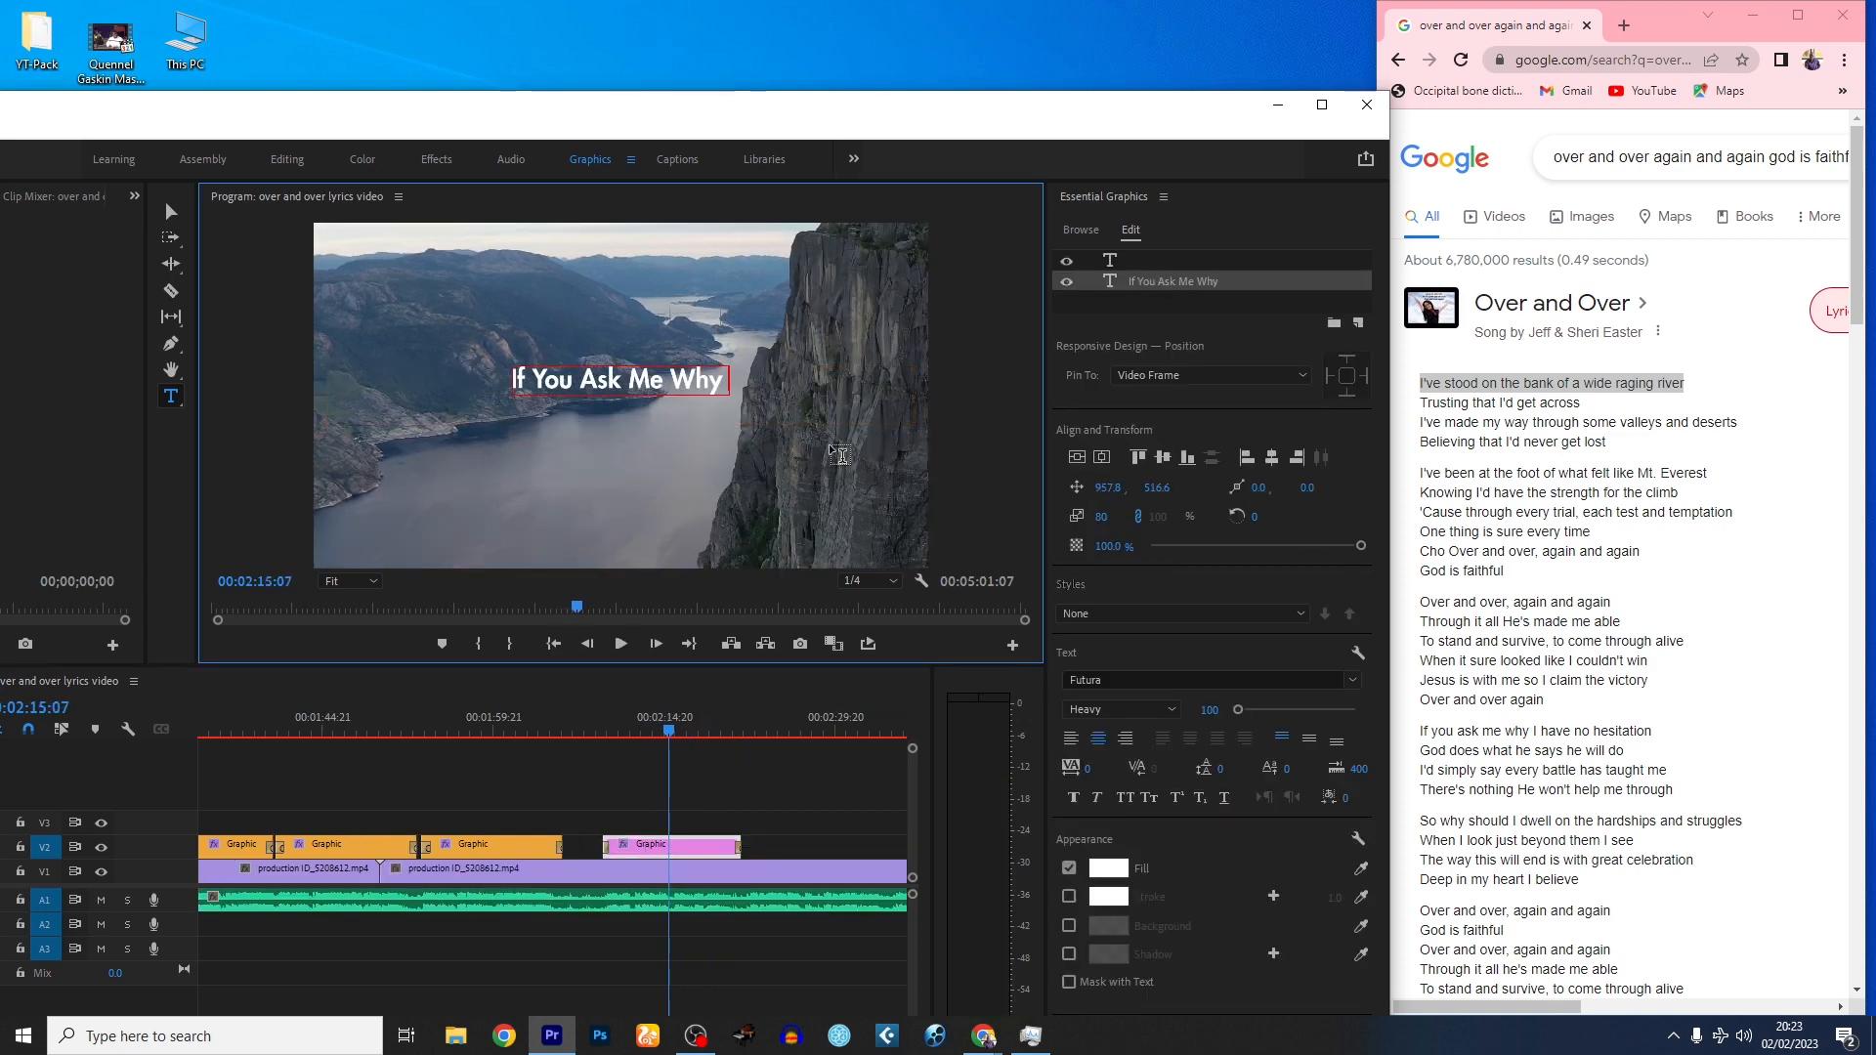
pyautogui.write(' I Have No Hesitation')
pyautogui.press('Return')
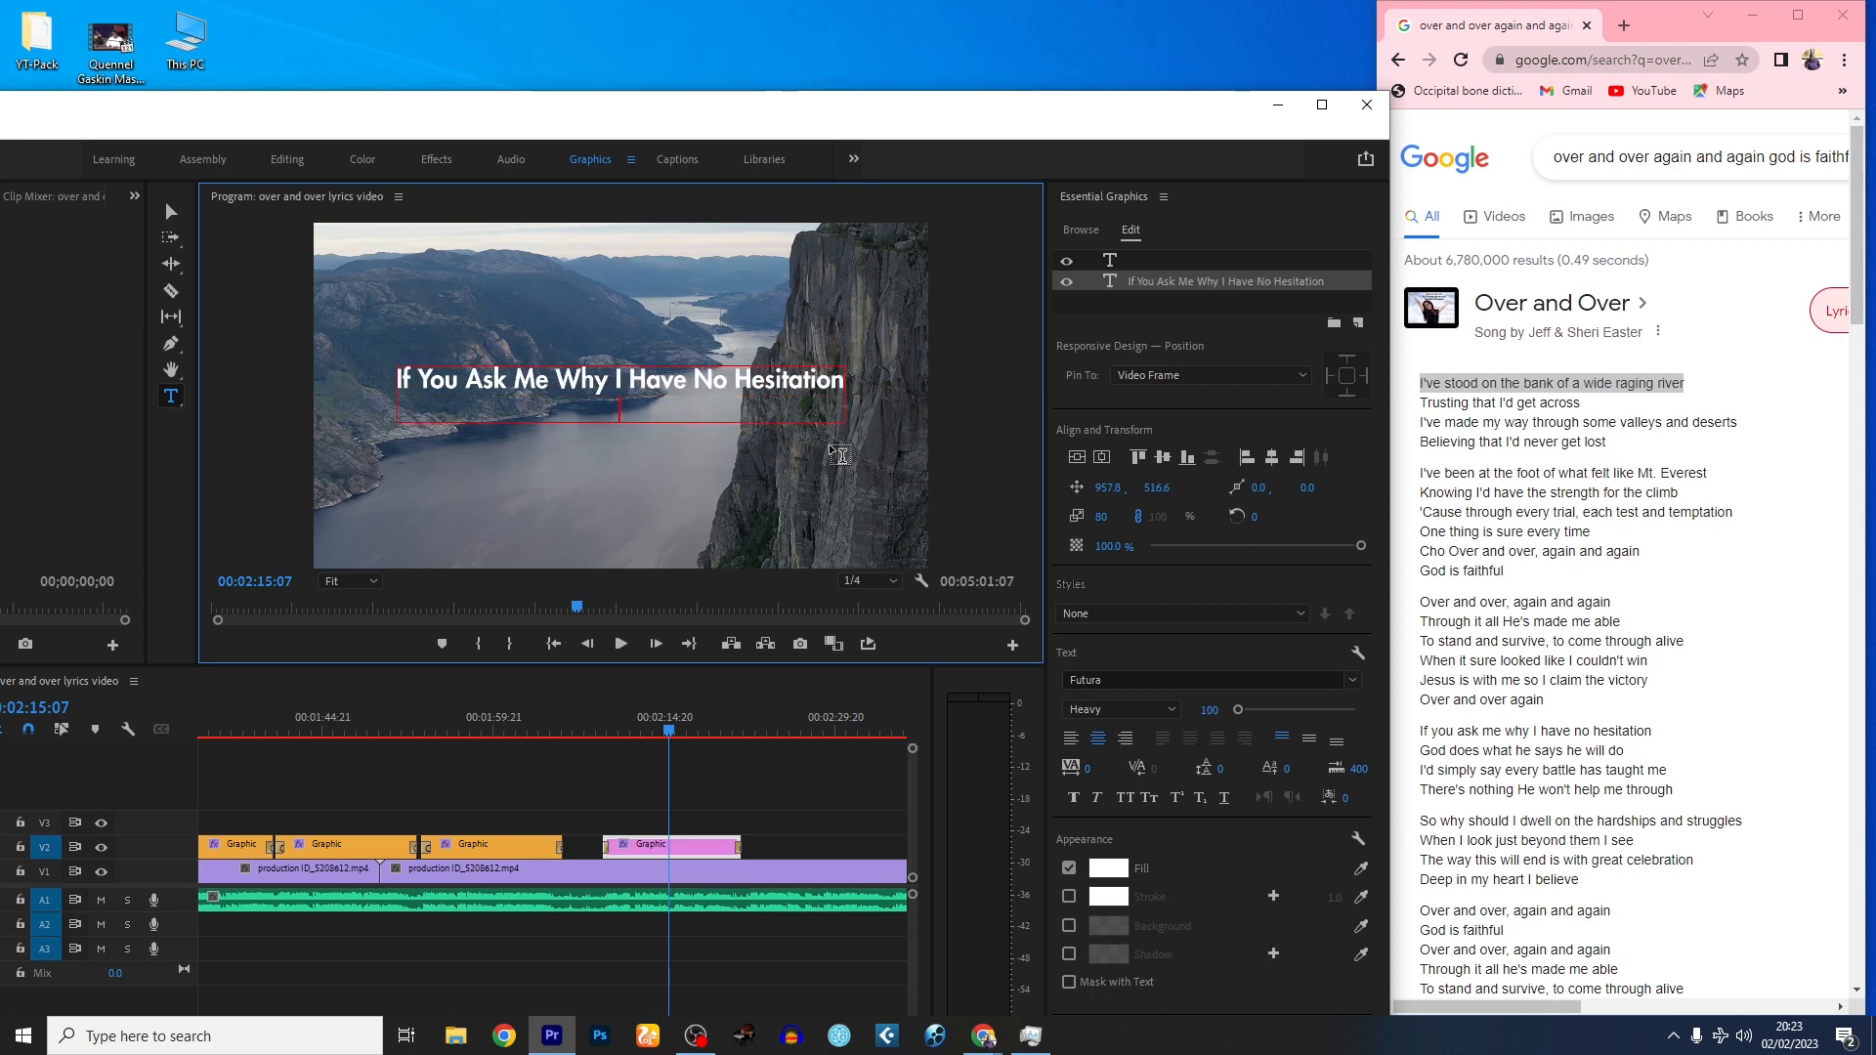
pyautogui.write('God Does What He Says He Will Do')
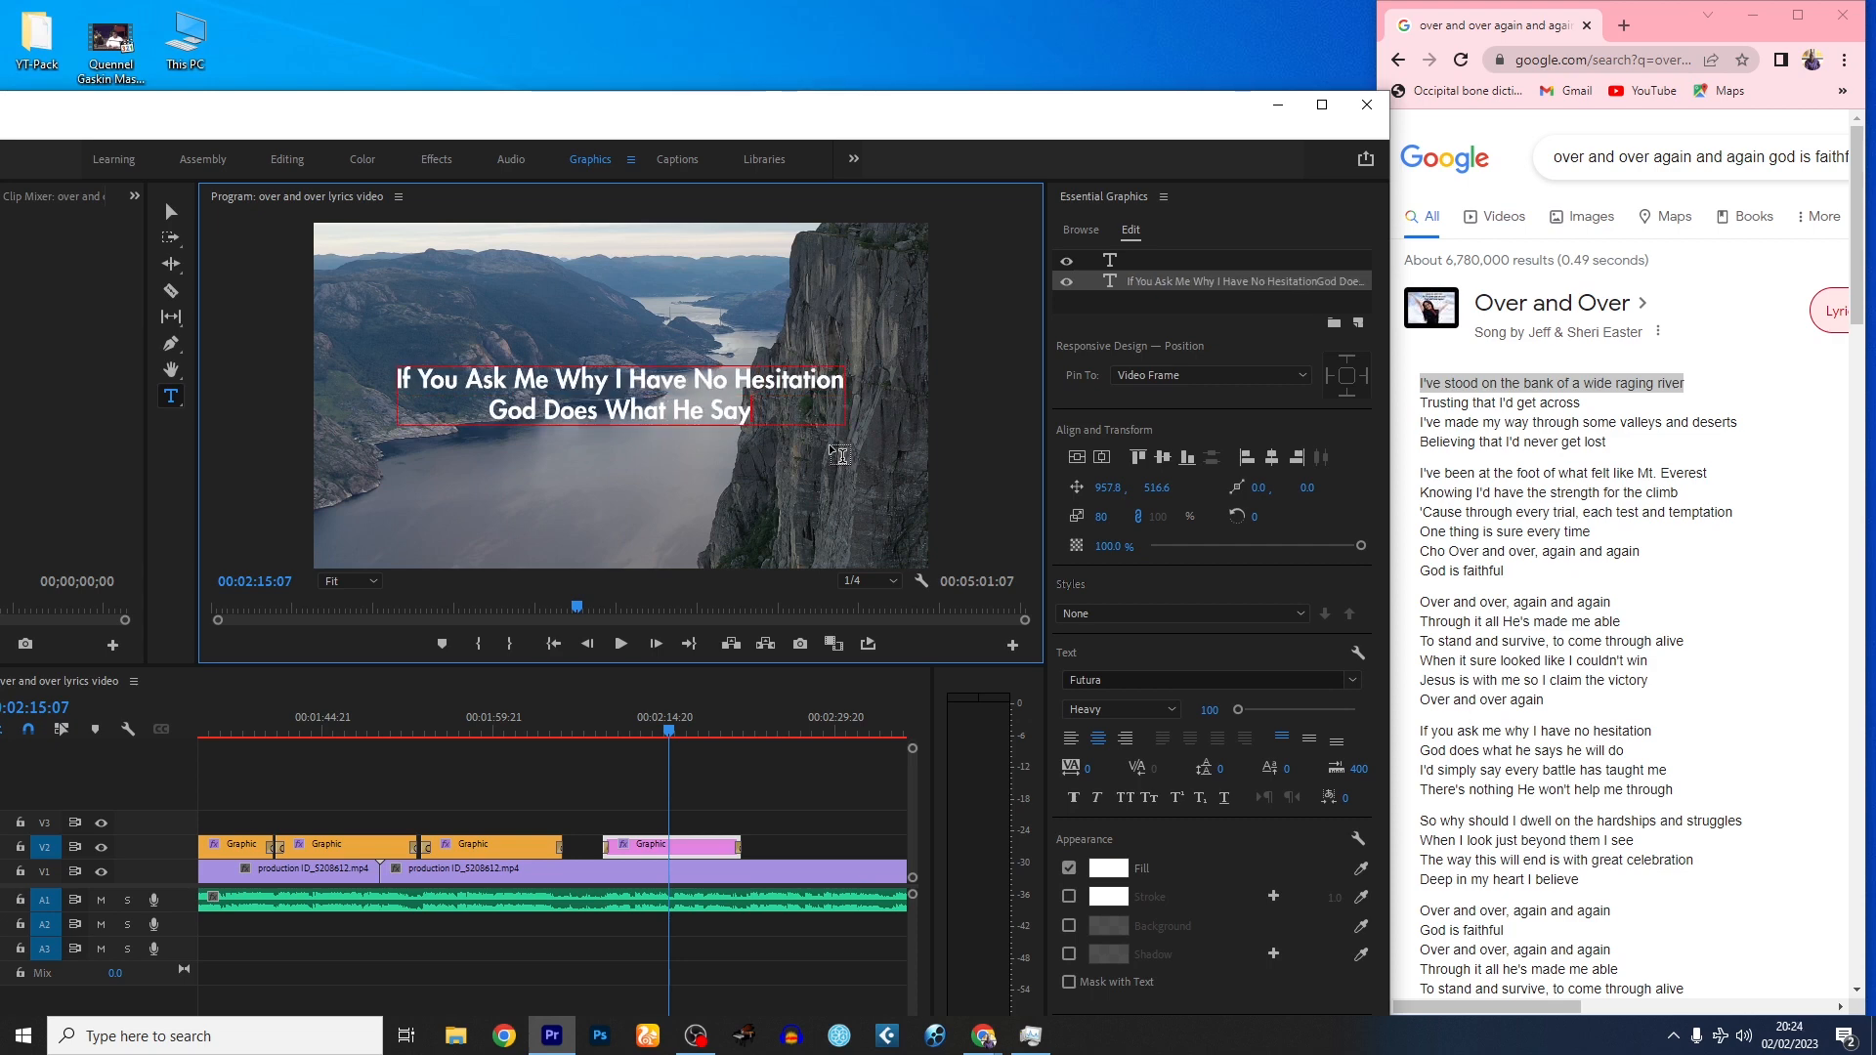
# - Play back the "If You Ask Me Why" clip from 00:02:08:09 to the clip's end
pyautogui.click(590, 730)
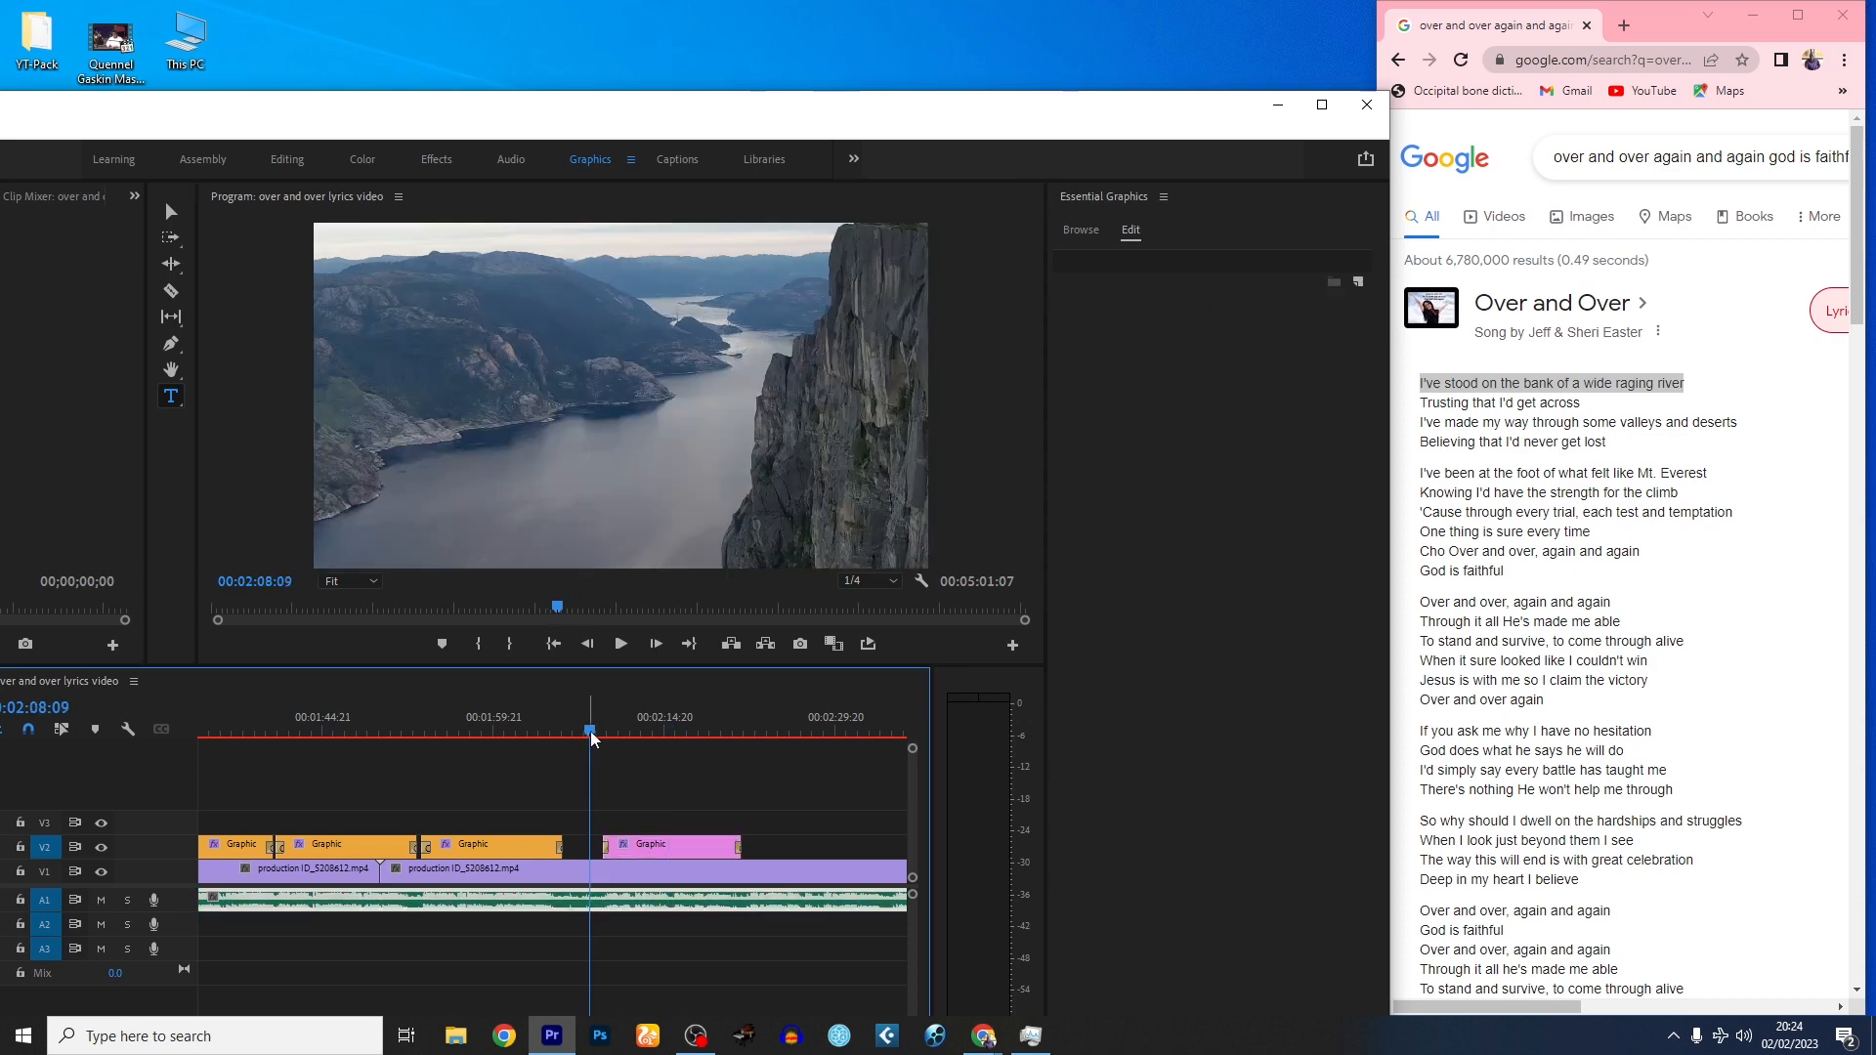
pyautogui.press('space')
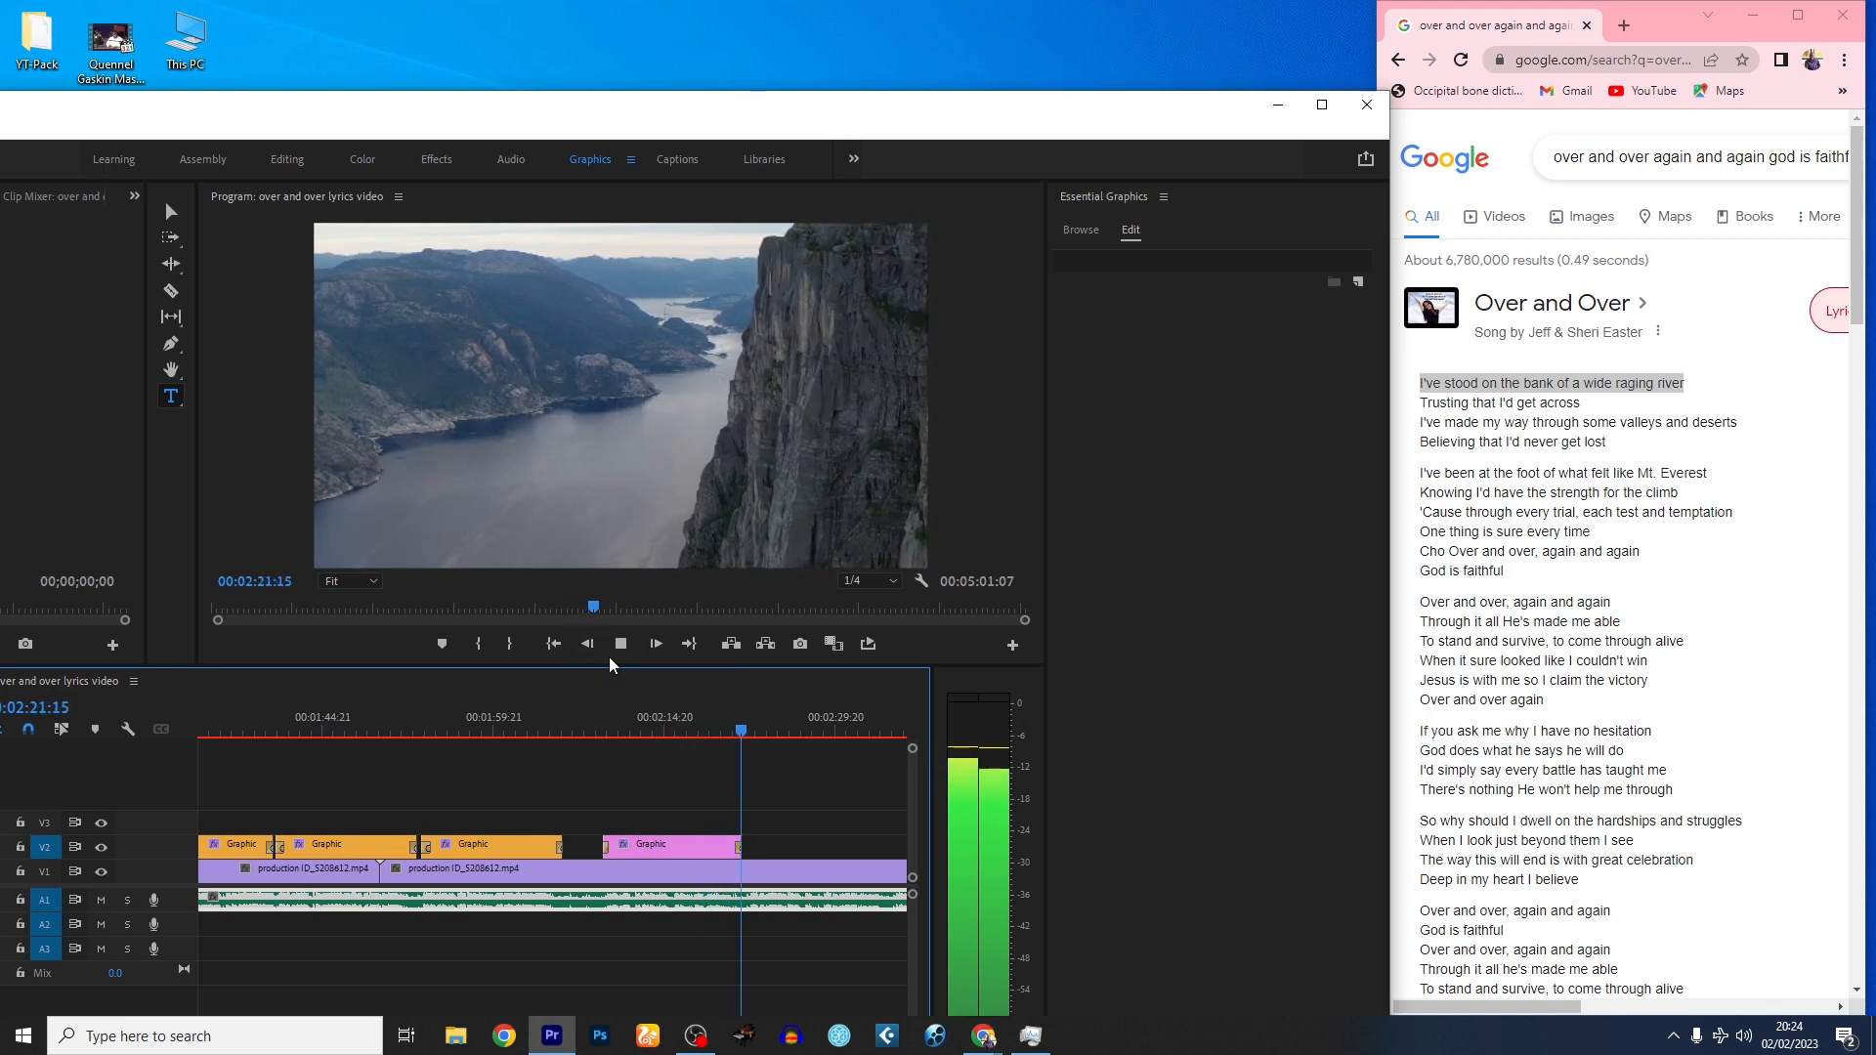
pyautogui.click(705, 846)
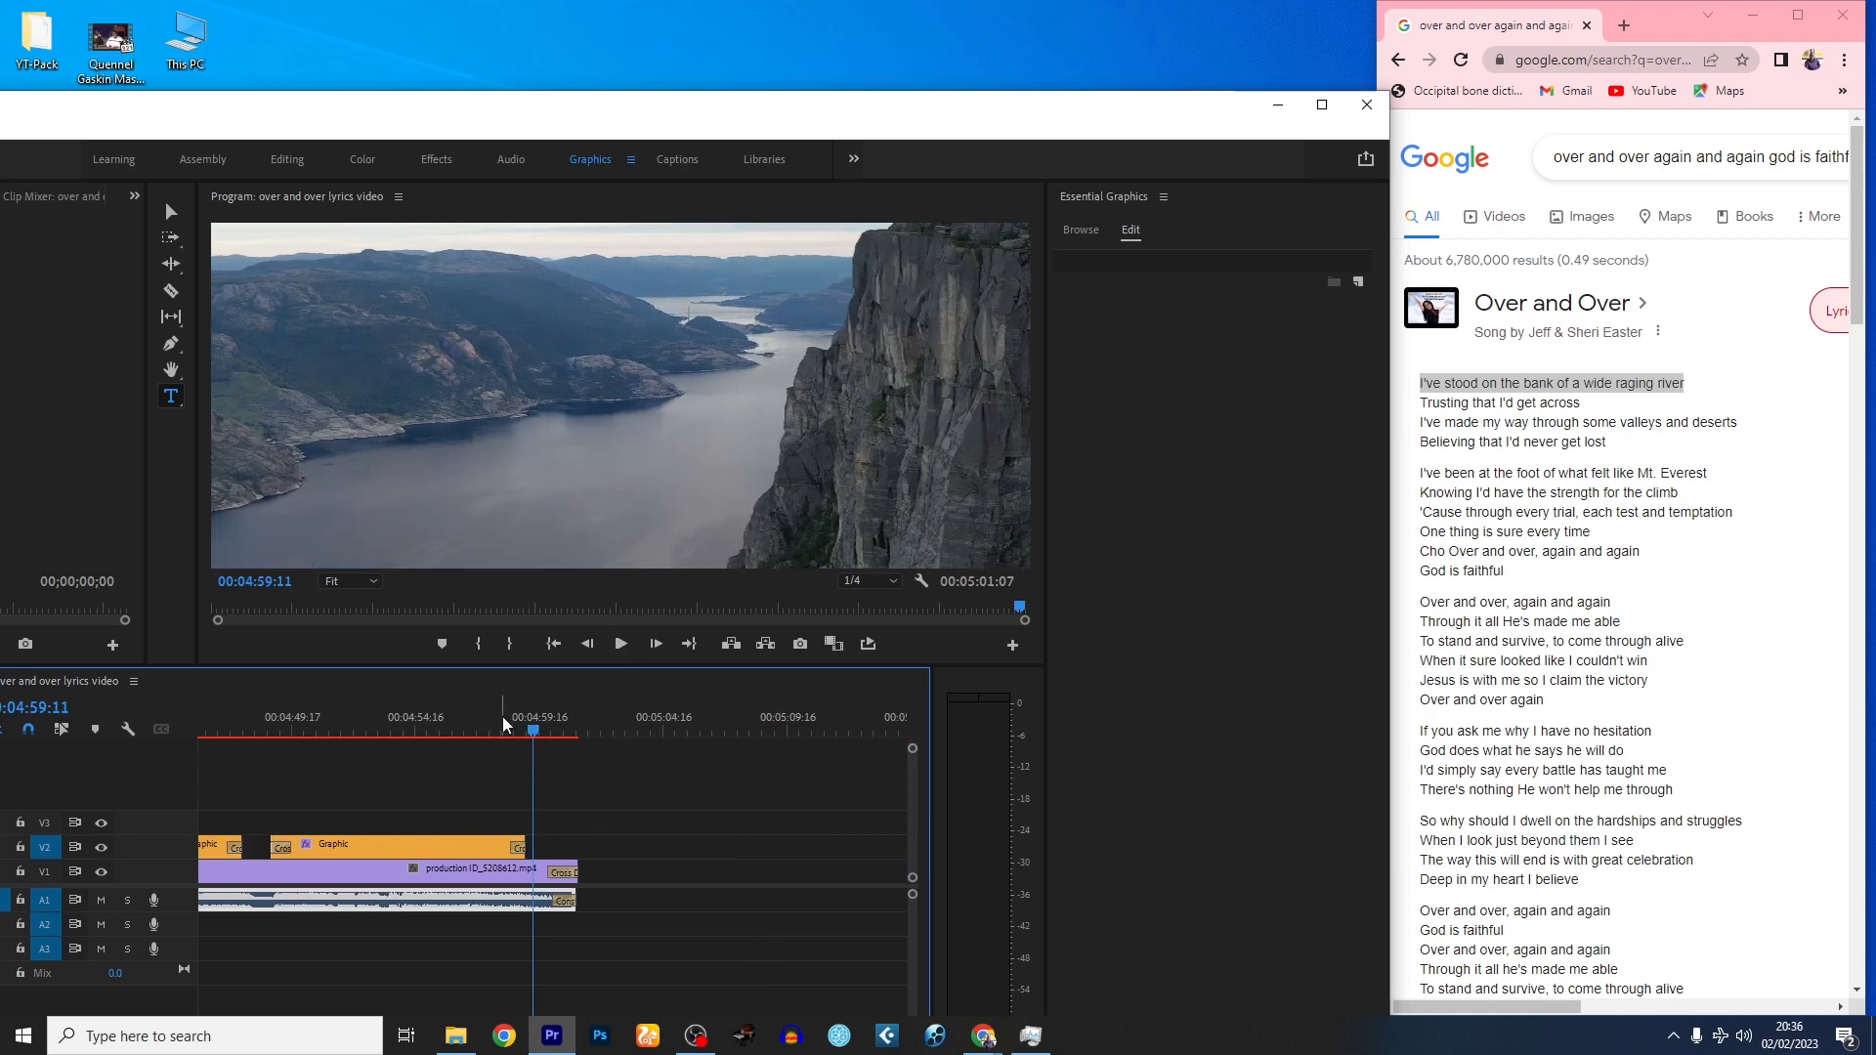
# - Play back the video's ending from 00:04:58:02 to check the closing fade-out
pyautogui.click(500, 717)
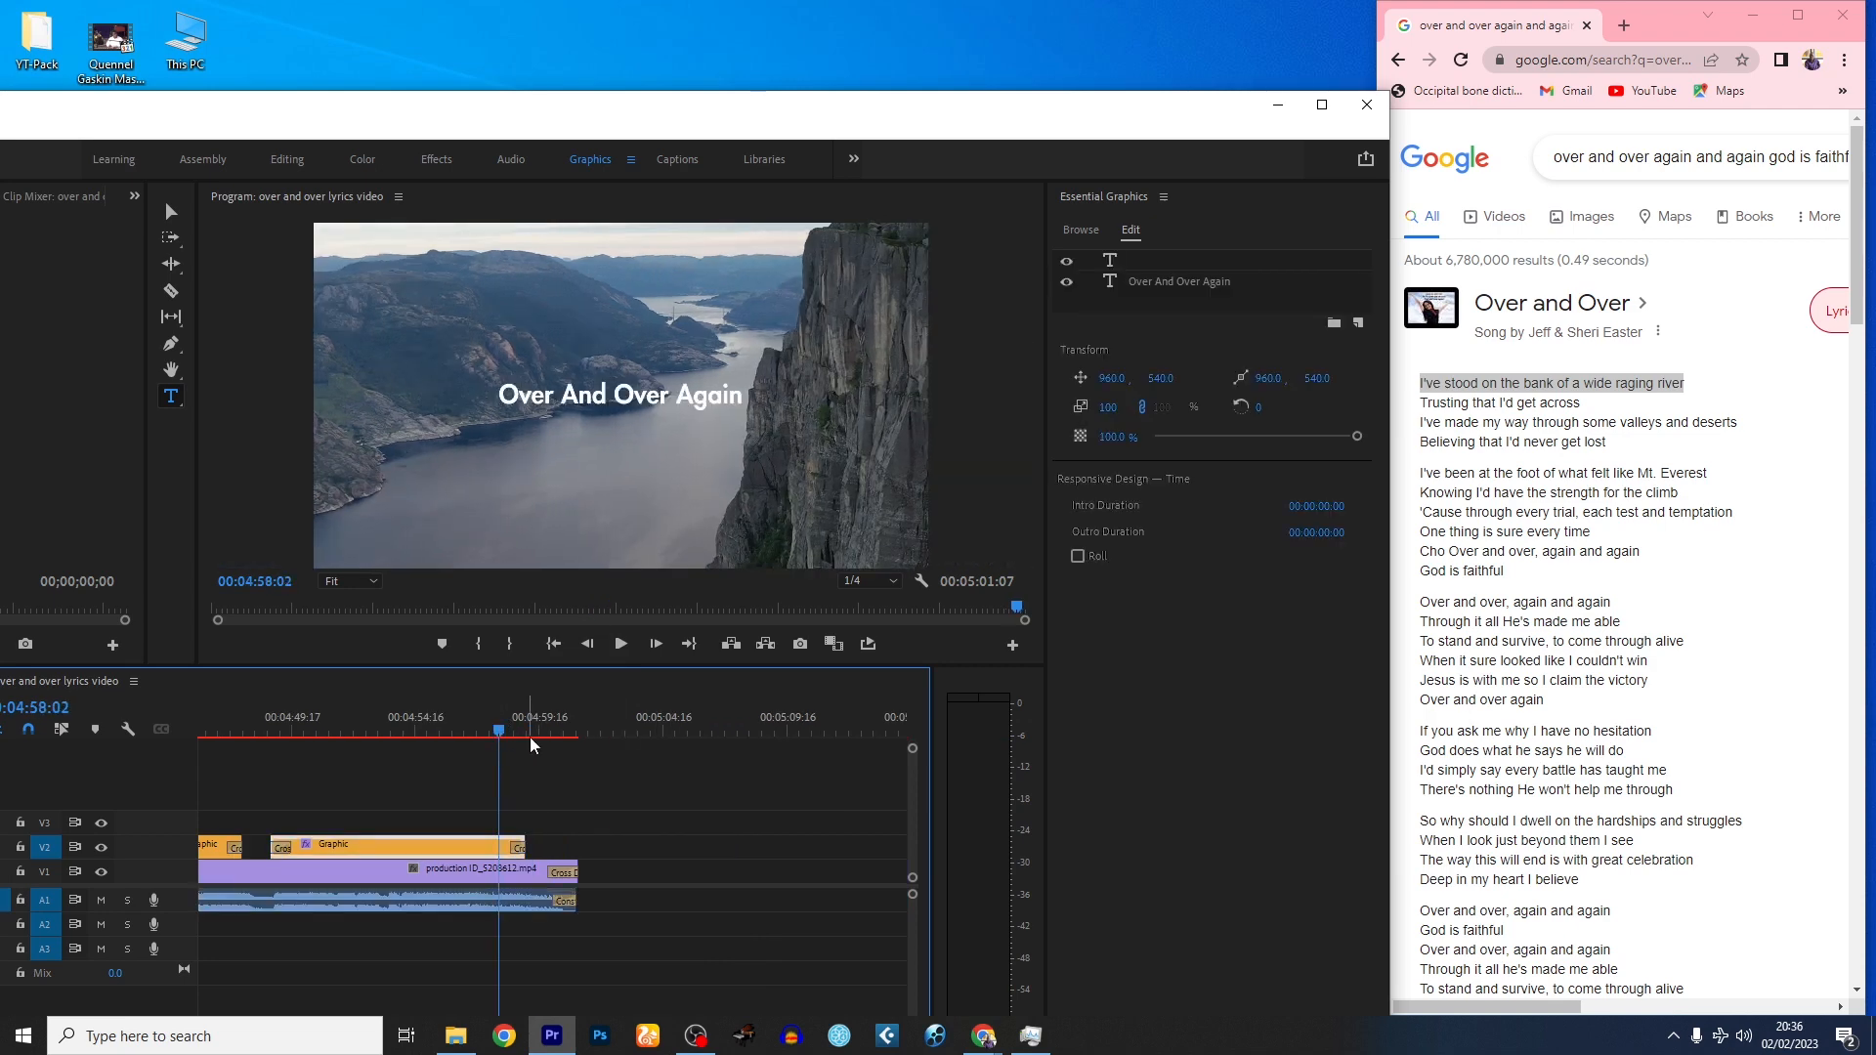
pyautogui.press('=')
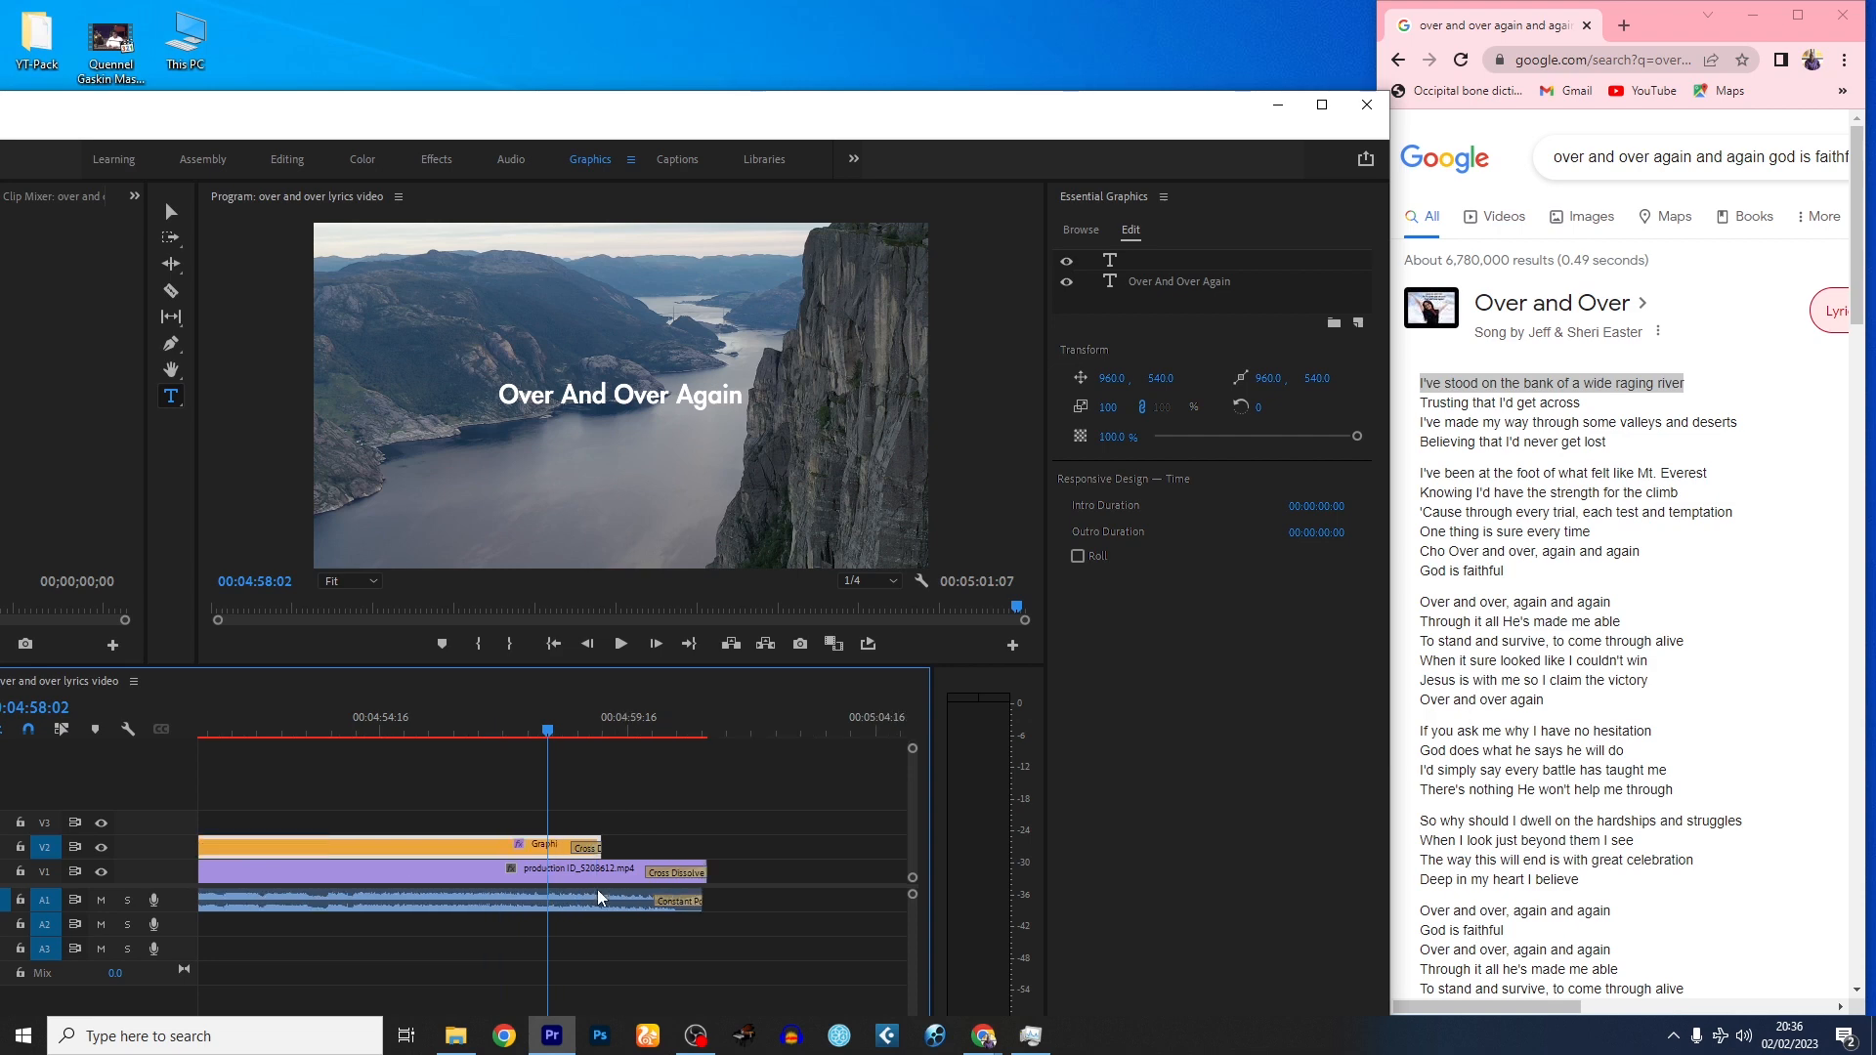
pyautogui.press('space')
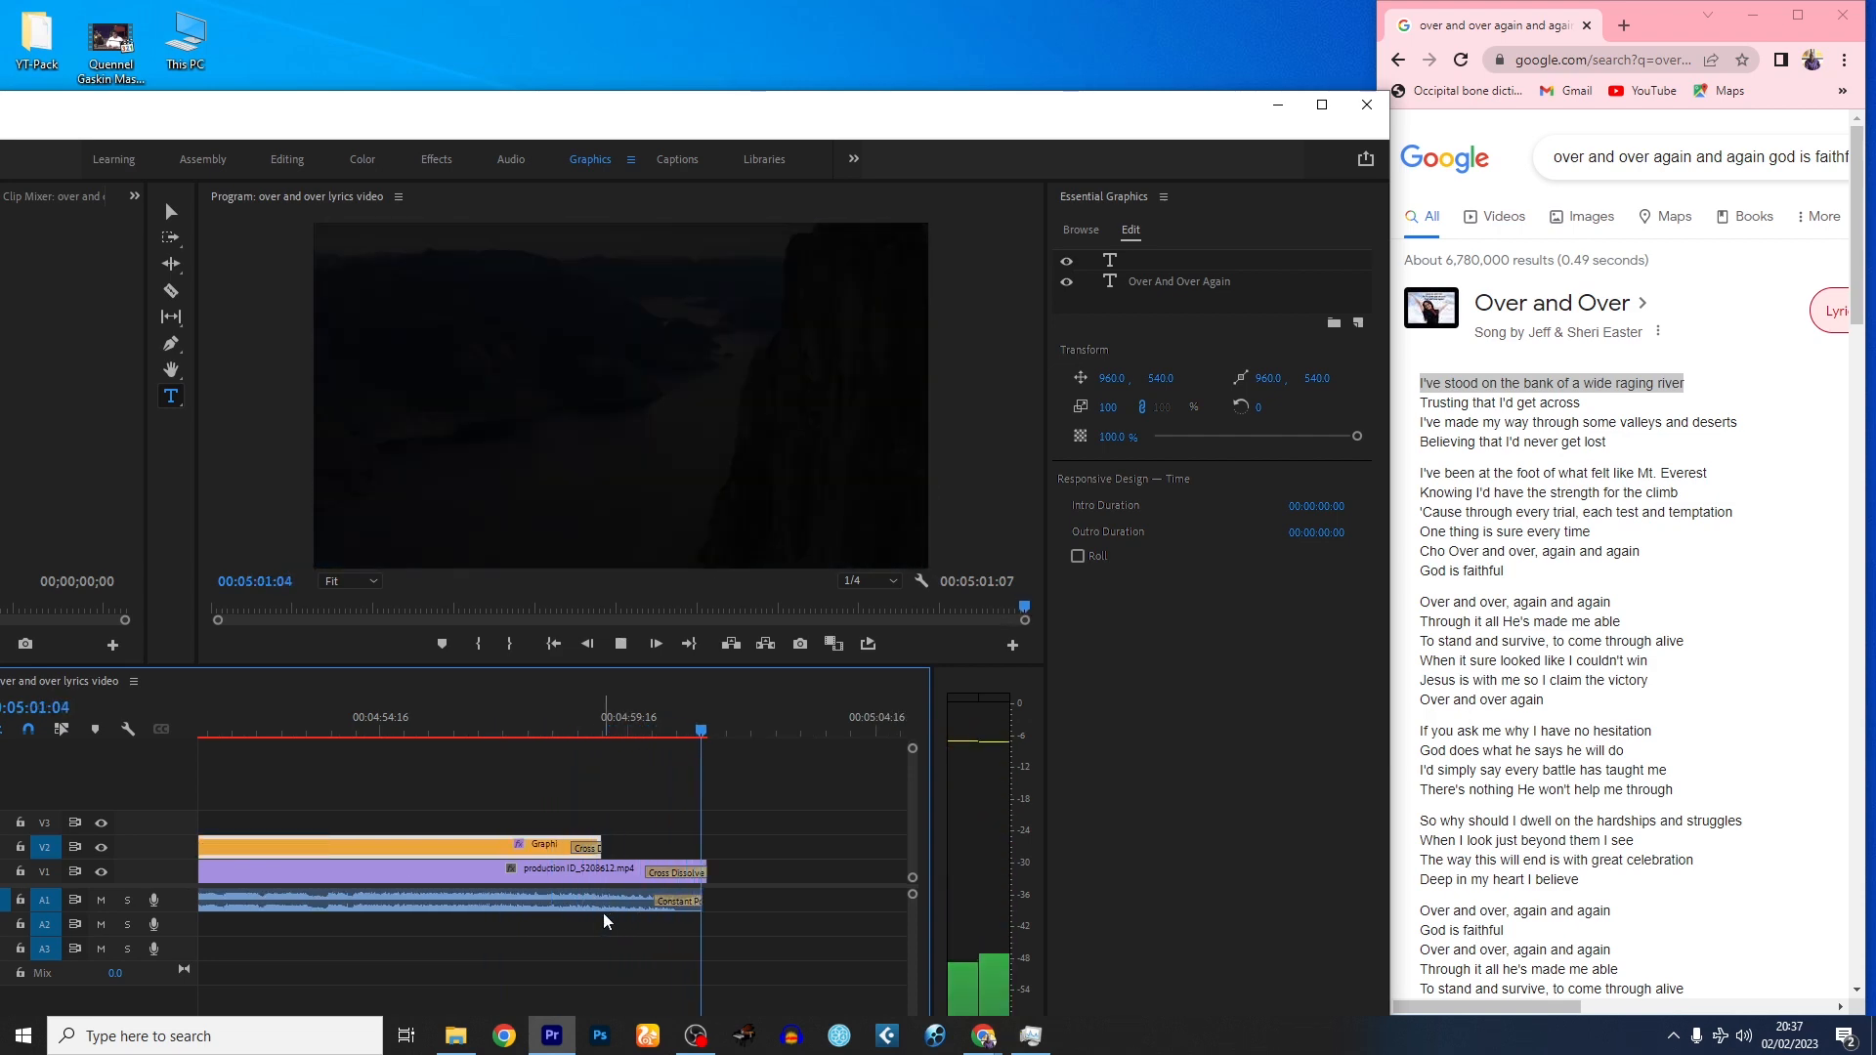
# - Return to the start of the sequence and play back the instrumental opening up to 00:00:04:15
pyautogui.press('Home')
pyautogui.press('\\')
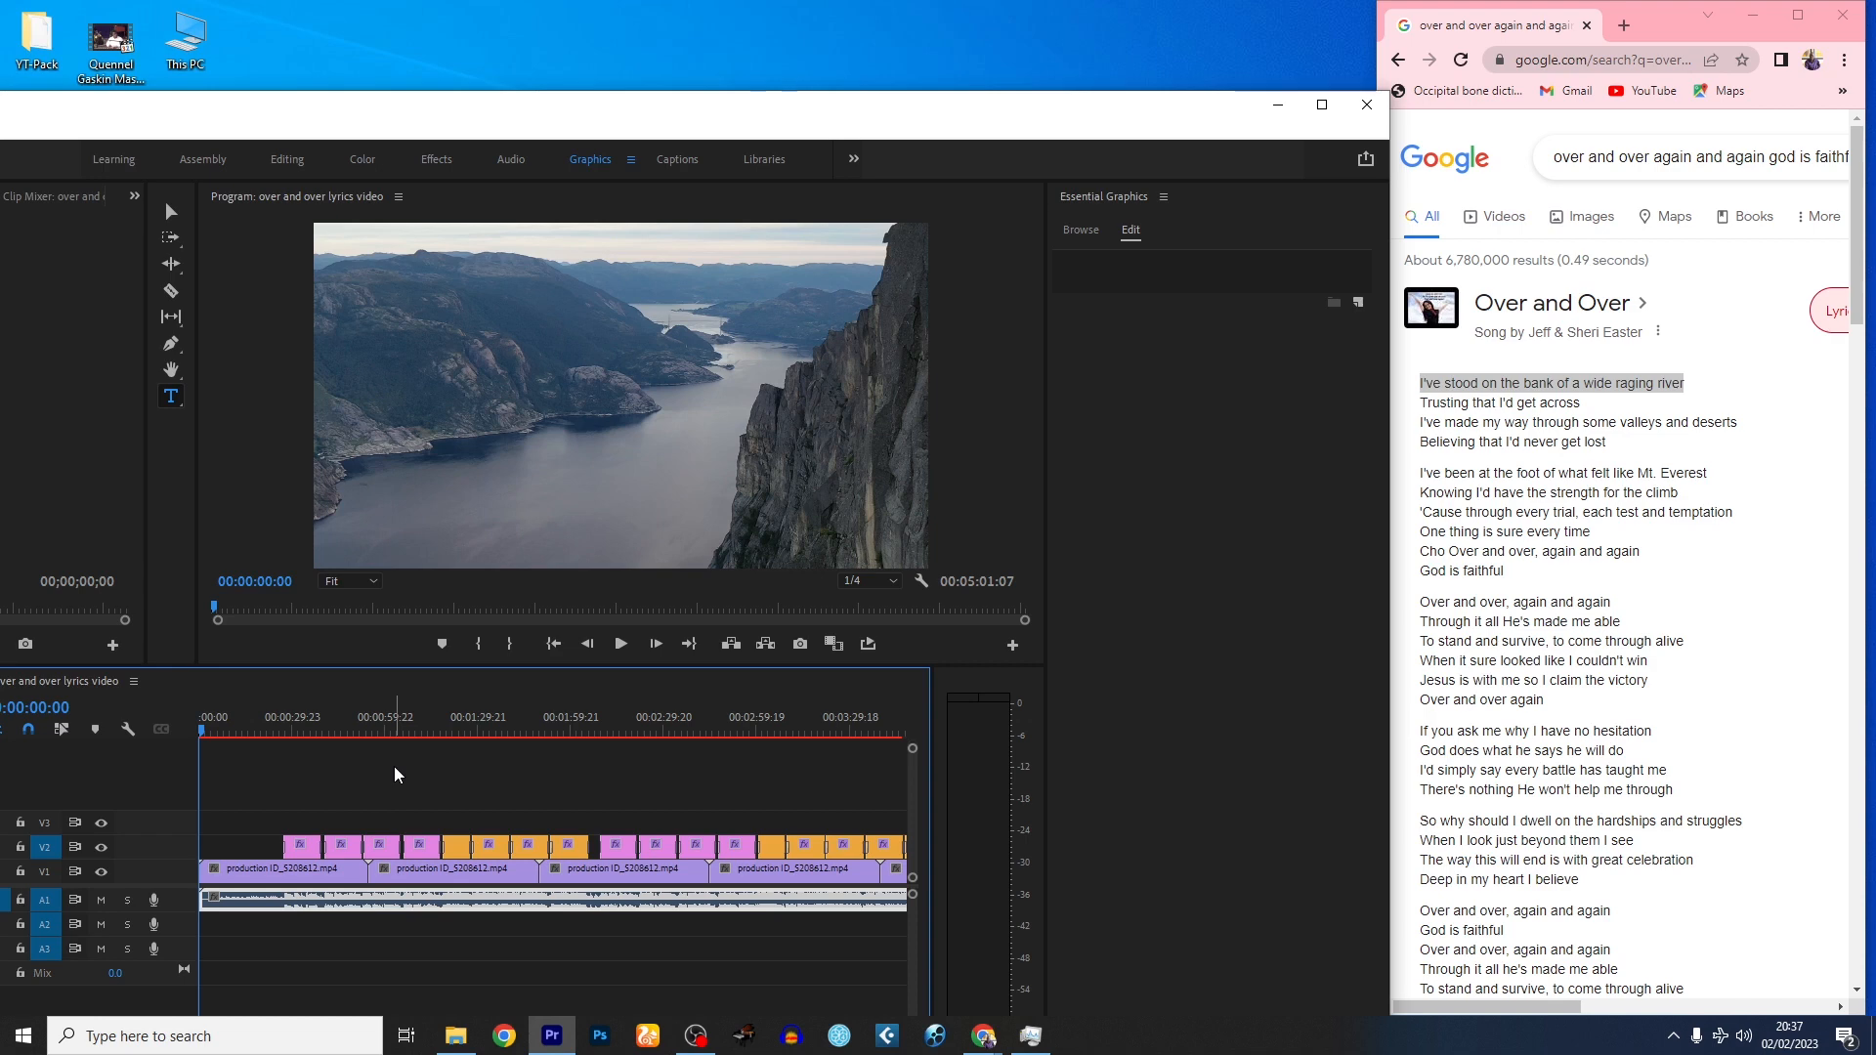
pyautogui.moveTo(207, 725)
pyautogui.mouseDown()
pyautogui.moveTo(232, 725)
pyautogui.moveTo(172, 729)
pyautogui.mouseUp()
pyautogui.press('space')
pyautogui.press('=')
pyautogui.press('=')
pyautogui.press('=')
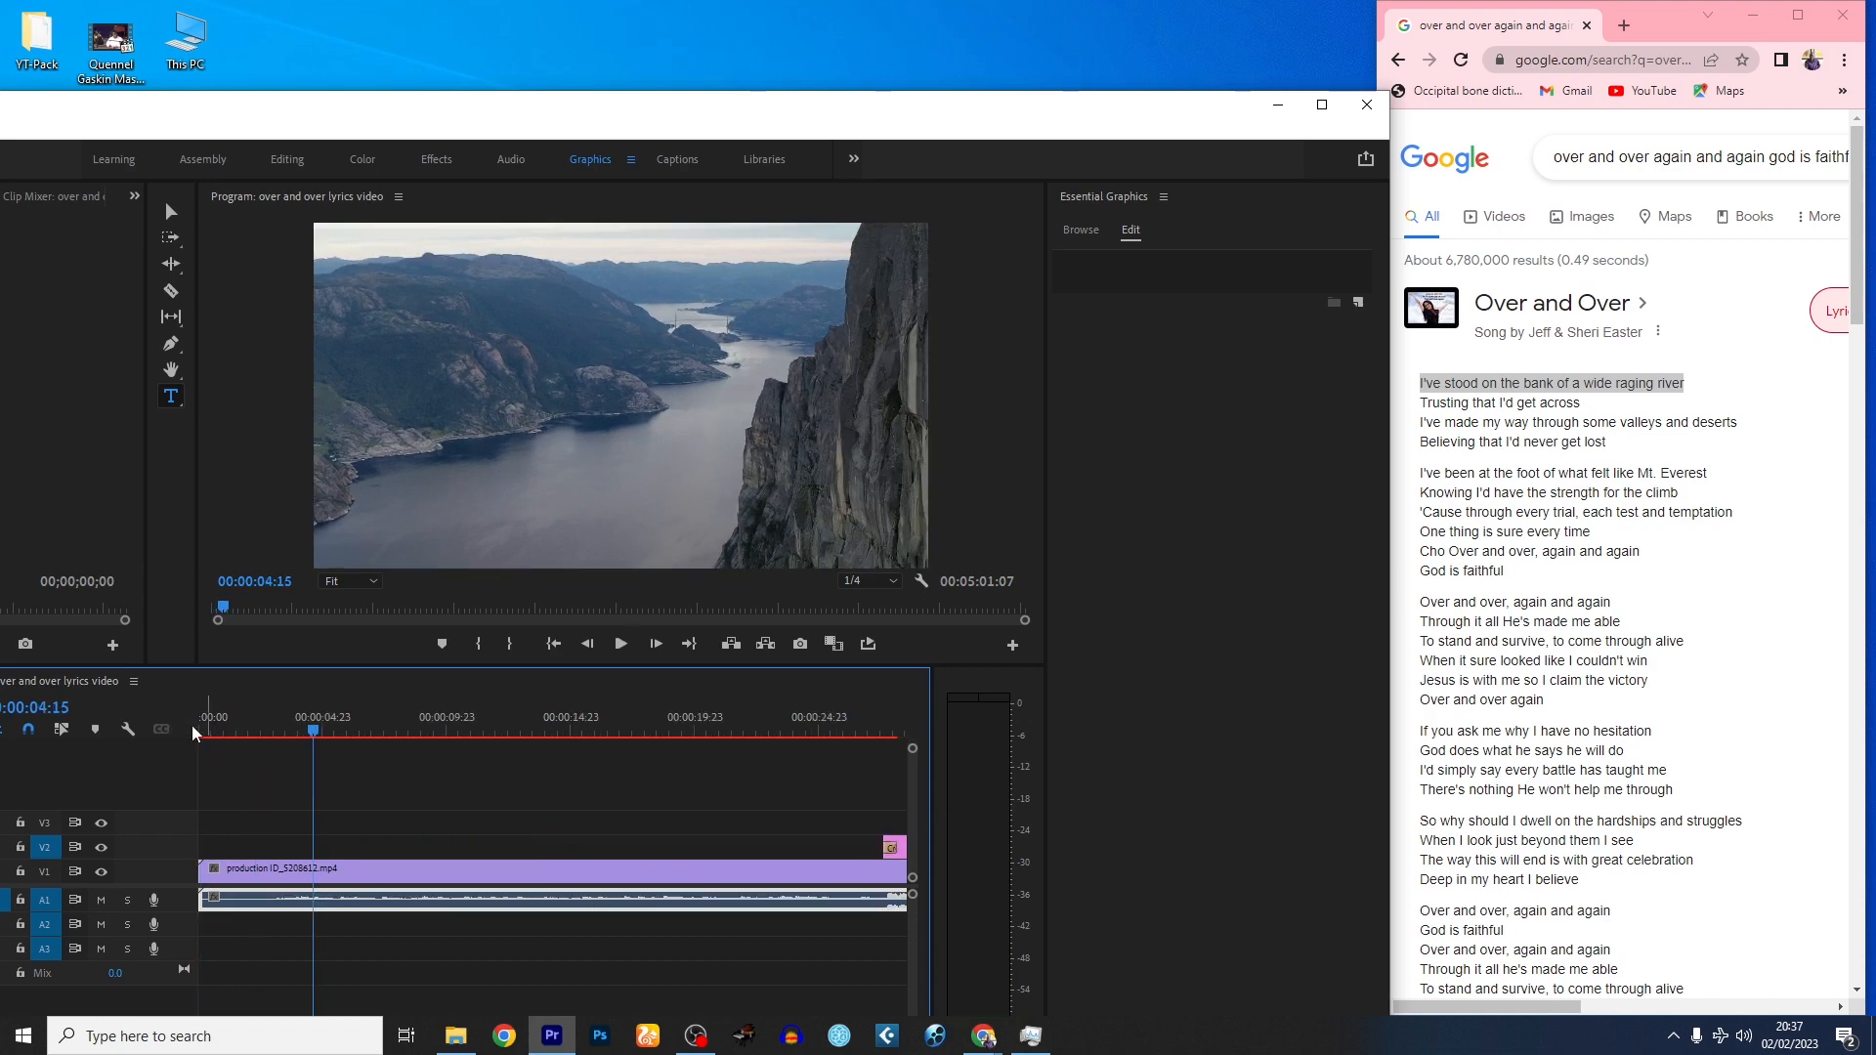
# - Add a text graphic reading "OVER AND OVER" on V2 at 00:00:04:15
pyautogui.click(170, 397)
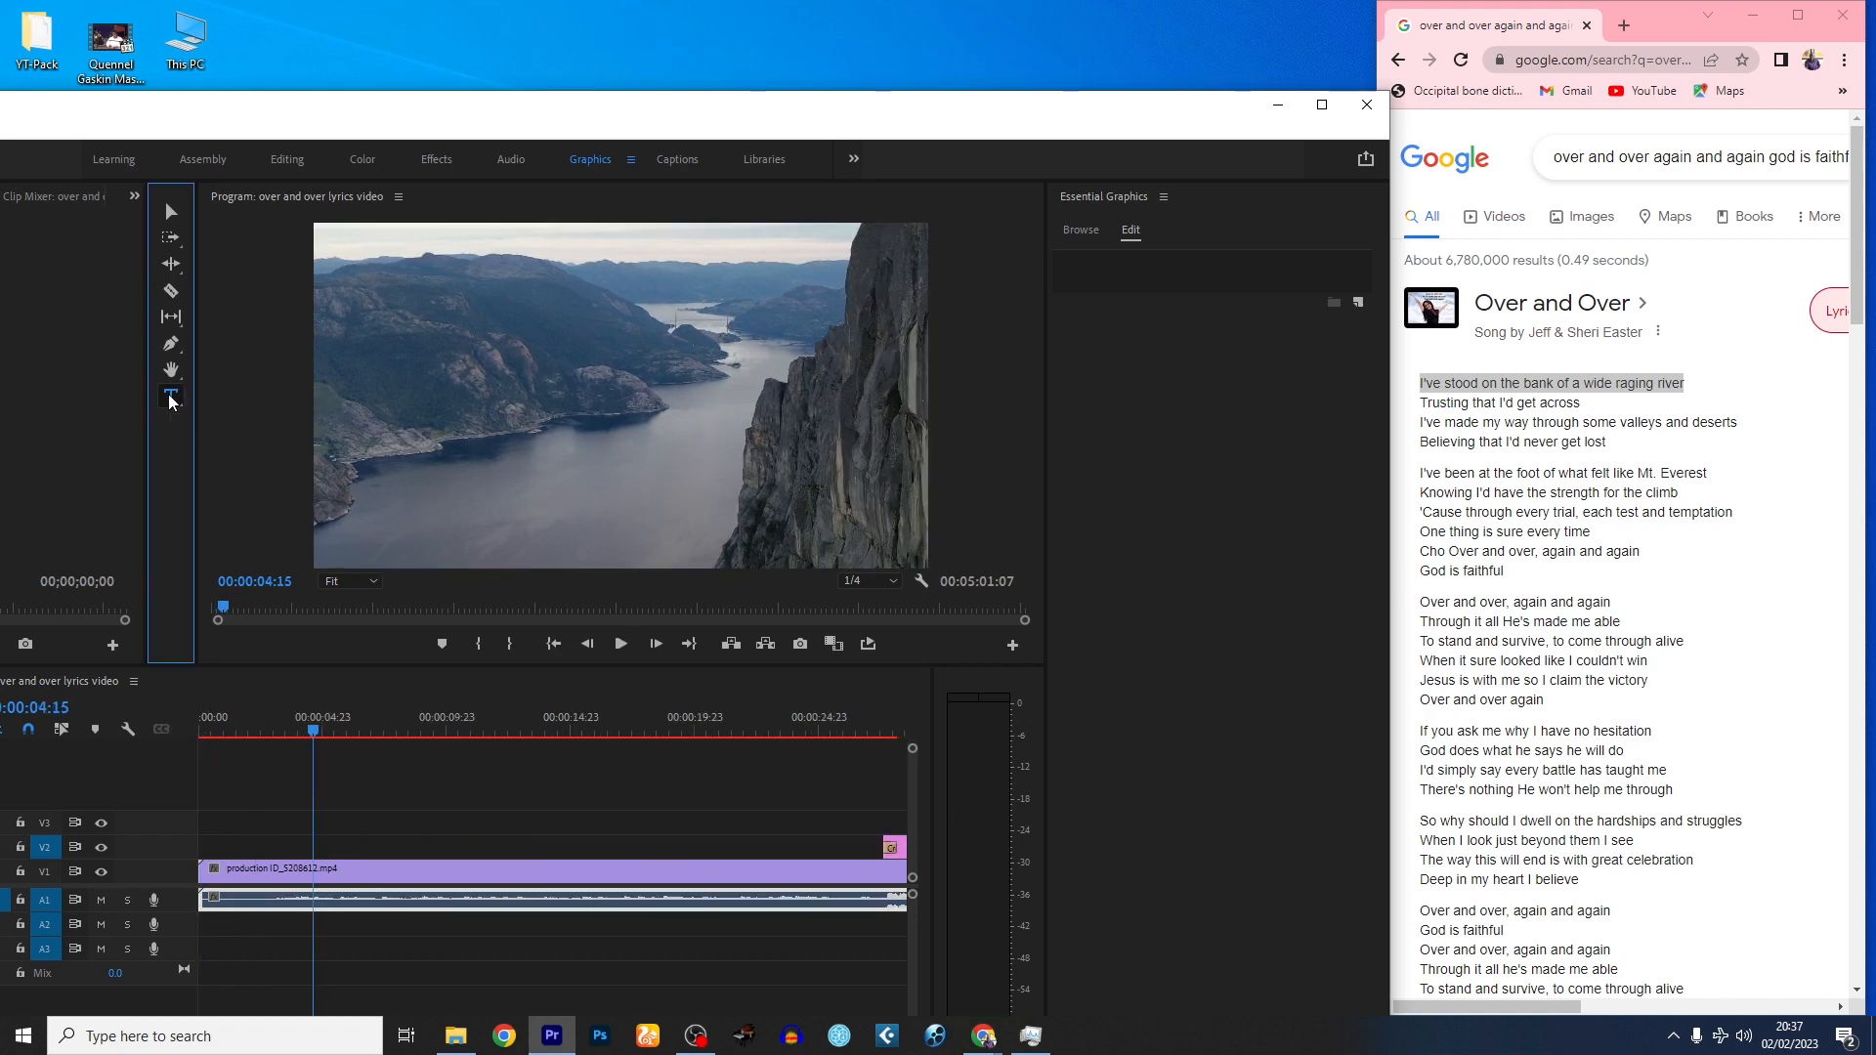
pyautogui.click(447, 362)
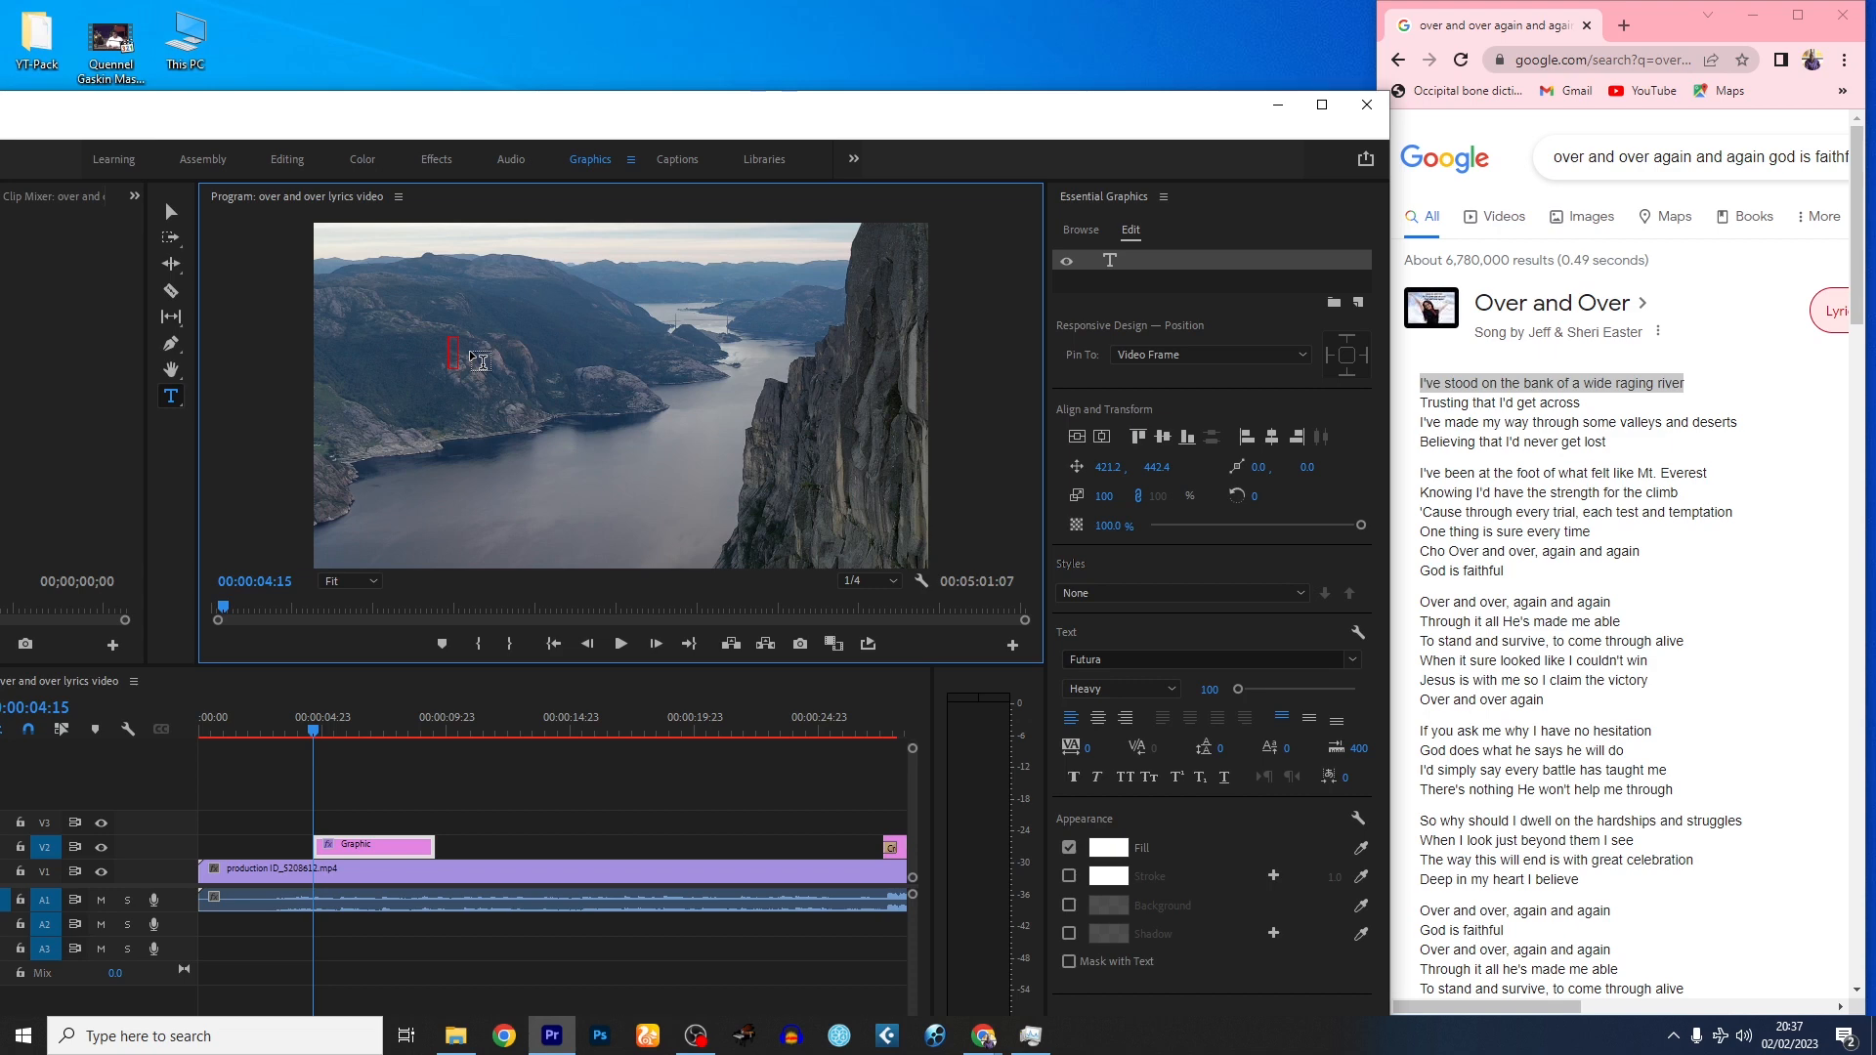
pyautogui.write('OVER AND OVER')
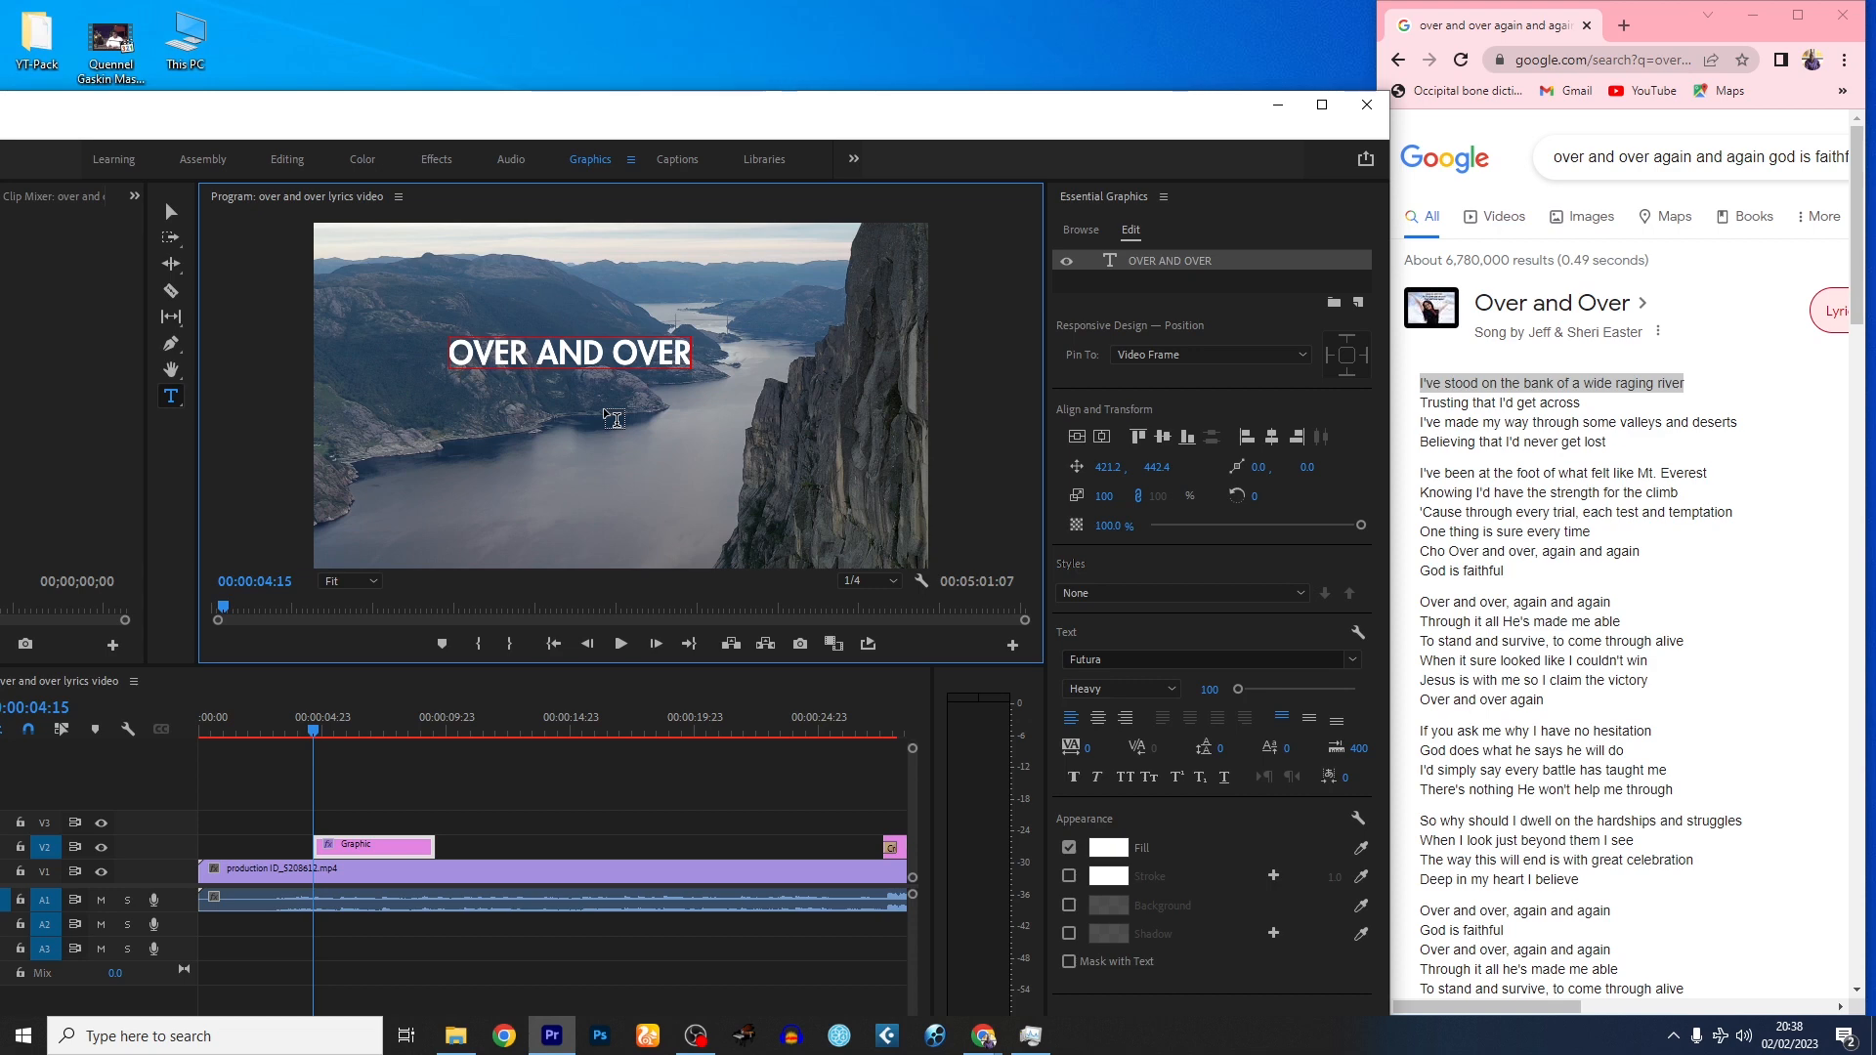
# - Scale the "OVER AND OVER" title to 235 and centre it vertically and horizontally in the frame
pyautogui.click(1103, 496)
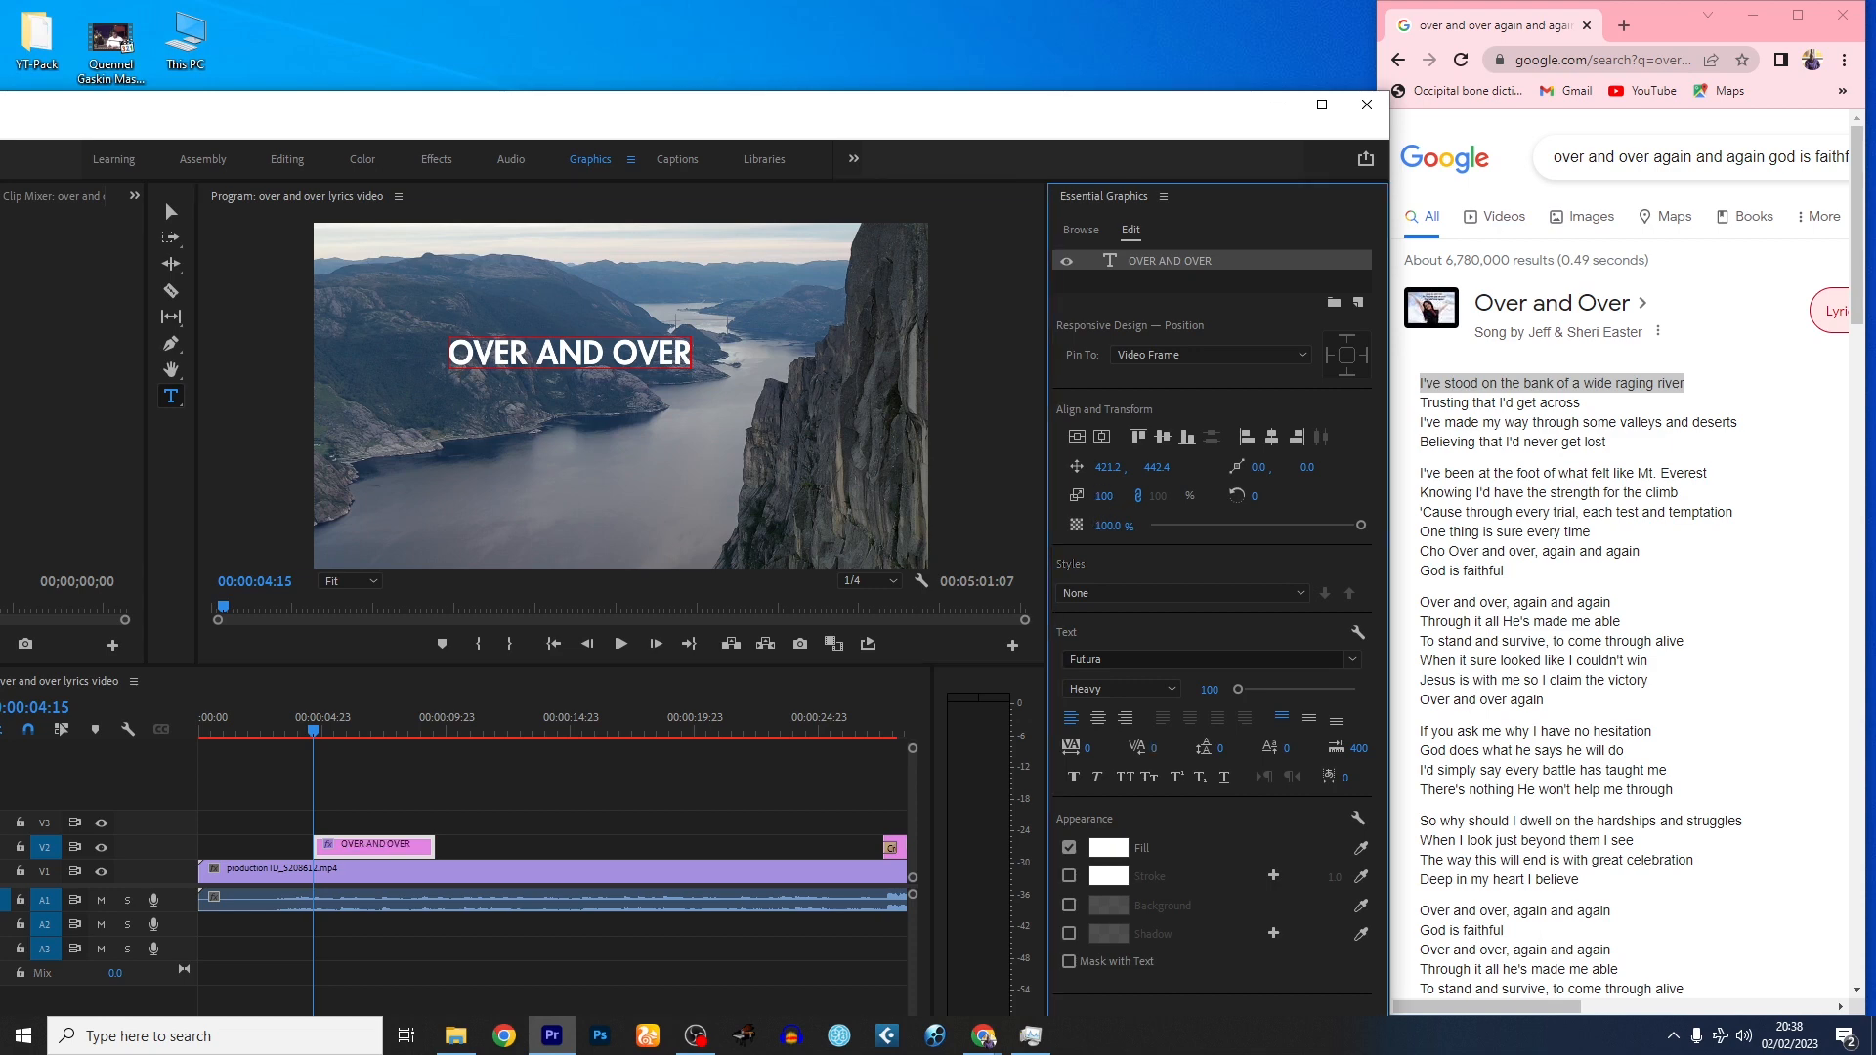
pyautogui.moveTo(1103, 497); pyautogui.dragTo(1184, 496)
pyautogui.click(1076, 437)
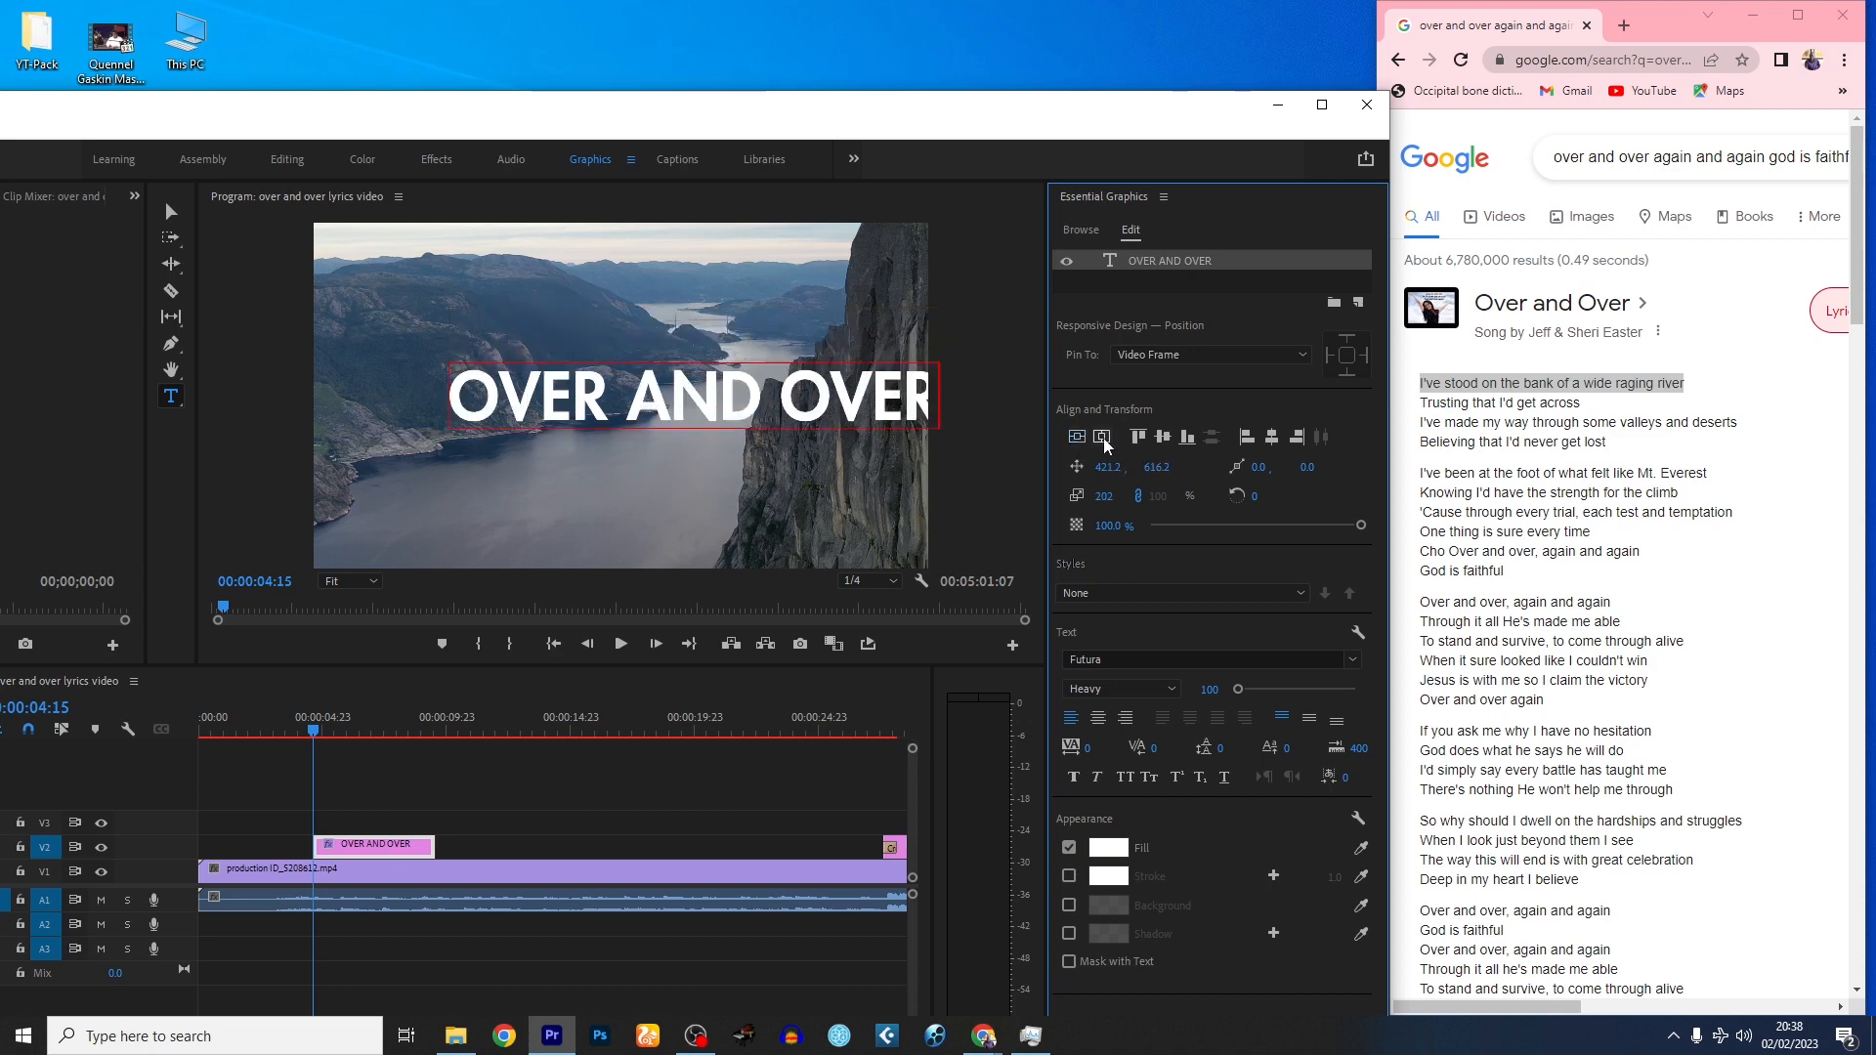
pyautogui.click(1102, 437)
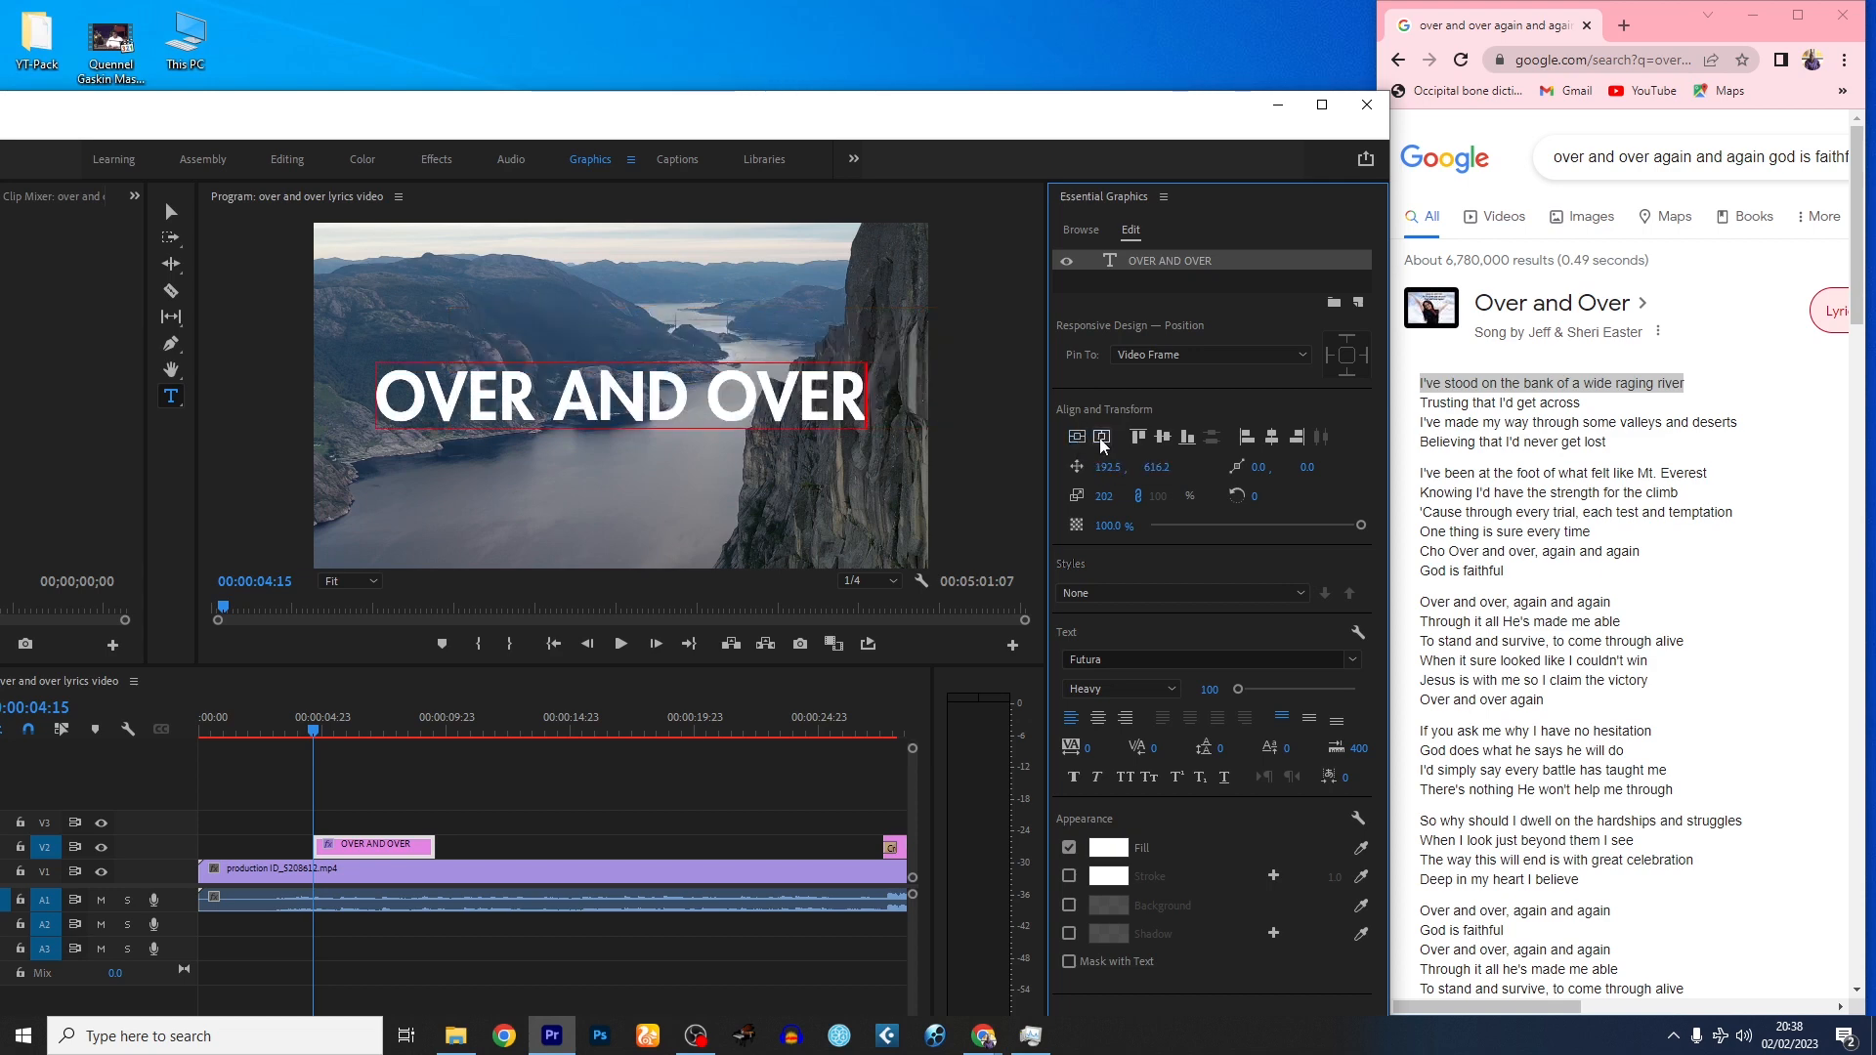
pyautogui.moveTo(1103, 496); pyautogui.dragTo(1135, 495)
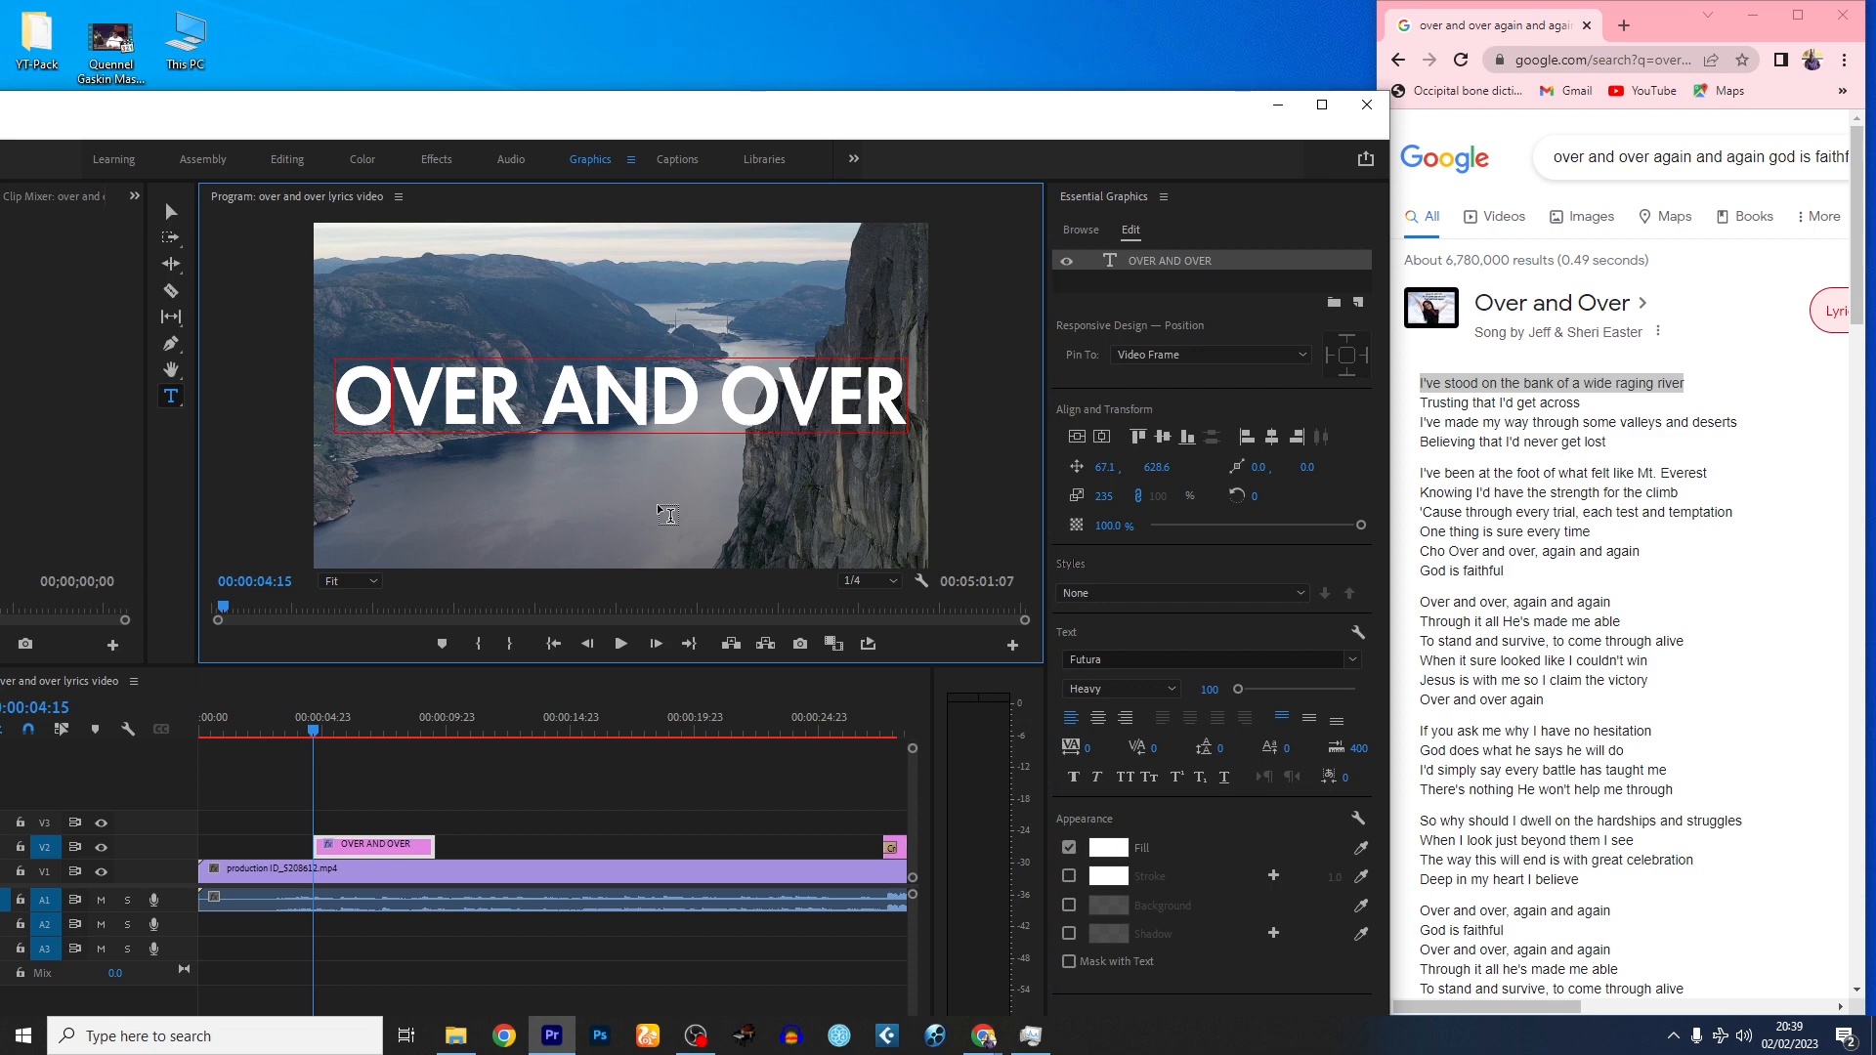
# - Enable a shadow on the "OVER AND OVER" title and set its colour to near-black 060606
pyautogui.click(1068, 933)
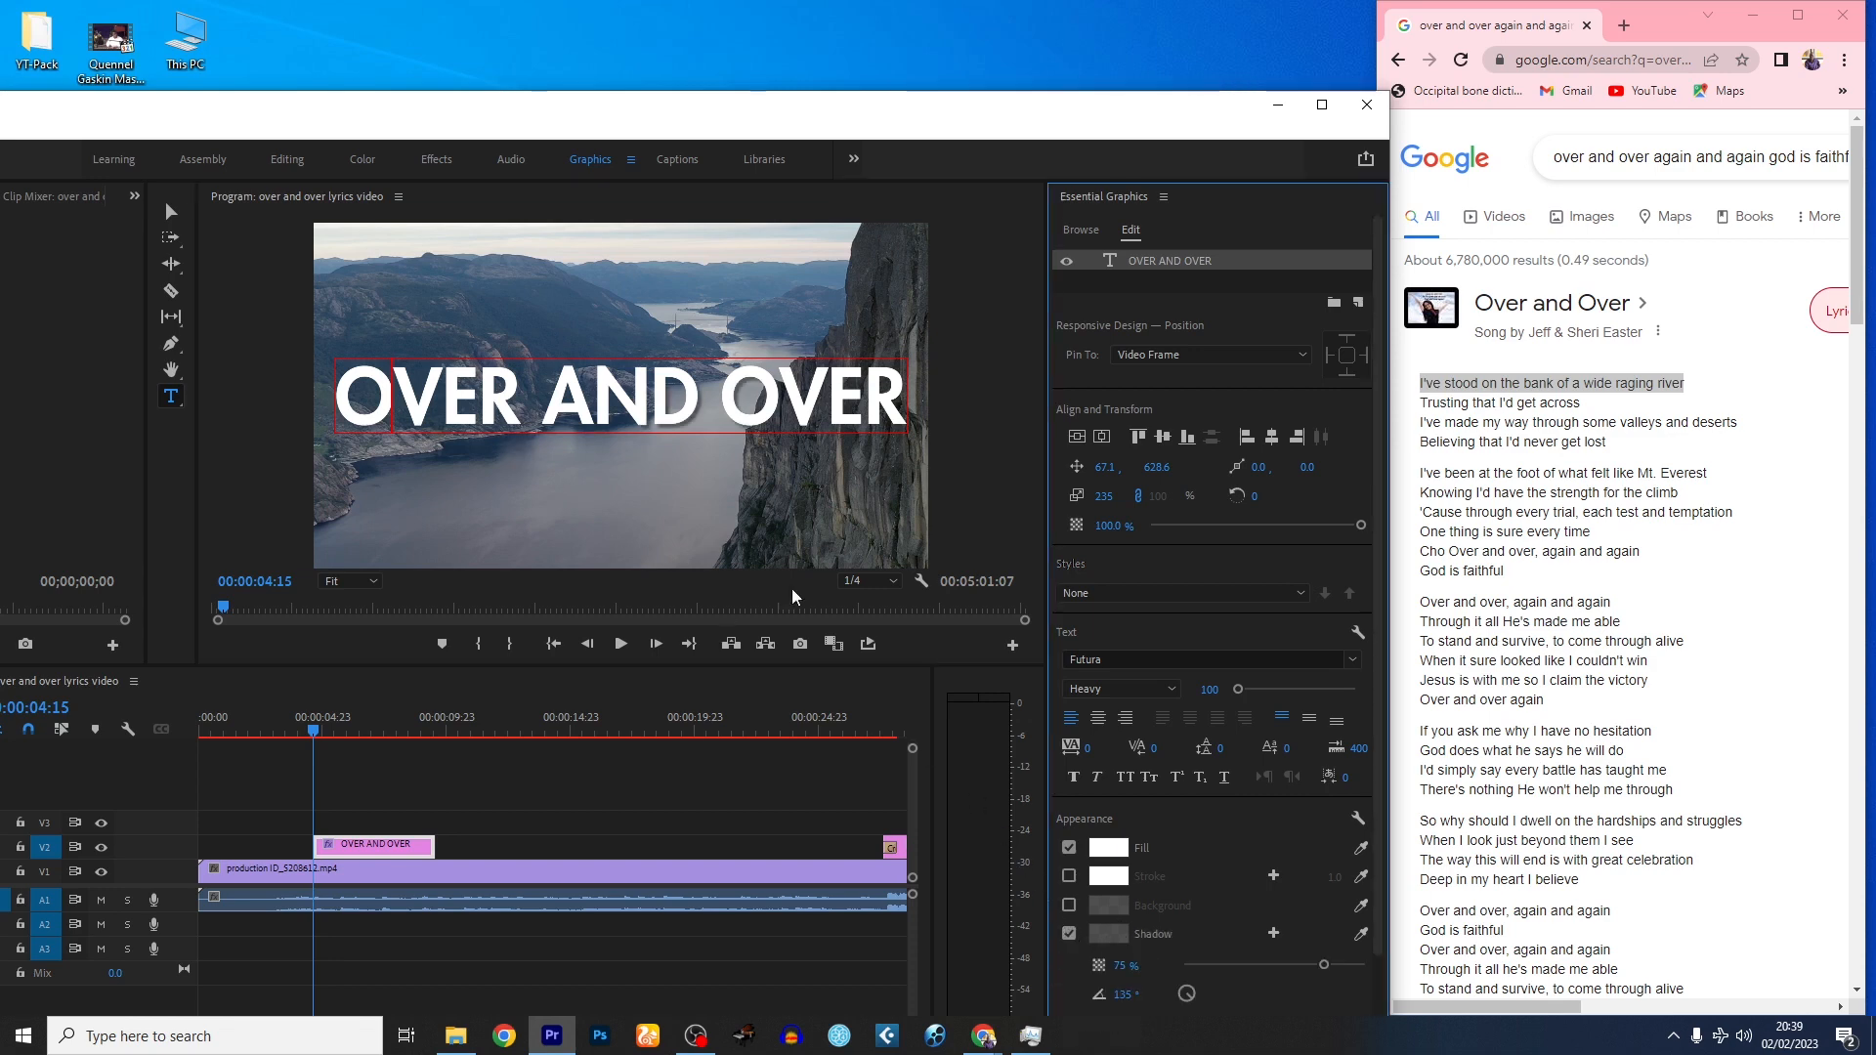
pyautogui.click(1107, 934)
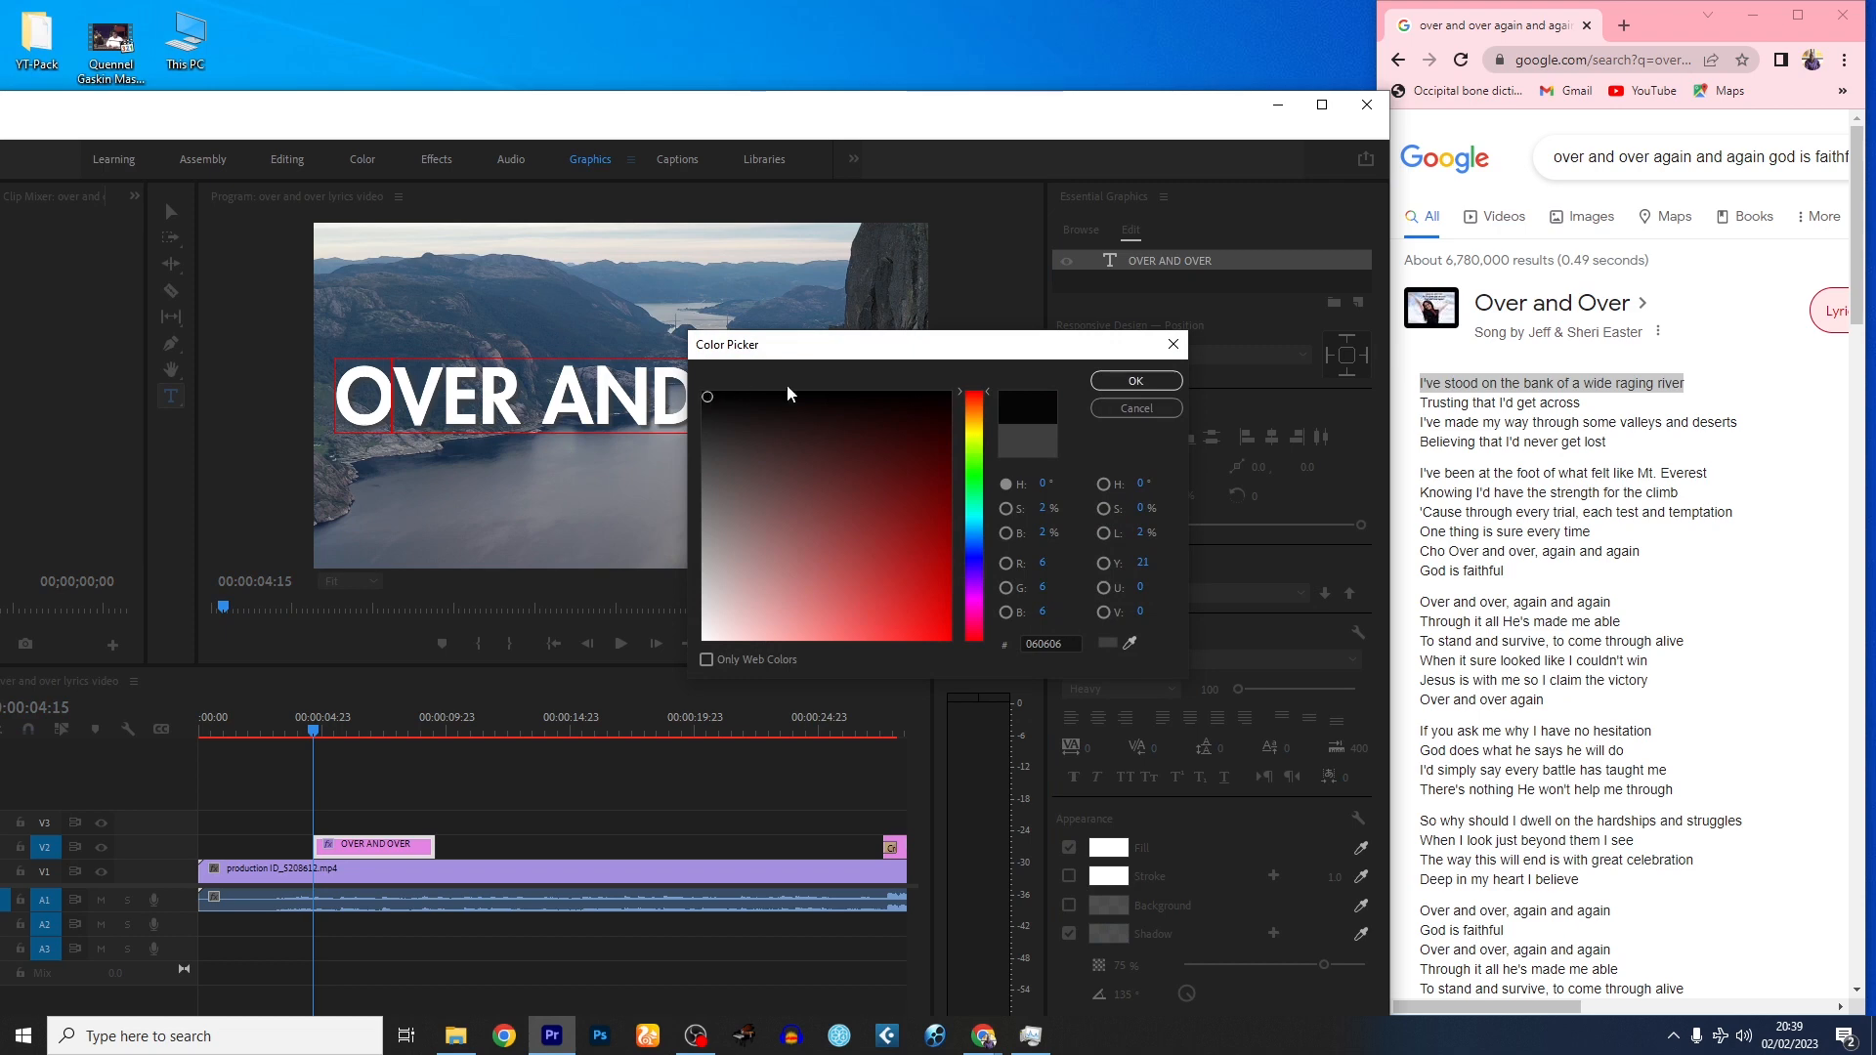
pyautogui.click(1133, 381)
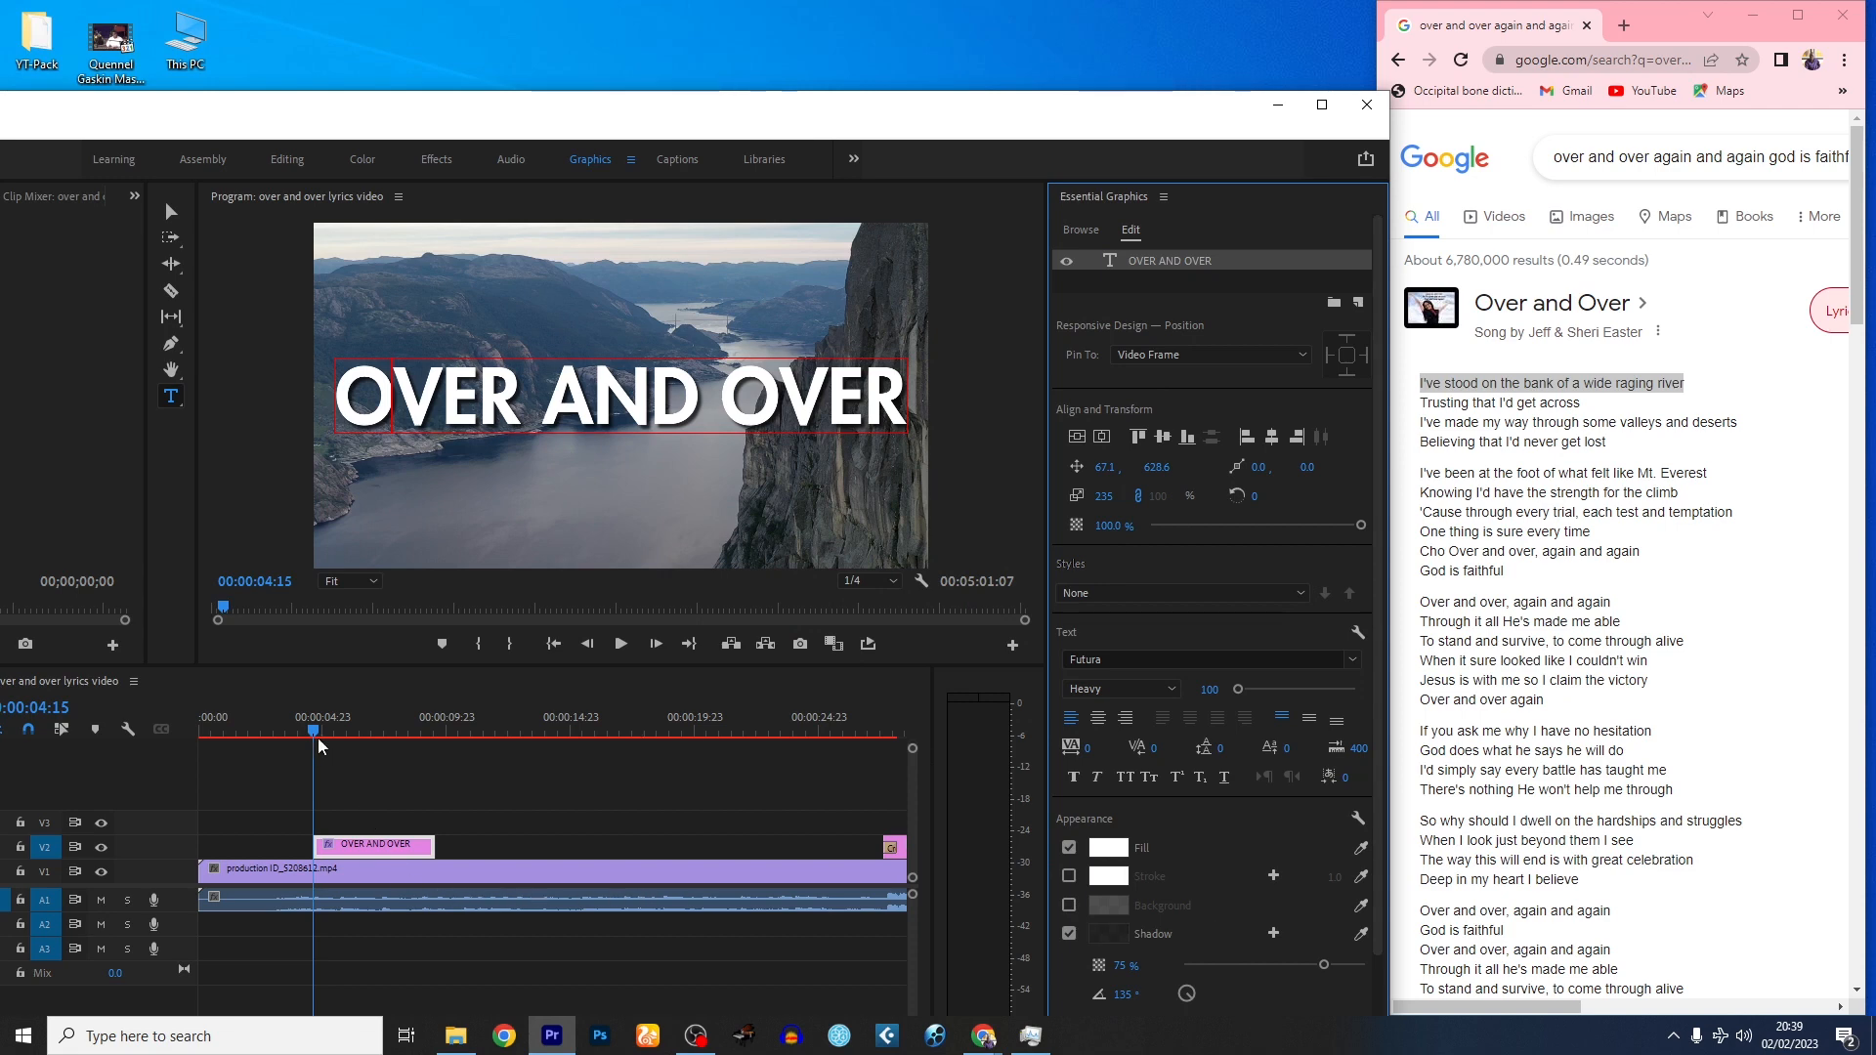
# - Add the subtitle "END TIME MESSAGE TABERNACLE" beneath the title and set its font weight to Medium
pyautogui.click(420, 449)
pyautogui.write('END TIME MESSAGE TABERNACLE')
pyautogui.hotkey('ctrl', 'a')
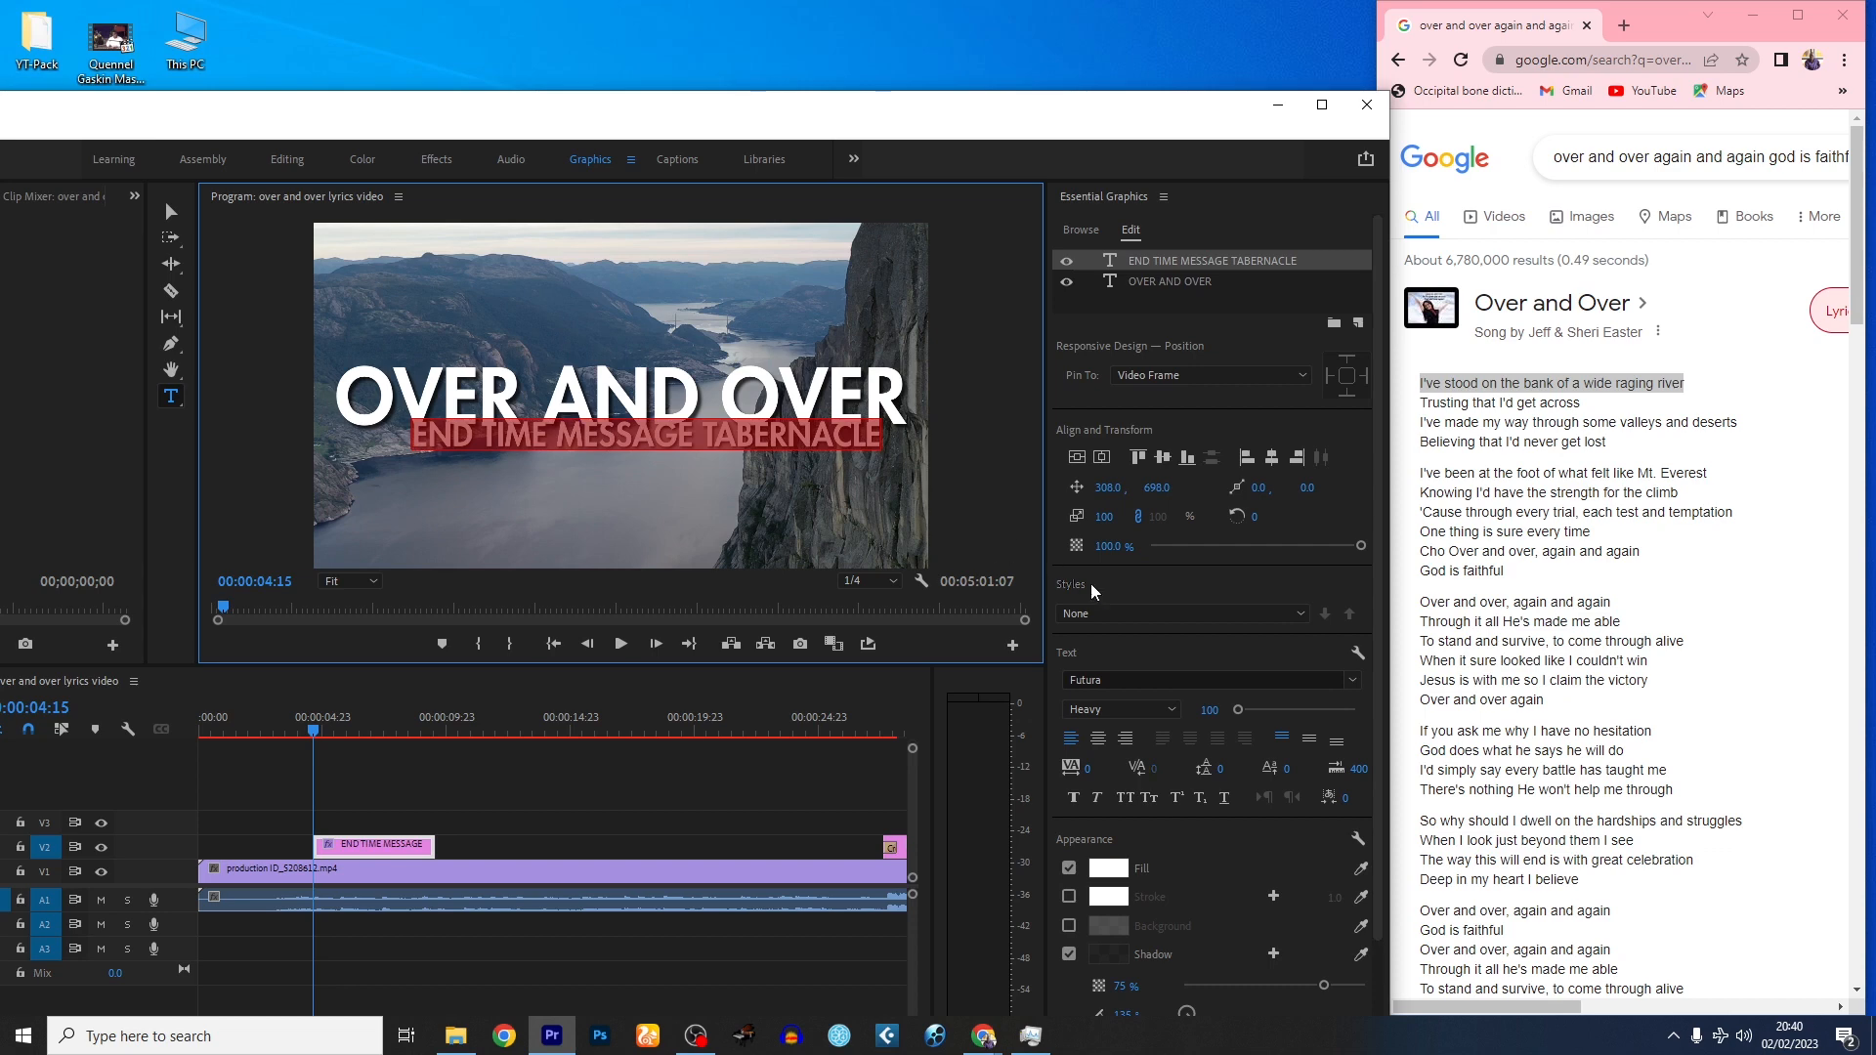
pyautogui.click(1121, 709)
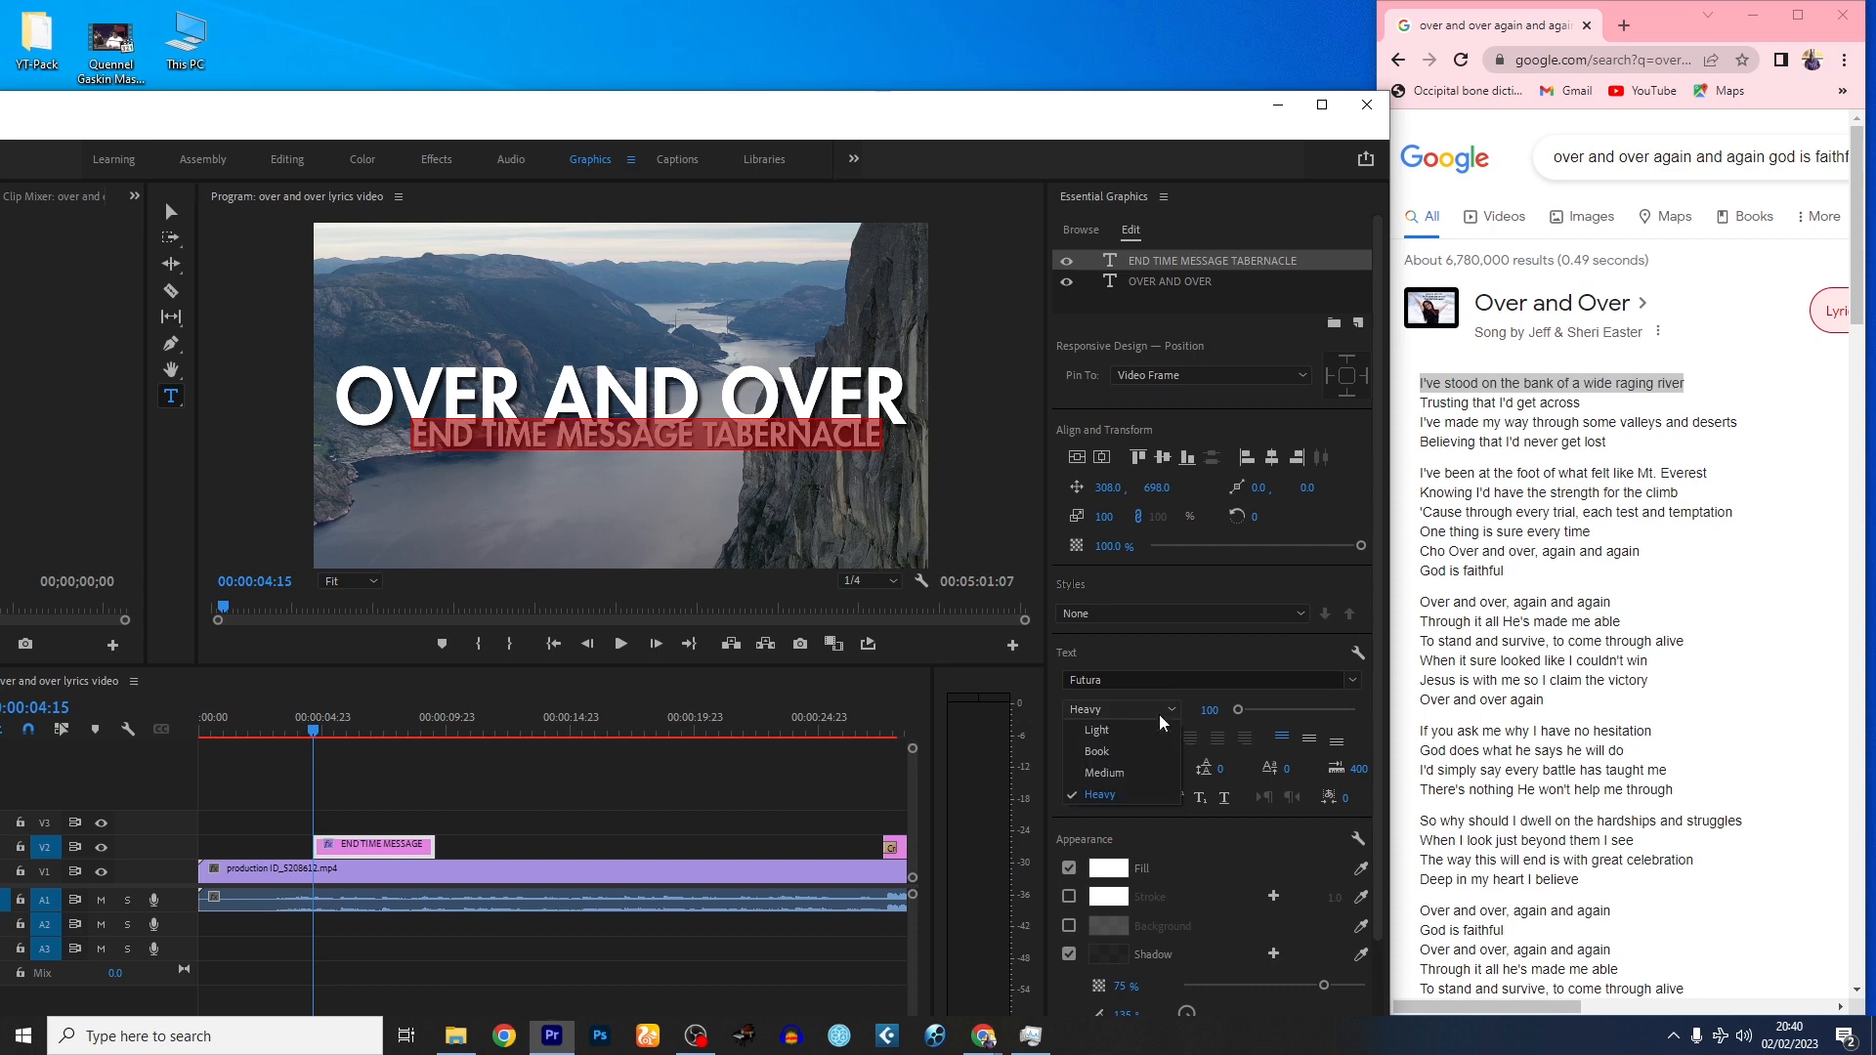
pyautogui.click(1107, 773)
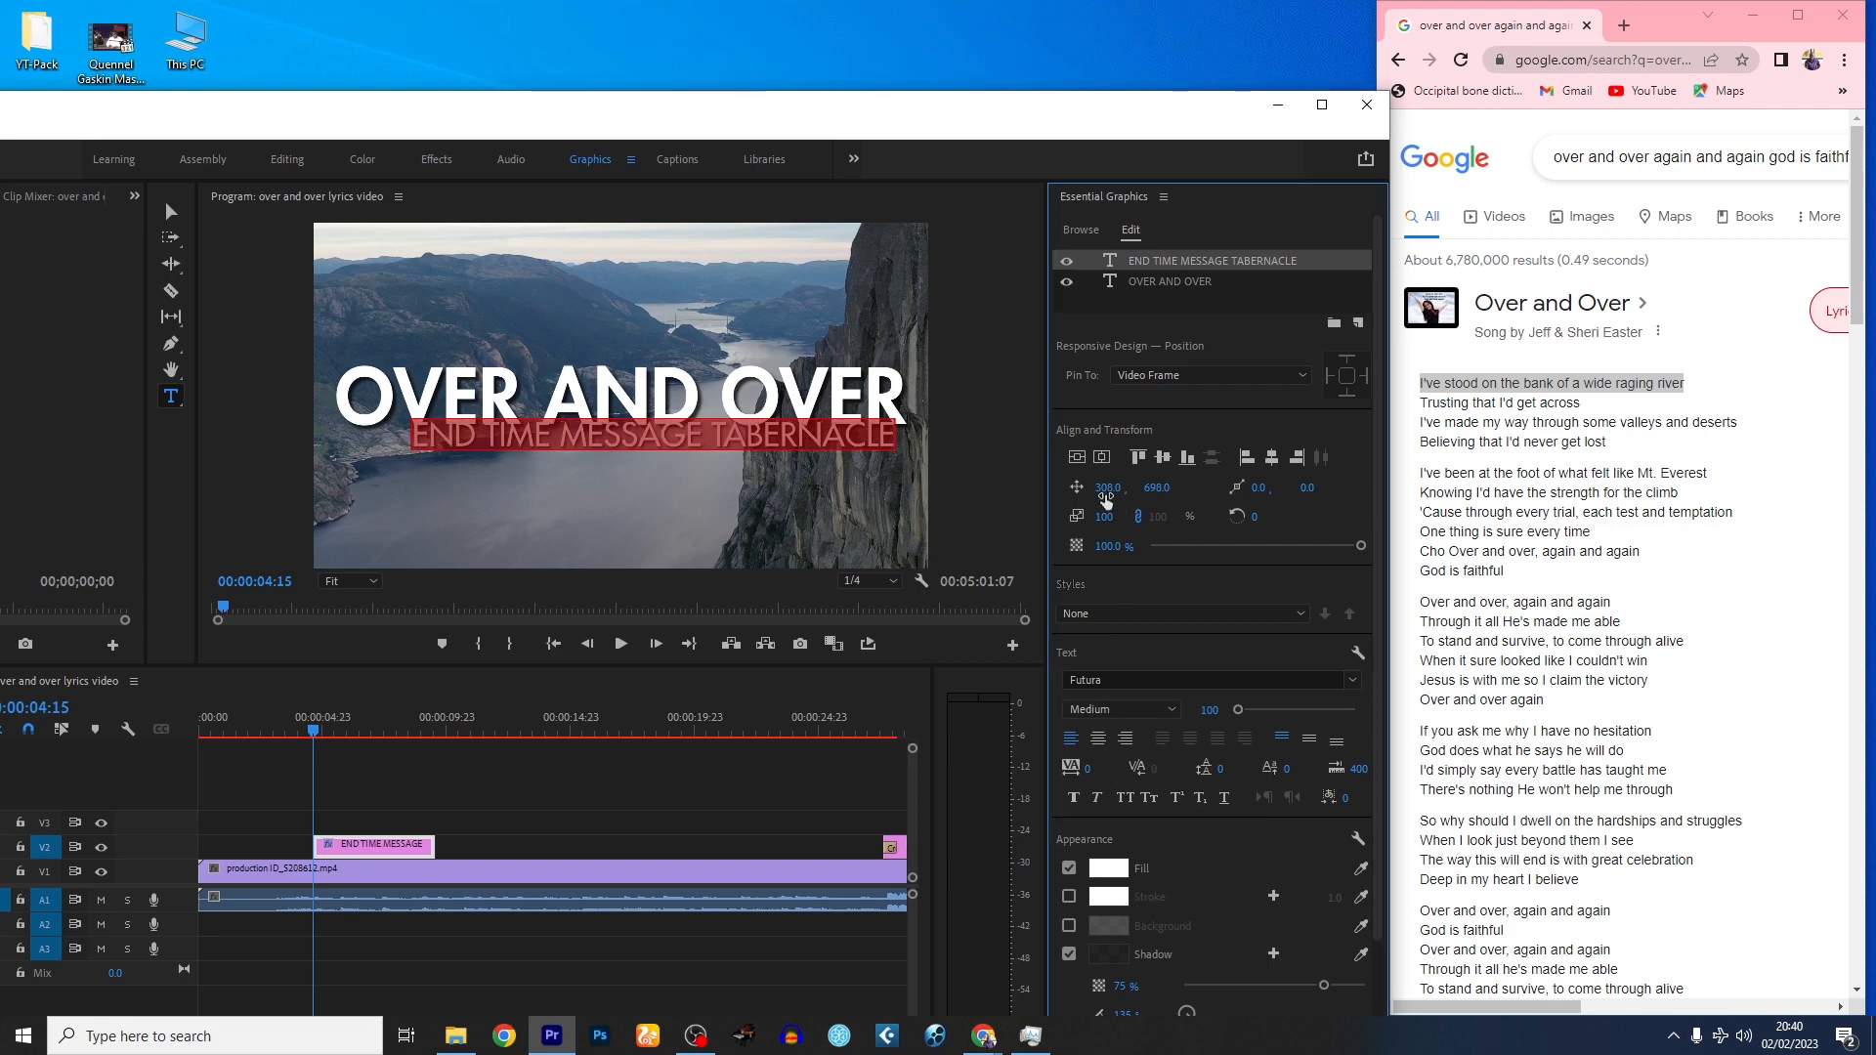
# - Centre the subtitle in the frame, then lower it below the title to a vertical position of 732.7
pyautogui.click(1078, 457)
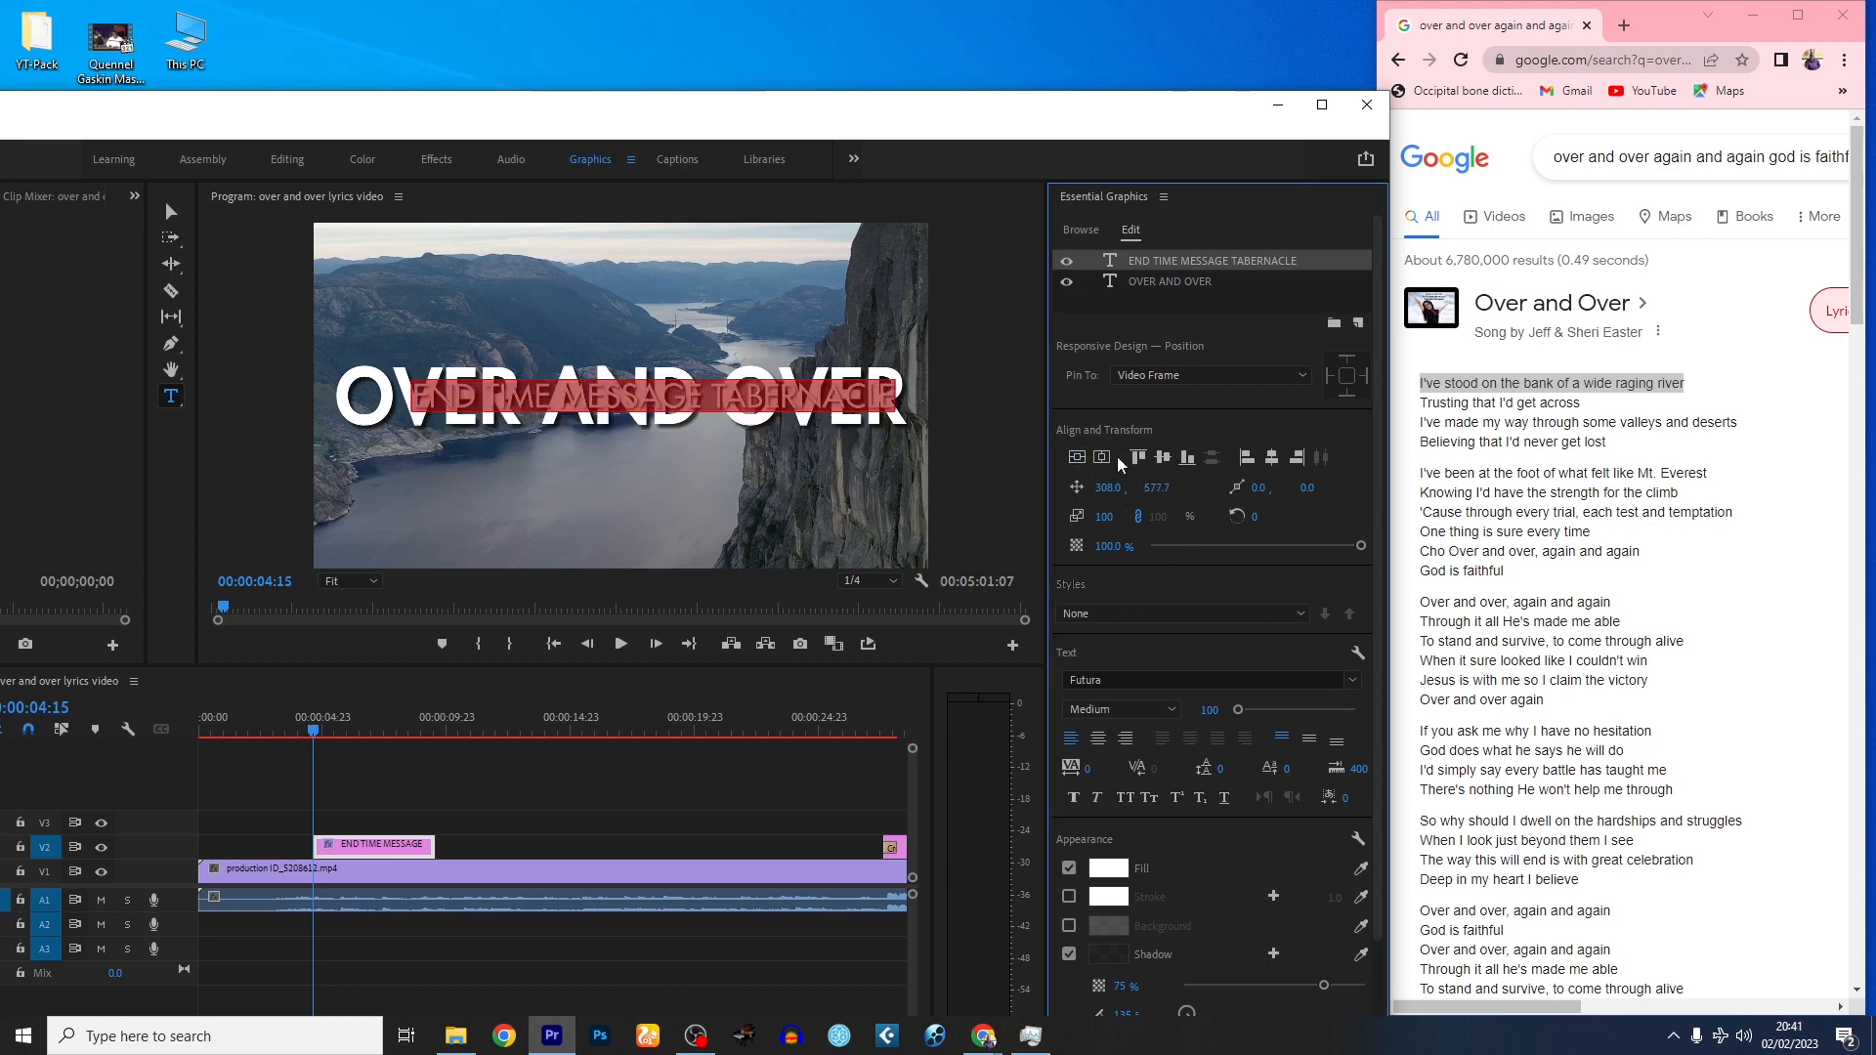
pyautogui.click(1102, 457)
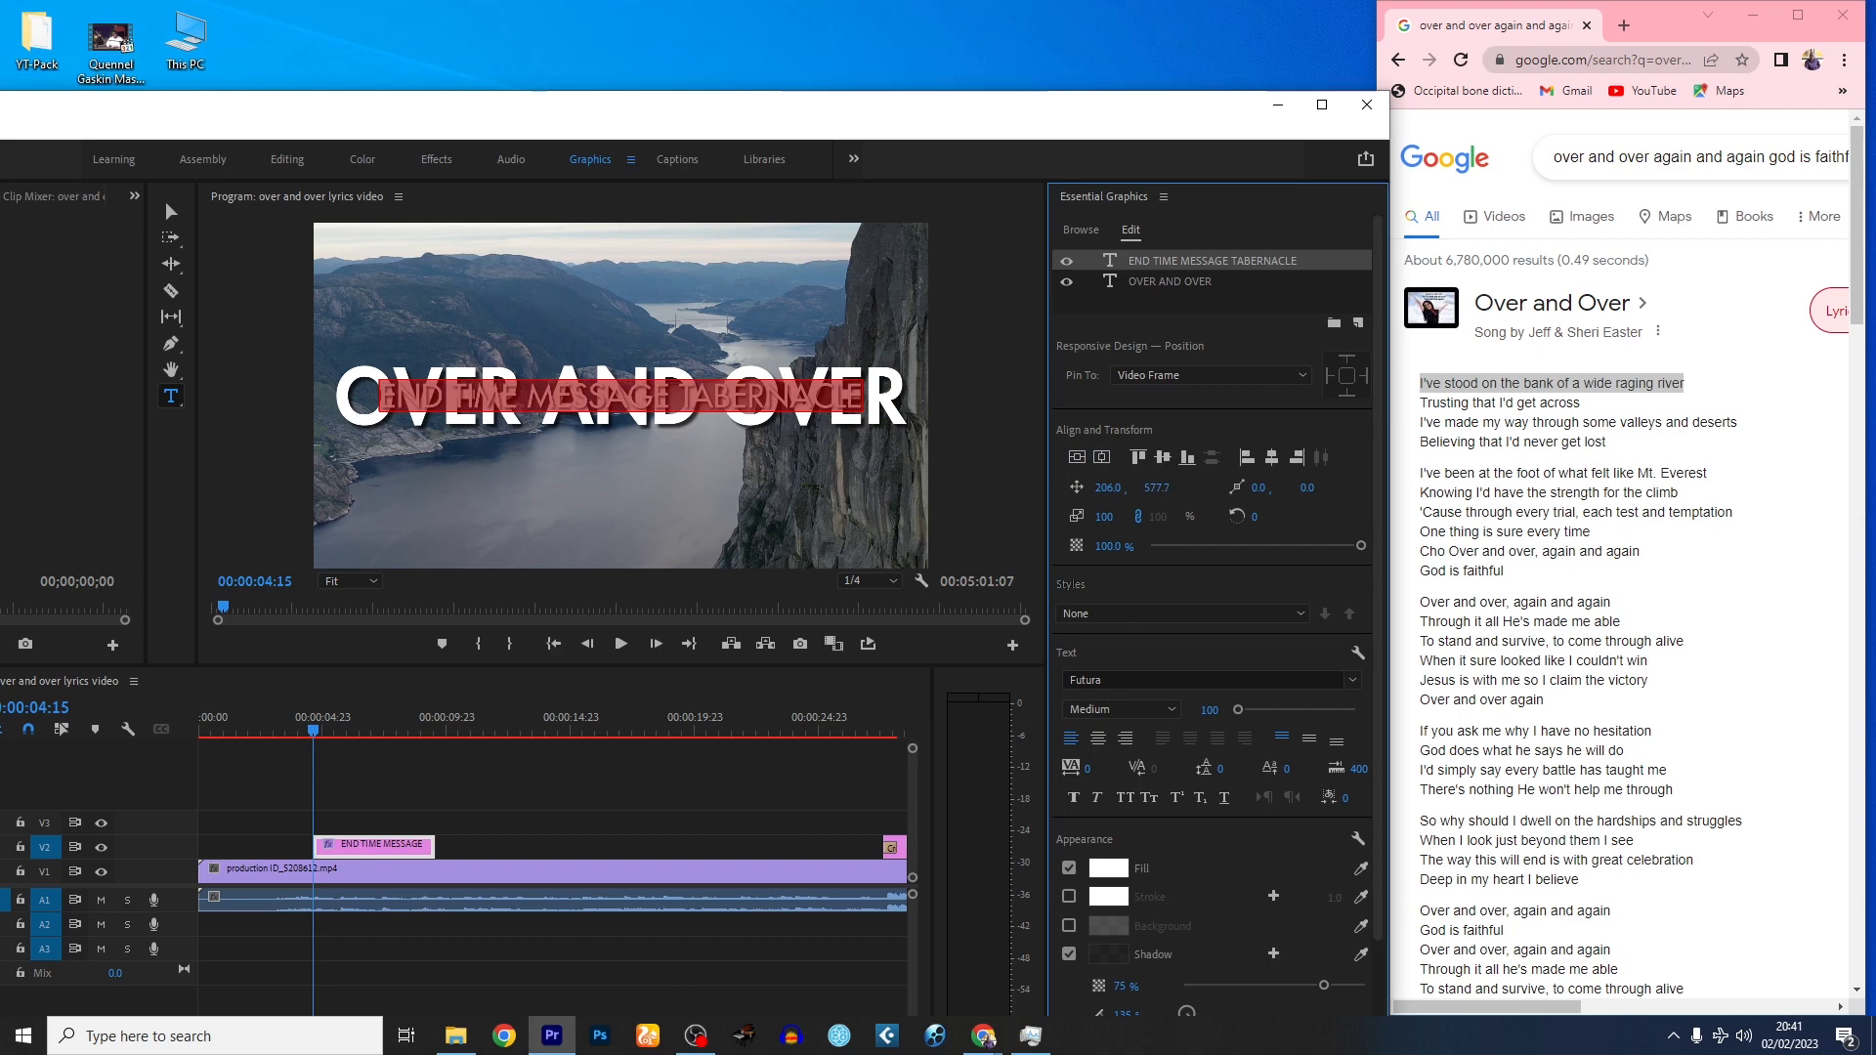
pyautogui.moveTo(1157, 487); pyautogui.dragTo(1304, 487)
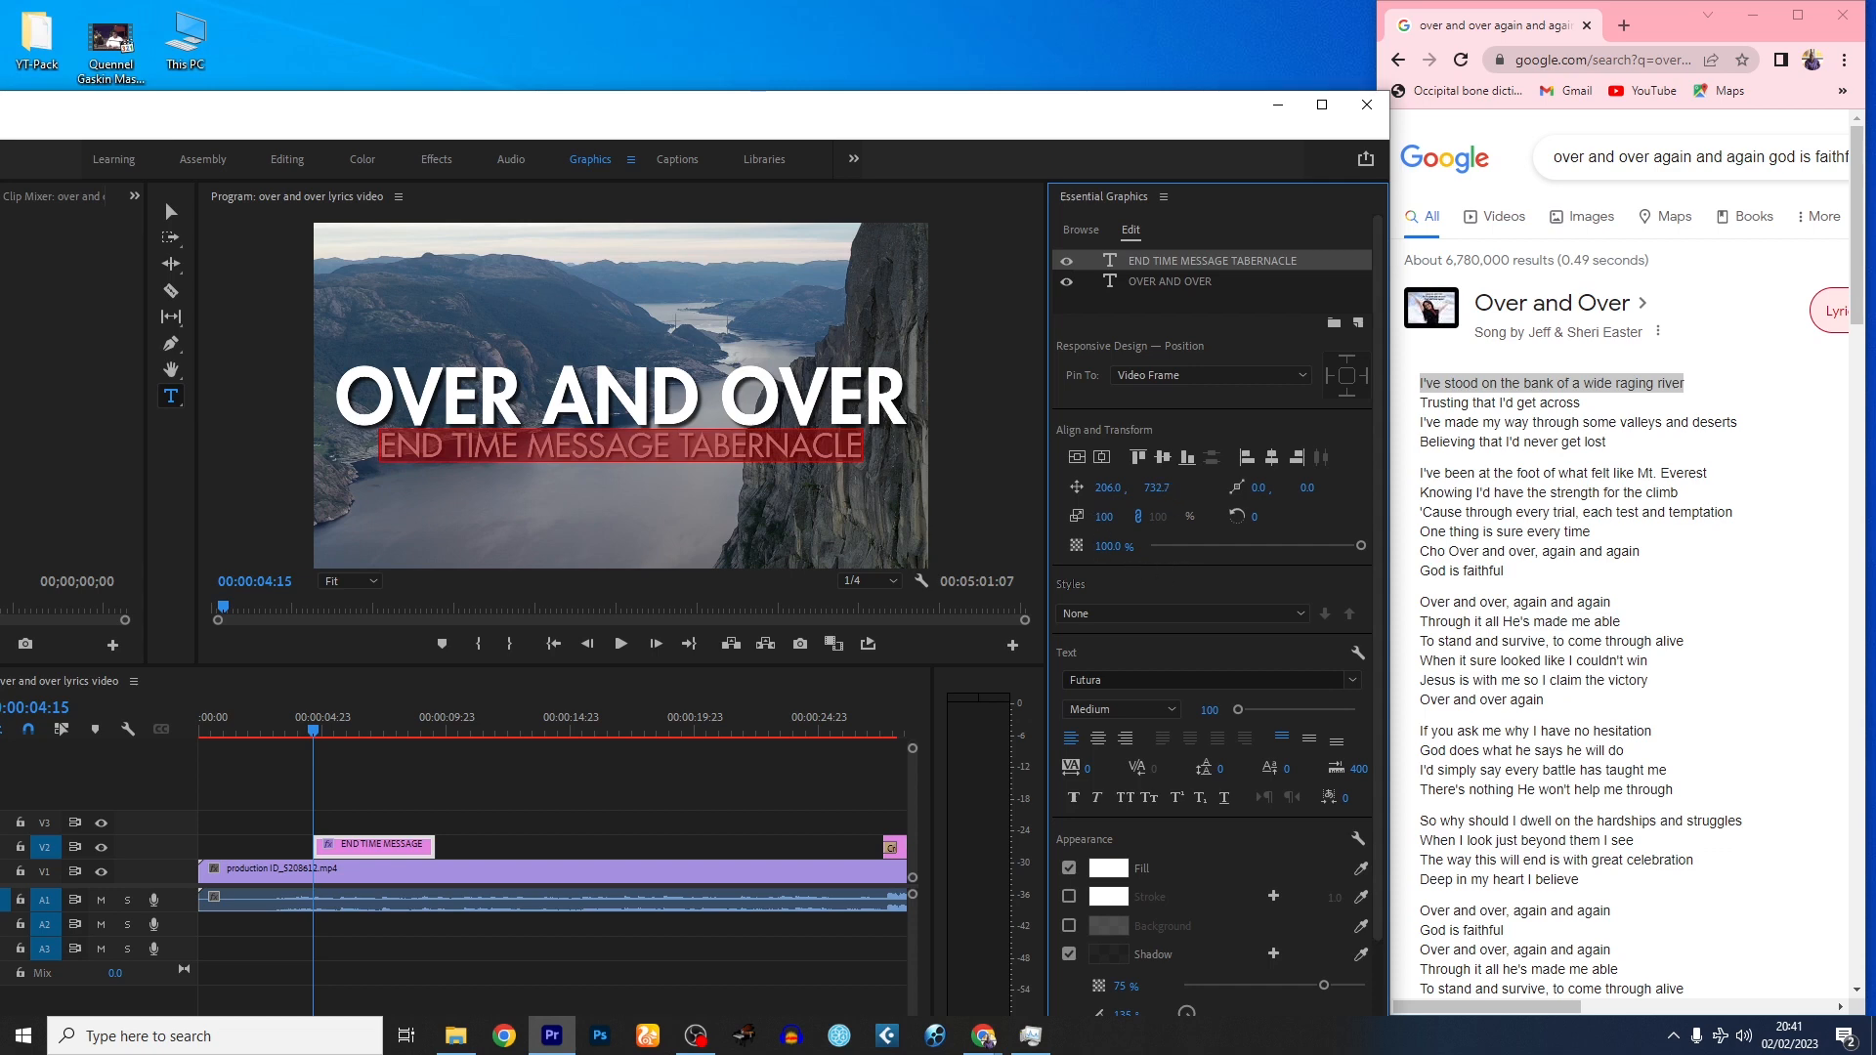
# - Set the subtitle's scale to 75 and centre it horizontally again
pyautogui.moveTo(1101, 516)
pyautogui.mouseDown()
pyautogui.moveTo(1075, 516)
pyautogui.moveTo(1106, 516)
pyautogui.mouseUp()
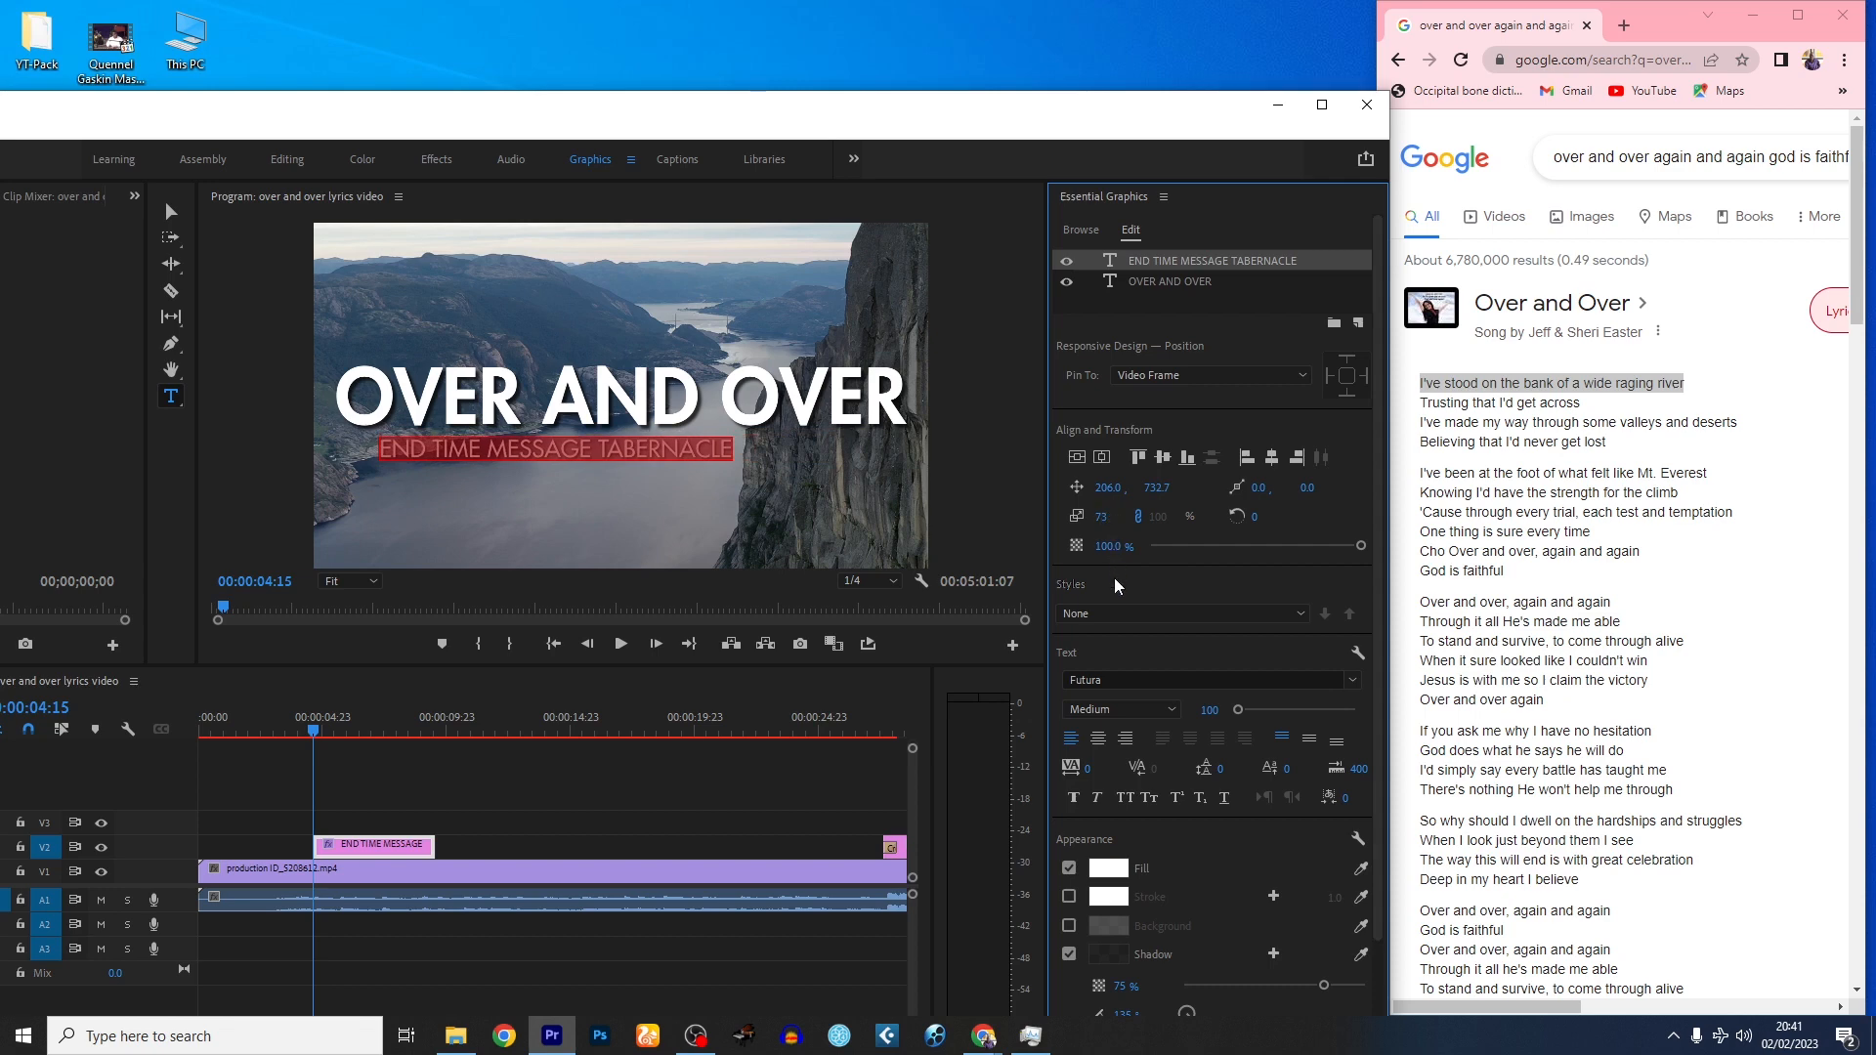
pyautogui.click(1106, 525)
pyautogui.write('75')
pyautogui.press('Return')
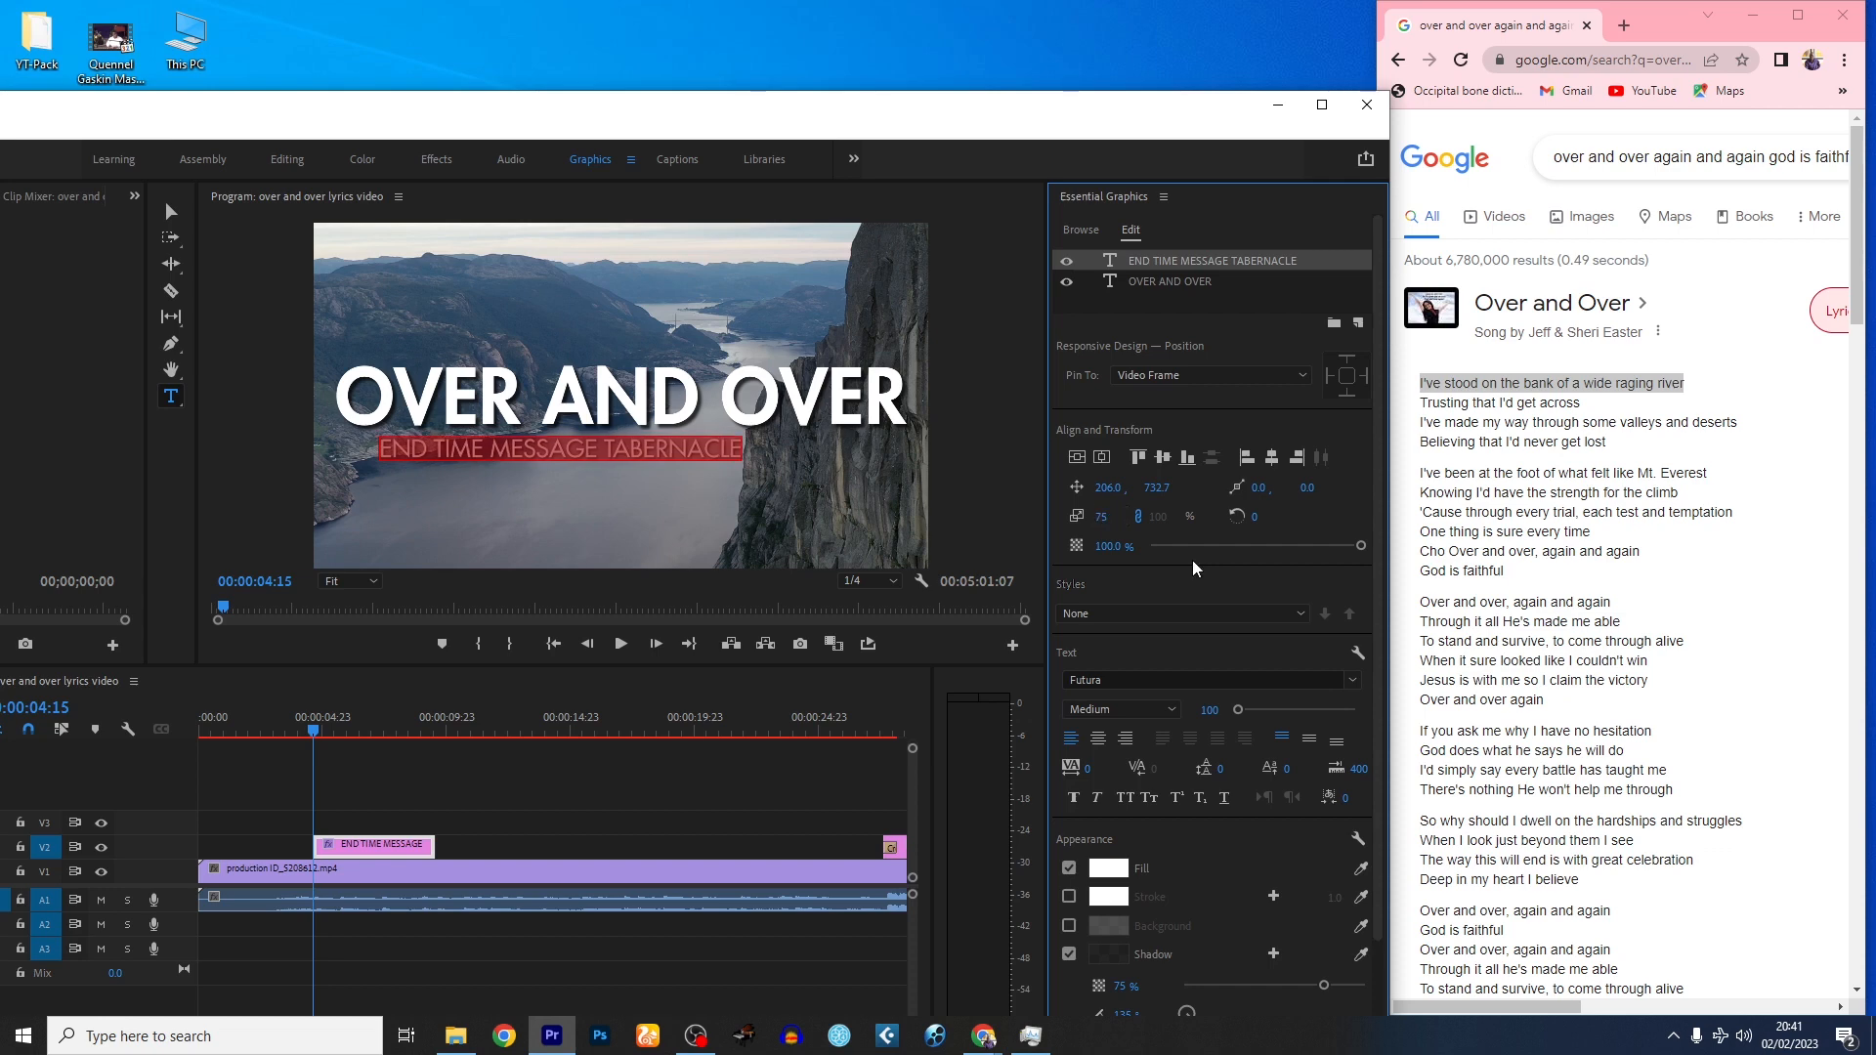
pyautogui.click(1101, 463)
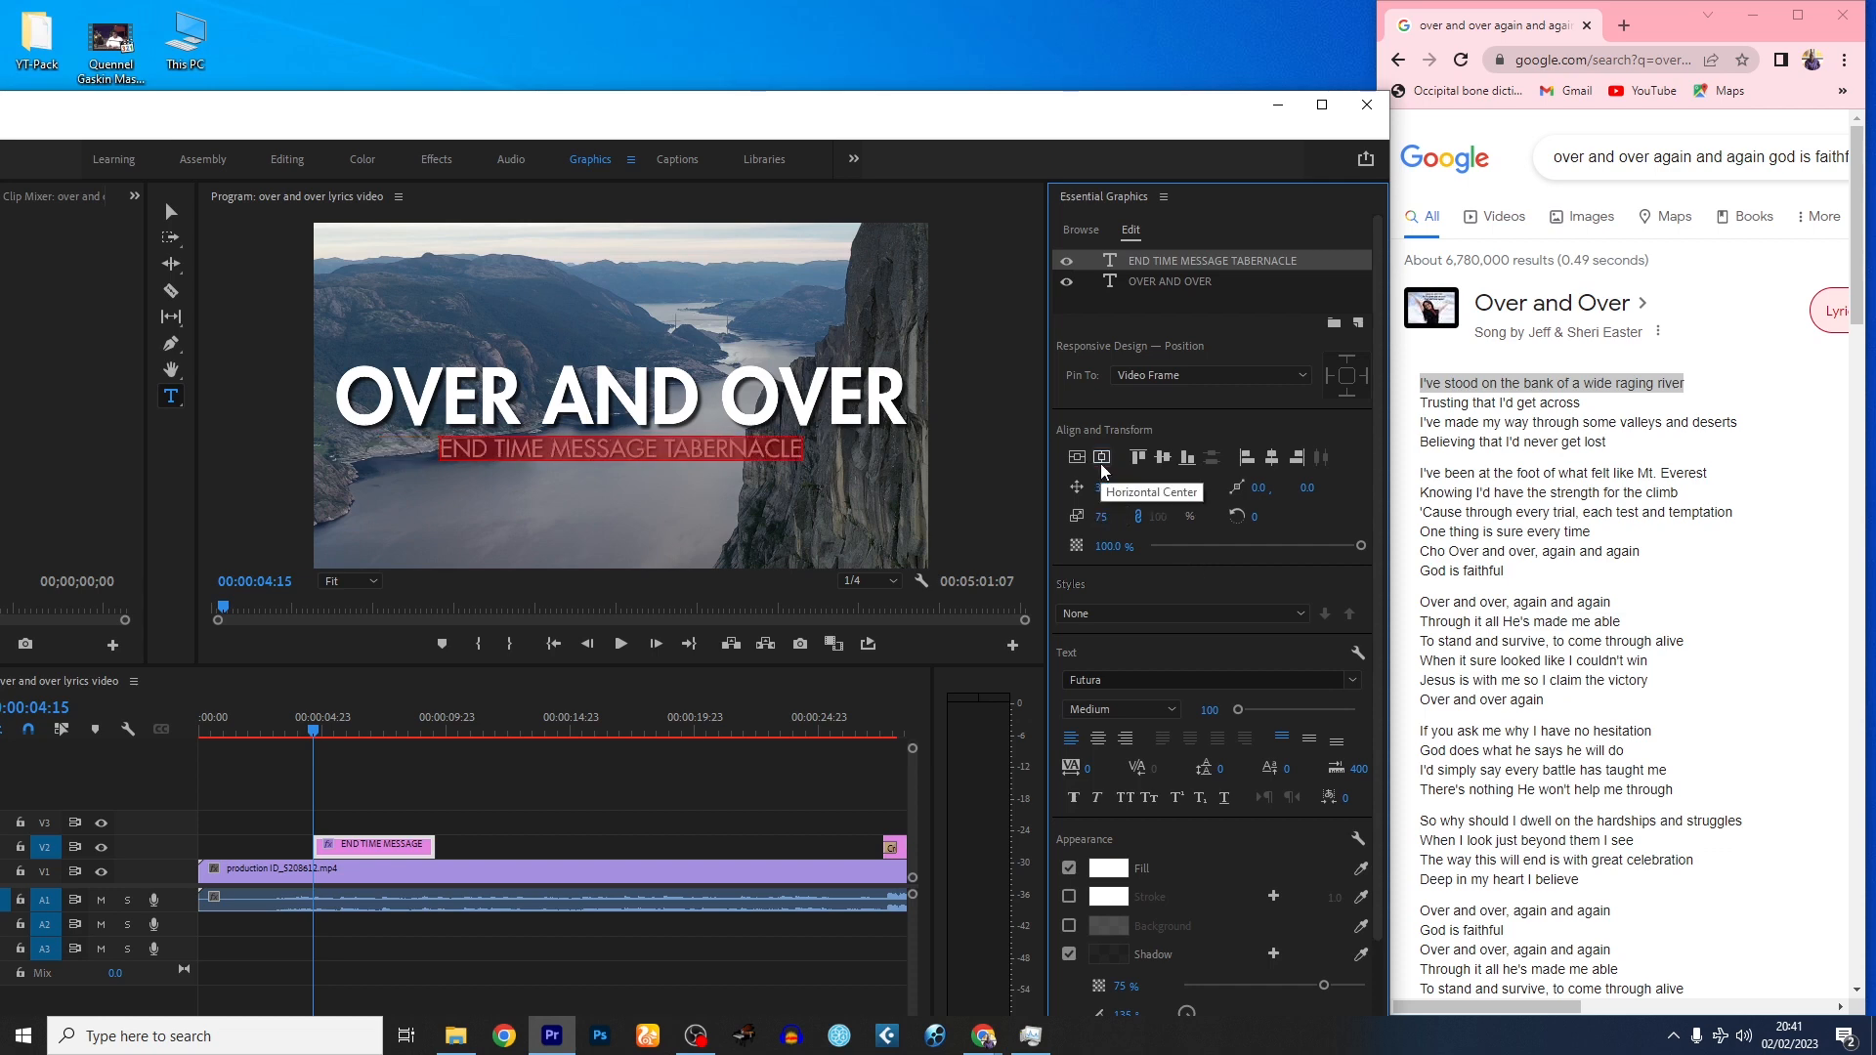
pyautogui.click(483, 876)
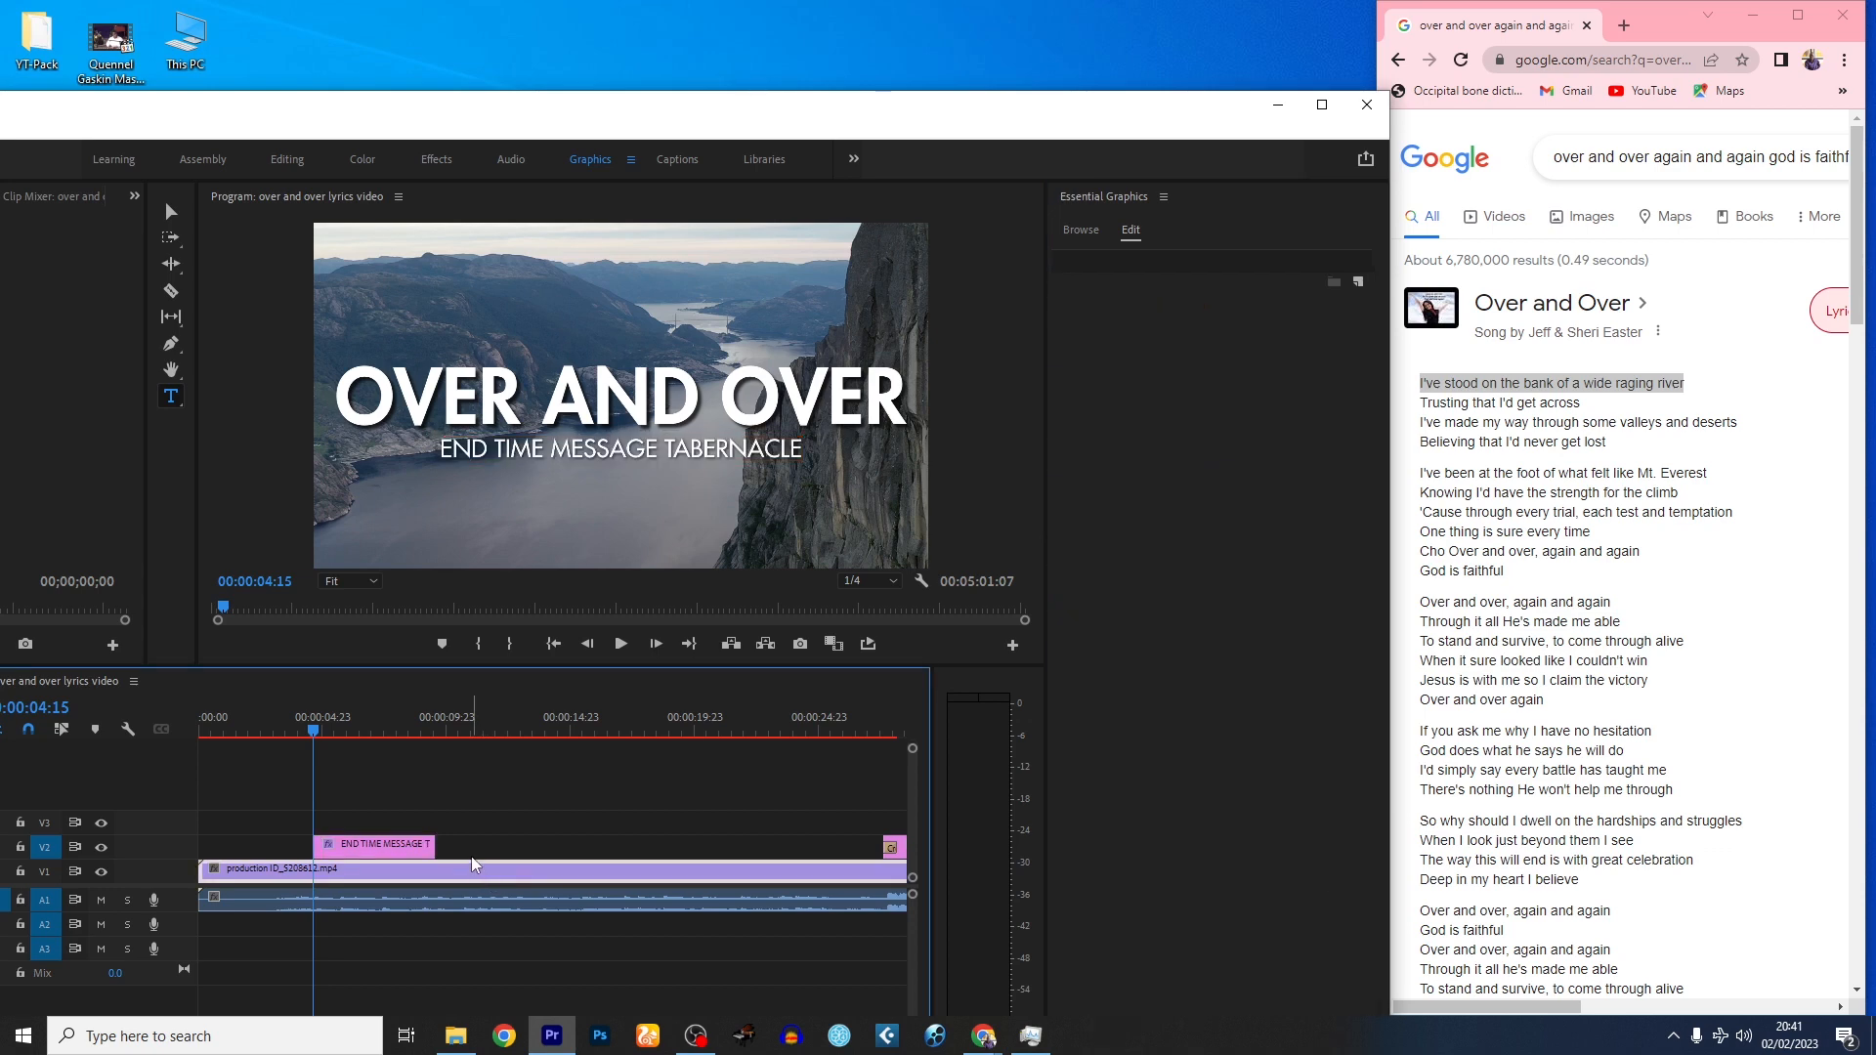
# - Export the title frame at 00:00:07:10 as a JPEG into the finals\thumbnails folder
pyautogui.click(382, 844)
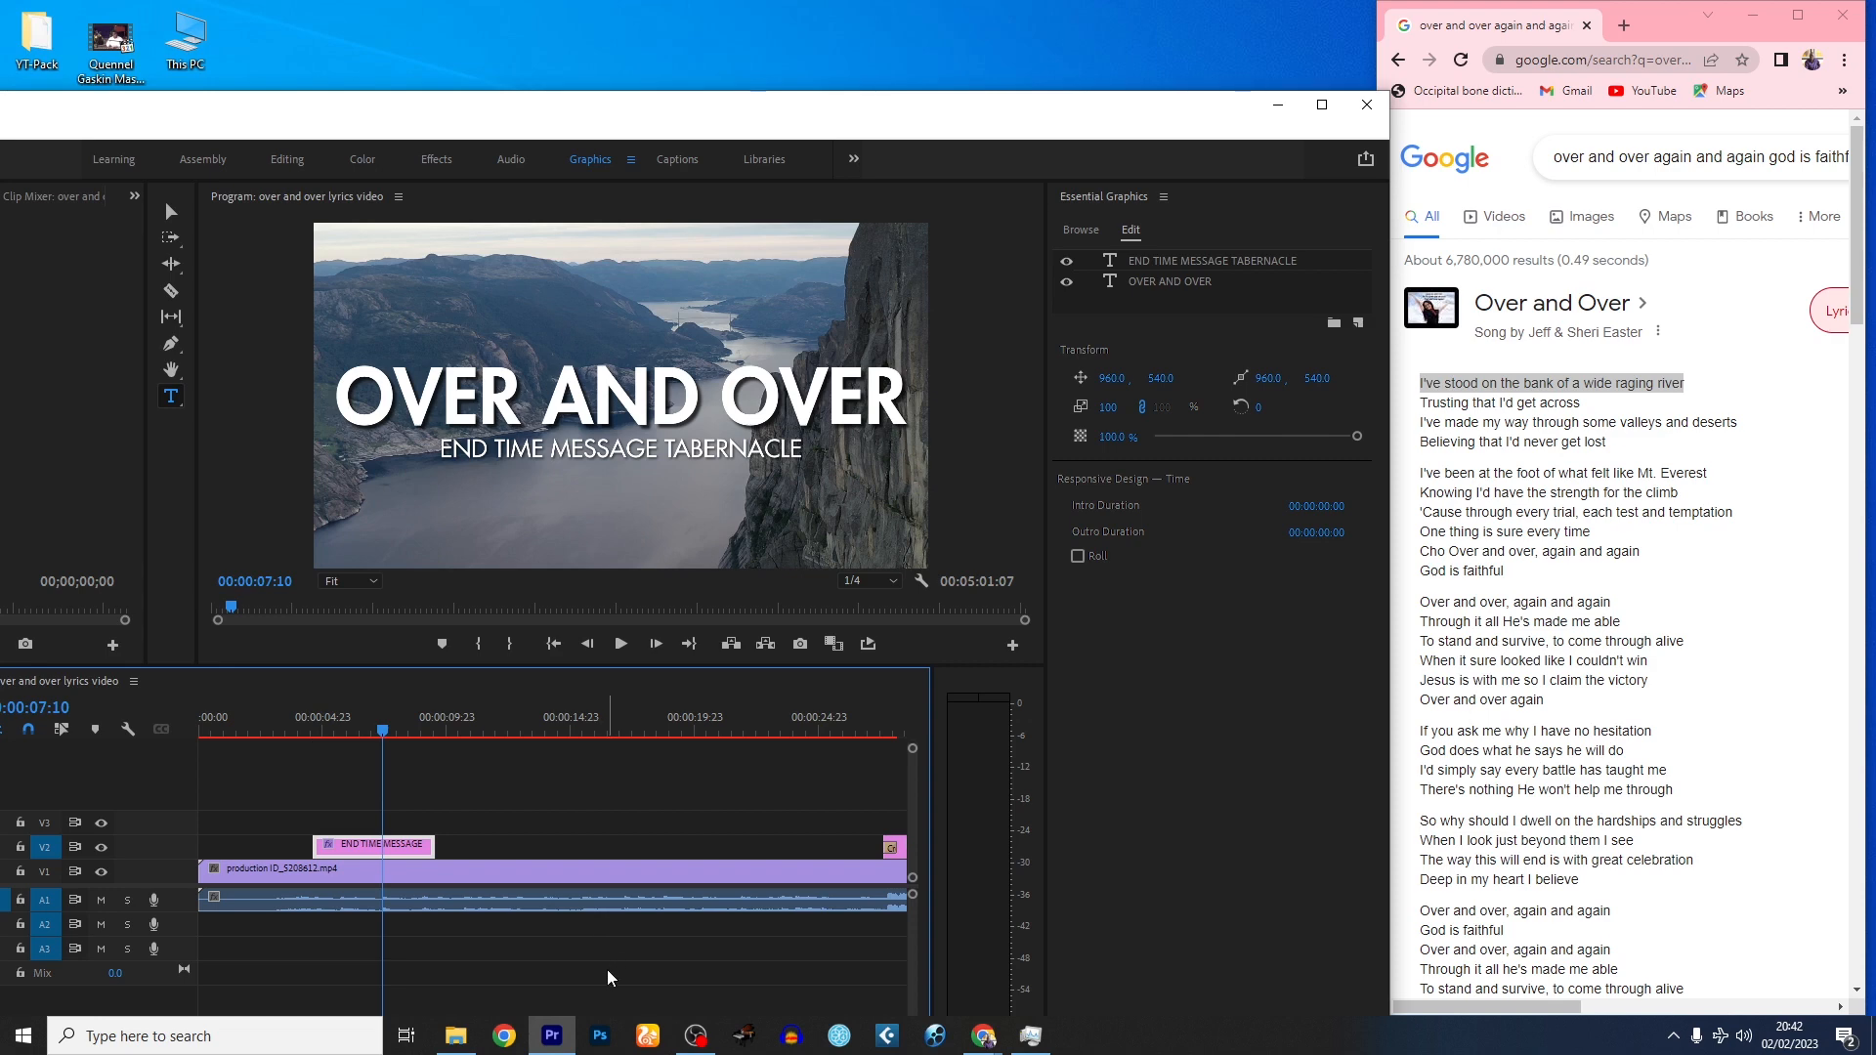
pyautogui.click(800, 649)
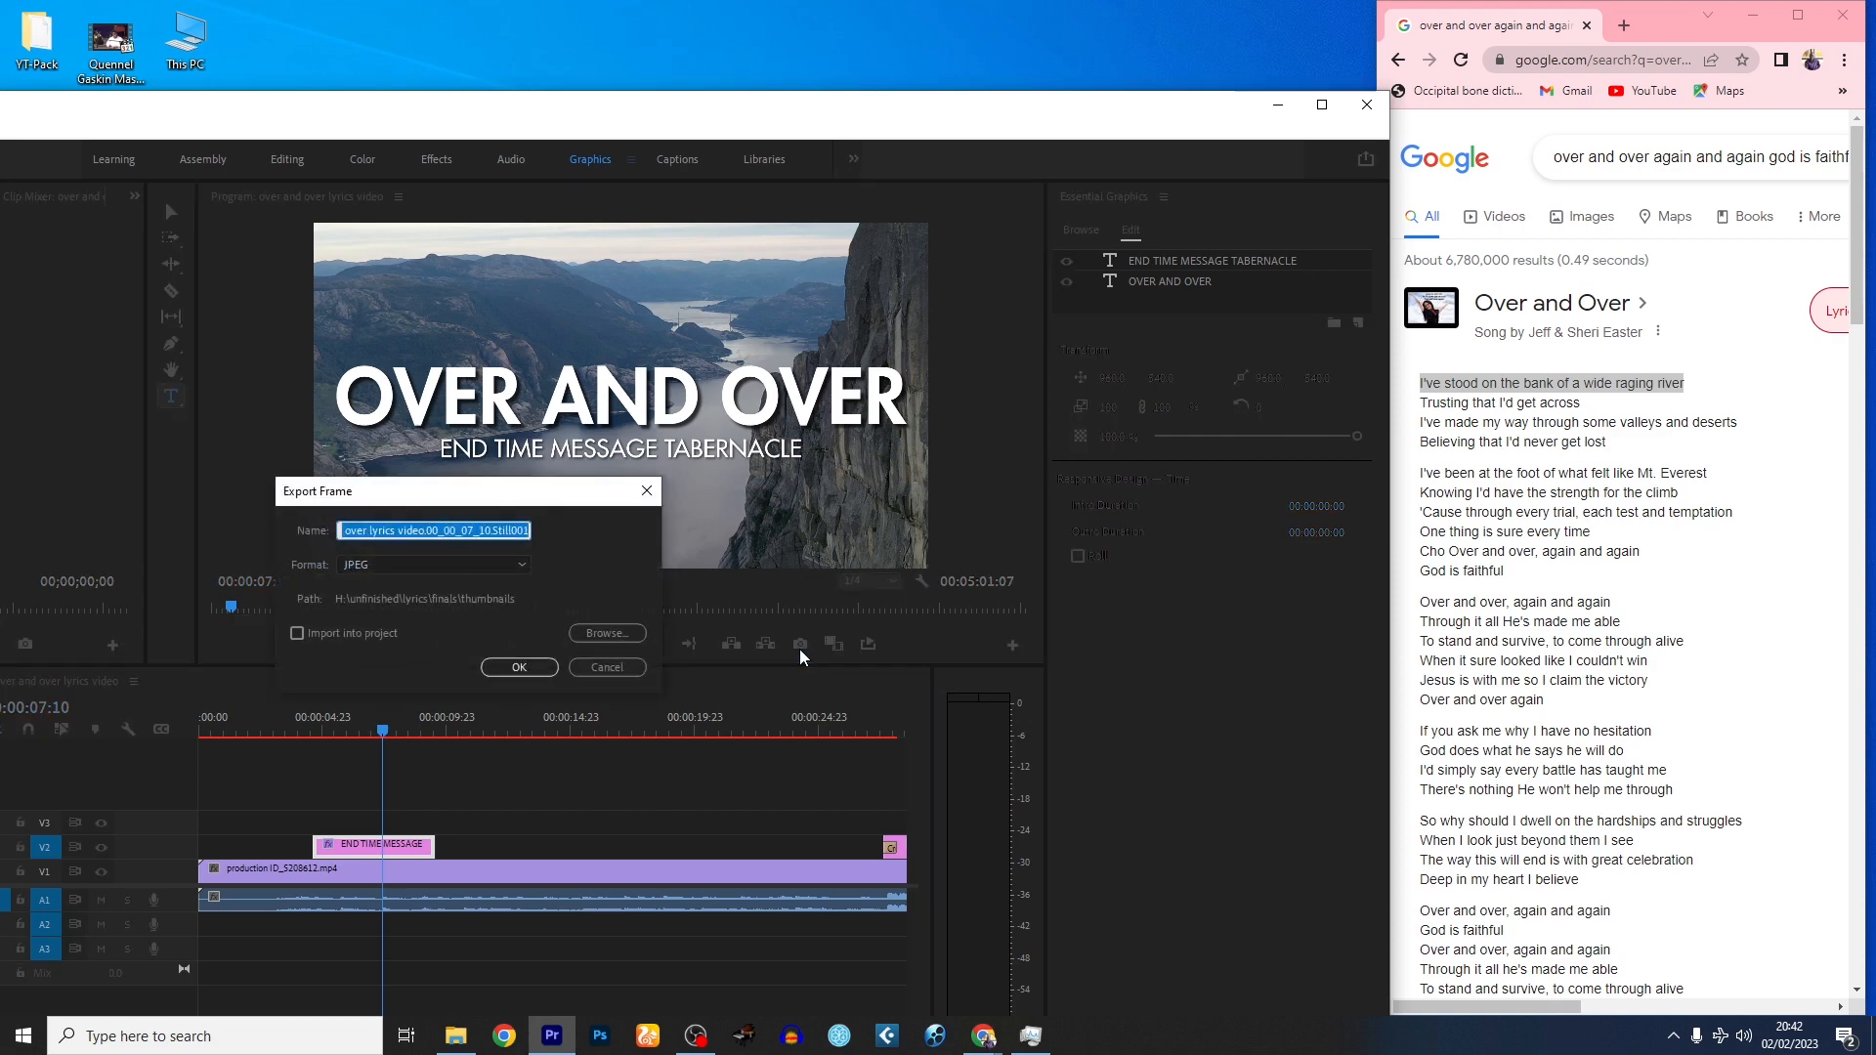
pyautogui.click(457, 575)
pyautogui.click(457, 570)
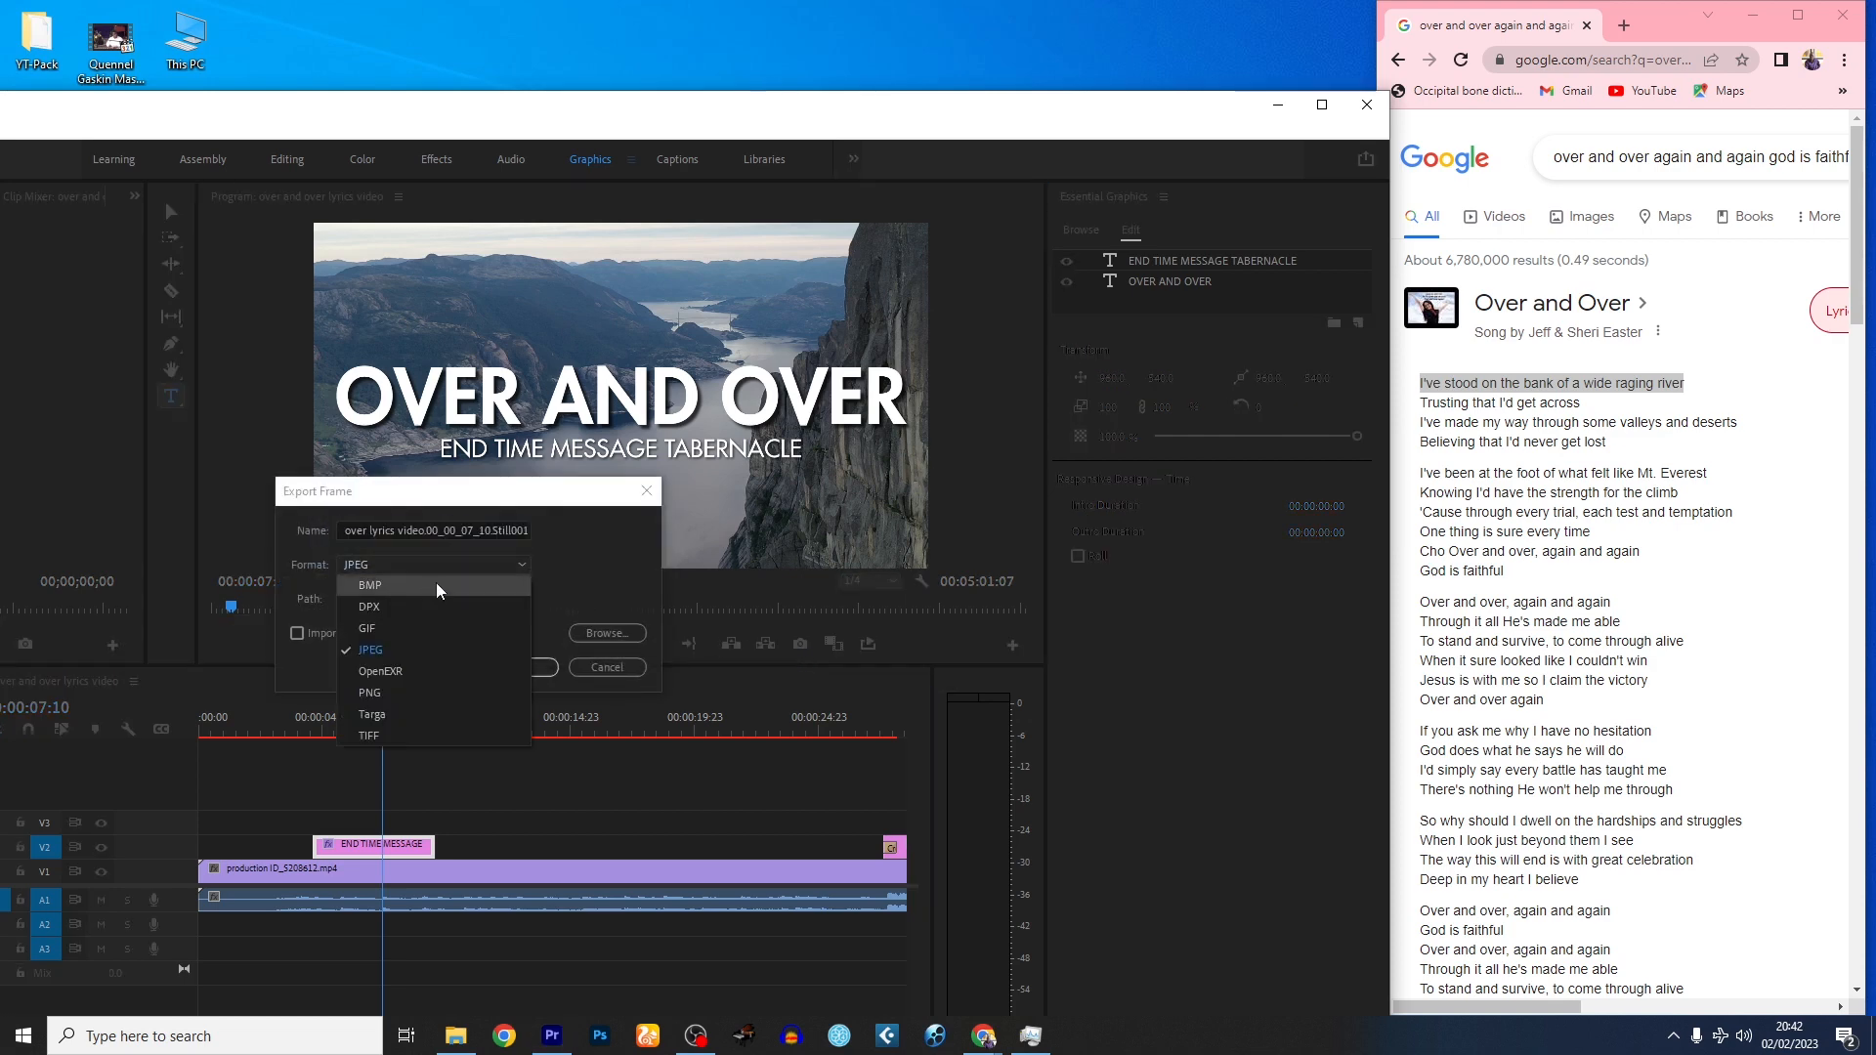
pyautogui.click(374, 664)
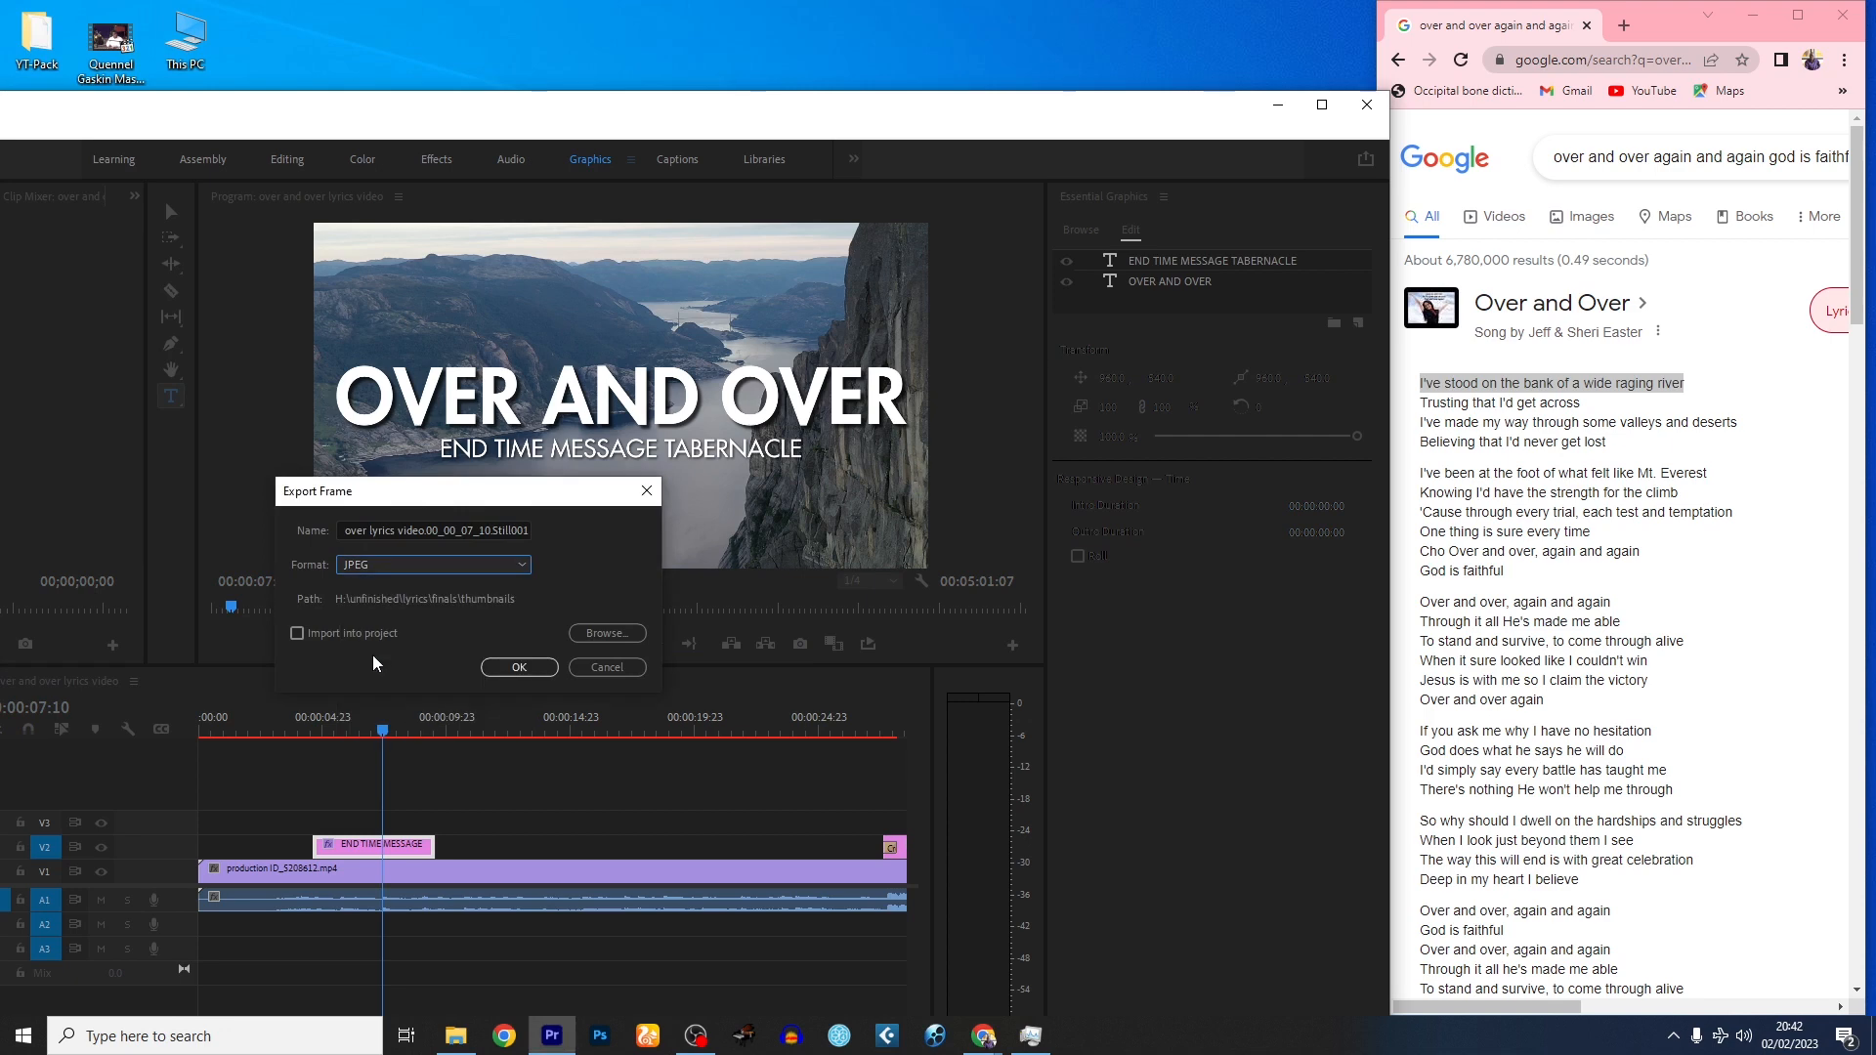
pyautogui.click(611, 636)
pyautogui.hotkey('alt', 'Up')
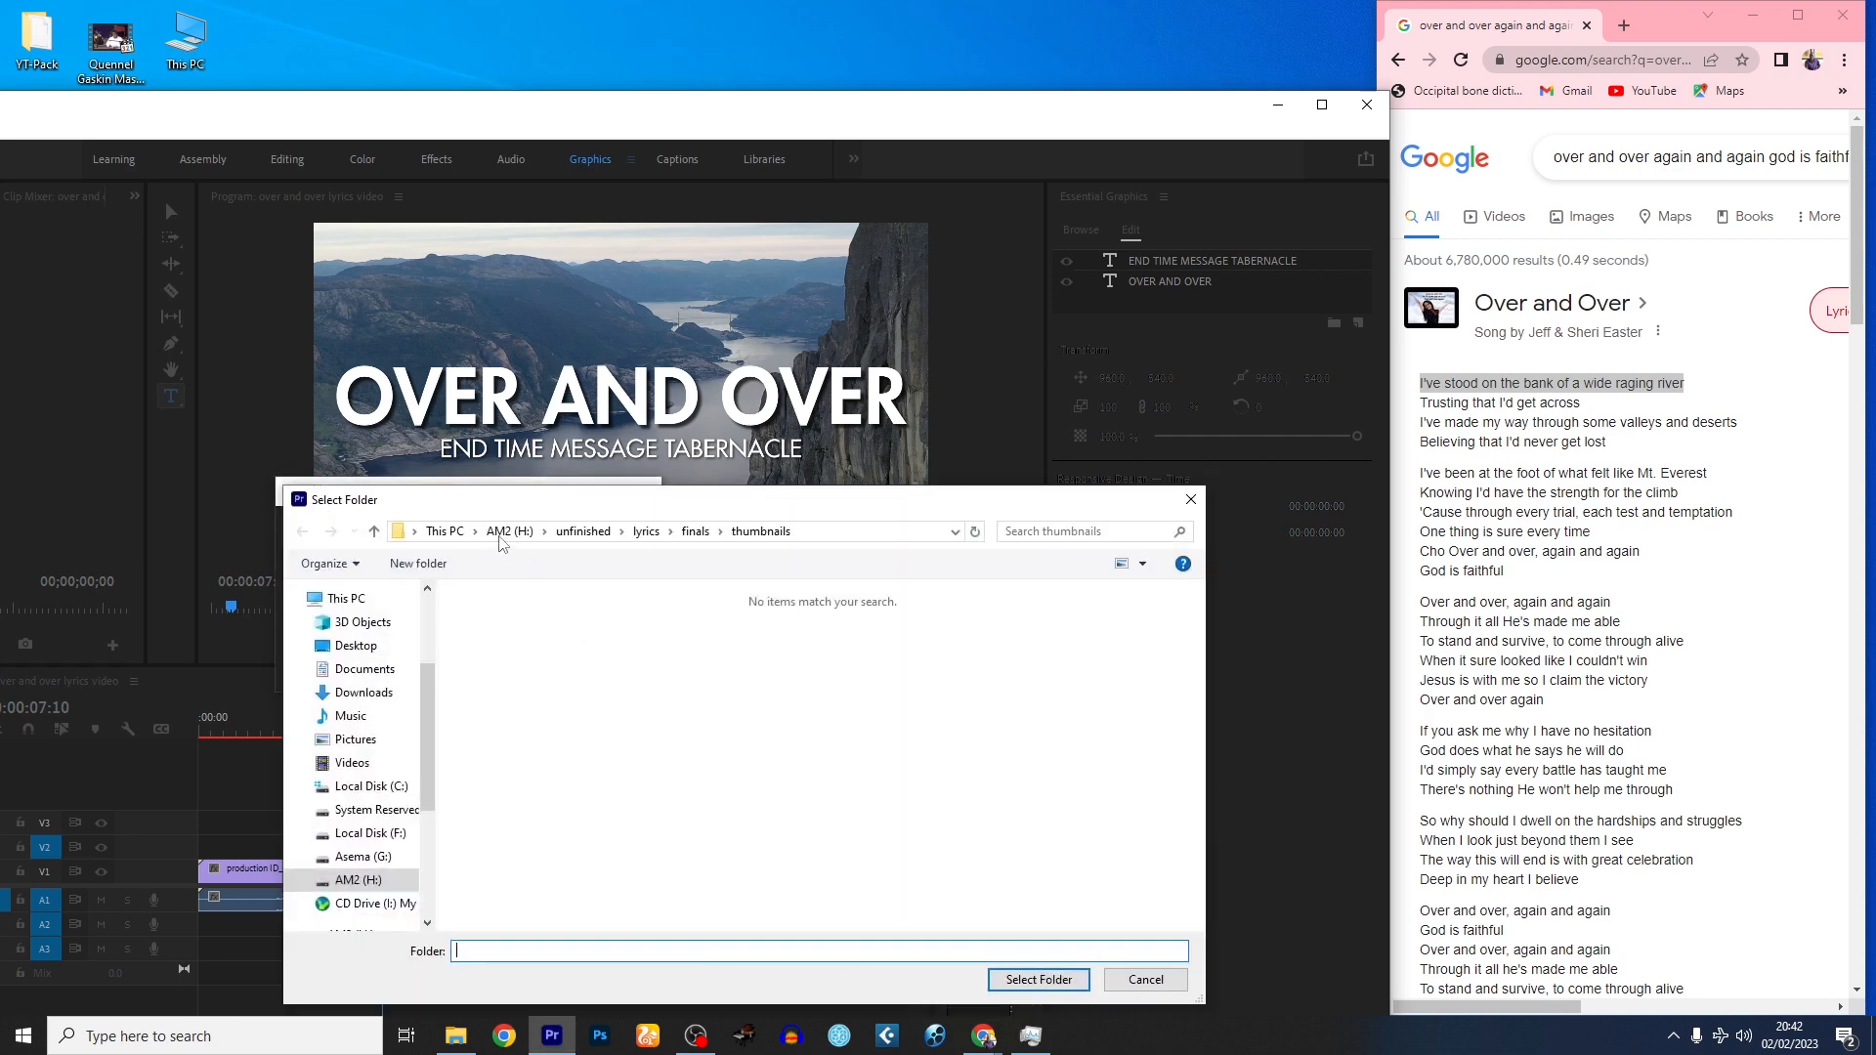
pyautogui.click(740, 687)
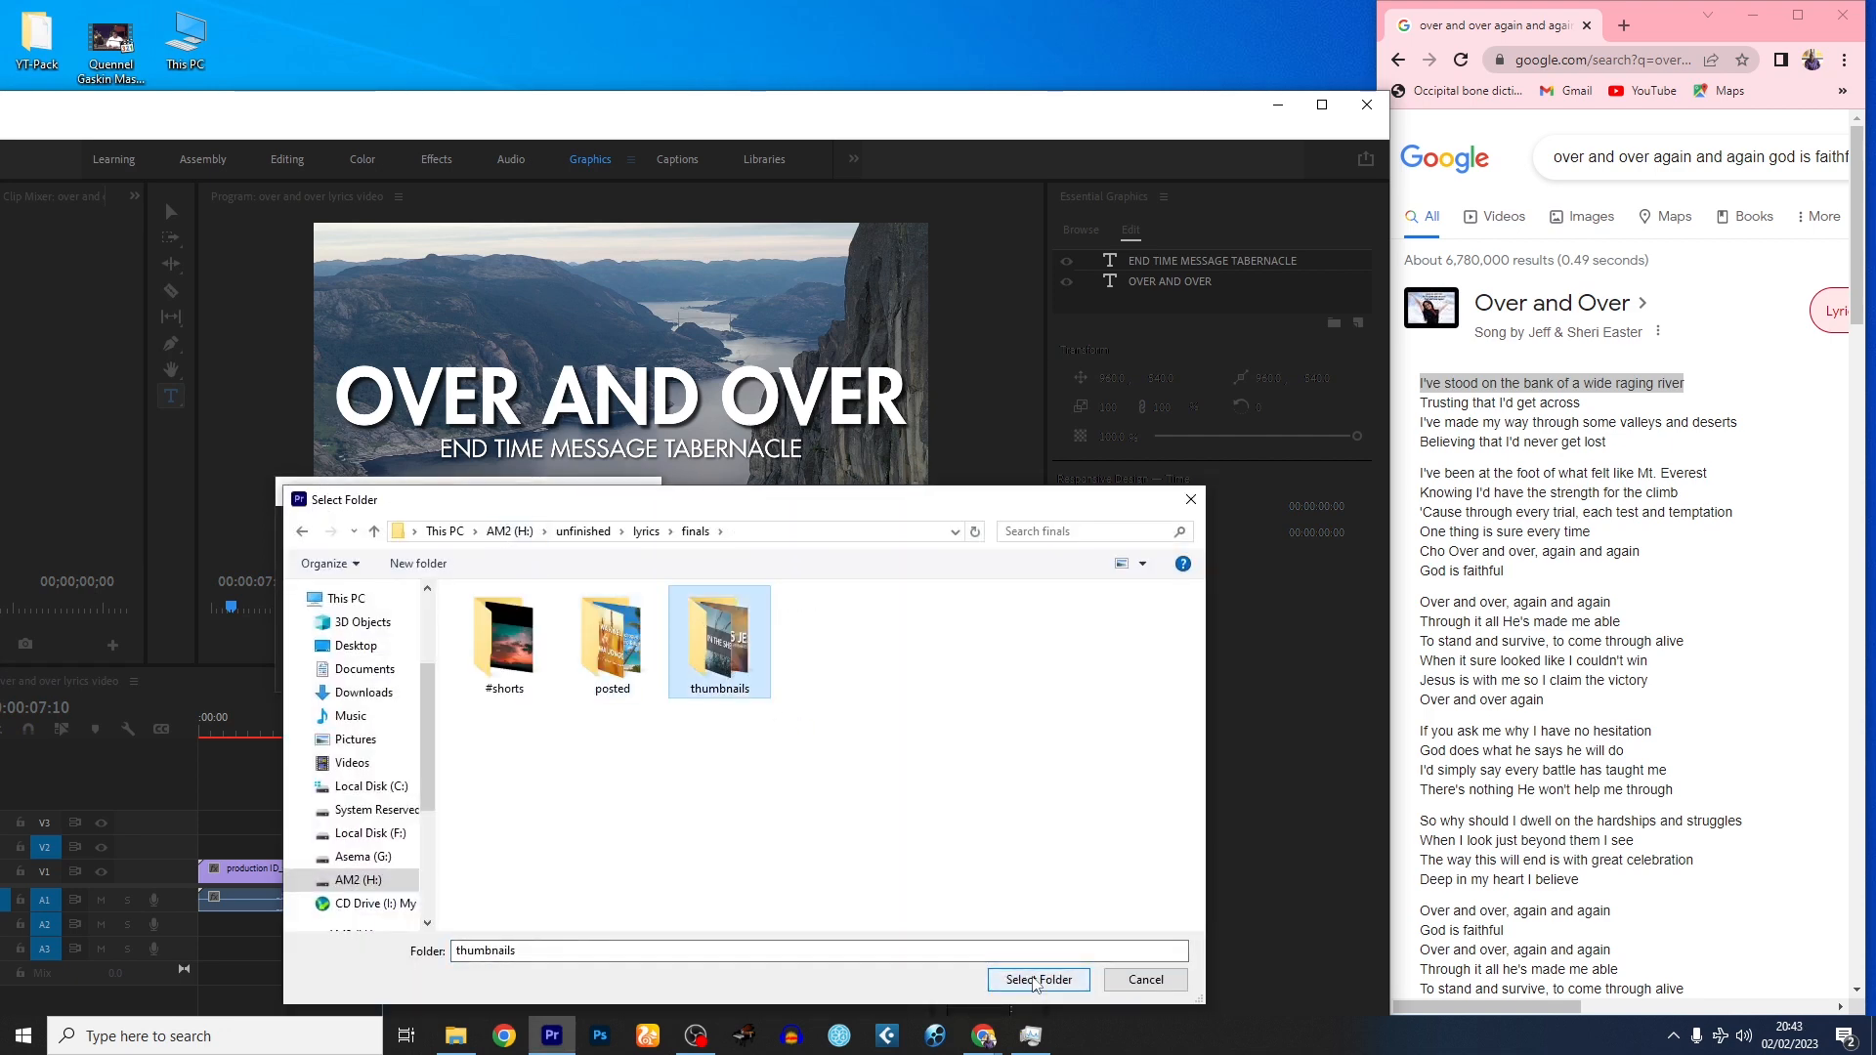
pyautogui.click(1035, 980)
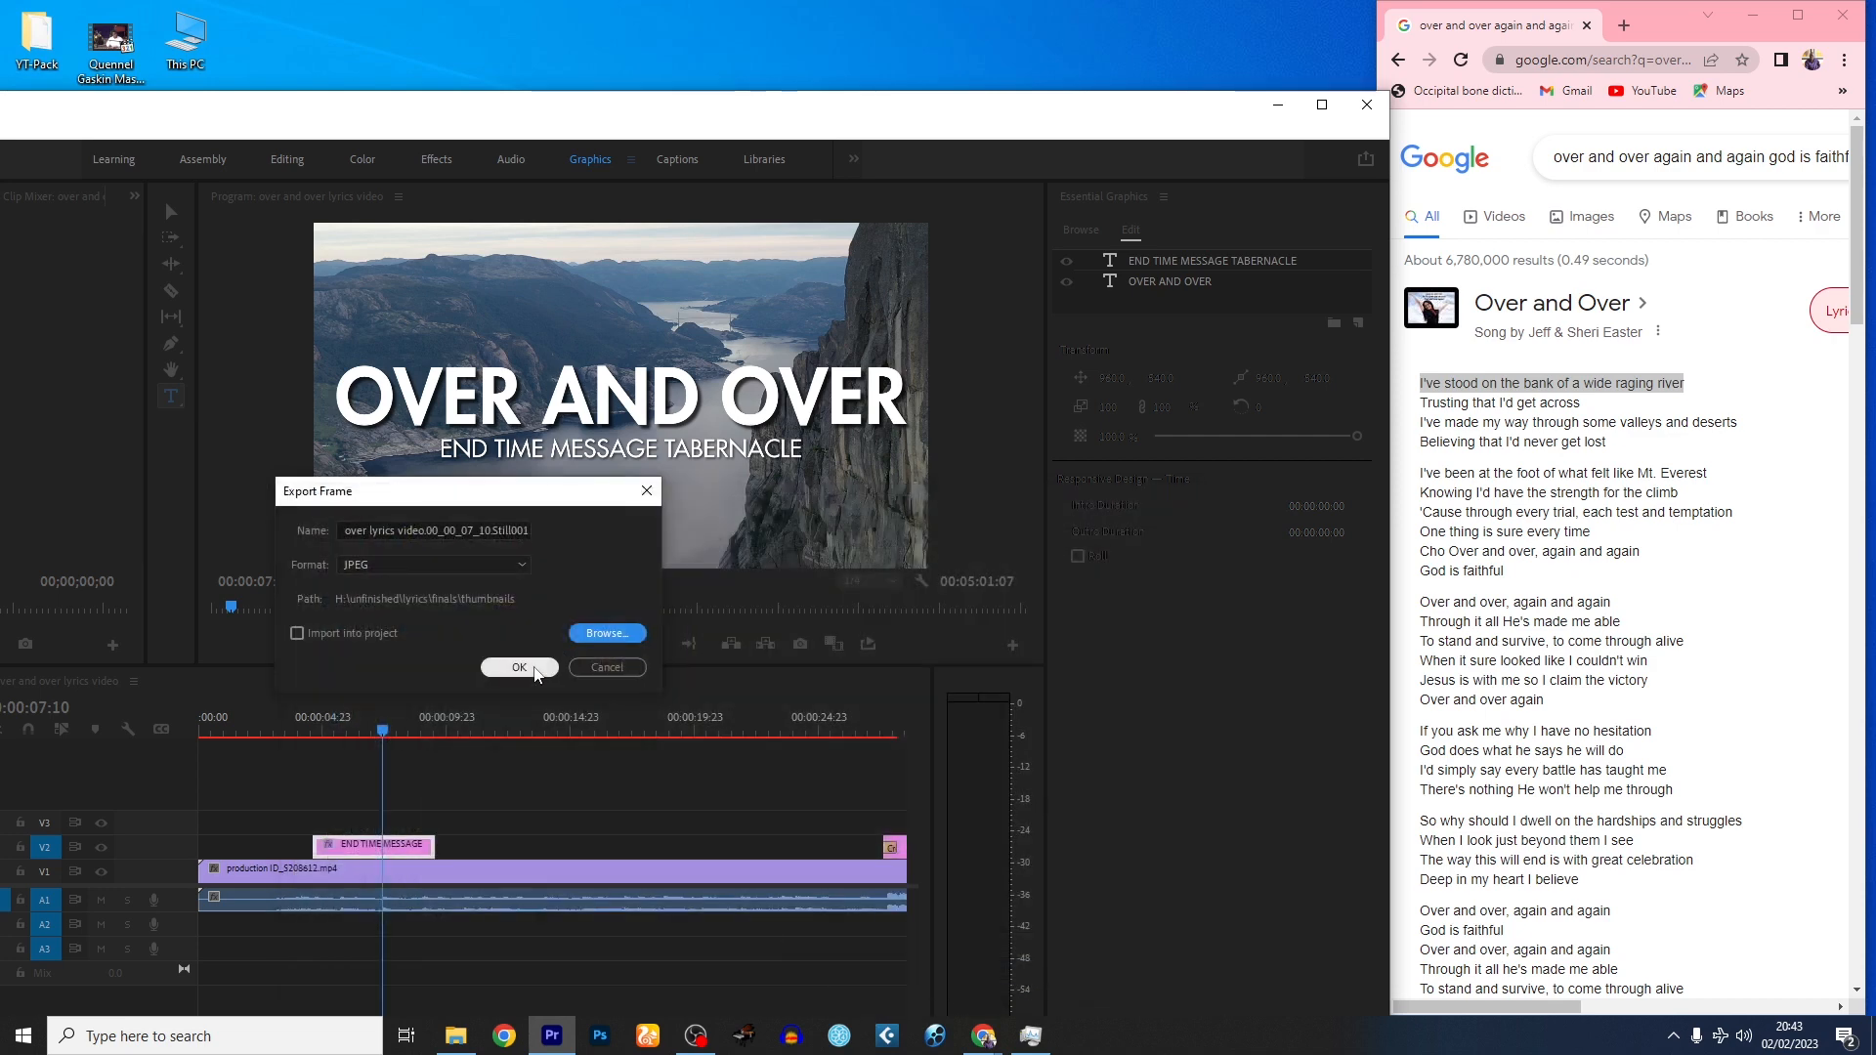
pyautogui.click(519, 667)
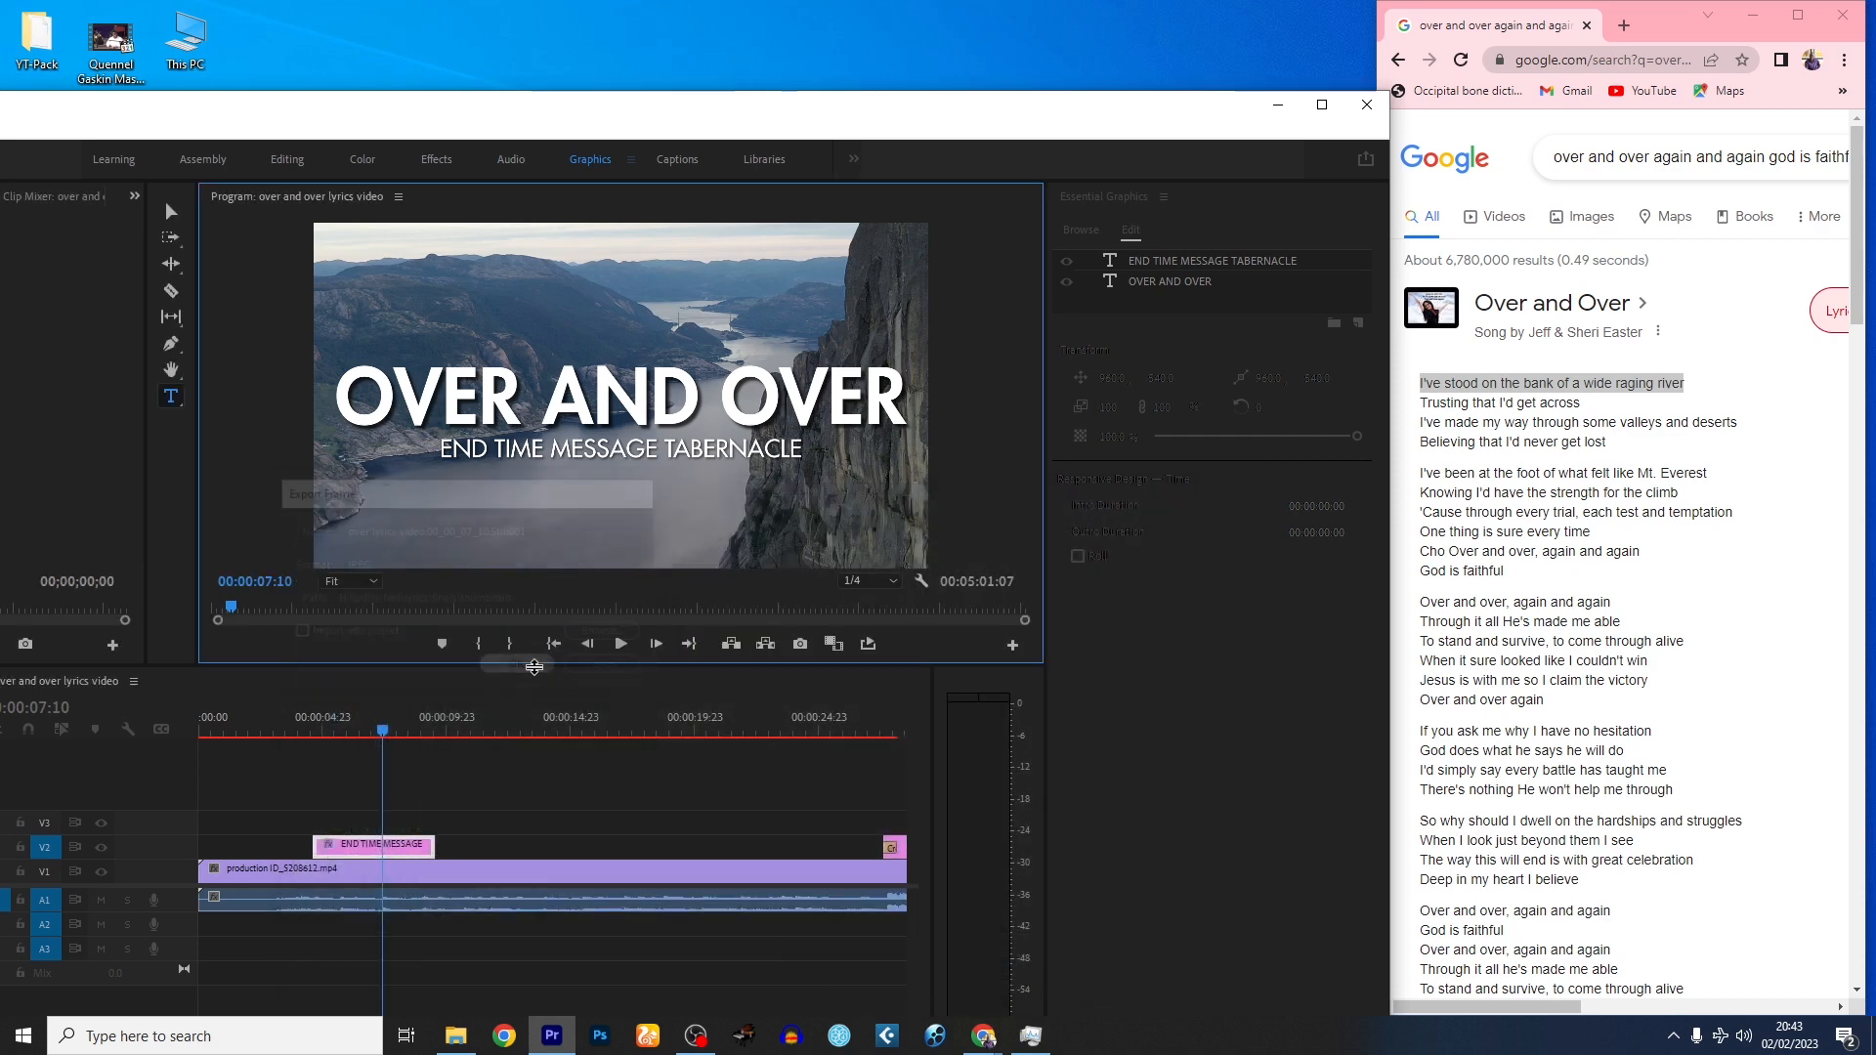
# - Extend the start of the opening title clip back to the beginning of the sequence
pyautogui.click(334, 870)
pyautogui.press('-')
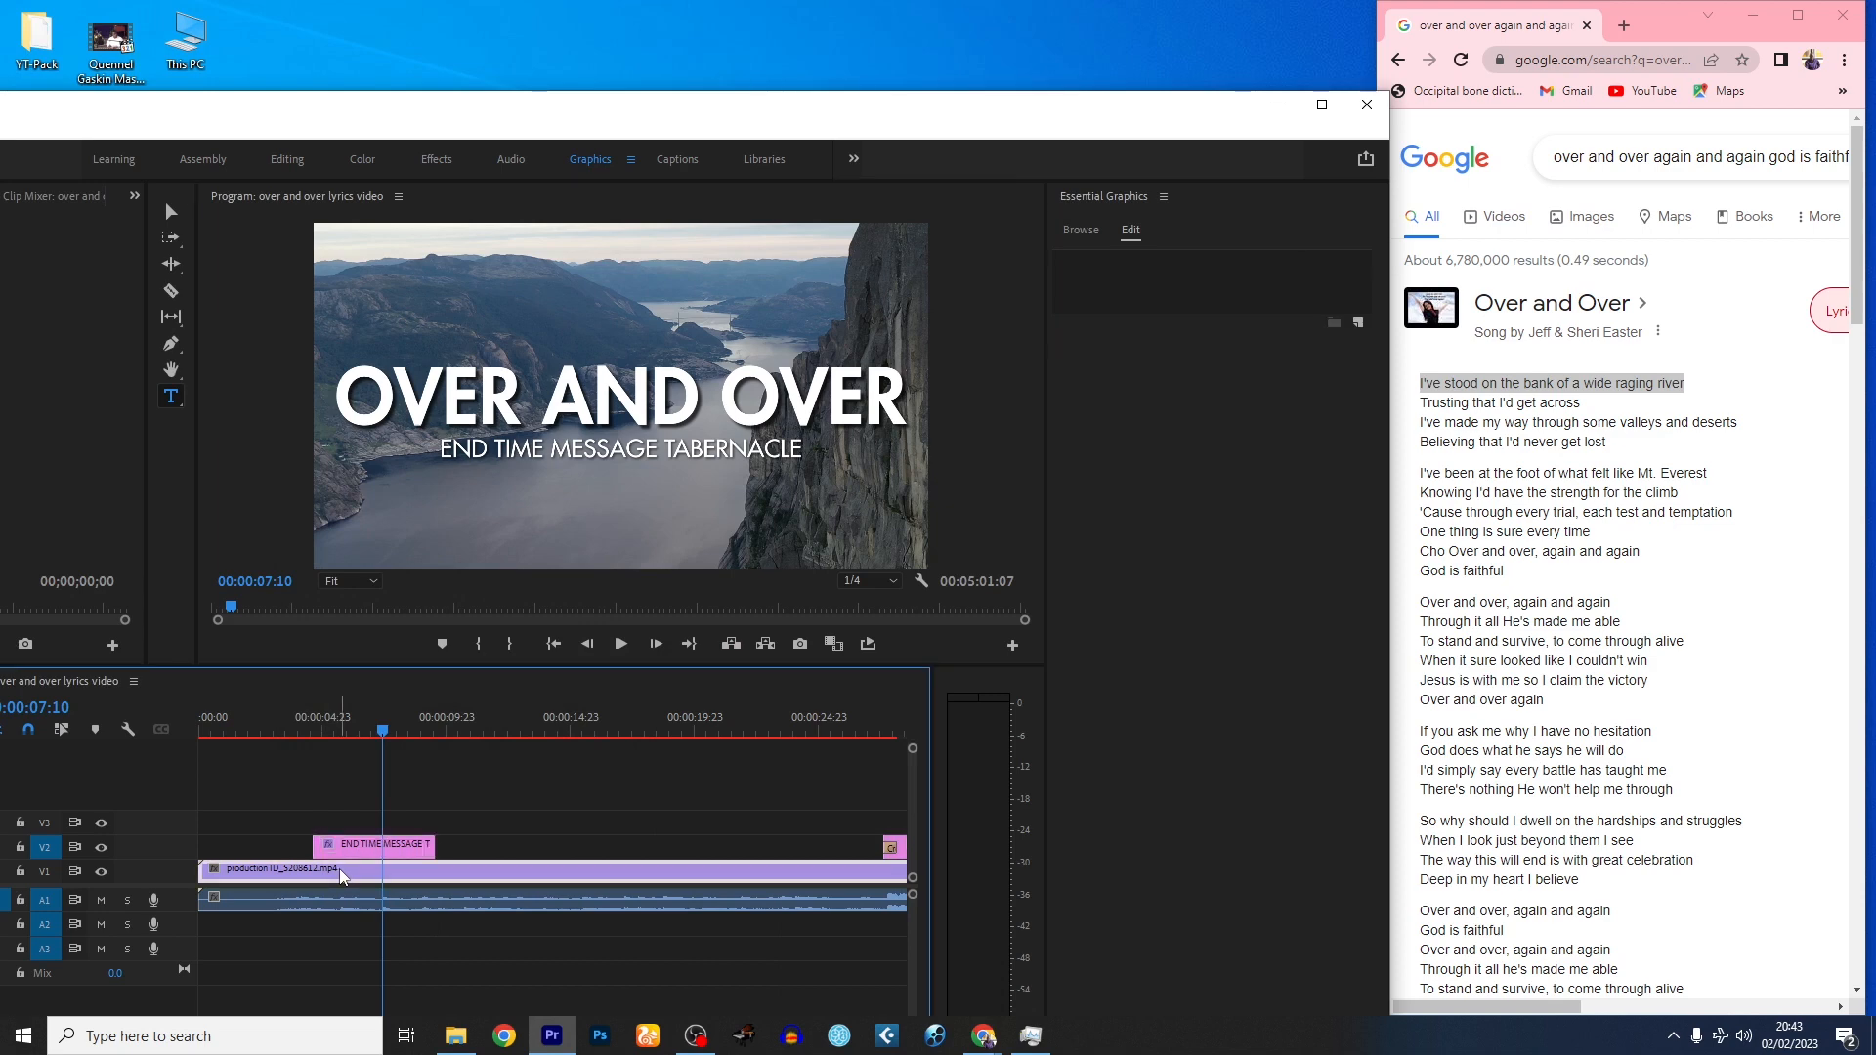
pyautogui.press('-')
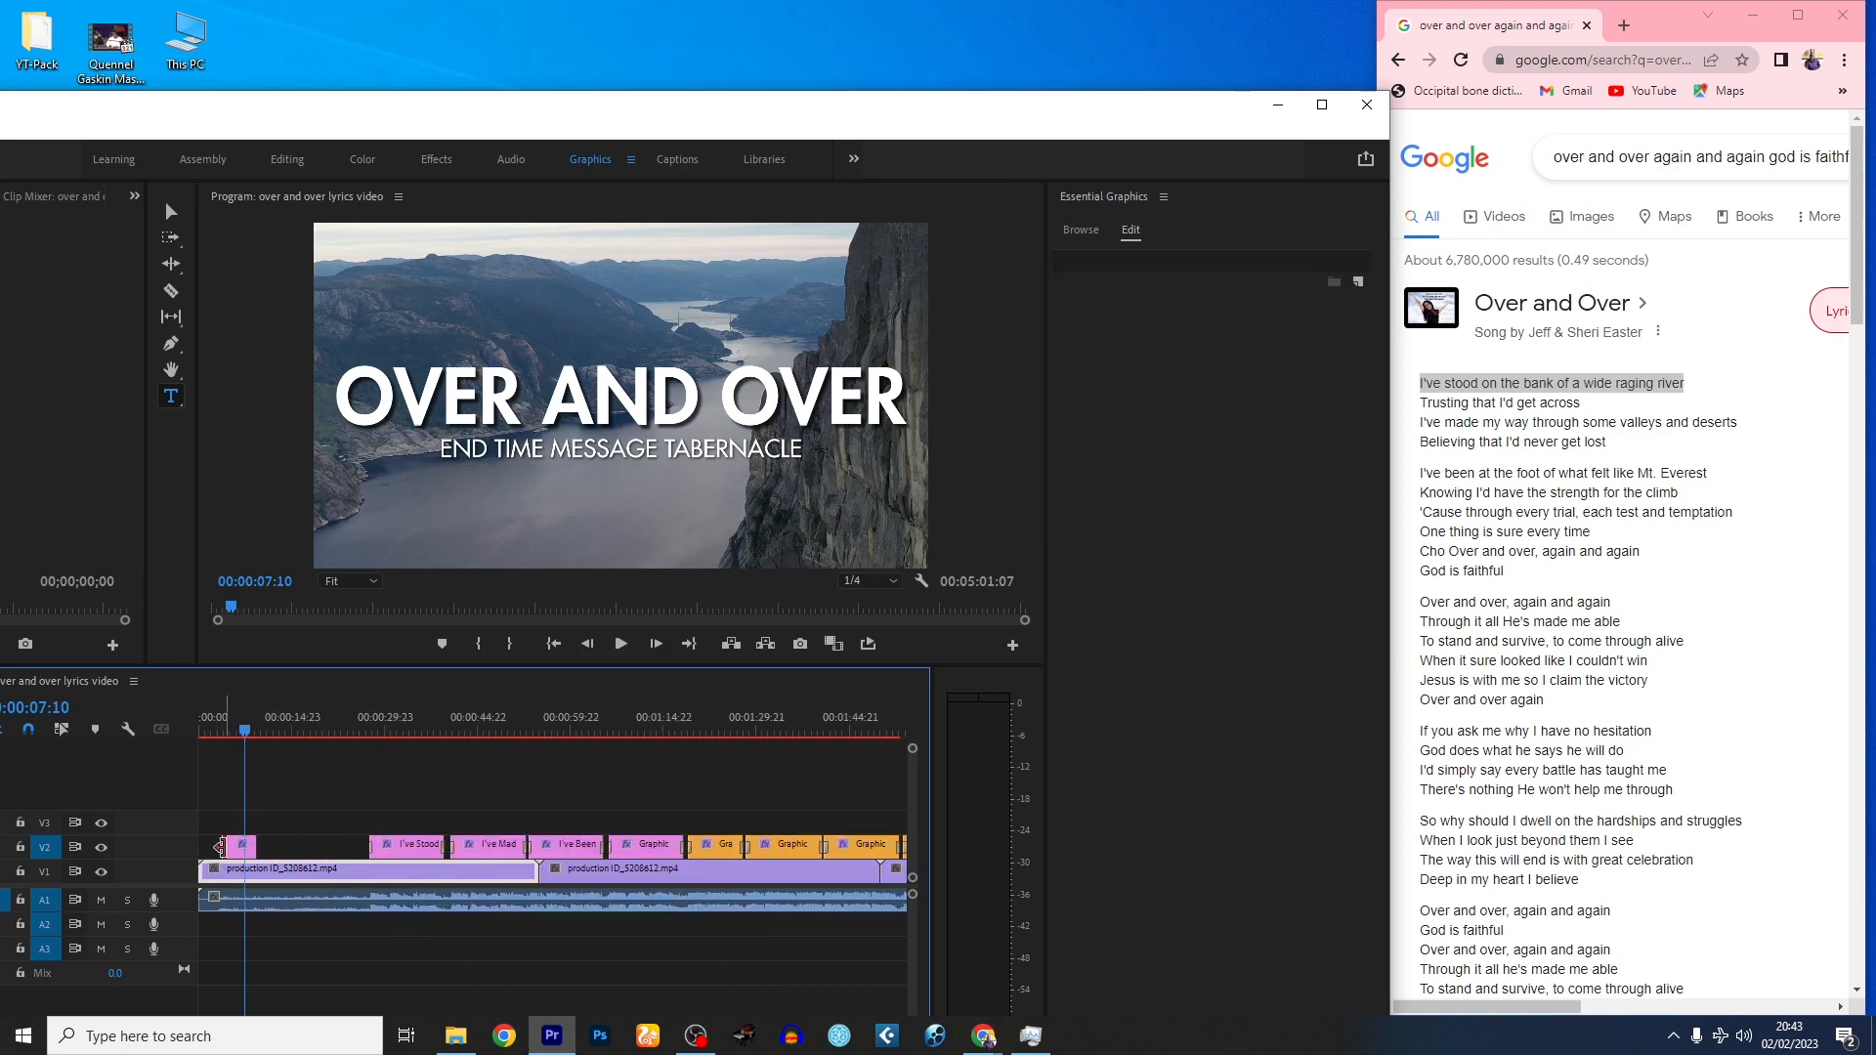
pyautogui.moveTo(226, 847); pyautogui.dragTo(199, 848)
pyautogui.click(212, 735)
pyautogui.moveTo(212, 735); pyautogui.dragTo(127, 728)
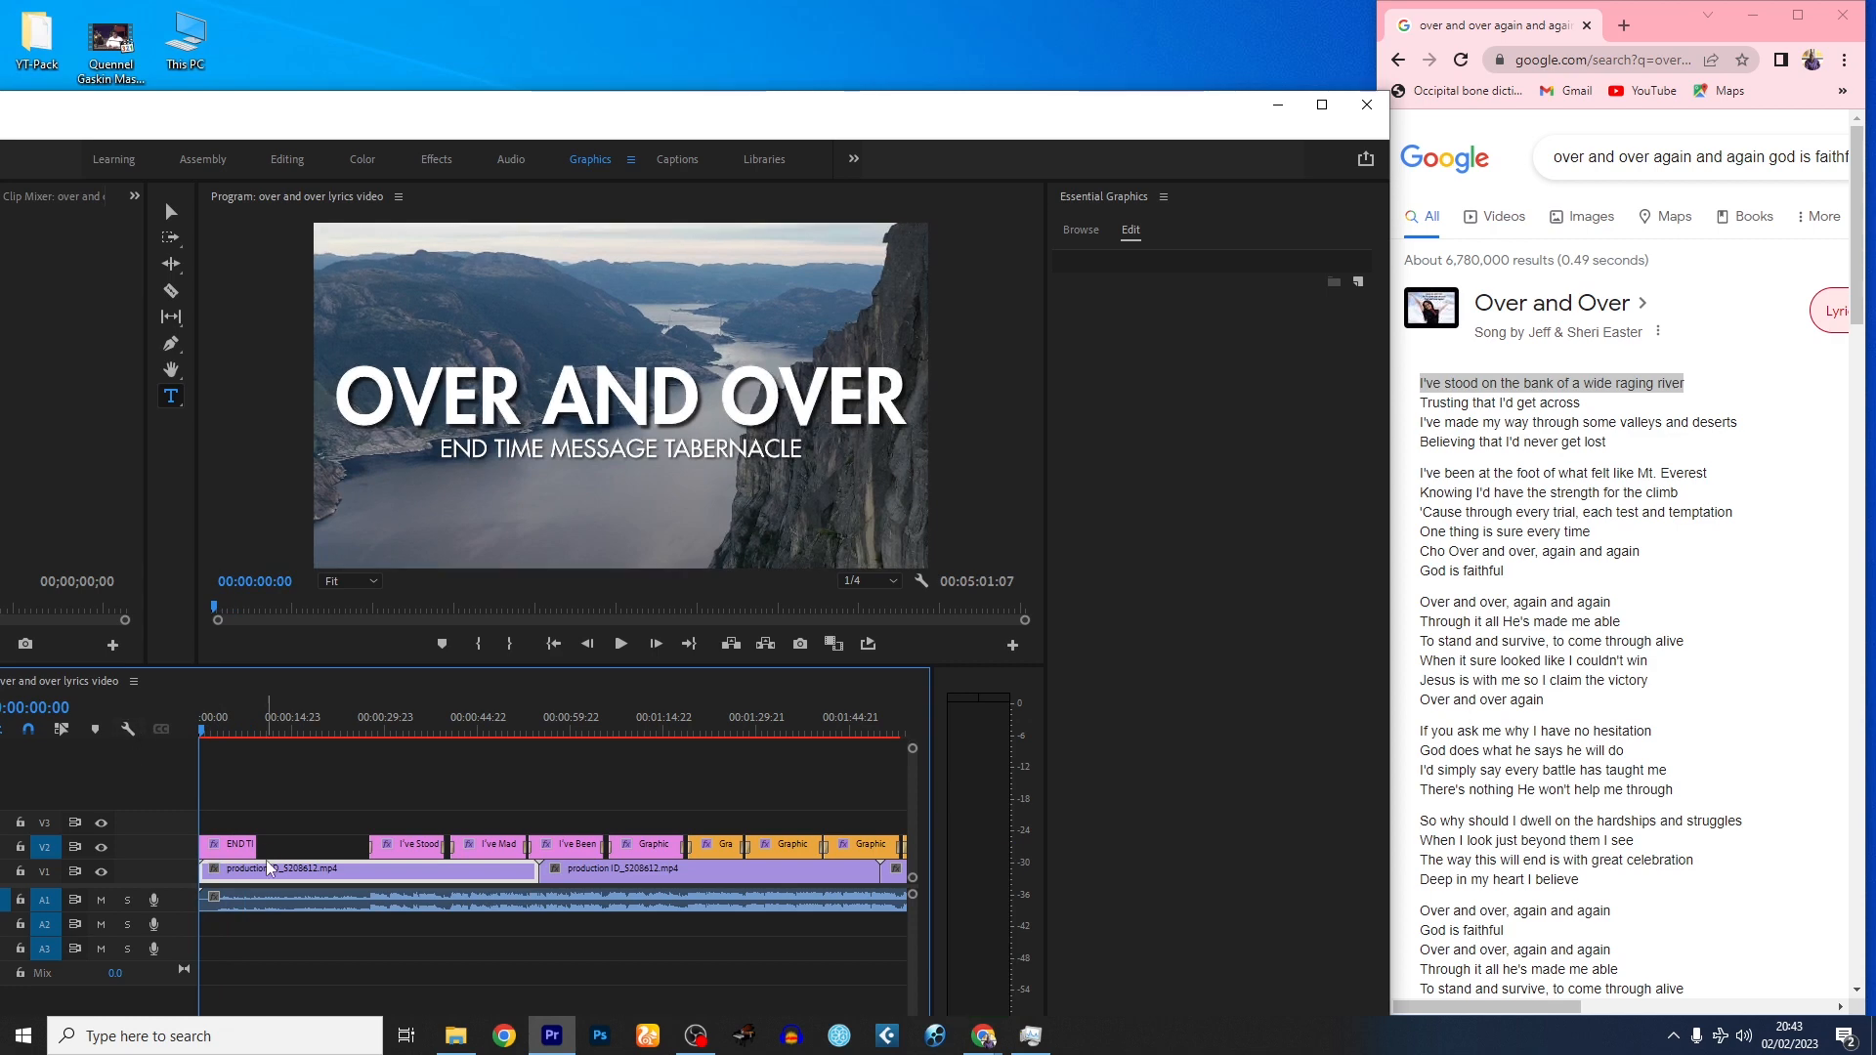
# - Extend the title clip's end to just before the first lyric clip, apply default transitions, and play the opening
pyautogui.moveTo(258, 847); pyautogui.dragTo(356, 855)
pyautogui.rightClick(358, 856)
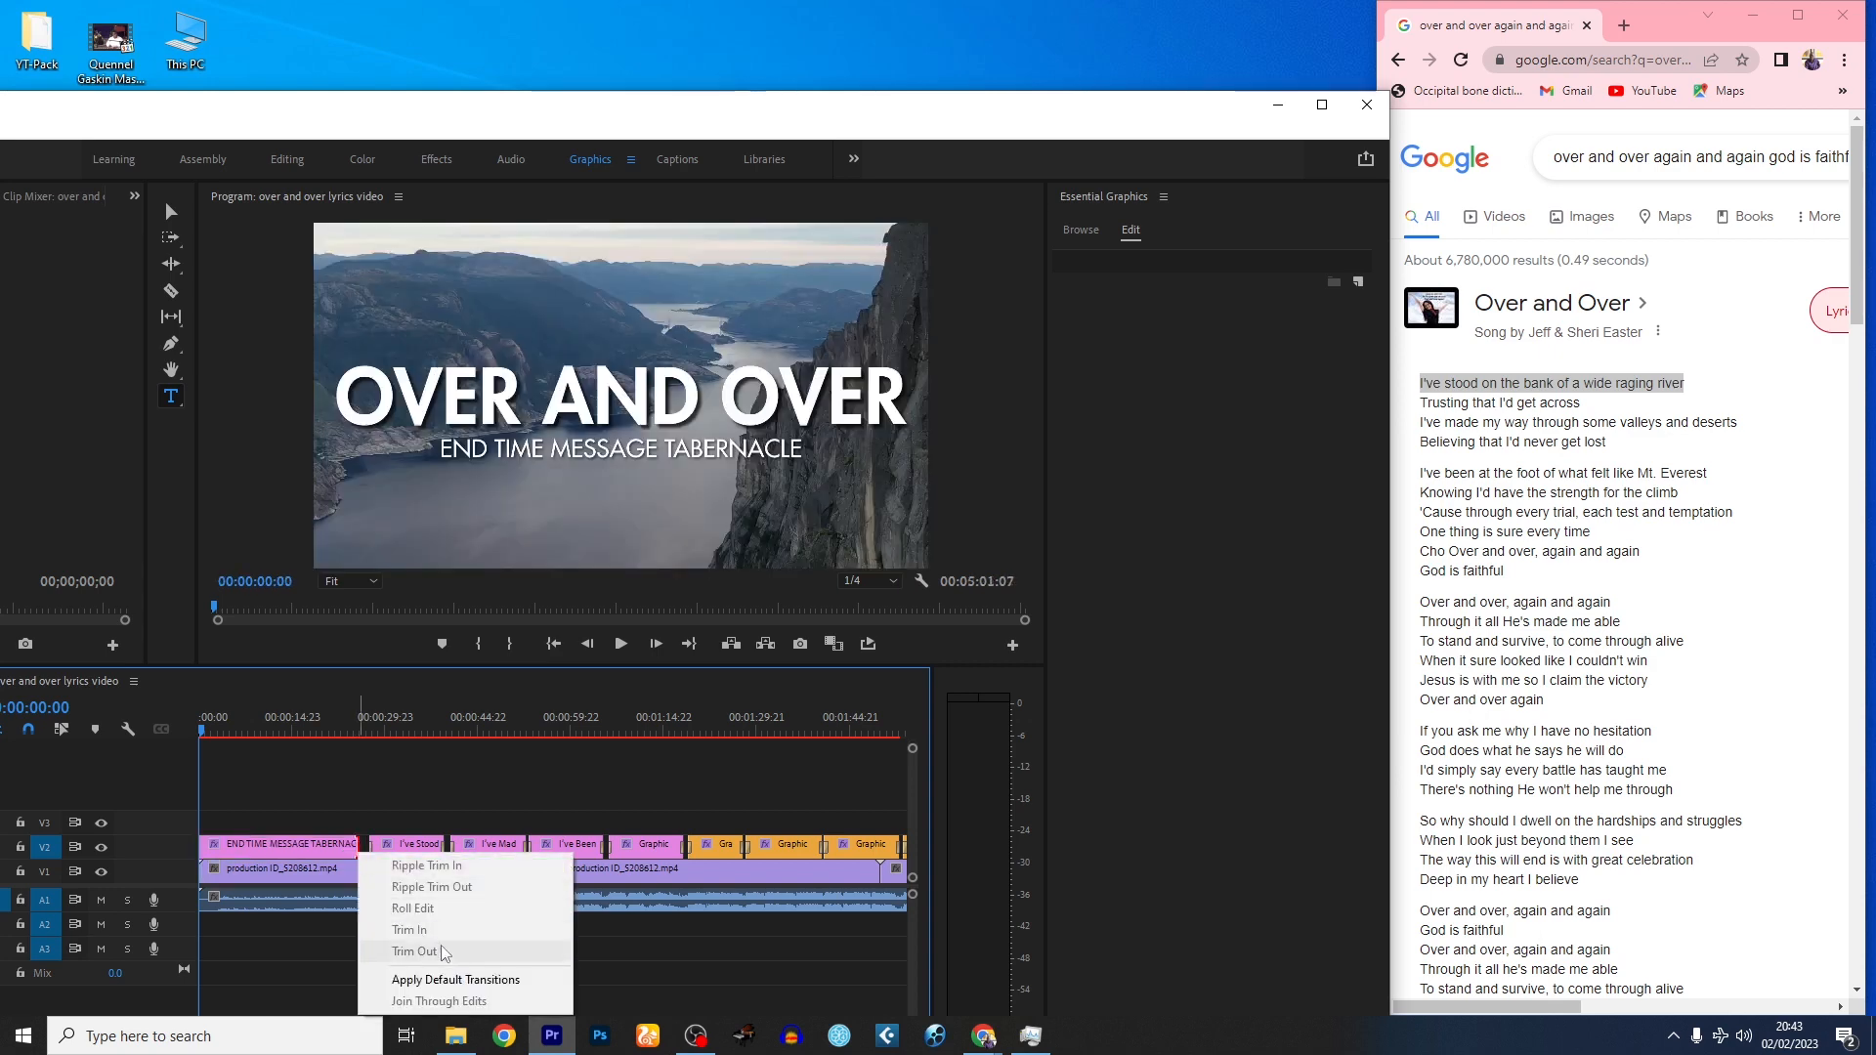
pyautogui.click(460, 981)
pyautogui.press('space')
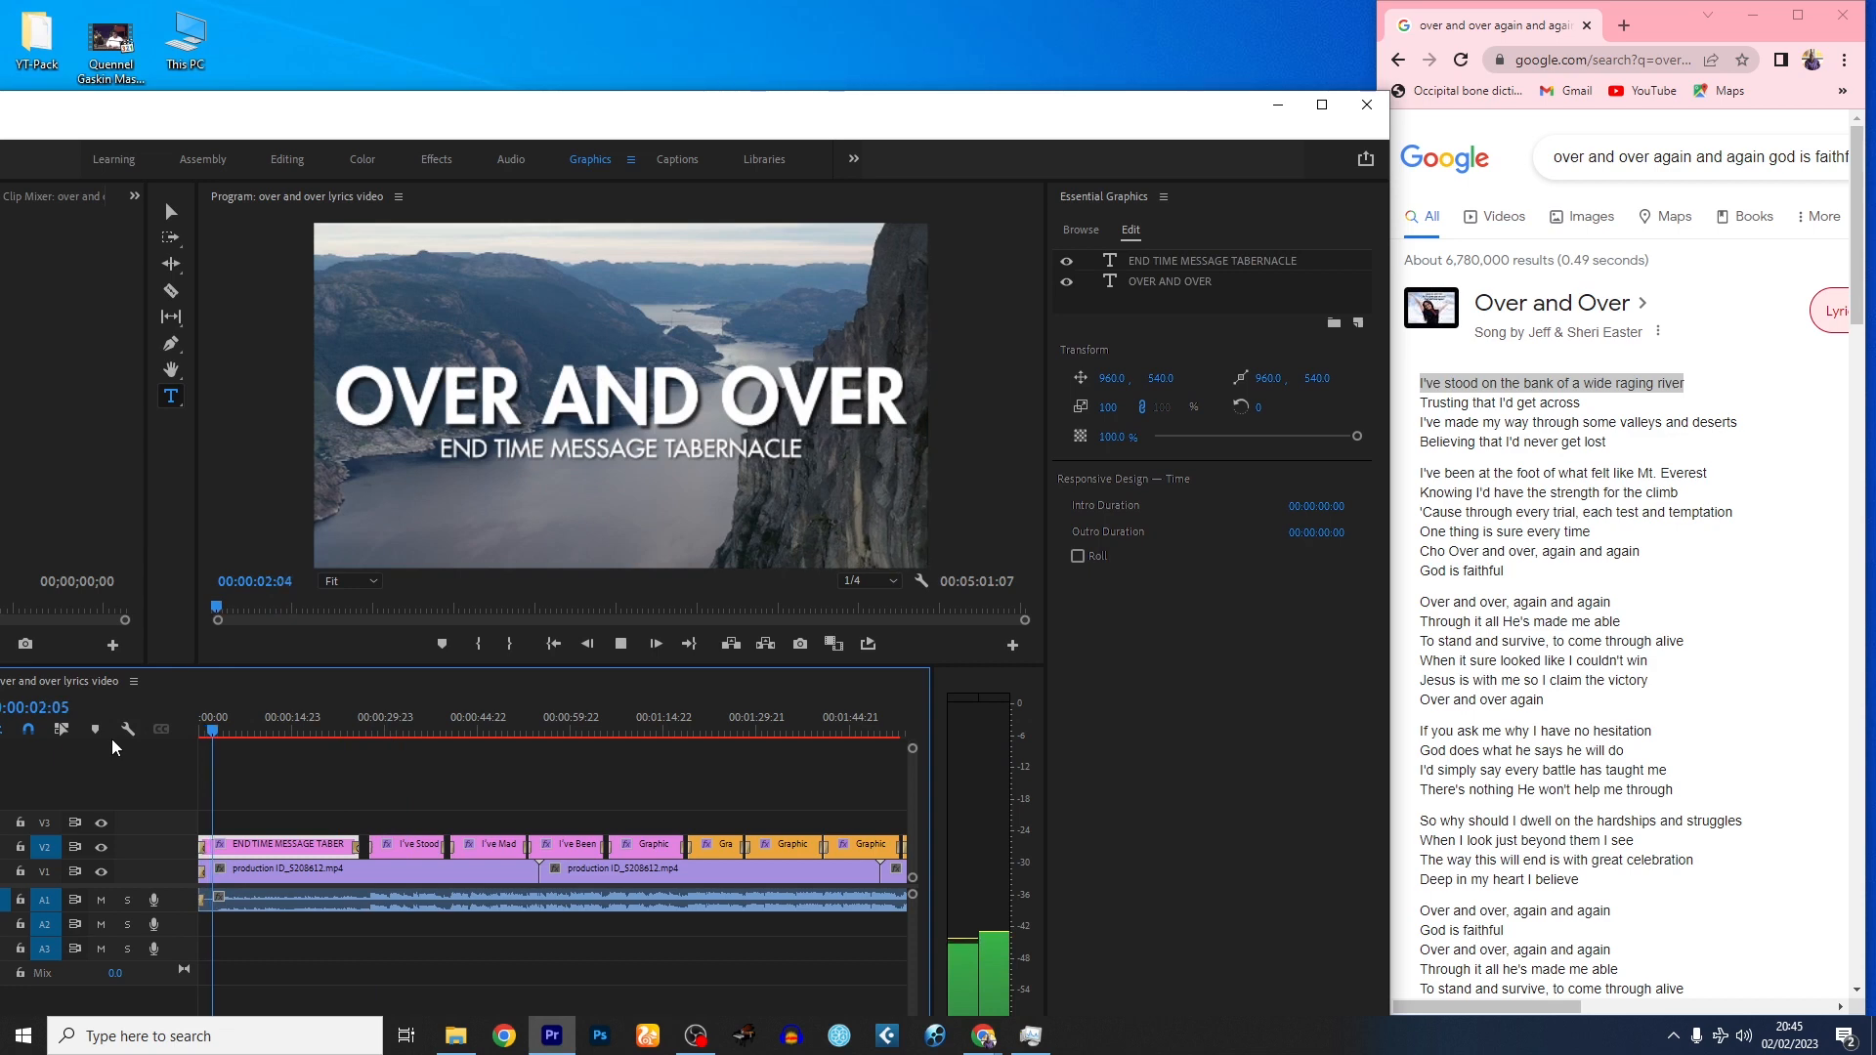
# - Add the Subscribe-4 motion graphics template on track V3 above the last lyric clip, "Over And Over Again"
pyautogui.press('-')
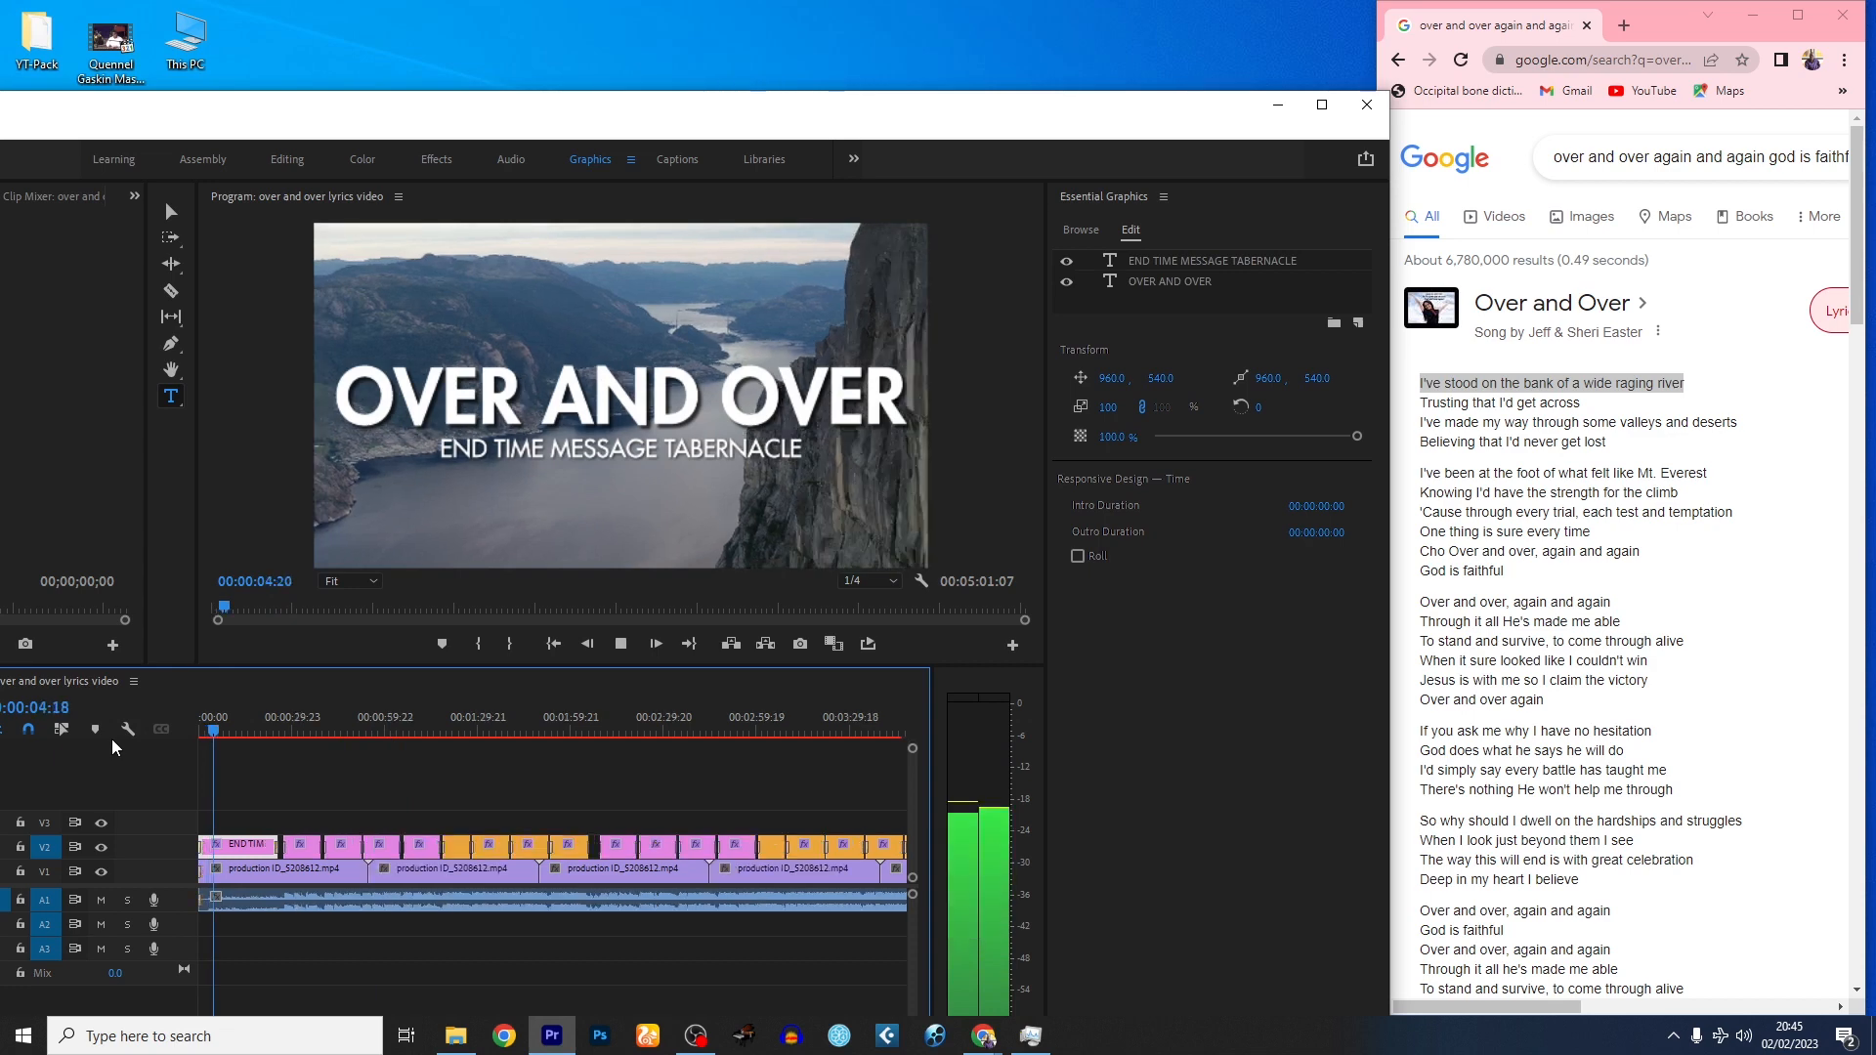
pyautogui.press('-')
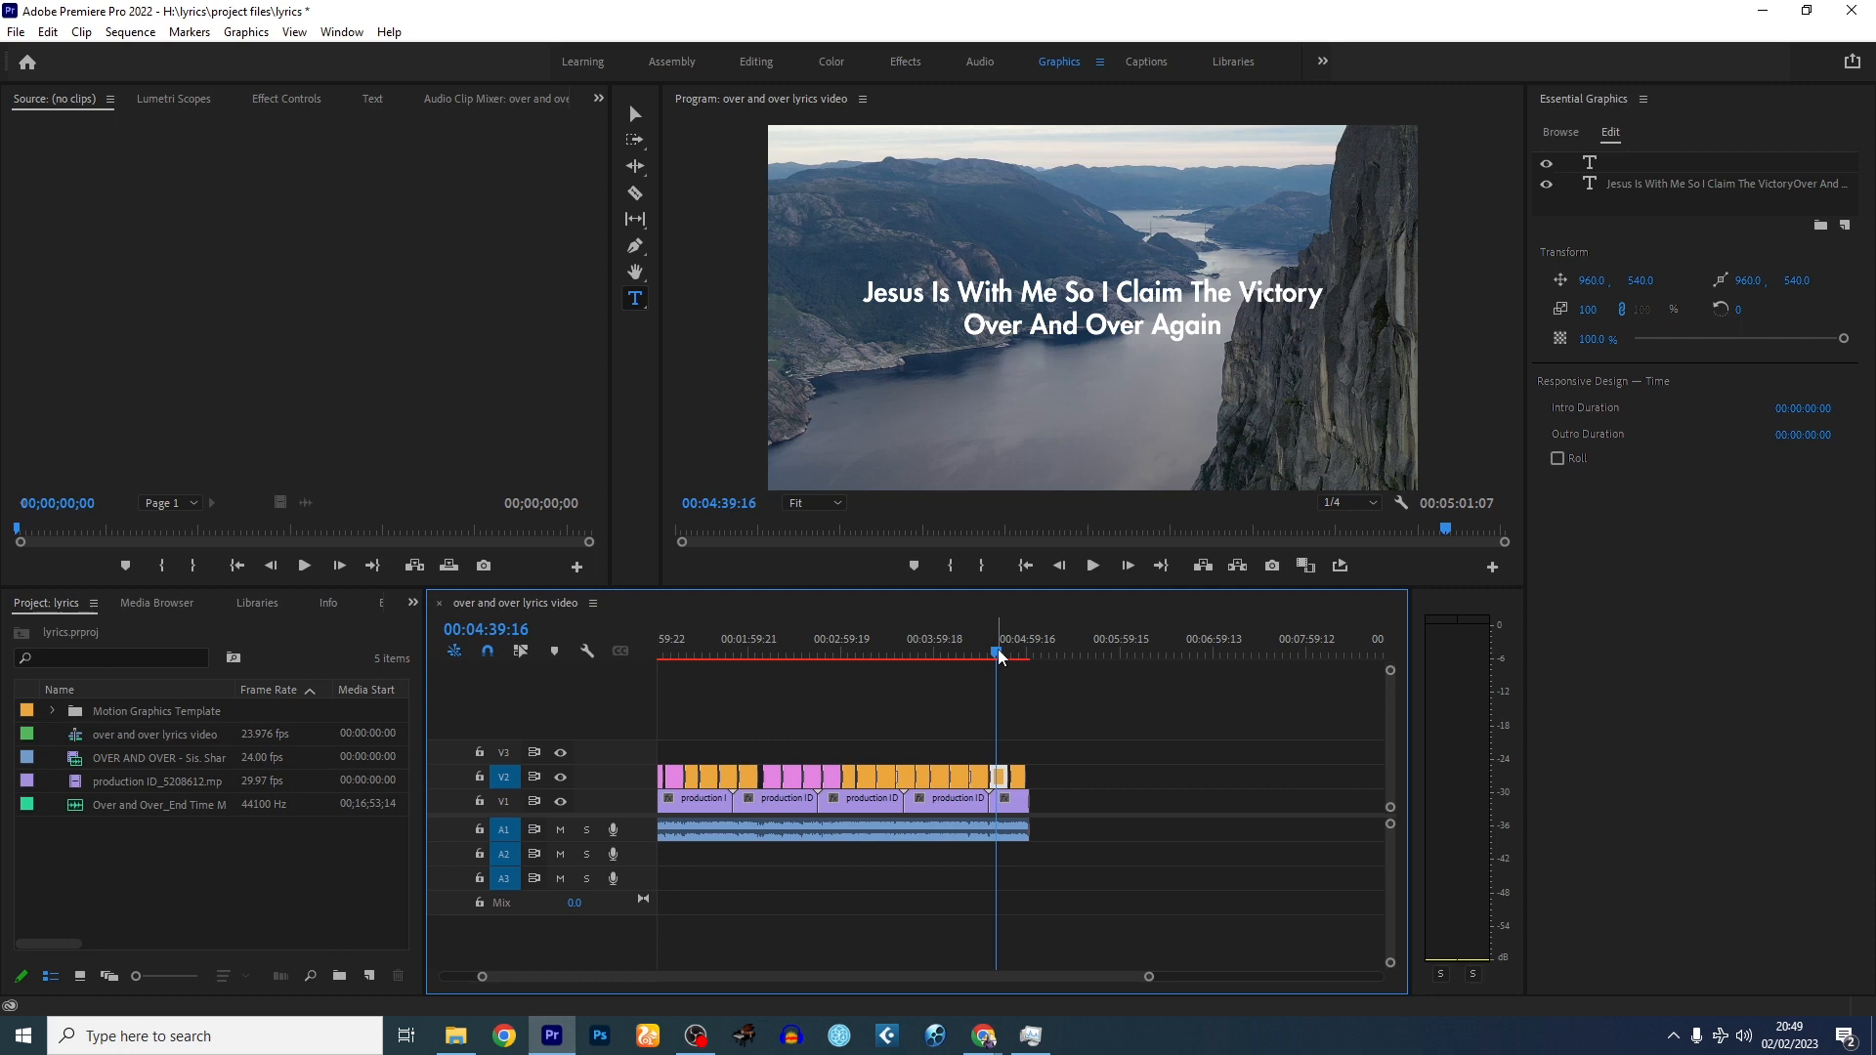
pyautogui.click(1554, 142)
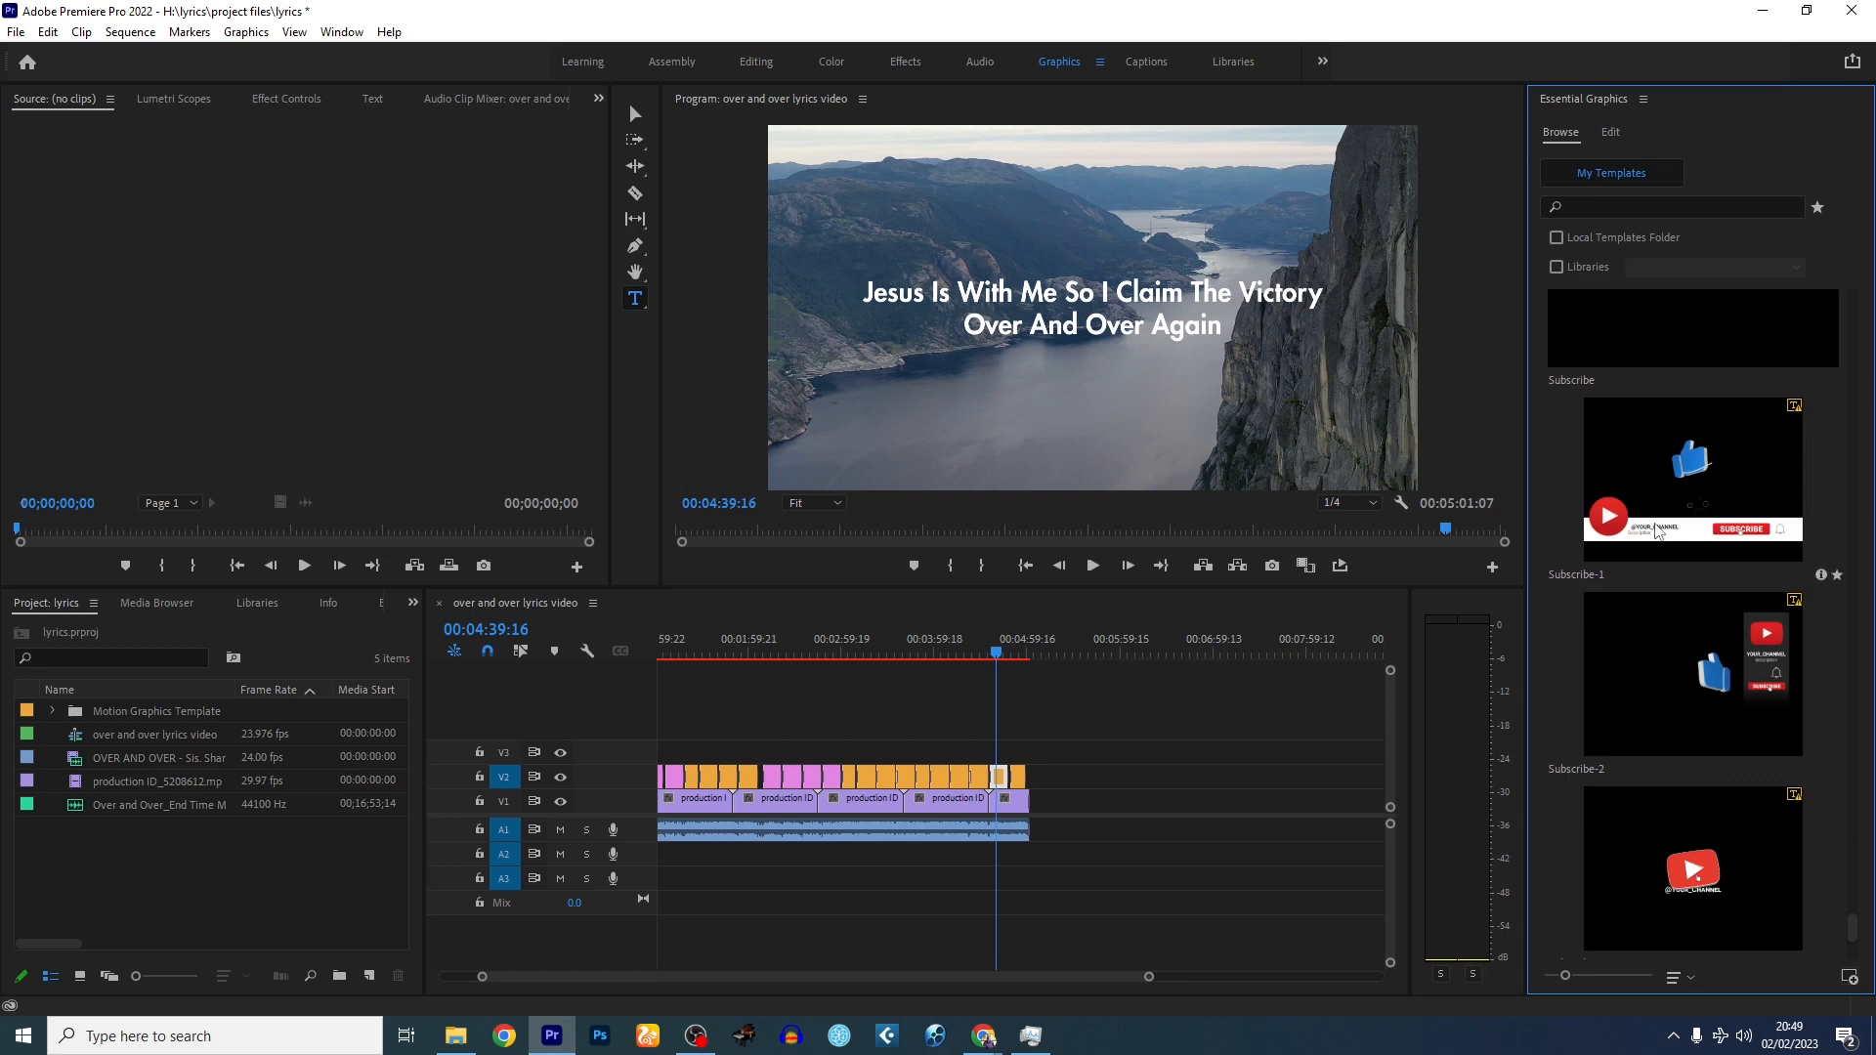
pyautogui.scroll(-2, 1658, 535)
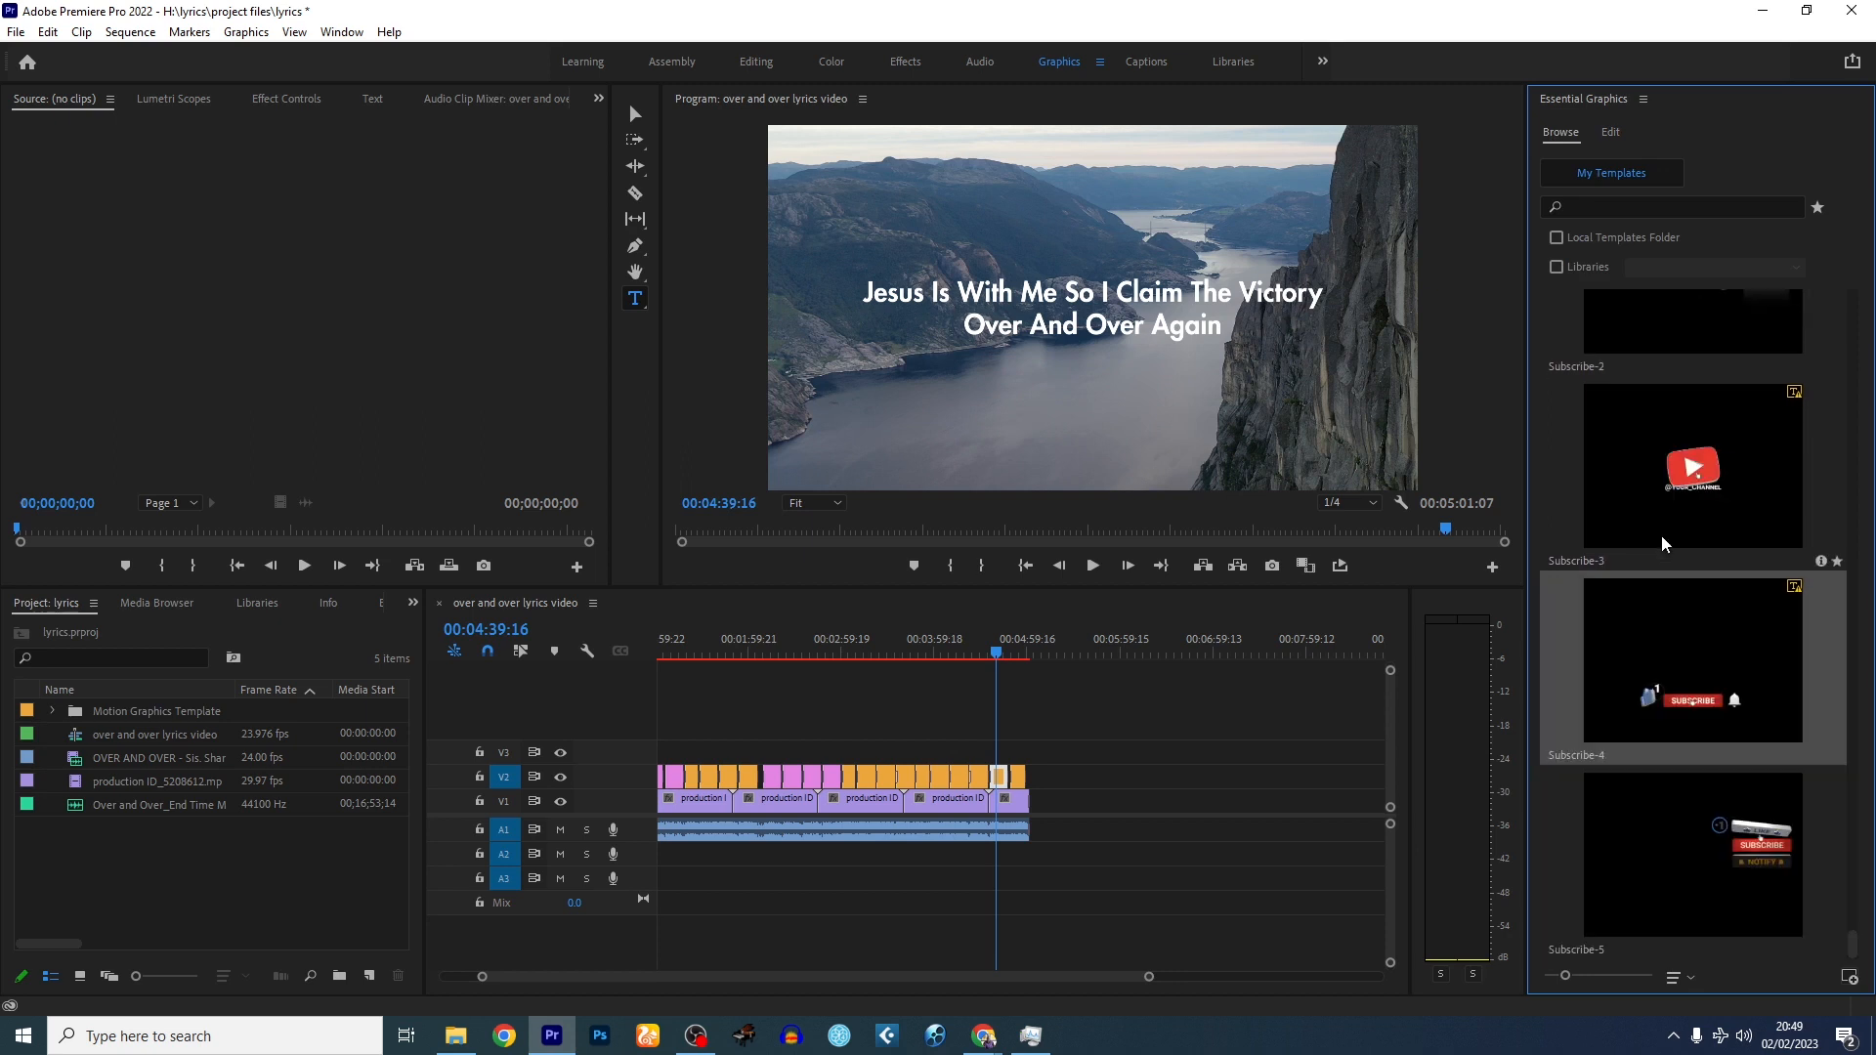
pyautogui.scroll(-2, 1665, 552)
pyautogui.moveTo(1685, 664); pyautogui.dragTo(1014, 750)
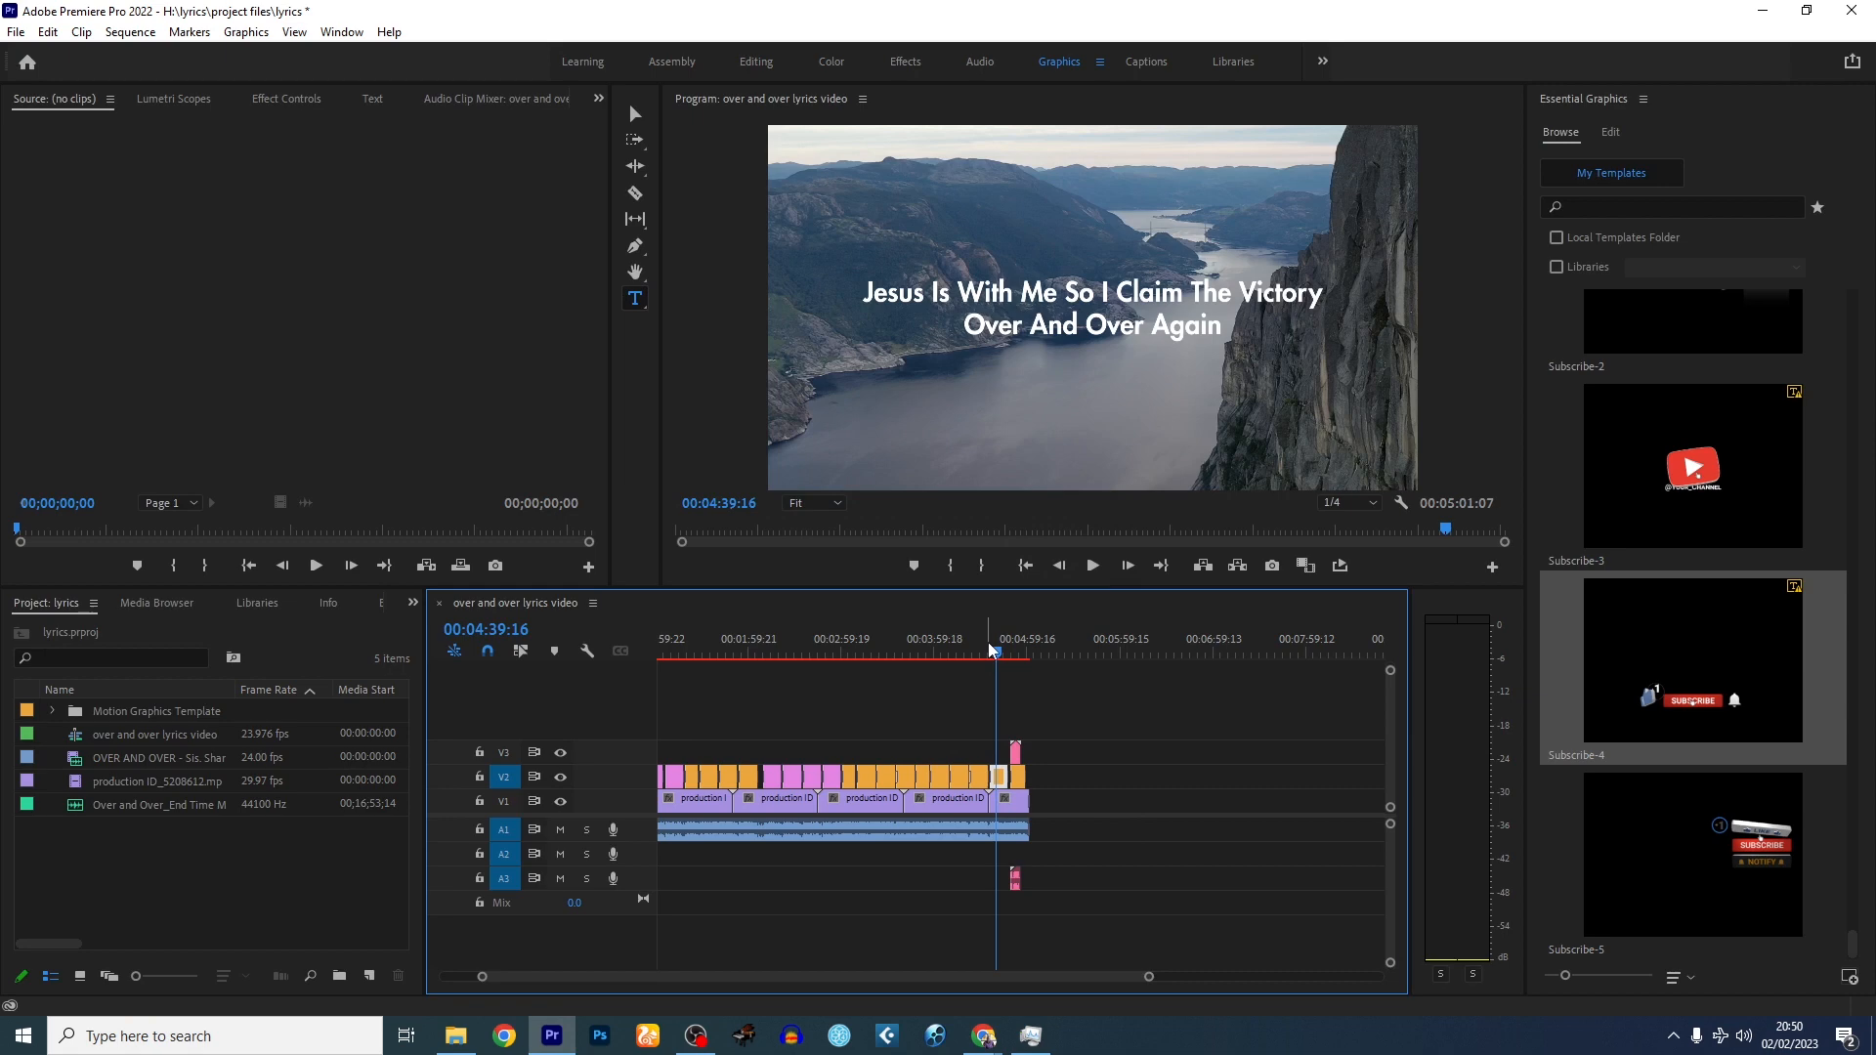
# - Fit the Subscribe-4 clip to the video frame with Set to Frame Size
pyautogui.press('=')
pyautogui.press('=')
pyautogui.press('=')
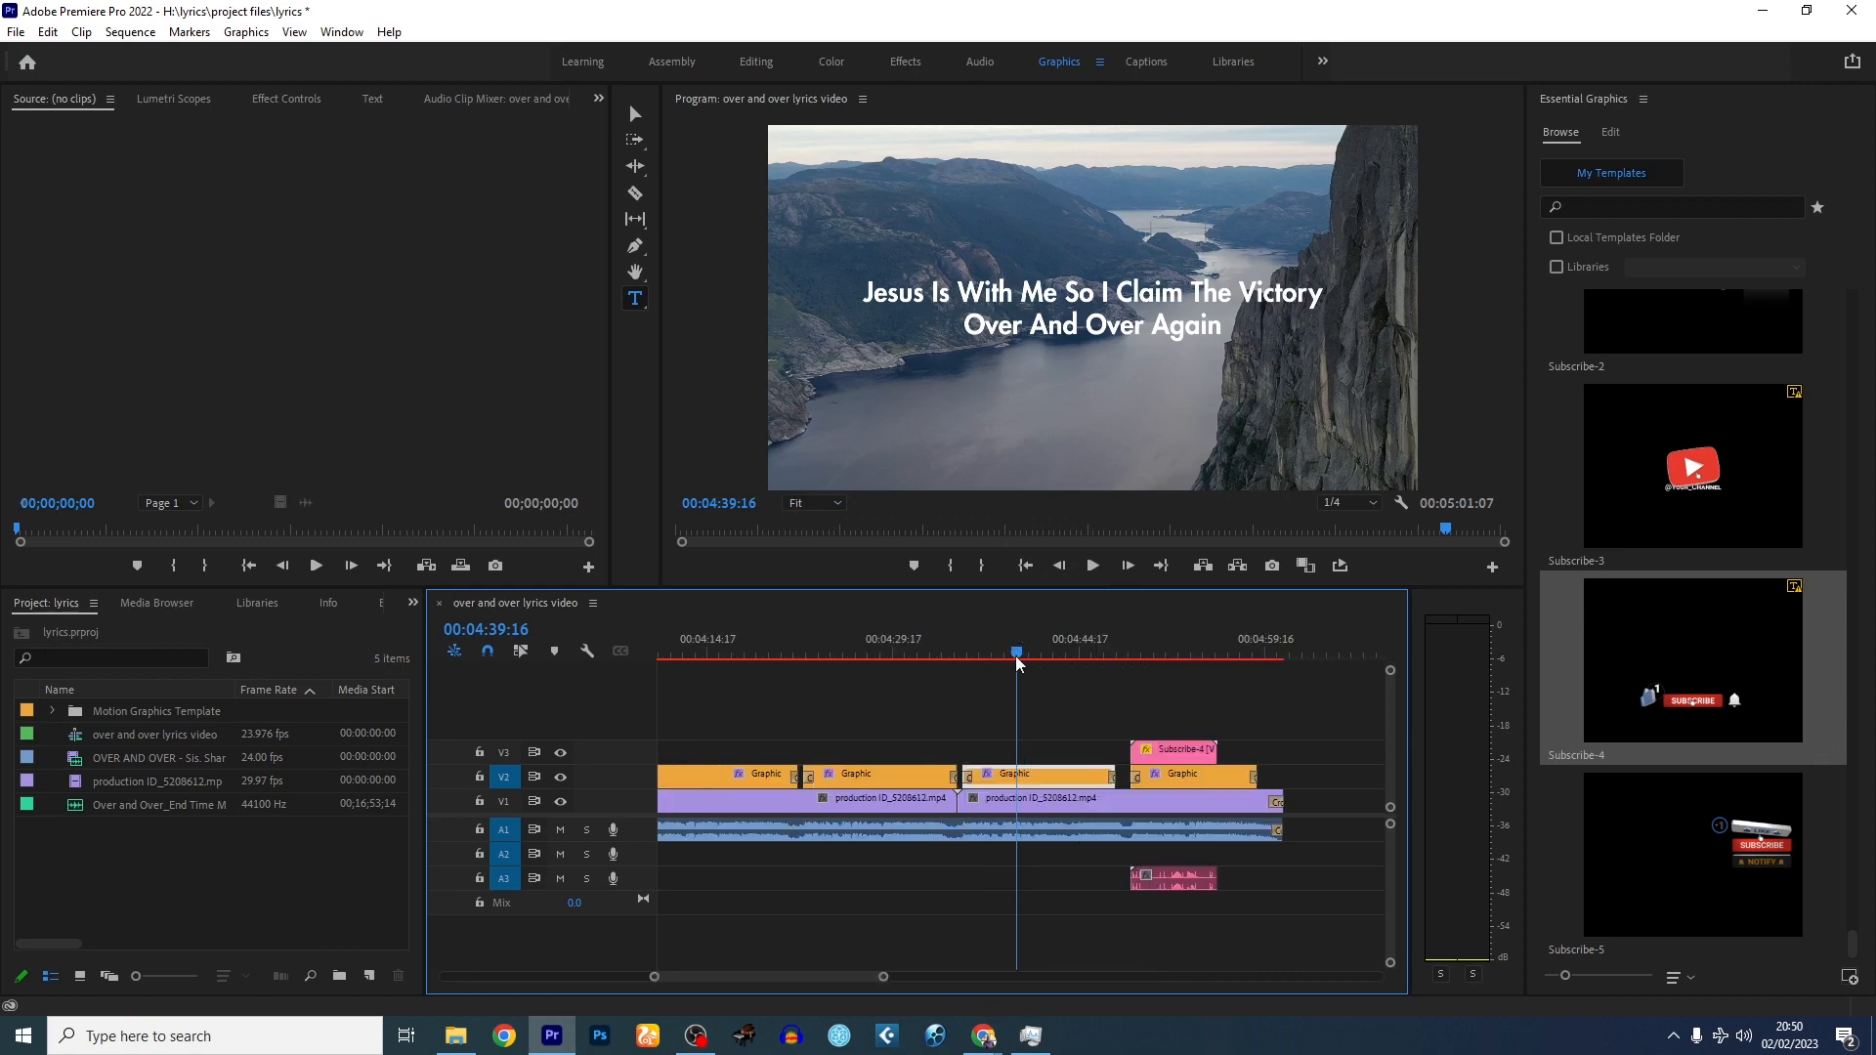
pyautogui.moveTo(1018, 658); pyautogui.dragTo(1176, 656)
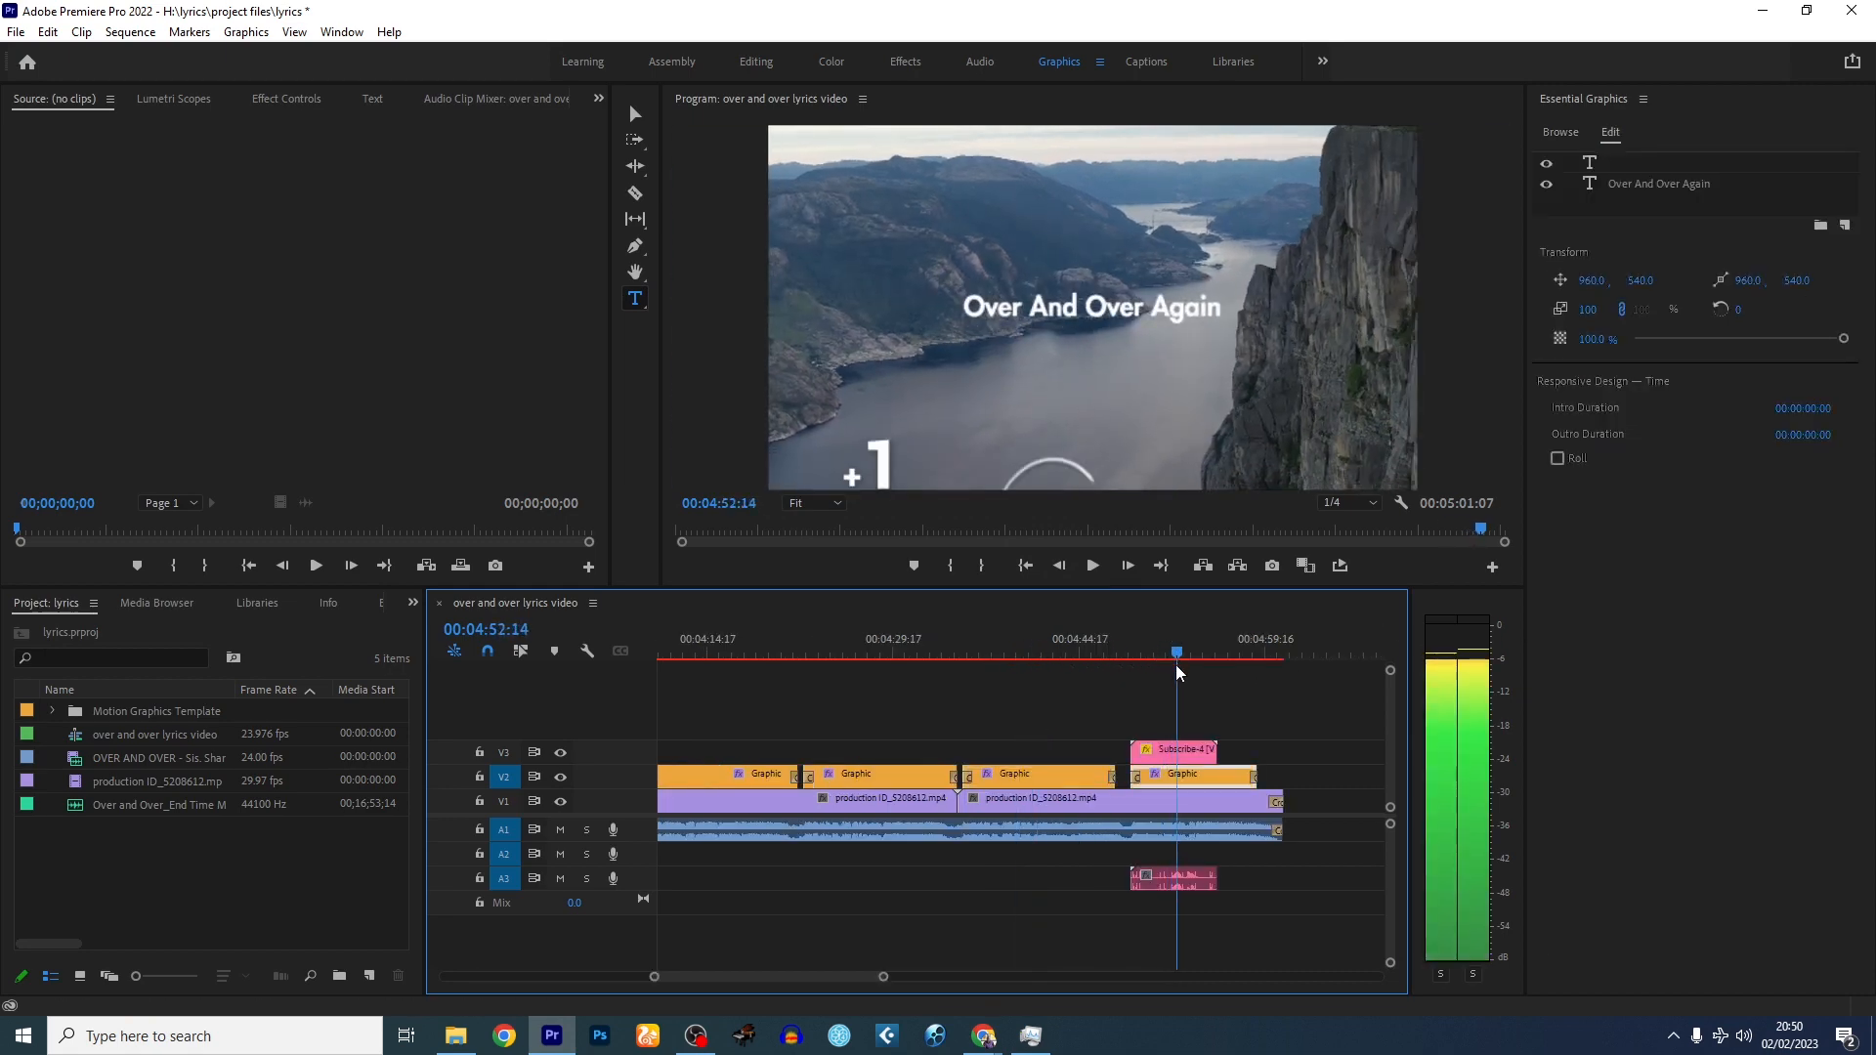
pyautogui.click(1187, 755)
pyautogui.rightClick(1188, 755)
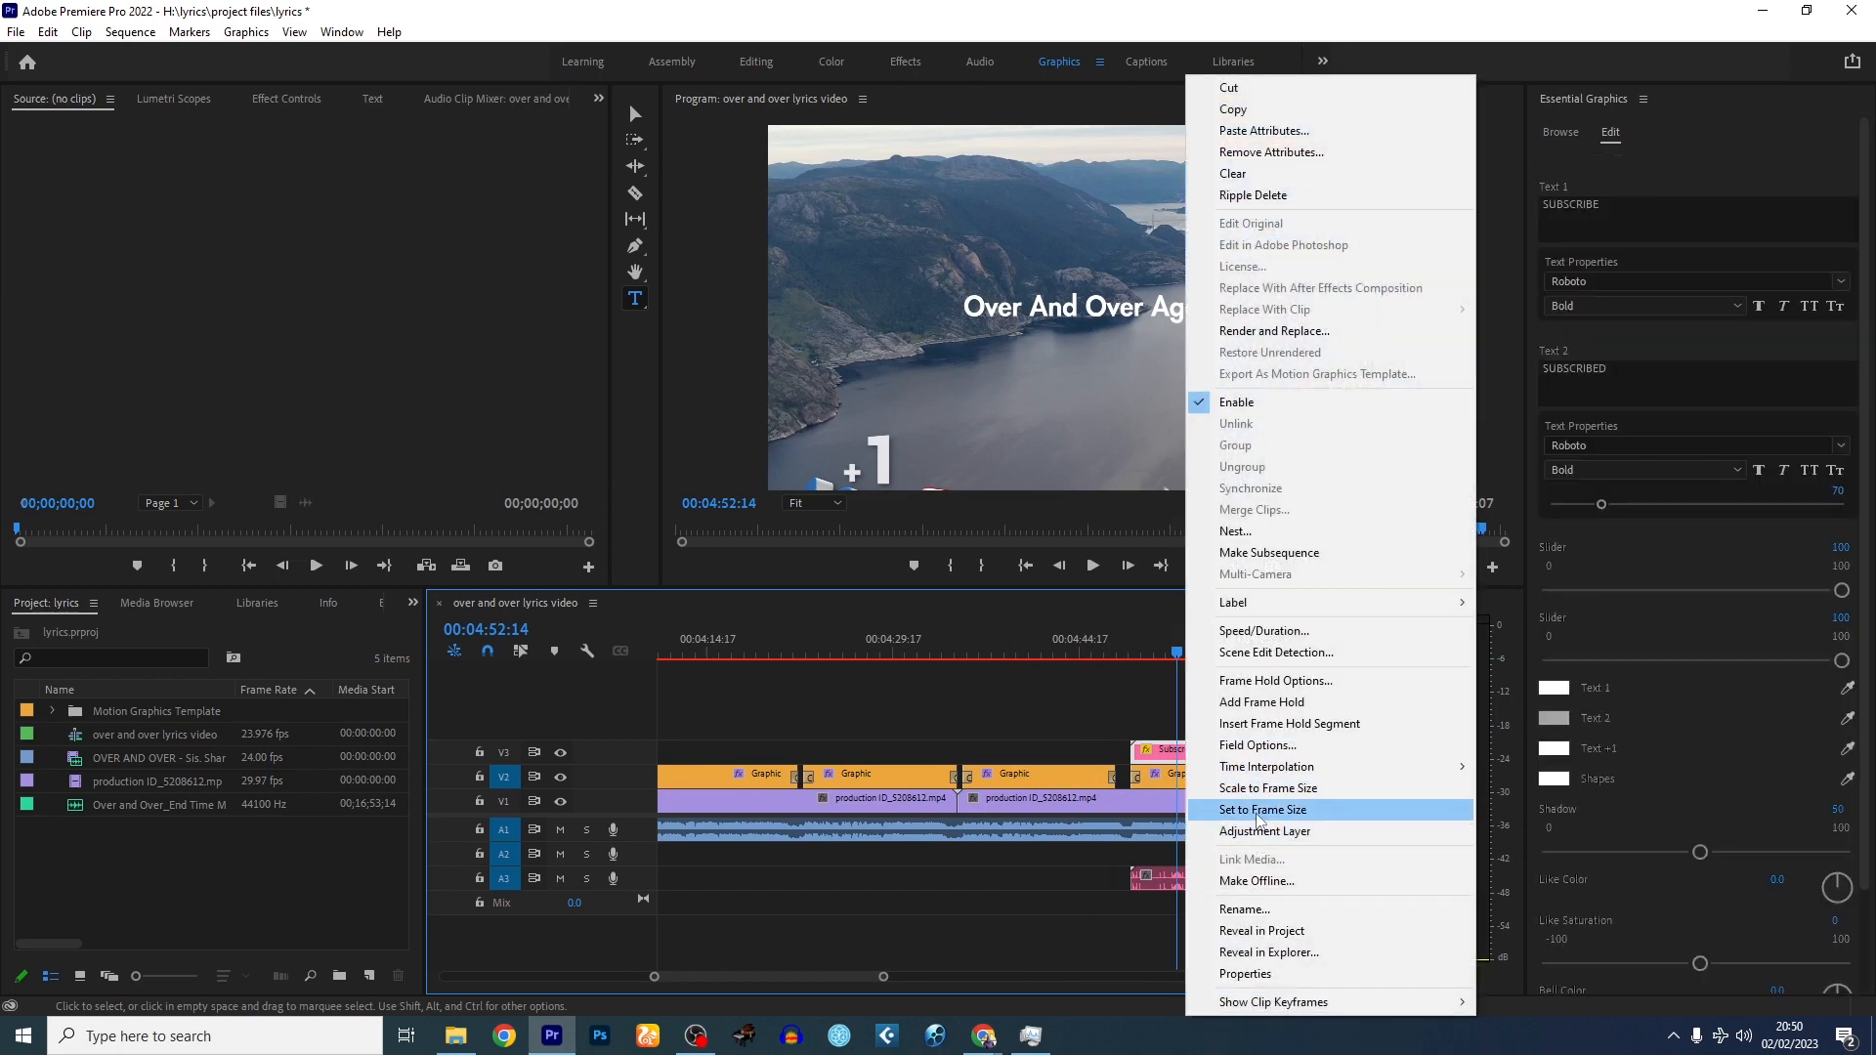
pyautogui.click(1259, 810)
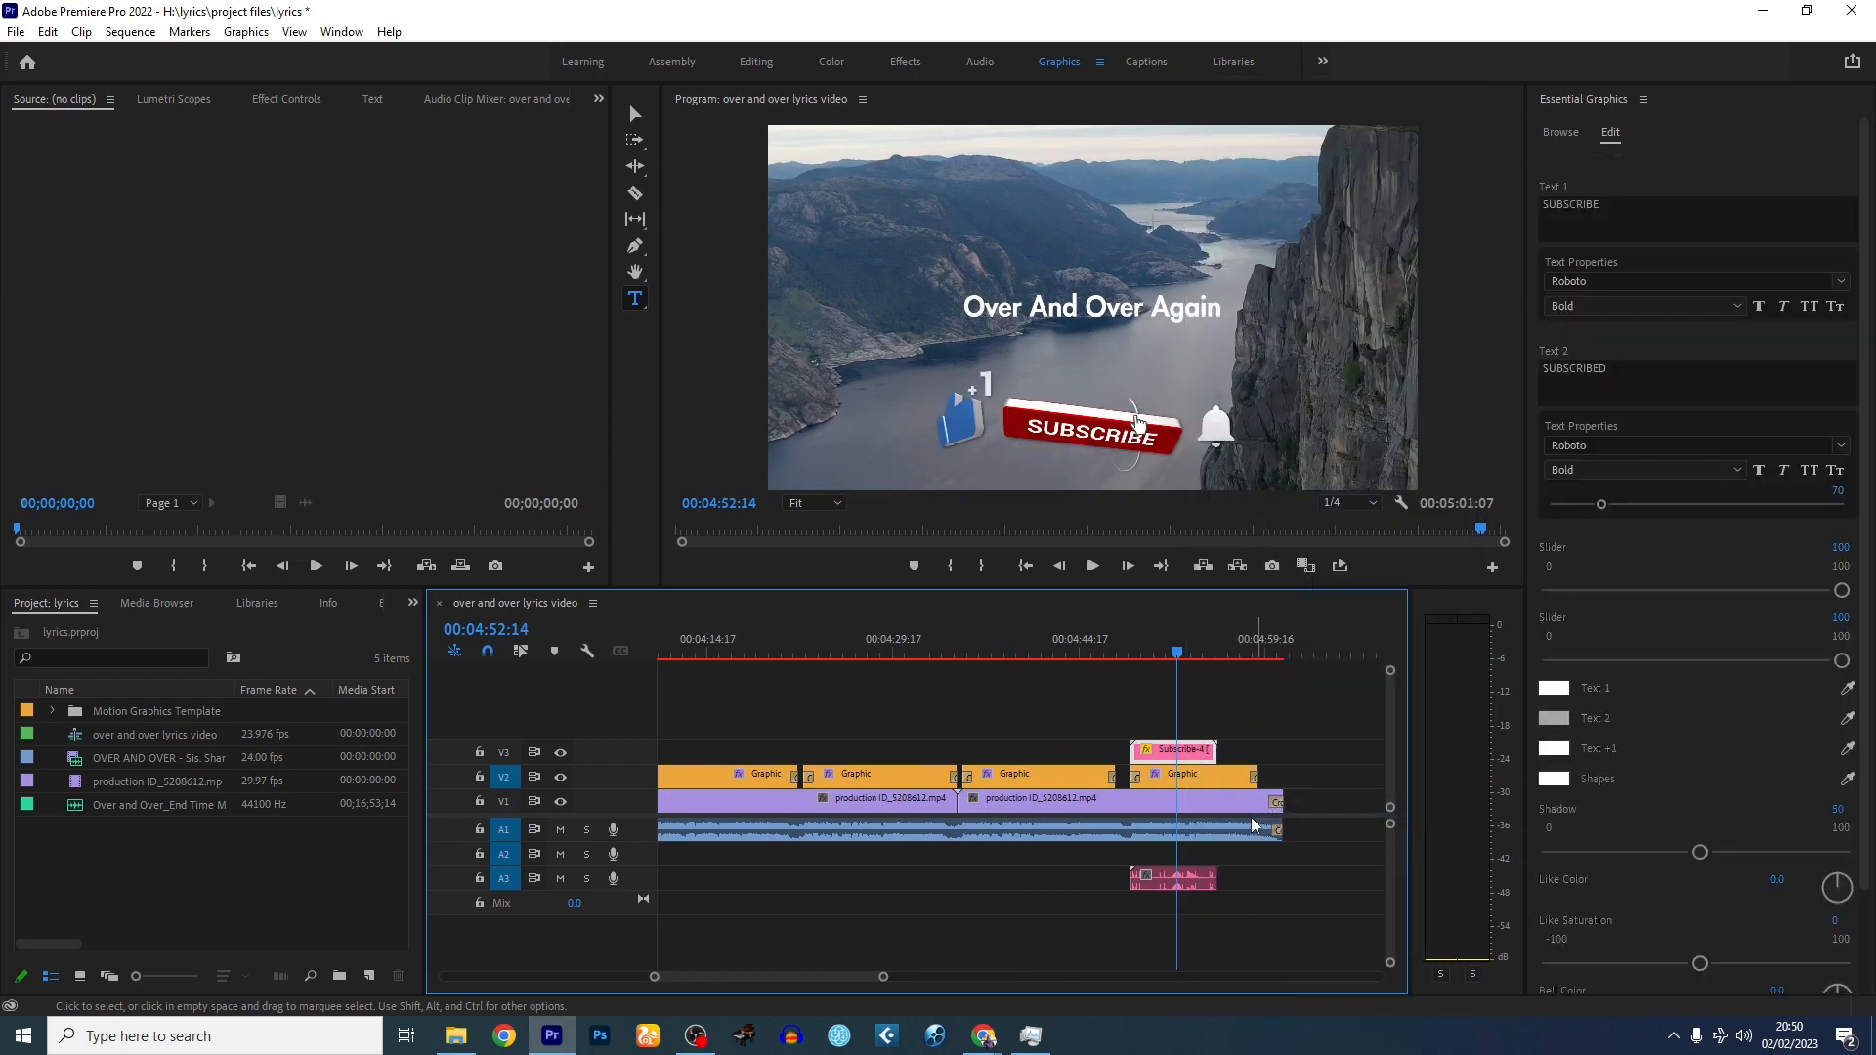
# - Preview the Subscribe-4 animation and set the clip's motion scale to 30
pyautogui.moveTo(1177, 653); pyautogui.dragTo(1155, 660)
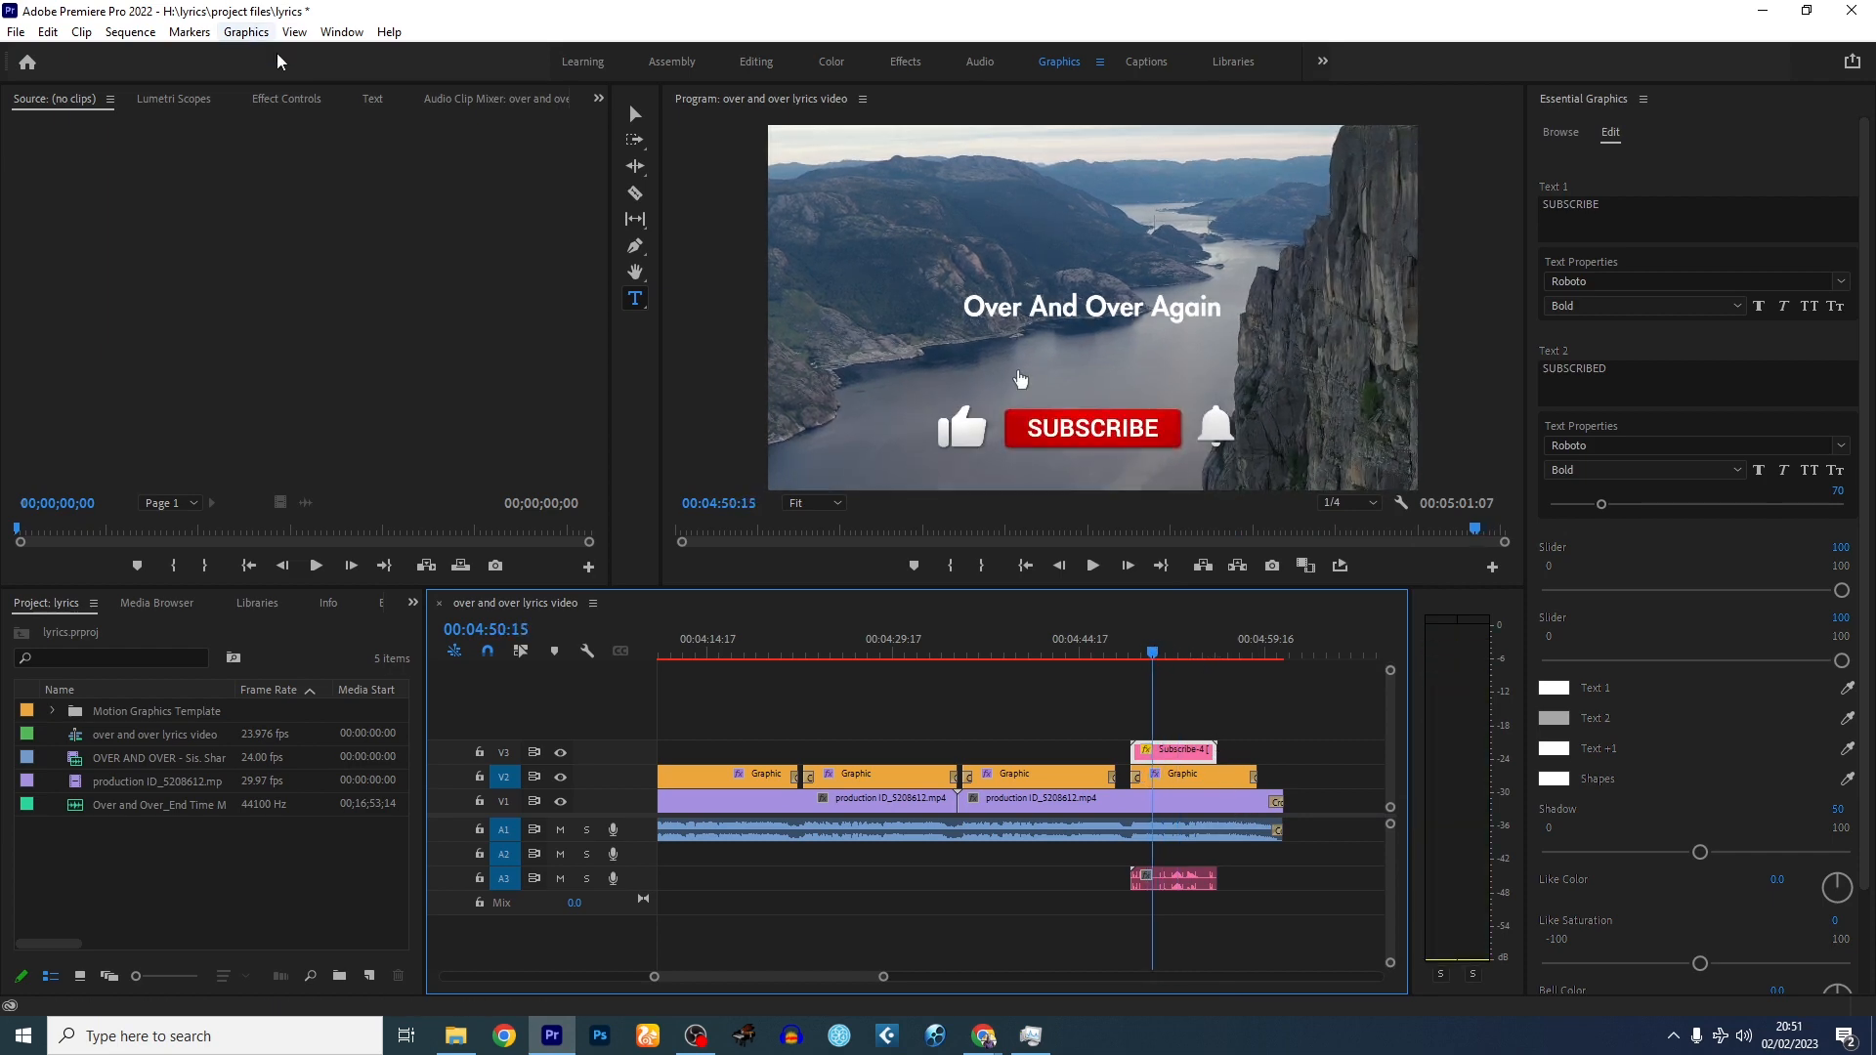
pyautogui.click(283, 98)
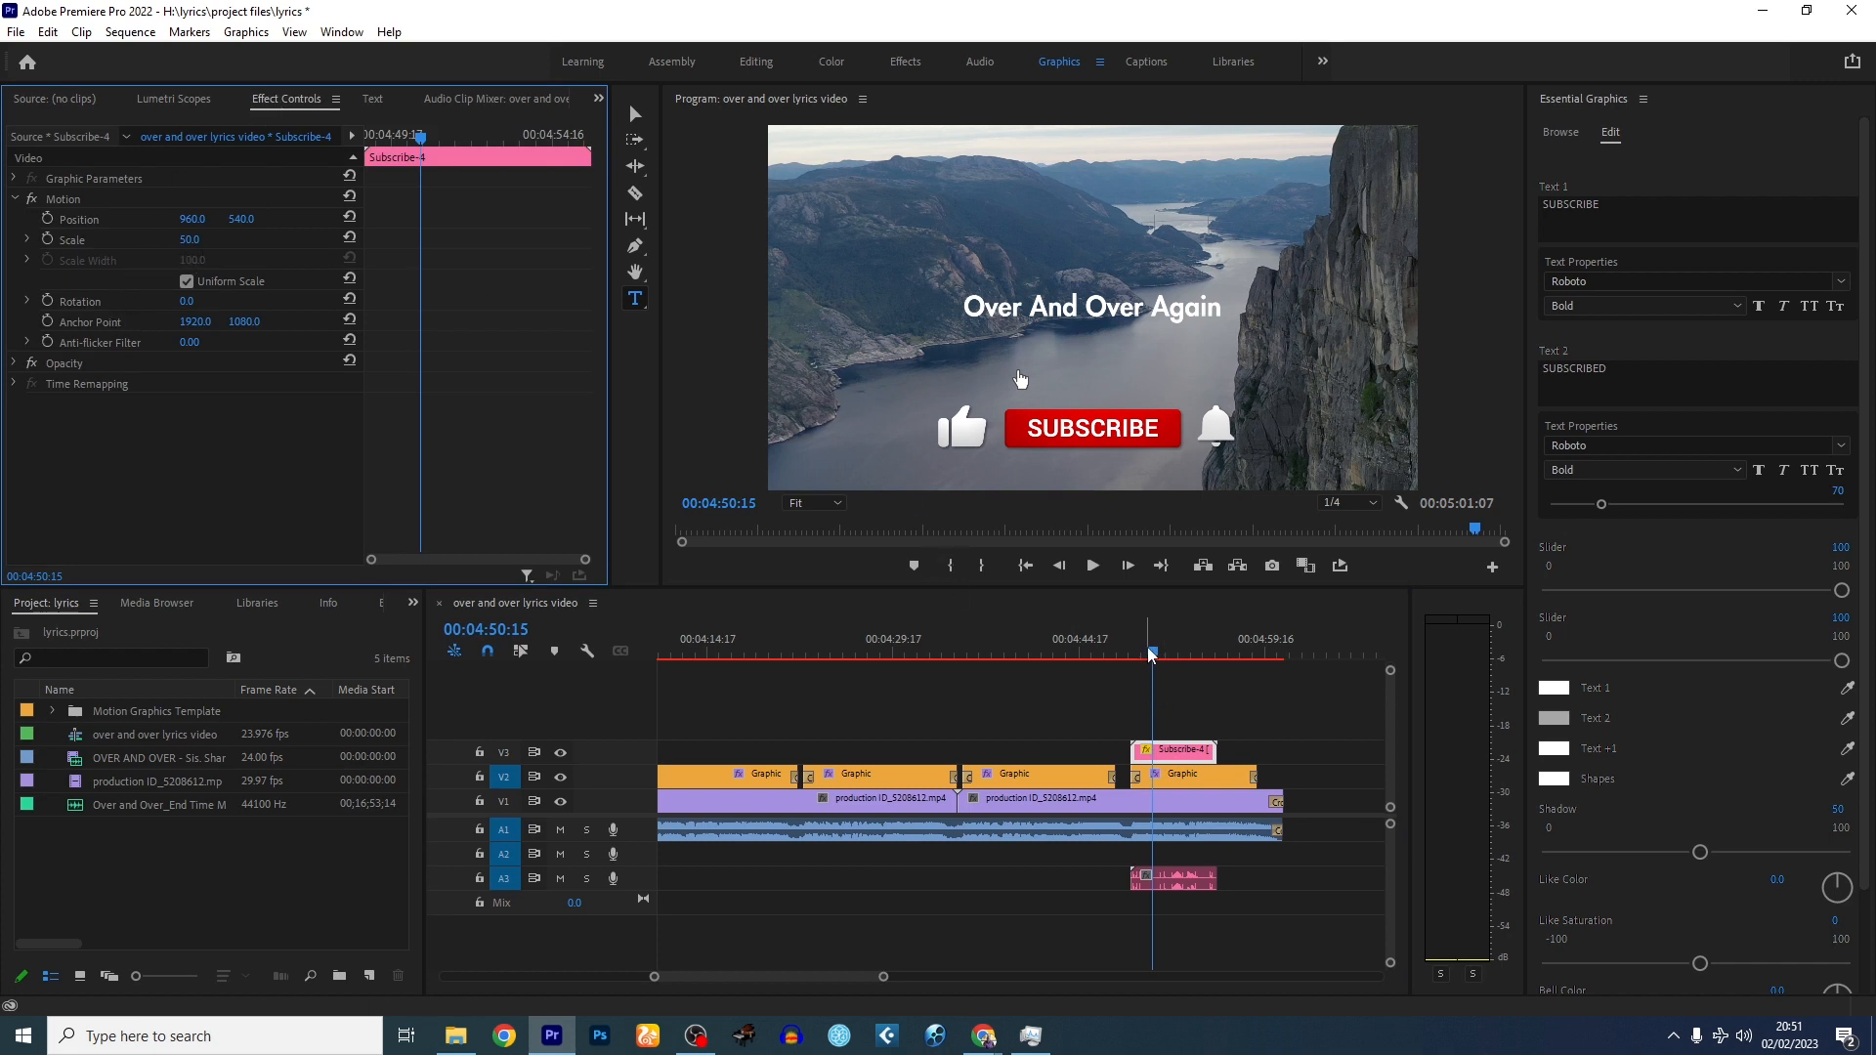
pyautogui.moveTo(1152, 656); pyautogui.dragTo(1192, 670)
pyautogui.press('space')
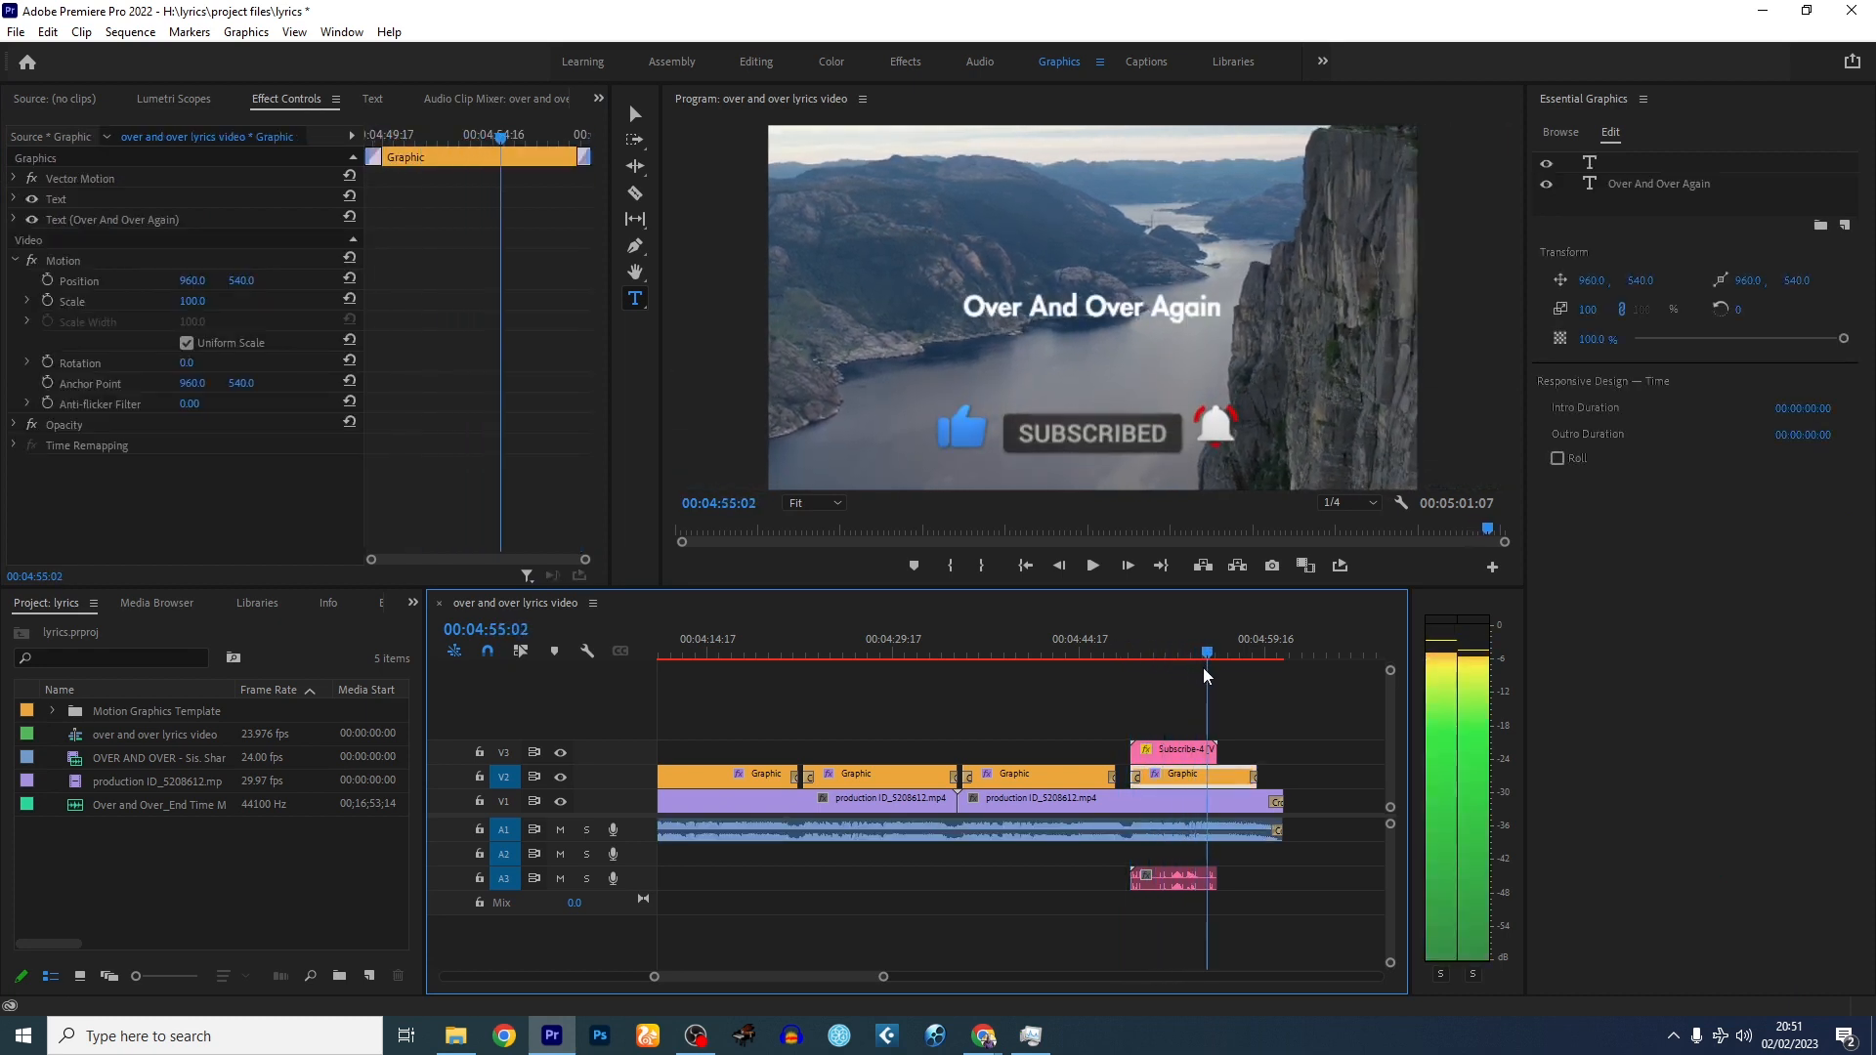
pyautogui.click(1175, 750)
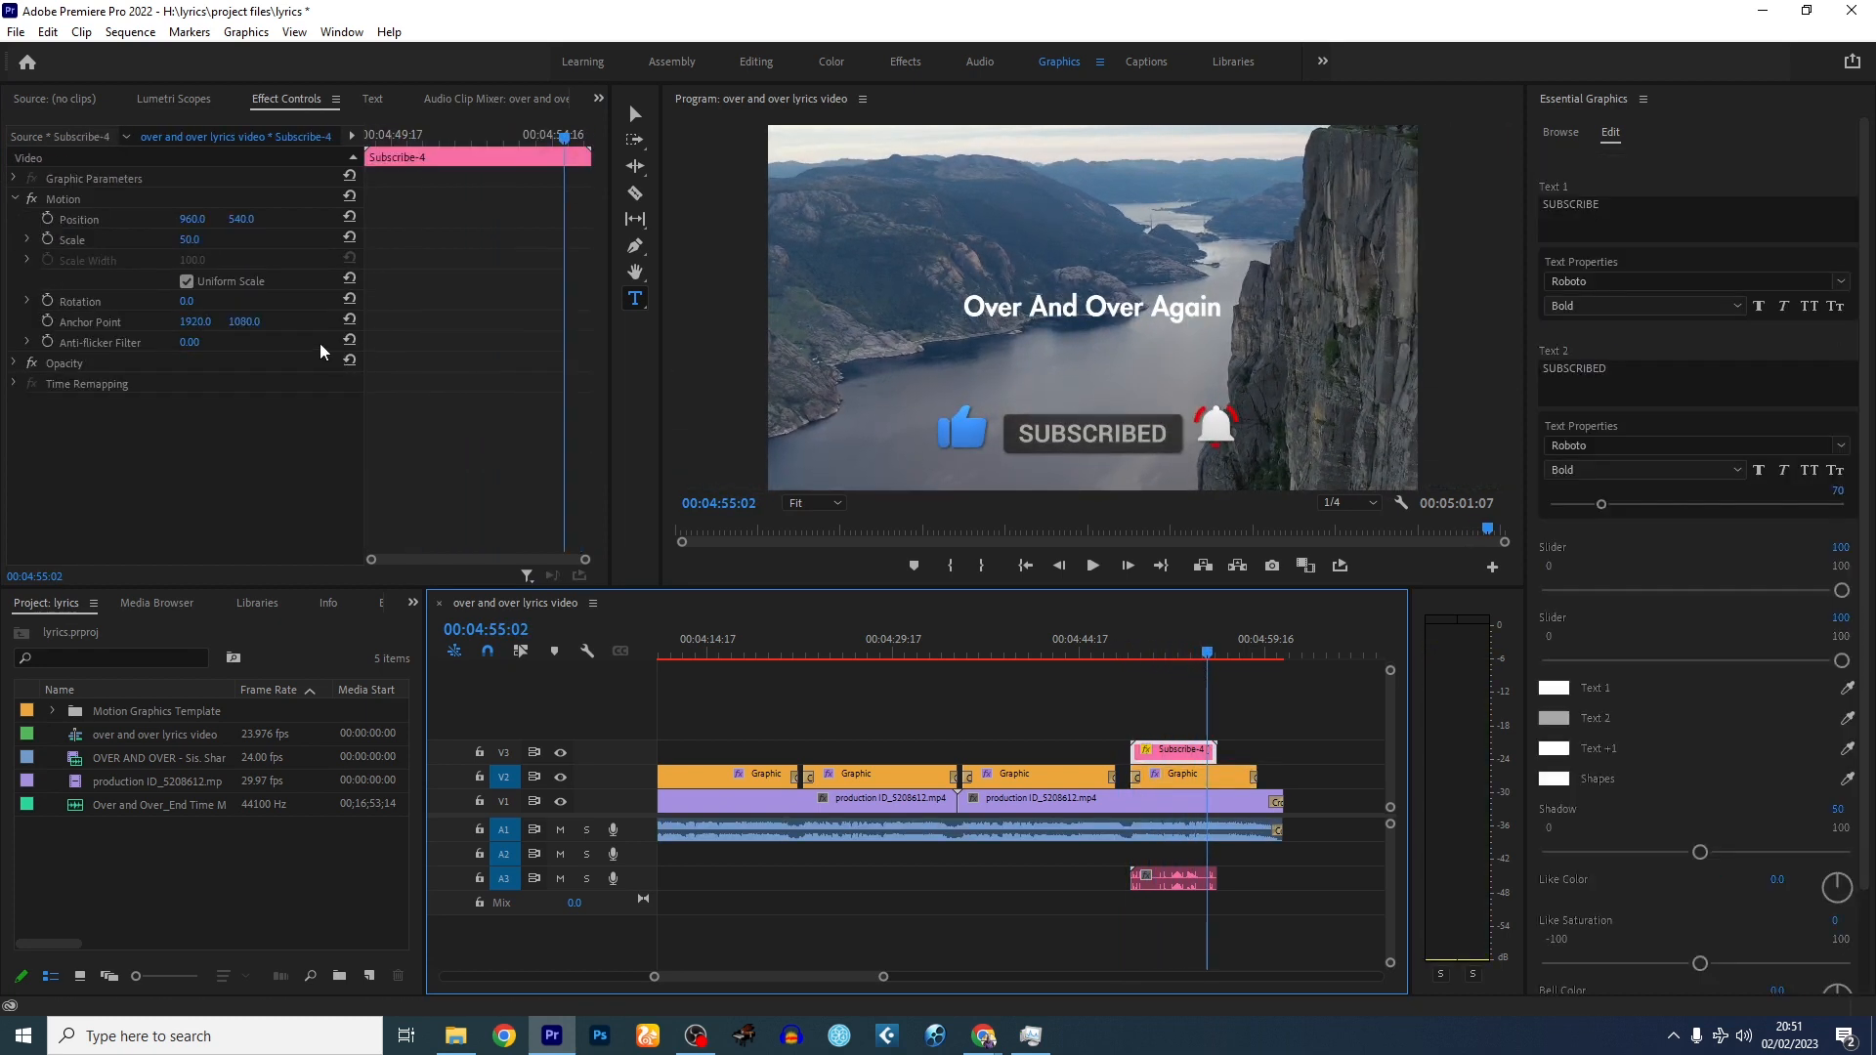
pyautogui.click(189, 240)
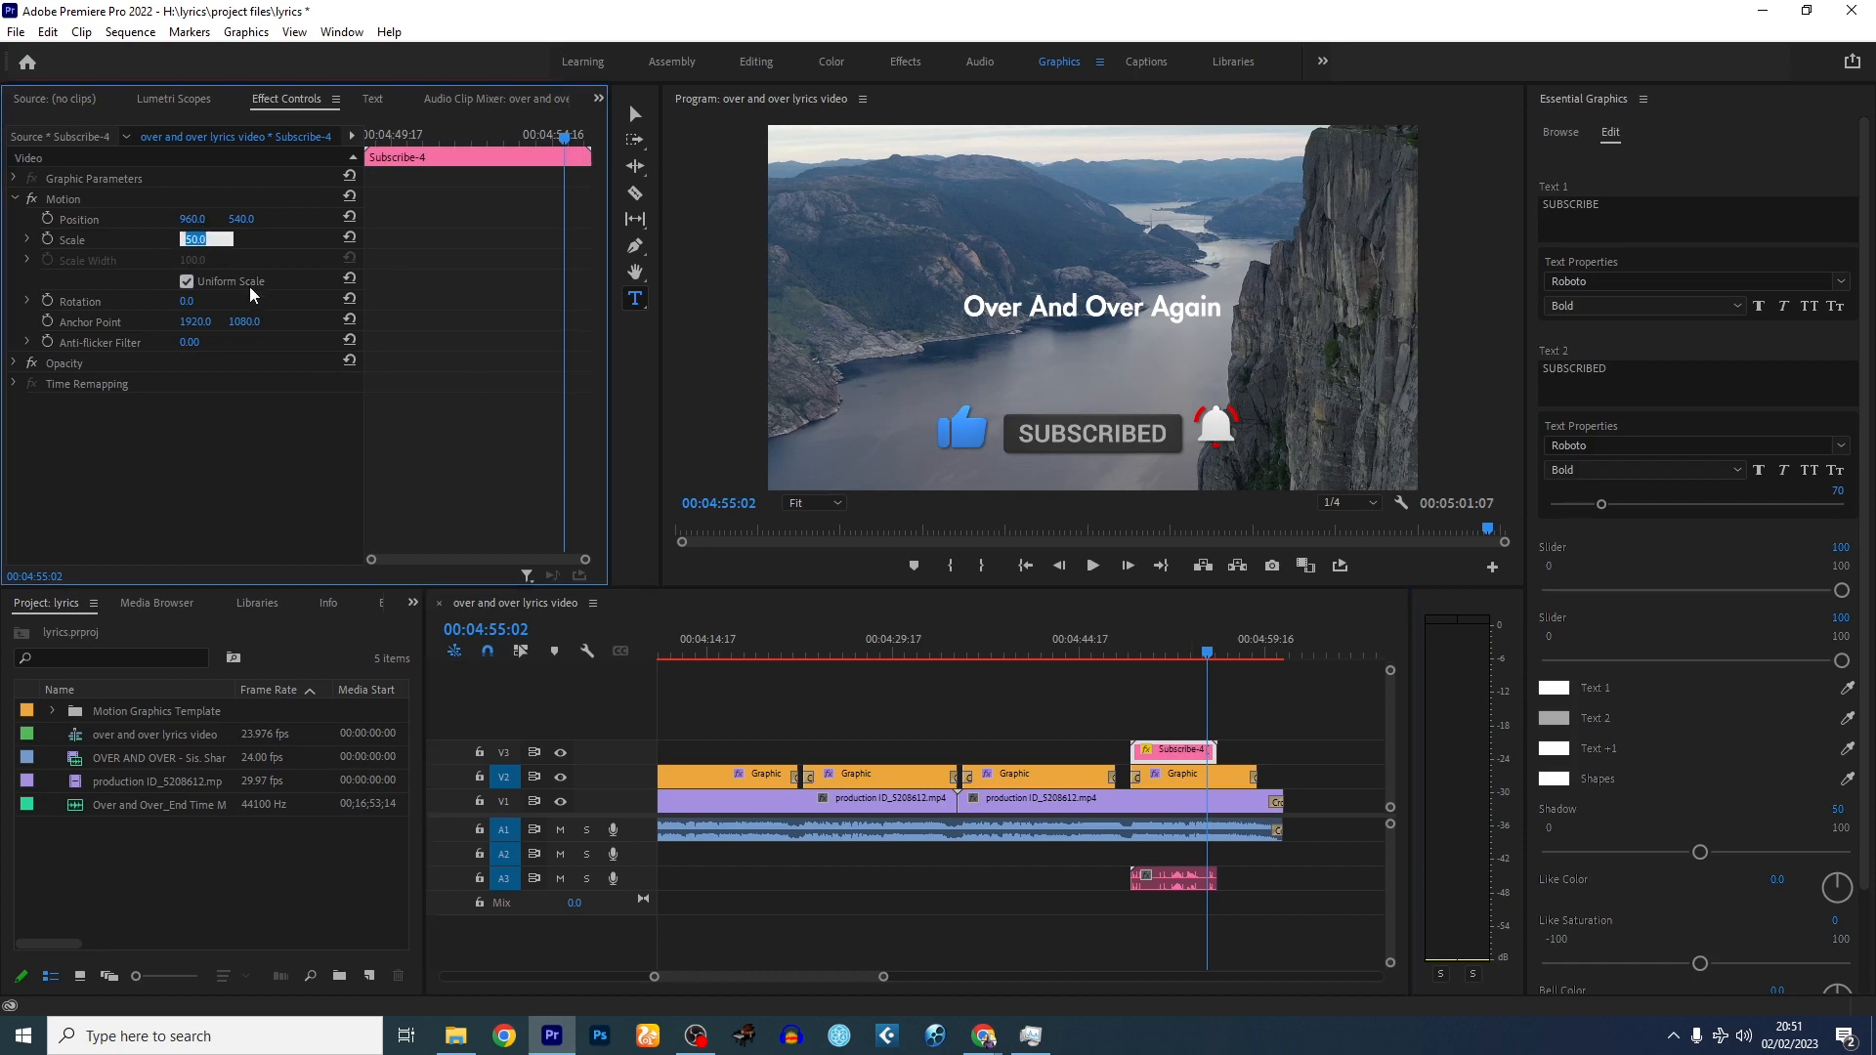
pyautogui.write('4')
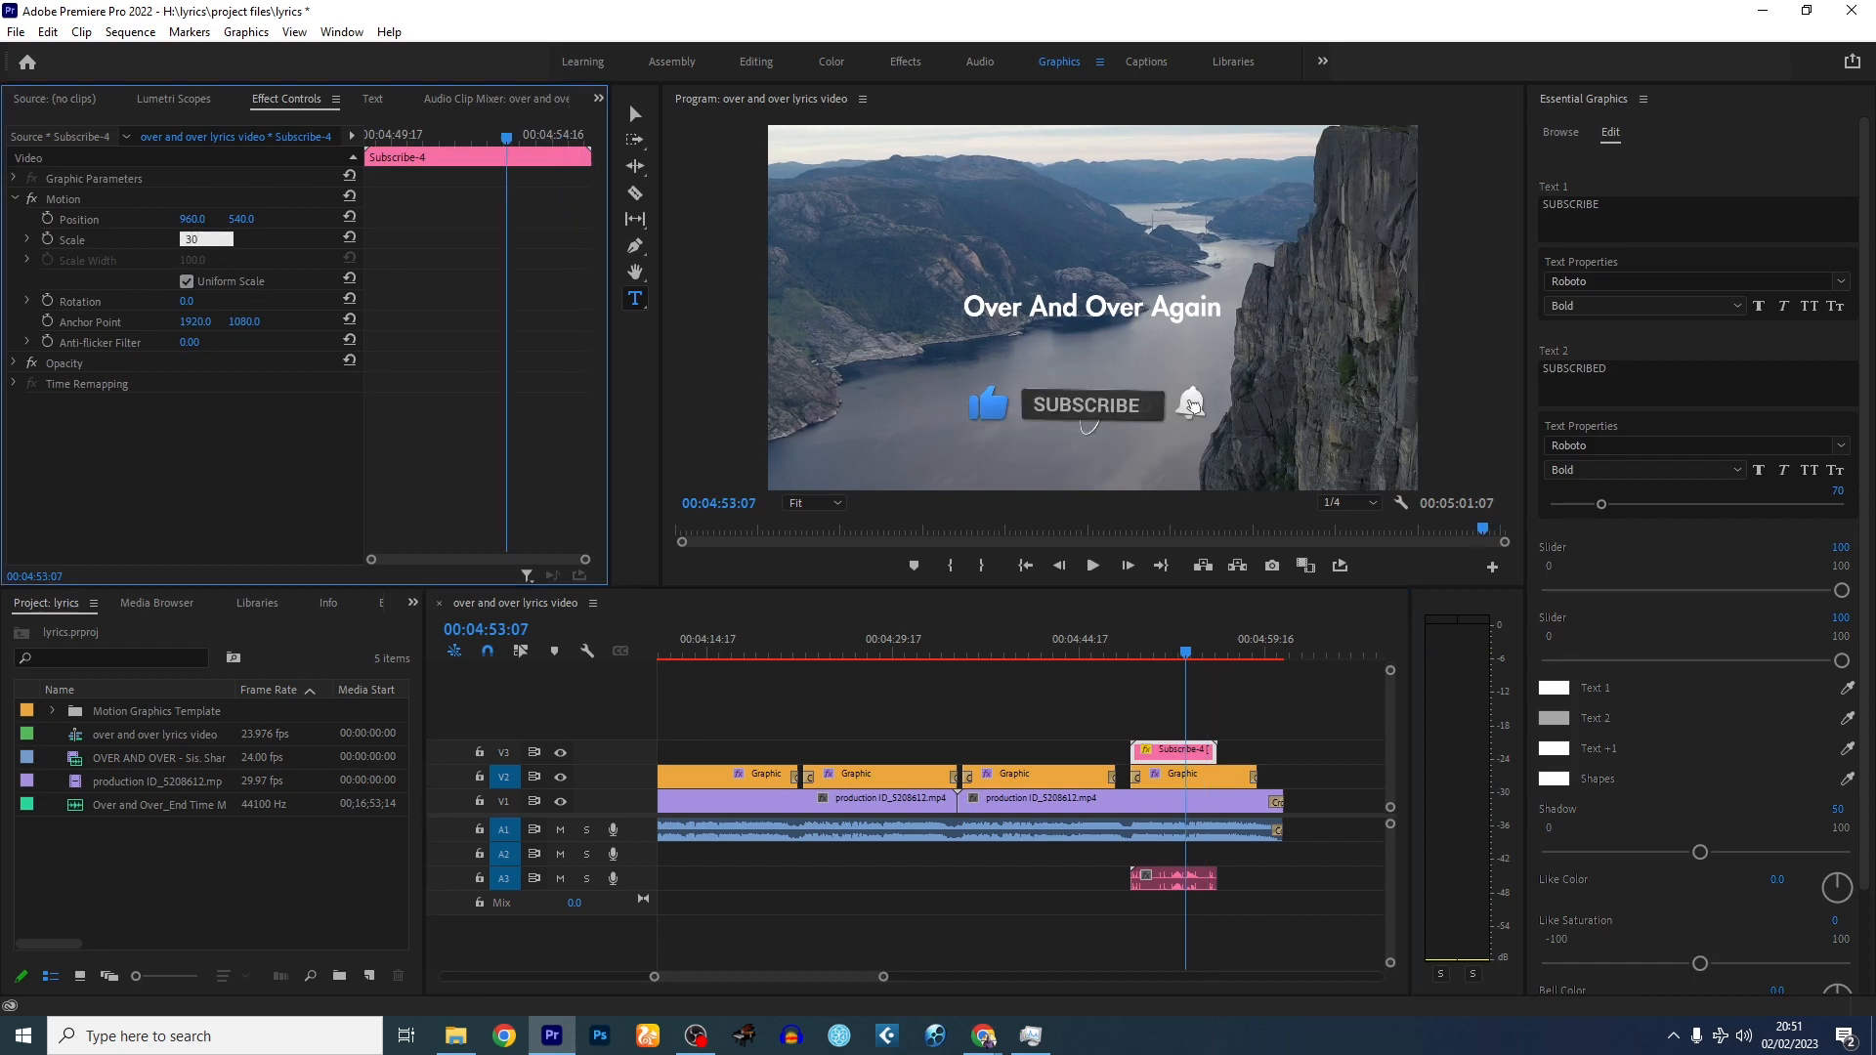
pyautogui.press('Return')
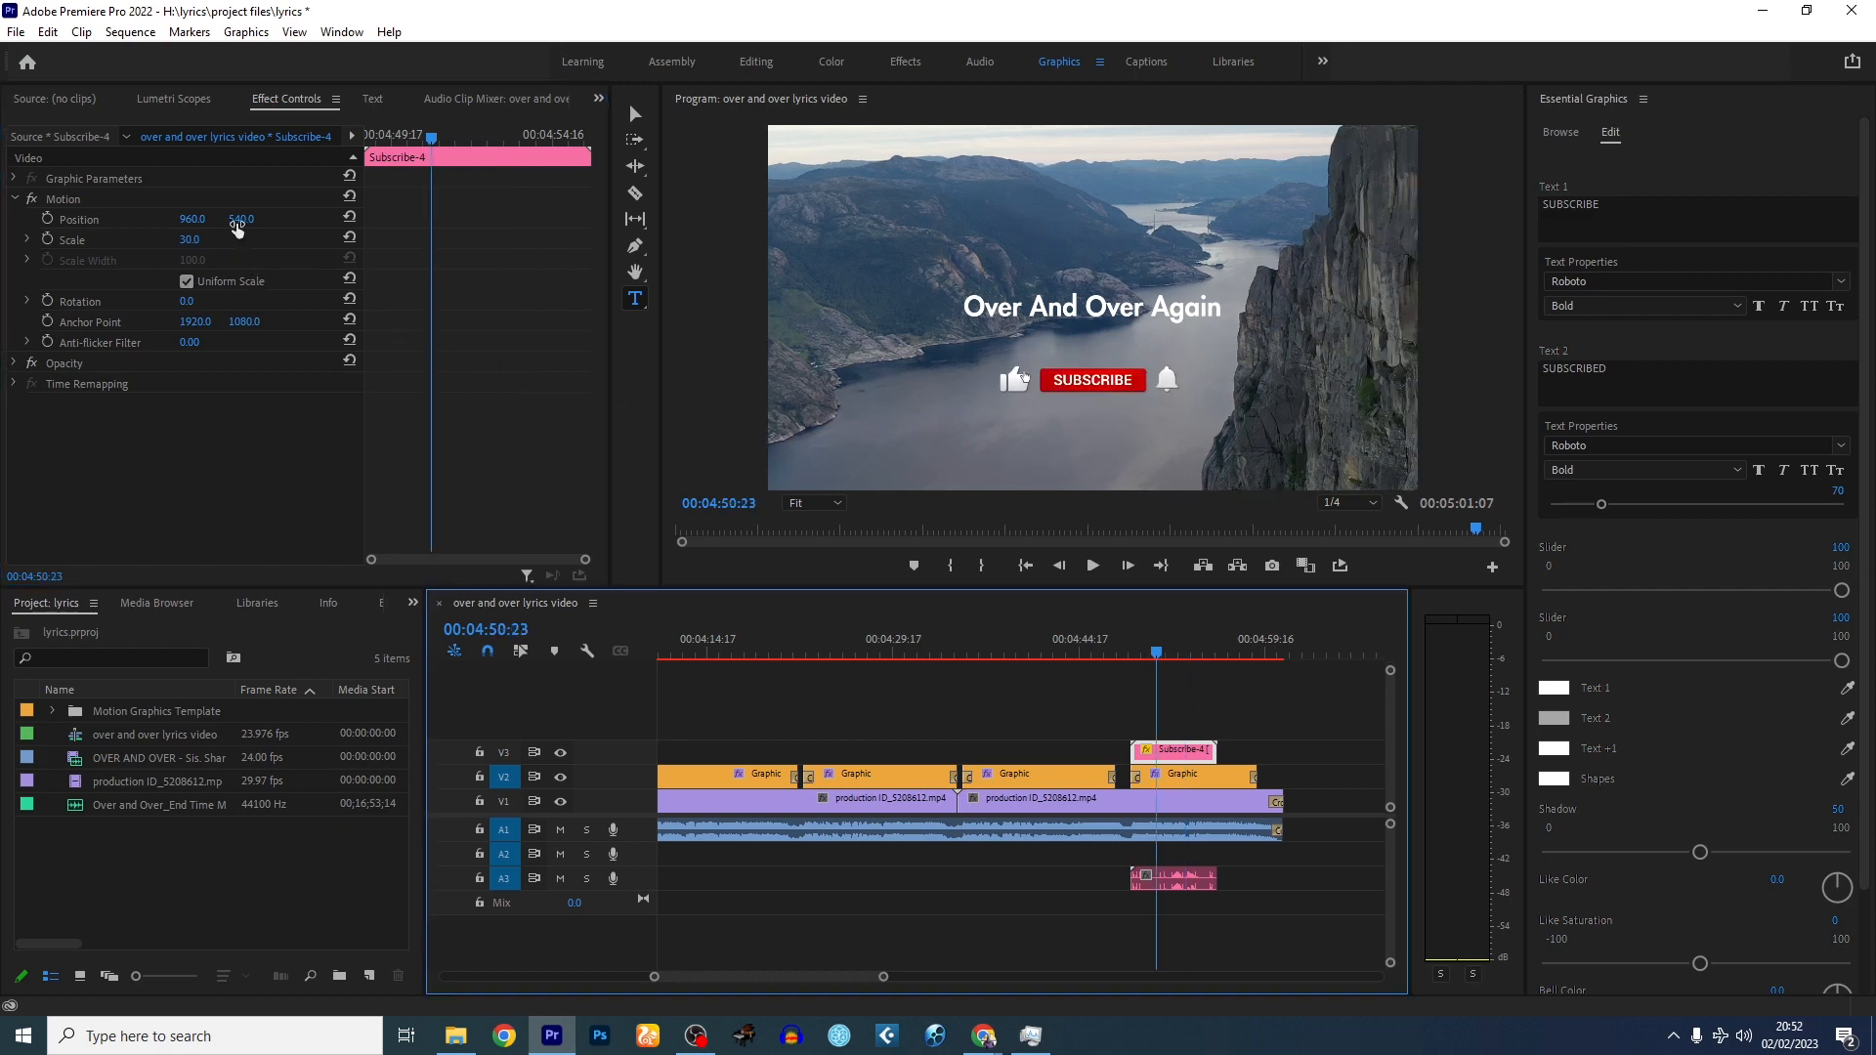
# - Lower the Subscribe-4 graphic beneath the lyric to a vertical position of 765
pyautogui.click(237, 219)
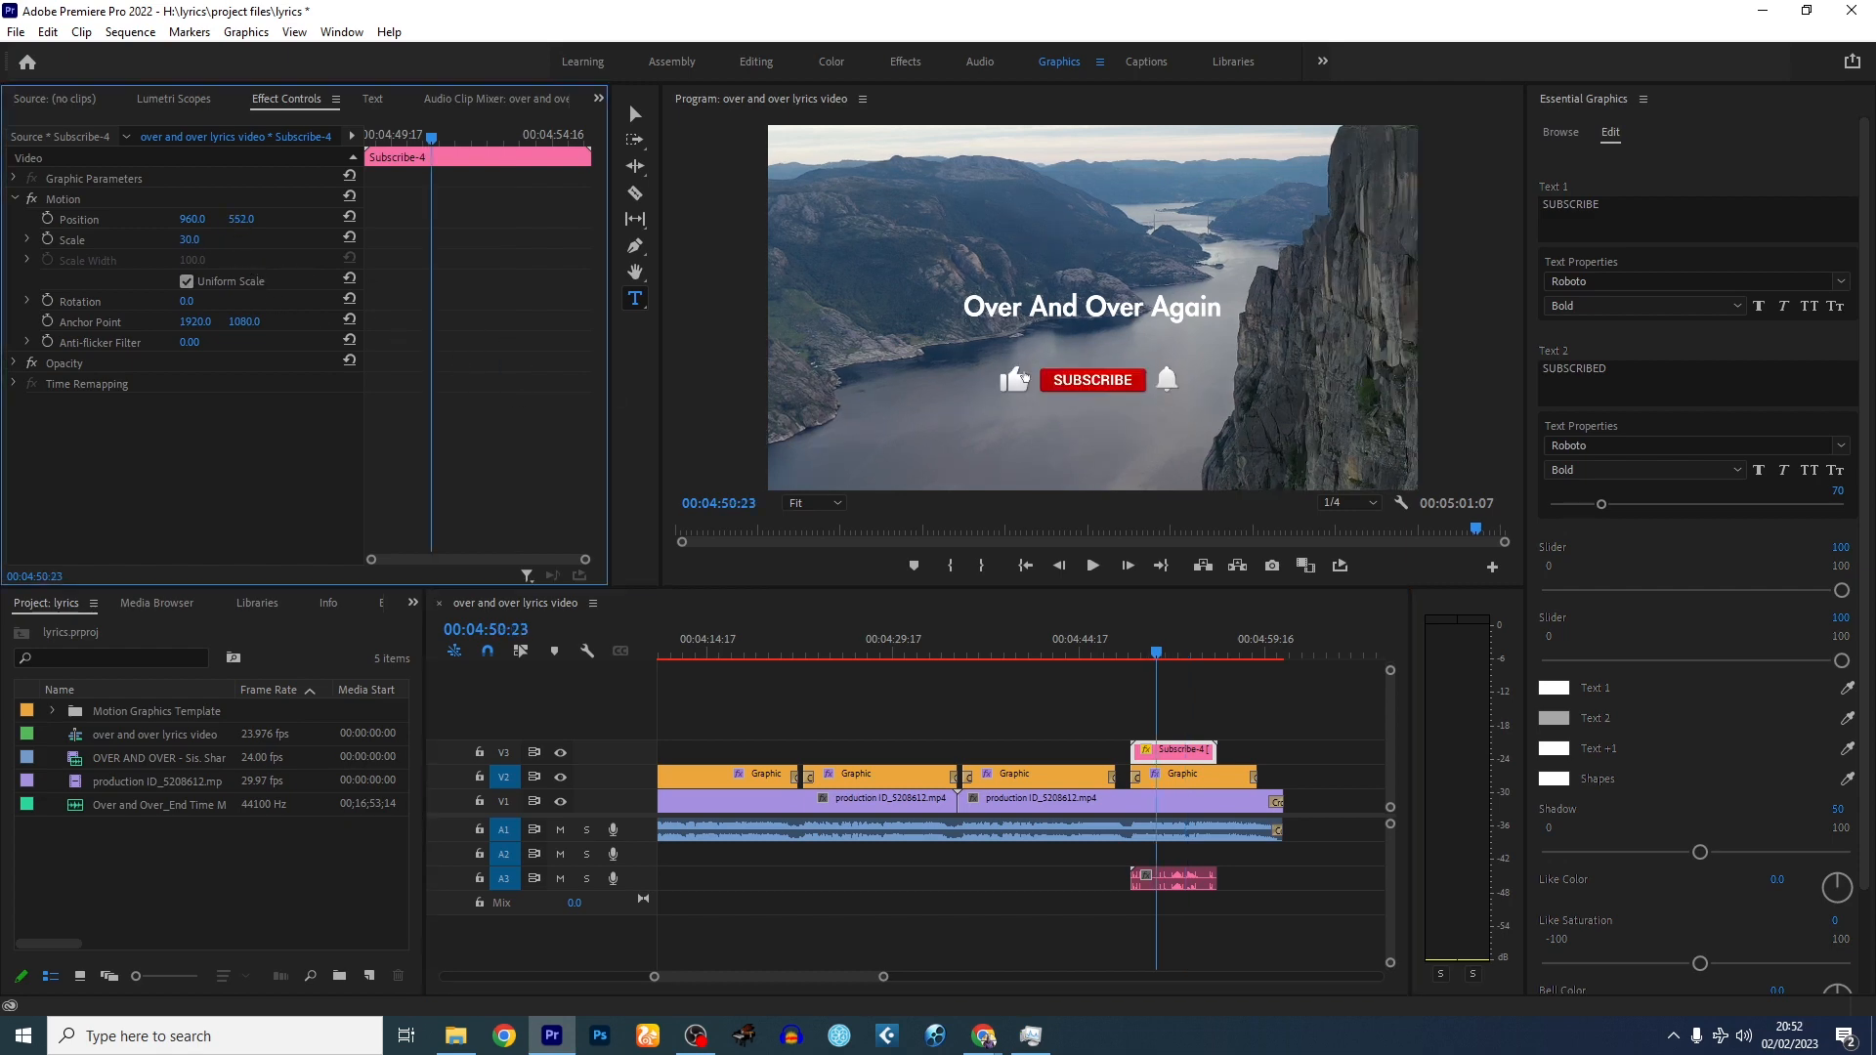
pyautogui.moveTo(248, 220); pyautogui.dragTo(438, 220)
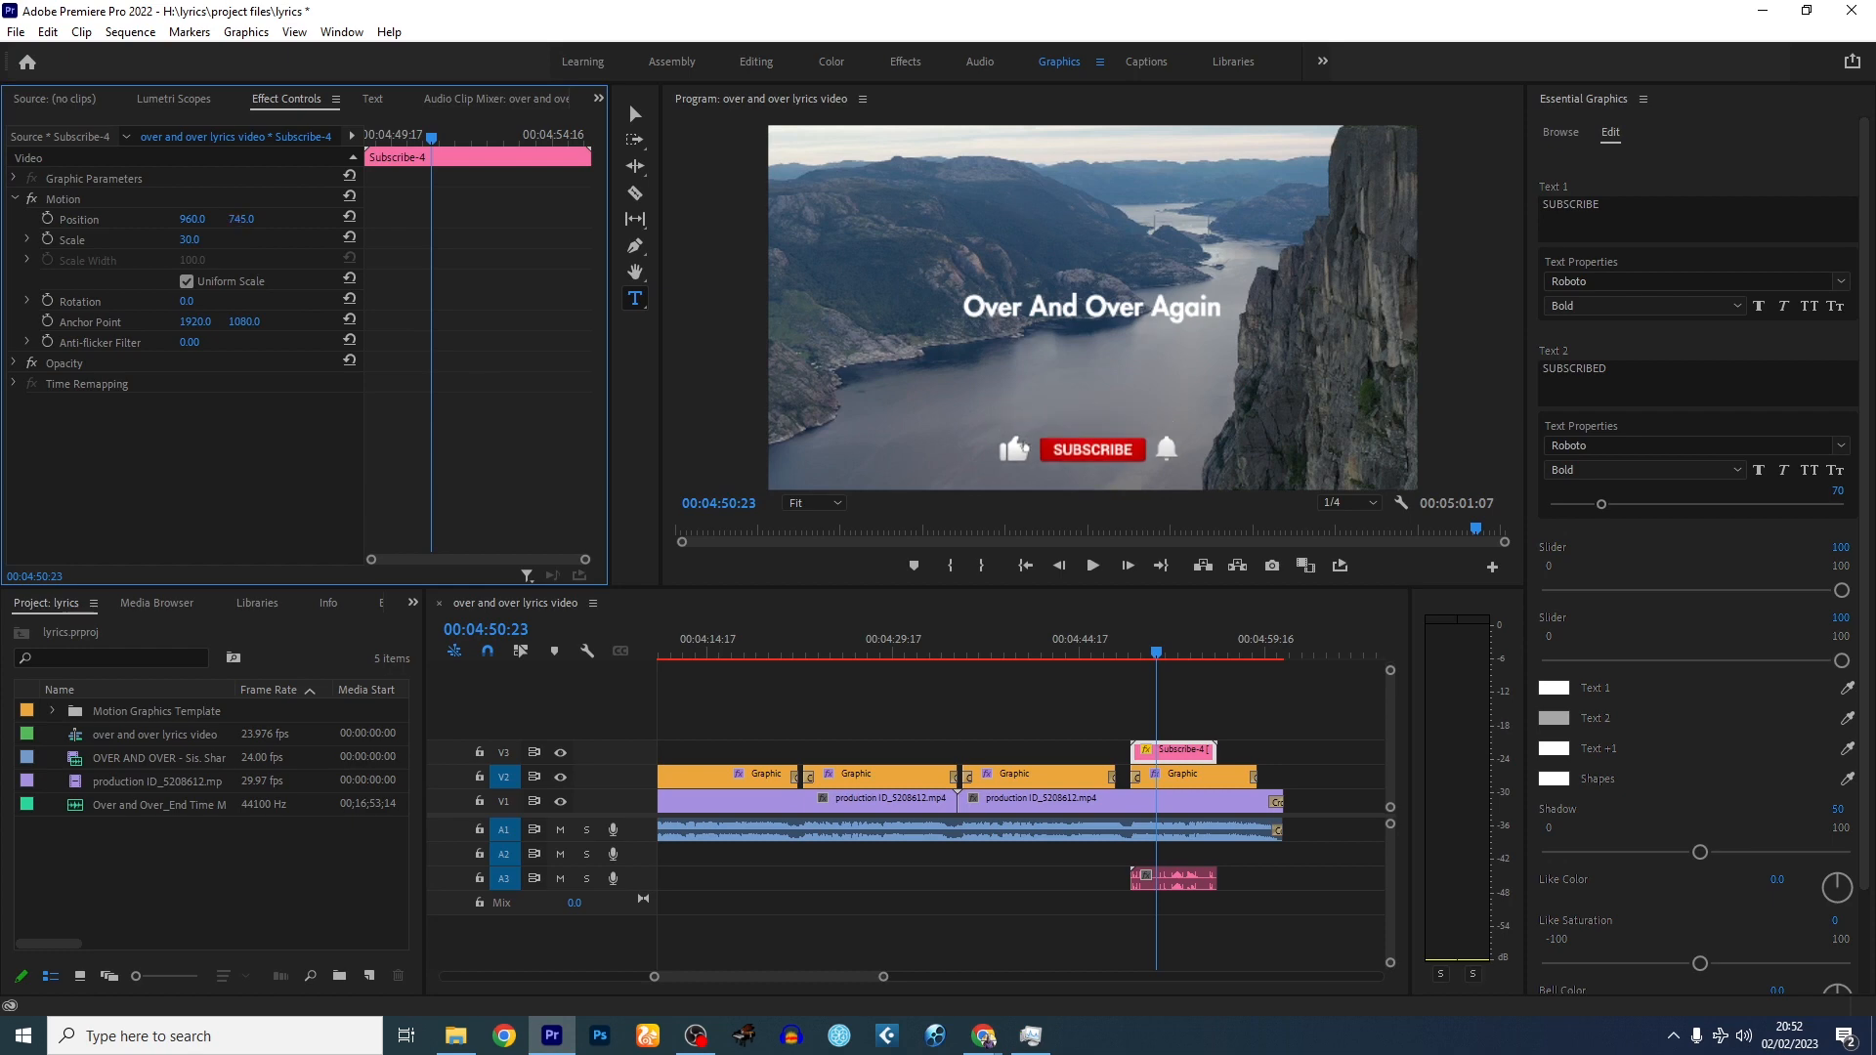
pyautogui.click(1256, 644)
# - Turn on linked selection and select the Subscribe-4 clip's video together with its audio
pyautogui.click(1178, 759)
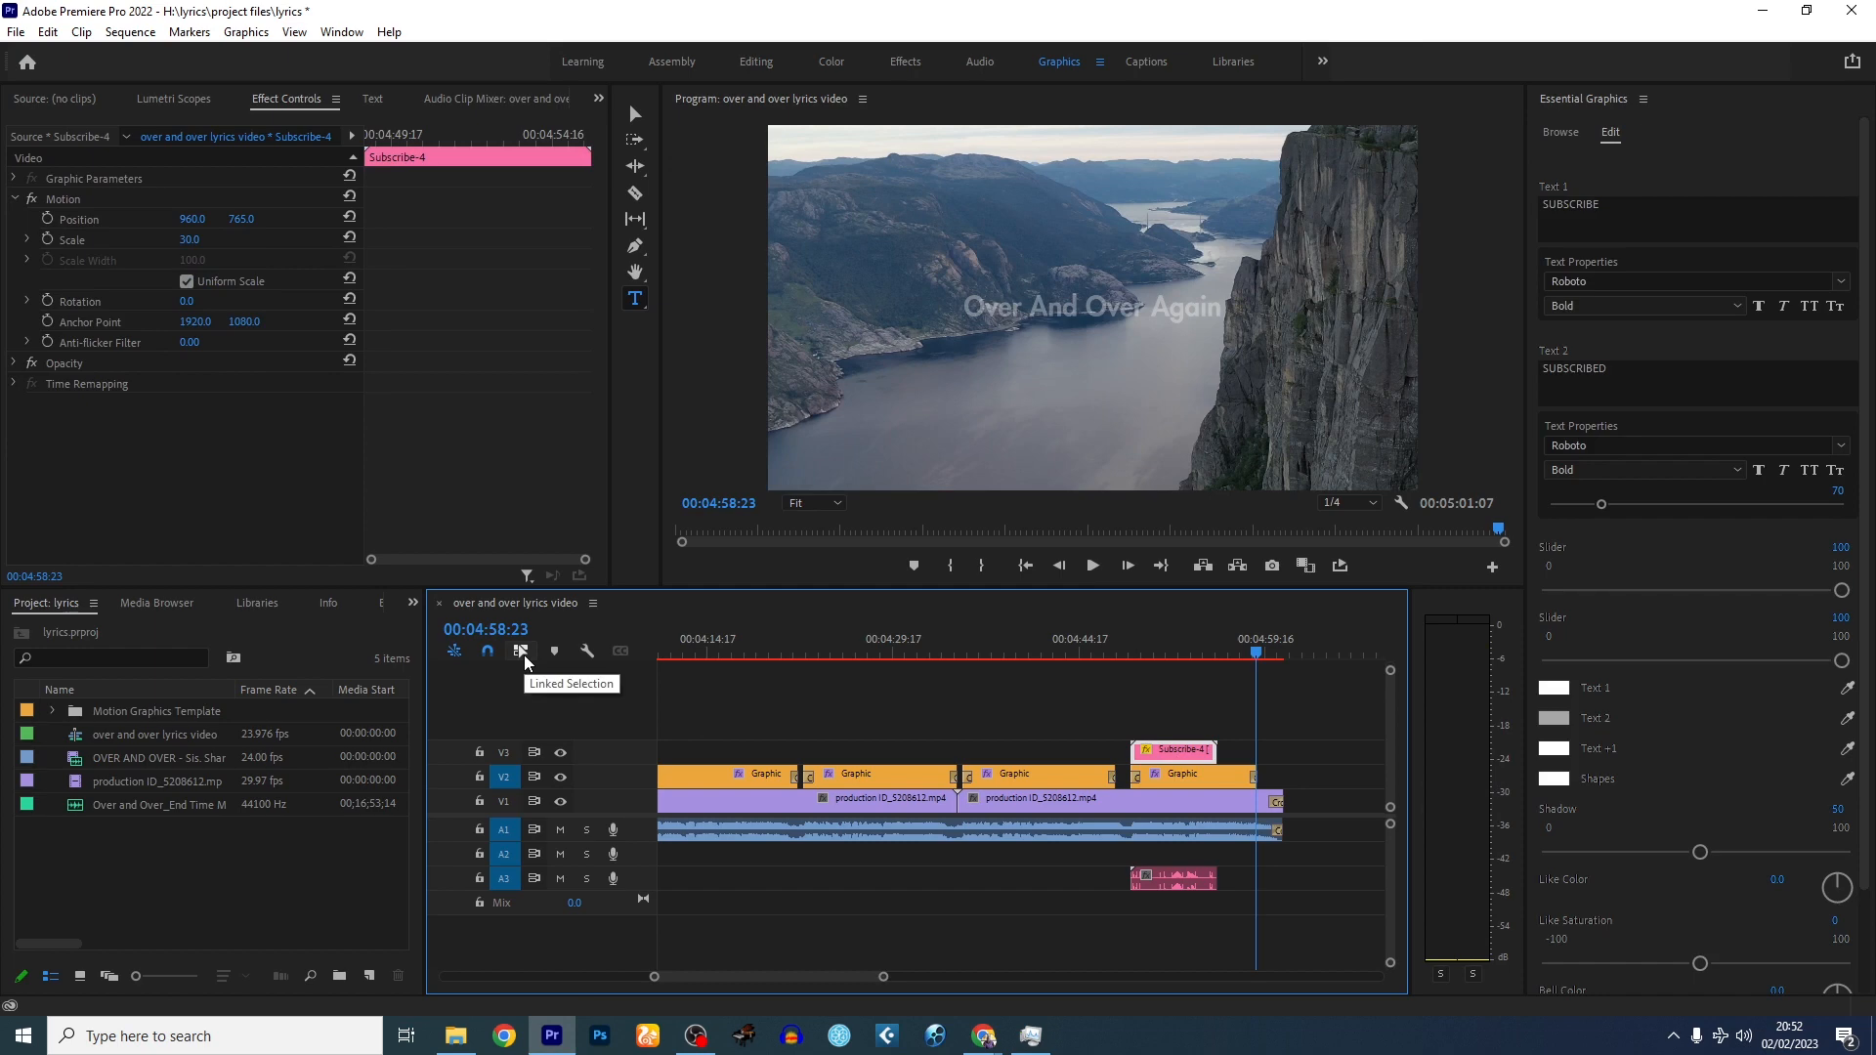
pyautogui.click(522, 654)
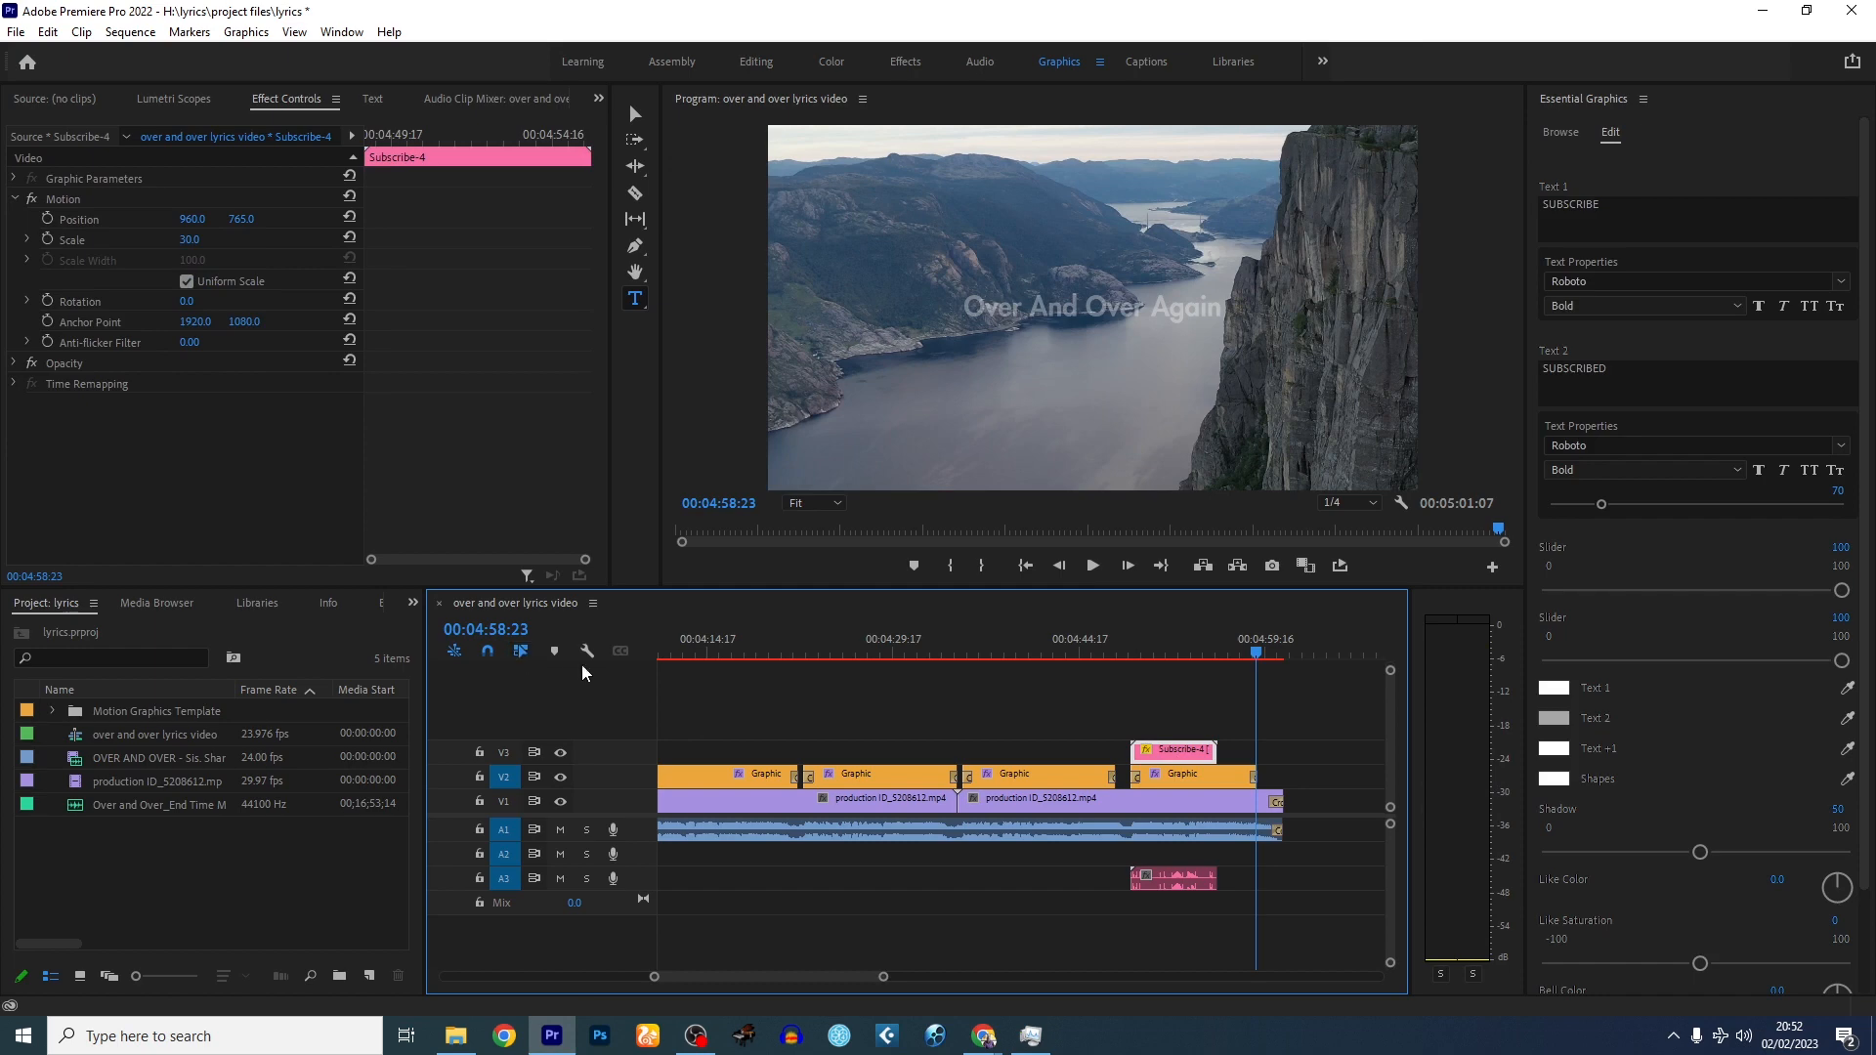
pyautogui.click(1177, 652)
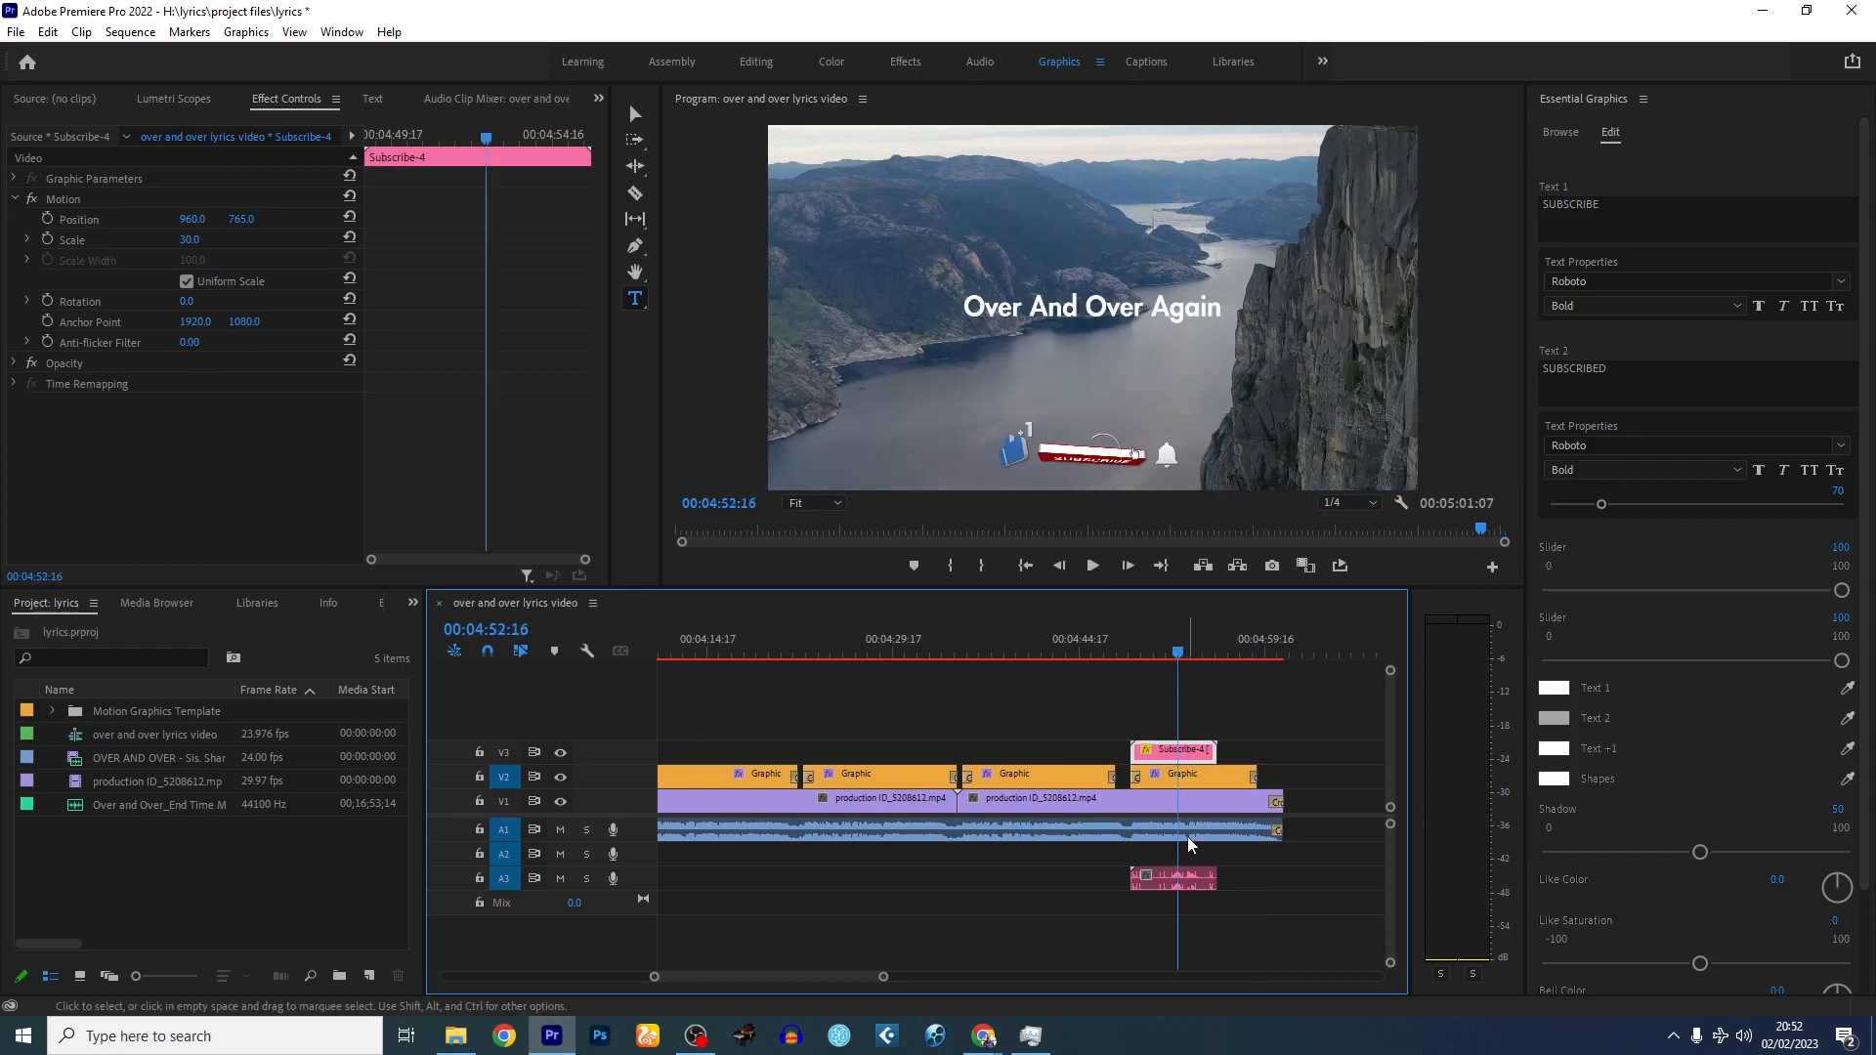
pyautogui.click(1183, 881)
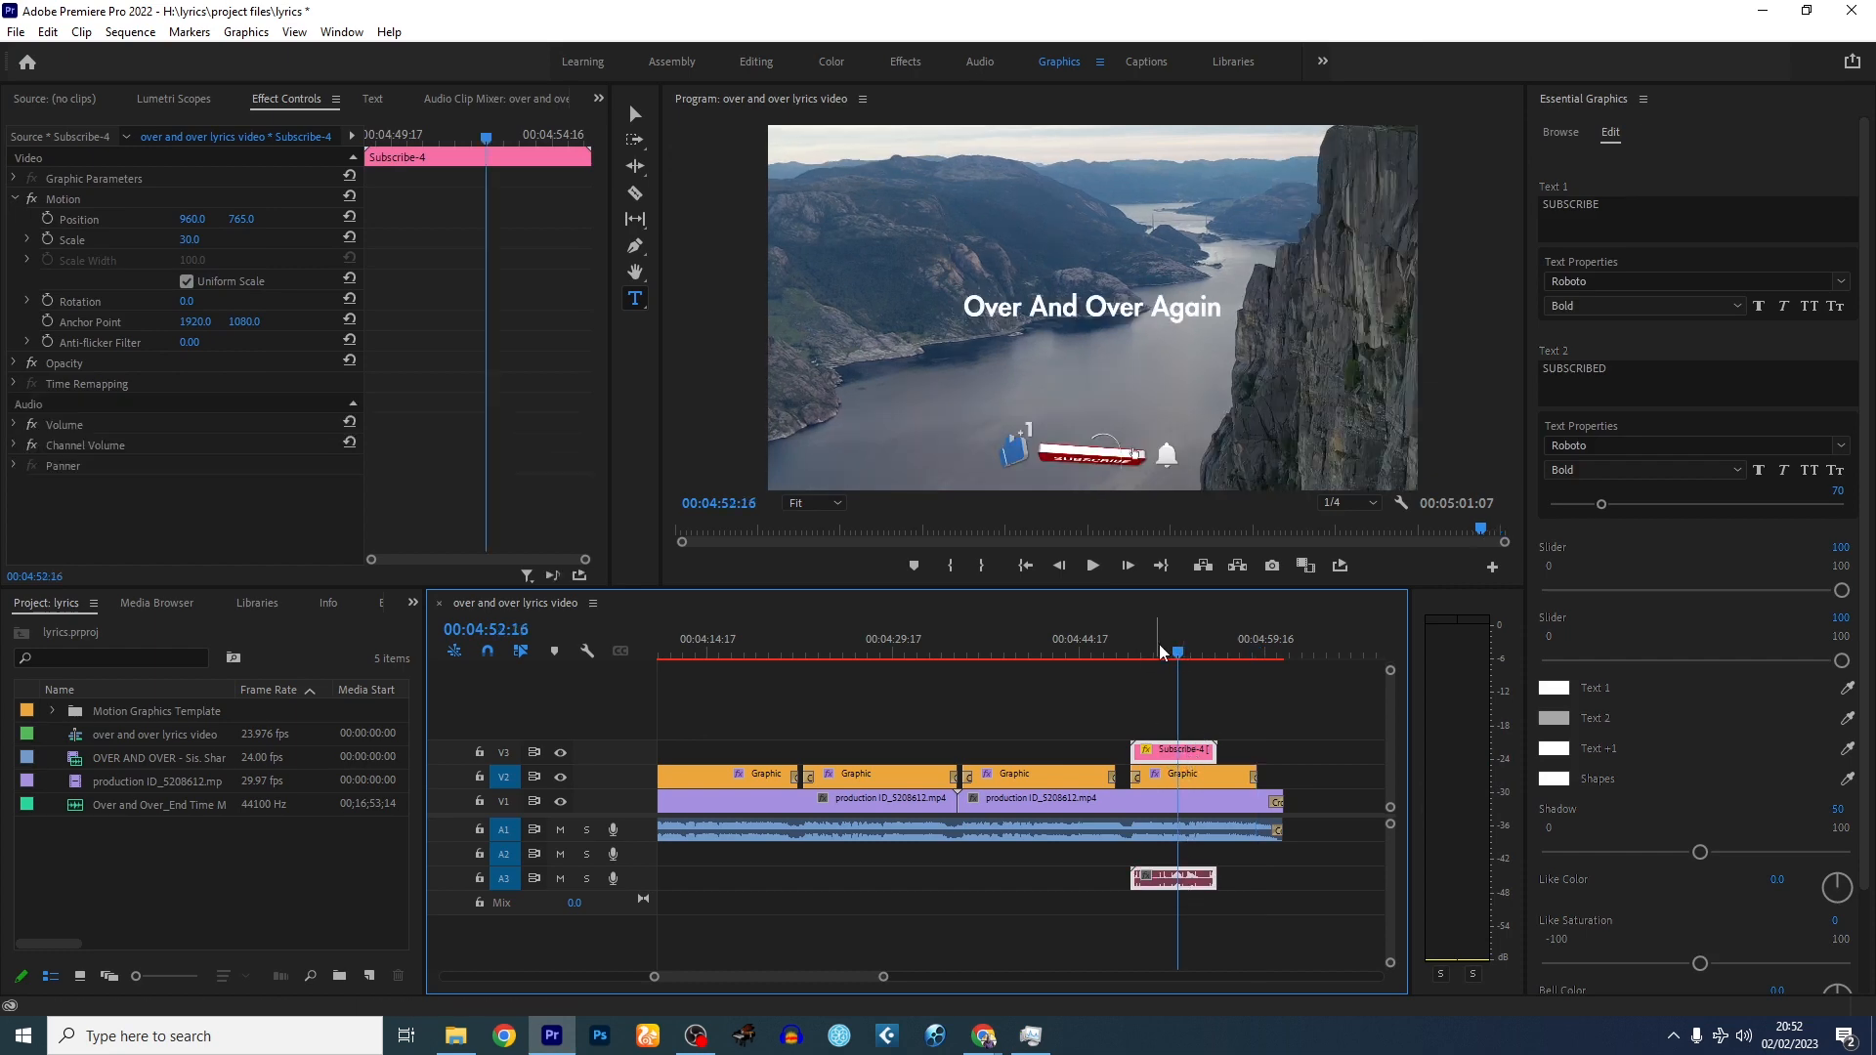
# - Duplicate the closing Subscribe-4 clip with its audio to an earlier point in the song on the same tracks
pyautogui.moveTo(1162, 653)
pyautogui.mouseDown()
pyautogui.moveTo(1134, 652)
pyautogui.moveTo(1148, 668)
pyautogui.mouseUp()
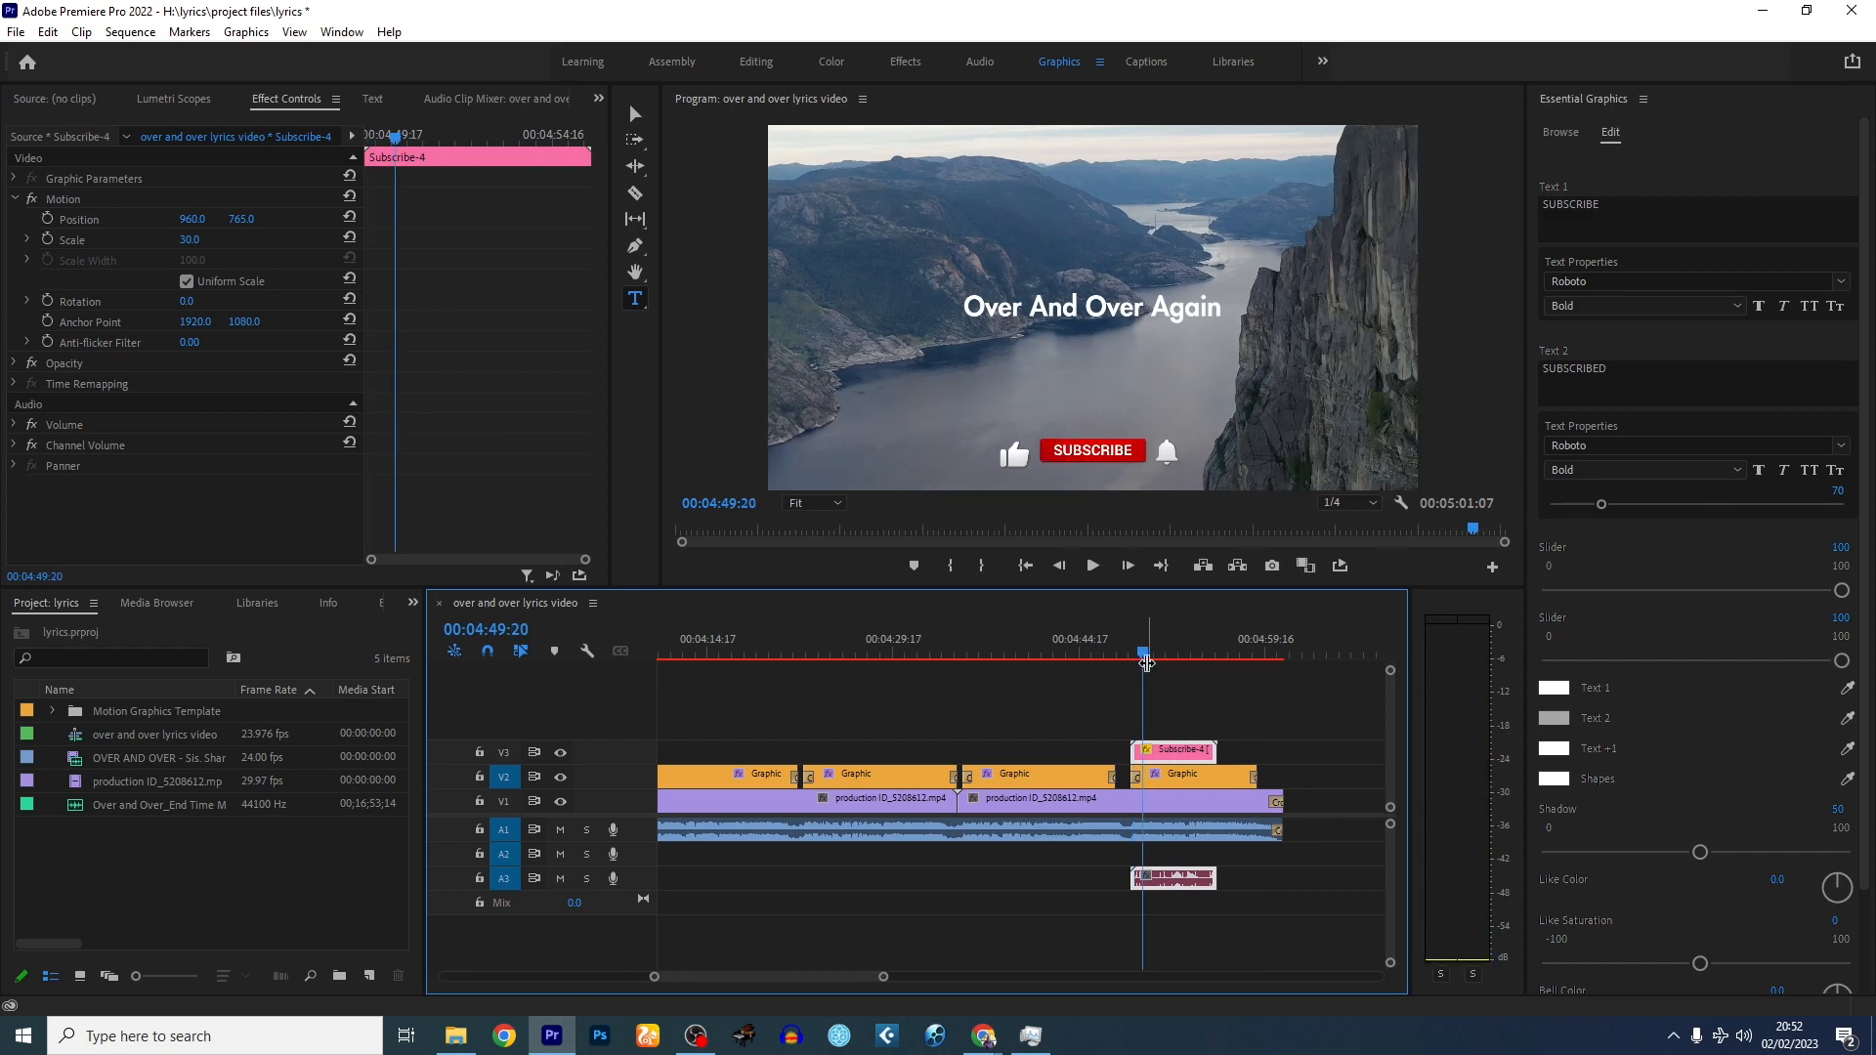
pyautogui.press('-')
pyautogui.press('-')
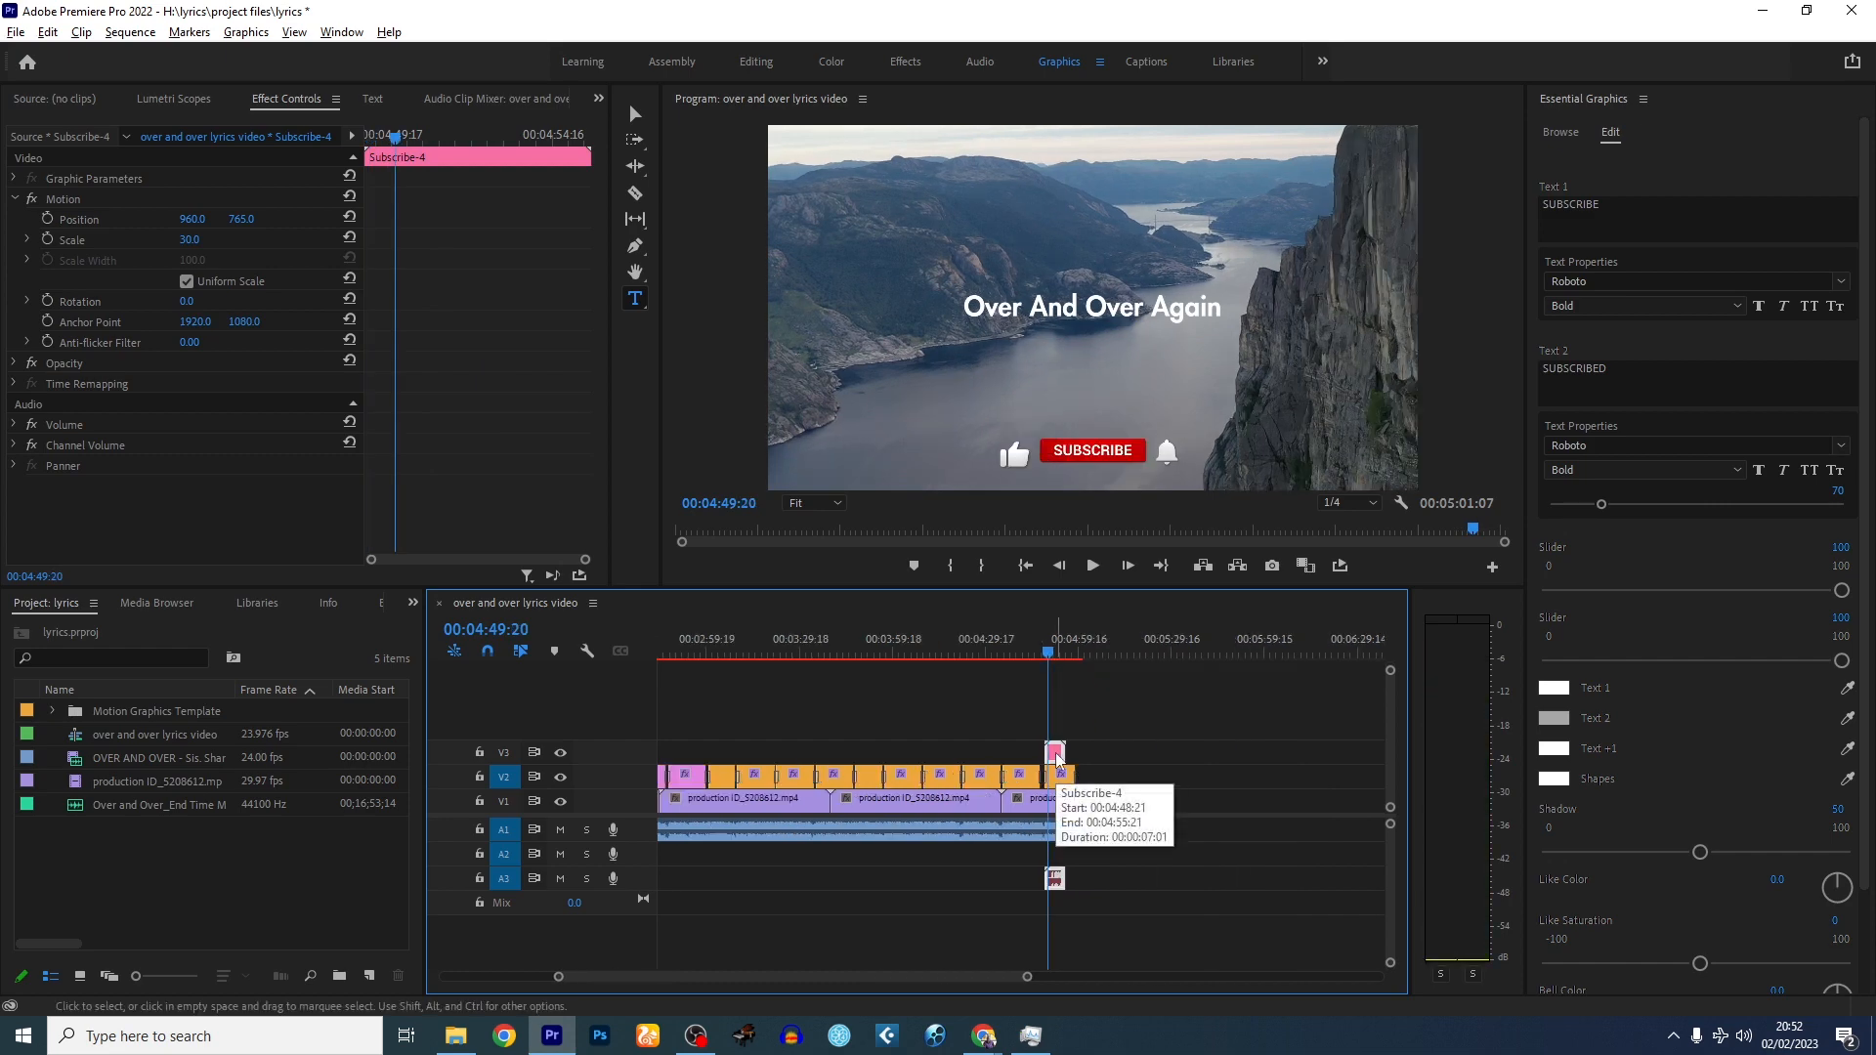
pyautogui.moveTo(1056, 757); pyautogui.dragTo(750, 760)
# - Move the duplicated Subscribe-4 clip to 00:00:13:17 over the opening title and play it back
pyautogui.click(667, 652)
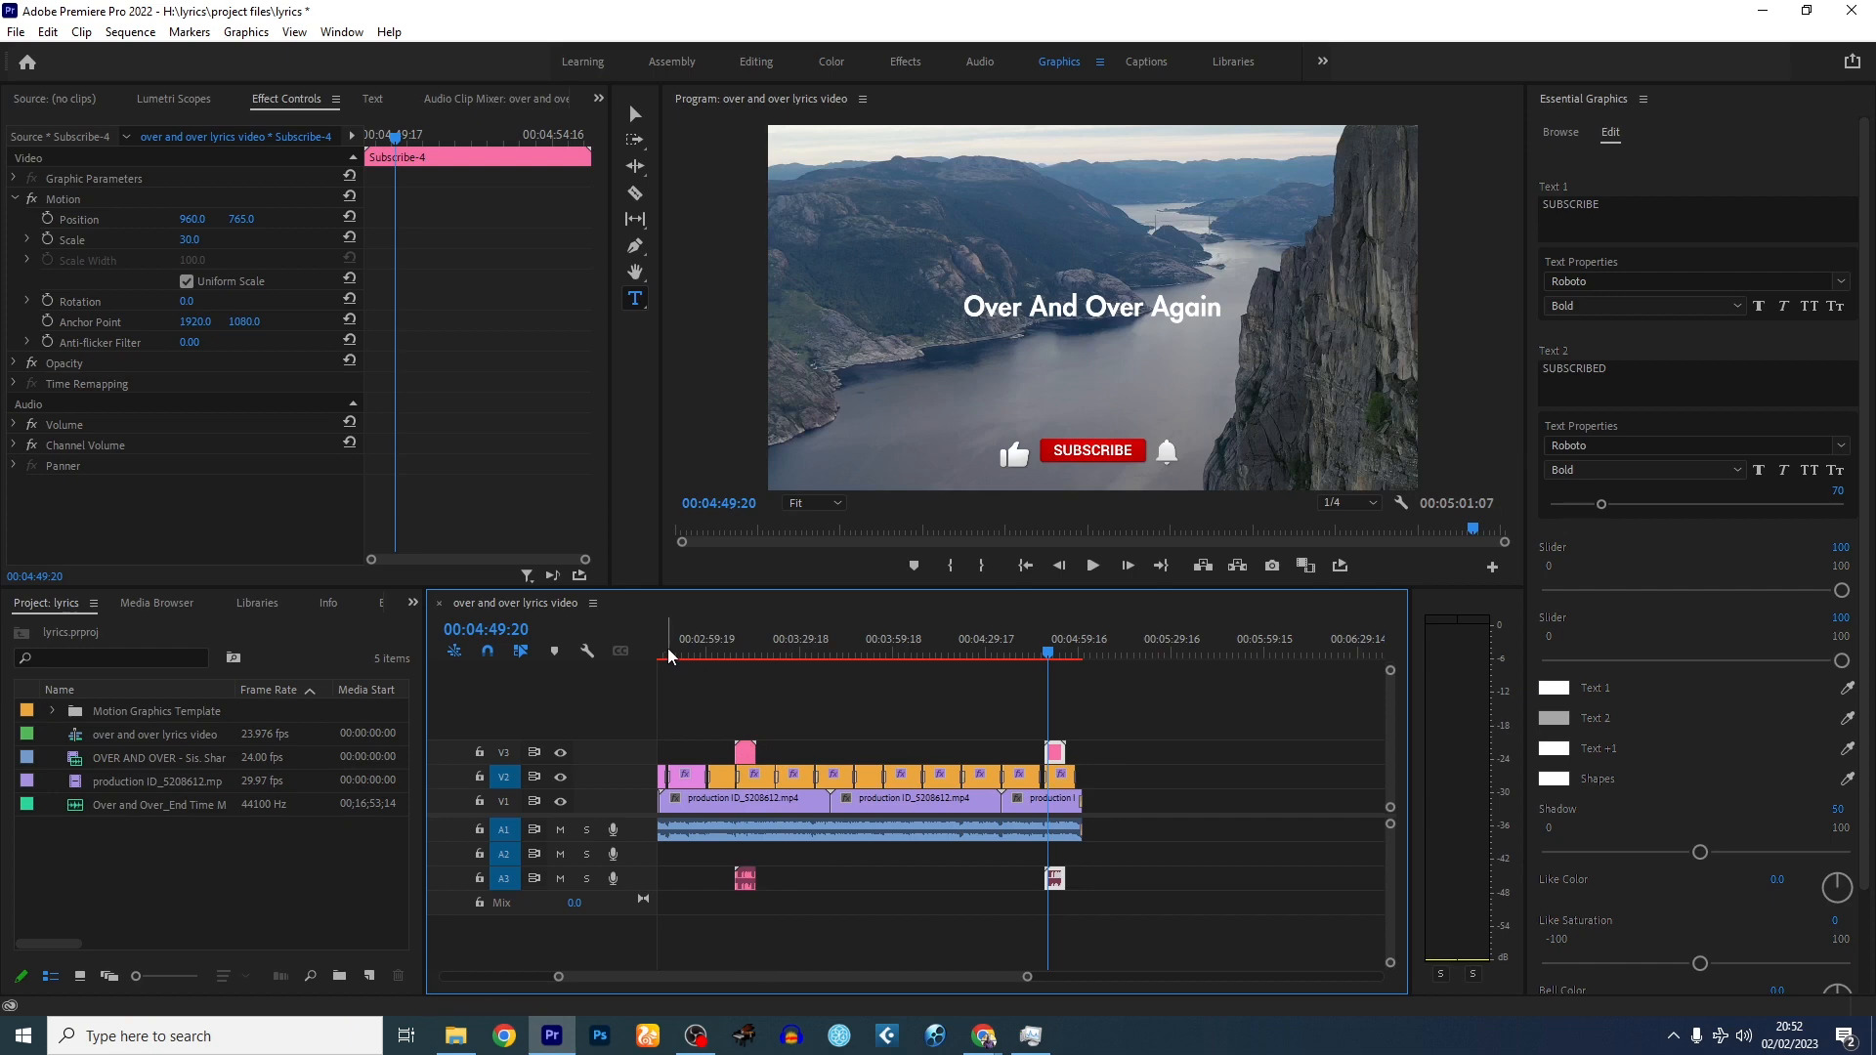
pyautogui.moveTo(671, 655); pyautogui.dragTo(661, 650)
pyautogui.scroll(4, 801, 640)
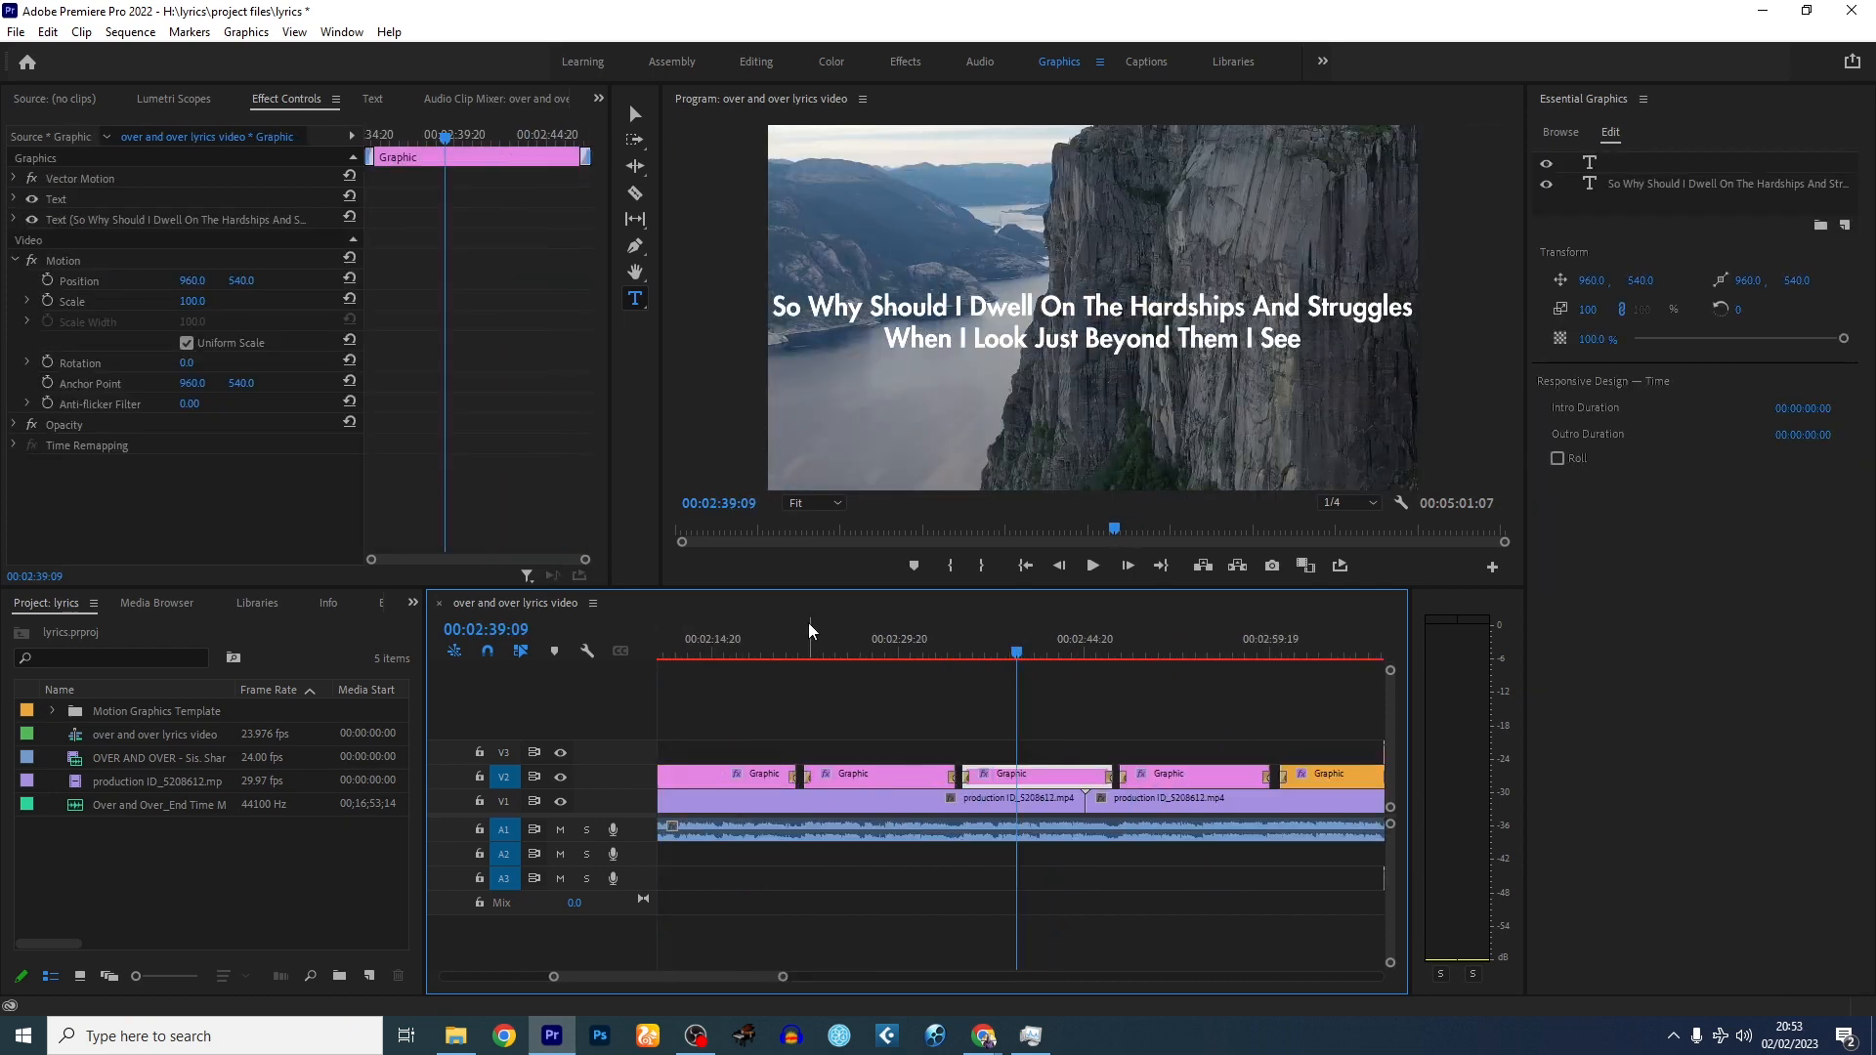
pyautogui.press('\\')
pyautogui.press('Home')
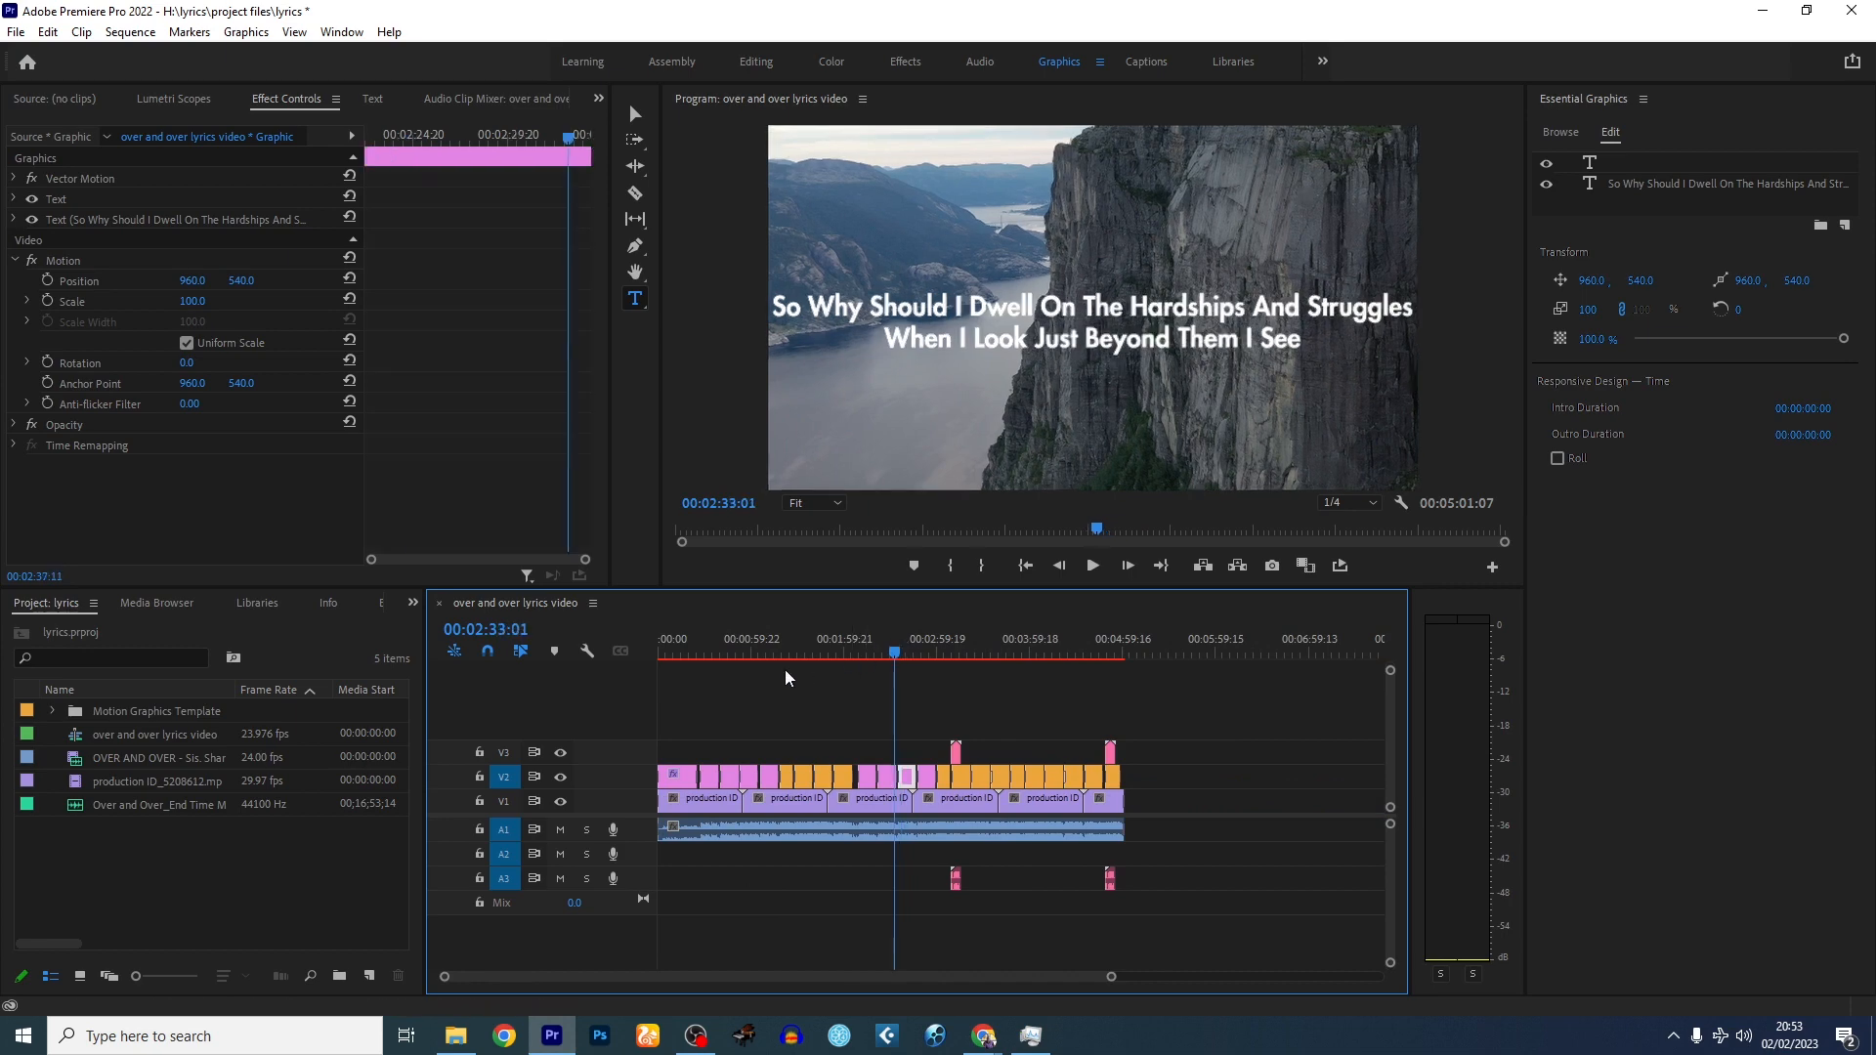
pyautogui.press('space')
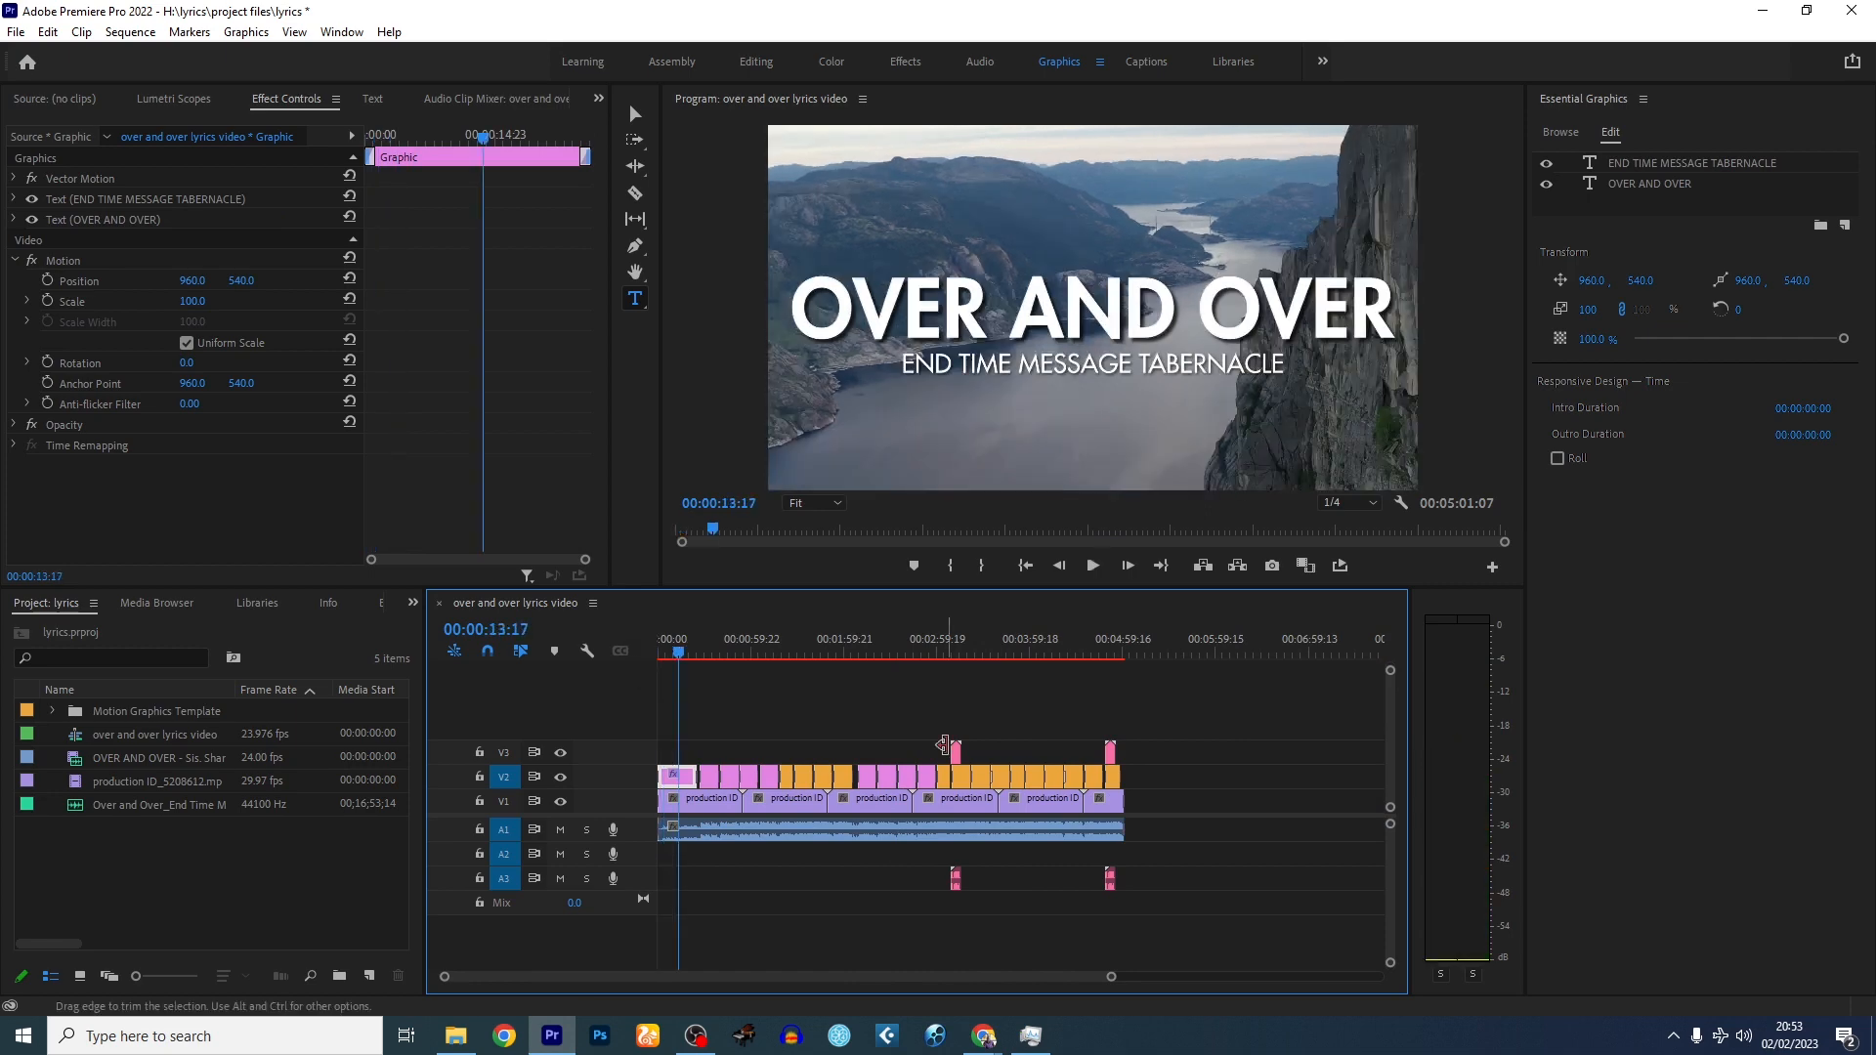
pyautogui.moveTo(957, 754); pyautogui.dragTo(690, 760)
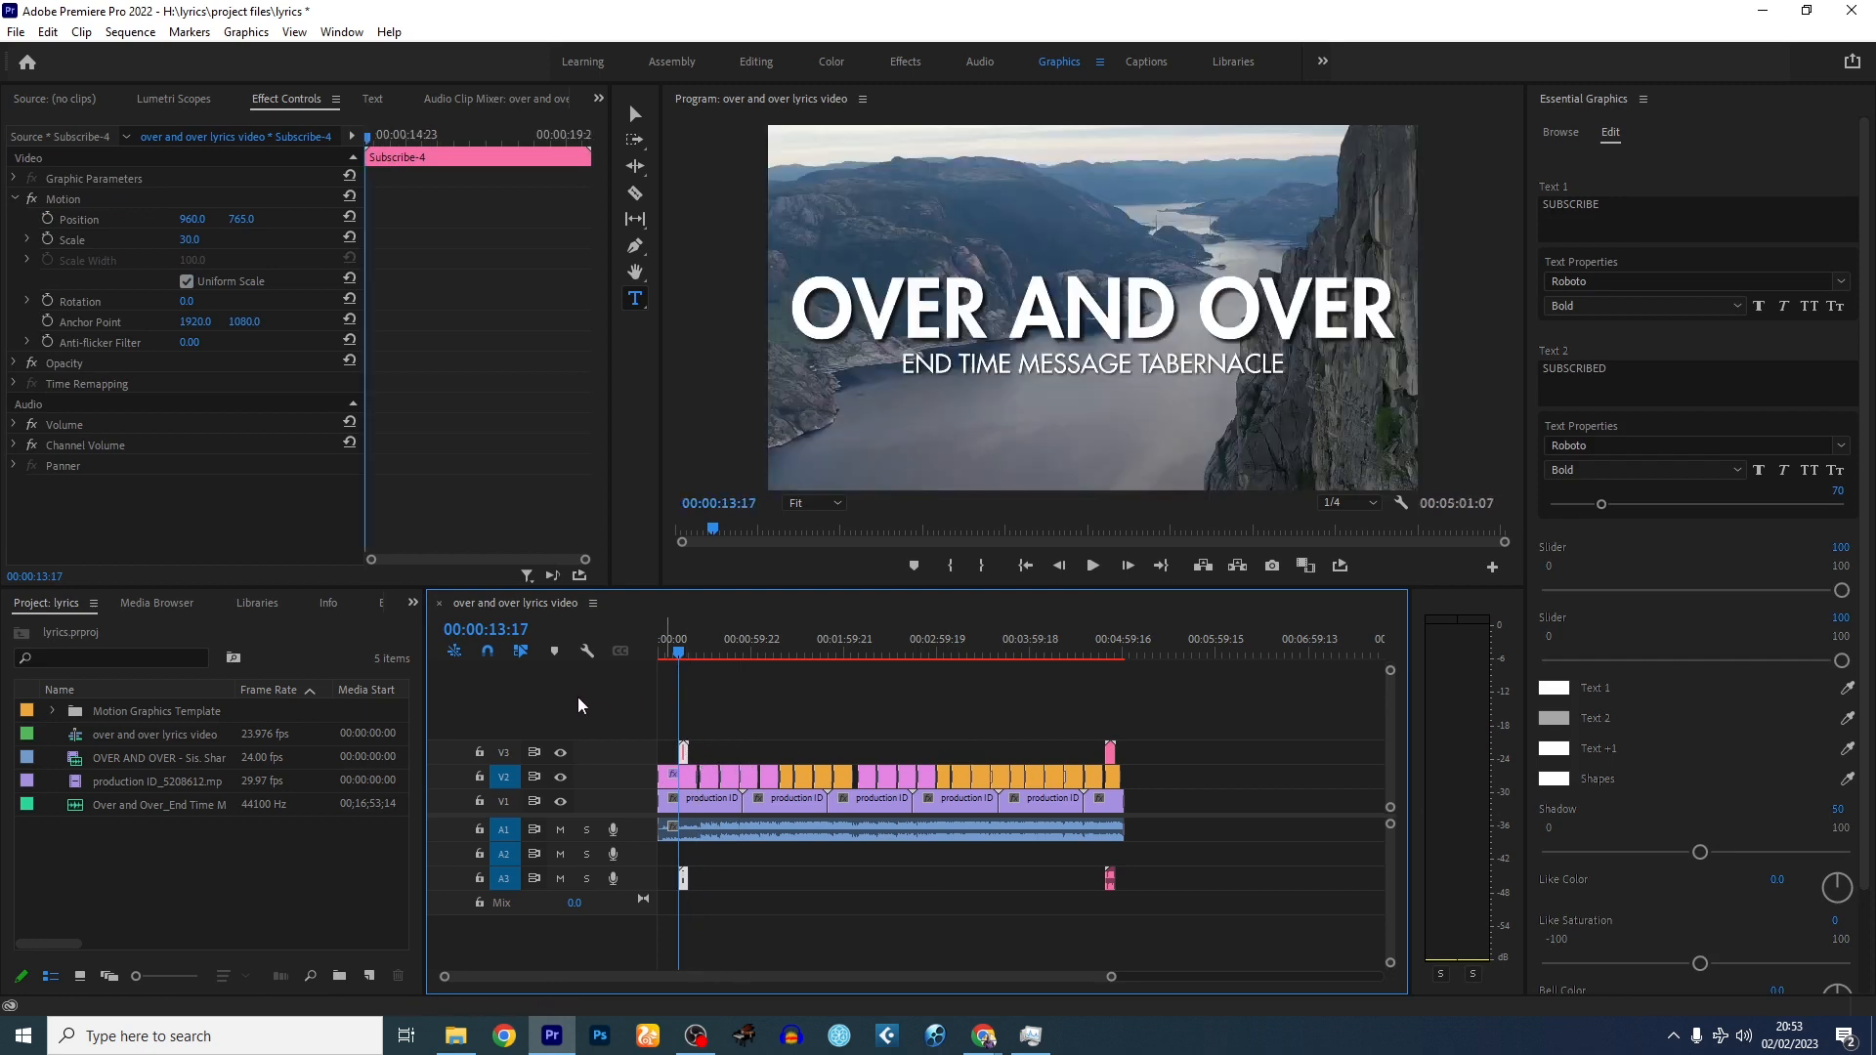
pyautogui.press('space')
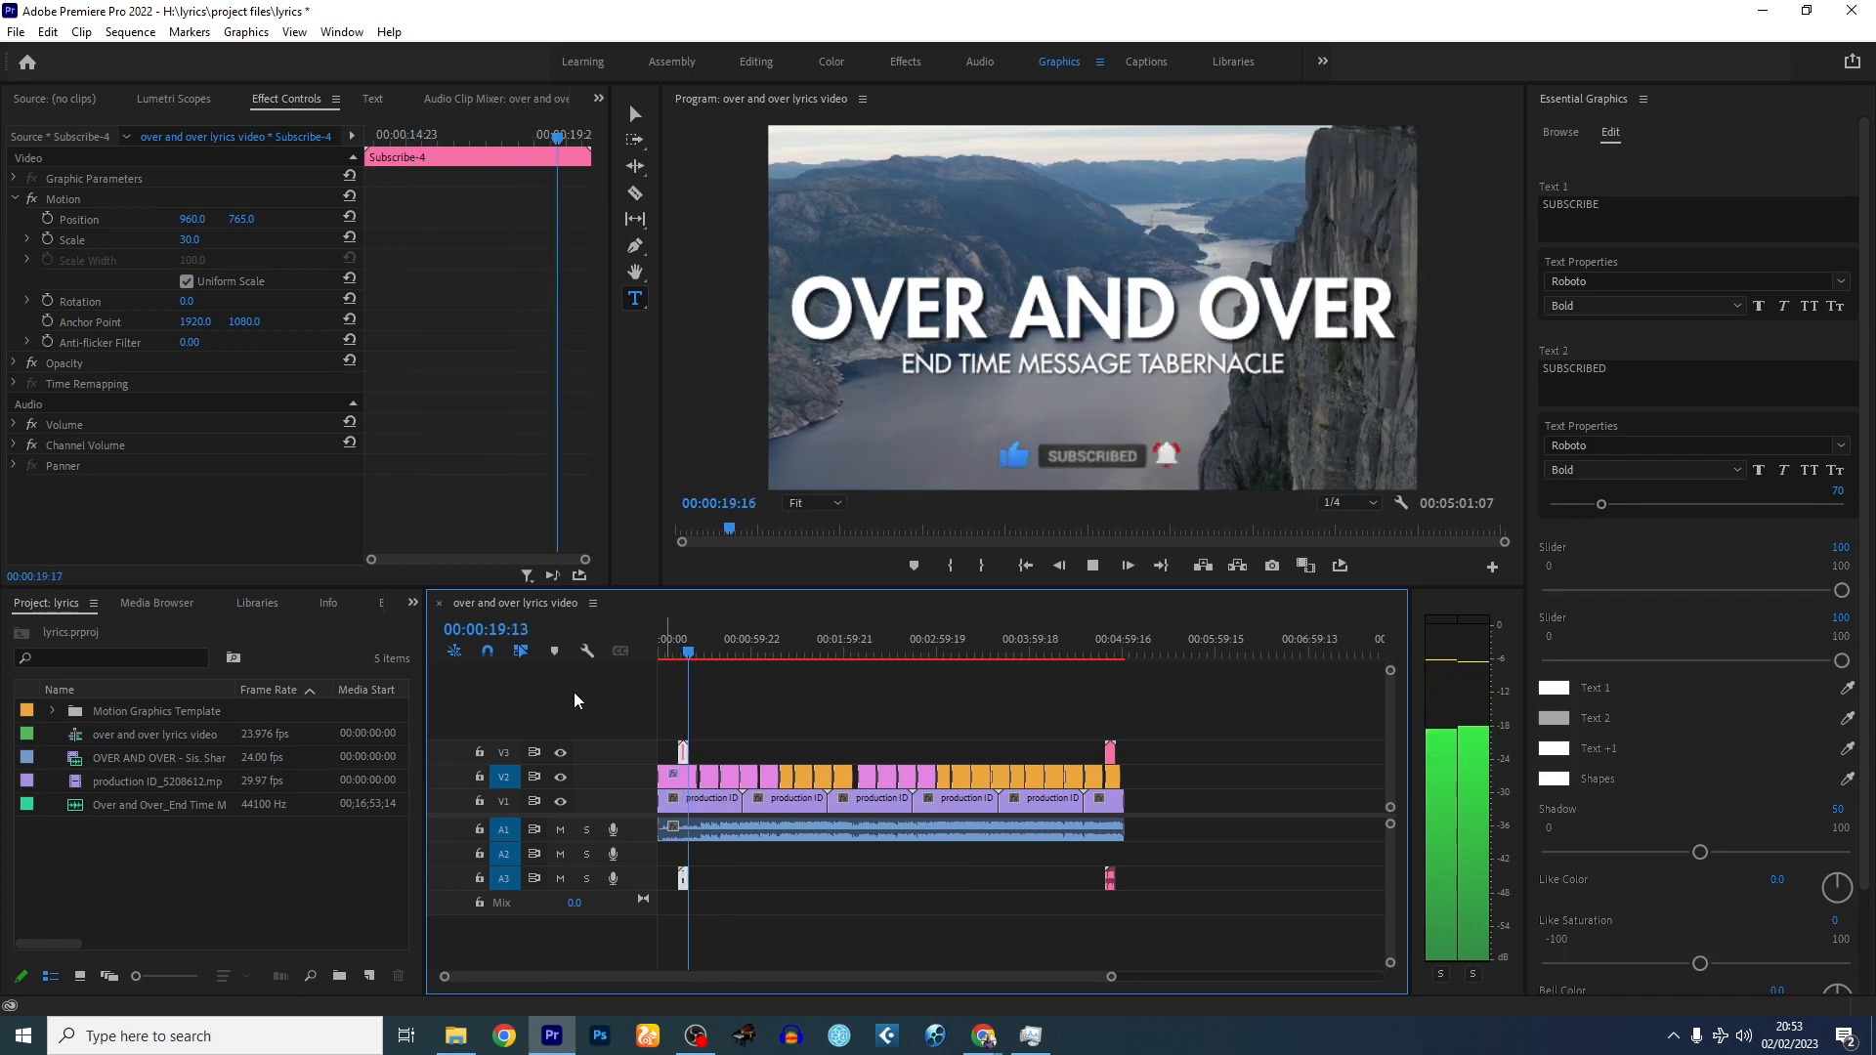
pyautogui.click(706, 650)
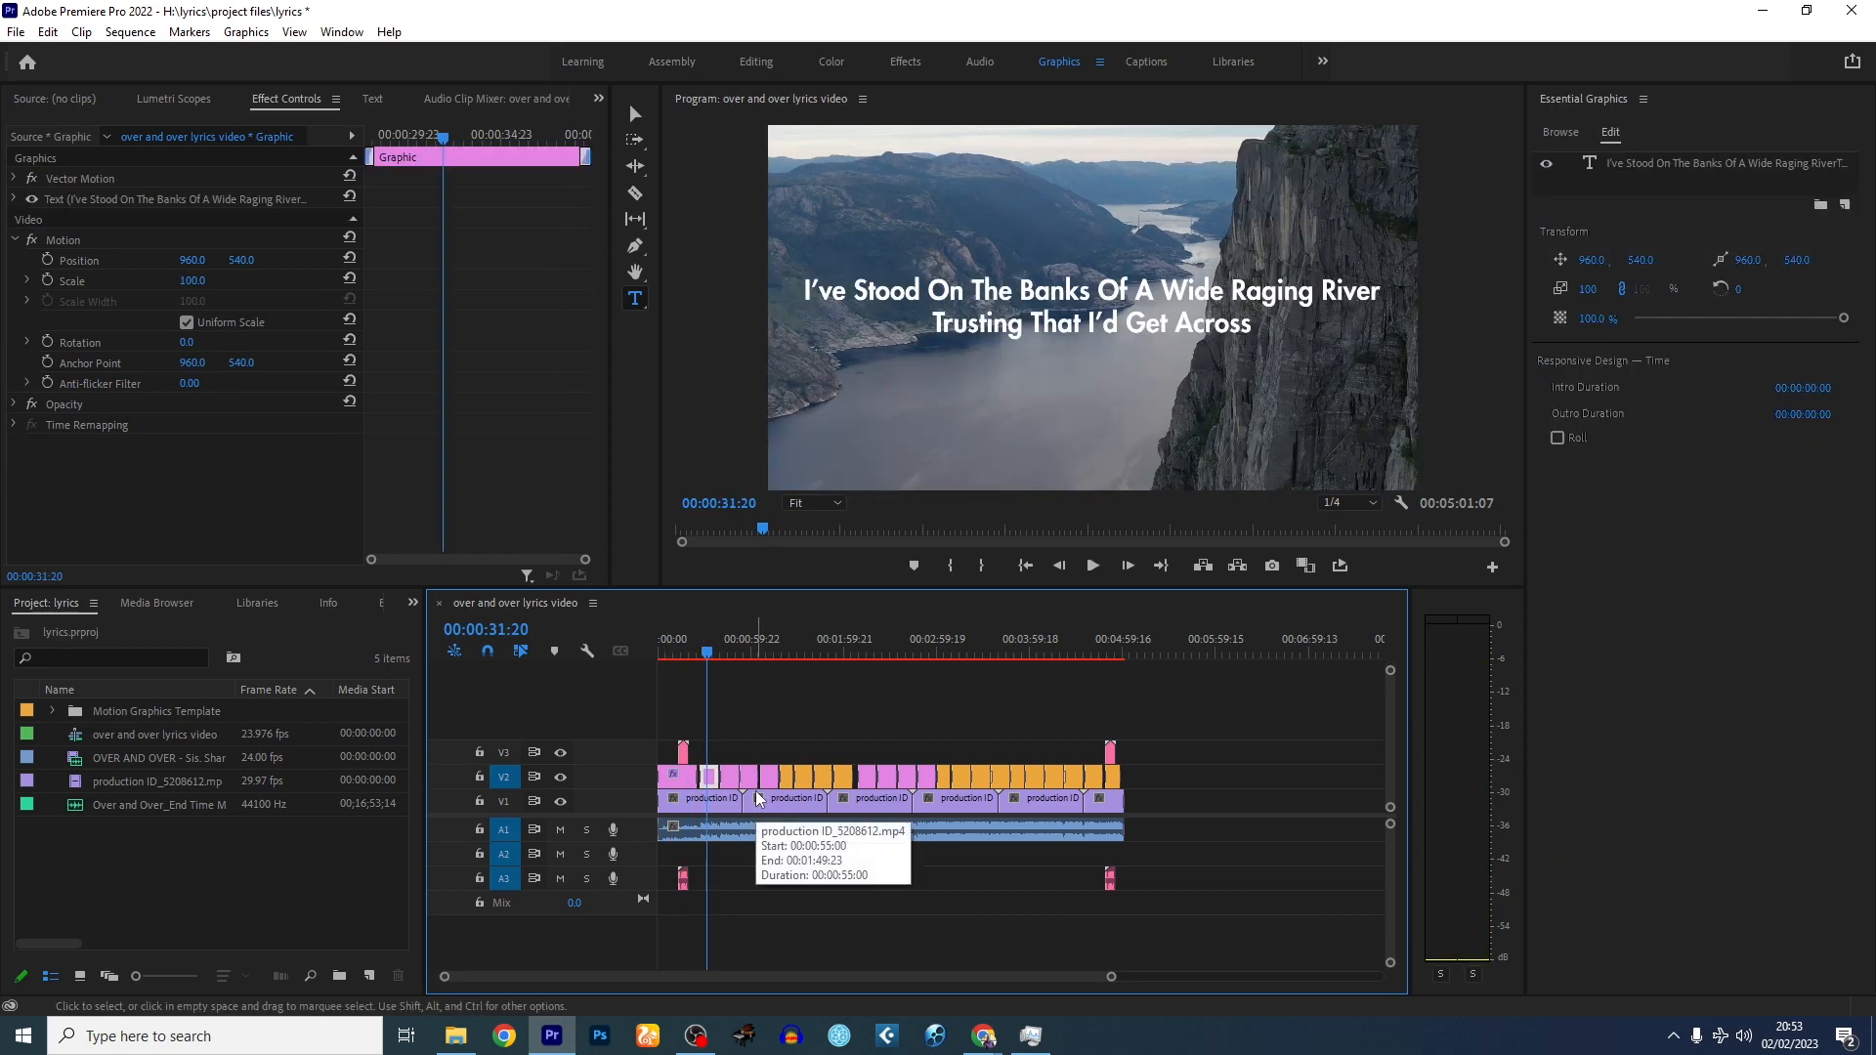
pyautogui.click(1059, 60)
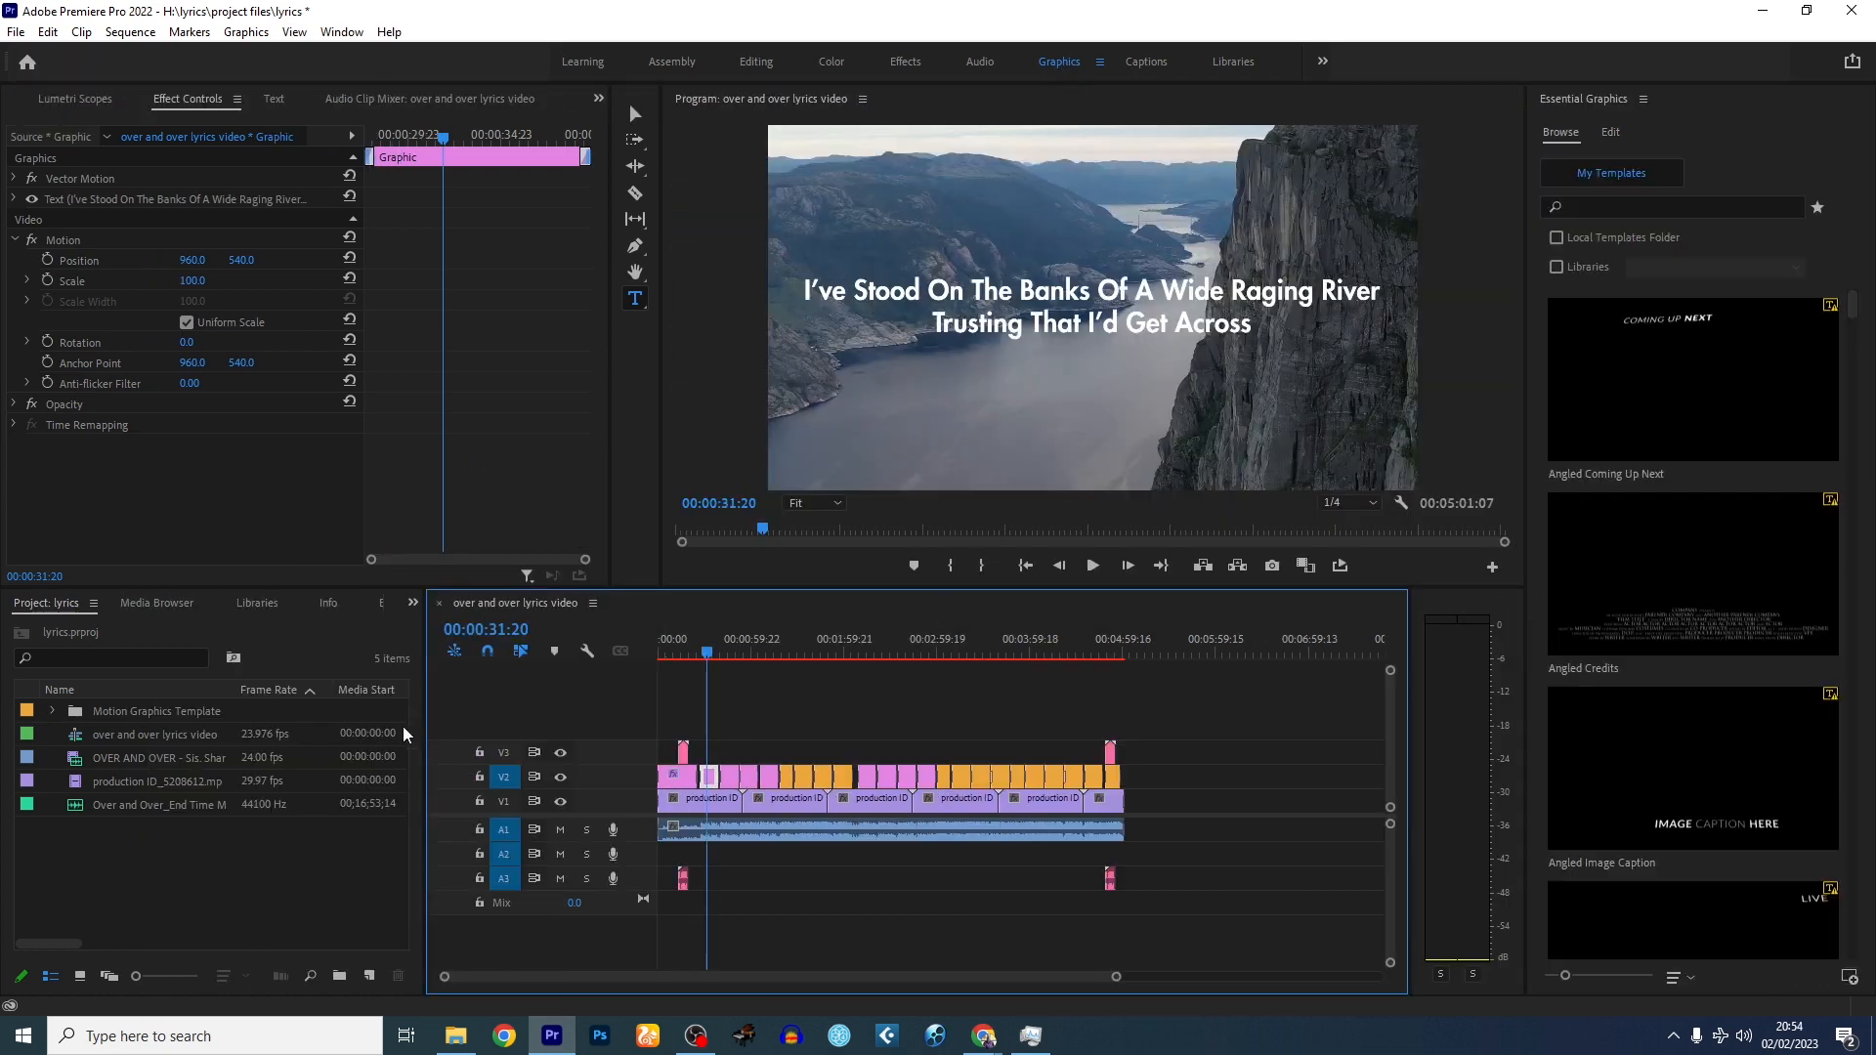
pyautogui.click(639, 311)
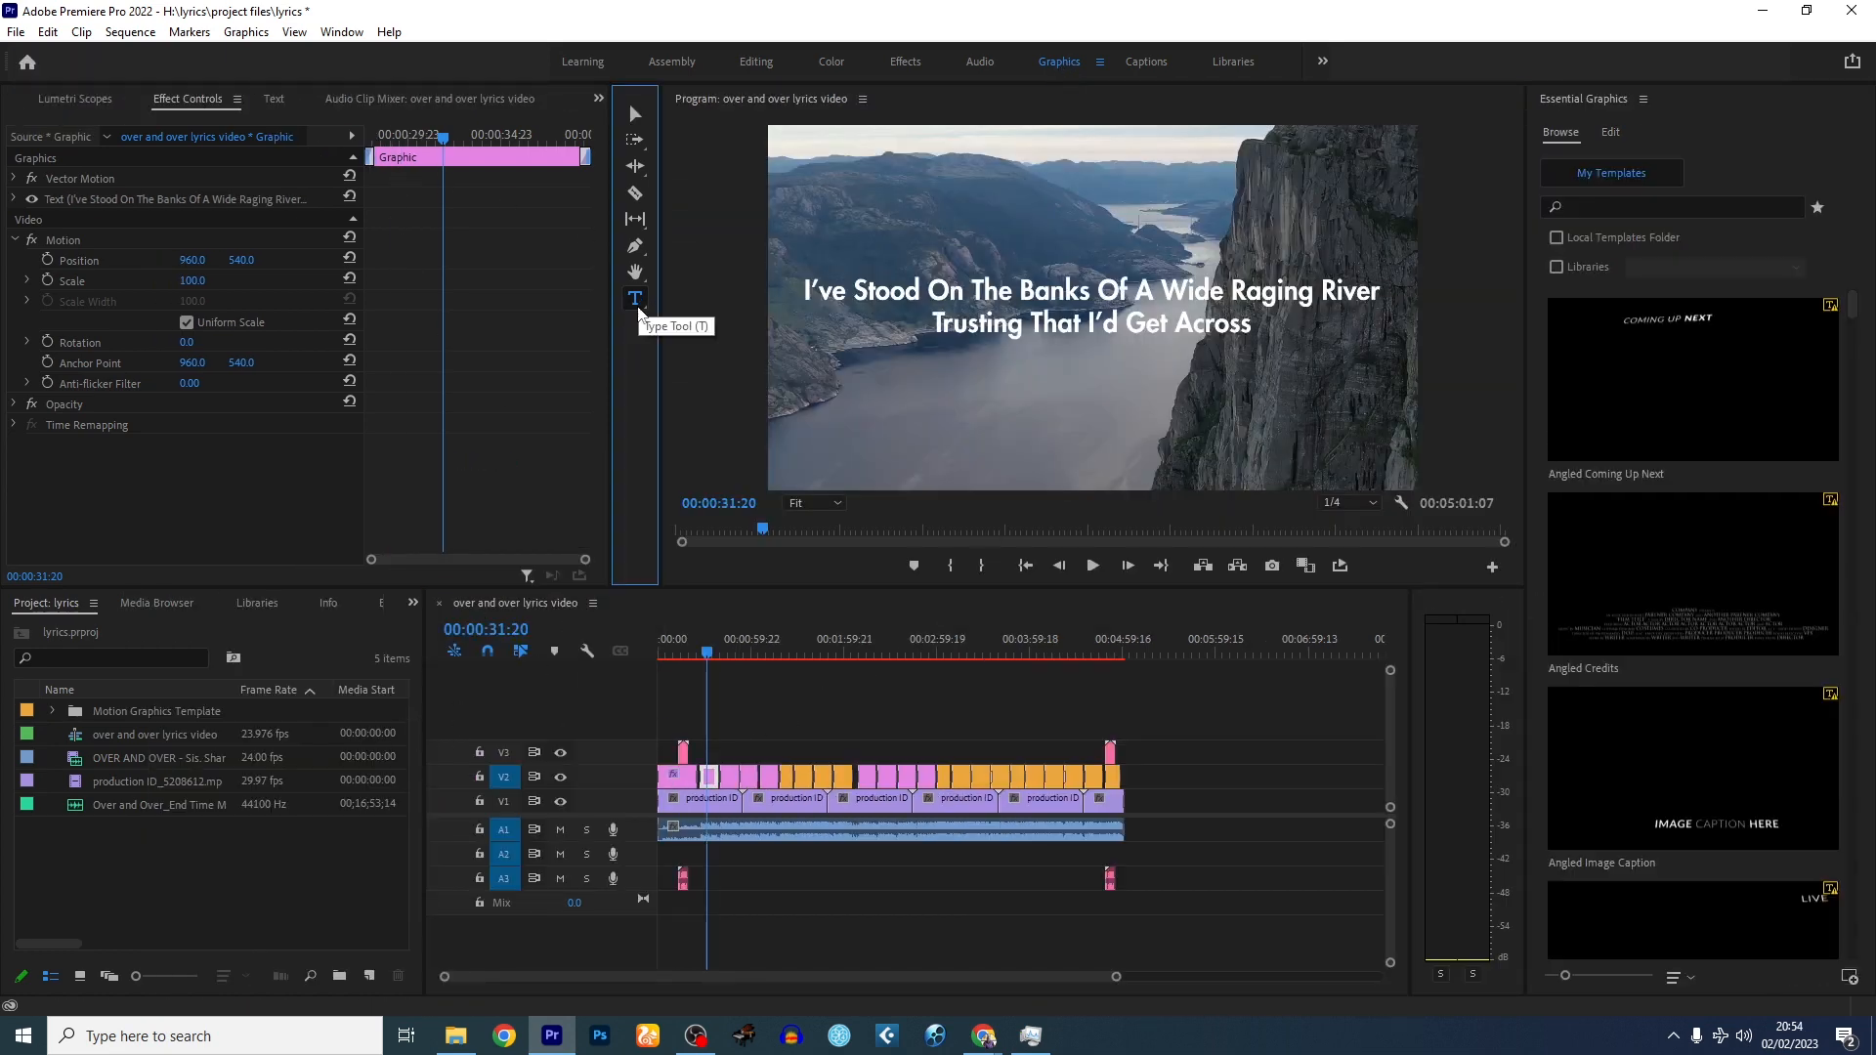
pyautogui.click(821, 451)
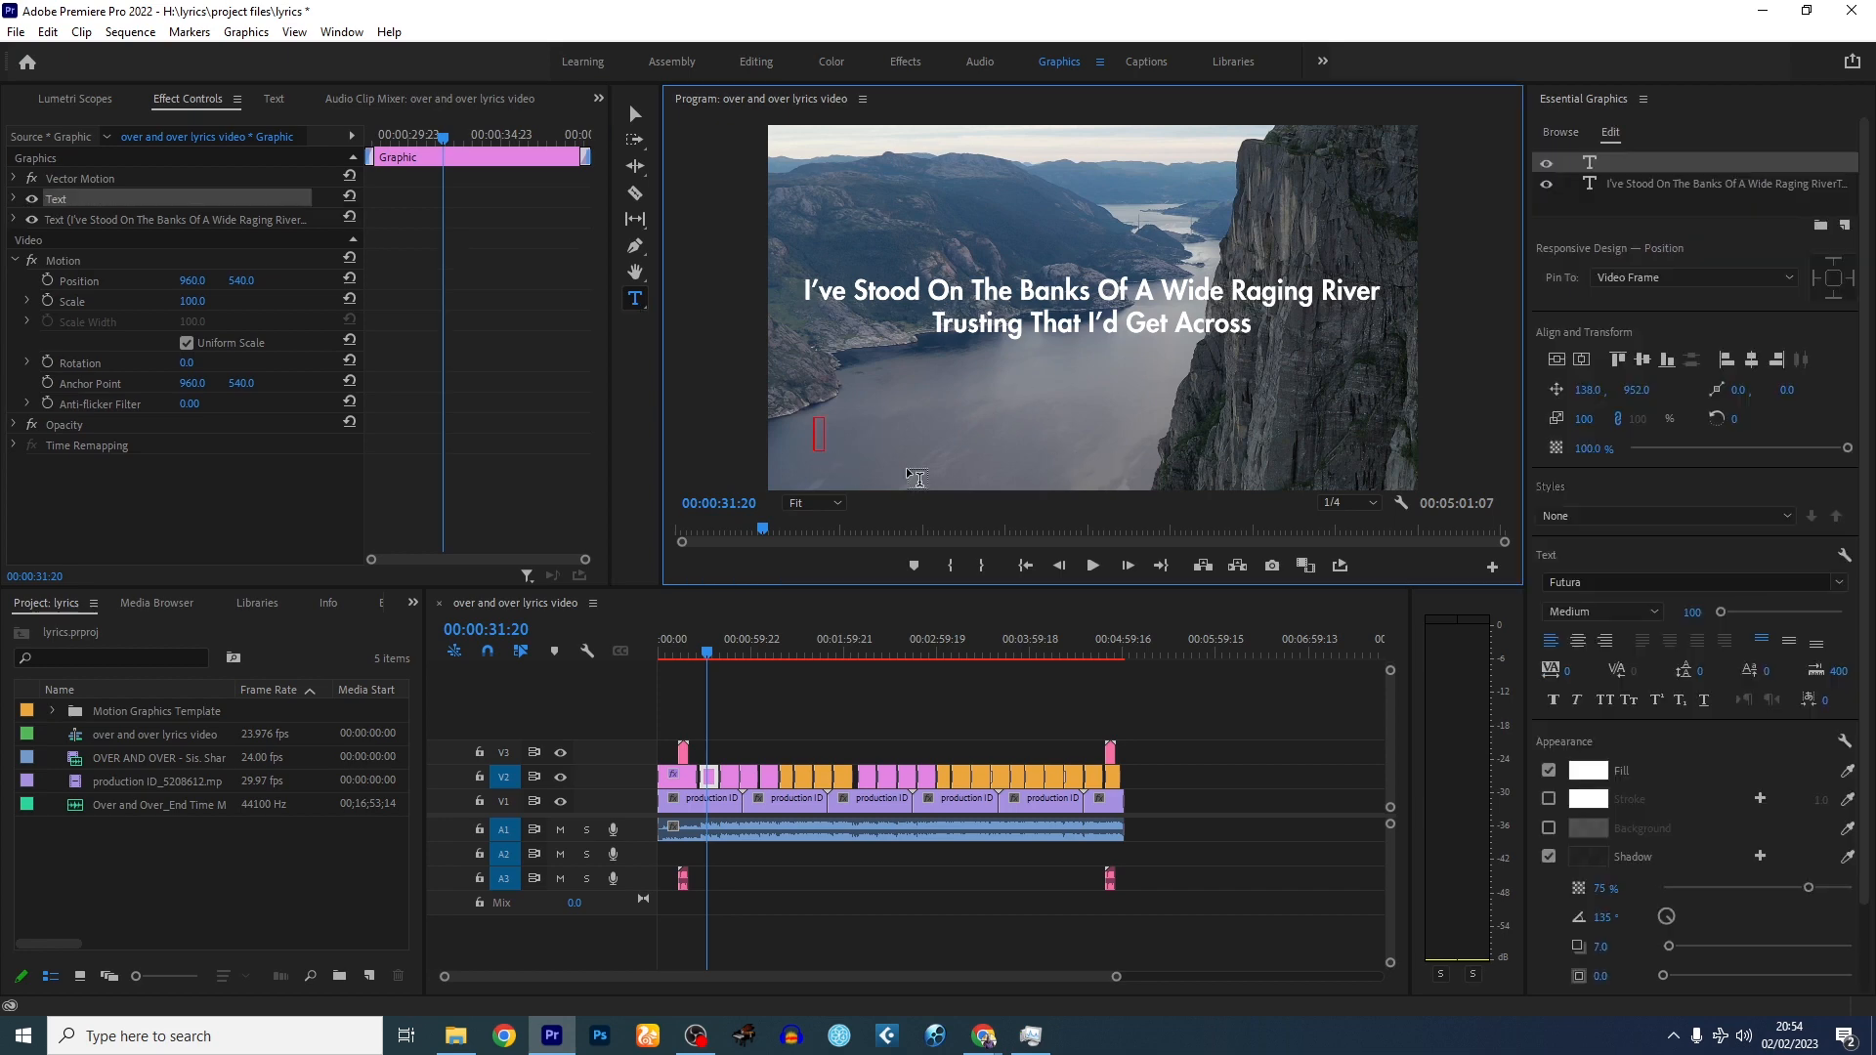
pyautogui.write('@waaminio')
pyautogui.hotkey('ctrl', 'a')
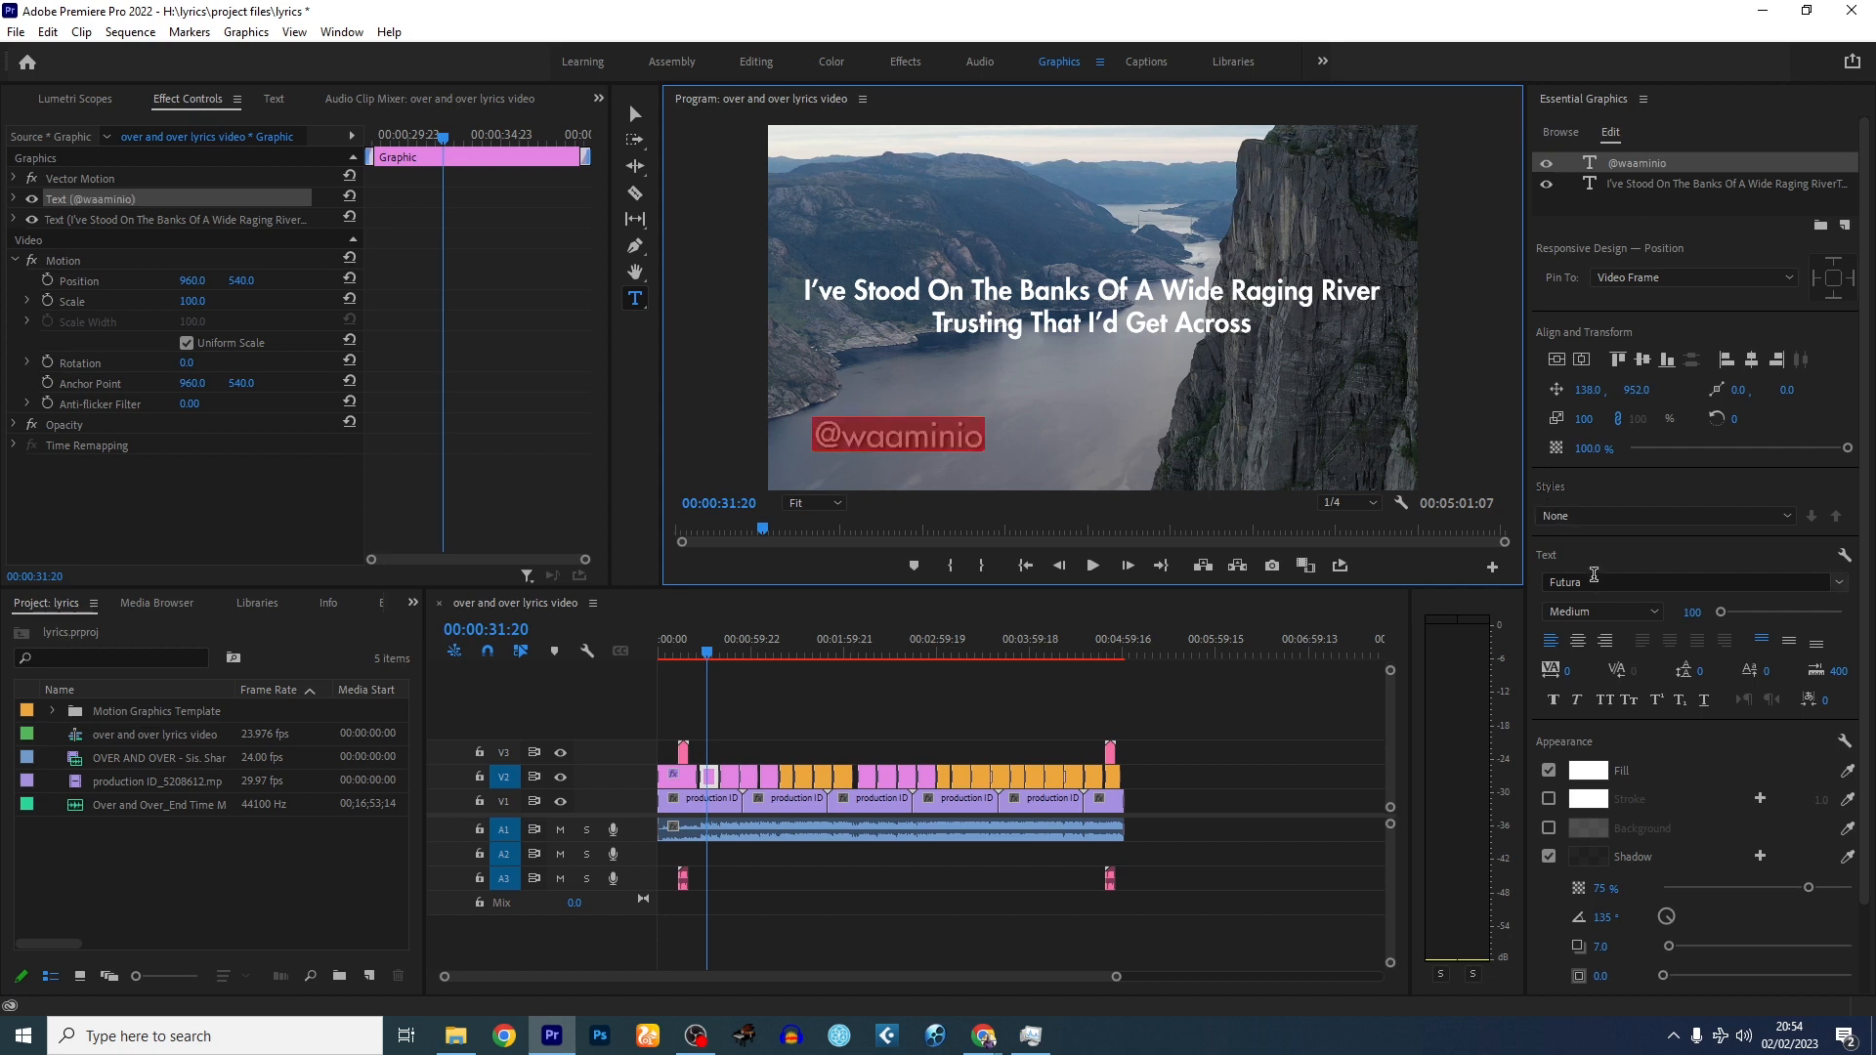
pyautogui.click(1607, 612)
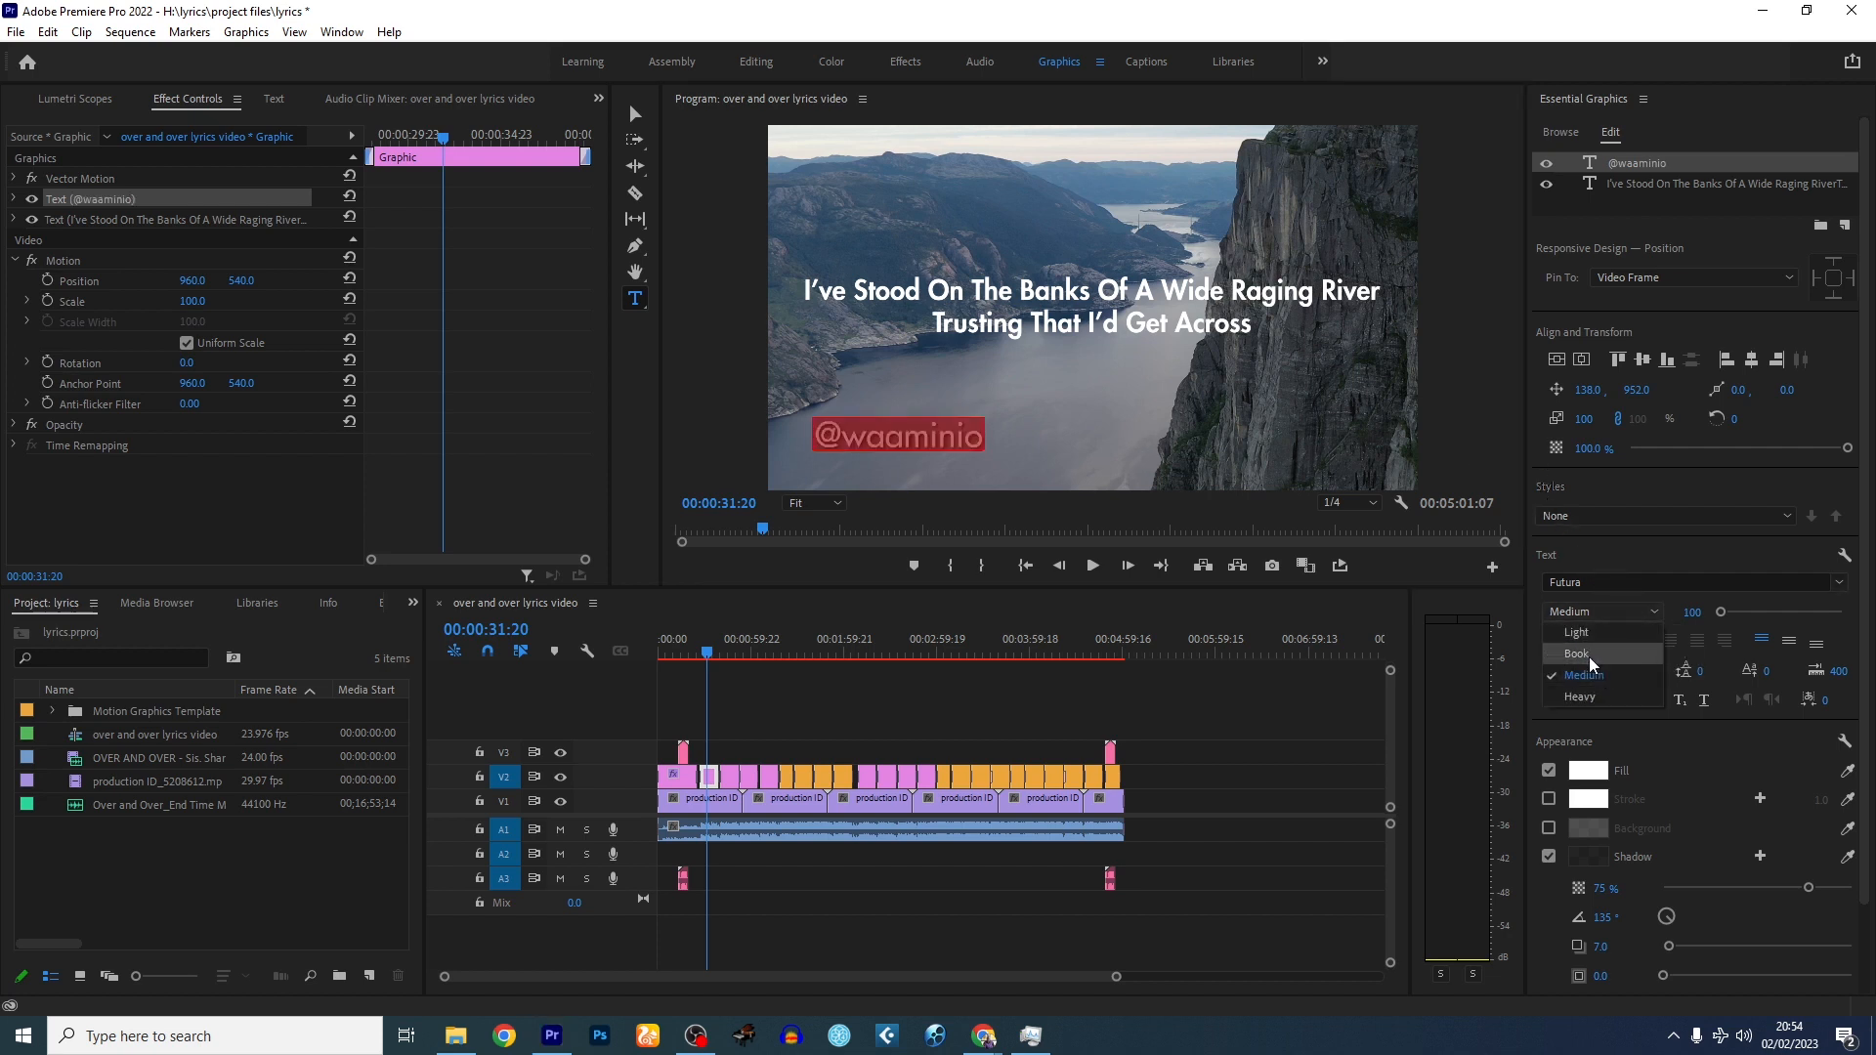
pyautogui.click(1577, 633)
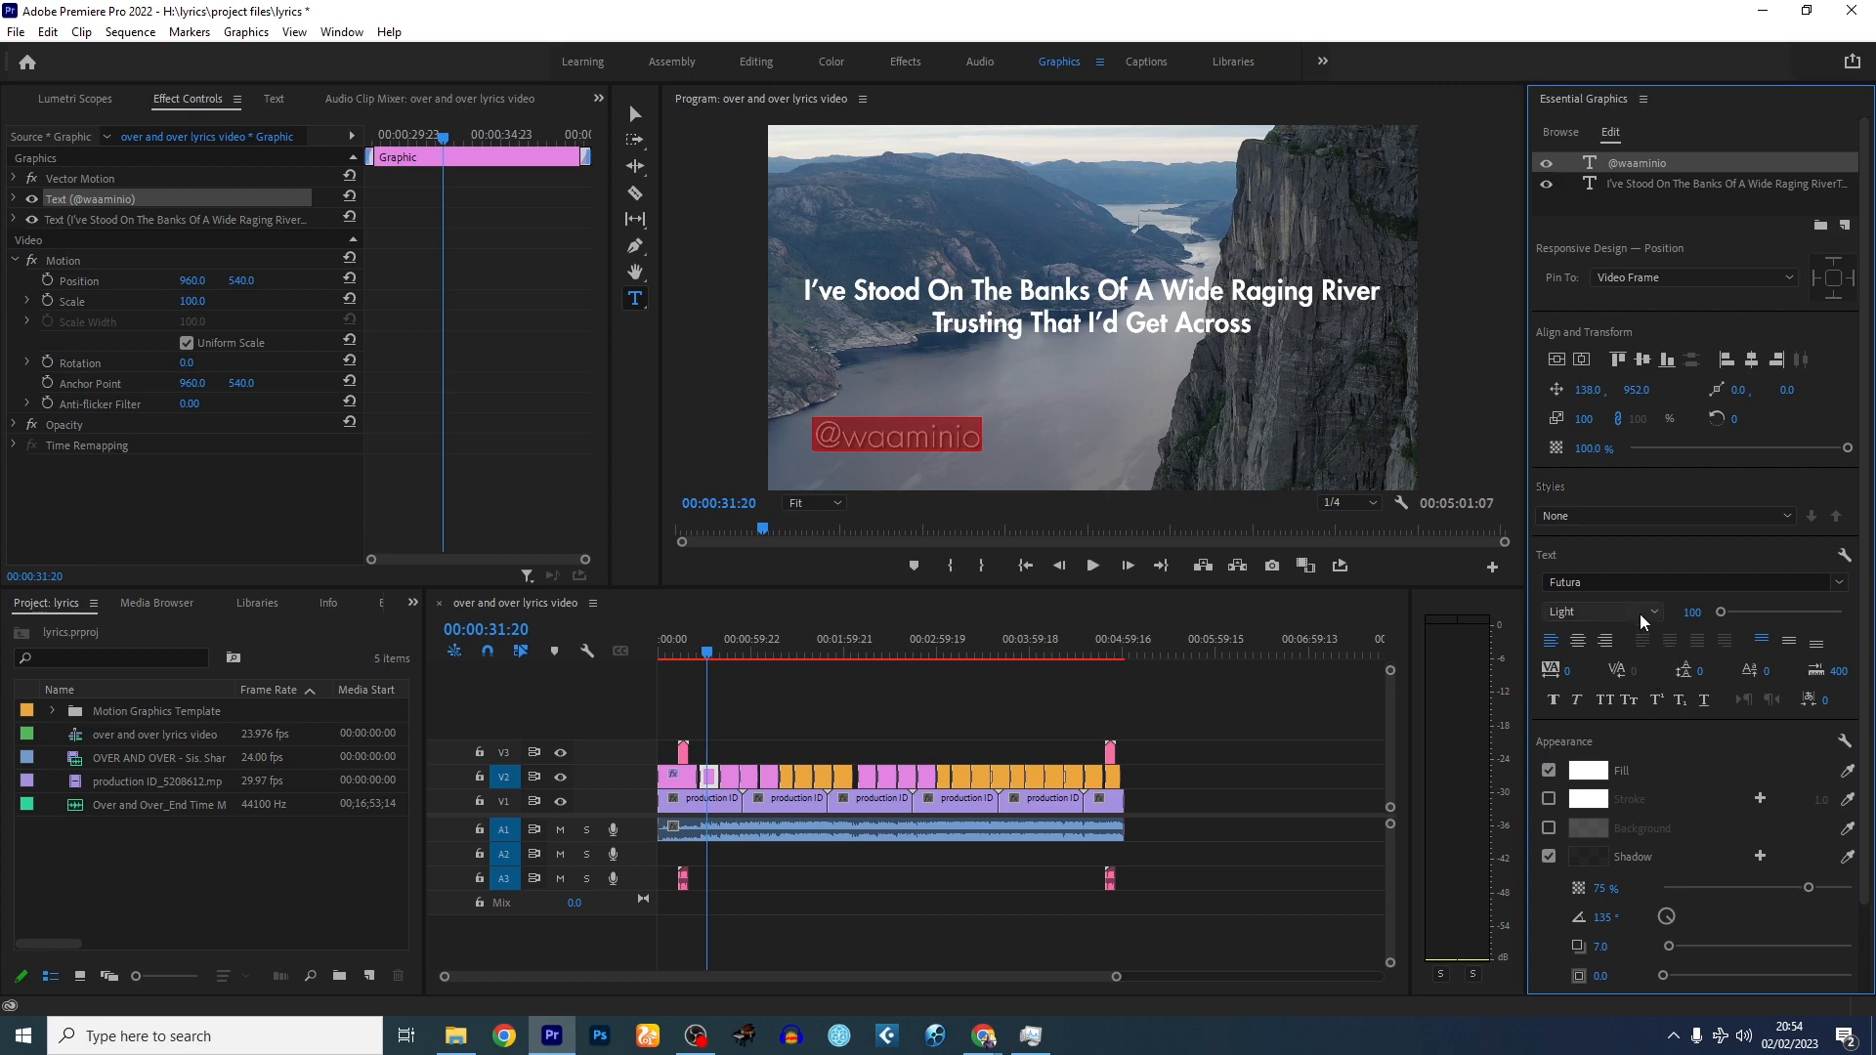
pyautogui.click(1645, 615)
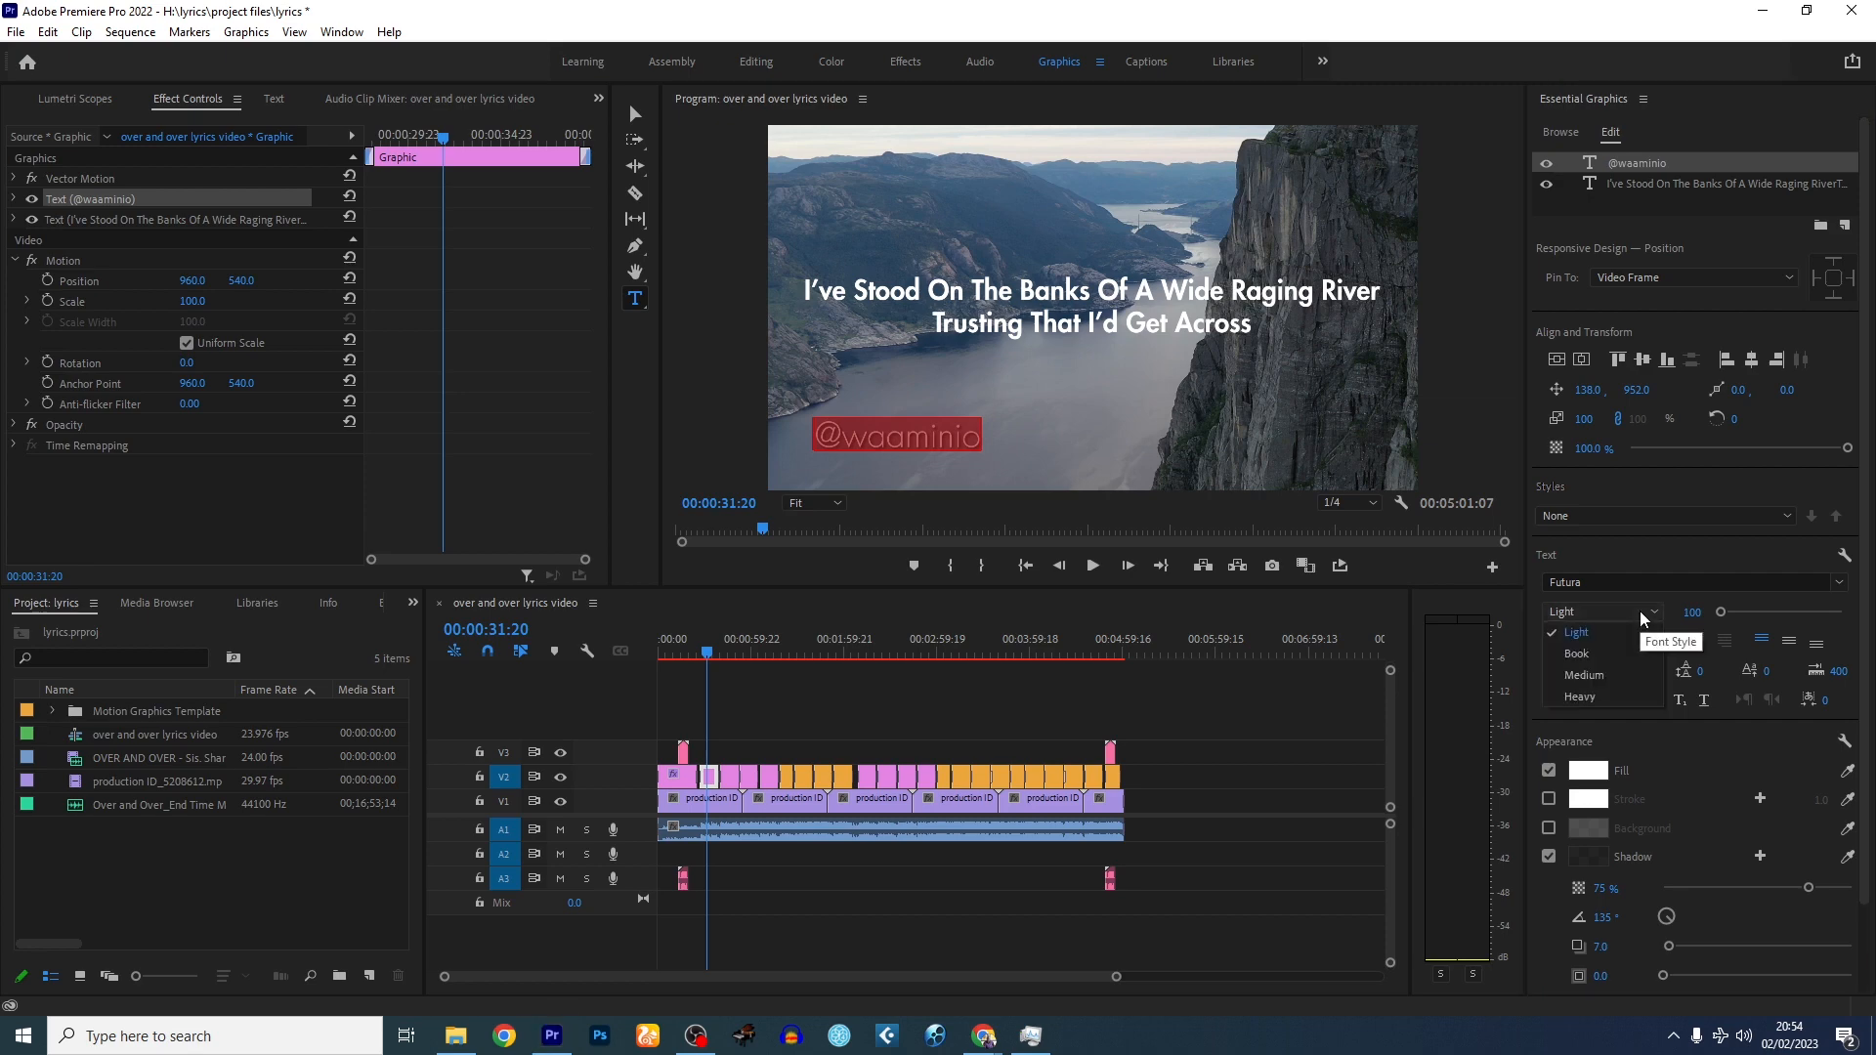
pyautogui.click(1584, 675)
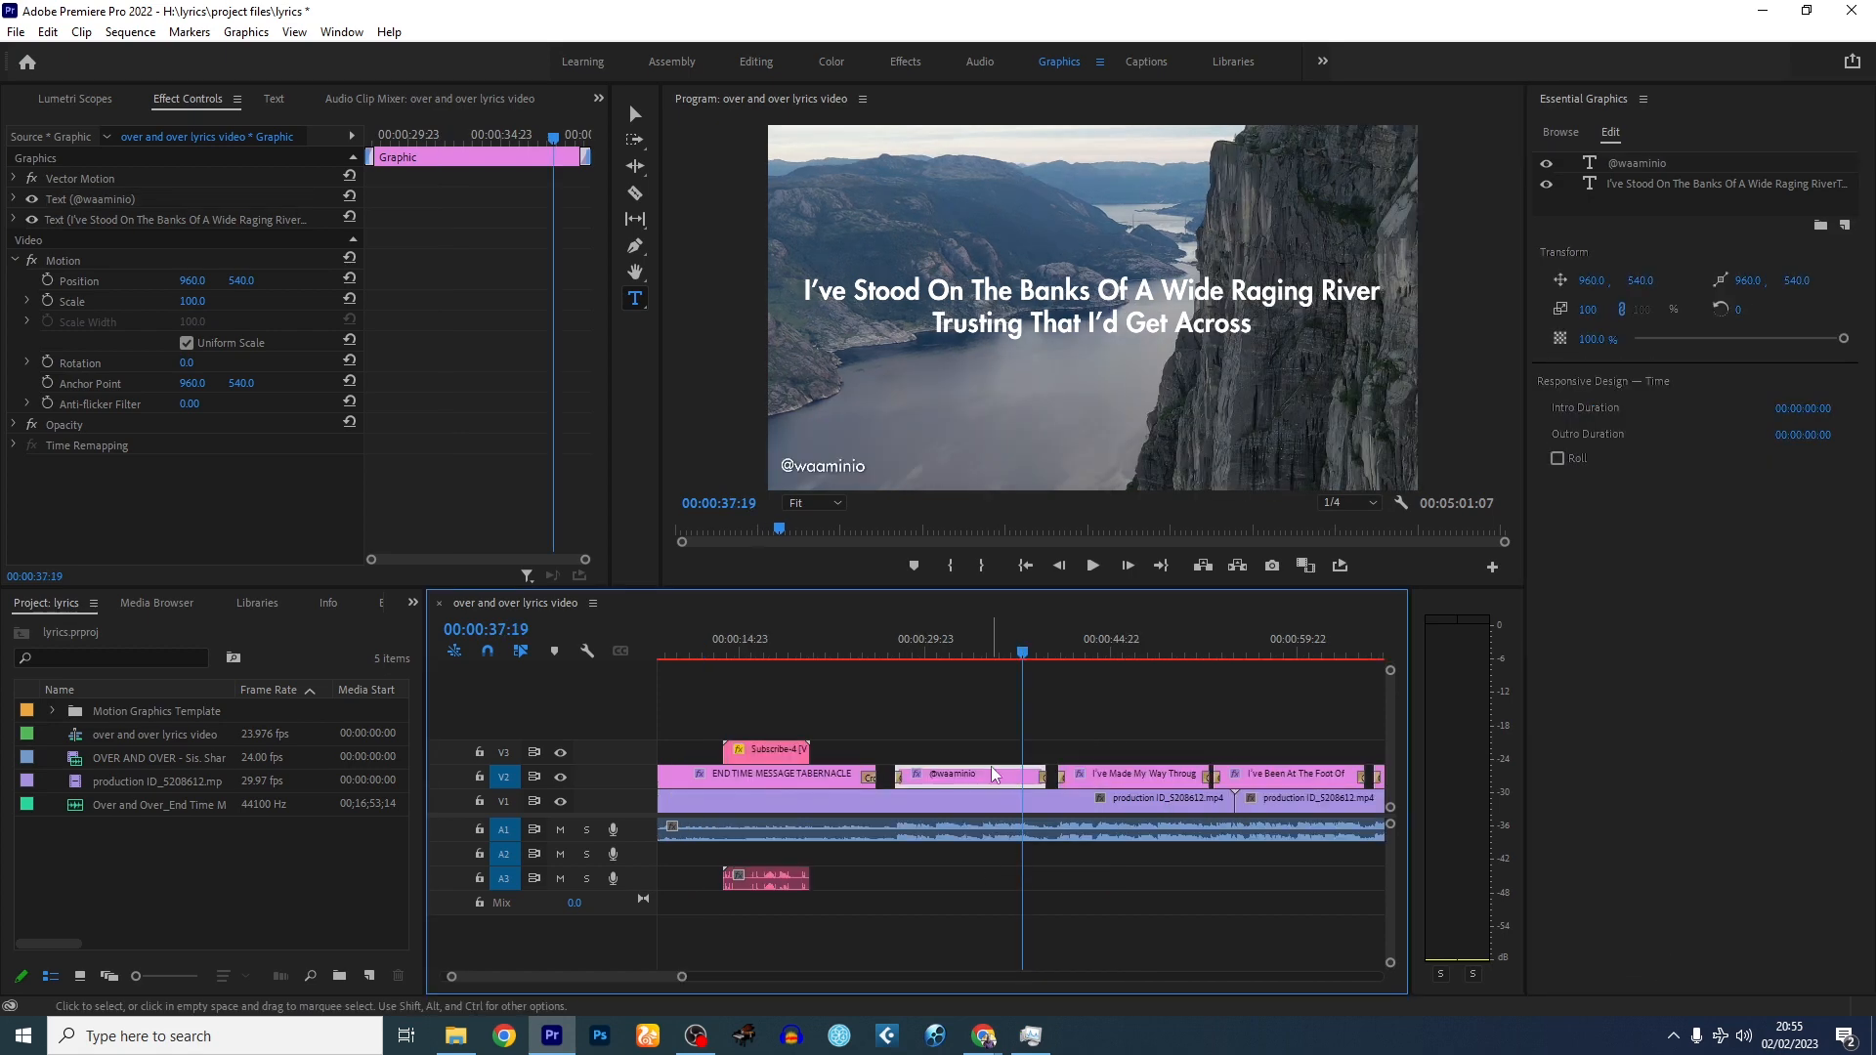
pyautogui.moveTo(995, 774); pyautogui.dragTo(1123, 730)
pyautogui.press('-')
pyautogui.press('-')
pyautogui.press('-')
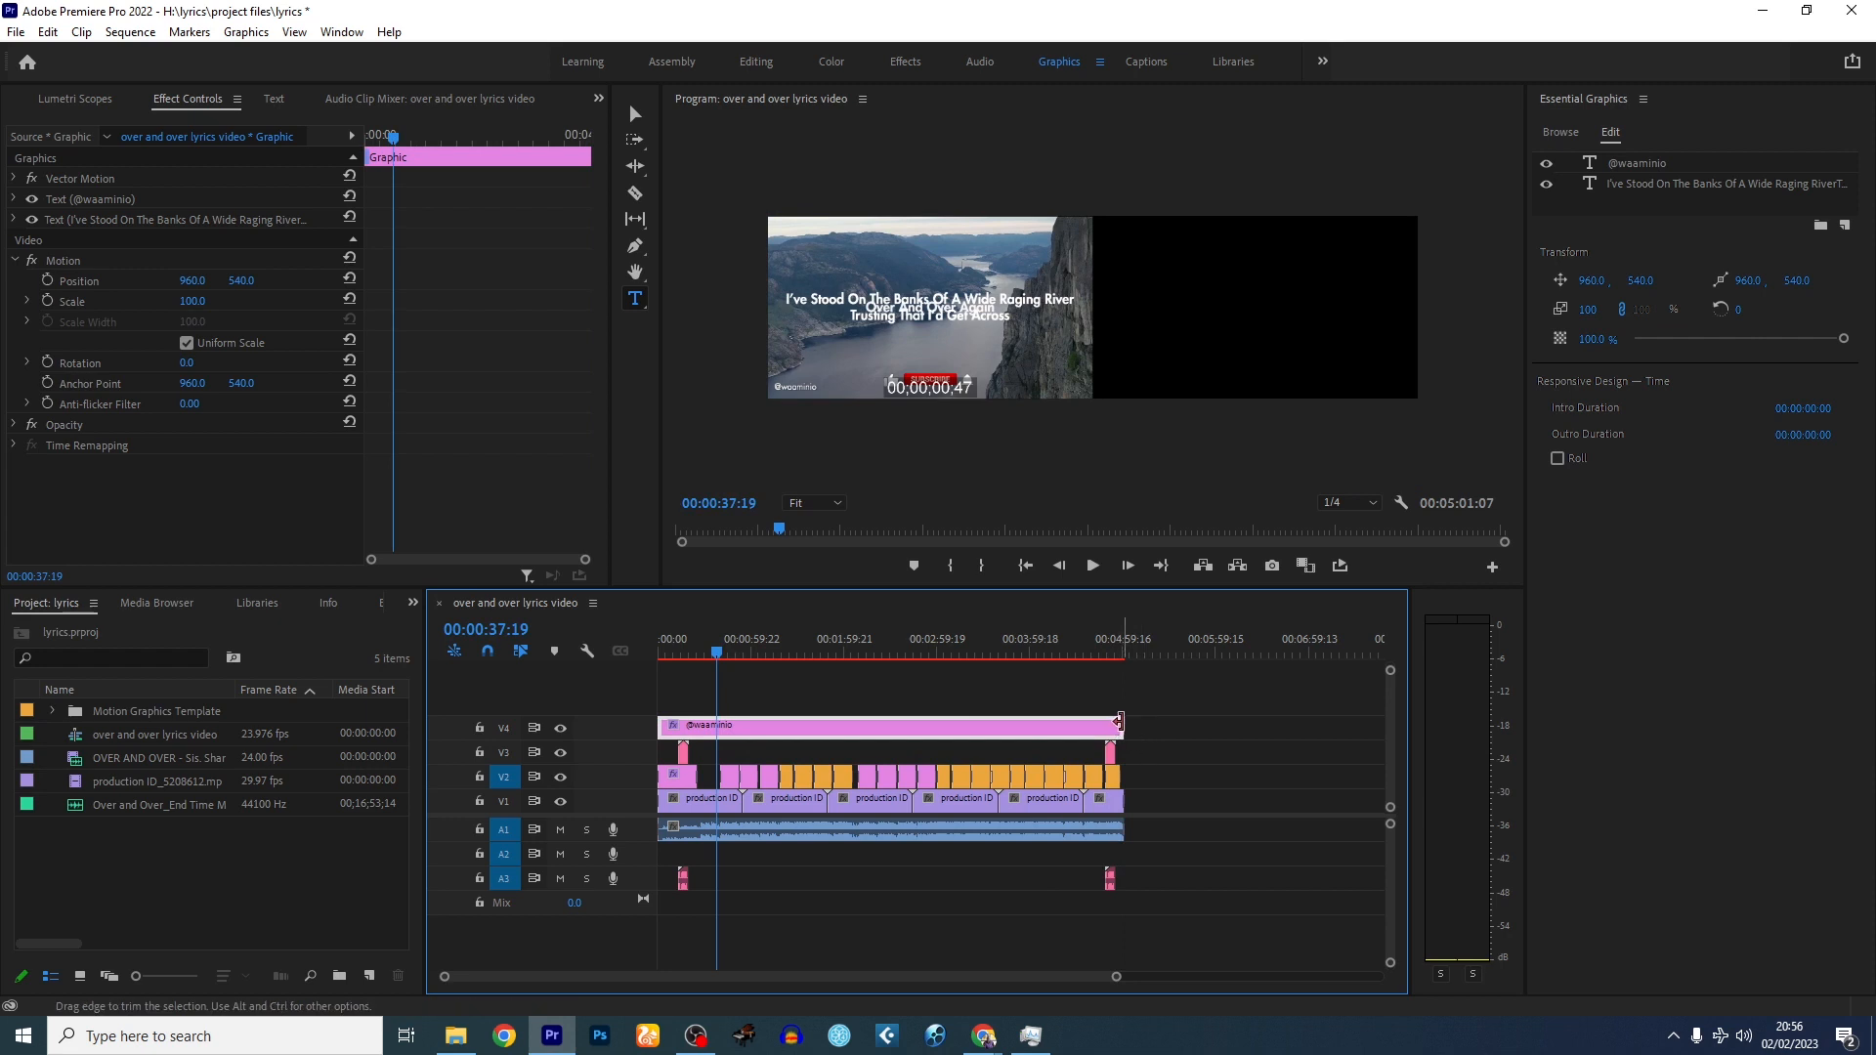
pyautogui.rightClick(1121, 724)
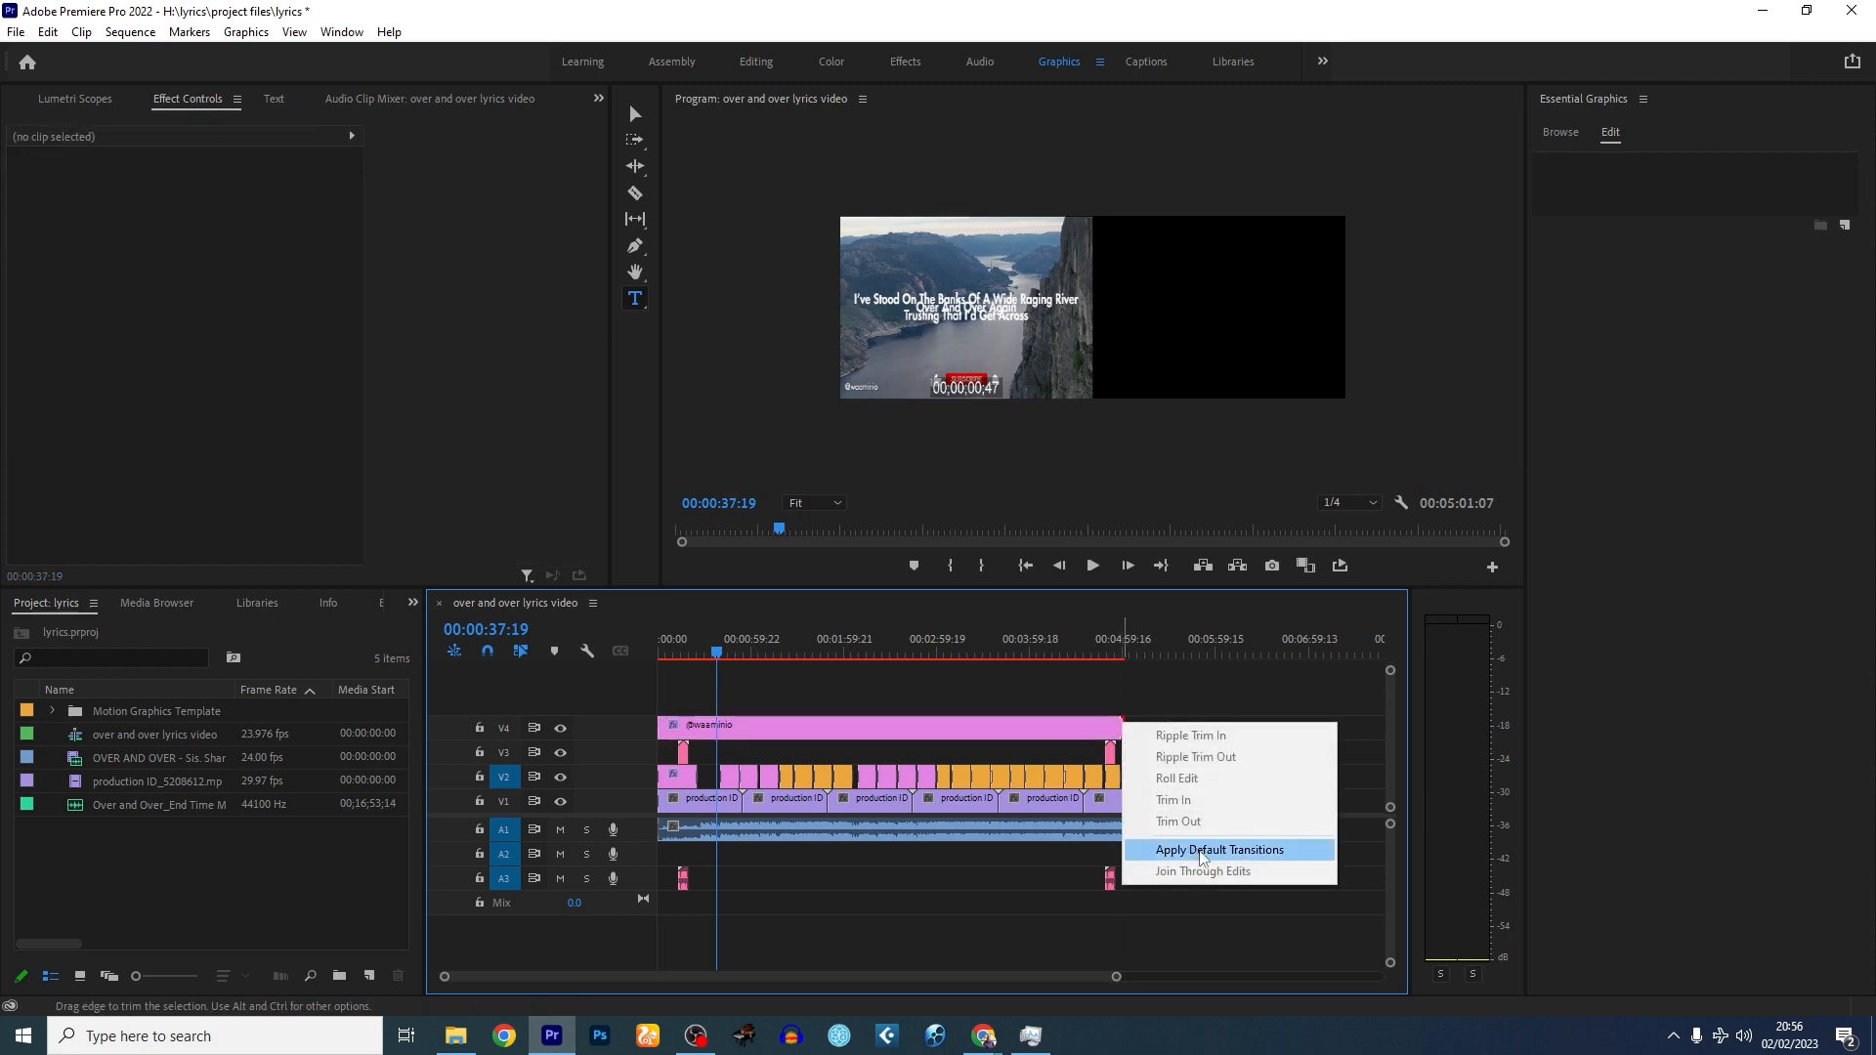
pyautogui.click(1199, 850)
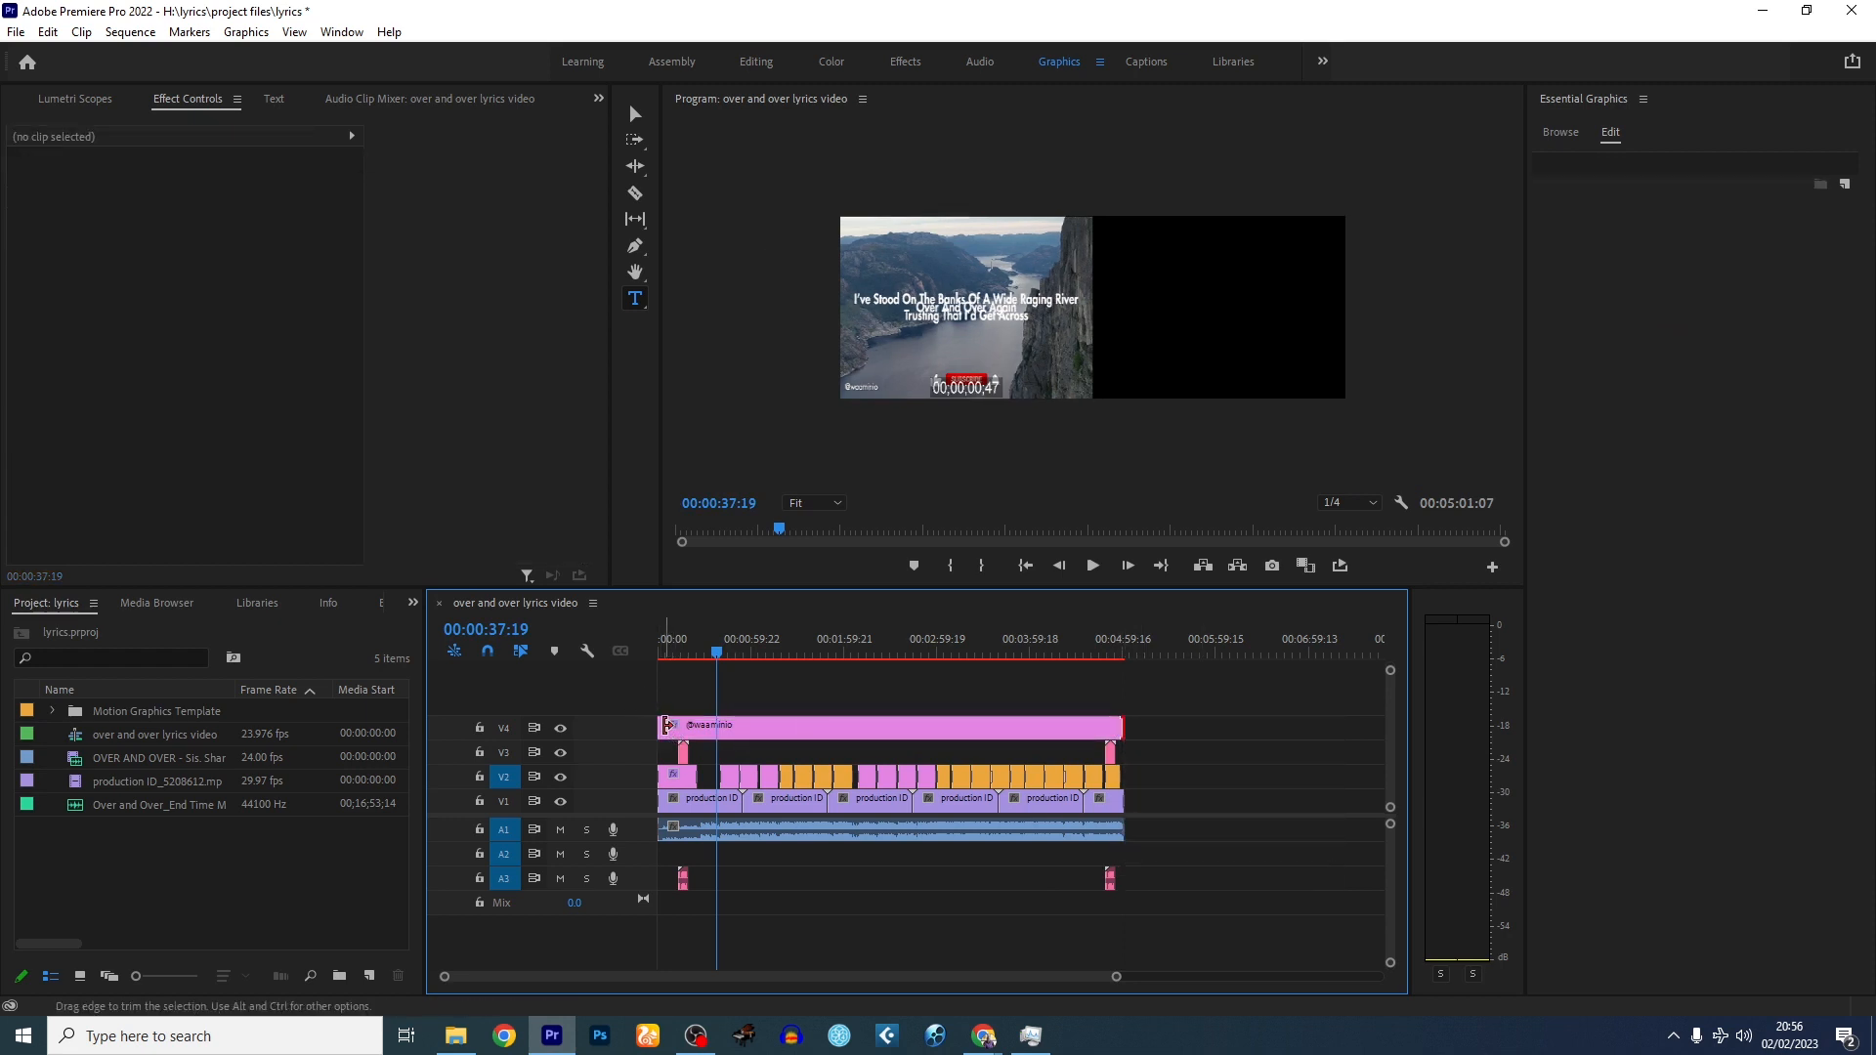
pyautogui.rightClick(665, 725)
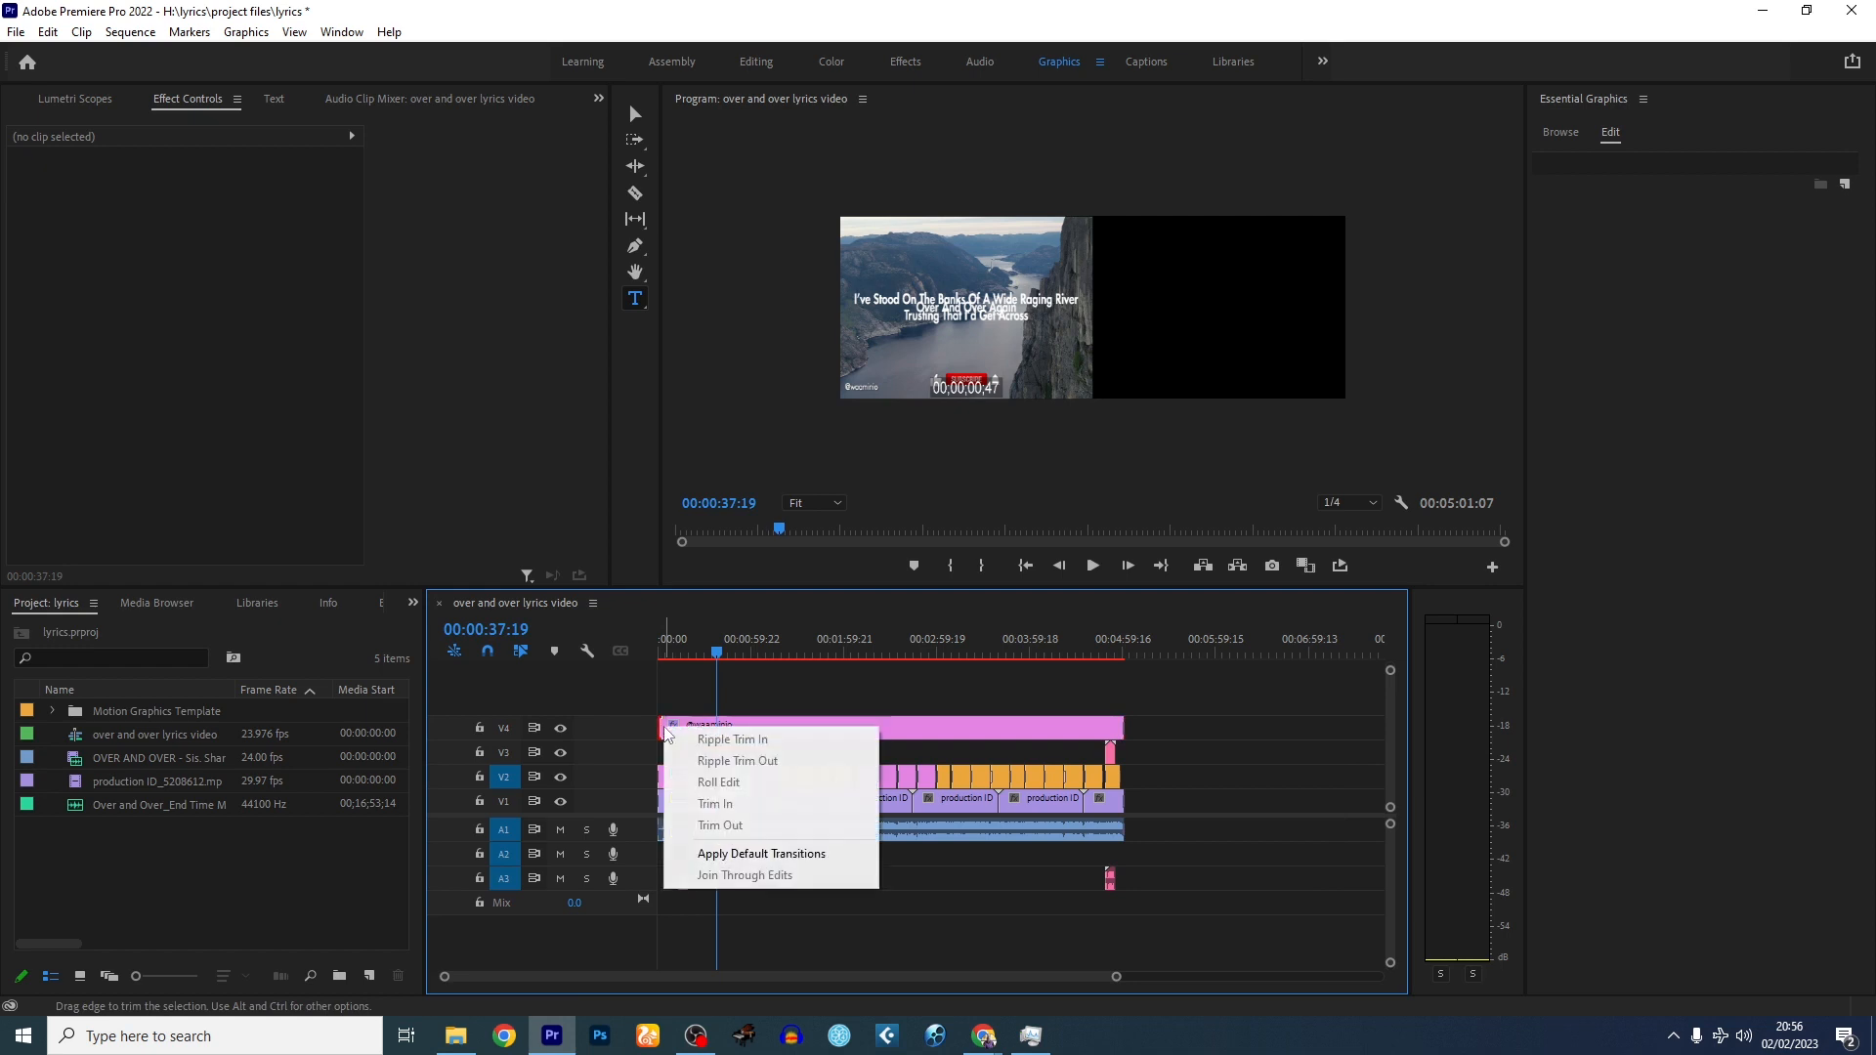
pyautogui.click(755, 857)
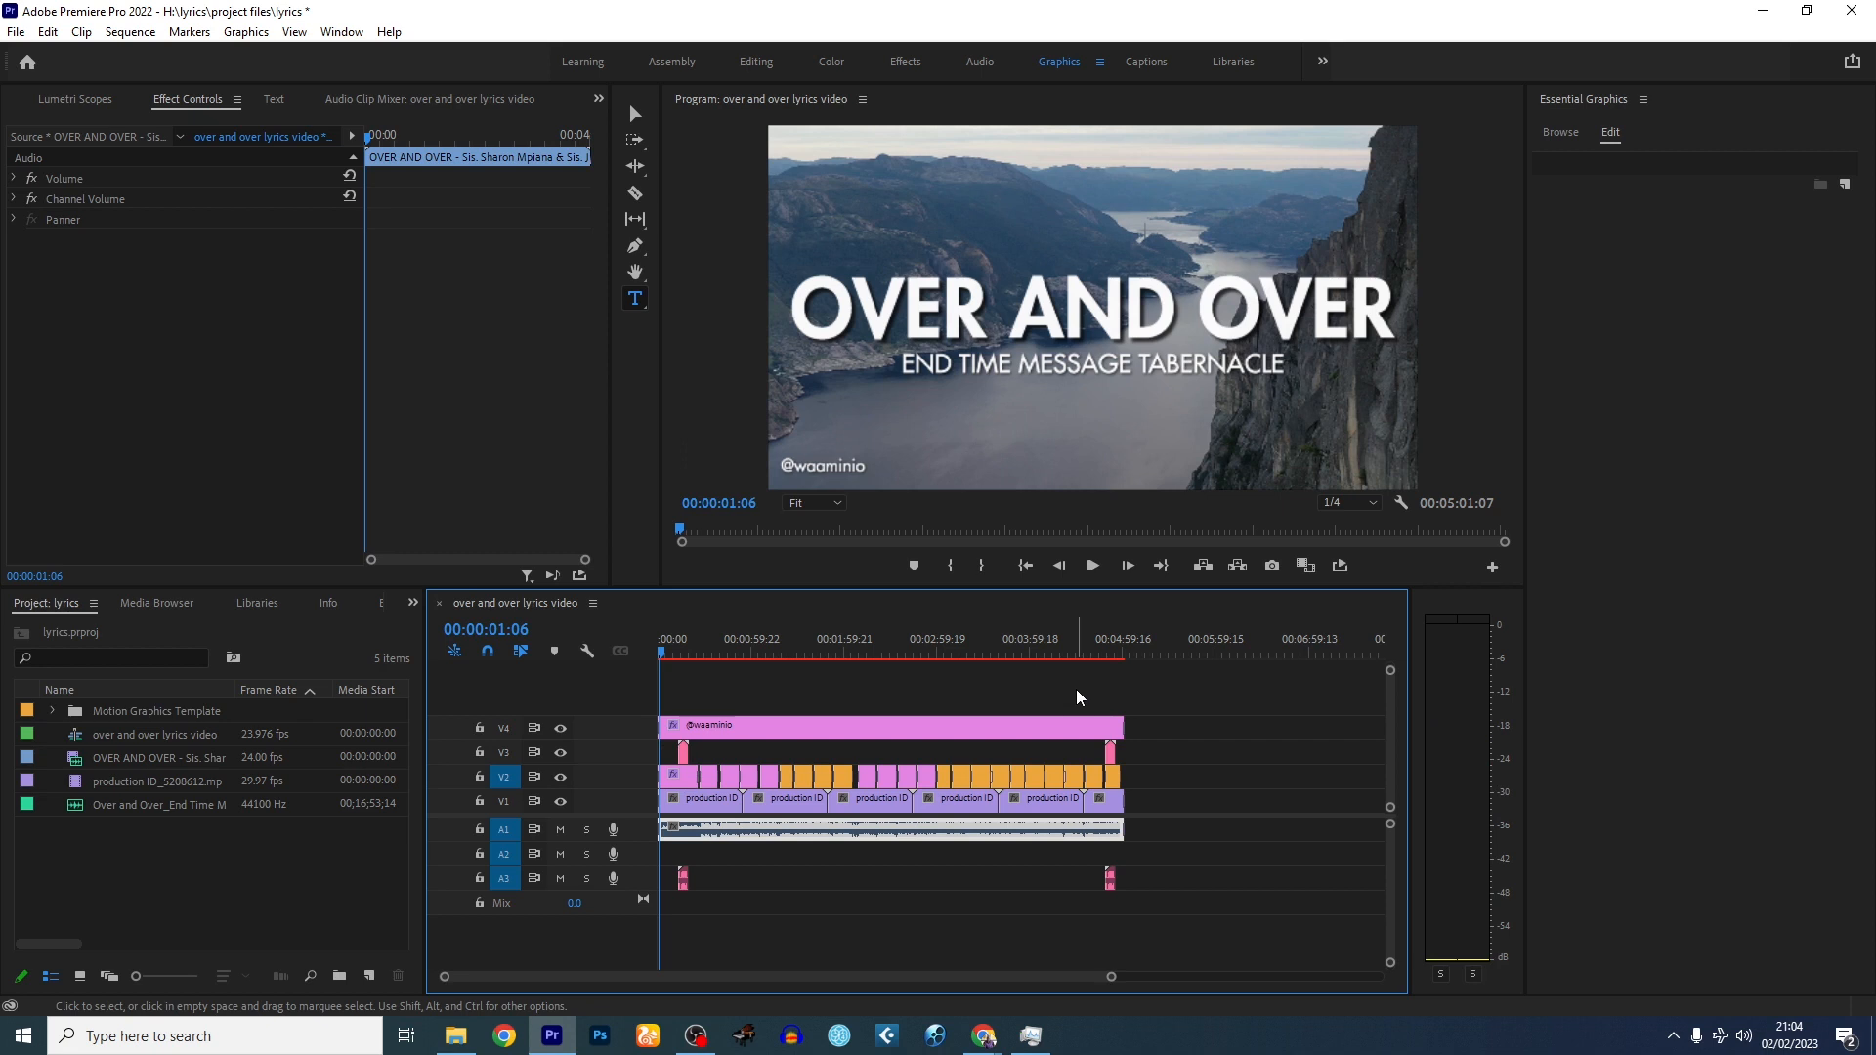
# - Open the sequence's export settings and set the format to H.264
pyautogui.click(906, 740)
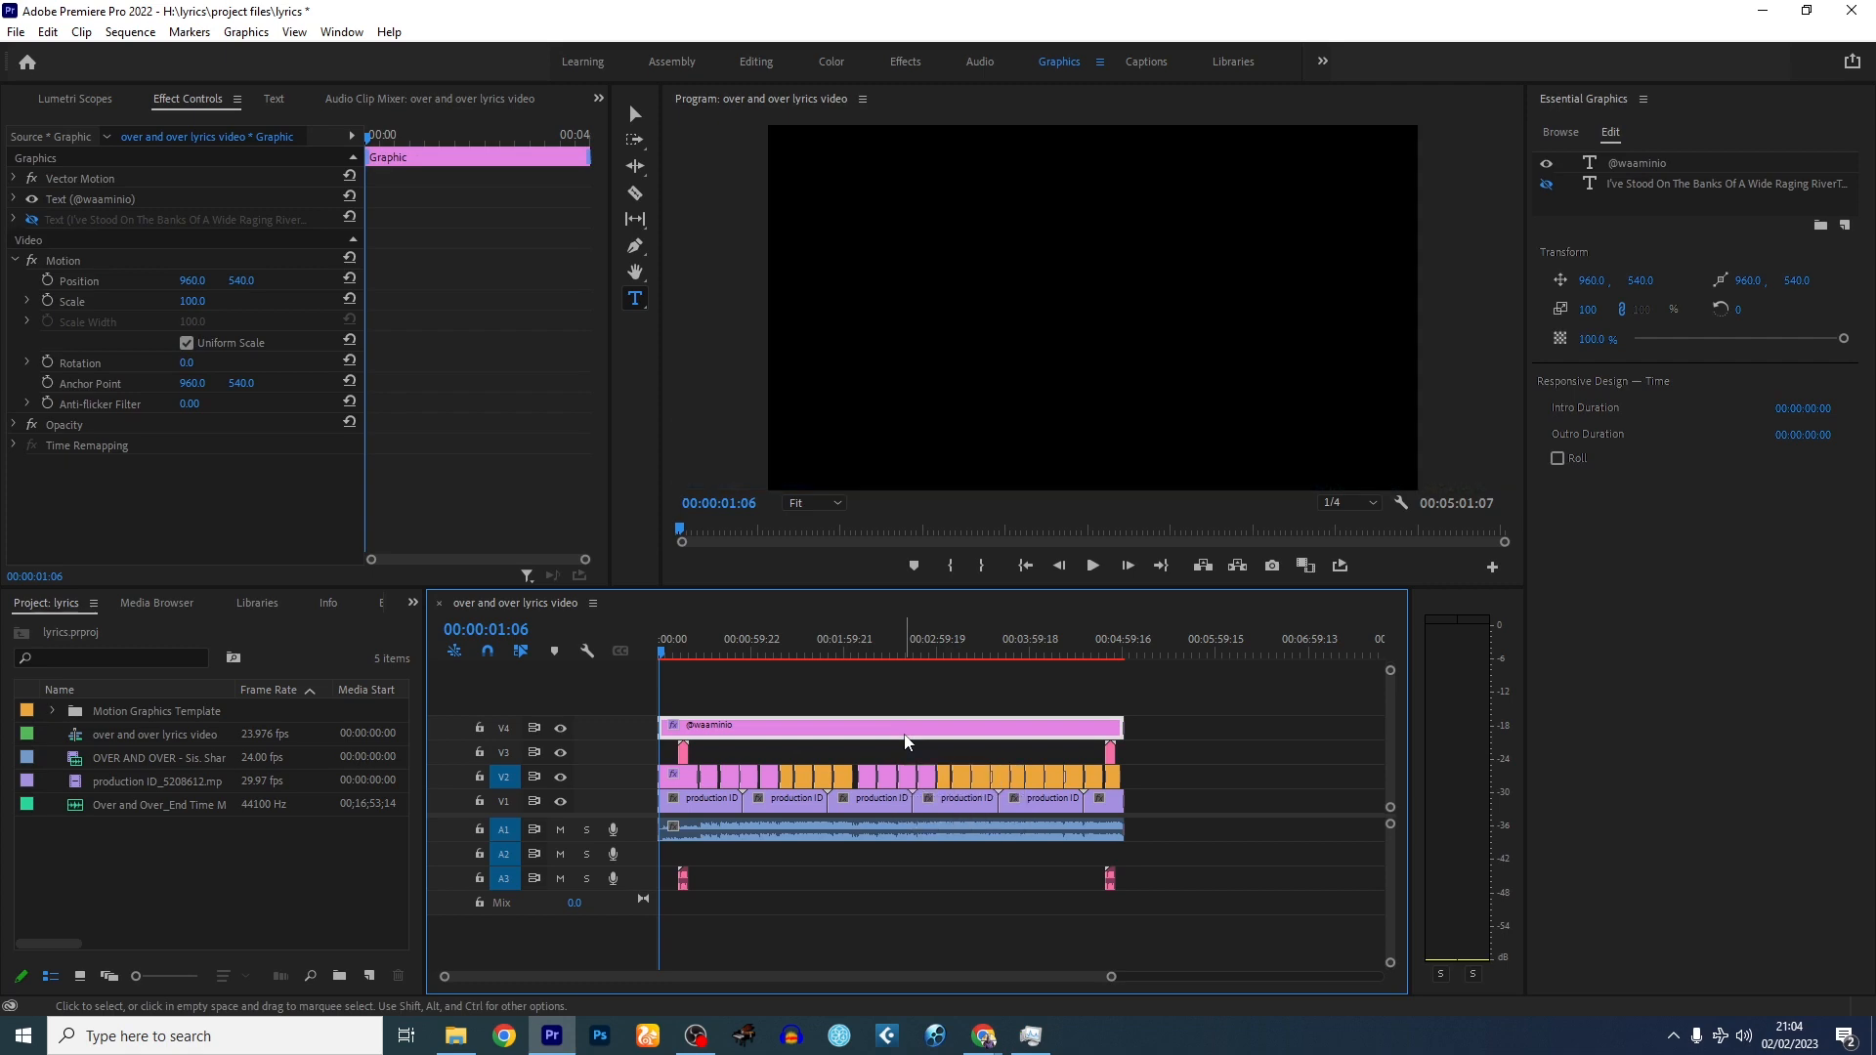
pyautogui.hotkey('ctrl', 'm')
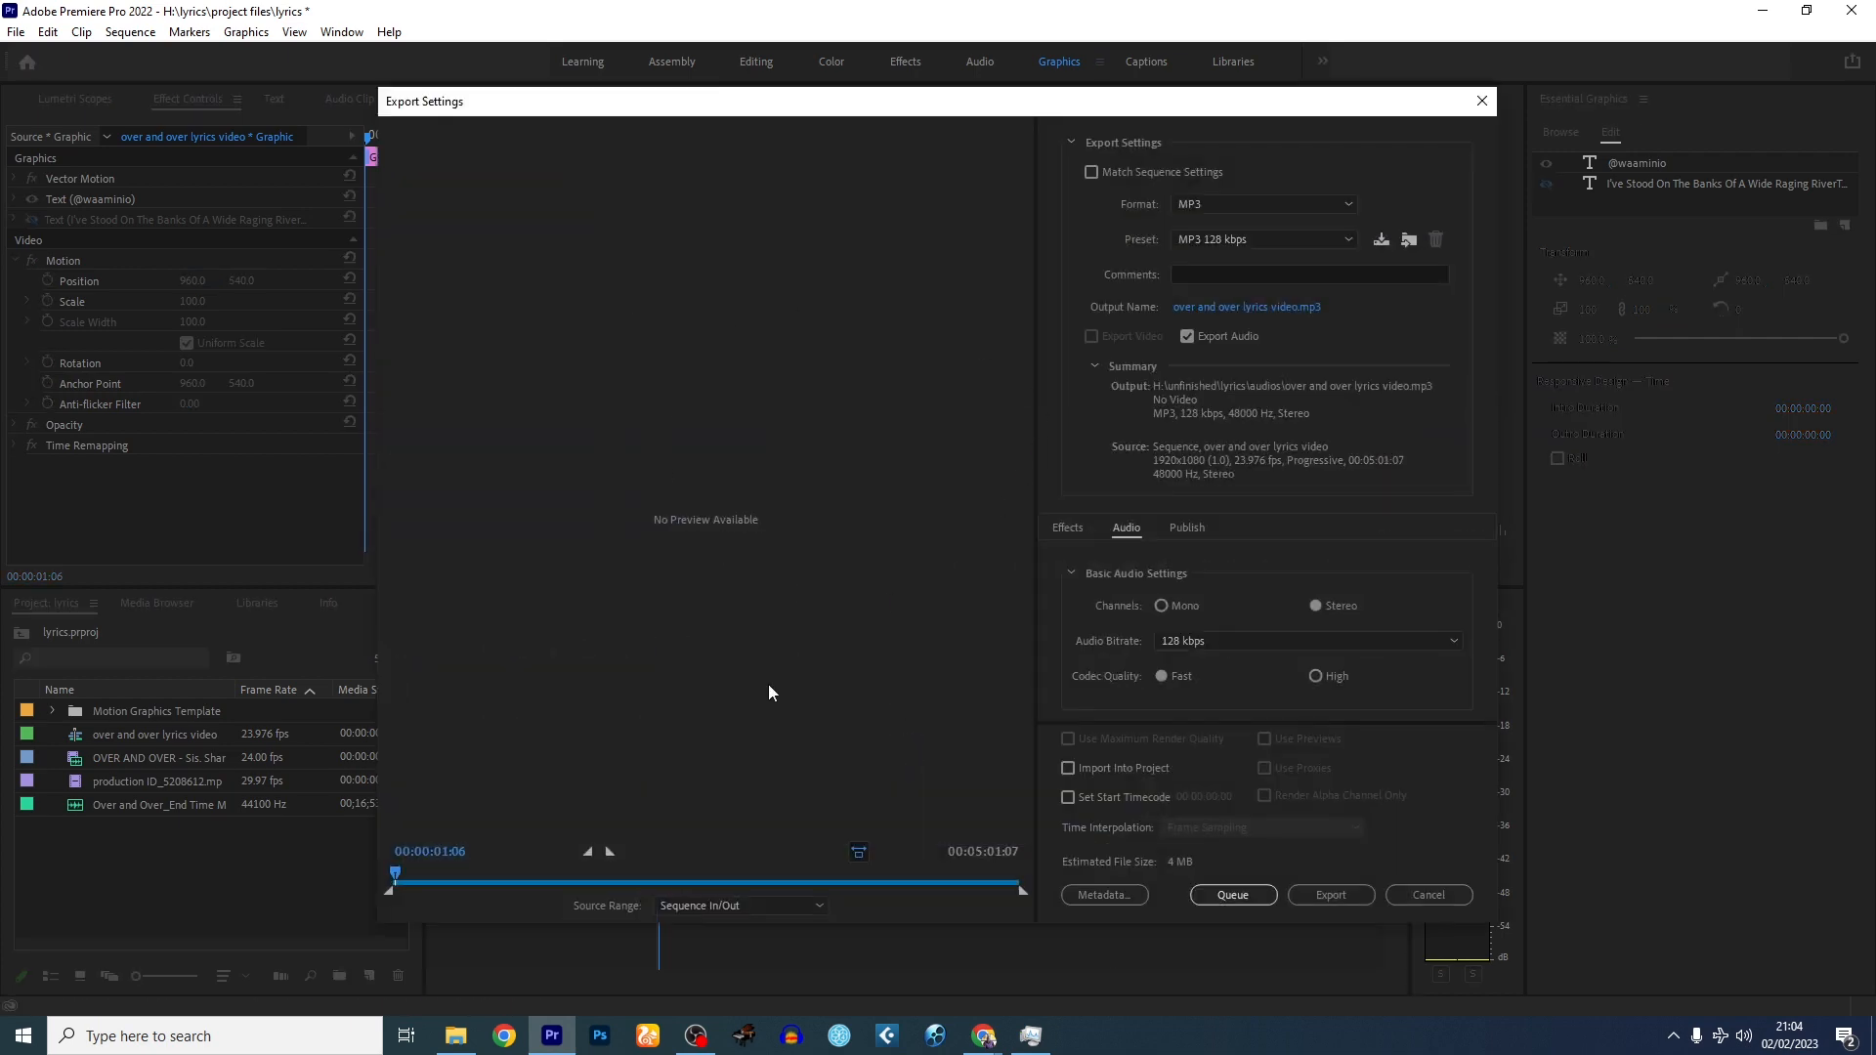
pyautogui.click(1332, 203)
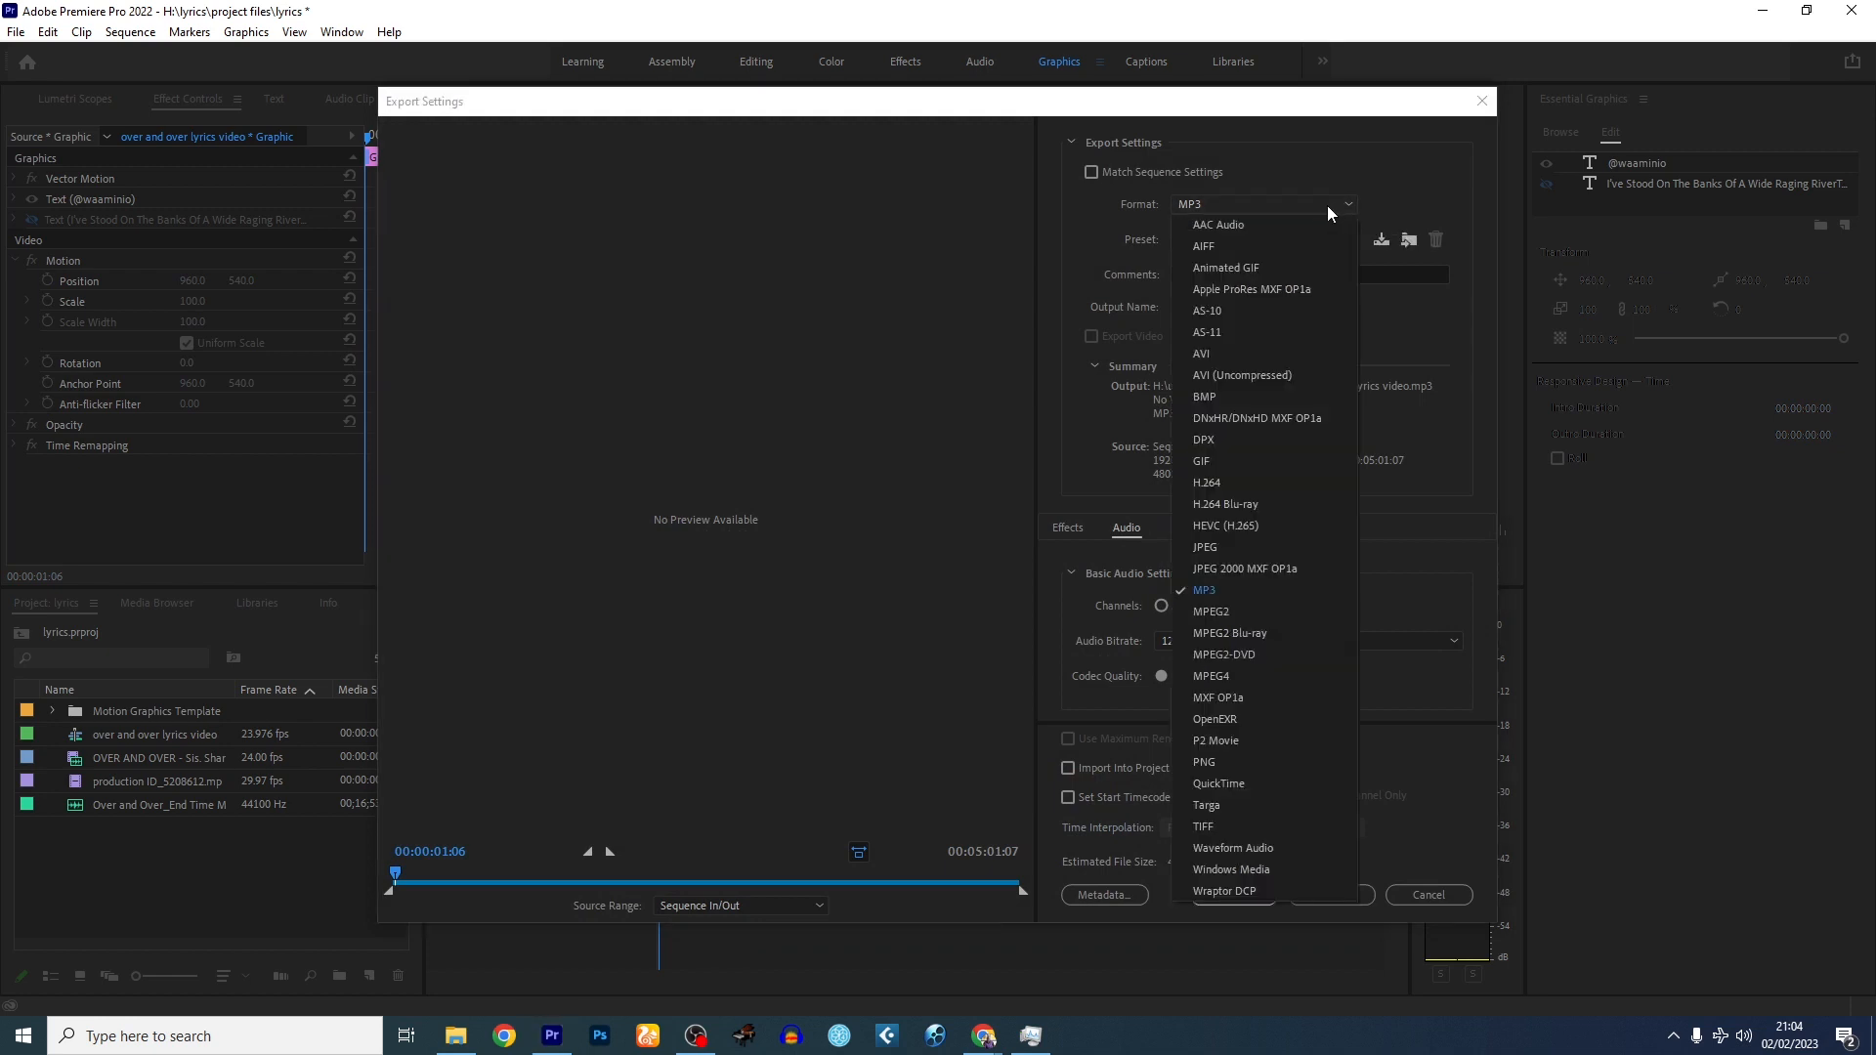
pyautogui.click(1228, 482)
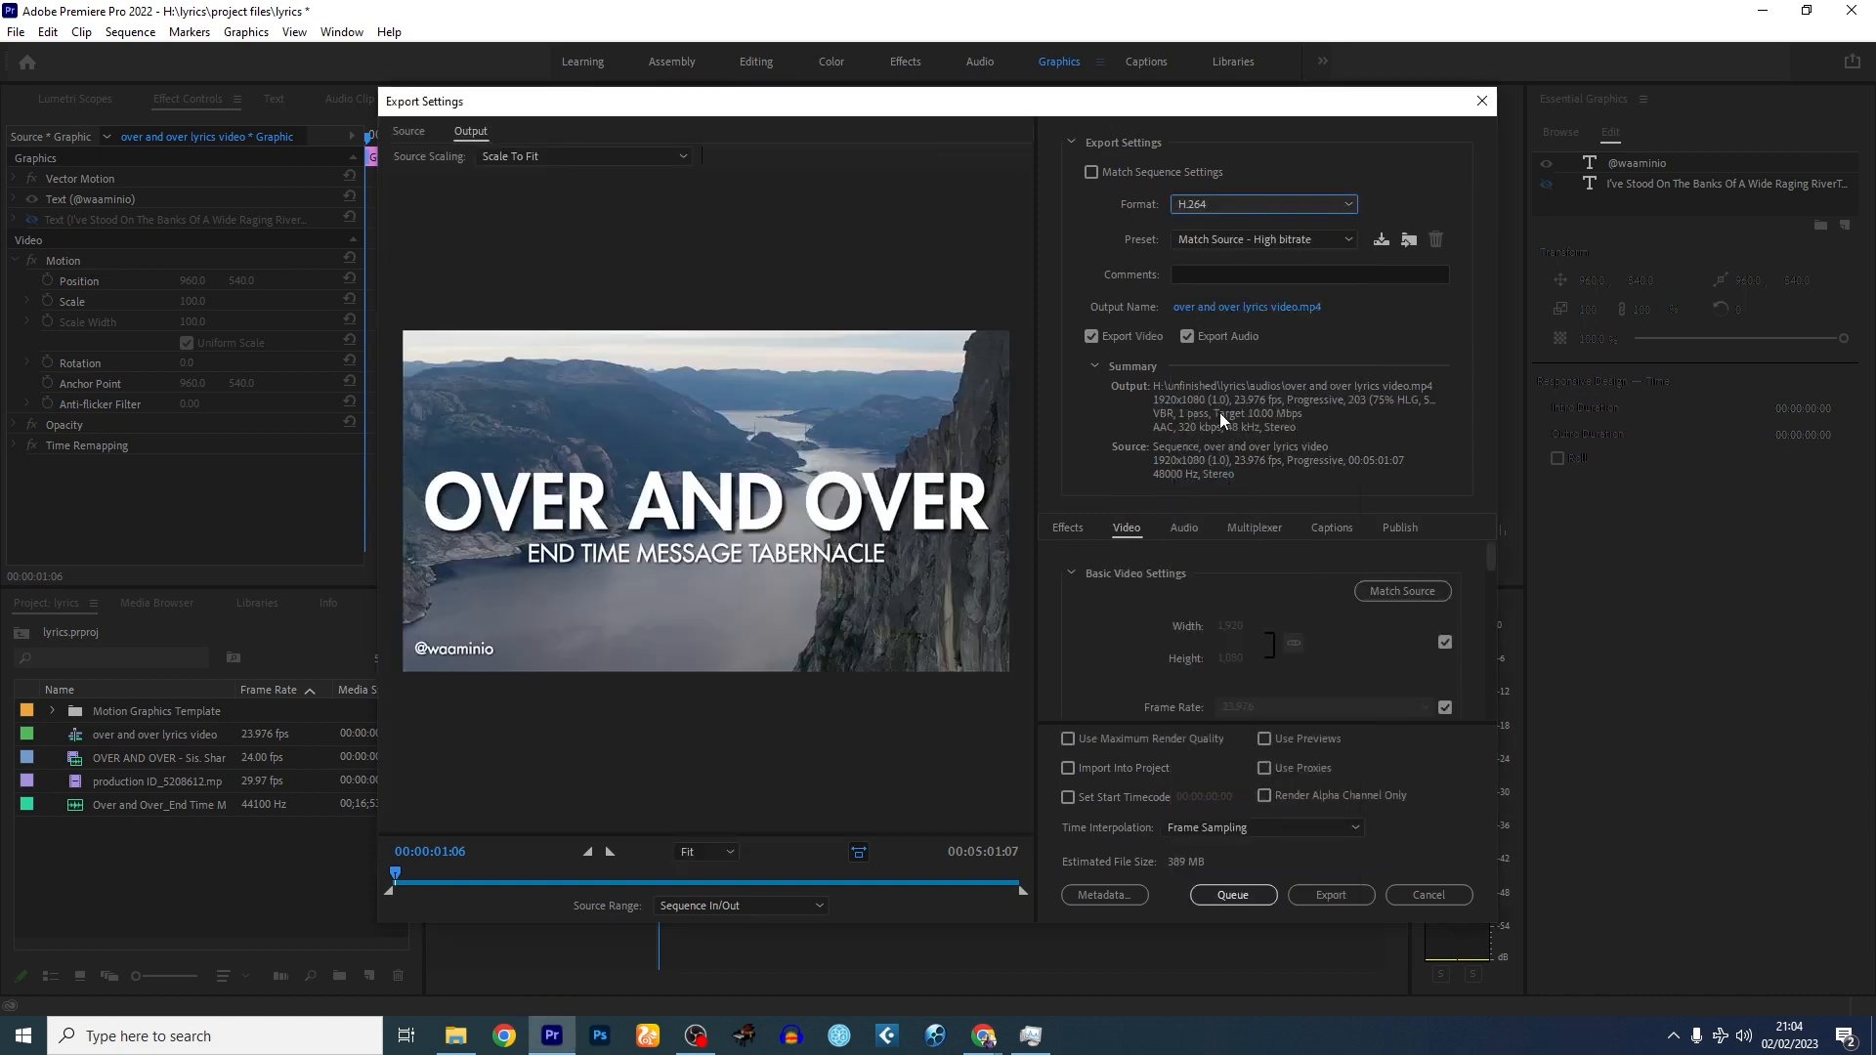
# - Name the output "Over and Over_End Time Message Tabernacle" in the lyrics finals folder and export the video
pyautogui.click(1228, 311)
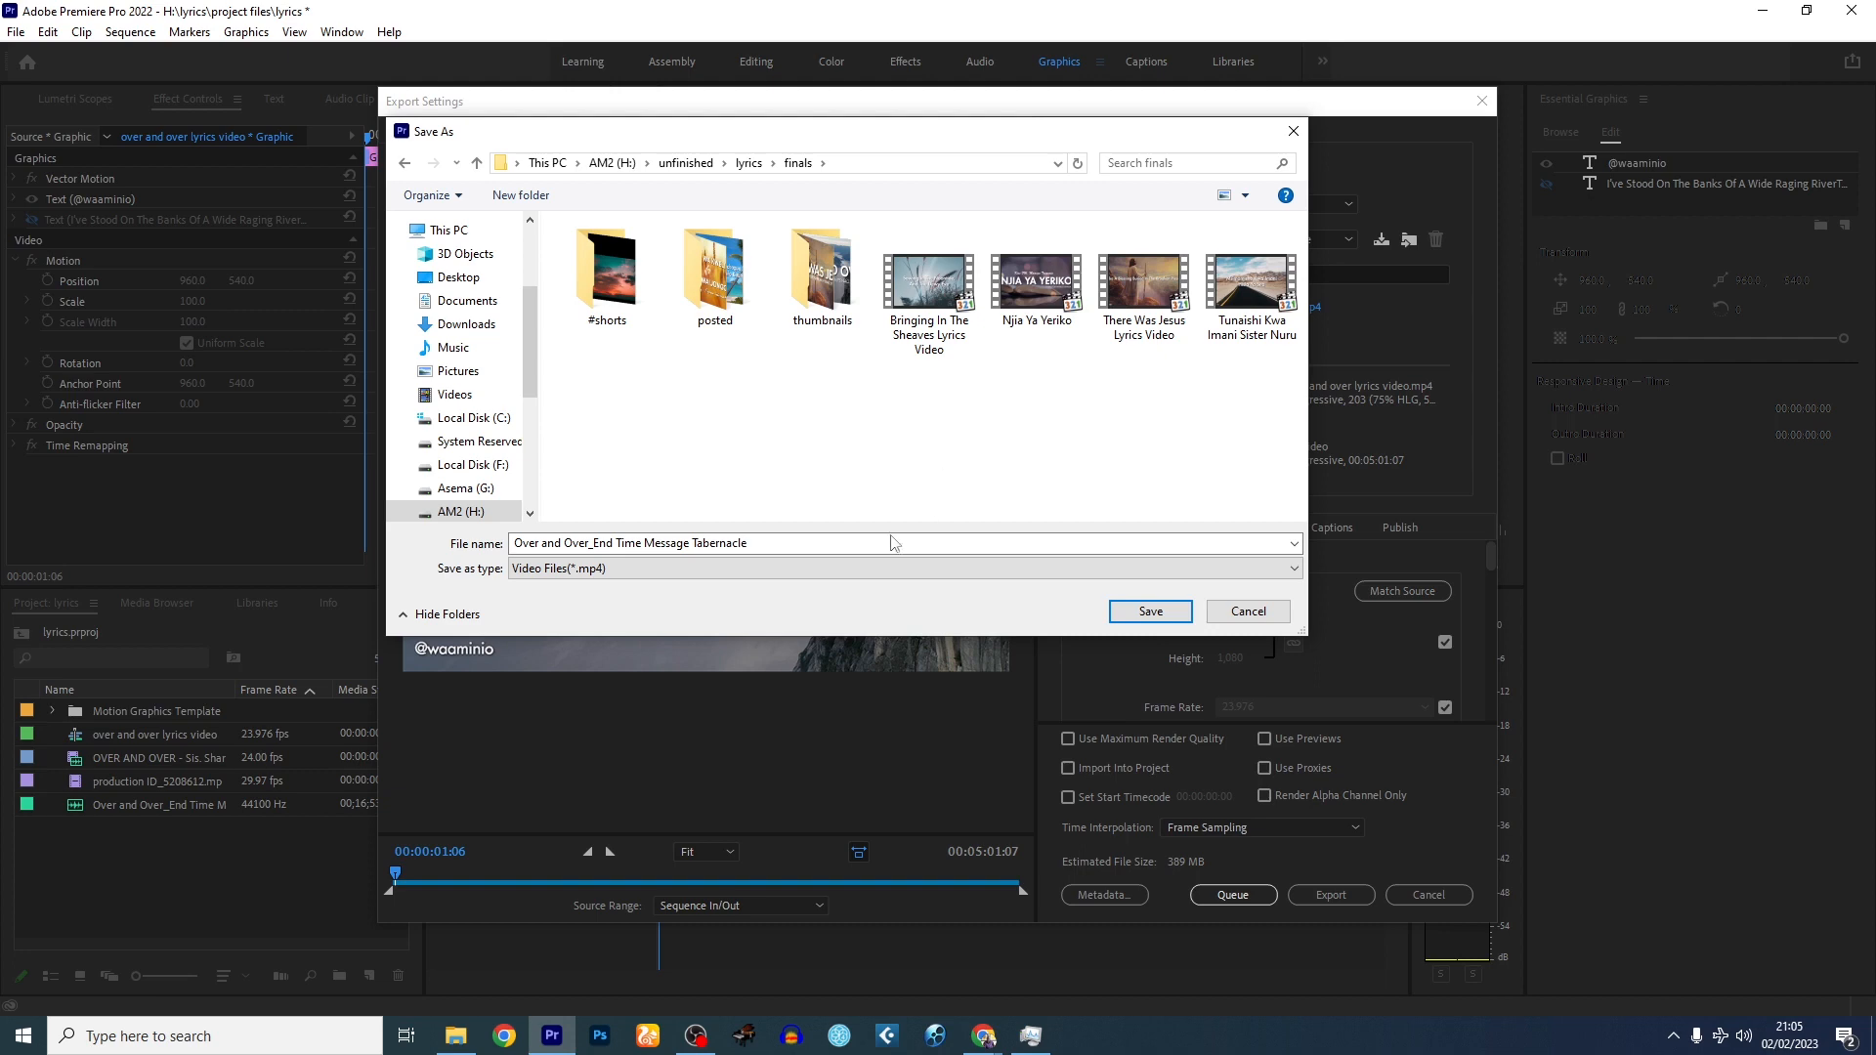
pyautogui.click(797, 544)
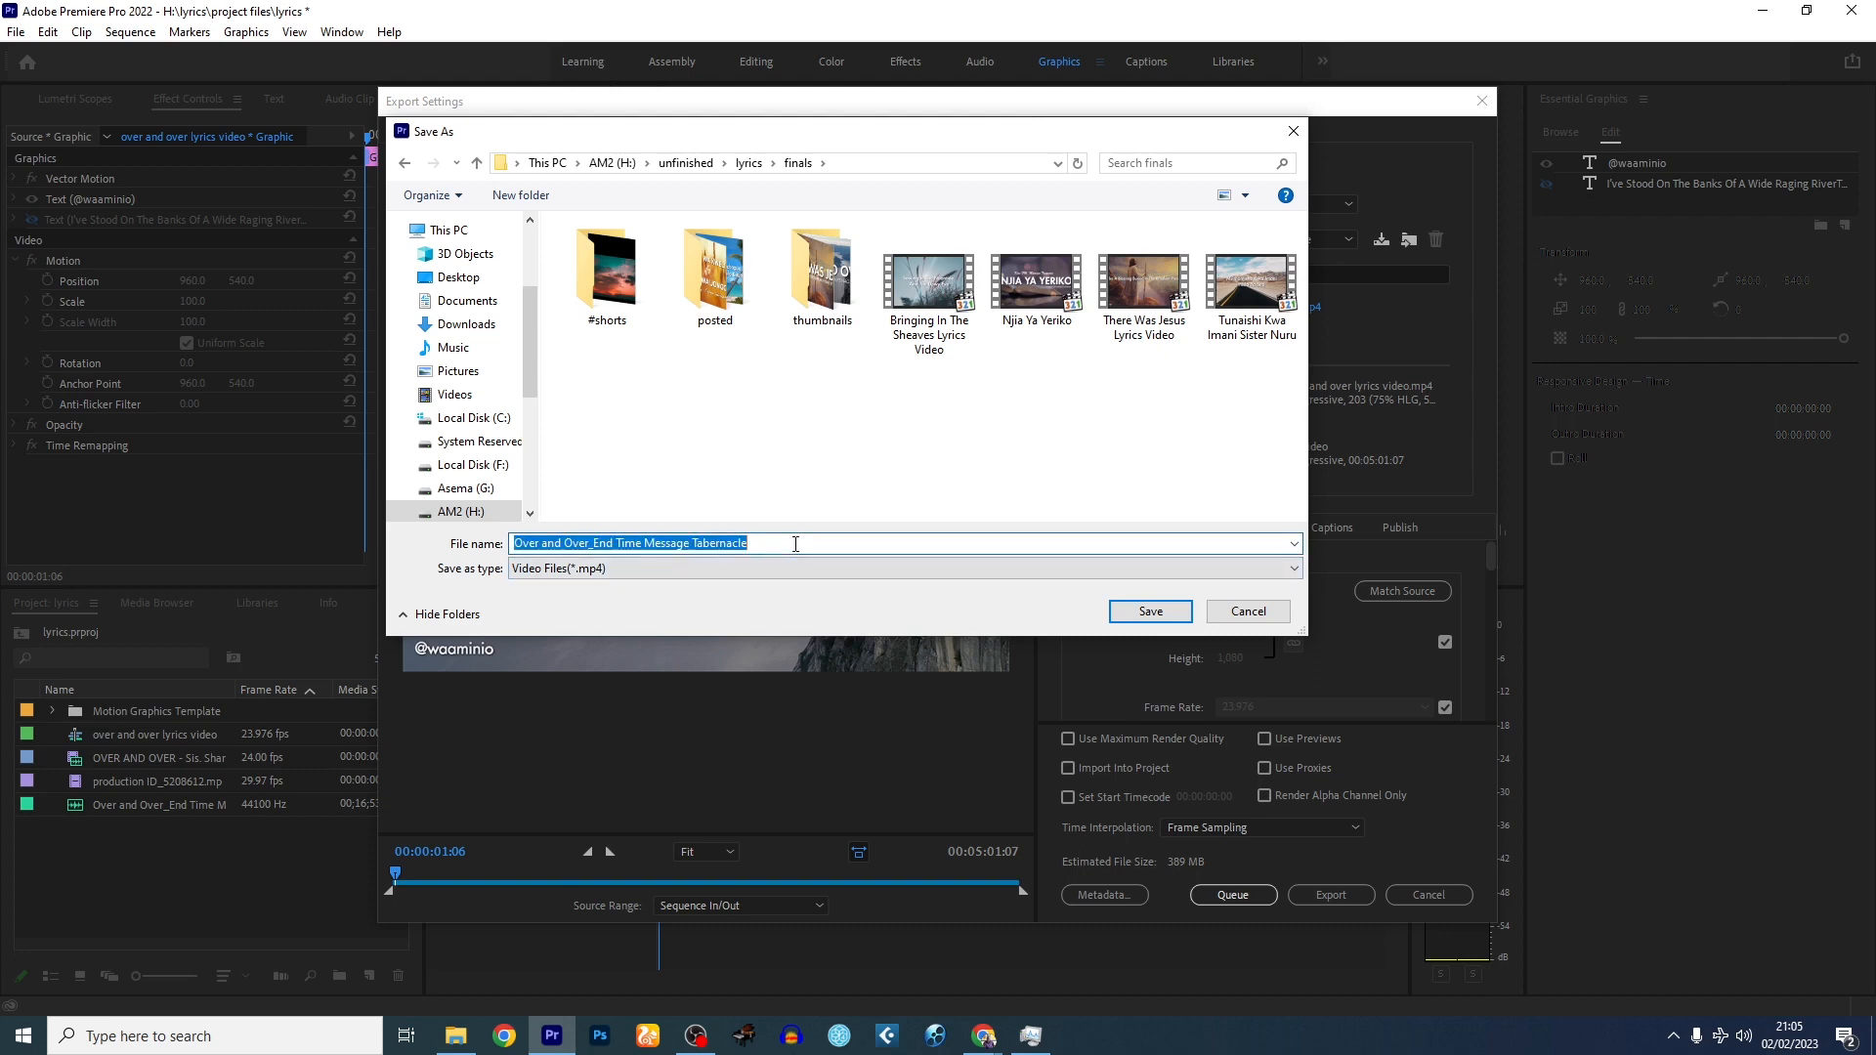
pyautogui.click(1138, 611)
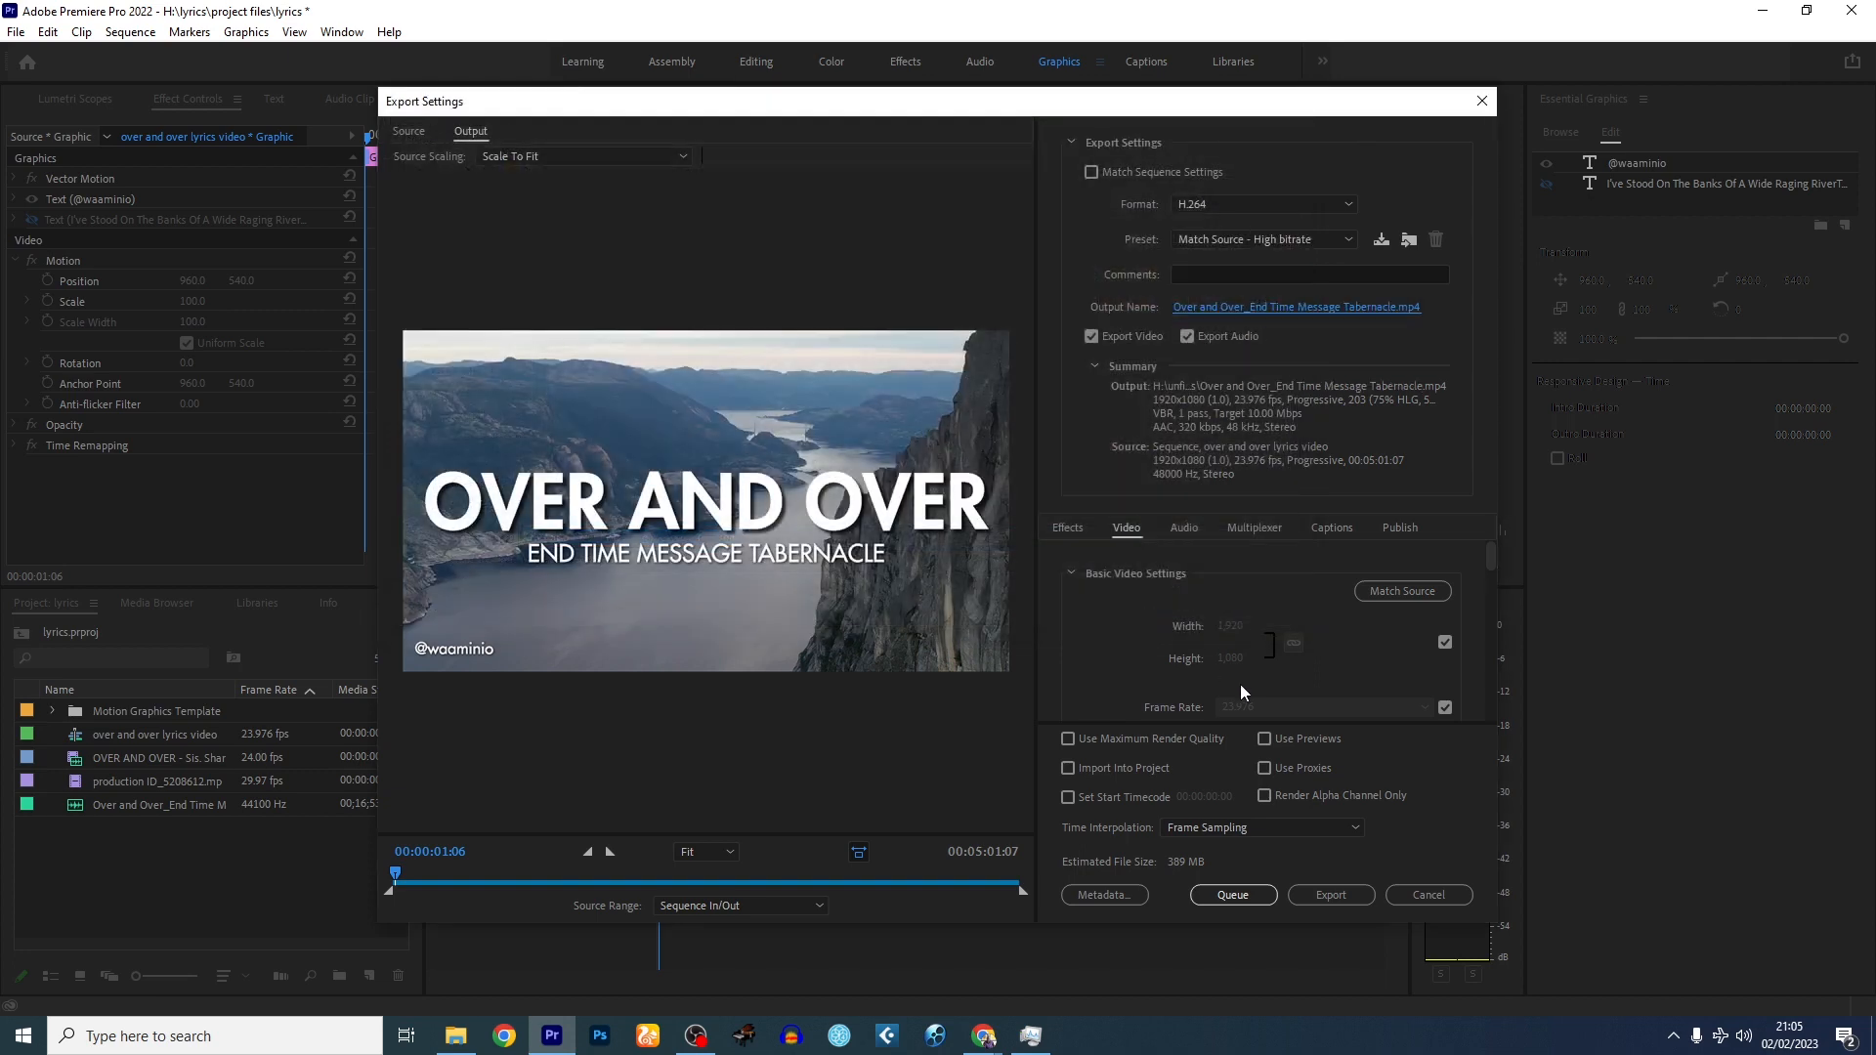
pyautogui.click(1343, 893)
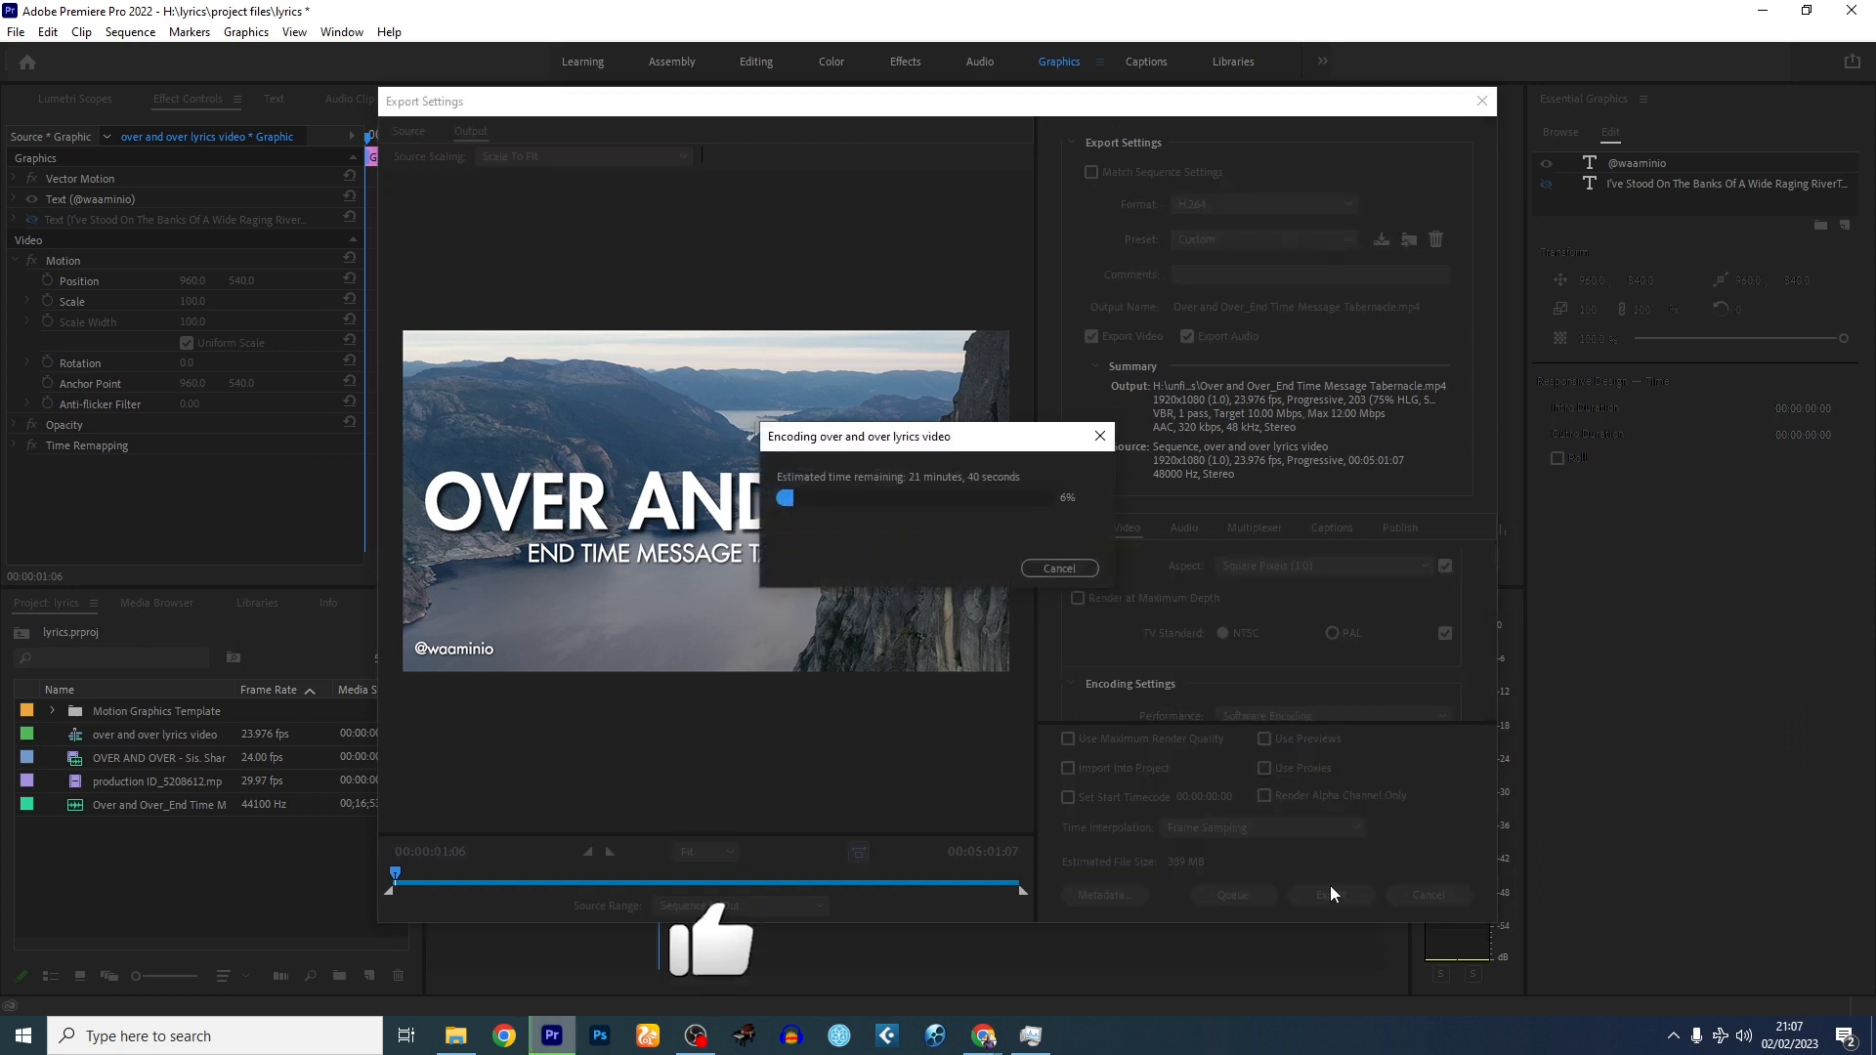